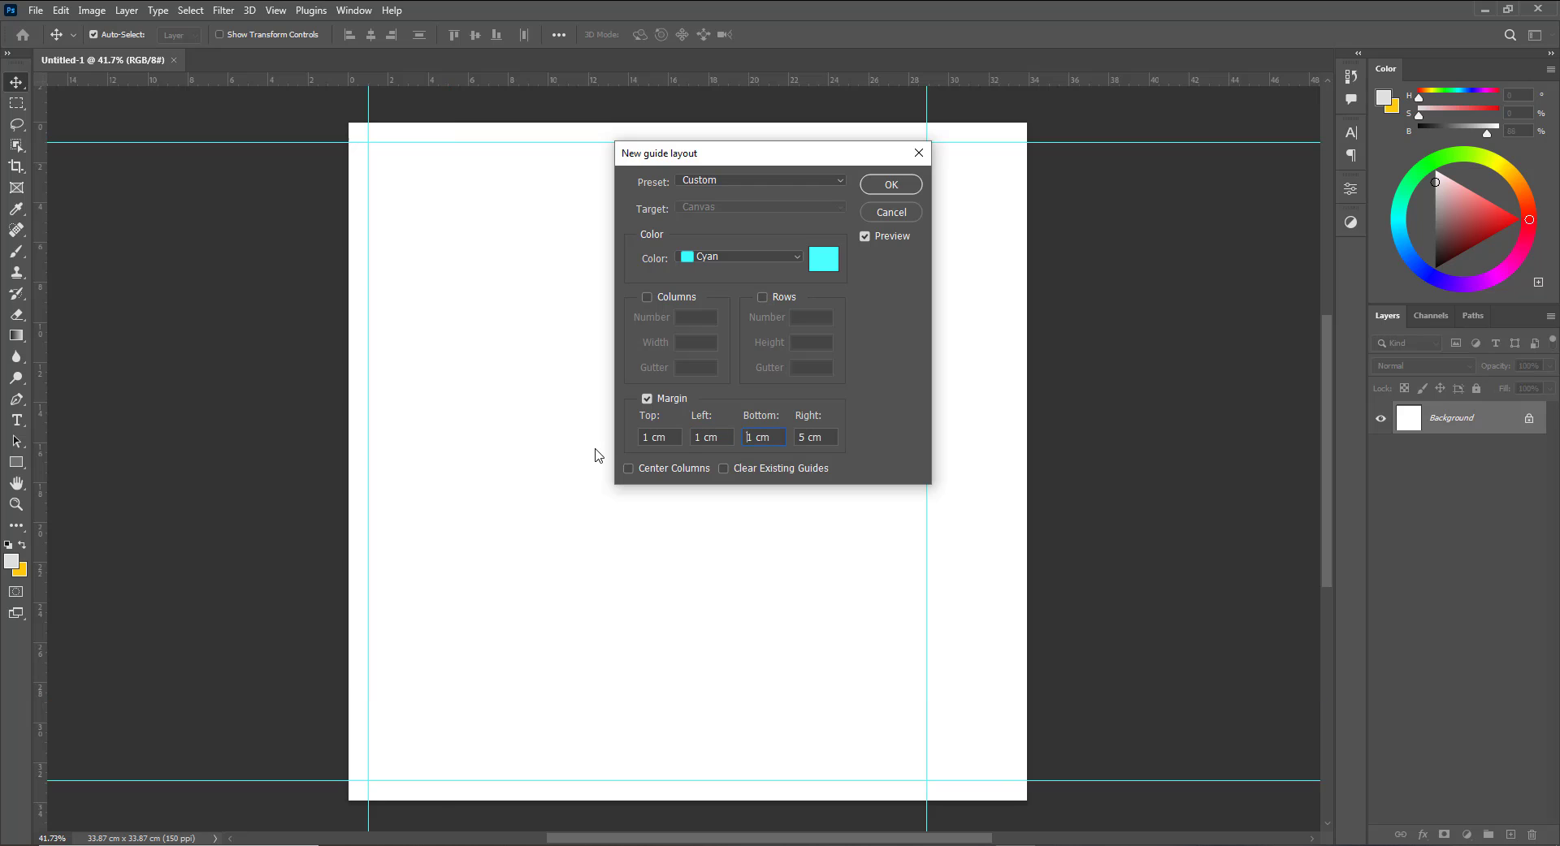
# Set the right margin guide to 1 cm and apply the guide layout.
pyautogui.press('Tab')
pyautogui.write('1')
pyautogui.press('Return')
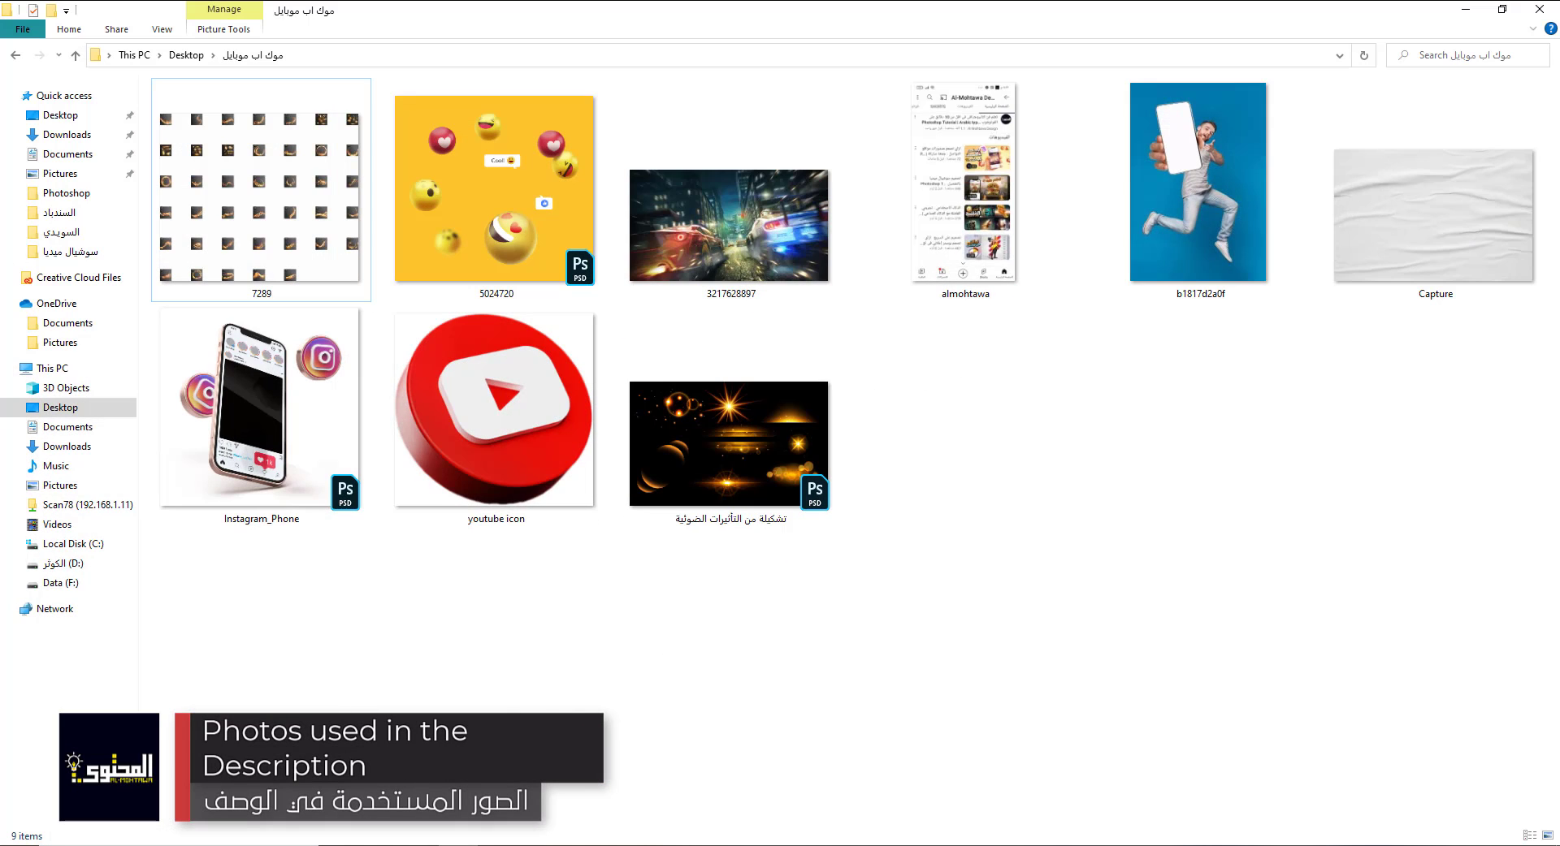
# Place the Capture paper texture from the project folder into the document and stretch it to cover the whole canvas.
pyautogui.click(1463, 244)
pyautogui.moveTo(1347, 309); pyautogui.dragTo(718, 538)
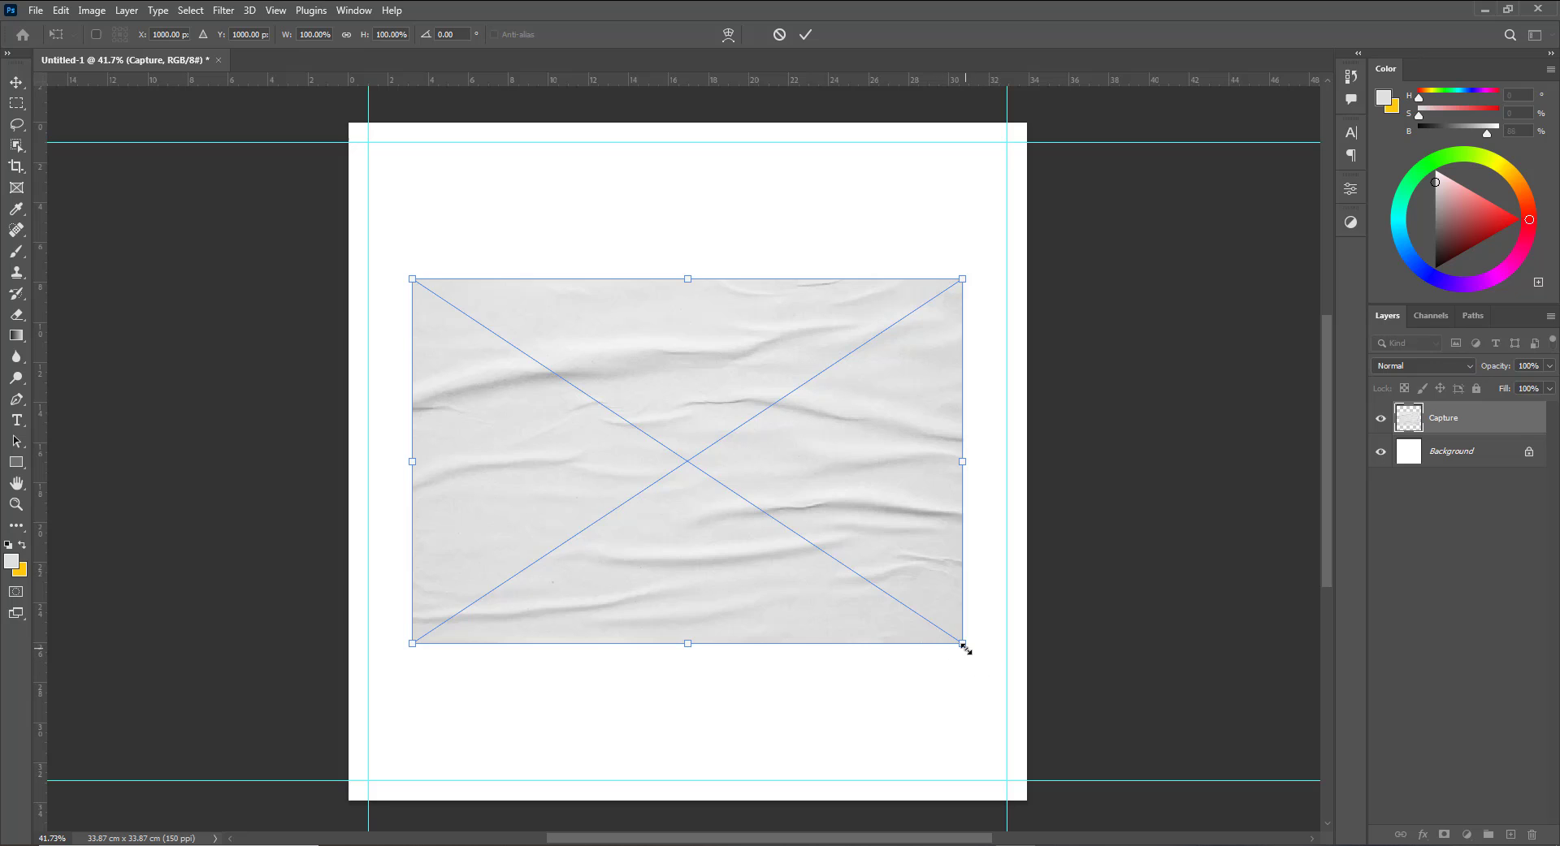
pyautogui.moveTo(964, 644); pyautogui.dragTo(1240, 764)
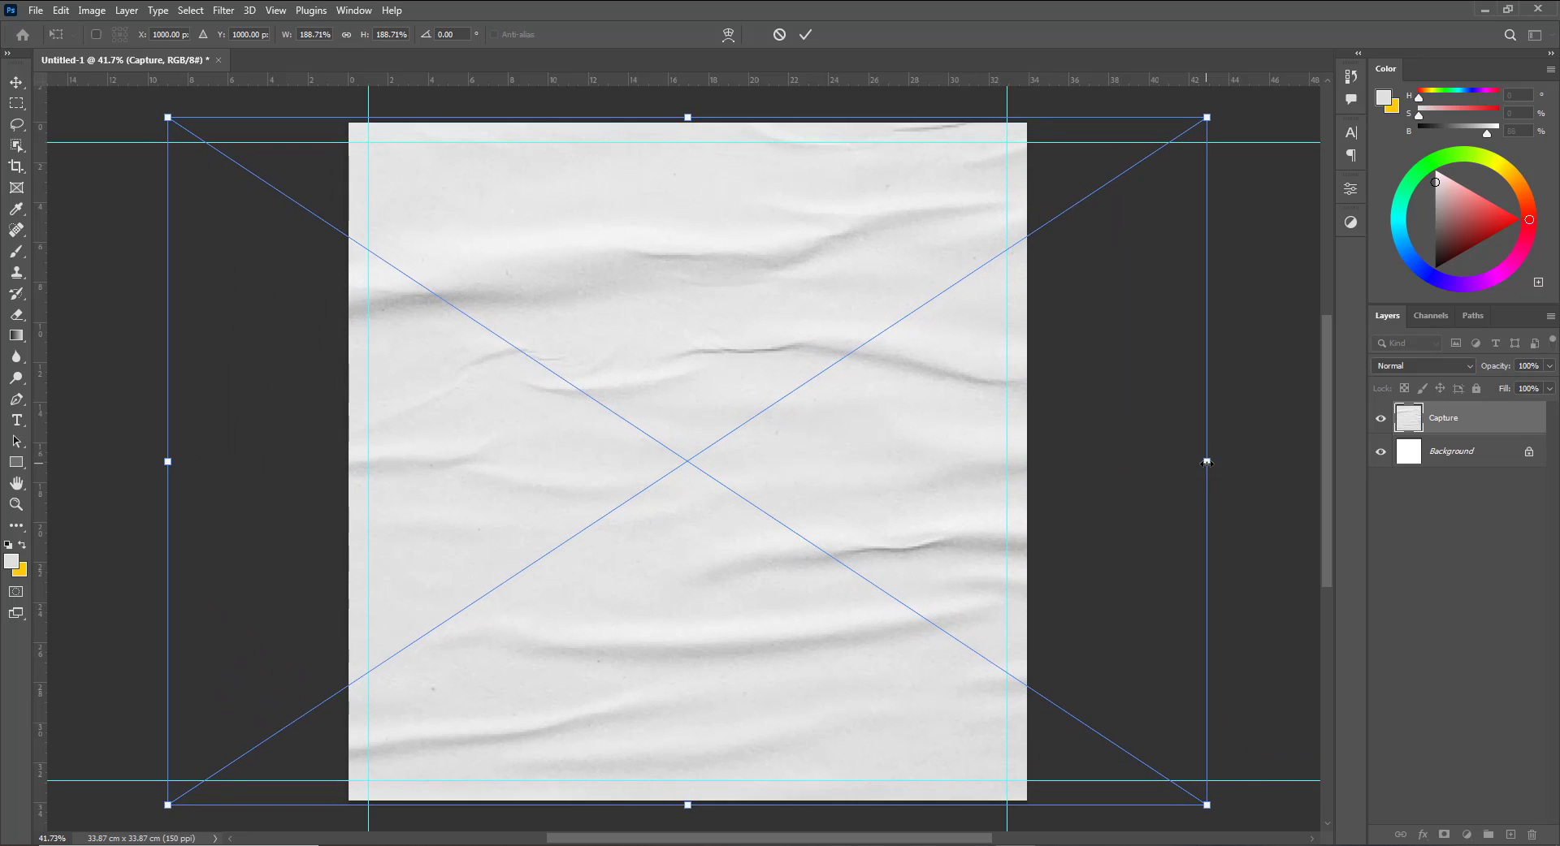
pyautogui.moveTo(1206, 462); pyautogui.dragTo(1054, 464)
pyautogui.press('Return')
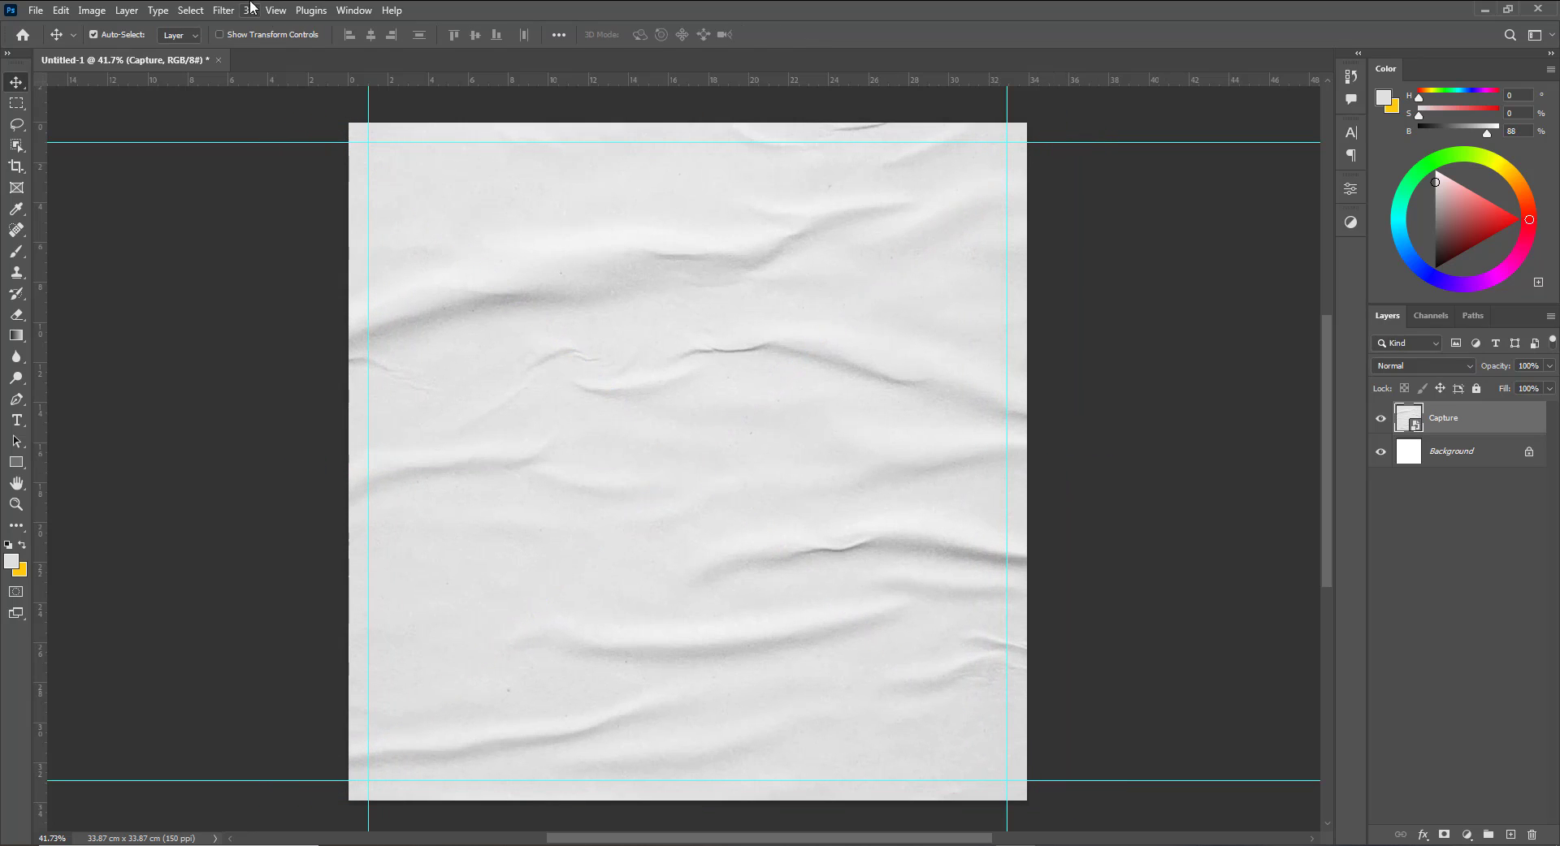
# Darken the Capture texture with a Curves adjustment that maps input 127 to output 101.
pyautogui.click(91, 9)
pyautogui.moveTo(118, 52)
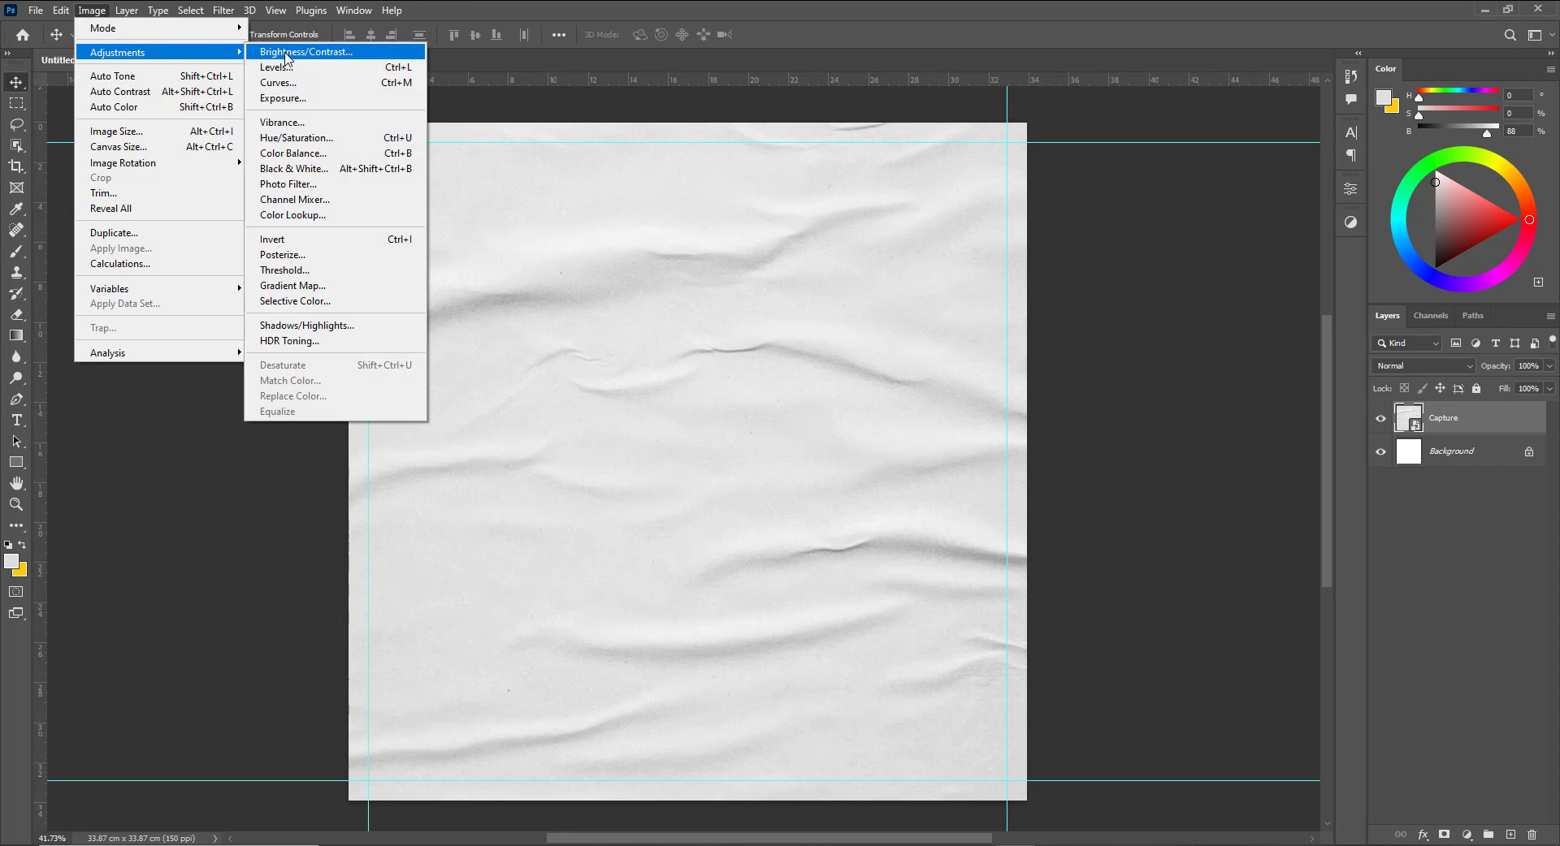
pyautogui.click(297, 83)
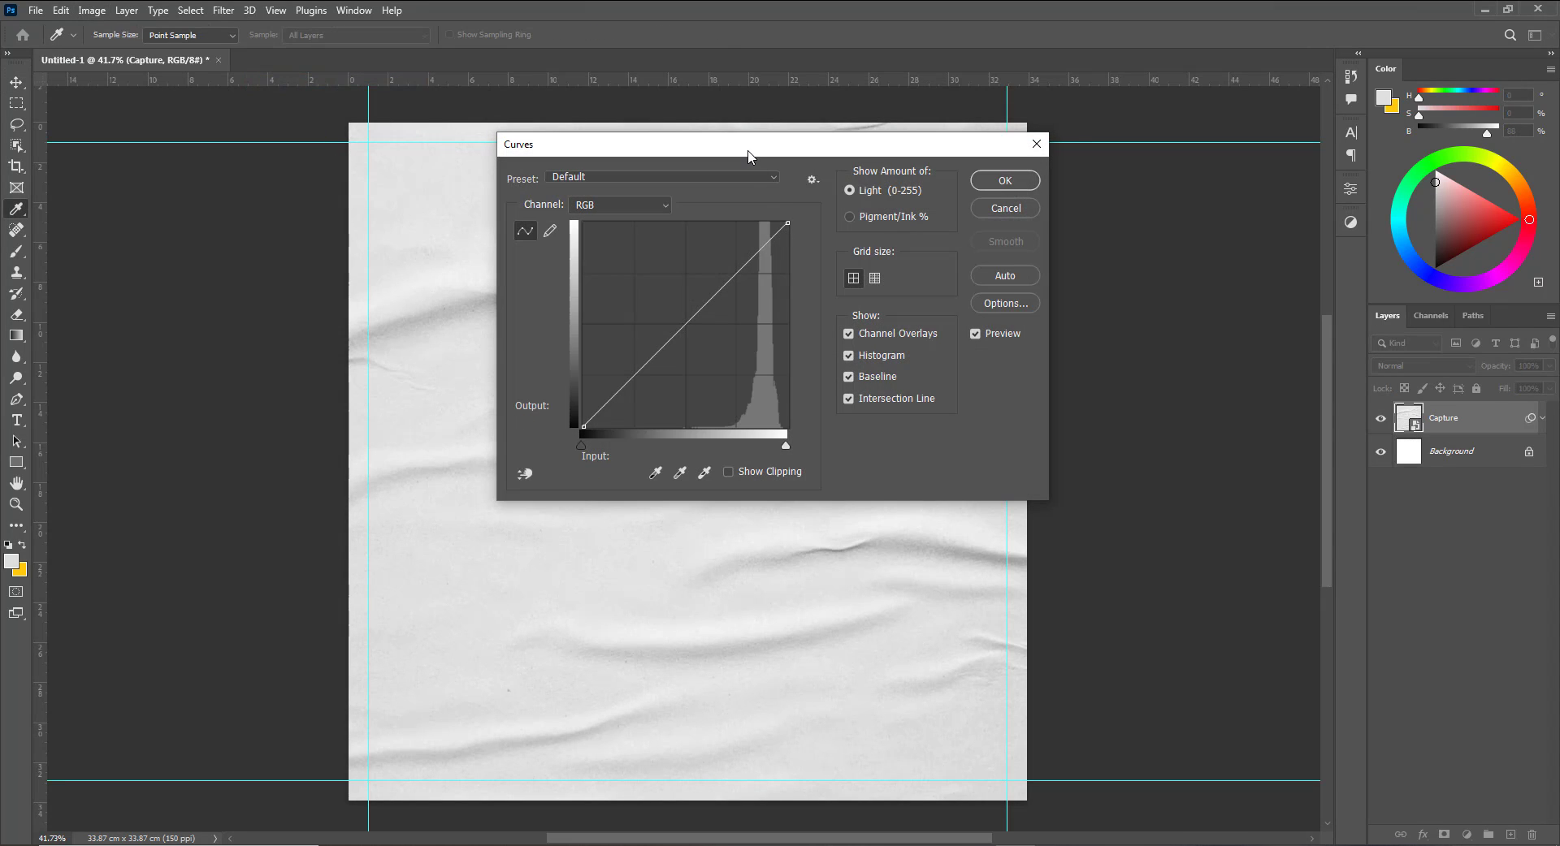
pyautogui.moveTo(748, 156); pyautogui.dragTo(1200, 213)
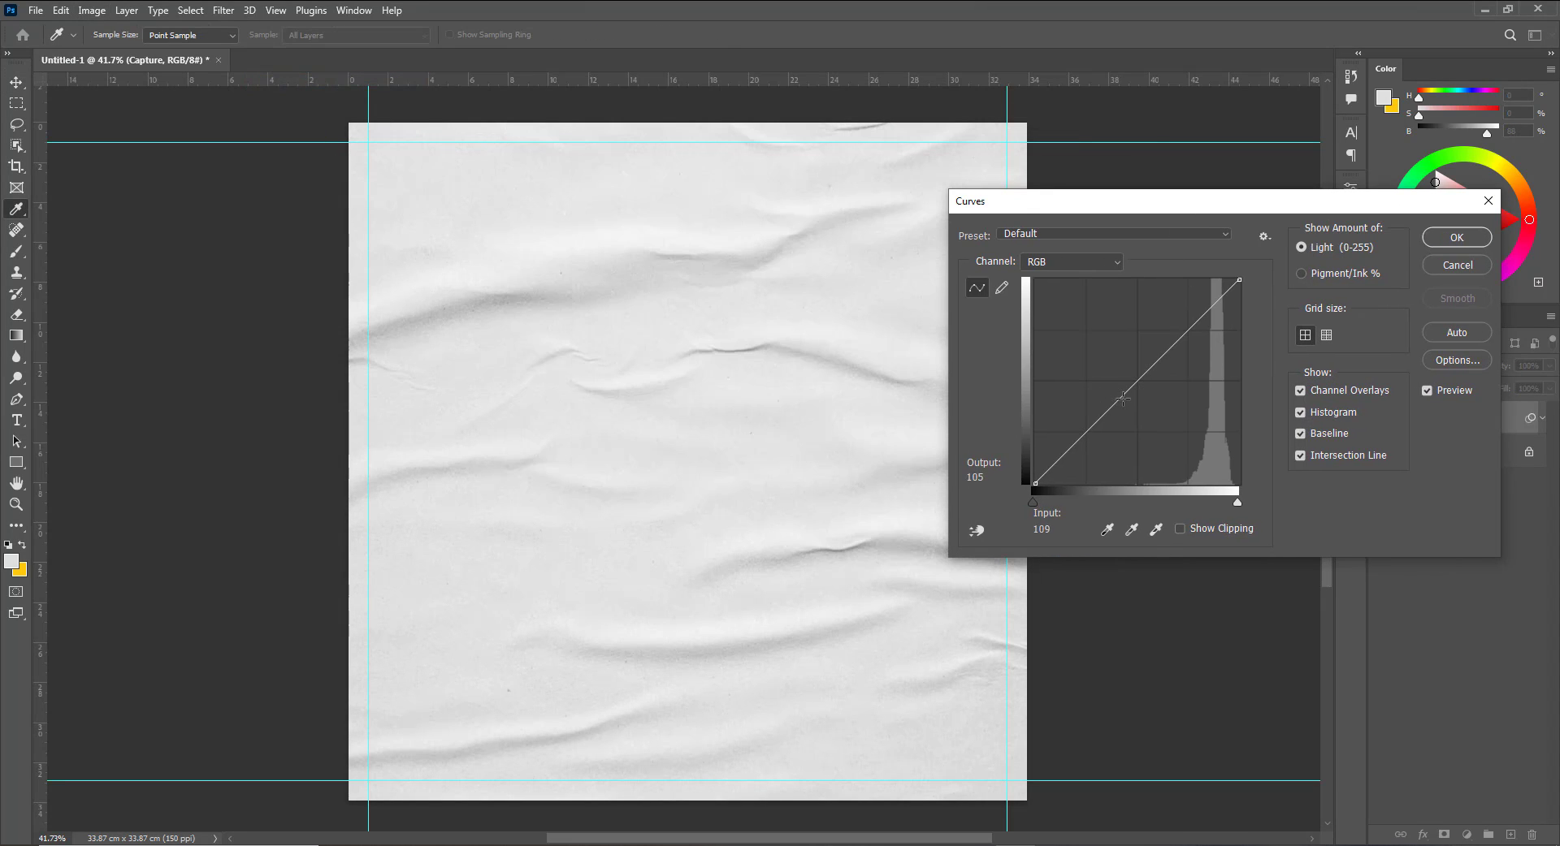
pyautogui.moveTo(1123, 398); pyautogui.dragTo(1136, 403)
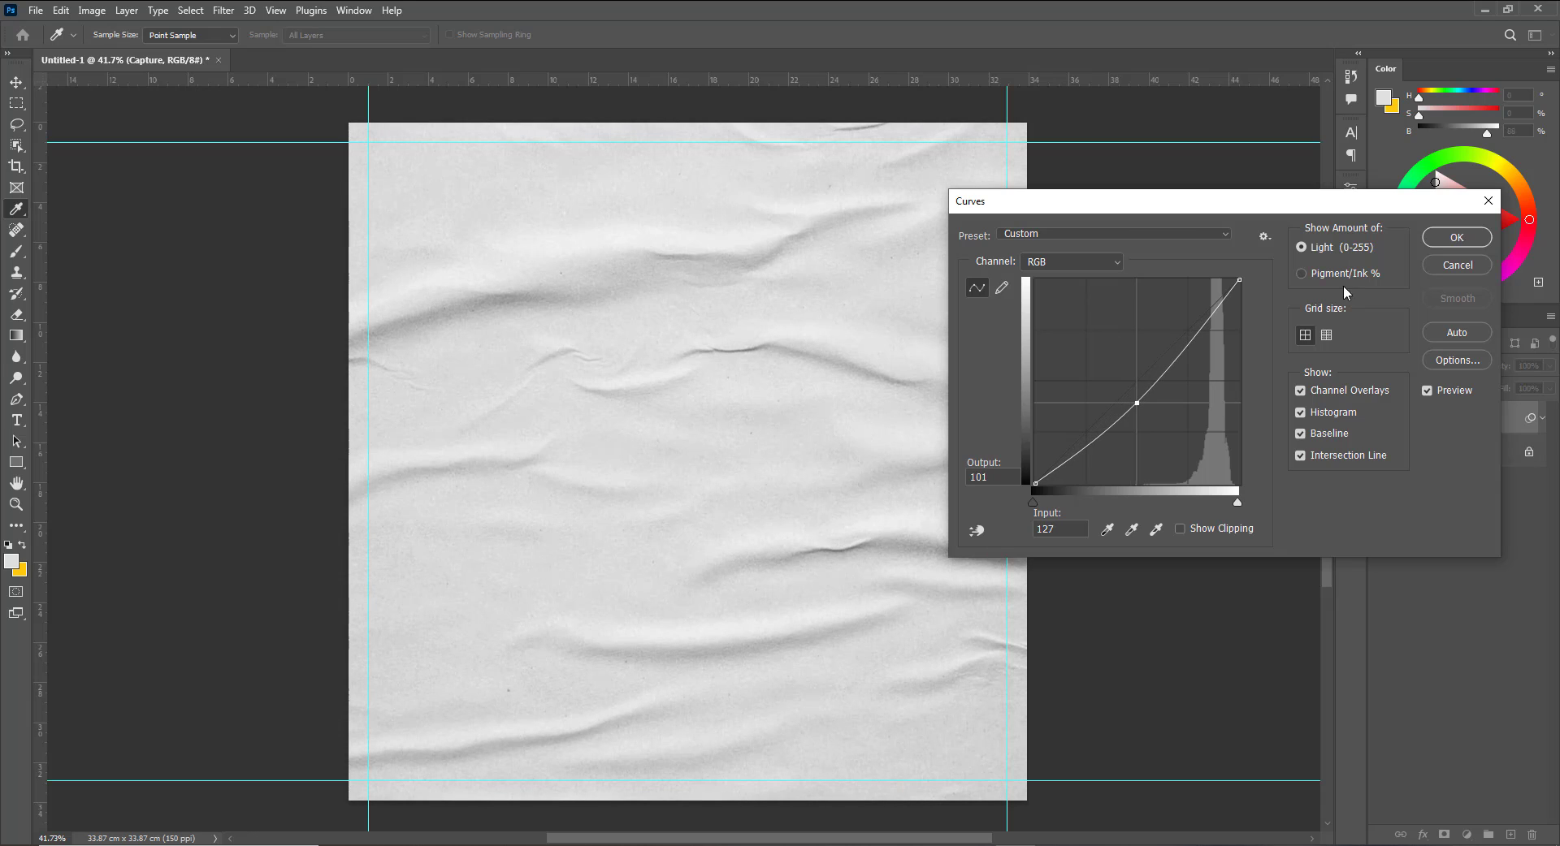
pyautogui.click(1451, 236)
pyautogui.click(1154, 450)
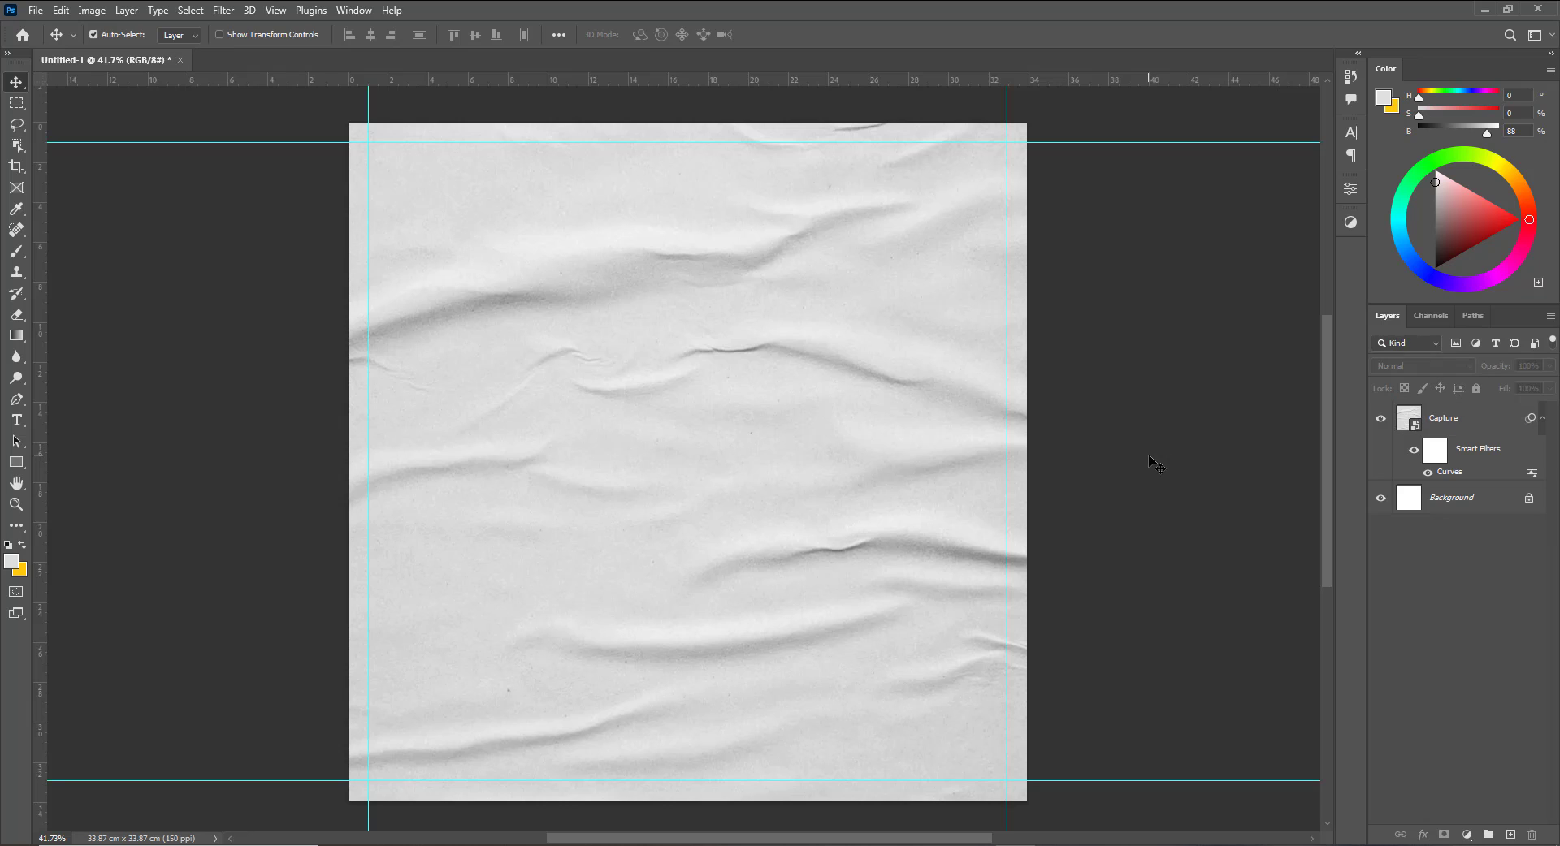
# Open Instagram_Phone.psd from the project folder and bring its DESIGN group into the Untitled-1 document.
pyautogui.hotkey('alt', 'Tab')
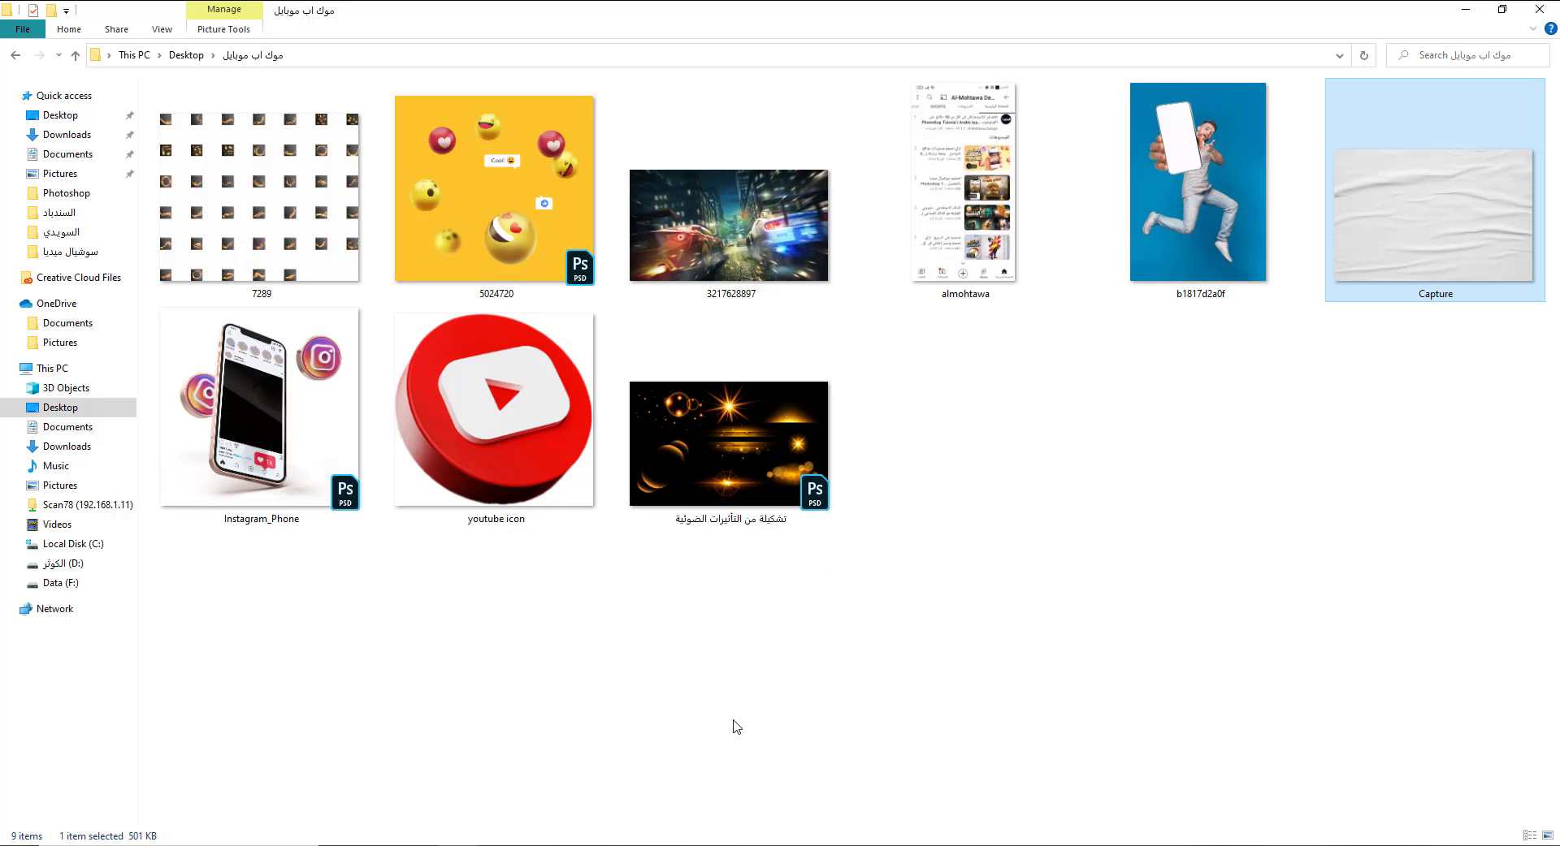
pyautogui.click(276, 444)
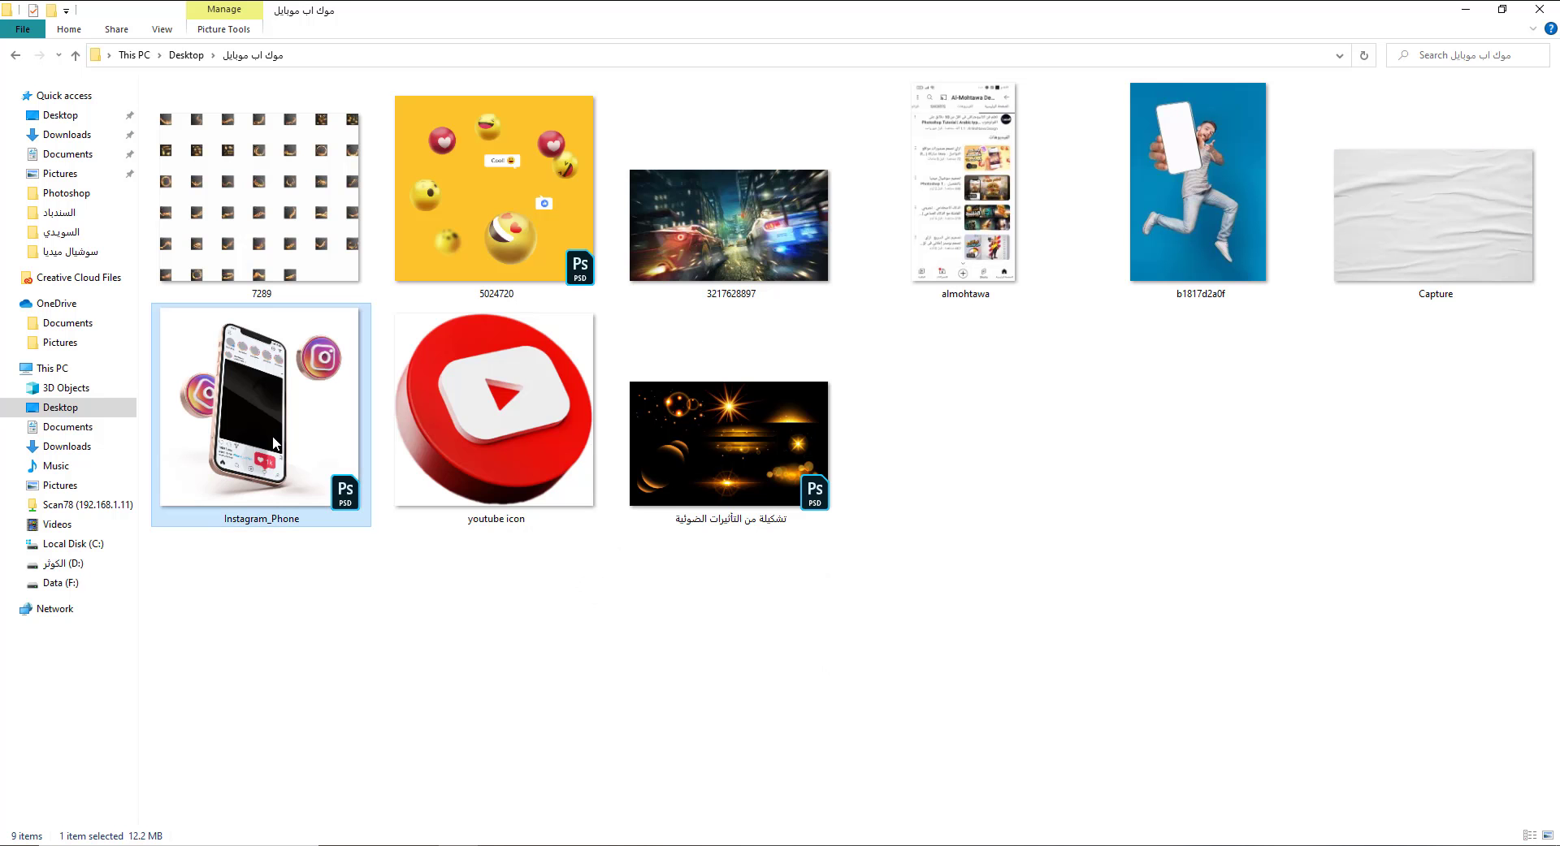
pyautogui.doubleClick(274, 440)
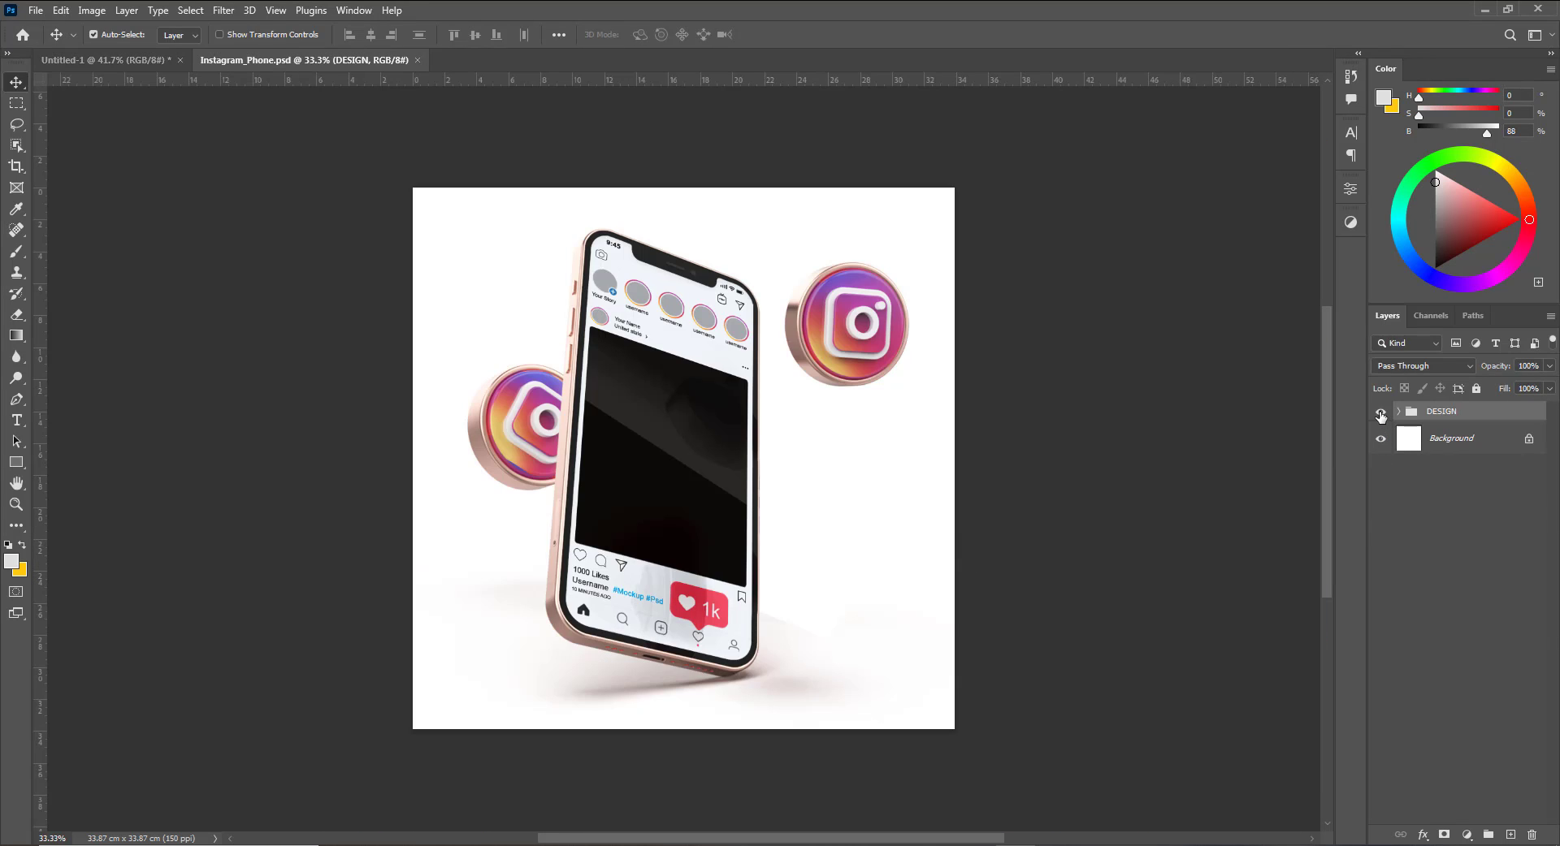
pyautogui.click(1380, 412)
pyautogui.click(1380, 413)
pyautogui.moveTo(700, 453); pyautogui.dragTo(790, 557)
# Scale the DESIGN phone group to about 94% and position the phone around the middle of the canvas.
pyautogui.hotkey('ctrl', 't')
pyautogui.moveTo(658, 503); pyautogui.dragTo(720, 507)
pyautogui.moveTo(1206, 166); pyautogui.dragTo(1160, 197)
pyautogui.hotkey('shift', 'Down')
pyautogui.hotkey('shift', 'Down')
pyautogui.hotkey('shift', 'Down')
pyautogui.hotkey('shift', 'Down')
pyautogui.hotkey('shift', 'Down')
pyautogui.hotkey('shift', 'Down')
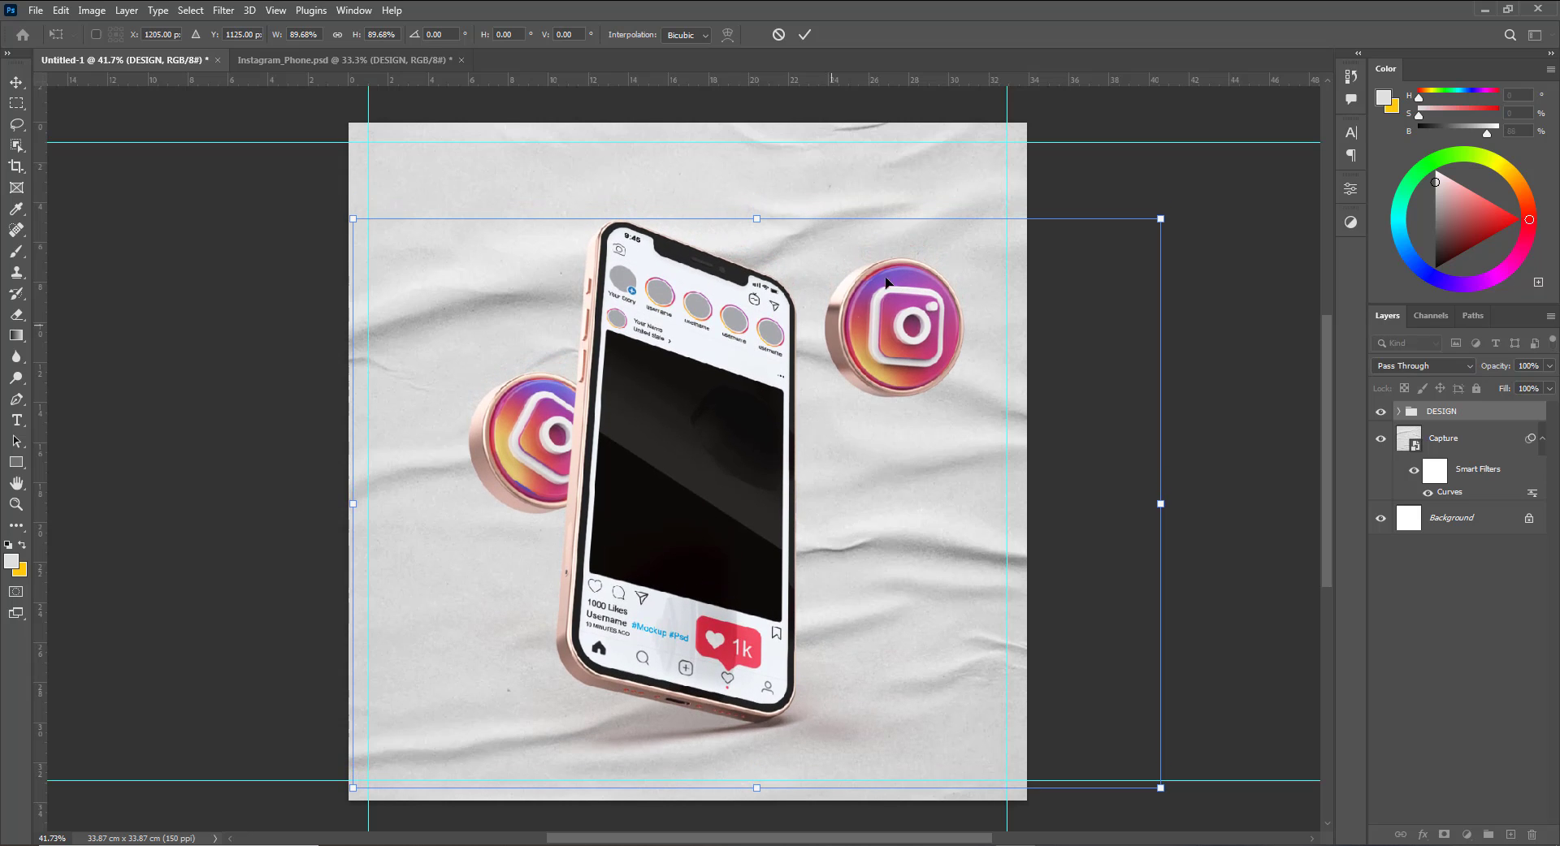
pyautogui.moveTo(1162, 219); pyautogui.dragTo(1182, 204)
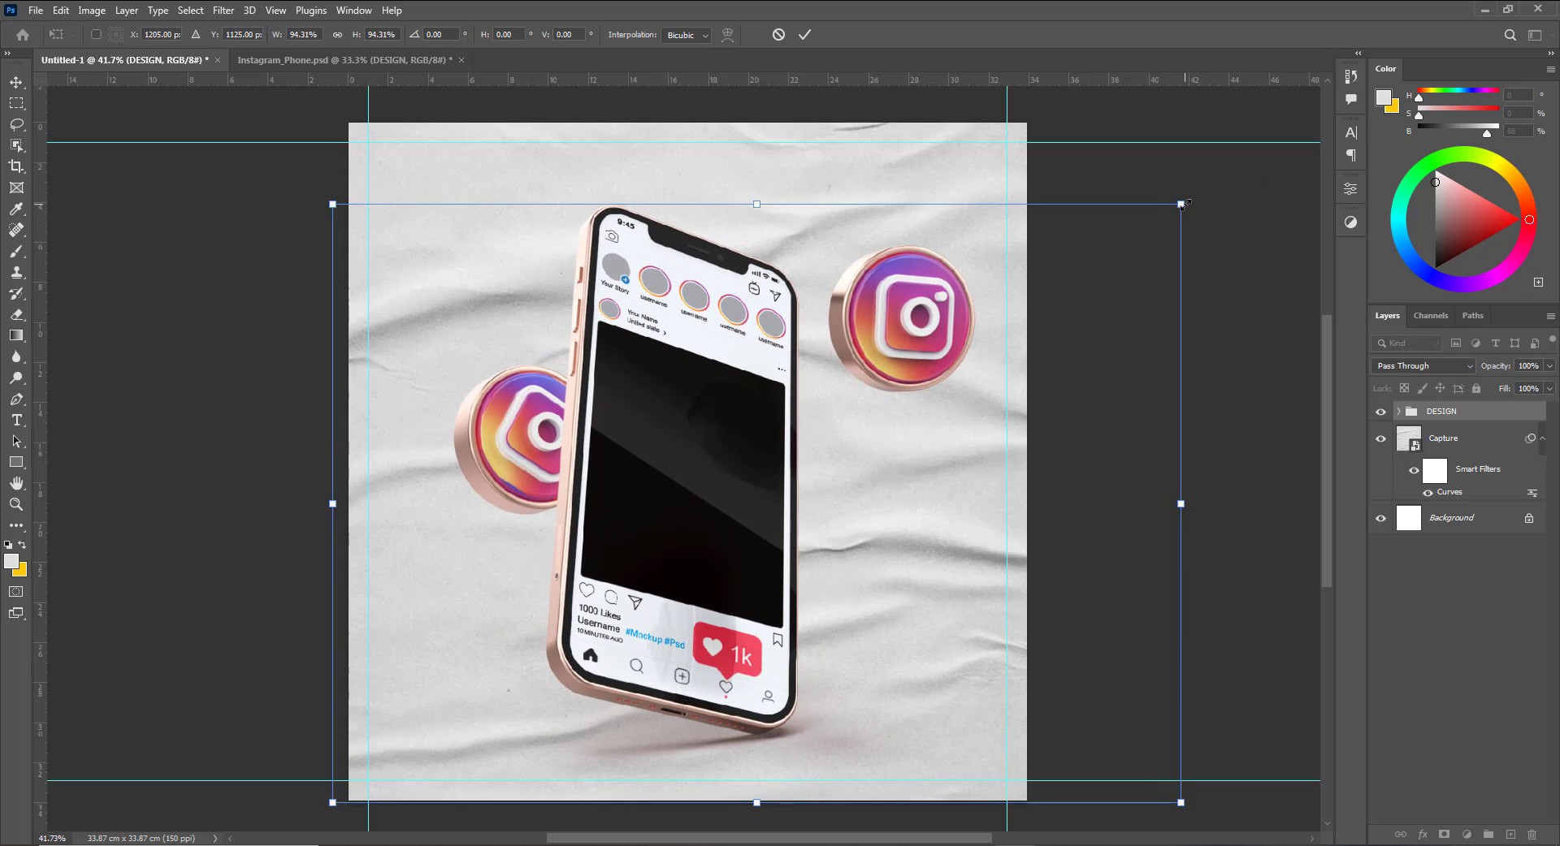
pyautogui.press('Return')
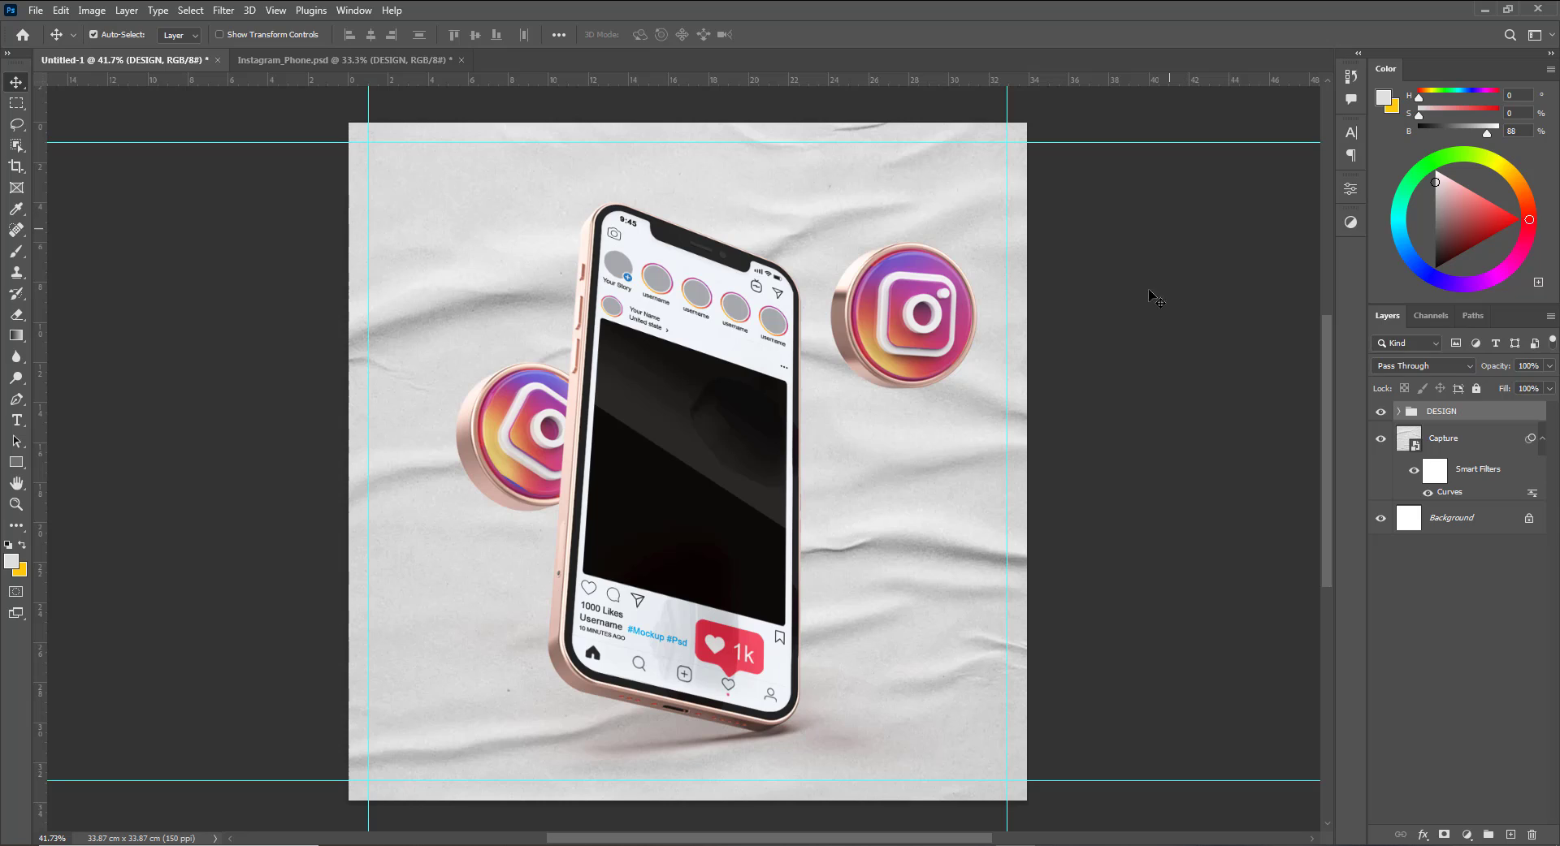
pyautogui.click(1119, 447)
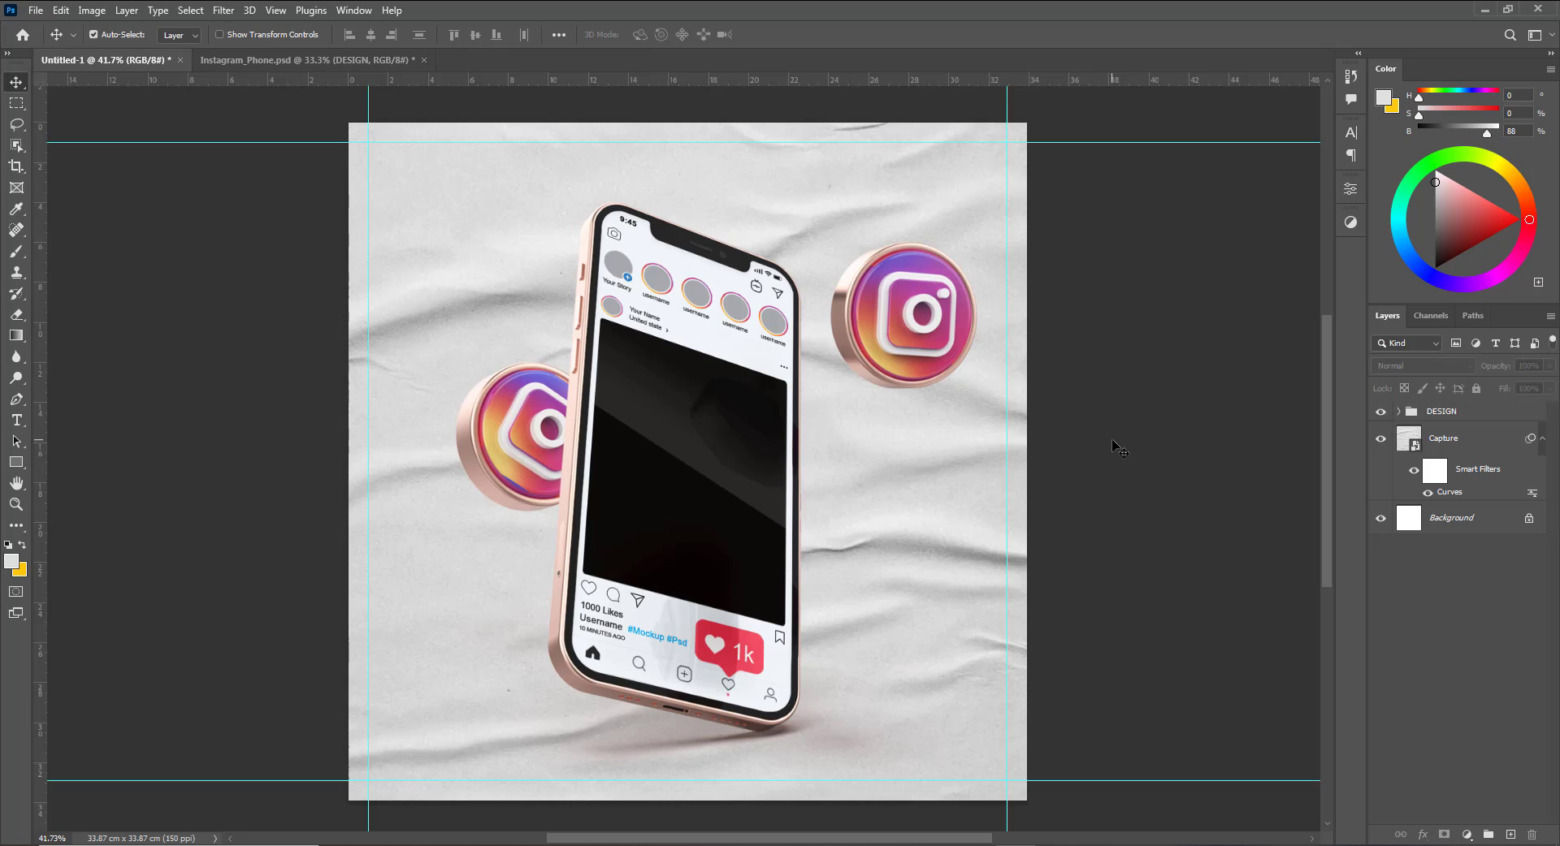
# Select a rectangle around the Instagram badge to the right of the phone and delete it from Layer 2 and BASE.
pyautogui.click(885, 335)
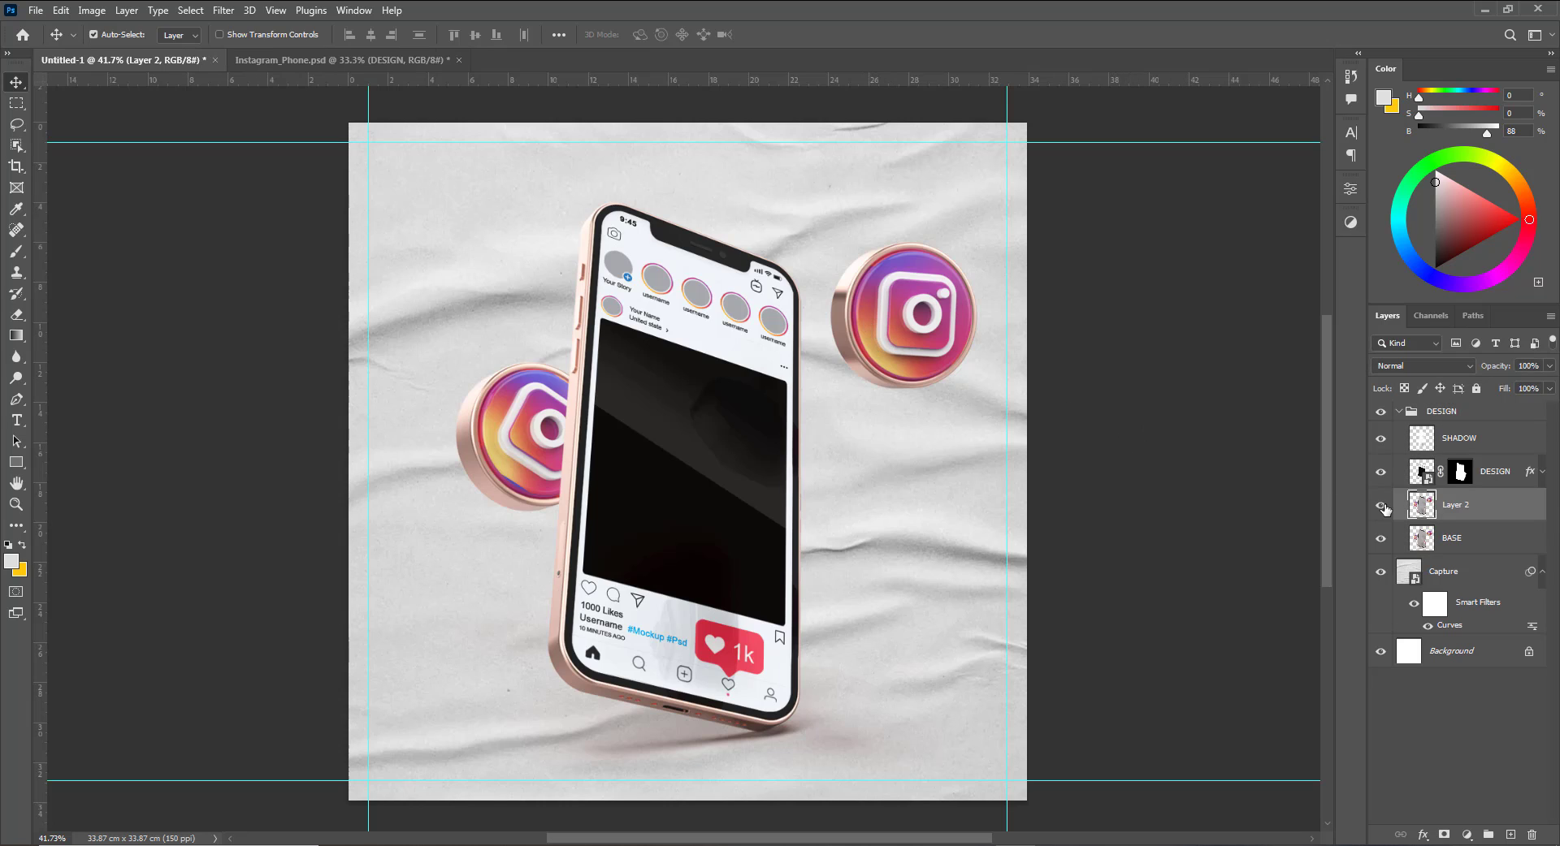
pyautogui.click(1381, 506)
pyautogui.click(1381, 505)
pyautogui.click(17, 103)
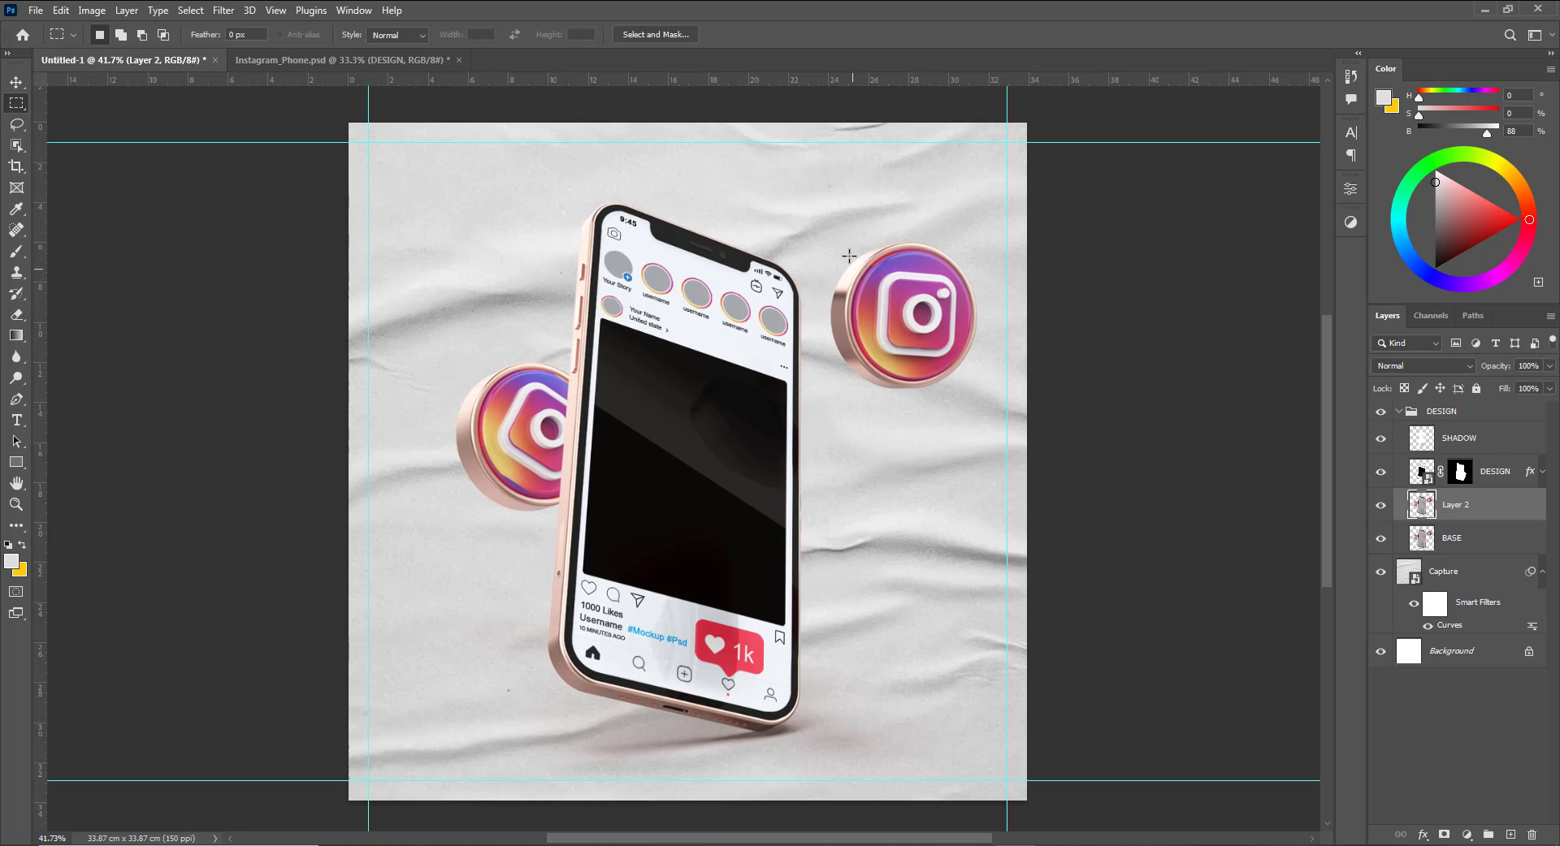
pyautogui.moveTo(820, 203); pyautogui.dragTo(1007, 402)
pyautogui.press('Delete')
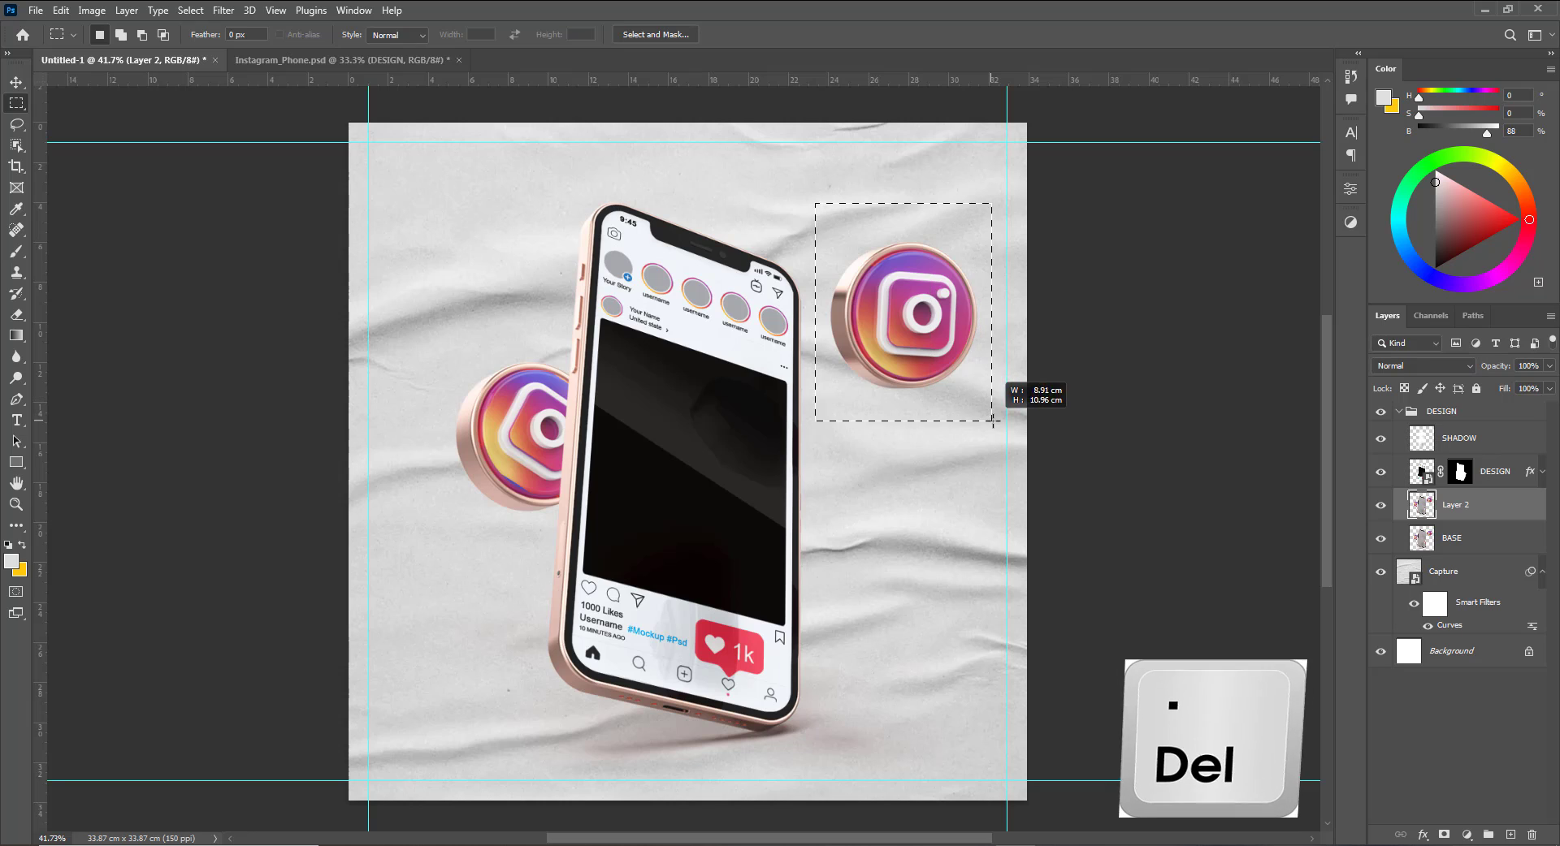
pyautogui.press('Delete')
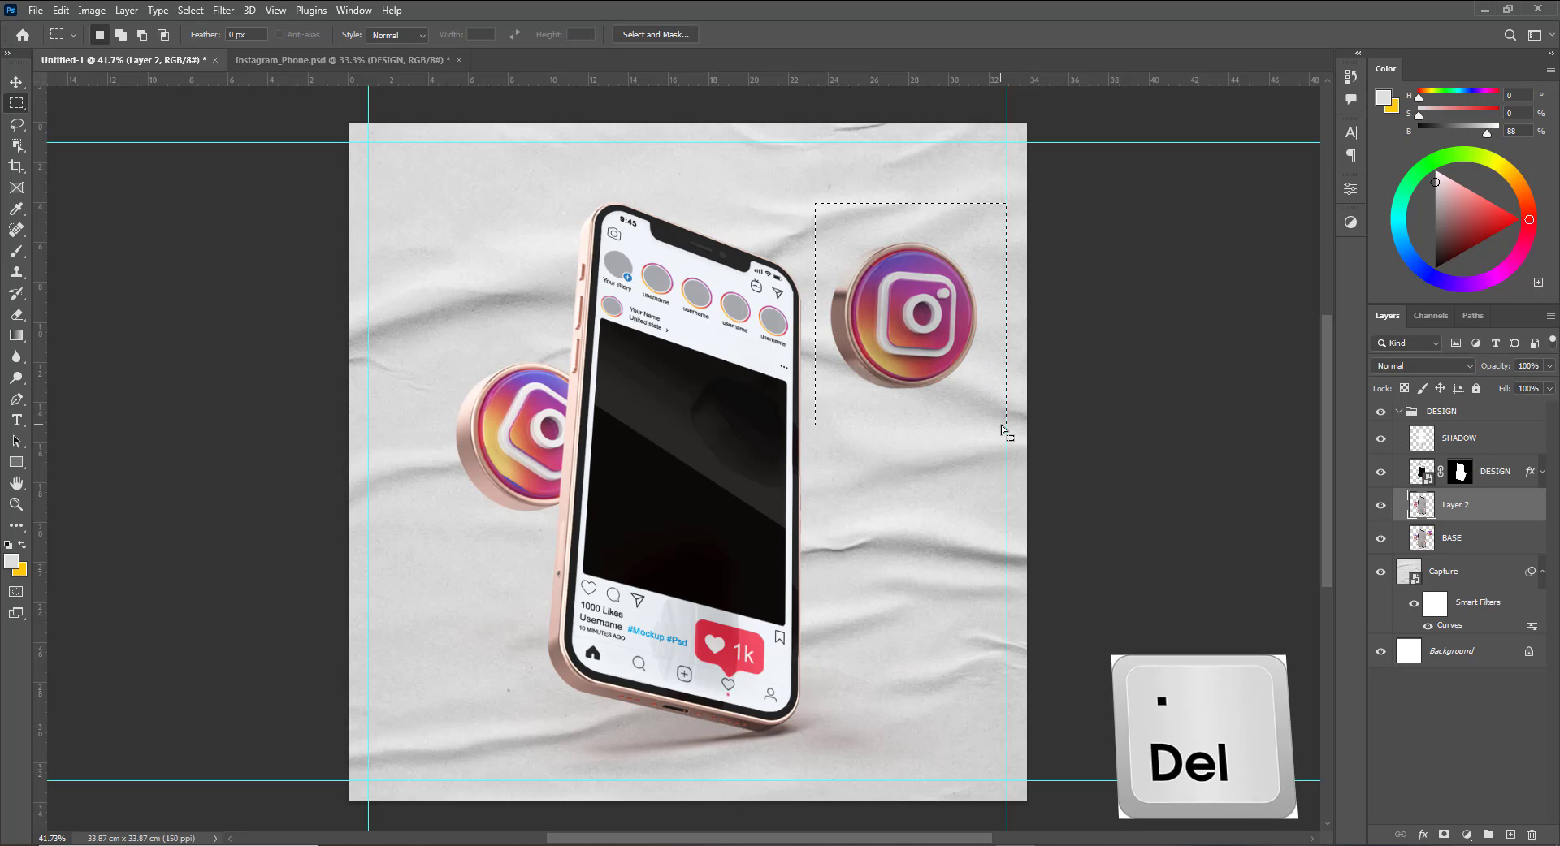
pyautogui.click(1470, 543)
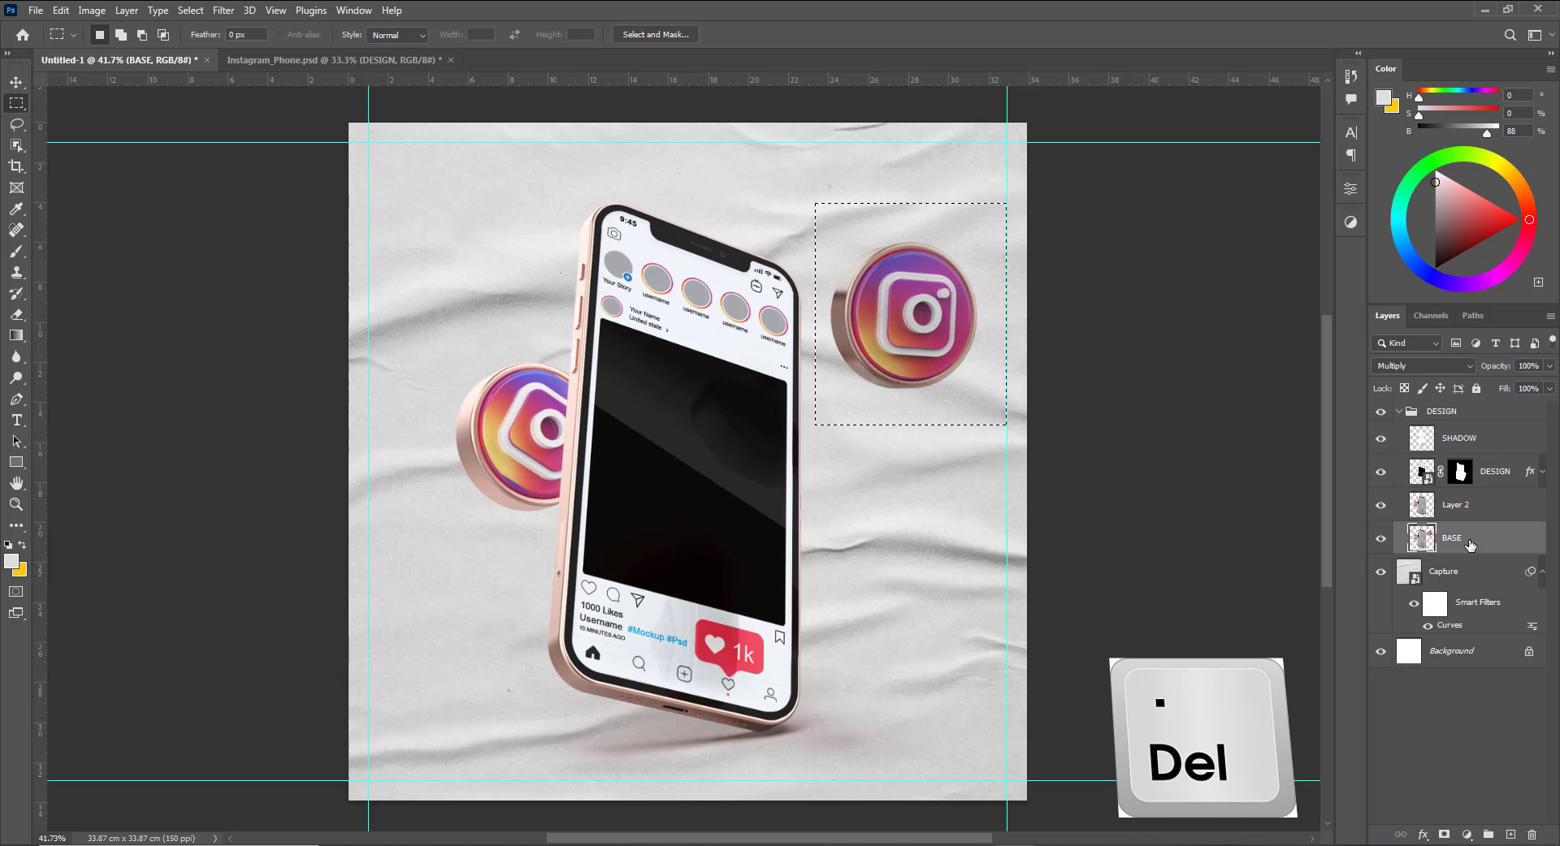
pyautogui.press('Delete')
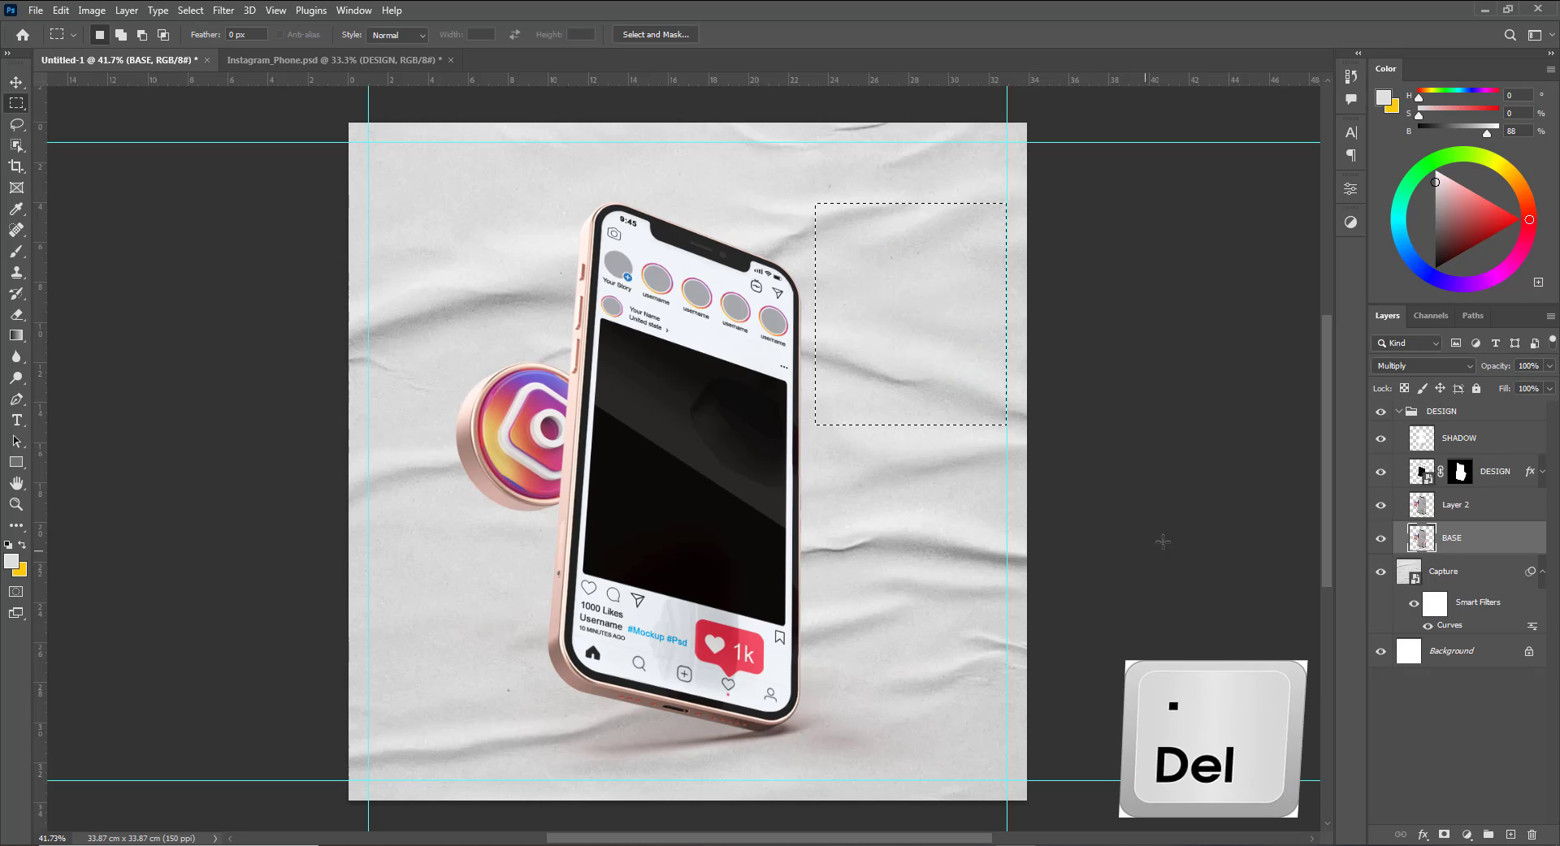
# With Layer 2 active, draw a closed Pen path around the remaining Instagram badge, following the phone's left edge.
pyautogui.click(1442, 508)
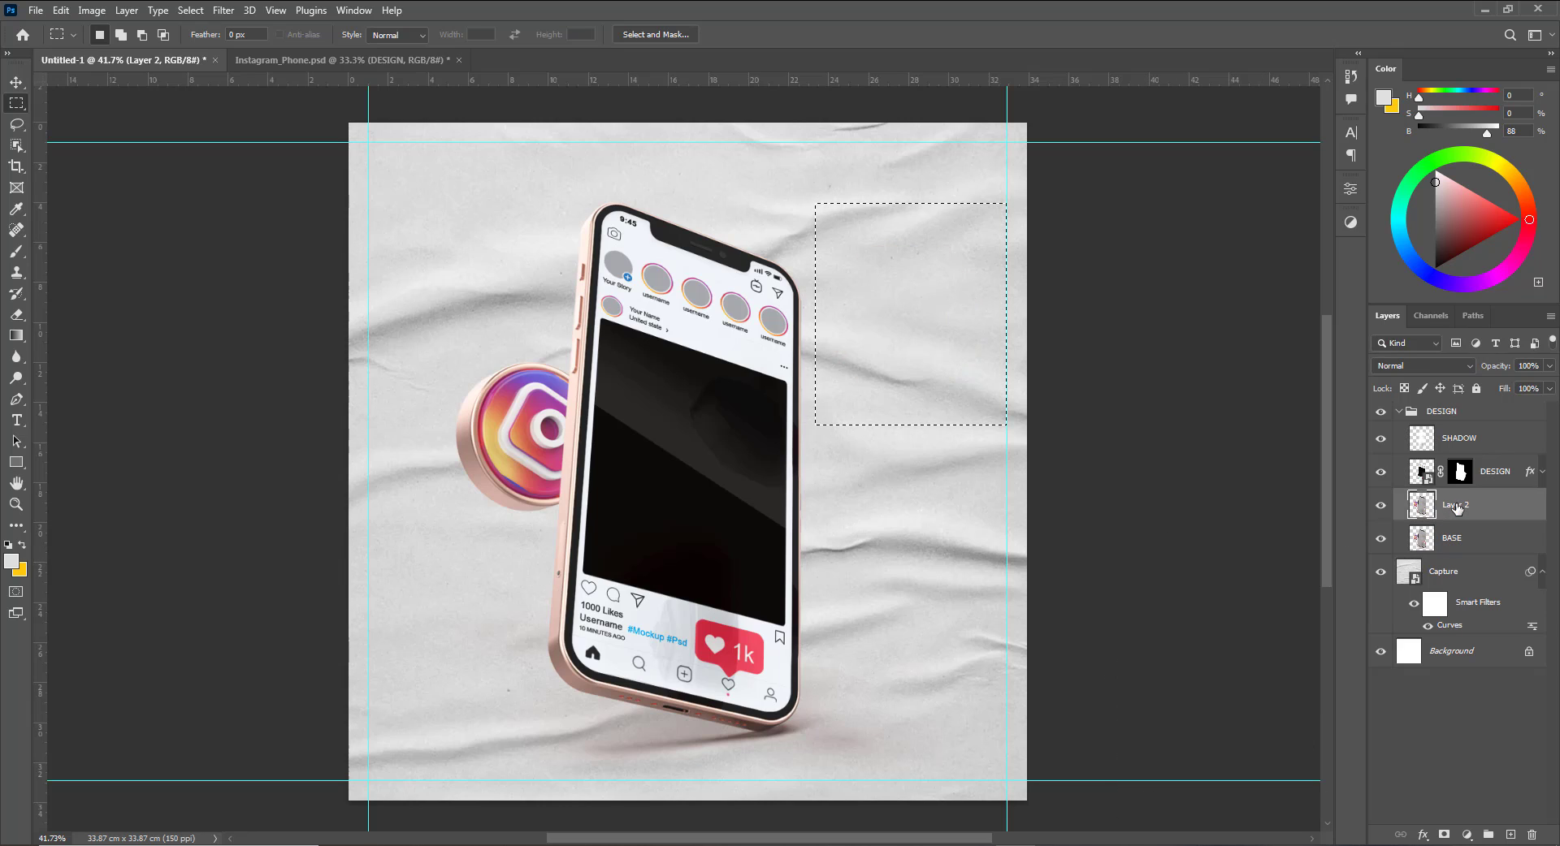
pyautogui.click(17, 399)
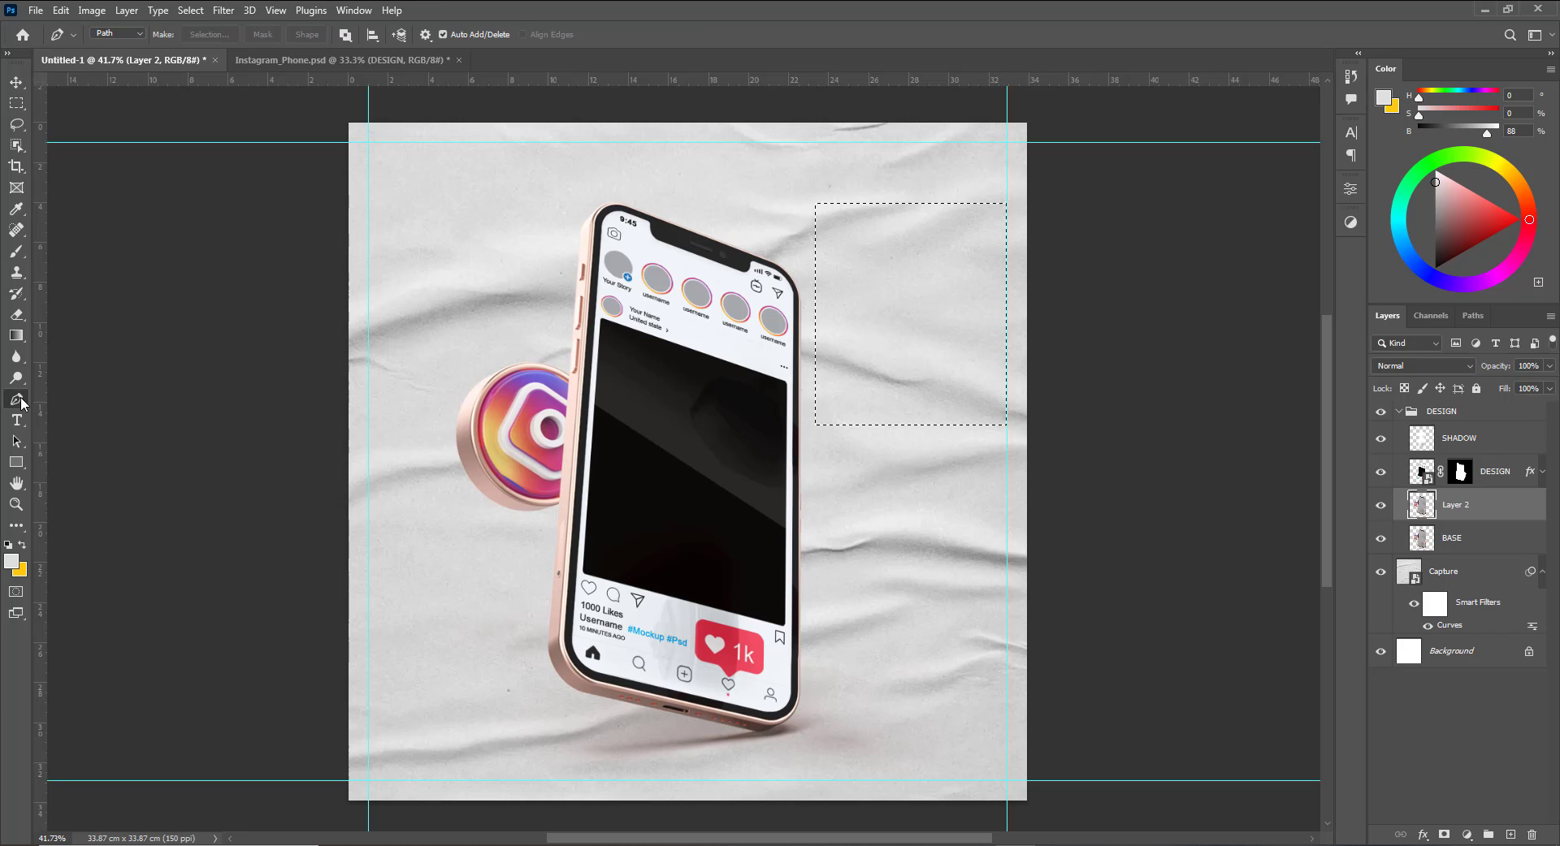
pyautogui.scroll(8, 537, 428)
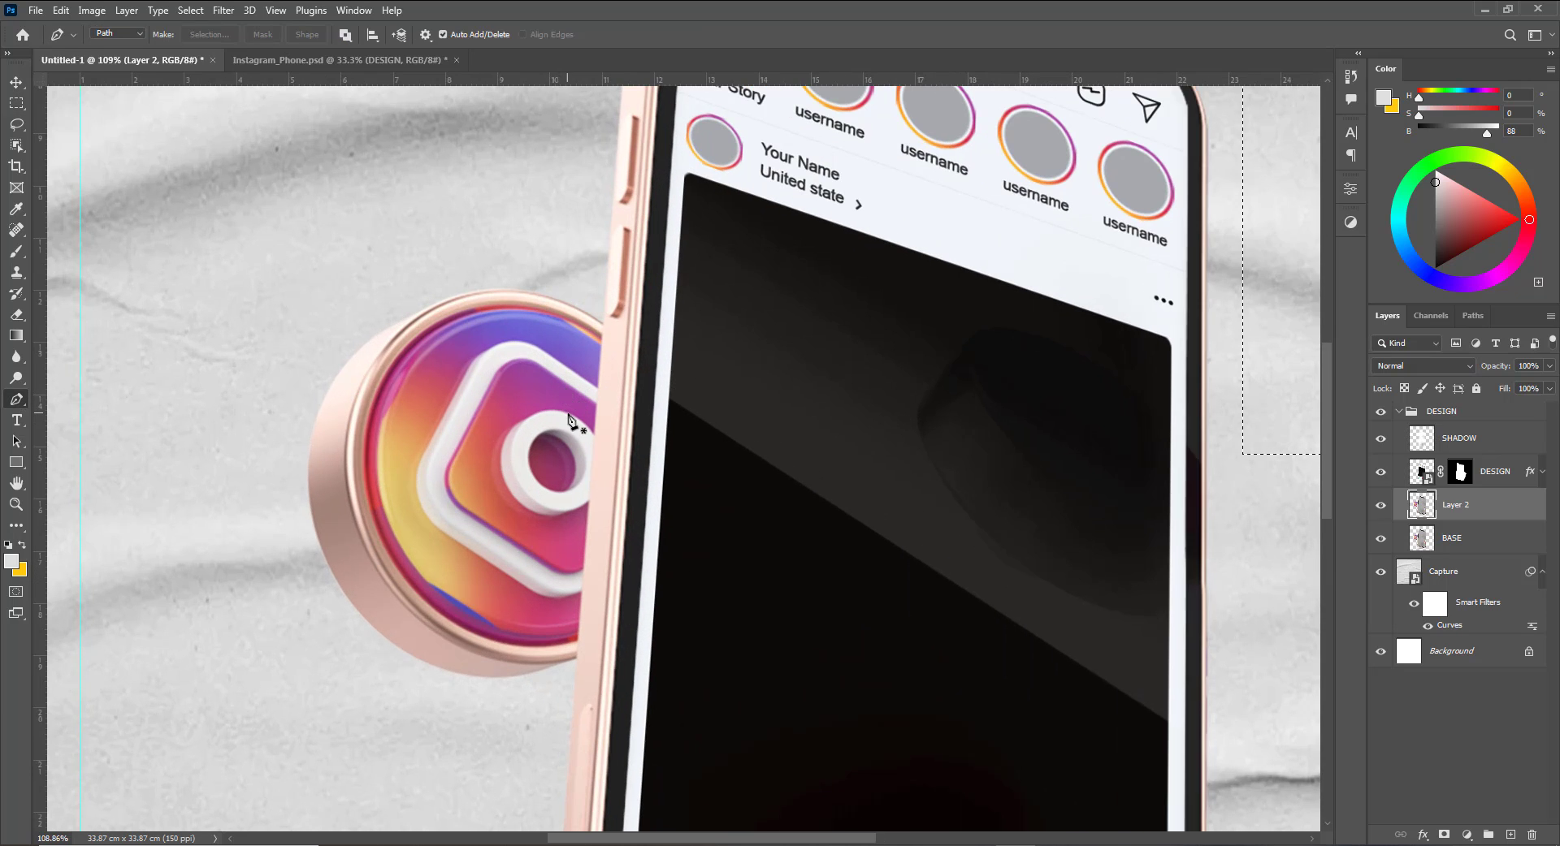
pyautogui.scroll(2, 628, 294)
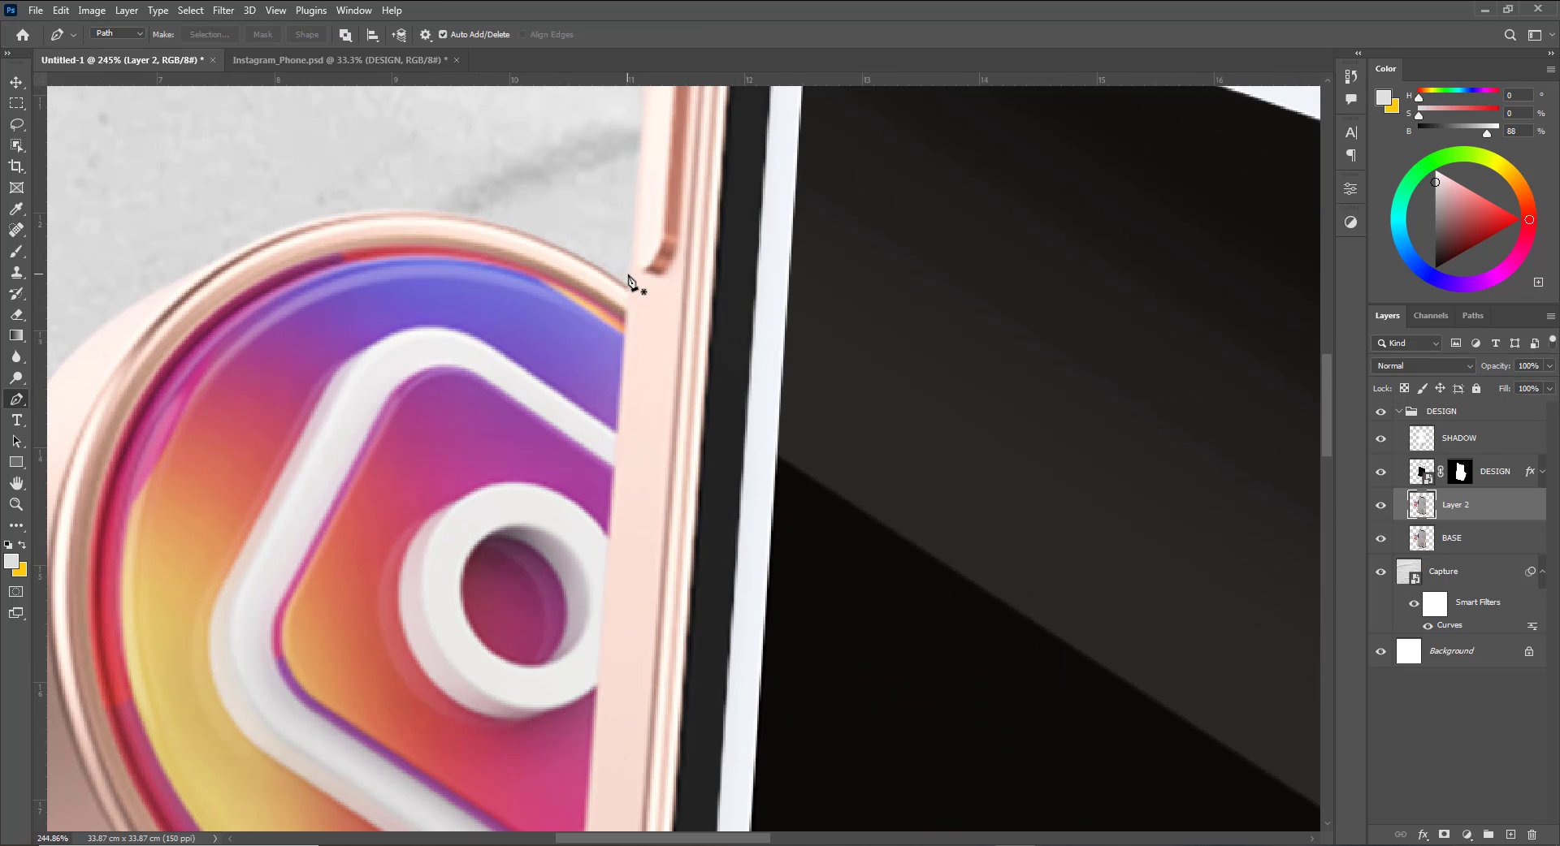
pyautogui.click(628, 282)
pyautogui.scroll(-6, 628, 276)
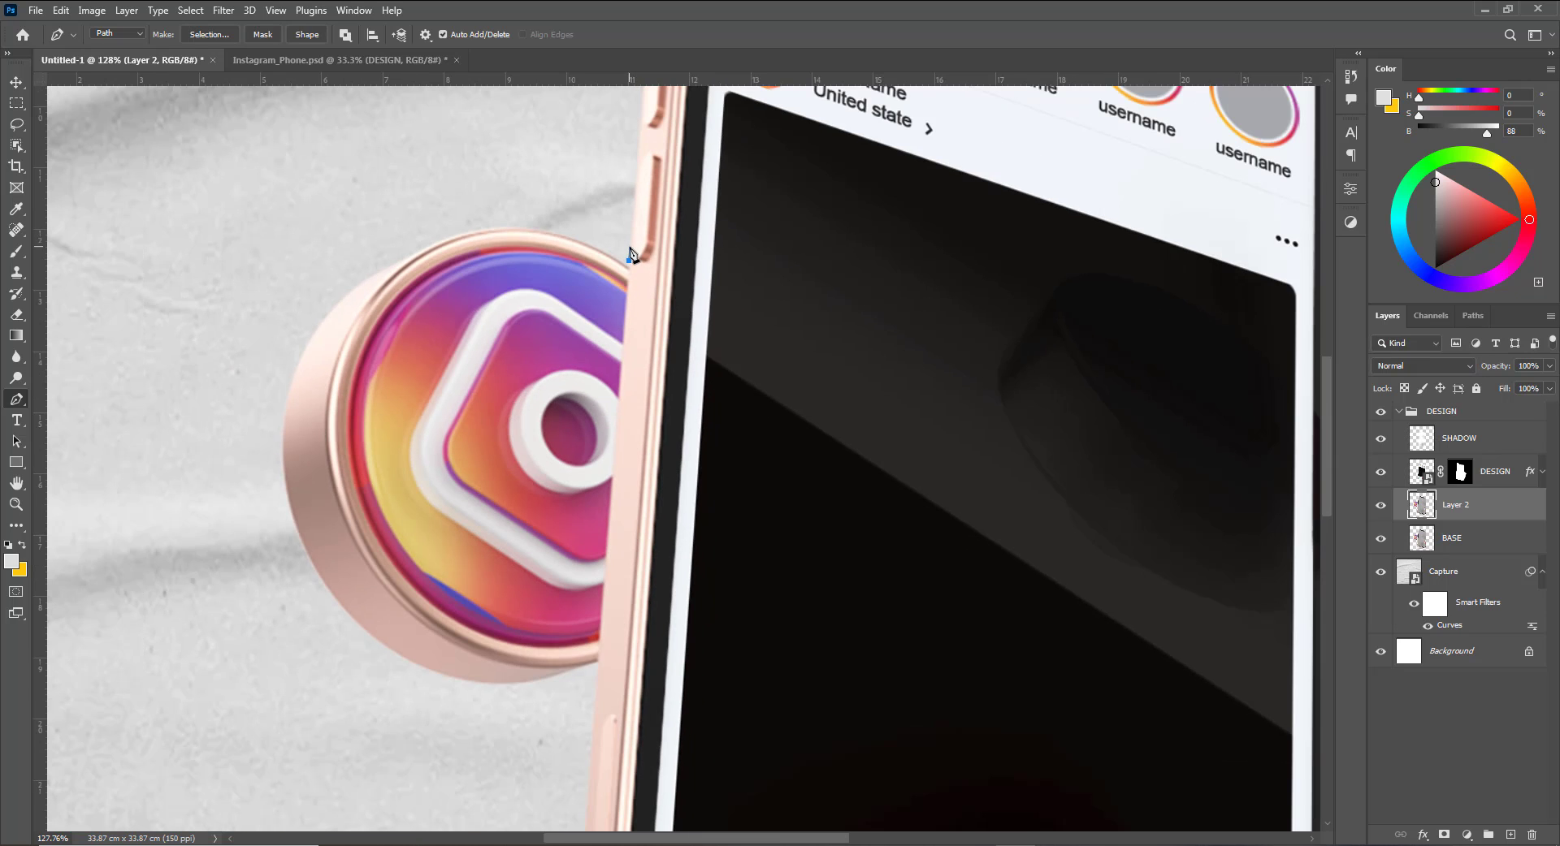
pyautogui.scroll(5, 591, 718)
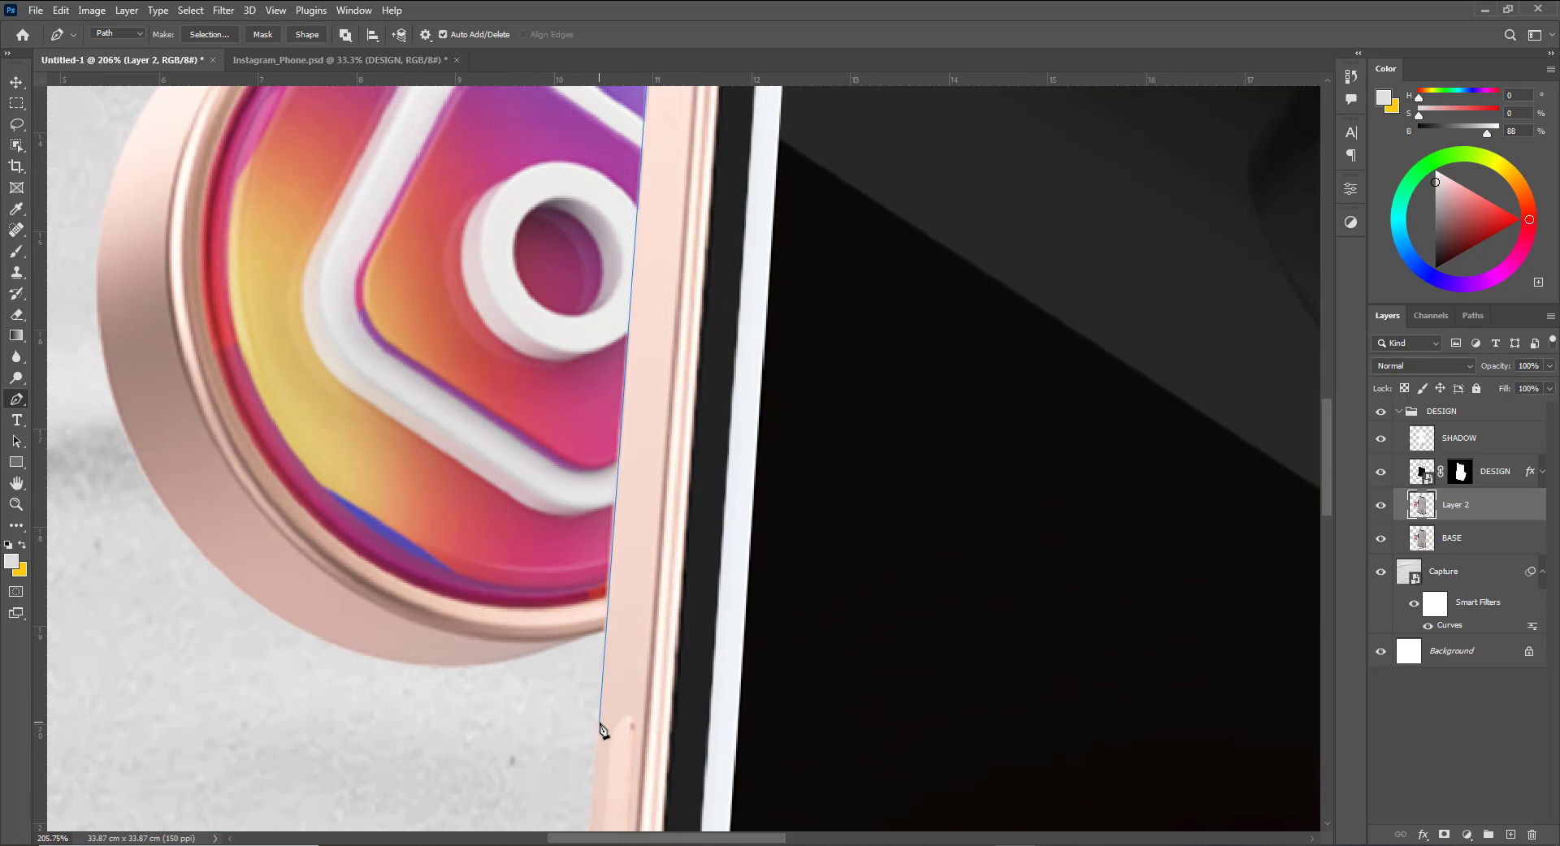
pyautogui.click(597, 722)
pyautogui.scroll(-3, 599, 725)
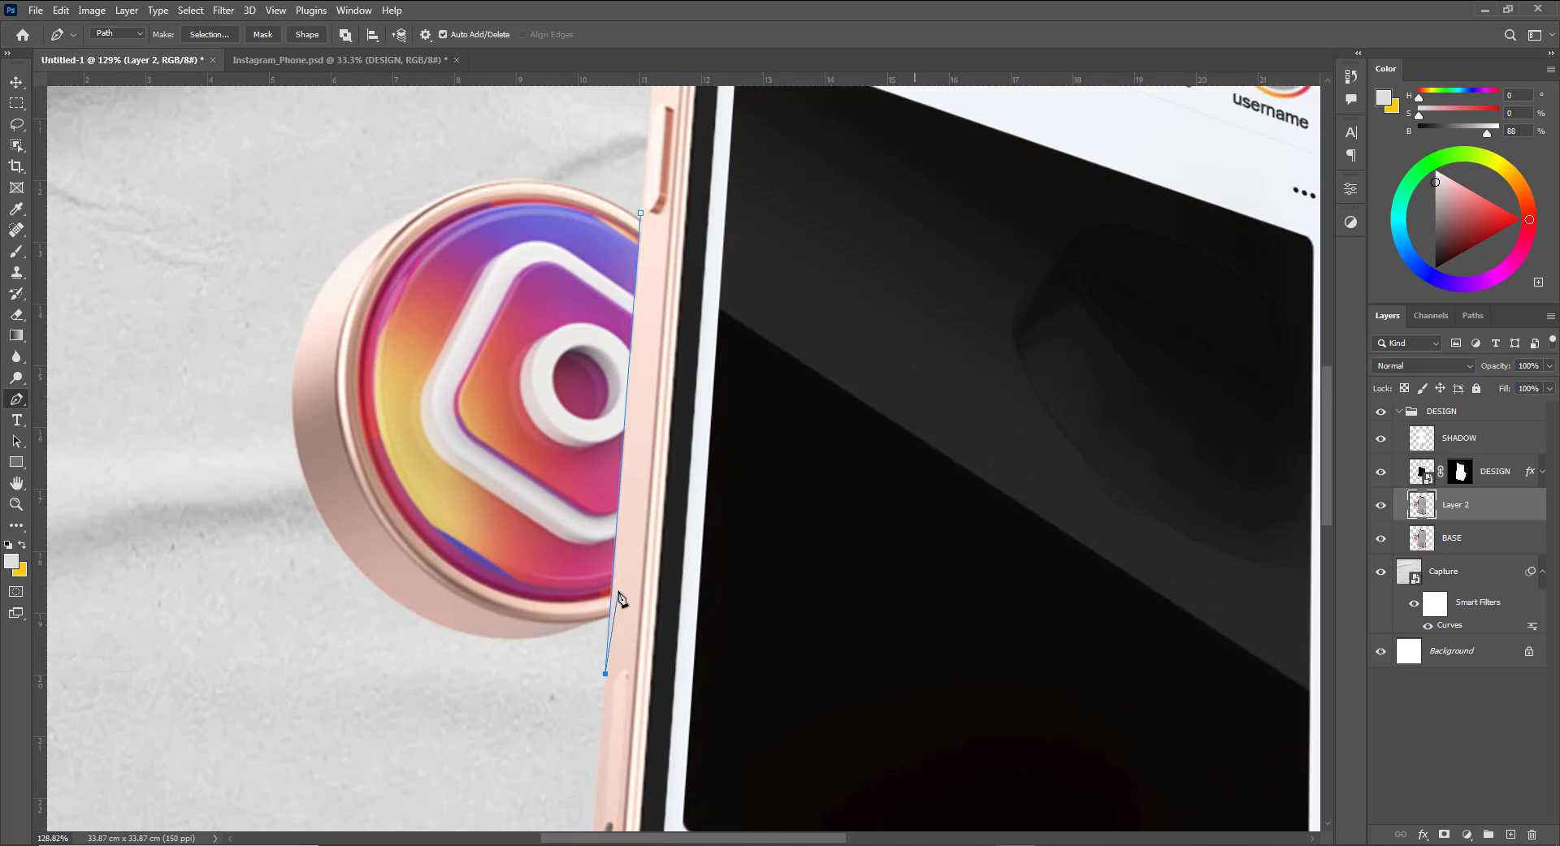
pyautogui.click(444, 748)
pyautogui.click(275, 612)
pyautogui.click(249, 382)
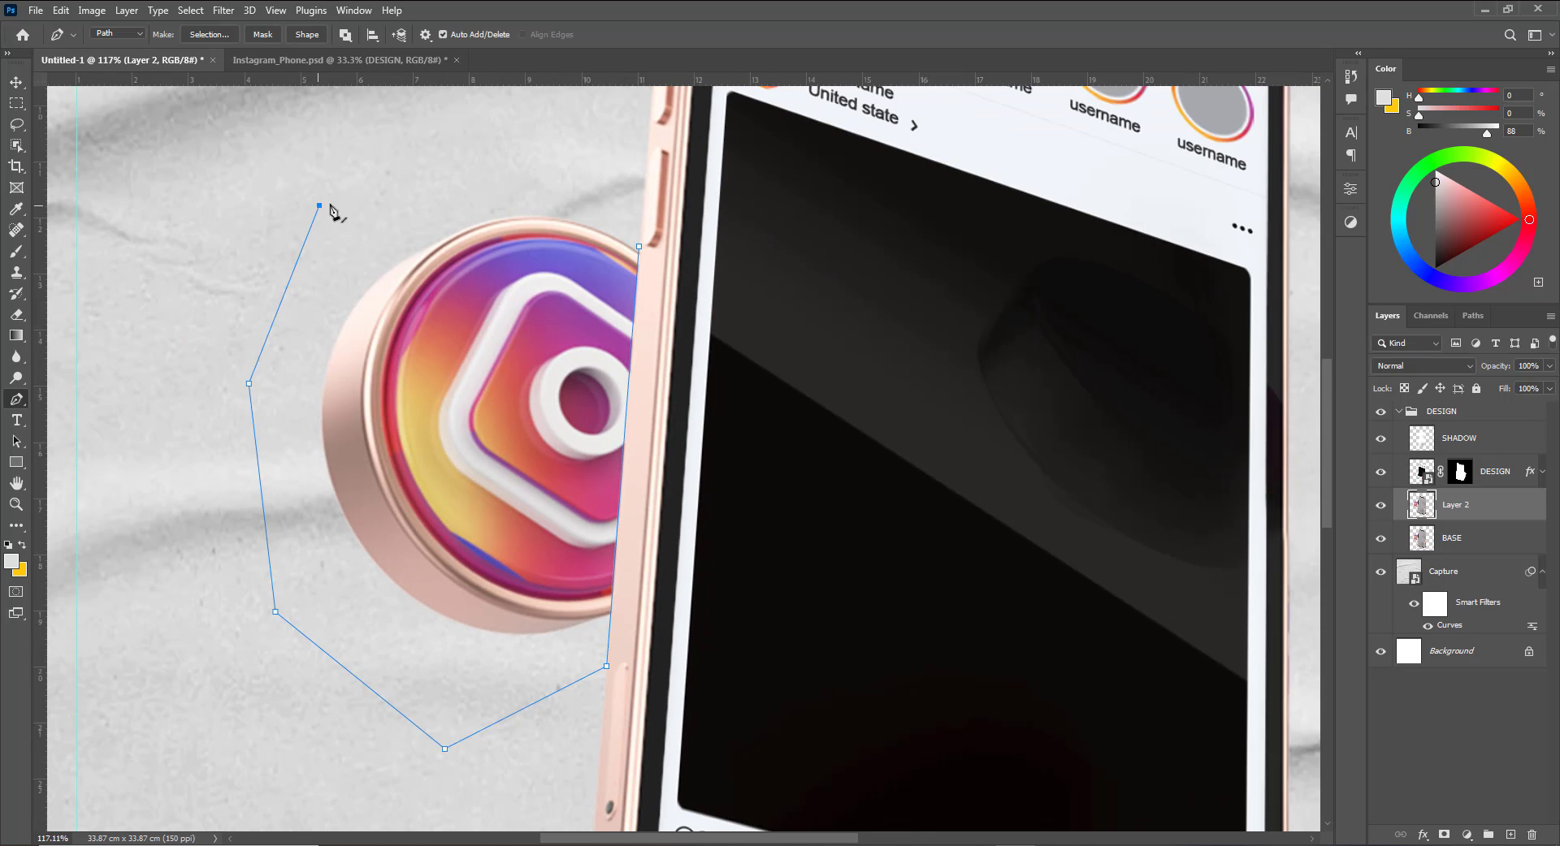
pyautogui.click(318, 206)
pyautogui.click(527, 188)
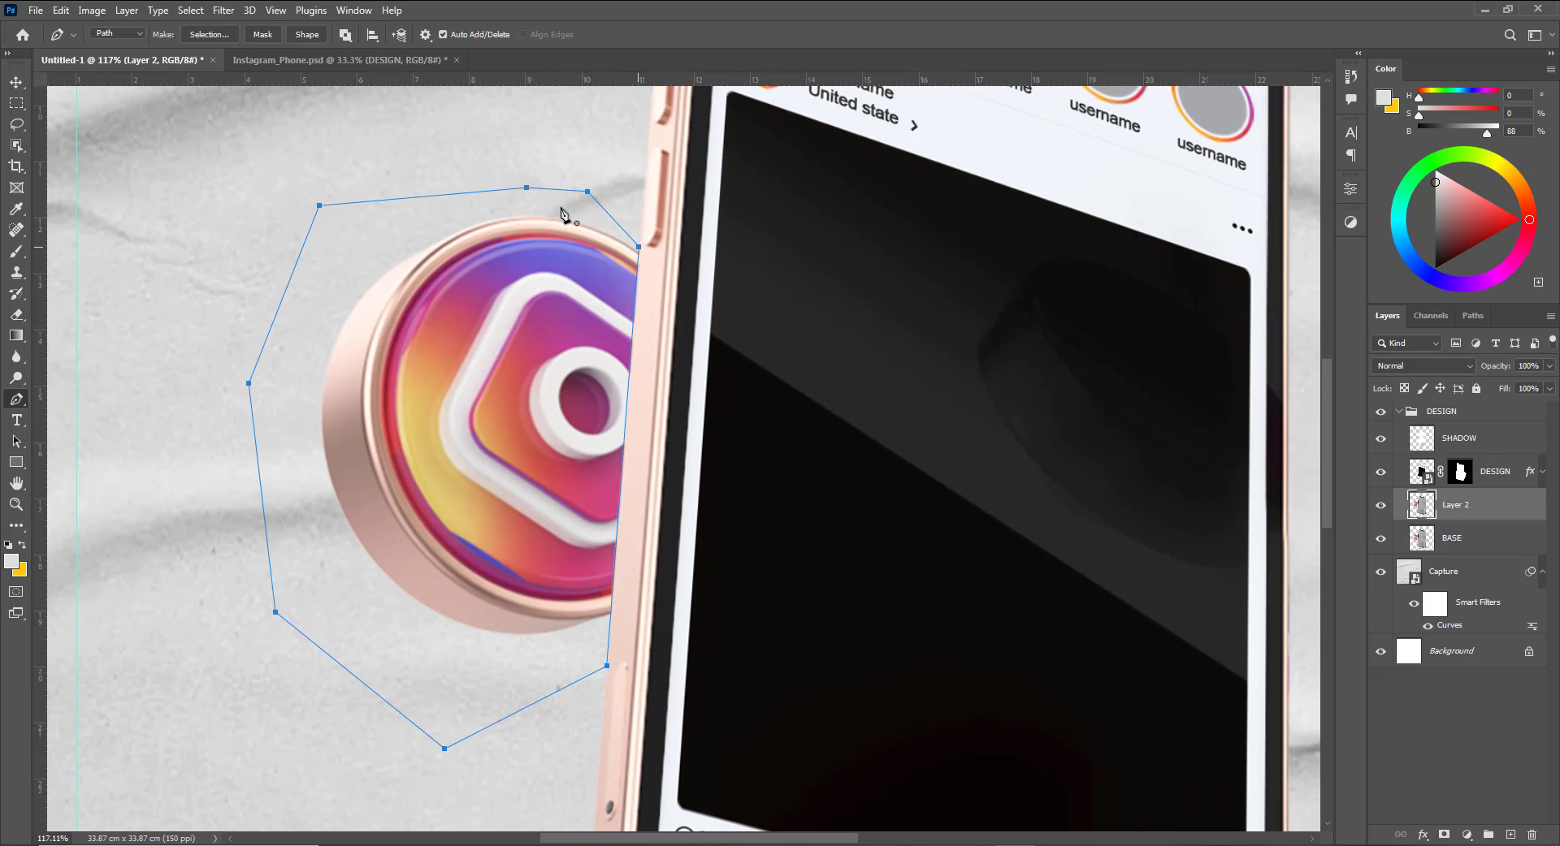
# Convert the path to a new selection with 0 px feather and delete the enclosed badge from Layer 2 and BASE.
pyautogui.rightClick(562, 213)
pyautogui.click(626, 274)
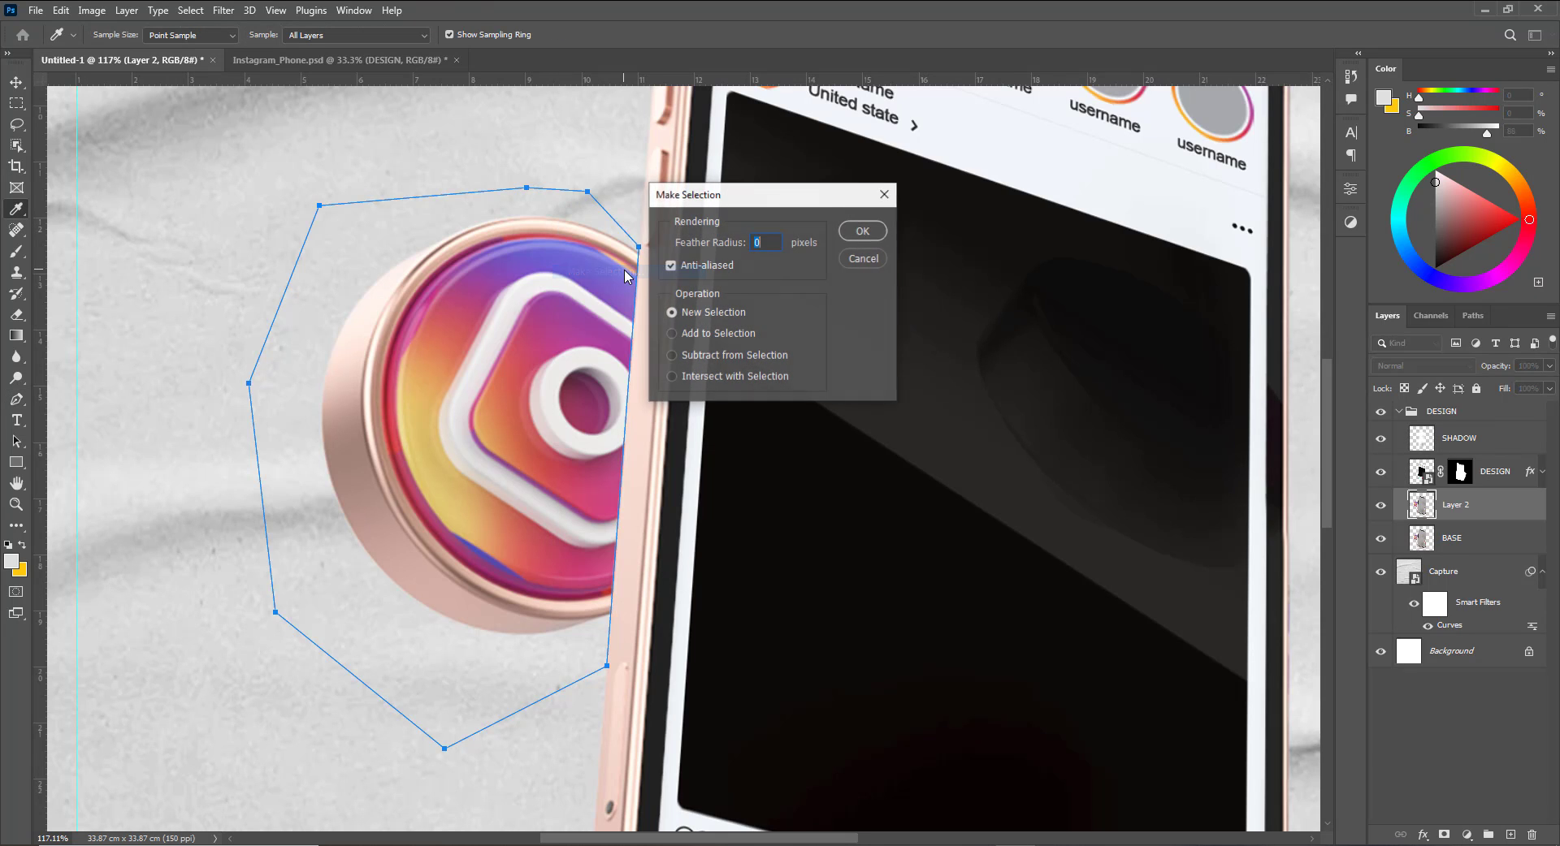
pyautogui.click(861, 230)
pyautogui.press('Delete')
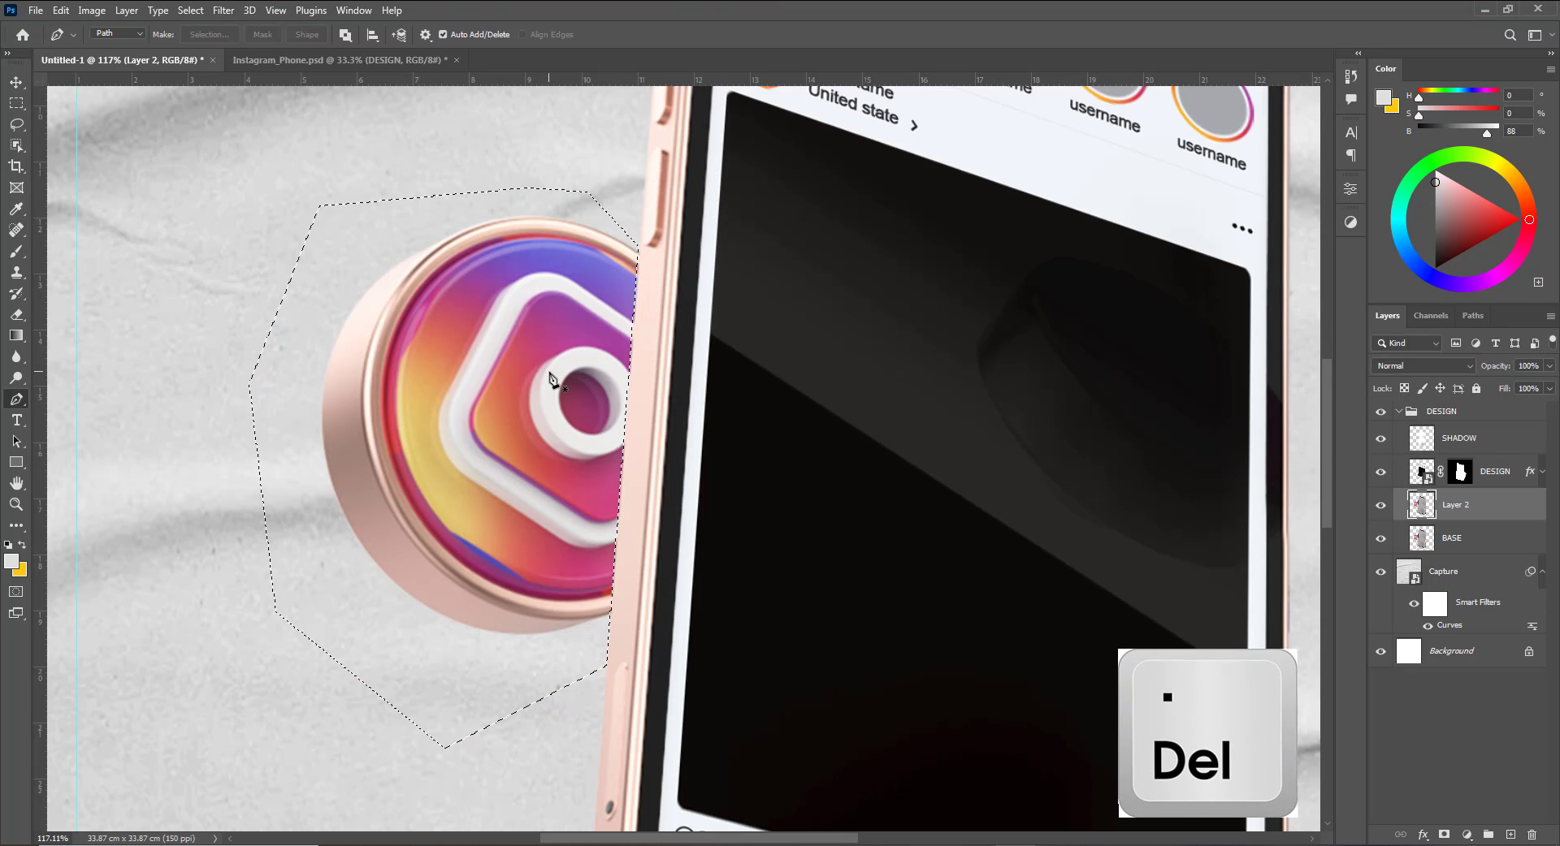
pyautogui.press('Delete')
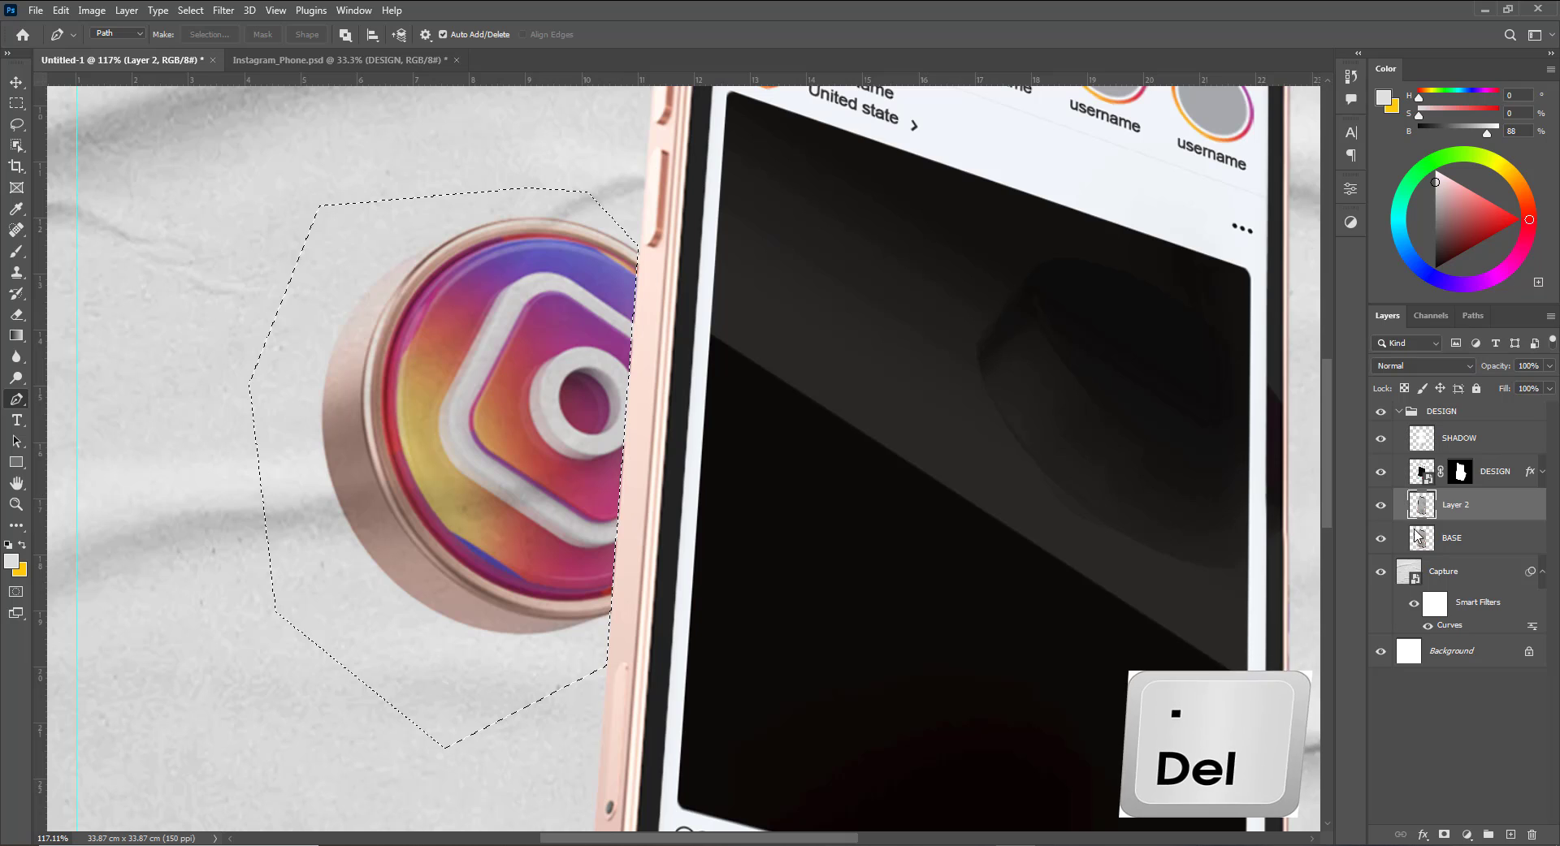
pyautogui.click(1418, 536)
pyautogui.press('Delete')
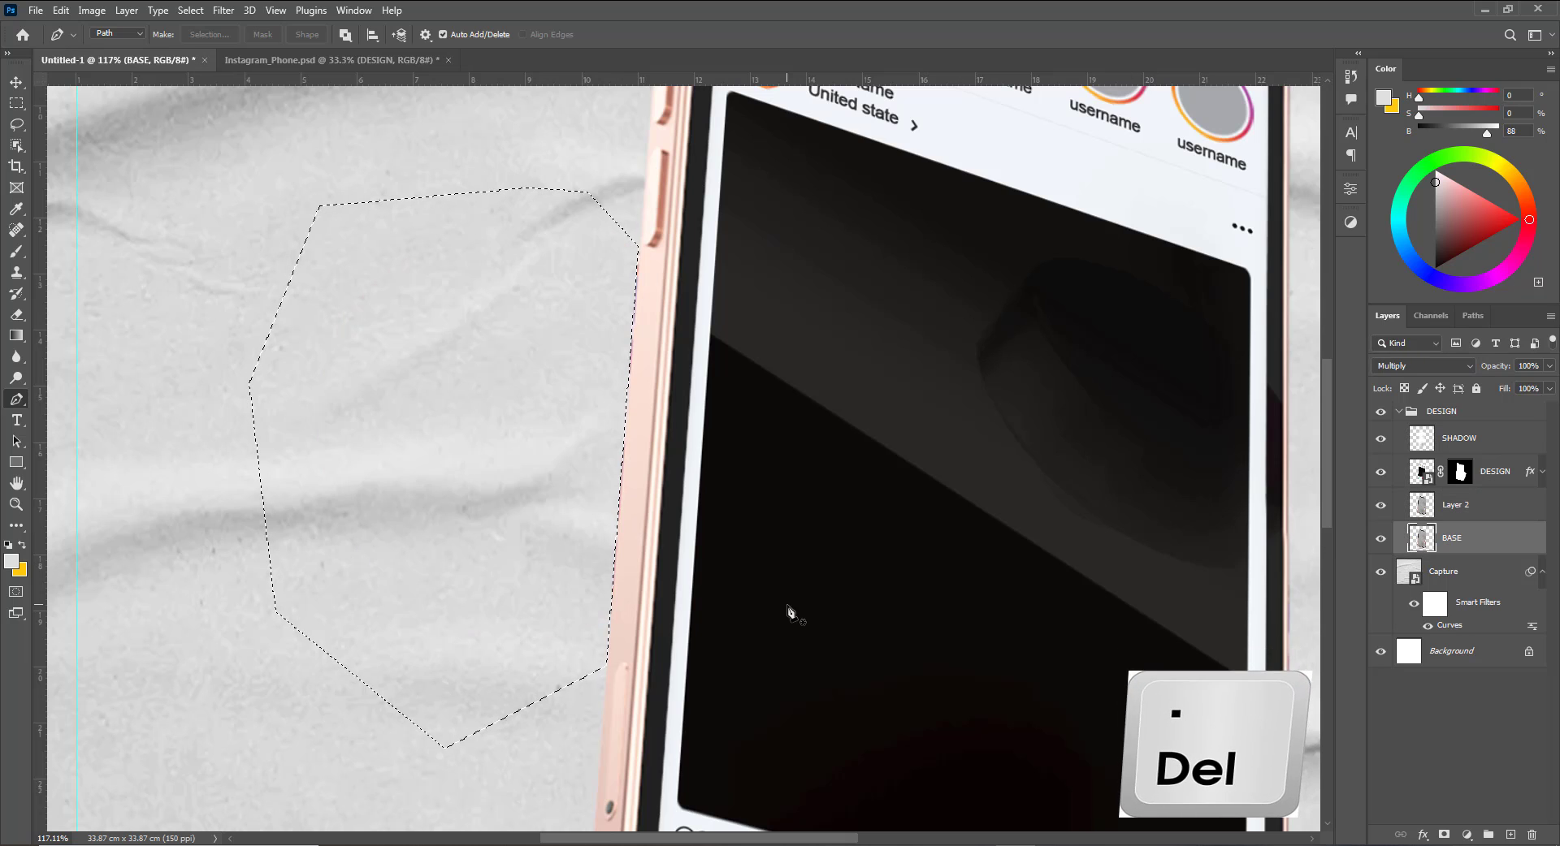
# Clear the selection around the removed badge and open the contents of the DESIGN smart object for editing.
pyautogui.hotkey('ctrl', 'd')
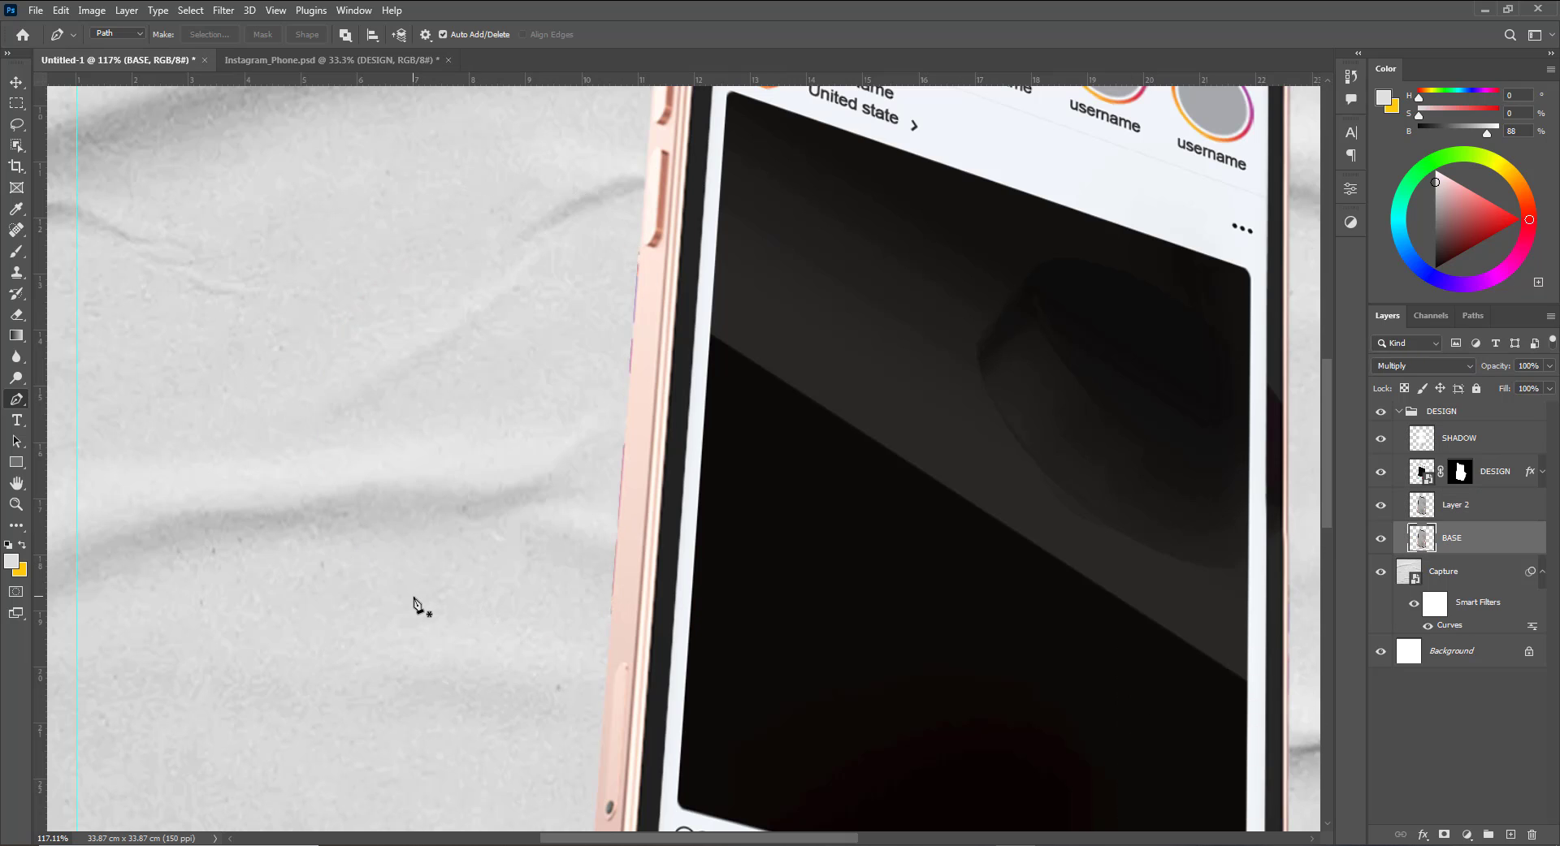
pyautogui.hotkey('ctrl', '0')
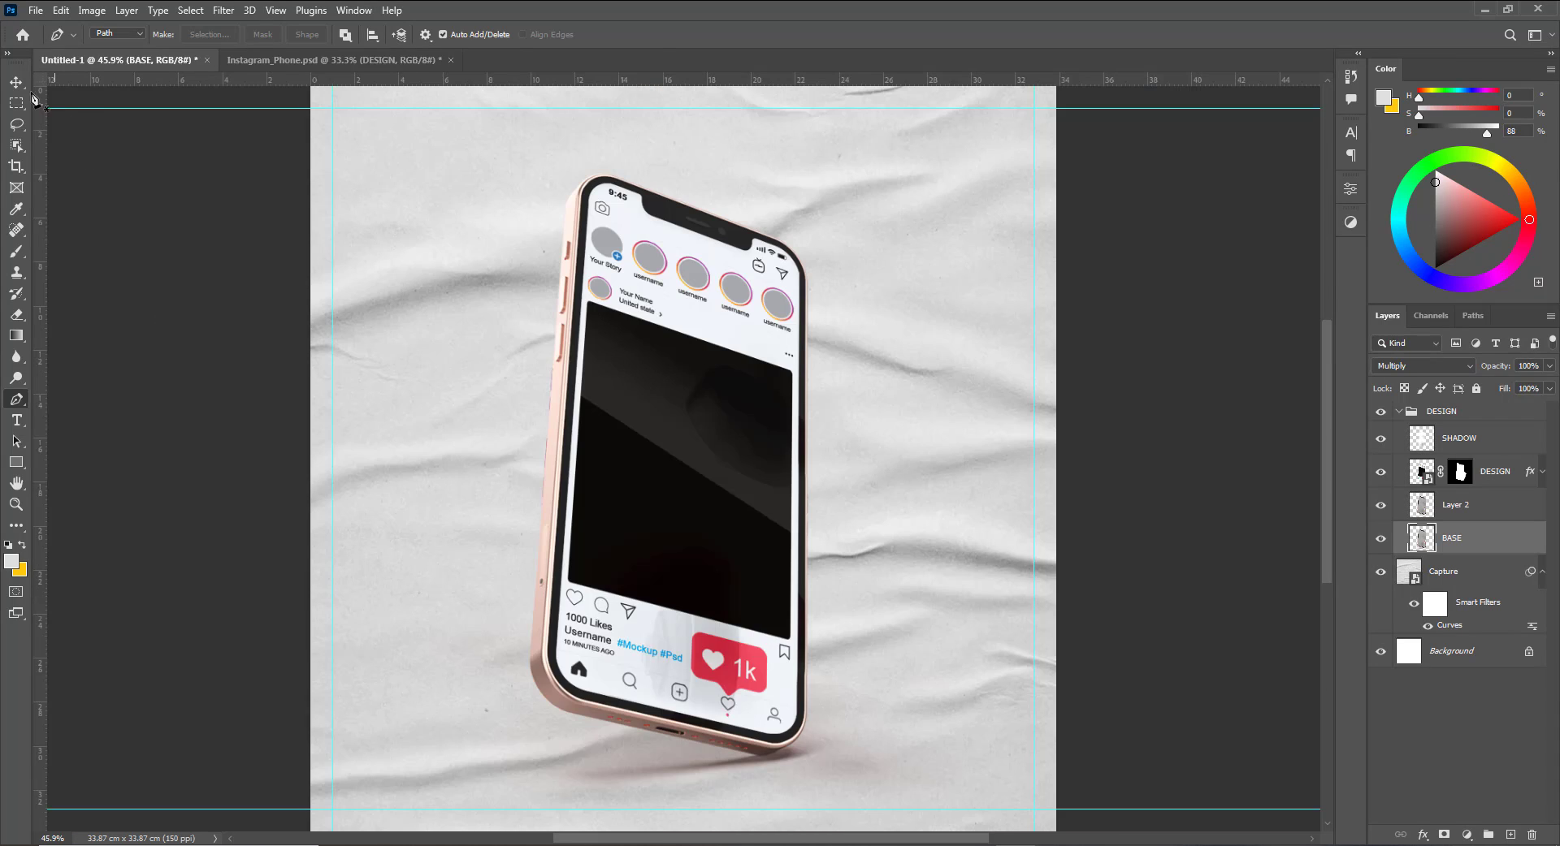
pyautogui.click(17, 84)
pyautogui.click(200, 464)
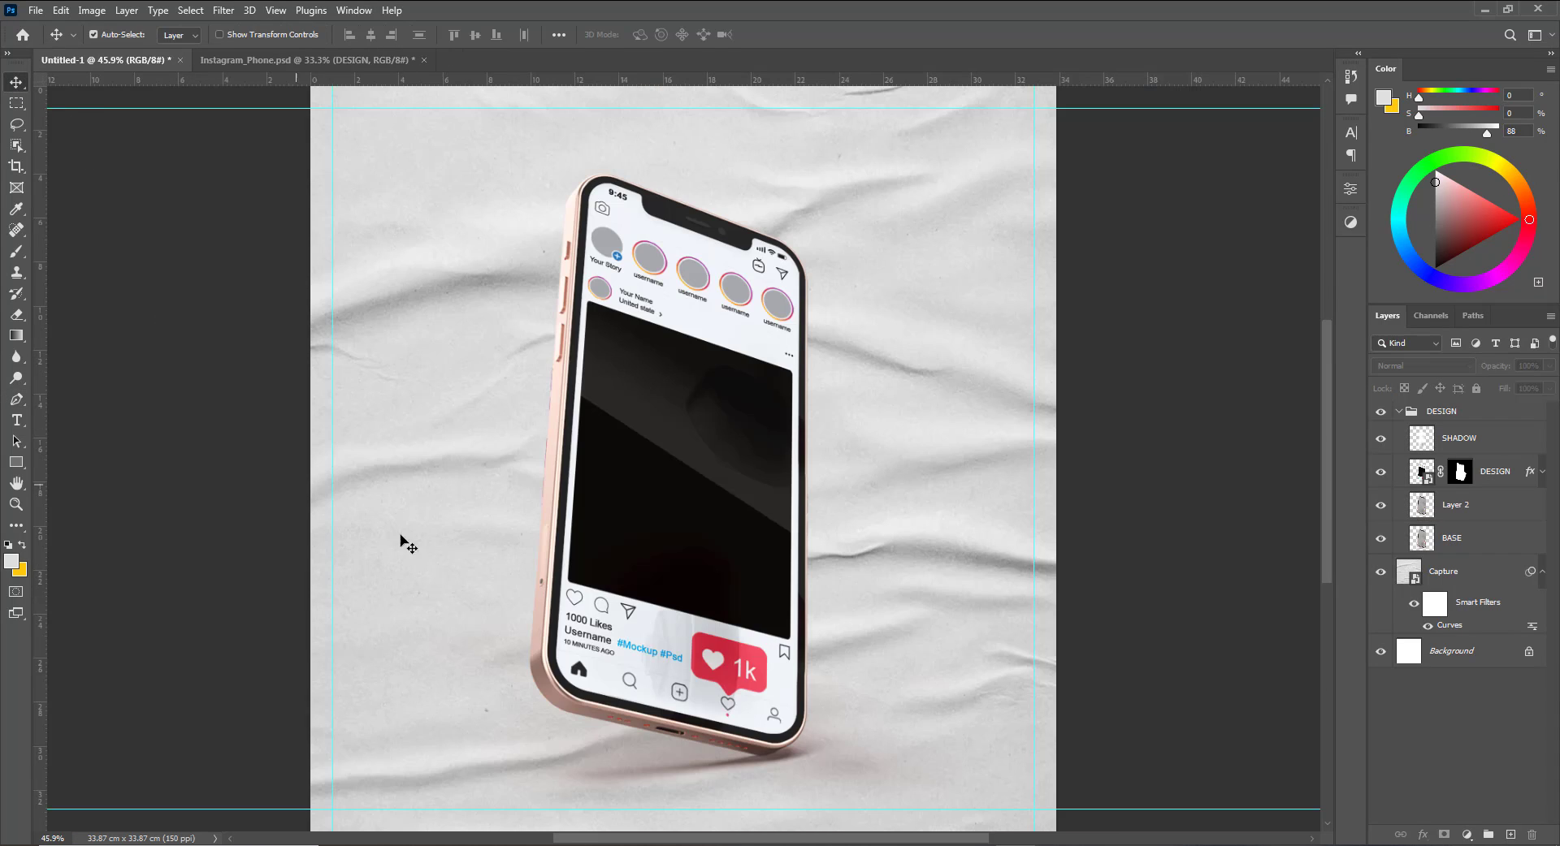
pyautogui.click(719, 504)
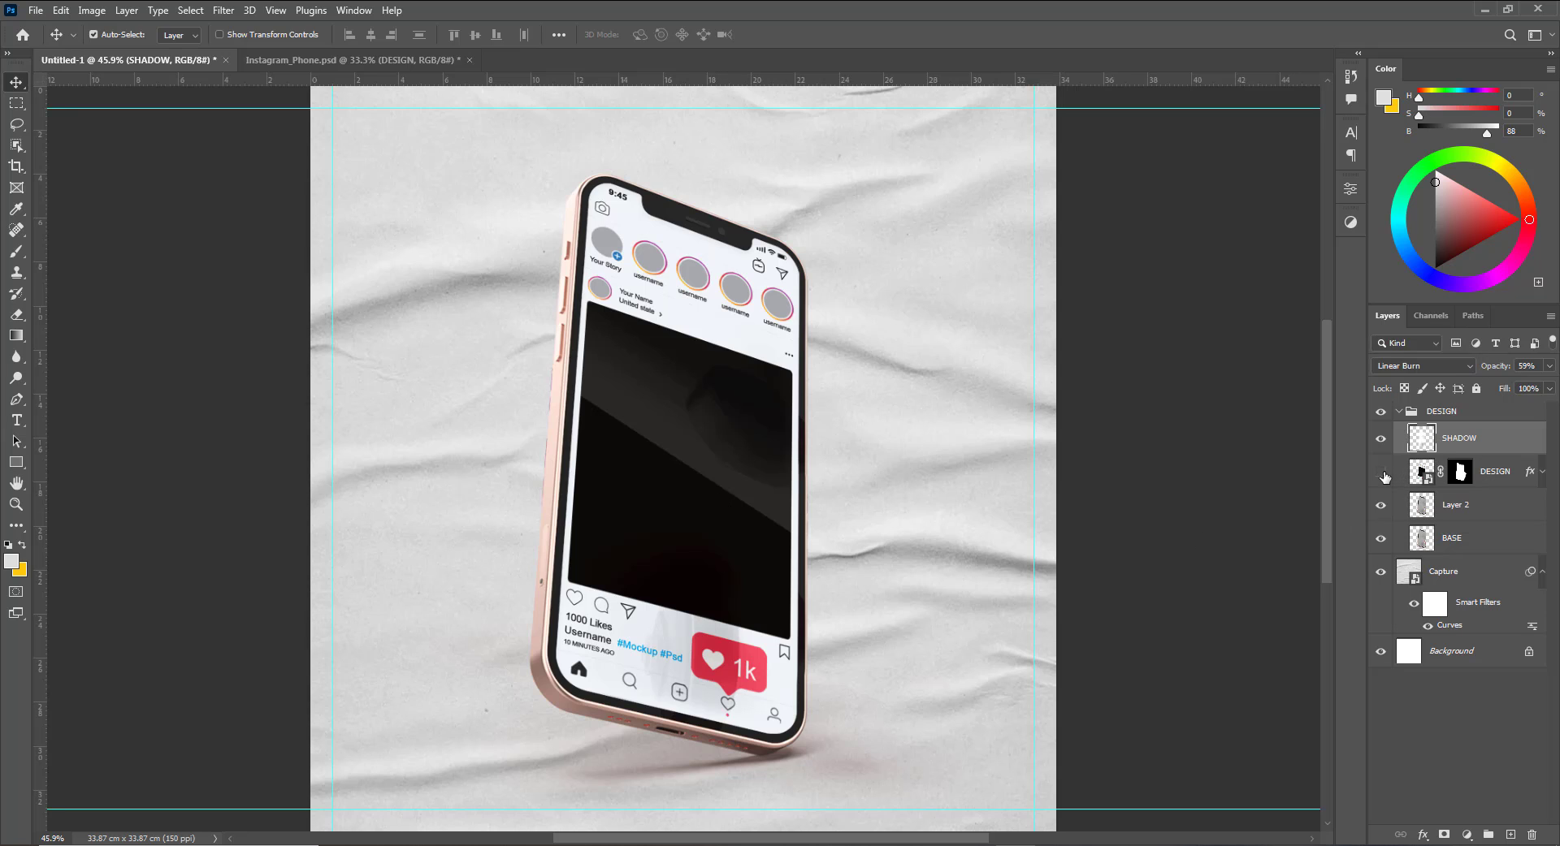
pyautogui.click(1381, 472)
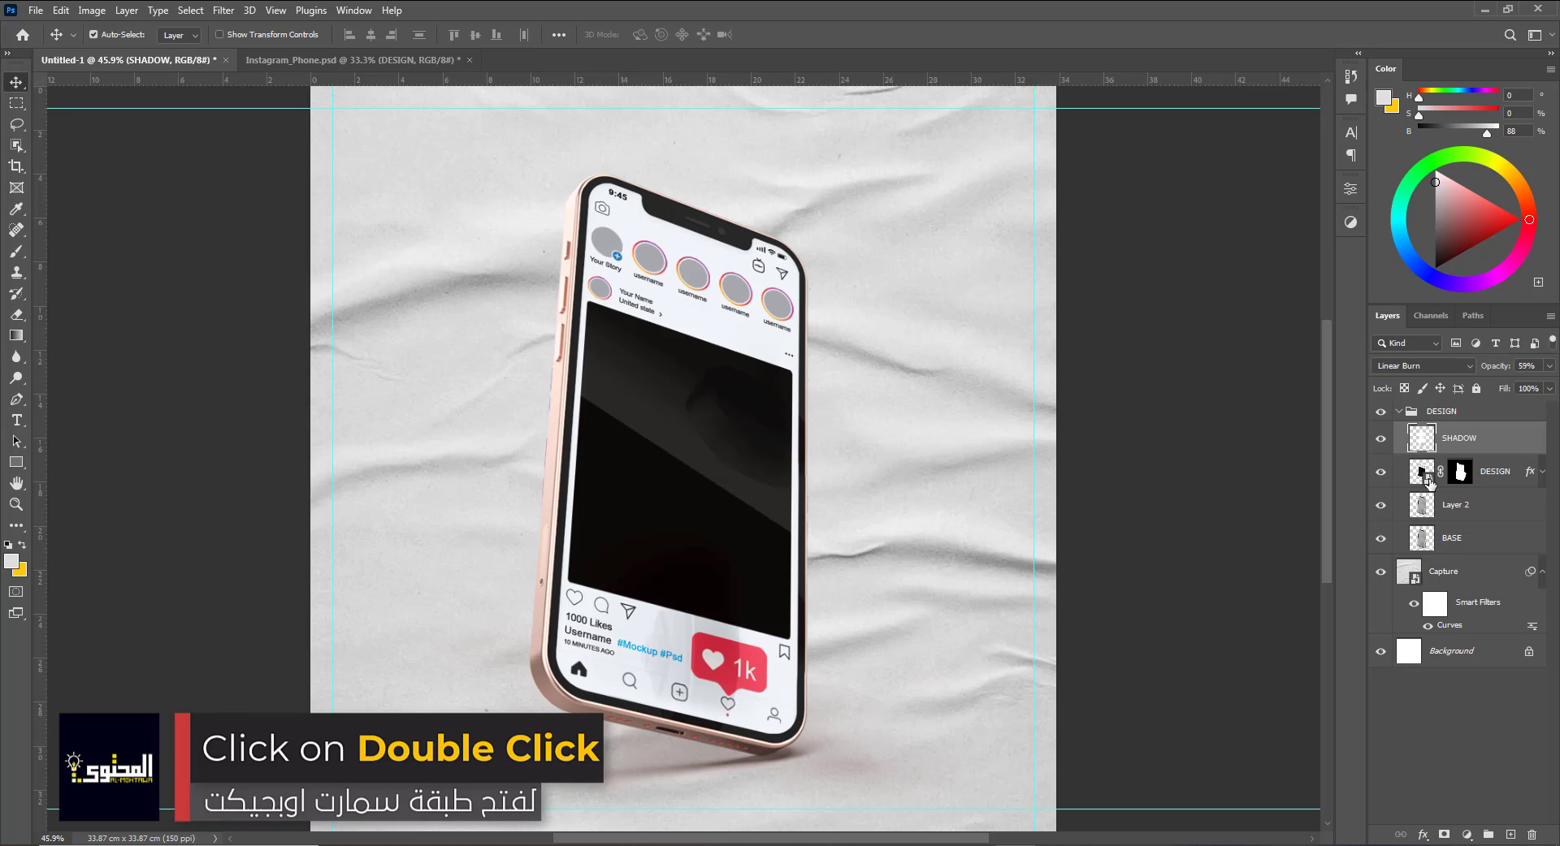
pyautogui.click(1429, 479)
pyautogui.doubleClick(1430, 479)
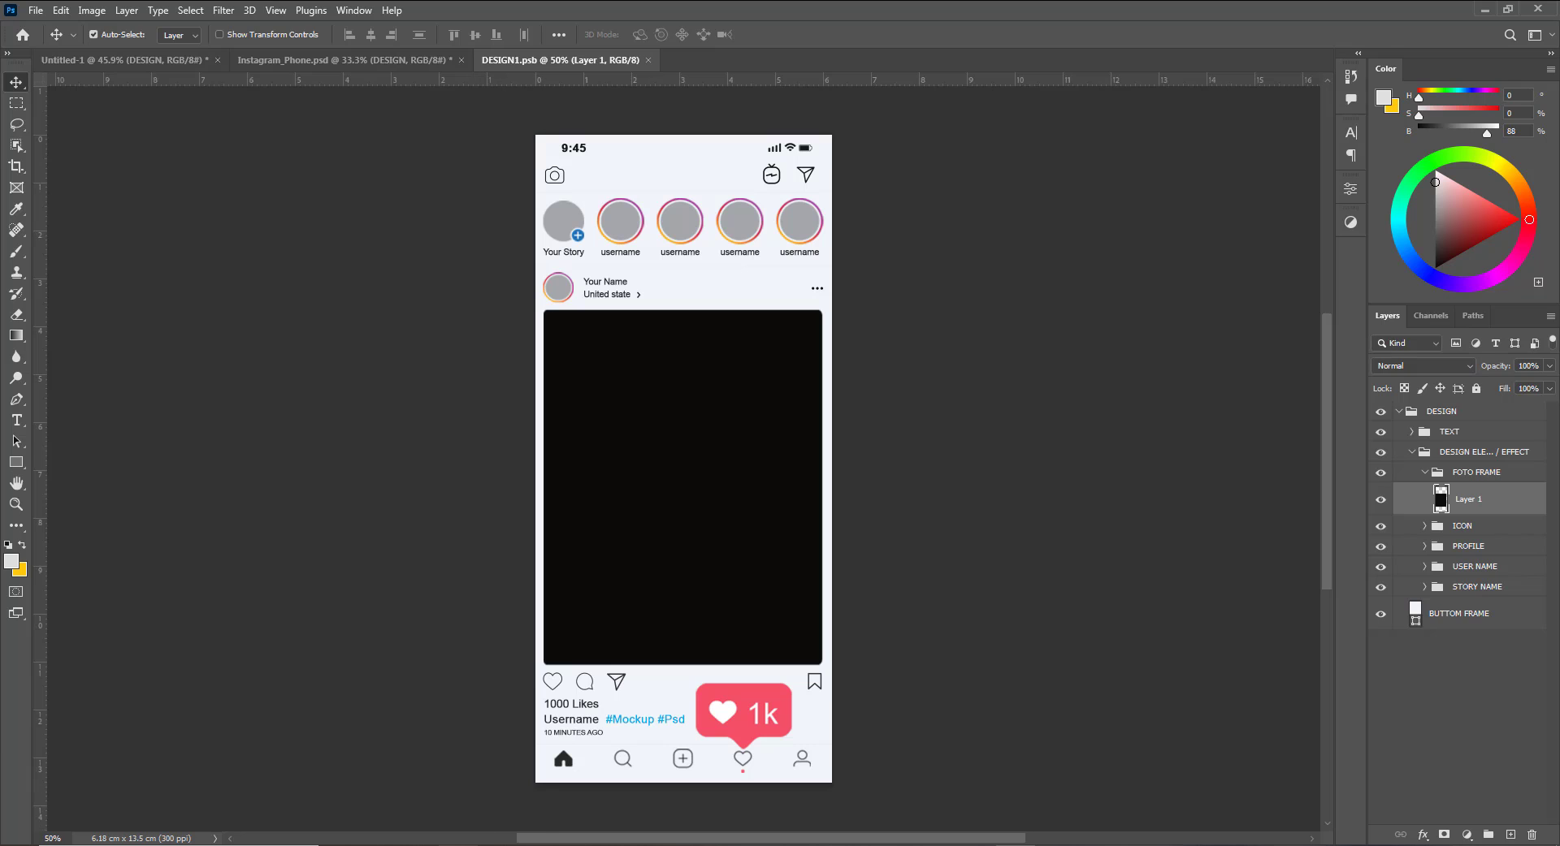
pyautogui.click(455, 784)
pyautogui.click(746, 271)
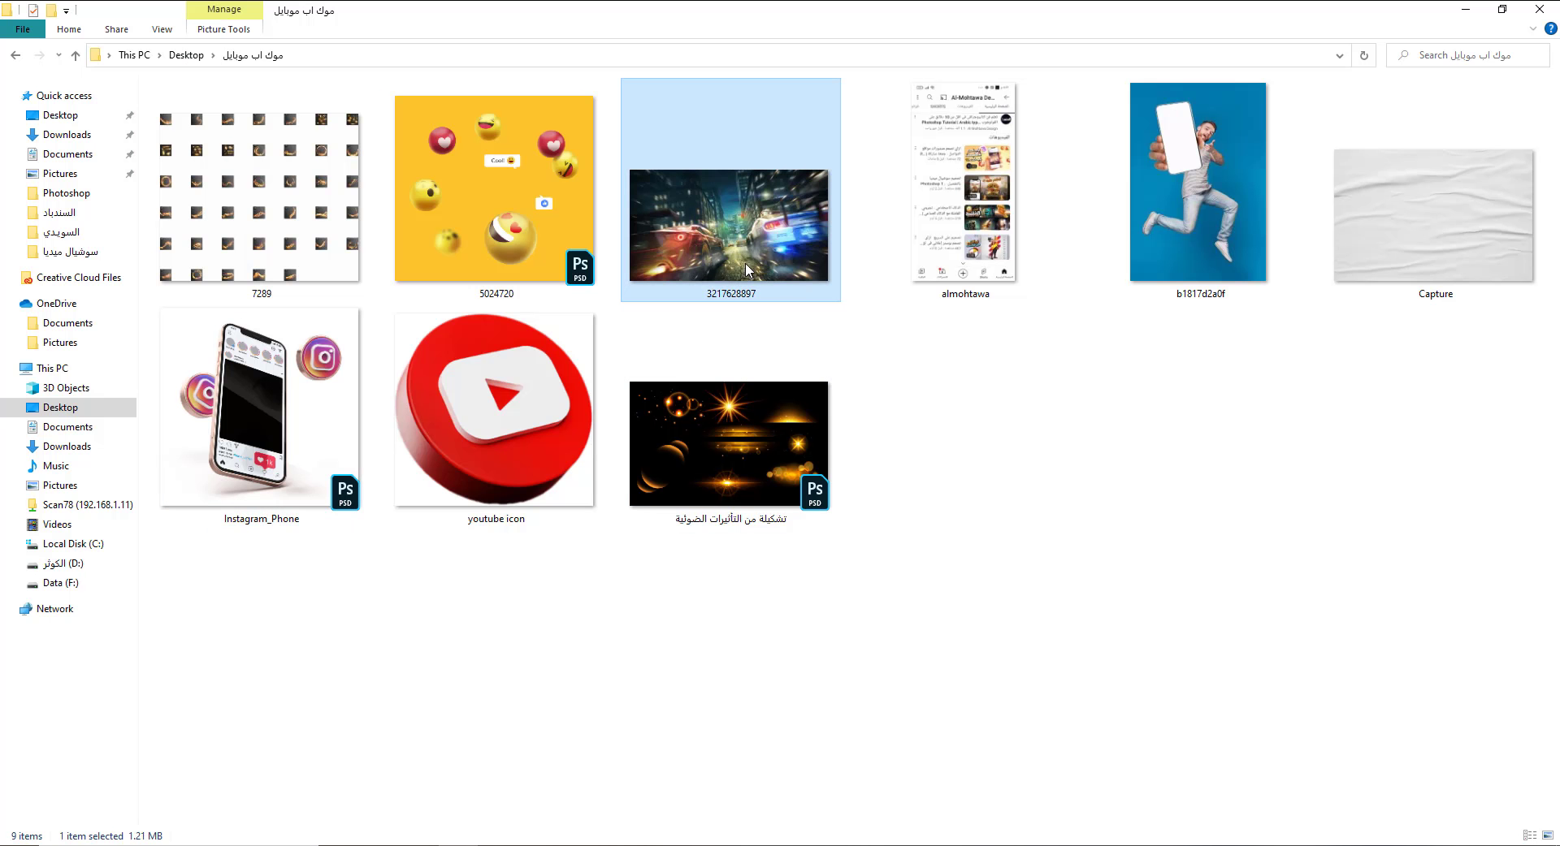
pyautogui.moveTo(746, 271); pyautogui.dragTo(718, 567)
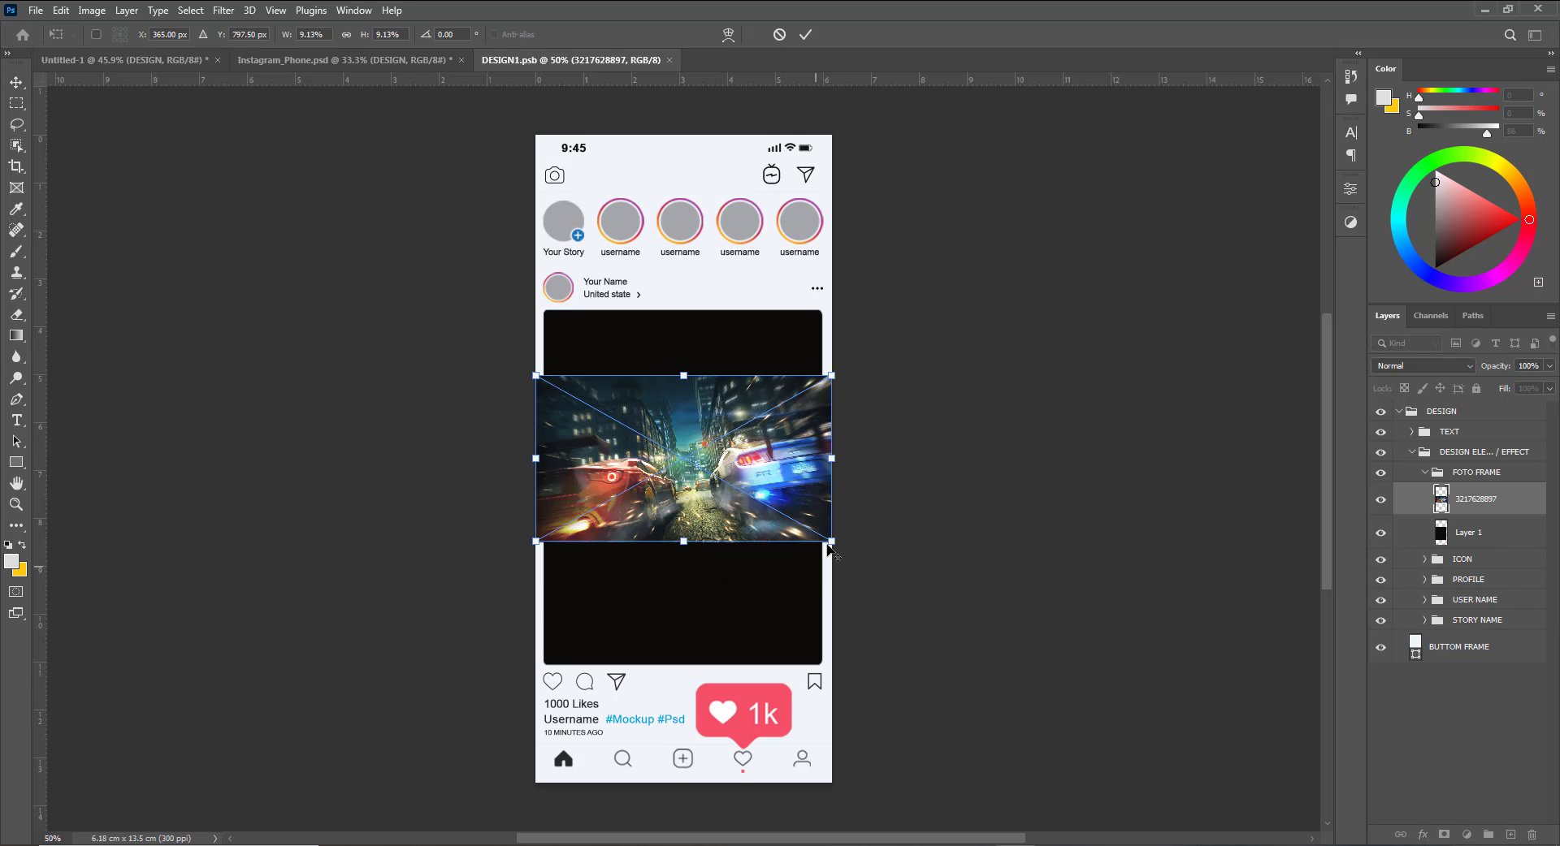
pyautogui.moveTo(830, 542); pyautogui.dragTo(1022, 569)
pyautogui.press('Return')
pyautogui.moveTo(748, 490); pyautogui.dragTo(746, 512)
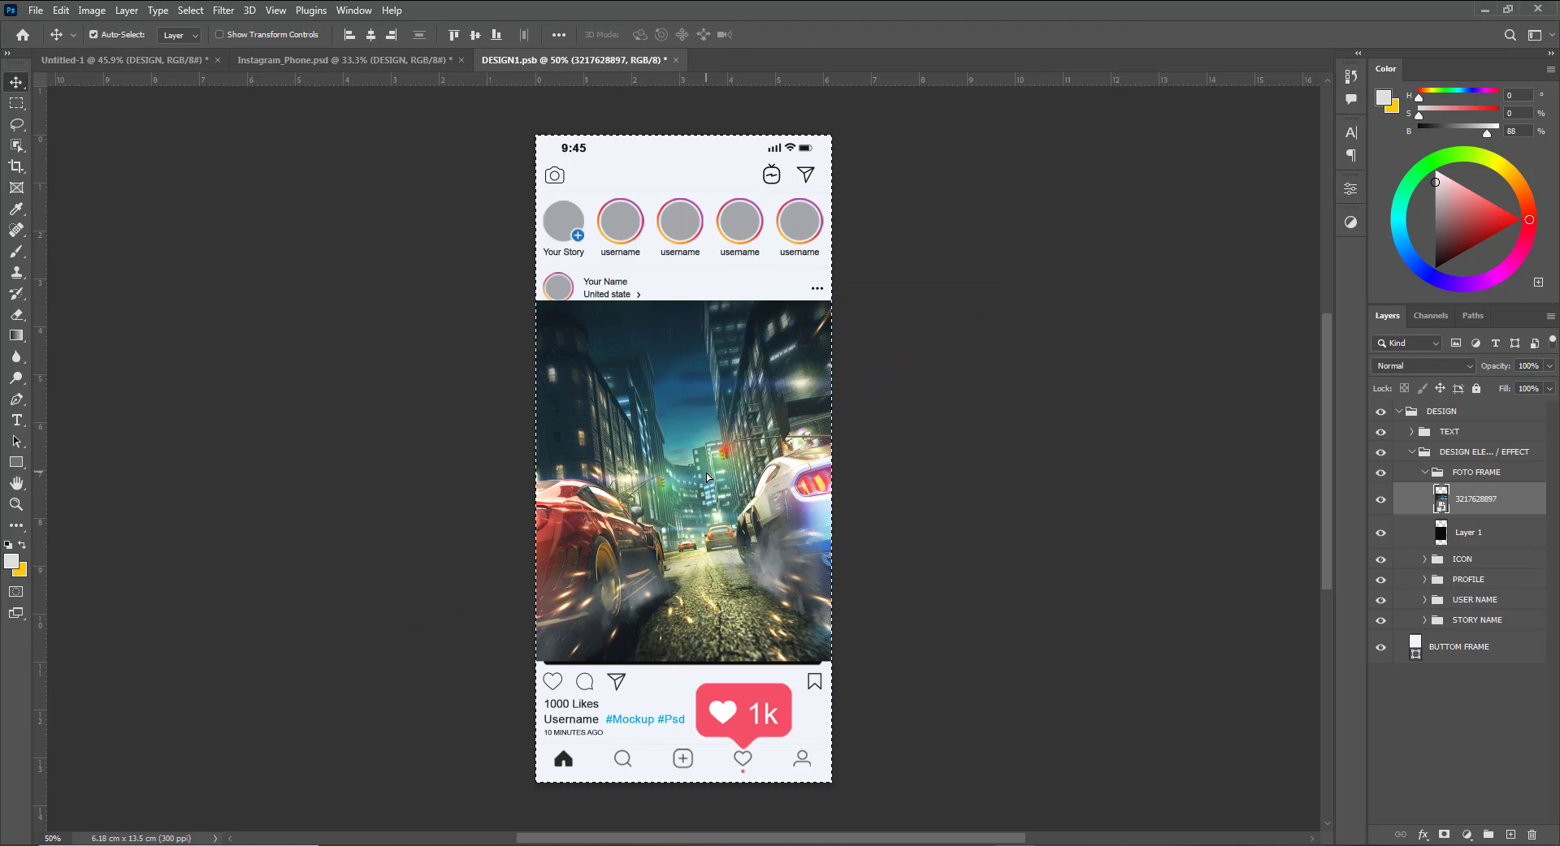
# Center the street-racing image horizontally on the canvas and clip it to the black frame on Layer 1.
pyautogui.hotkey('ctrl', 'a')
pyautogui.click(369, 37)
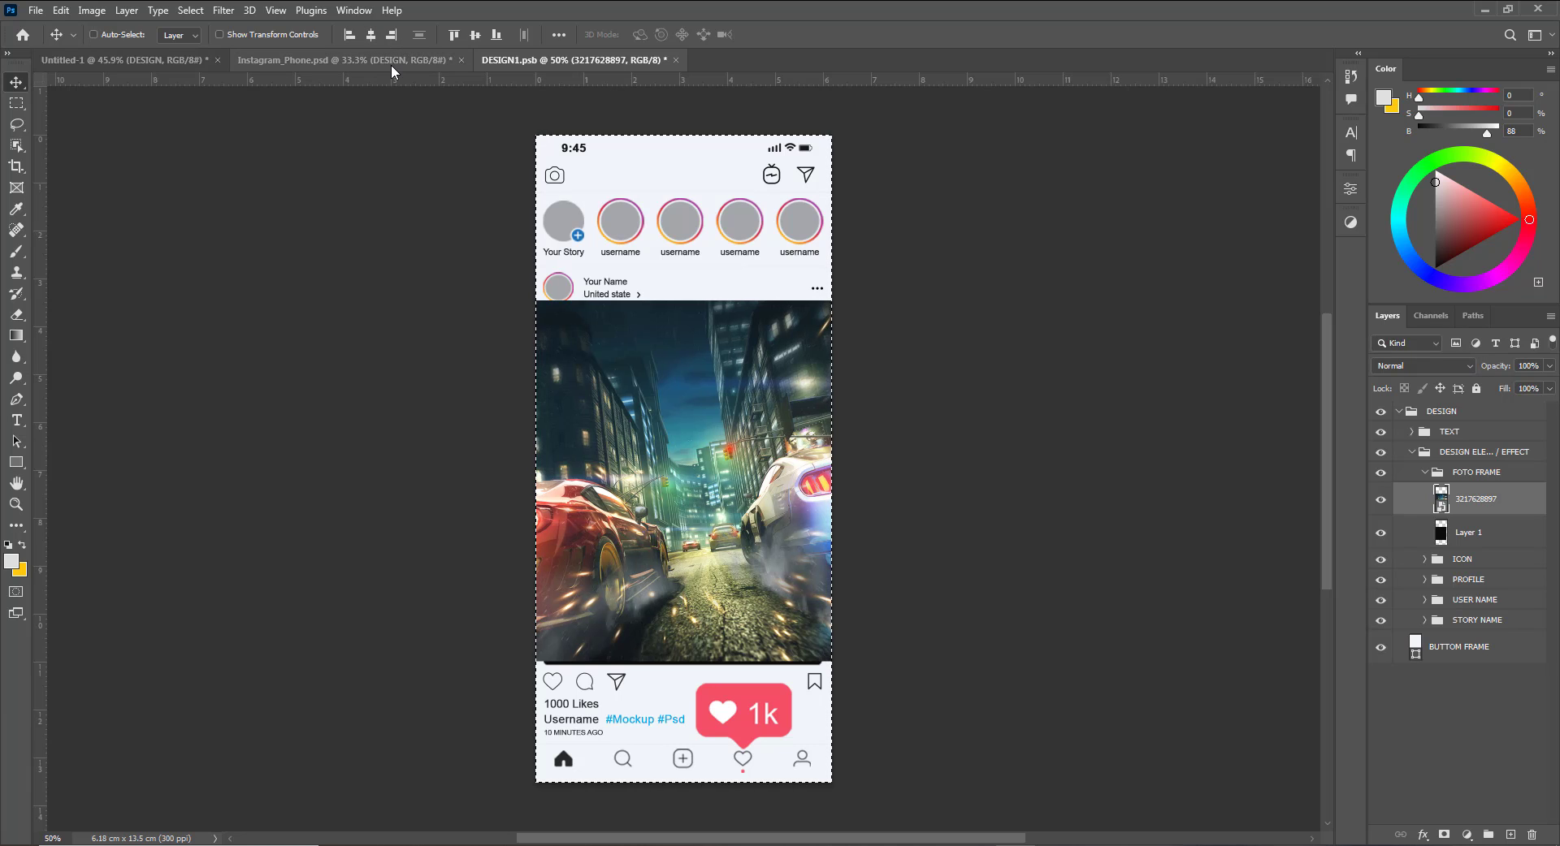
pyautogui.hotkey('ctrl', 'd')
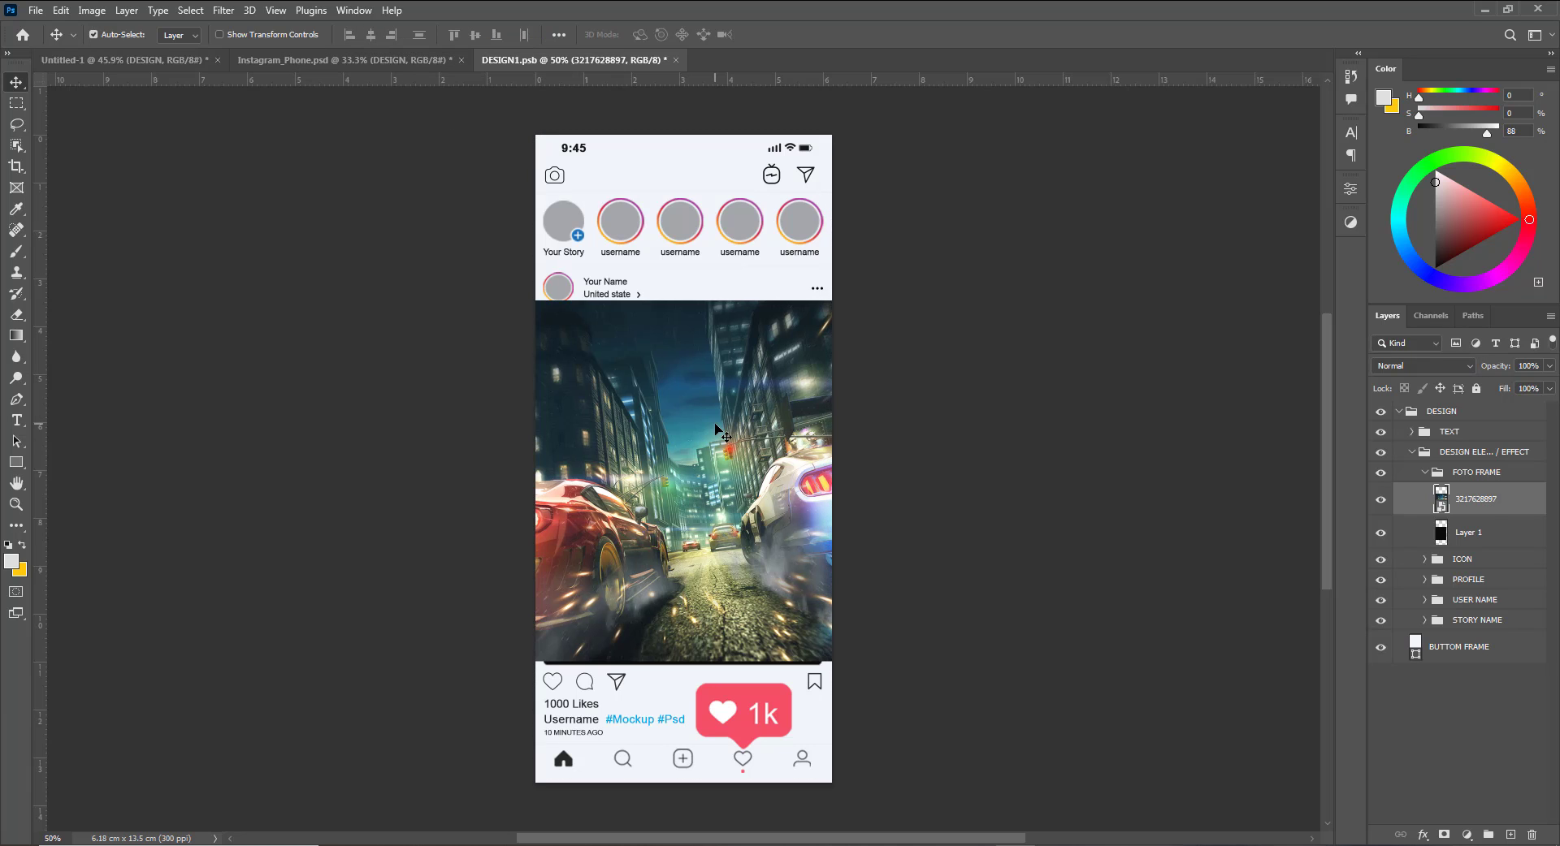
pyautogui.rightClick(1499, 505)
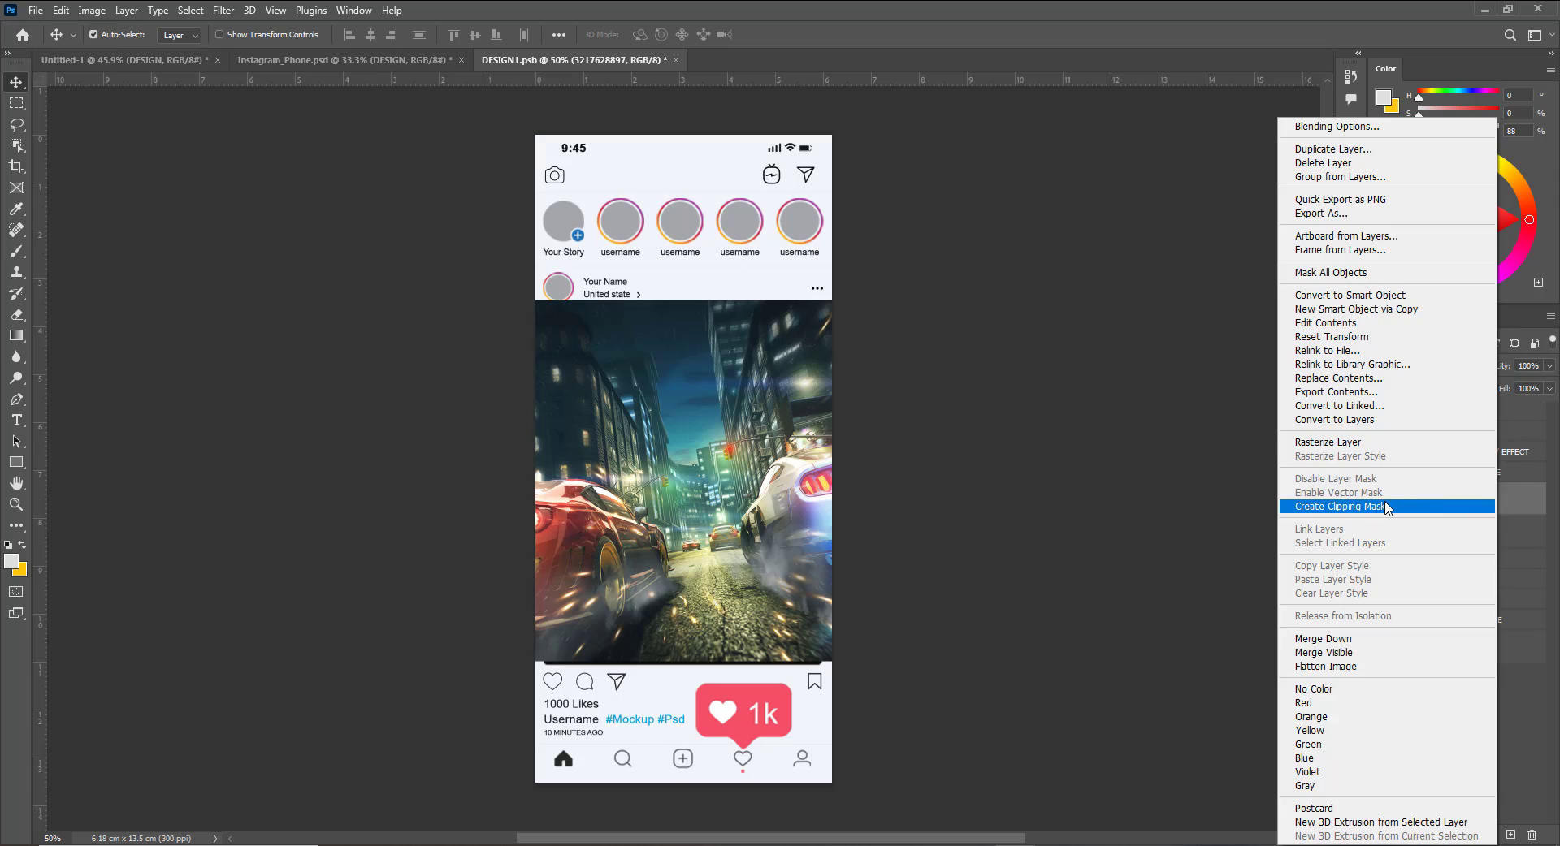
pyautogui.click(1389, 595)
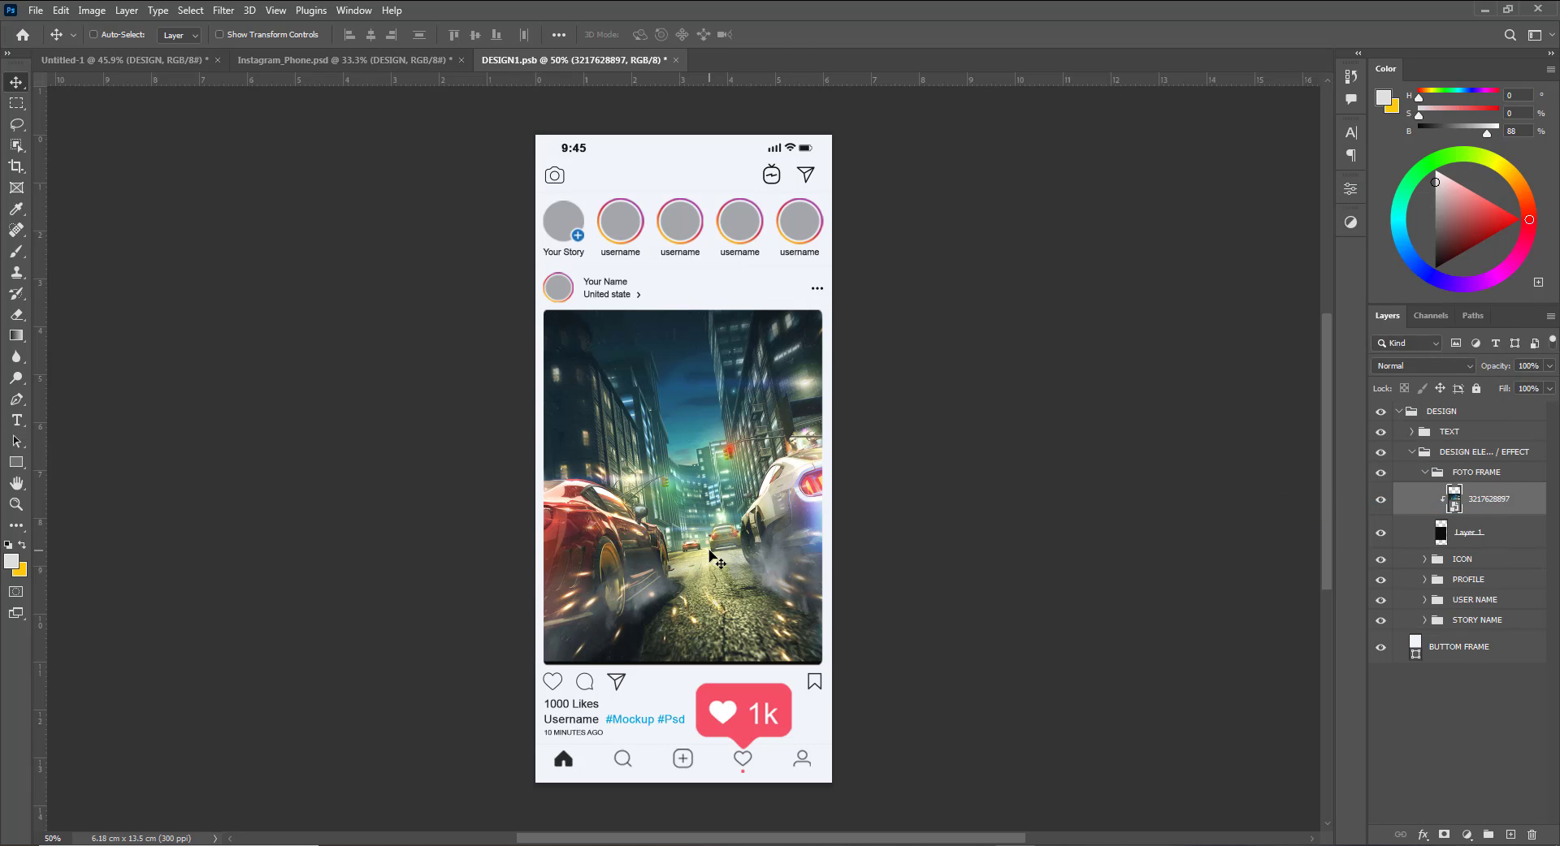
# Nudge the clipped street-racing image down until it fills the photo frame down to its lower edge.
pyautogui.hotkey('ctrl', 't')
pyautogui.press('Down')
pyautogui.press('Down')
pyautogui.press('Down')
pyautogui.press('Down')
pyautogui.press('Down')
pyautogui.press('Down')
pyautogui.press('Down')
pyautogui.press('Down')
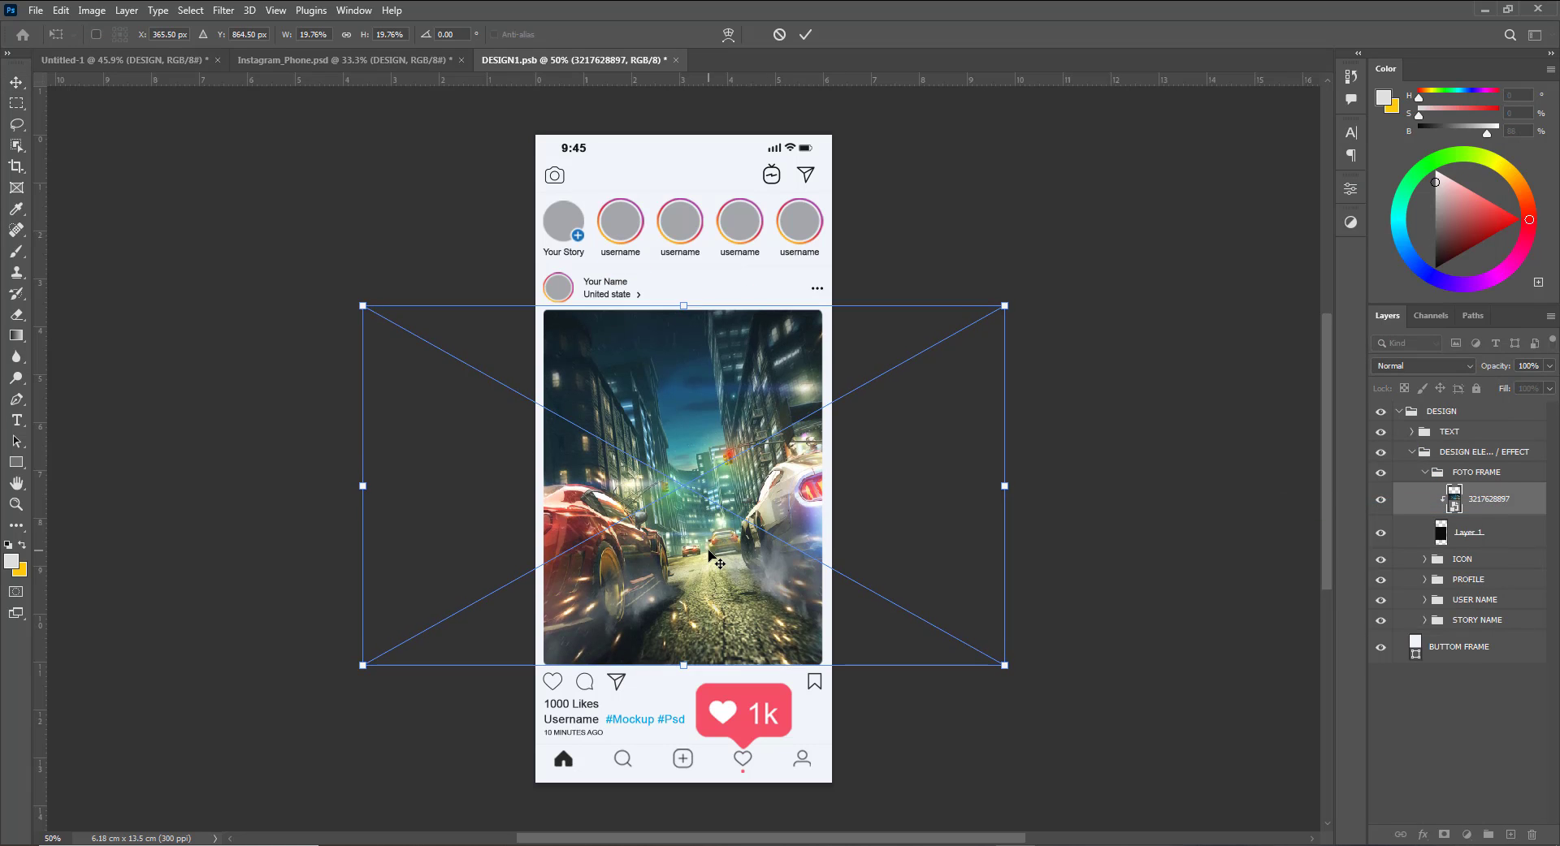
pyautogui.press('Return')
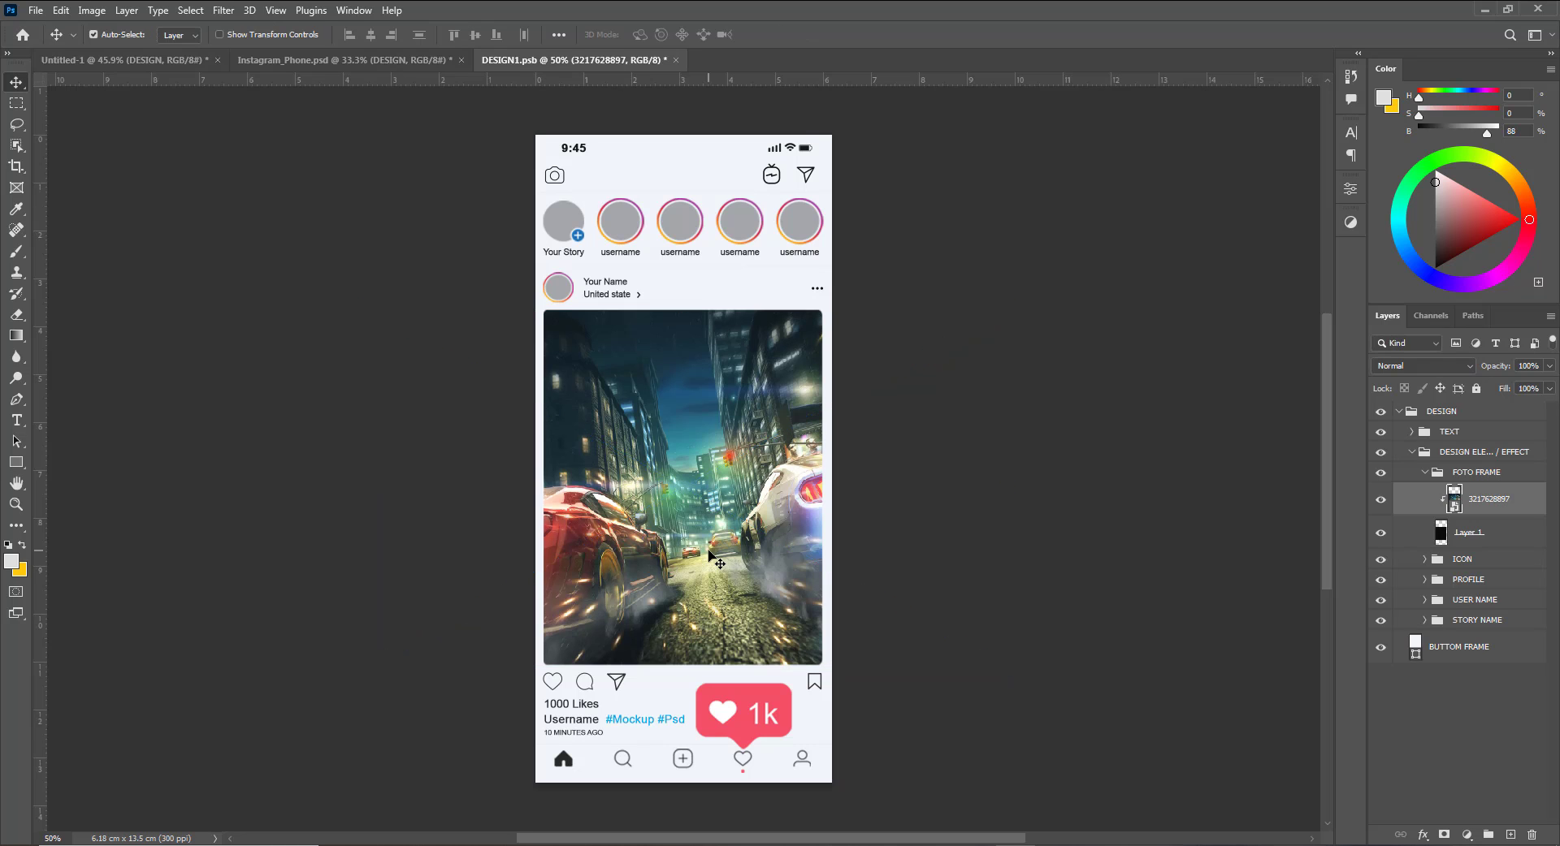
# Apply a Curves adjustment to the street-racing image with RGB points at input 57, output 43 and input 184, output 205.
pyautogui.hotkey('ctrl', '0')
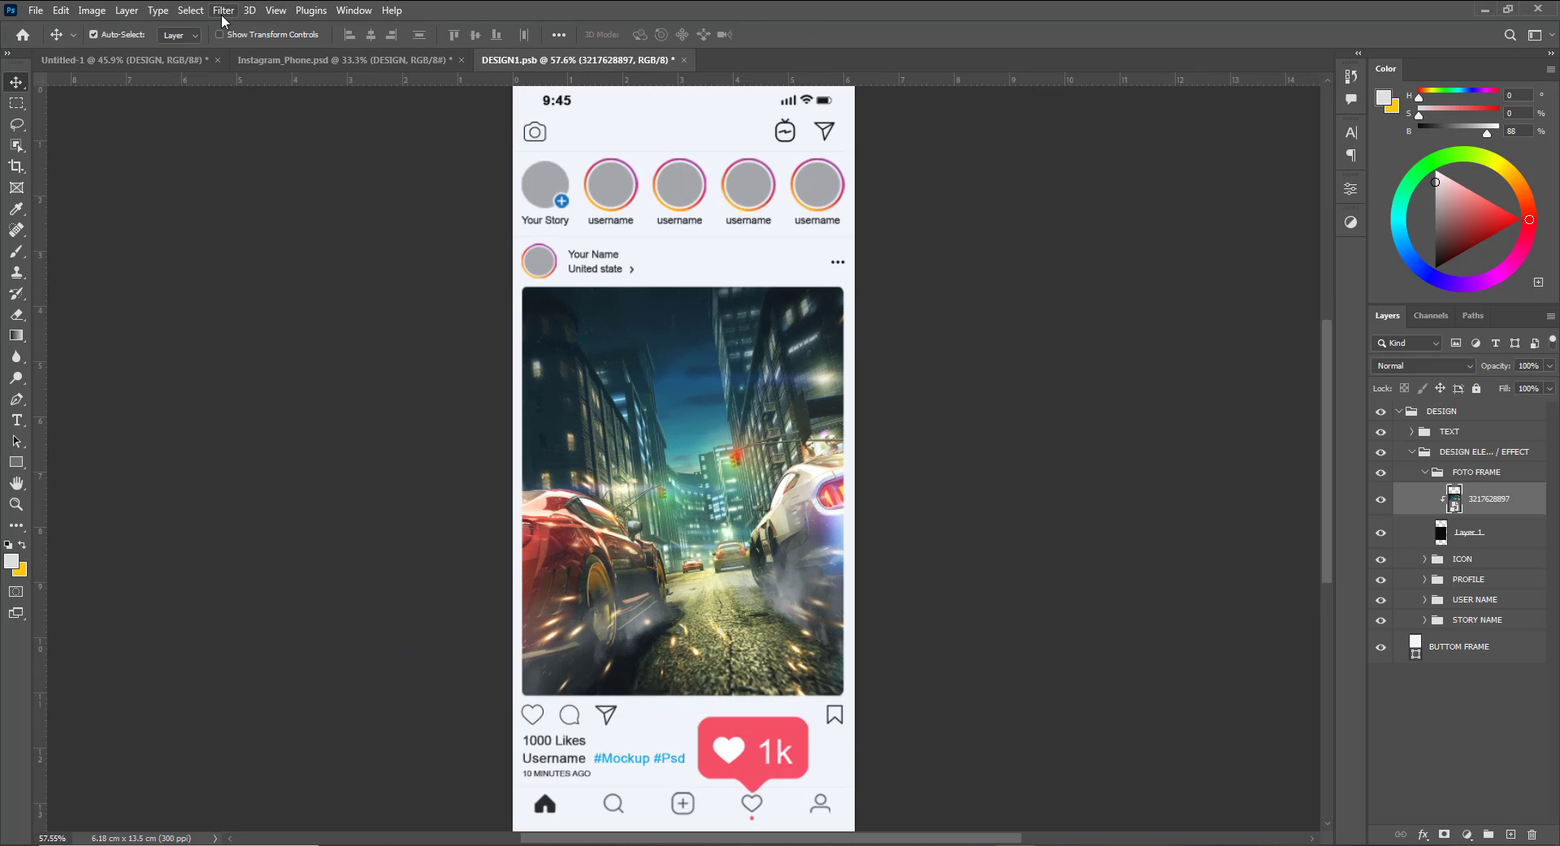
pyautogui.click(95, 16)
pyautogui.moveTo(110, 51)
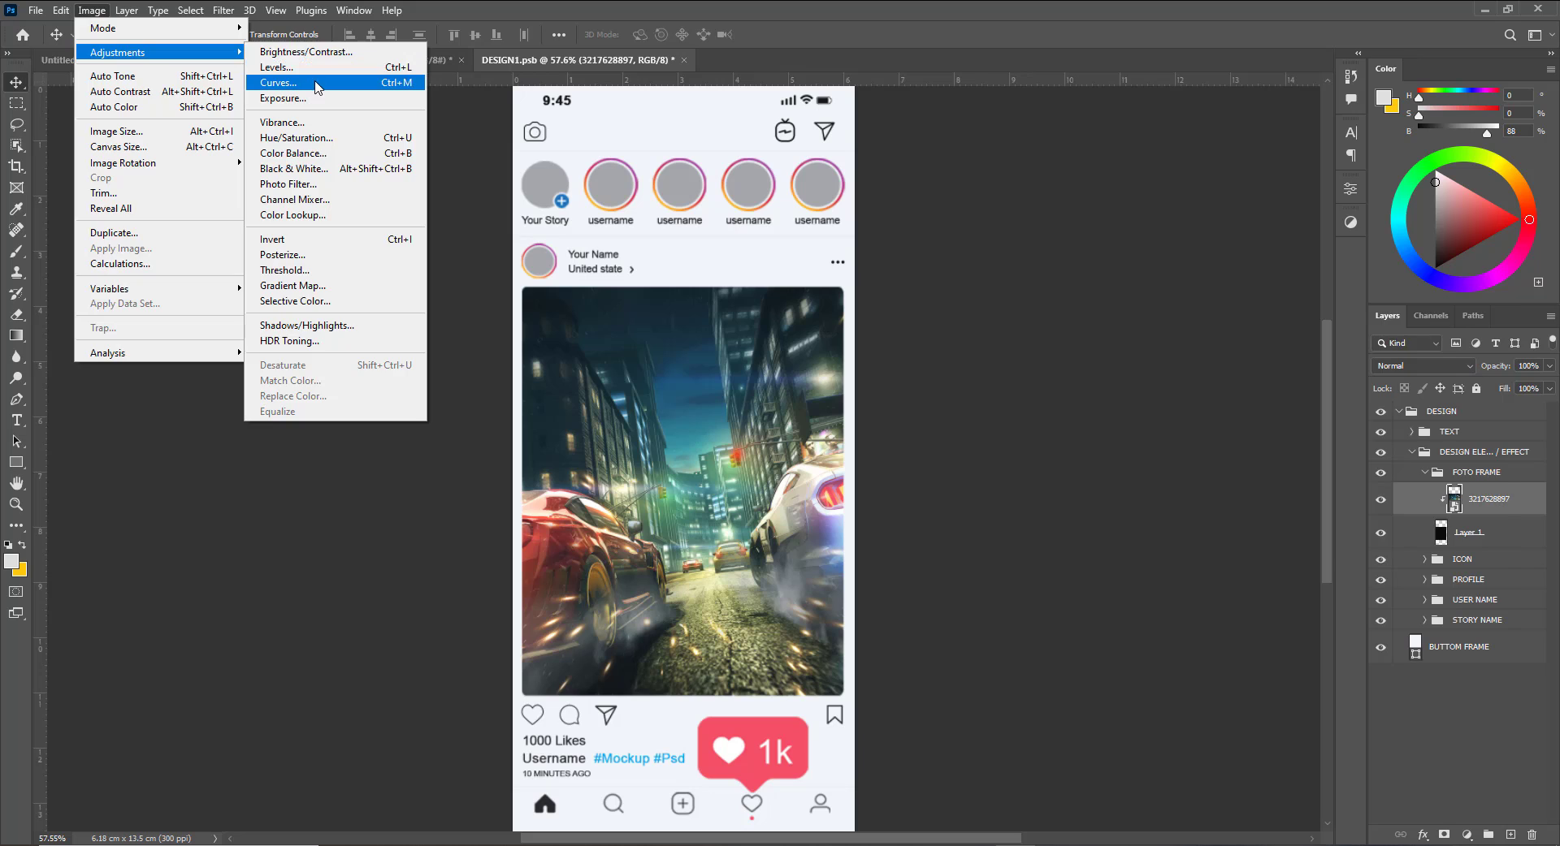
pyautogui.click(317, 89)
pyautogui.moveTo(1076, 444); pyautogui.dragTo(1080, 449)
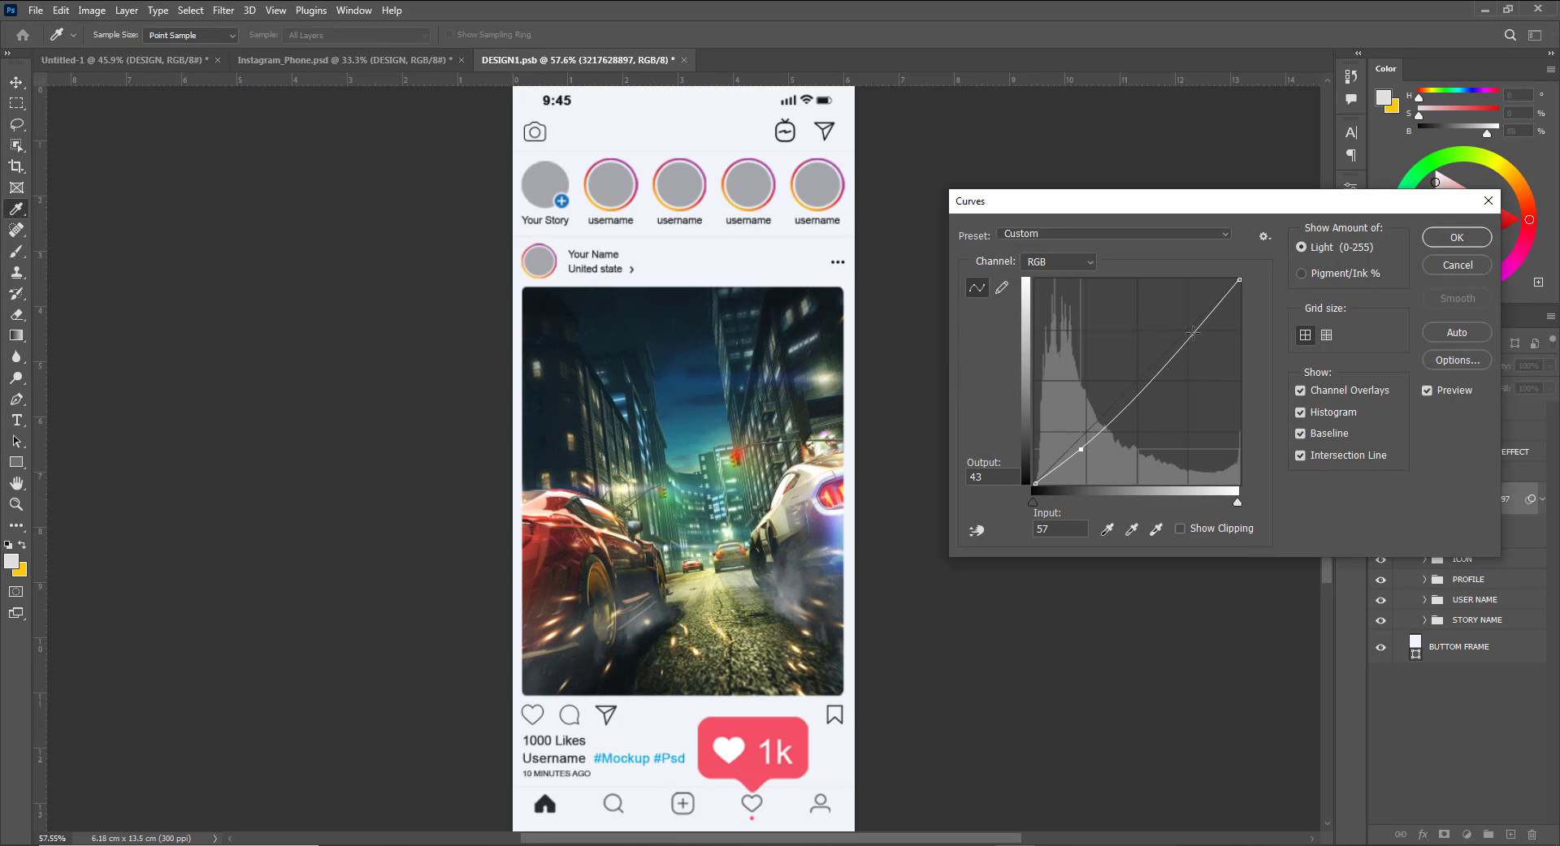
pyautogui.moveTo(1191, 331); pyautogui.dragTo(1182, 317)
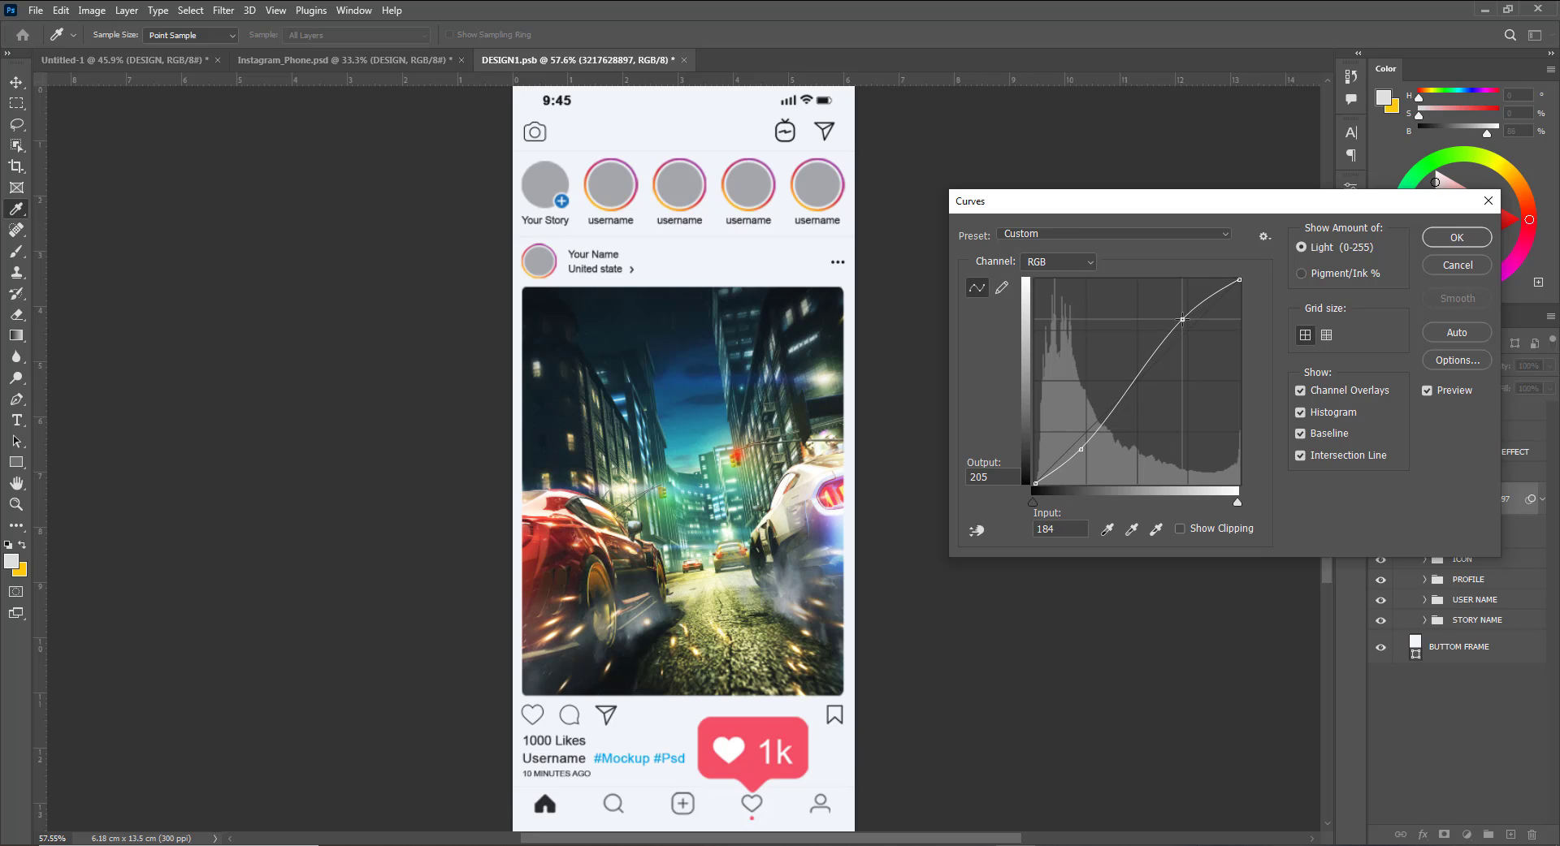
pyautogui.click(1456, 238)
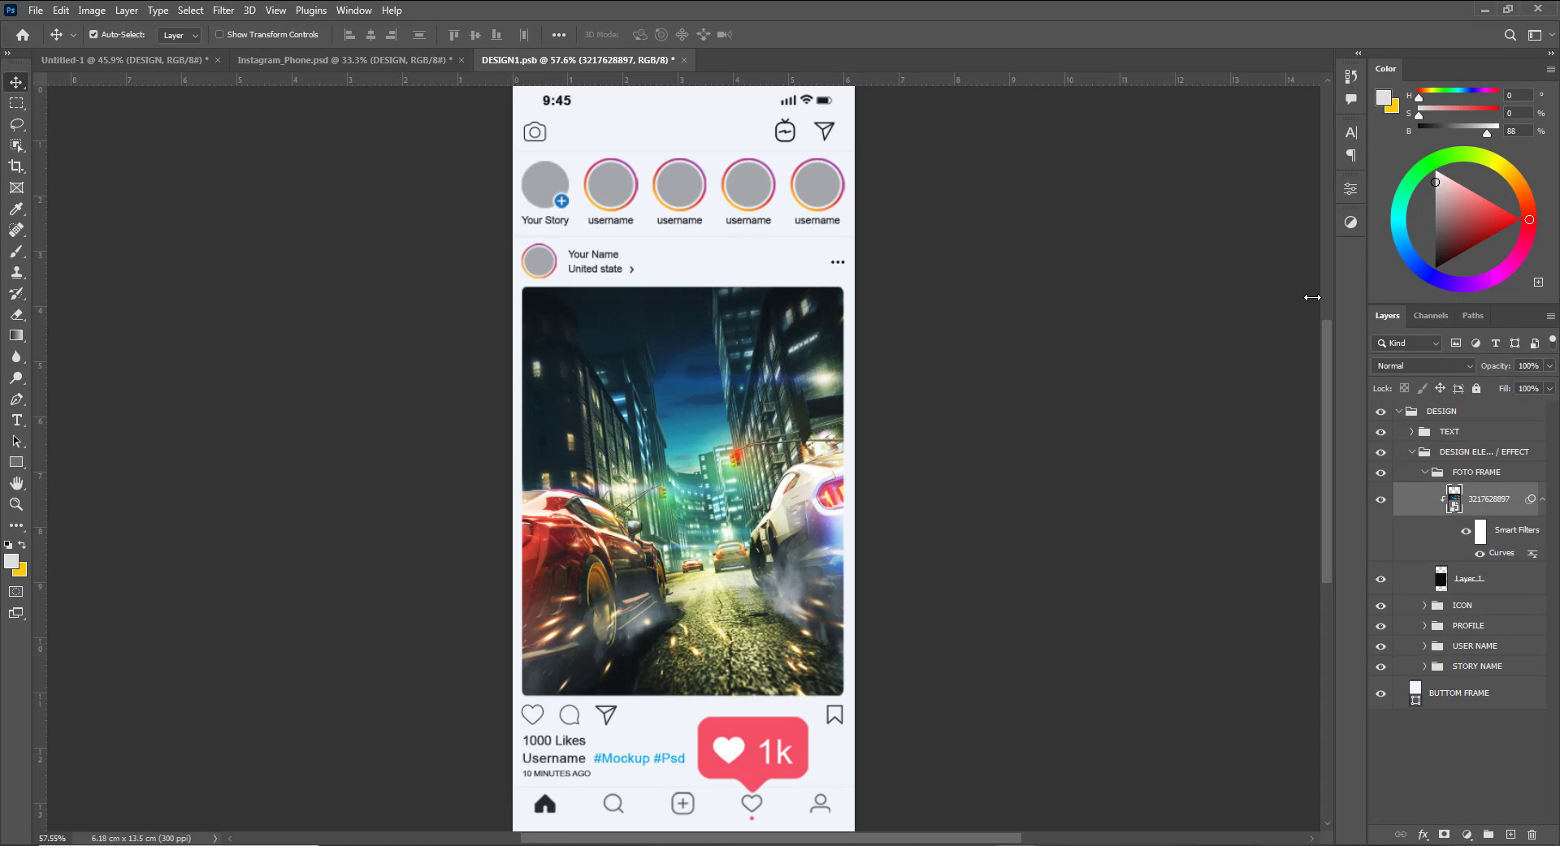
# Apply a Hue/Saturation adjustment to the street-racing image, adjusting its saturation.
pyautogui.click(91, 11)
pyautogui.moveTo(121, 63)
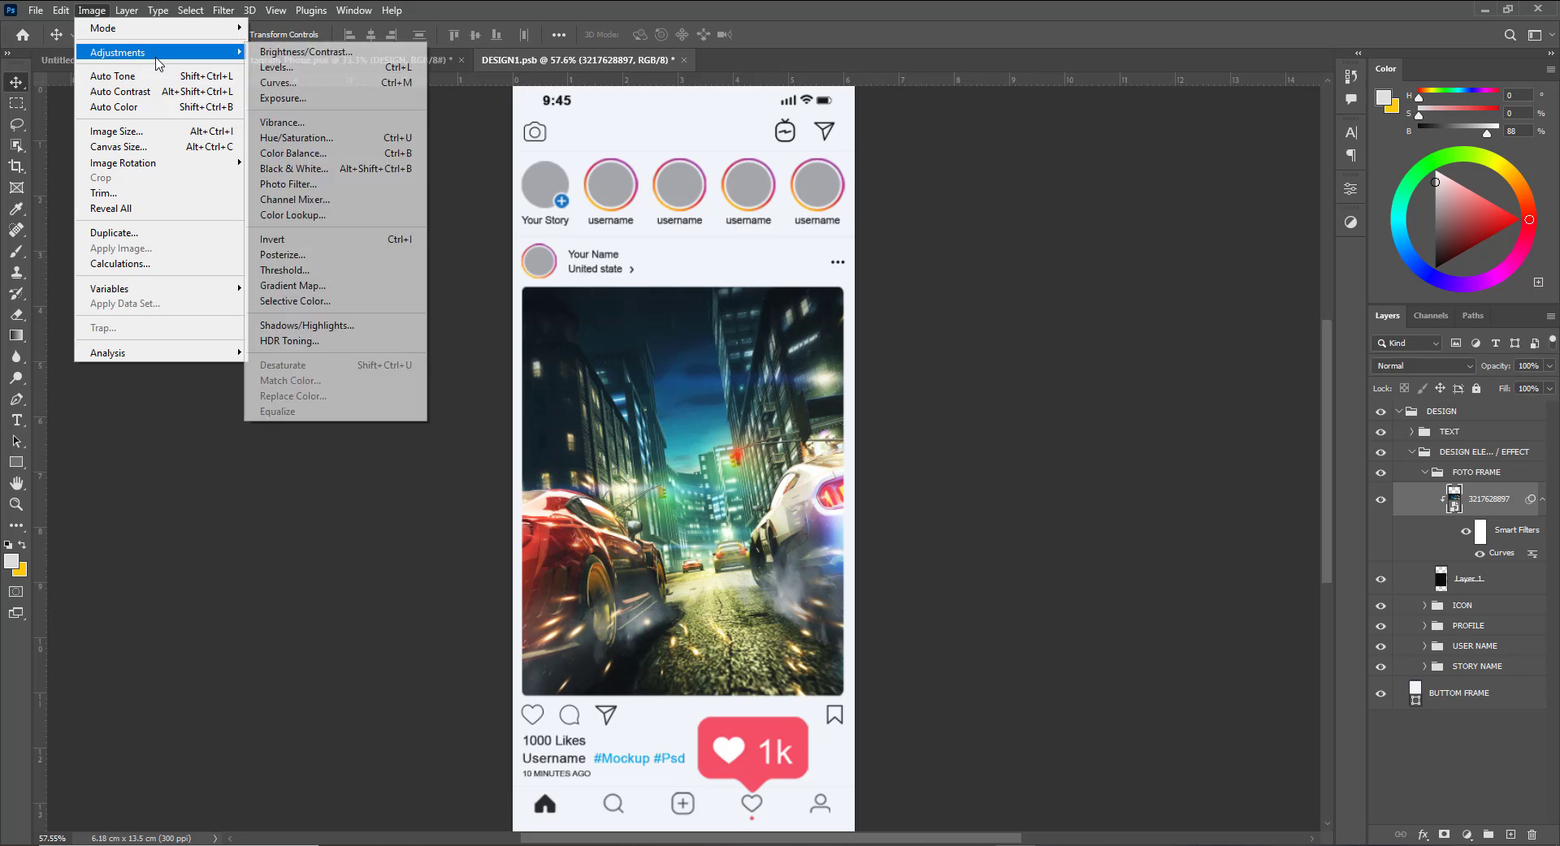
pyautogui.click(337, 140)
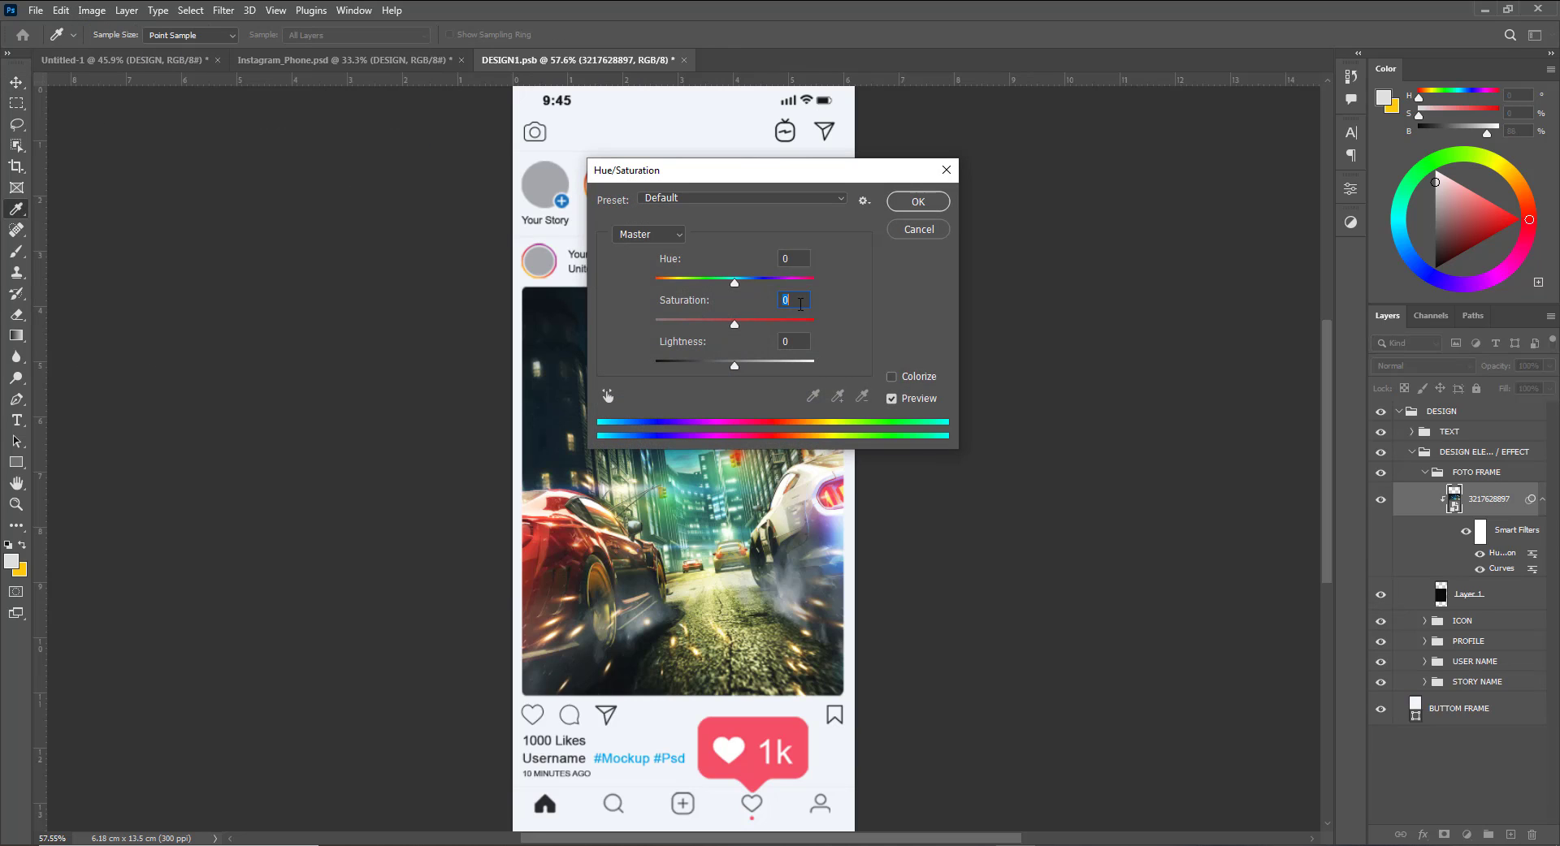
pyautogui.press('Return')
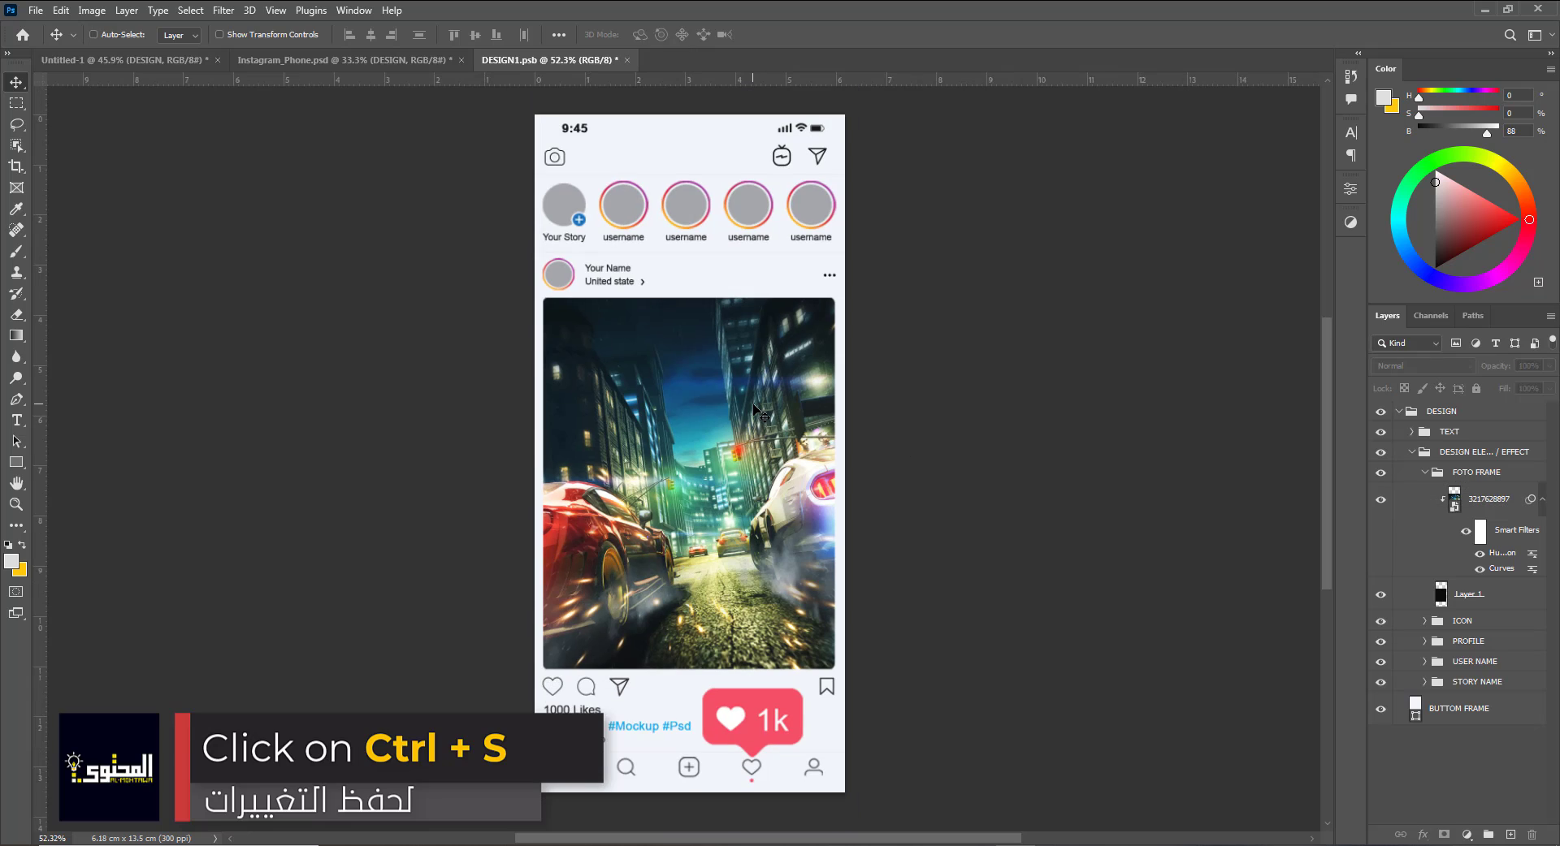
# Save and close the DESIGN1.psb smart object document, and collapse the DESIGN group in the main mockup document.
pyautogui.hotkey('ctrl', 's')
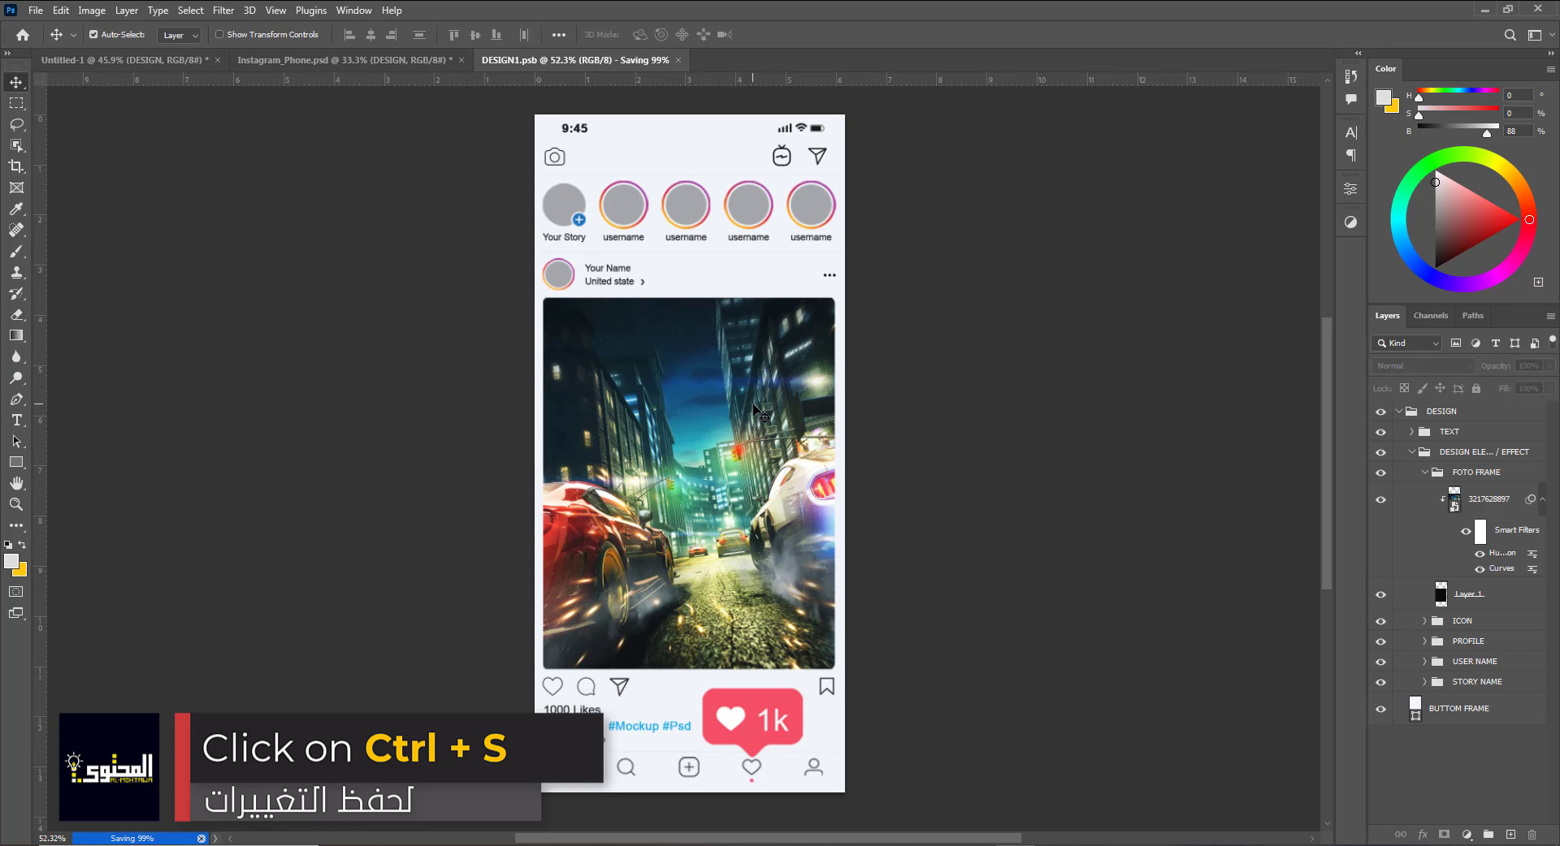
pyautogui.click(620, 60)
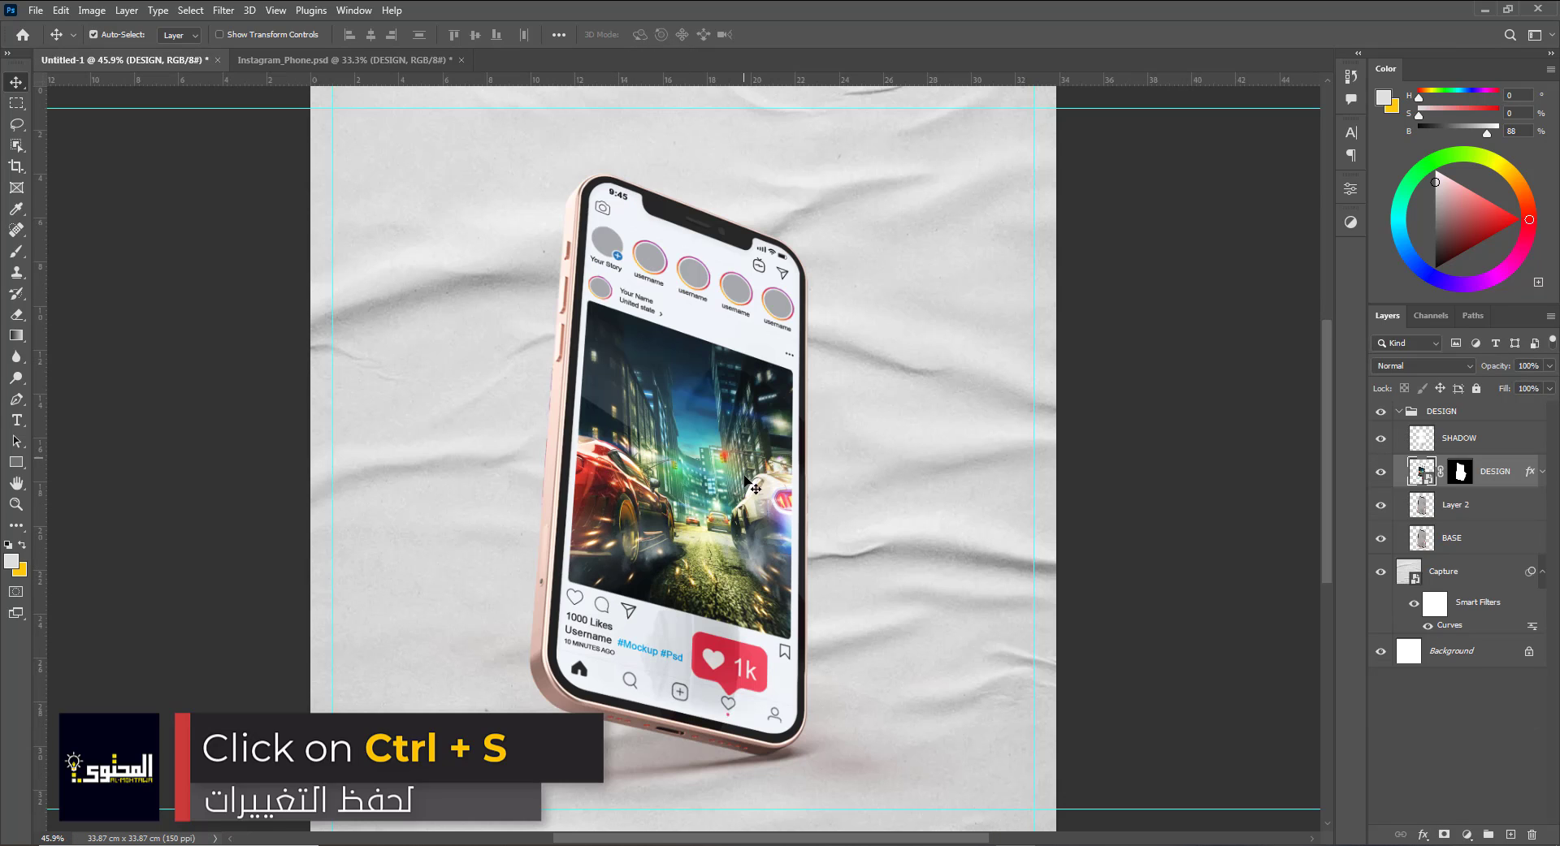
pyautogui.click(1398, 411)
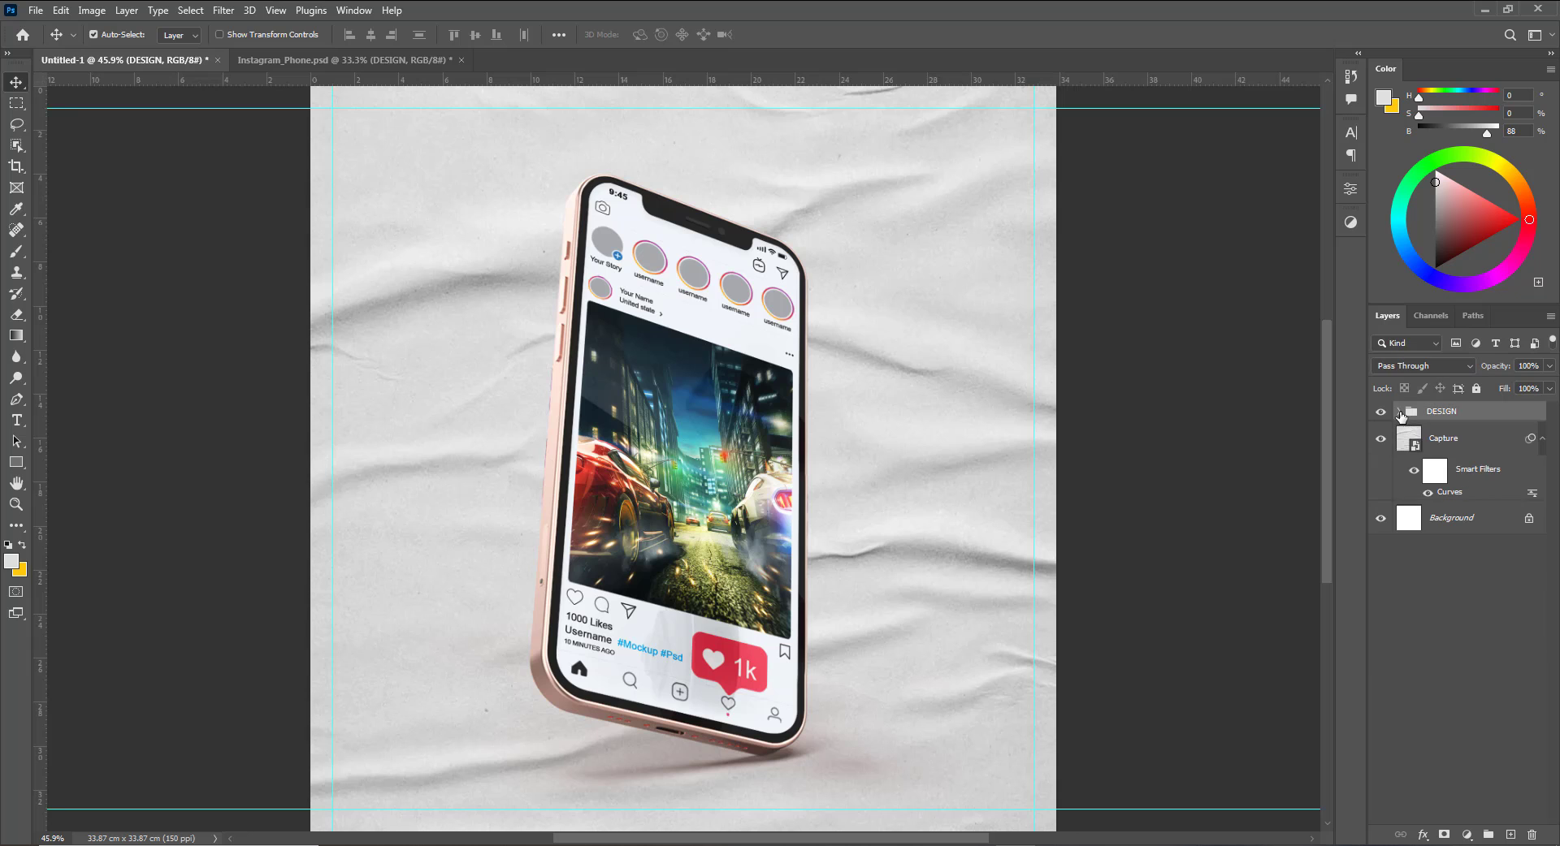
# Place the b1817d2a0f image of the jumping man above the DESIGN group, scaled slightly smaller than the canvas height.
pyautogui.hotkey('alt', 'Tab')
pyautogui.click(1194, 214)
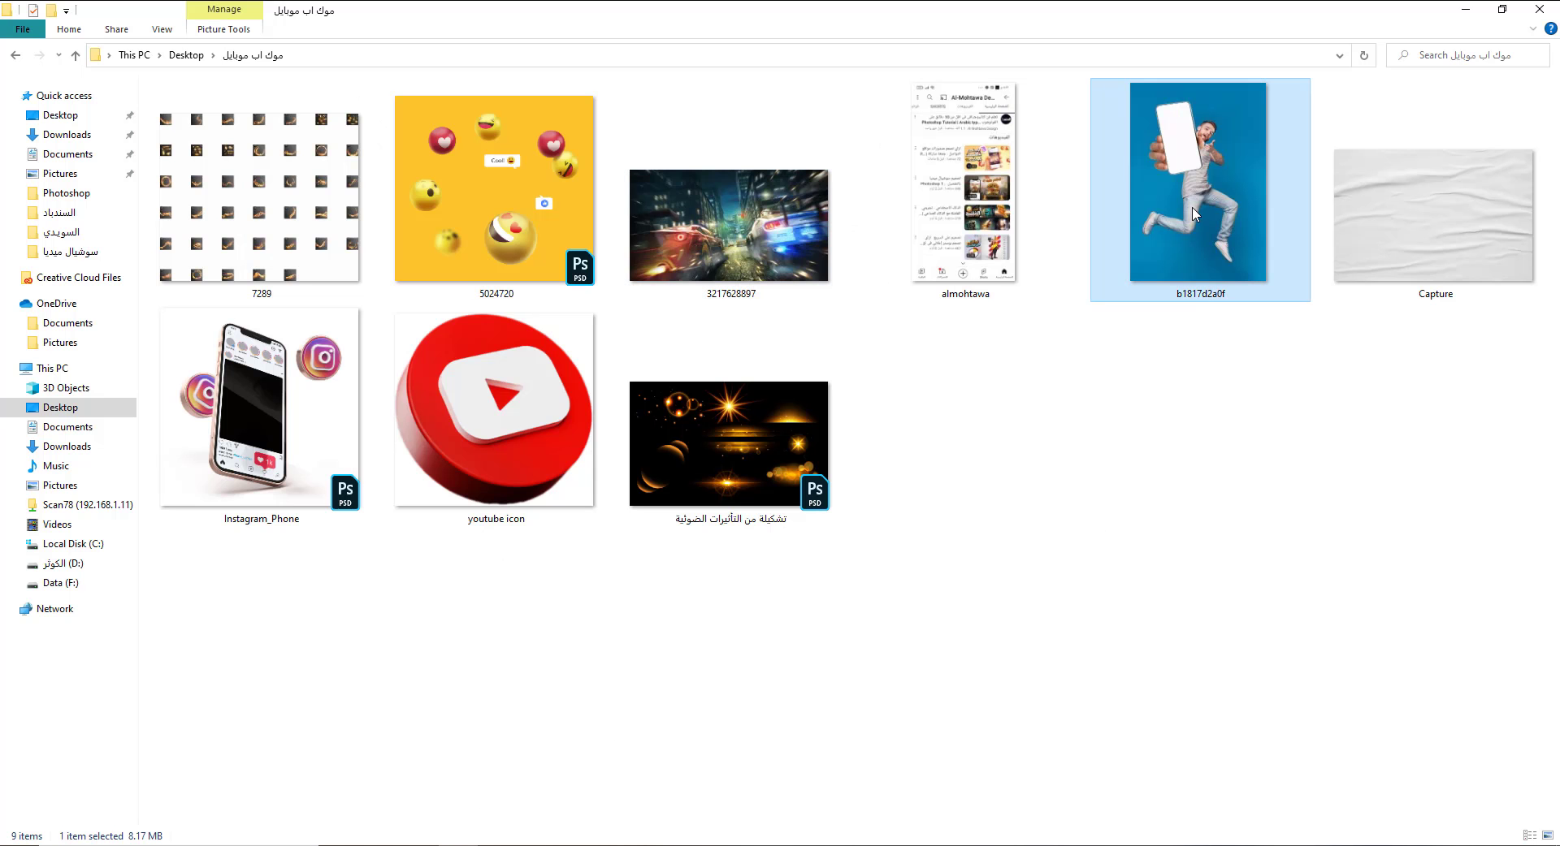
pyautogui.moveTo(1204, 235); pyautogui.dragTo(754, 525)
pyautogui.scroll(-1, 836, 465)
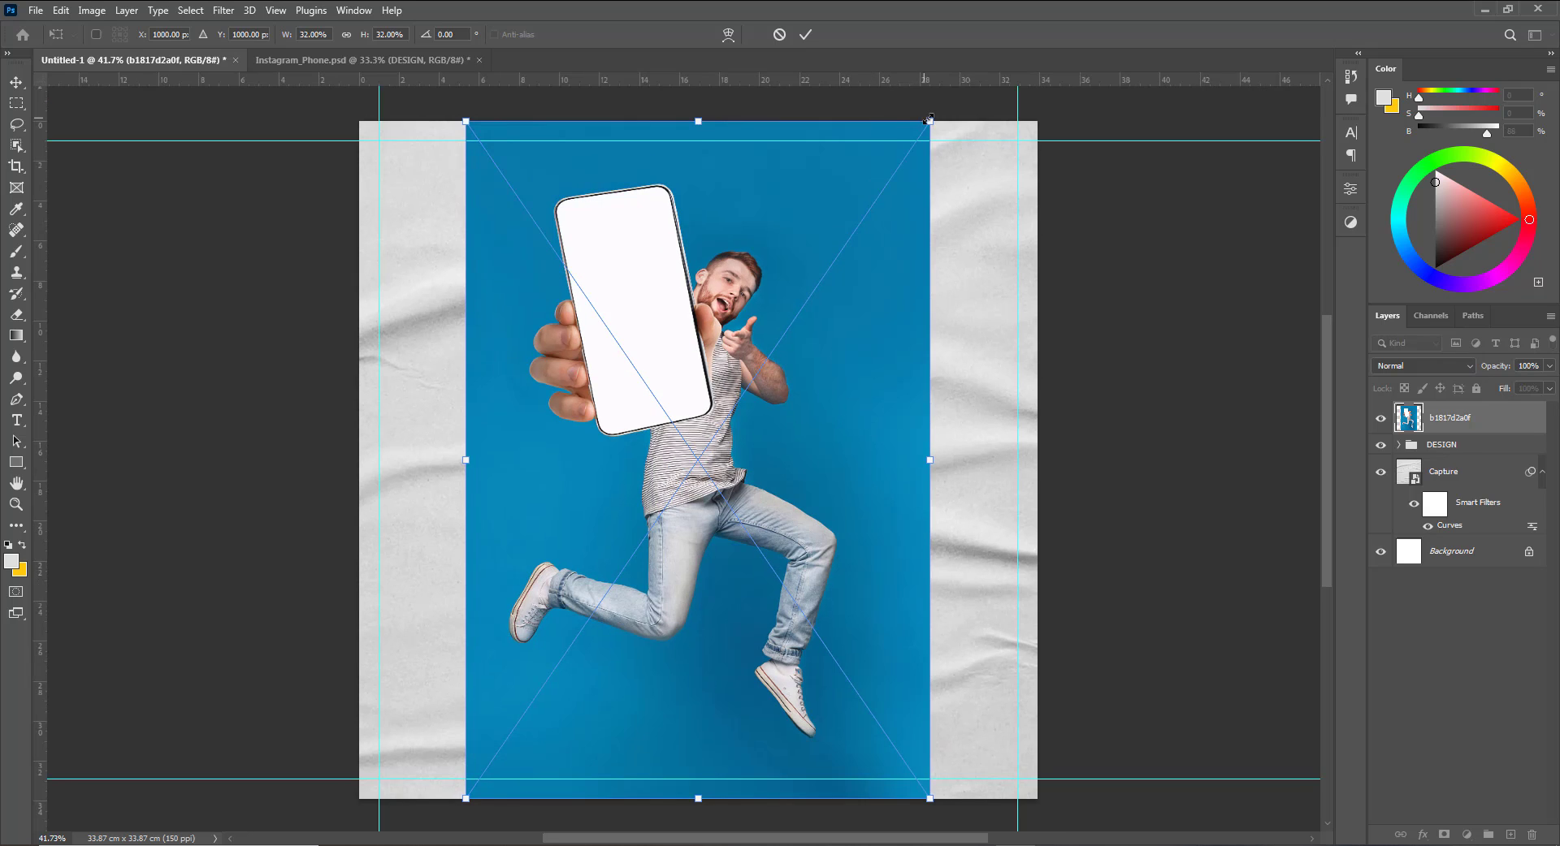
pyautogui.moveTo(928, 119); pyautogui.dragTo(924, 131)
pyautogui.press('Return')
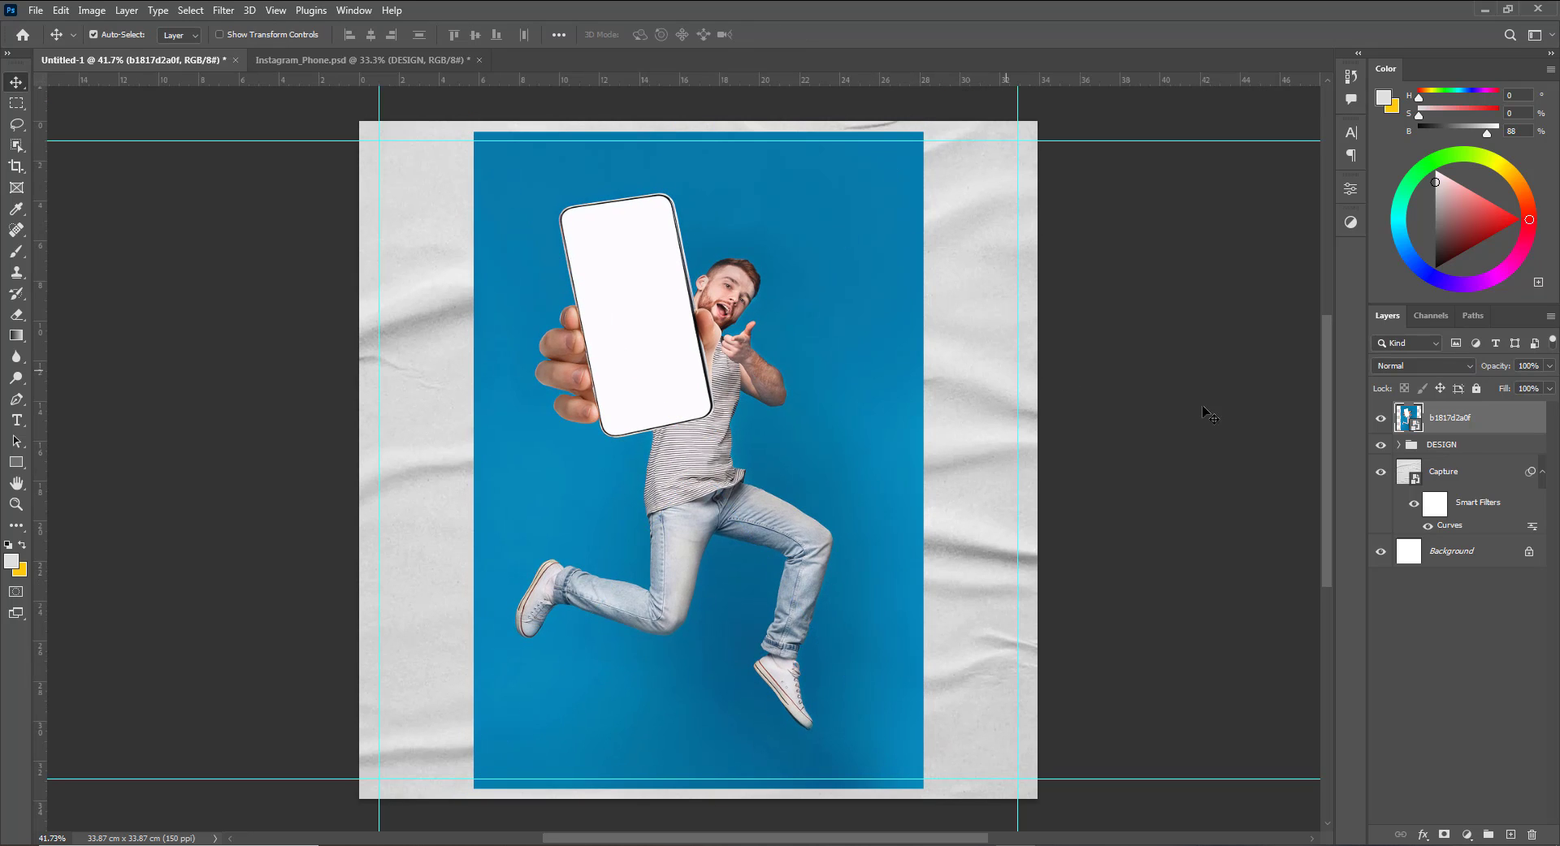
# Rasterize the b1817d2a0f layer and select the man and his phone with the Object Selection tool in Rectangle mode.
pyautogui.rightClick(1491, 421)
pyautogui.click(1353, 441)
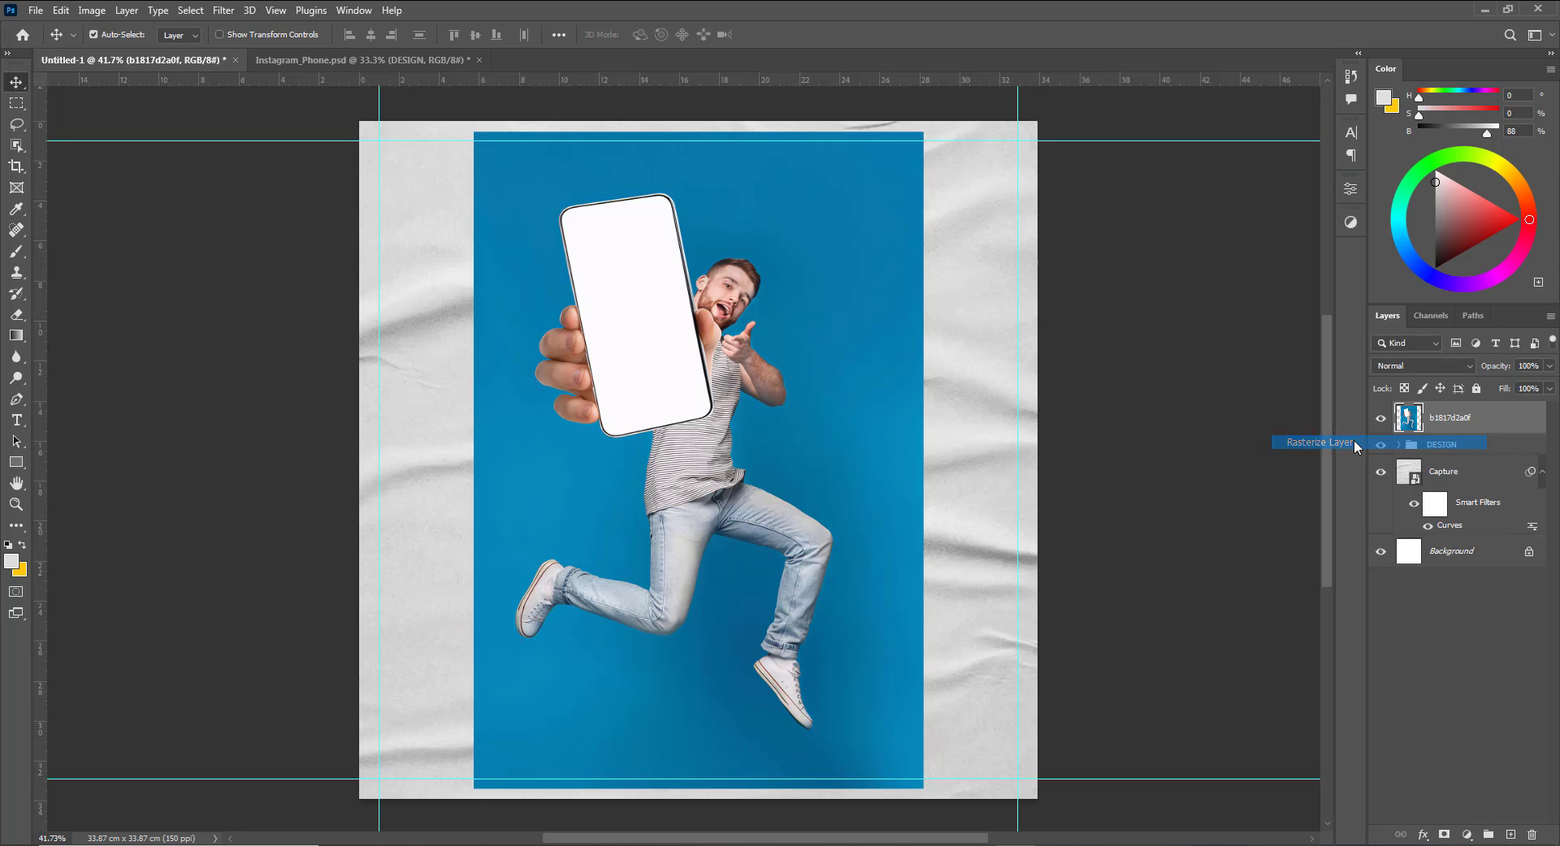
pyautogui.click(17, 146)
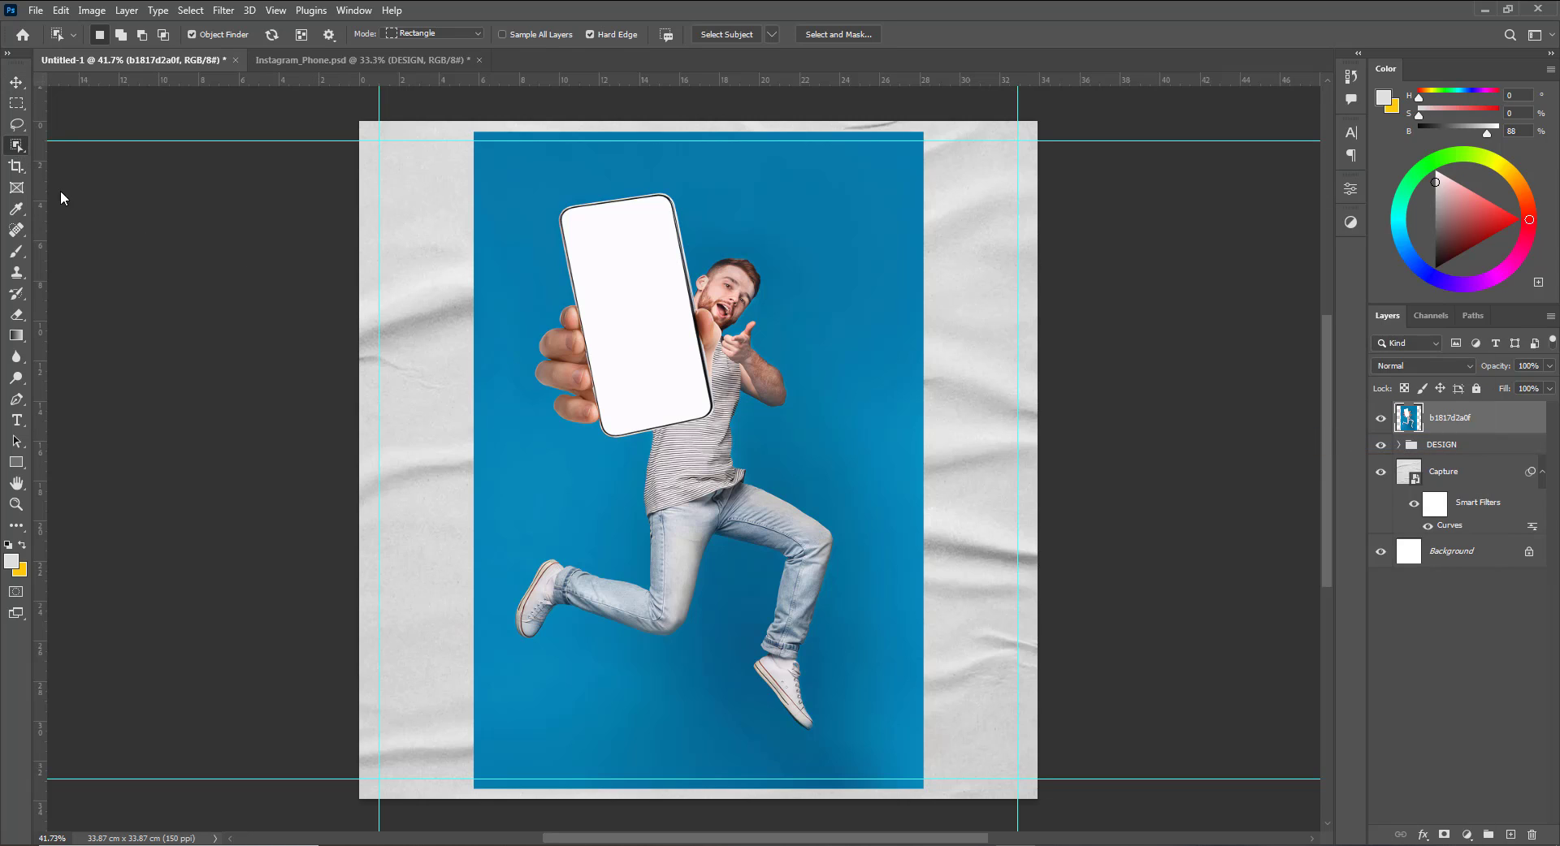
pyautogui.moveTo(479, 171); pyautogui.dragTo(860, 745)
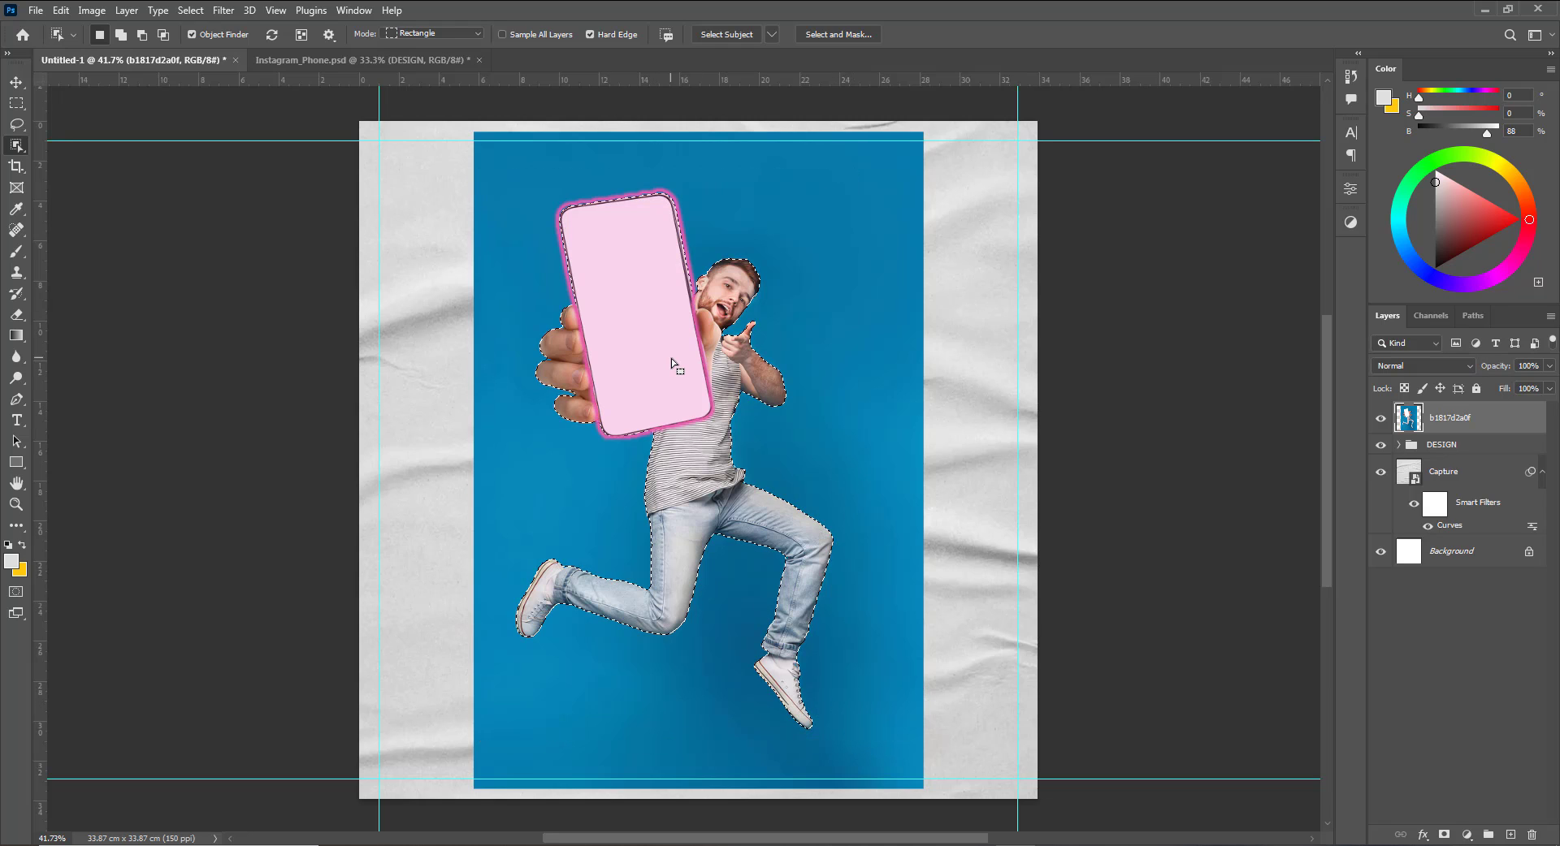
# Invert the selection, delete the blue background around the man, and deselect.
pyautogui.rightClick(712, 457)
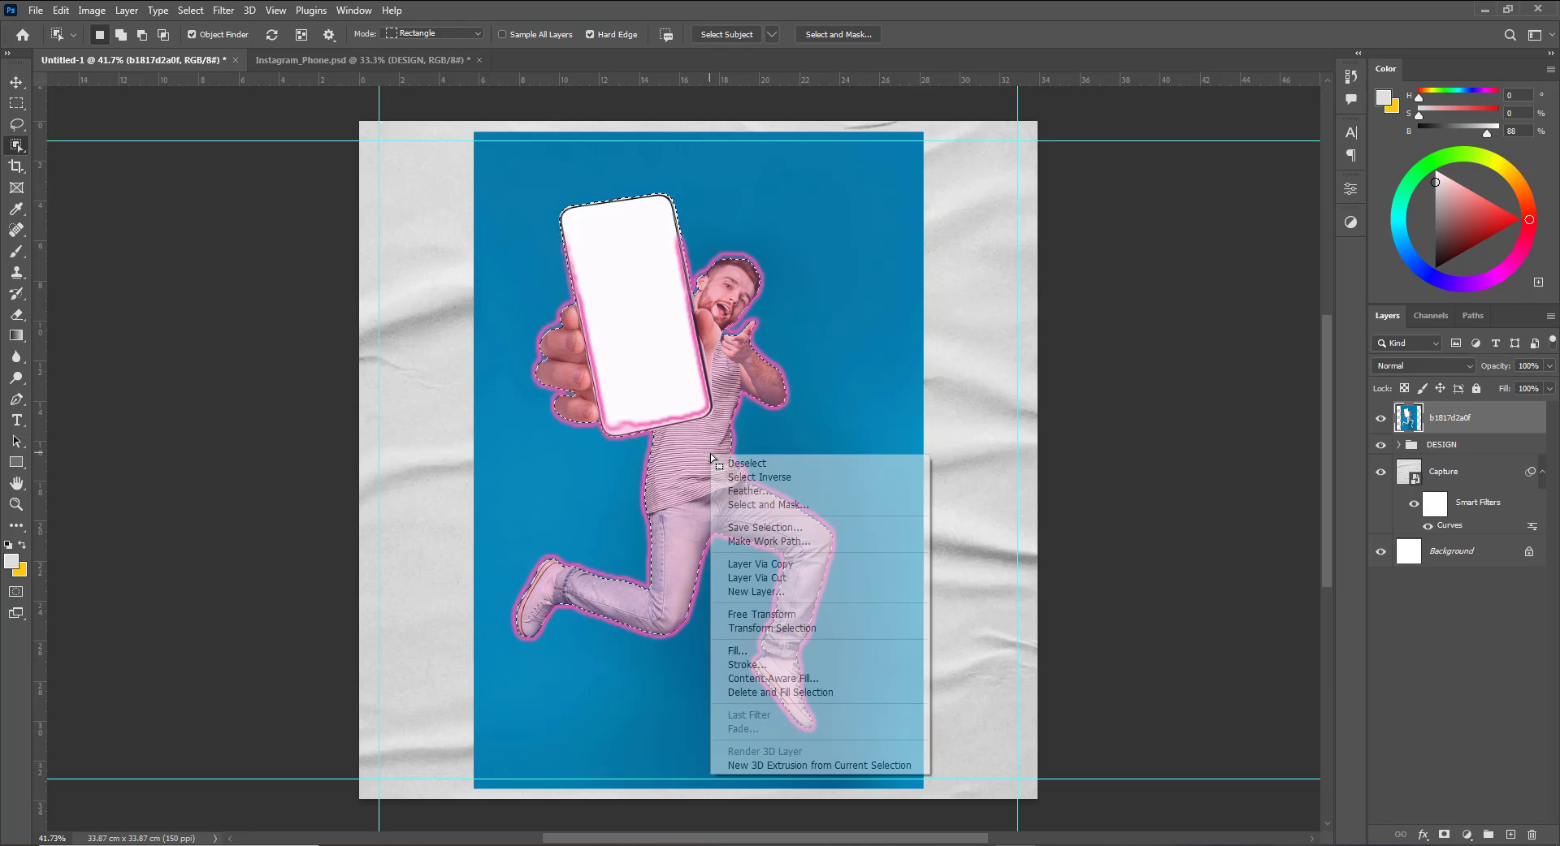
pyautogui.click(755, 477)
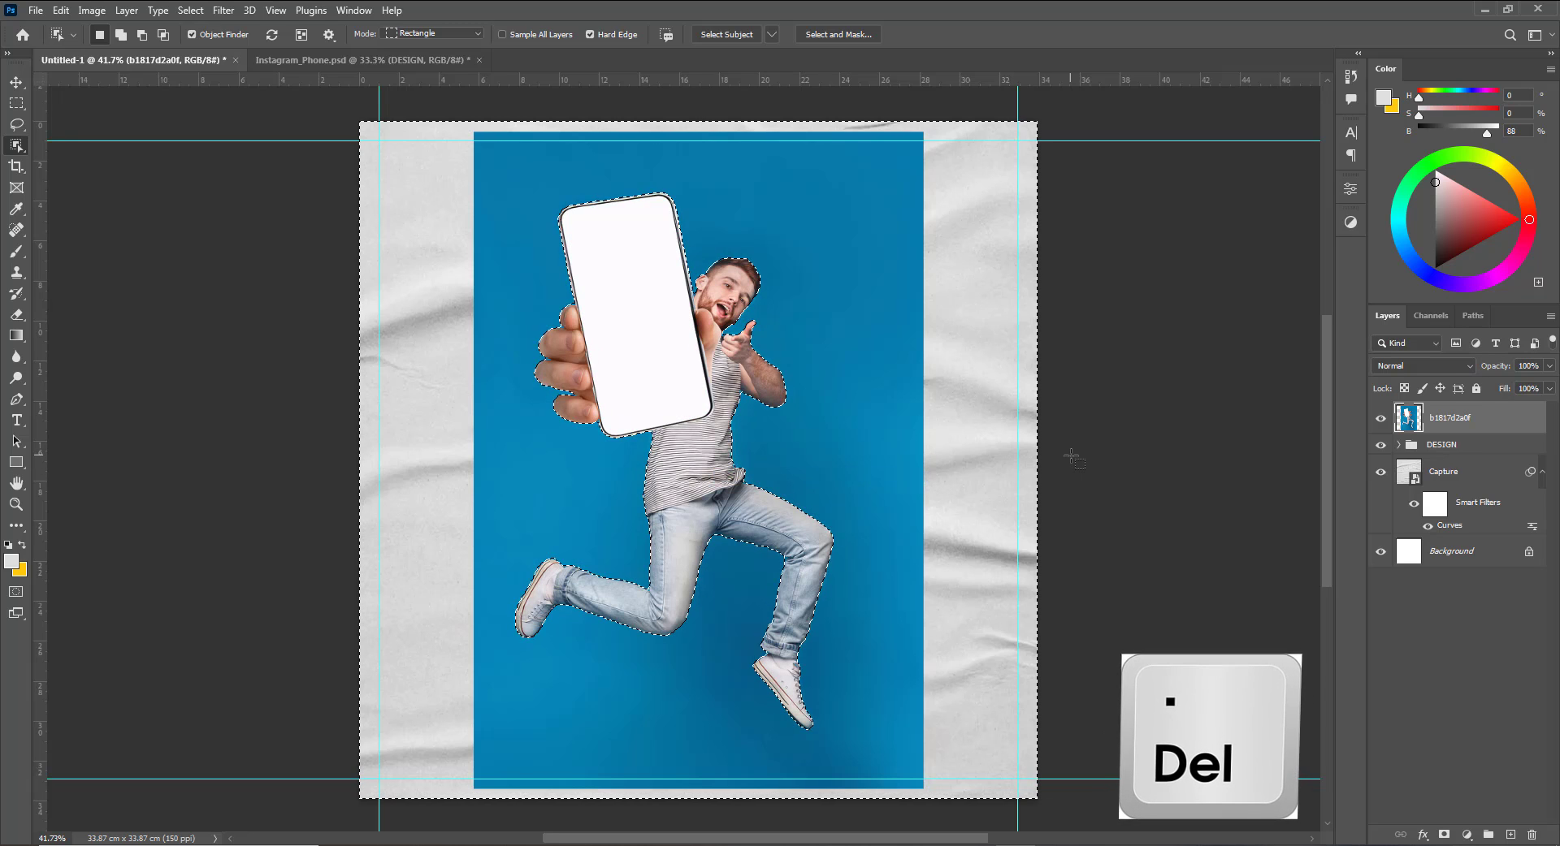
pyautogui.press('Delete')
pyautogui.hotkey('ctrl', 'd')
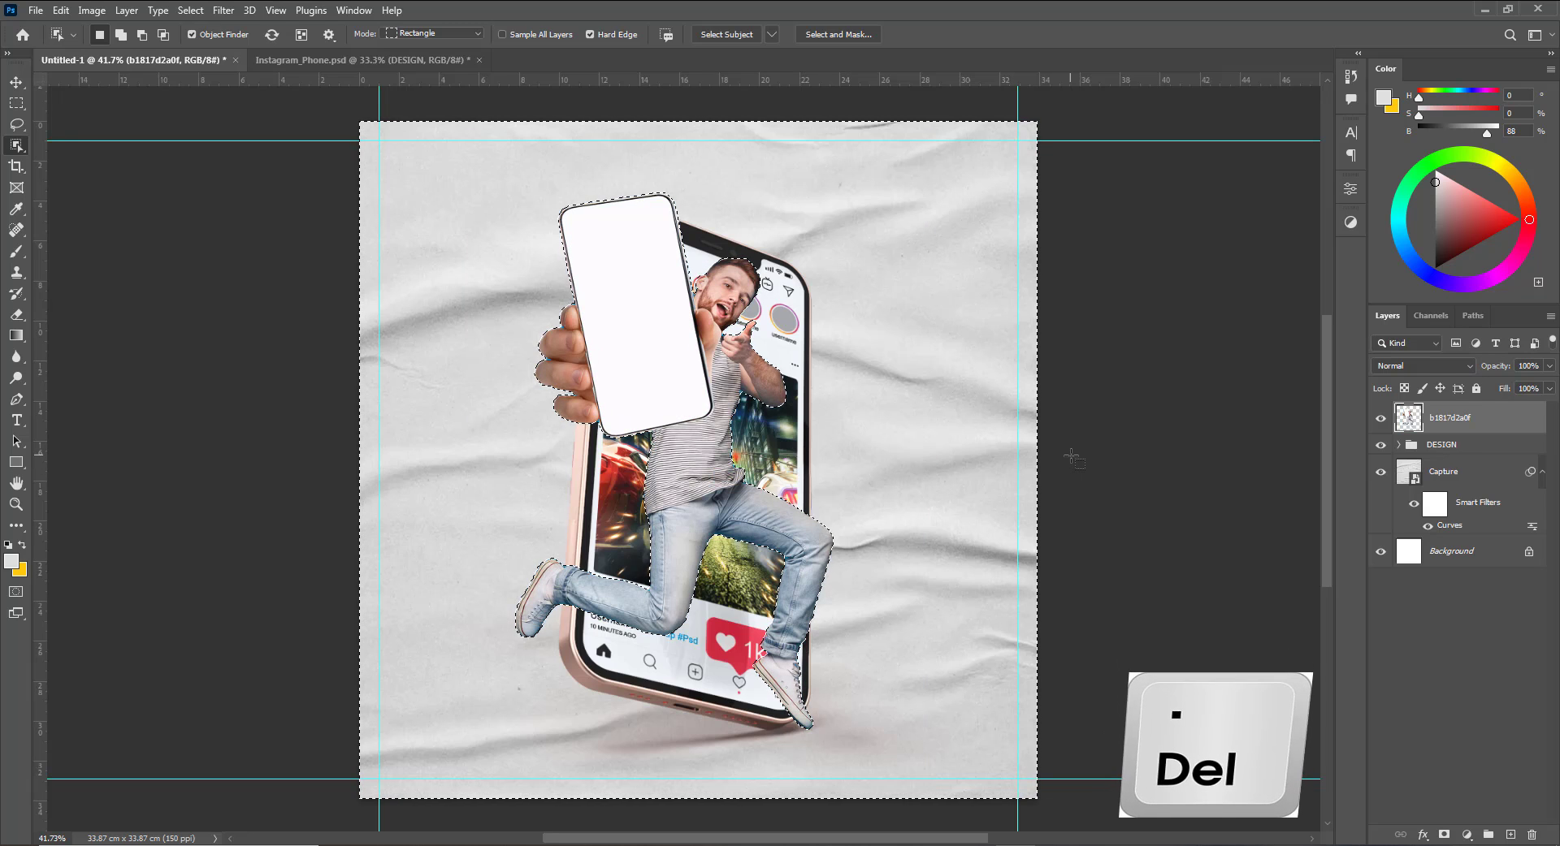
# Scale the cut-out man up to about 111% and position him over the phone with his head above its upper edge.
pyautogui.press('v')
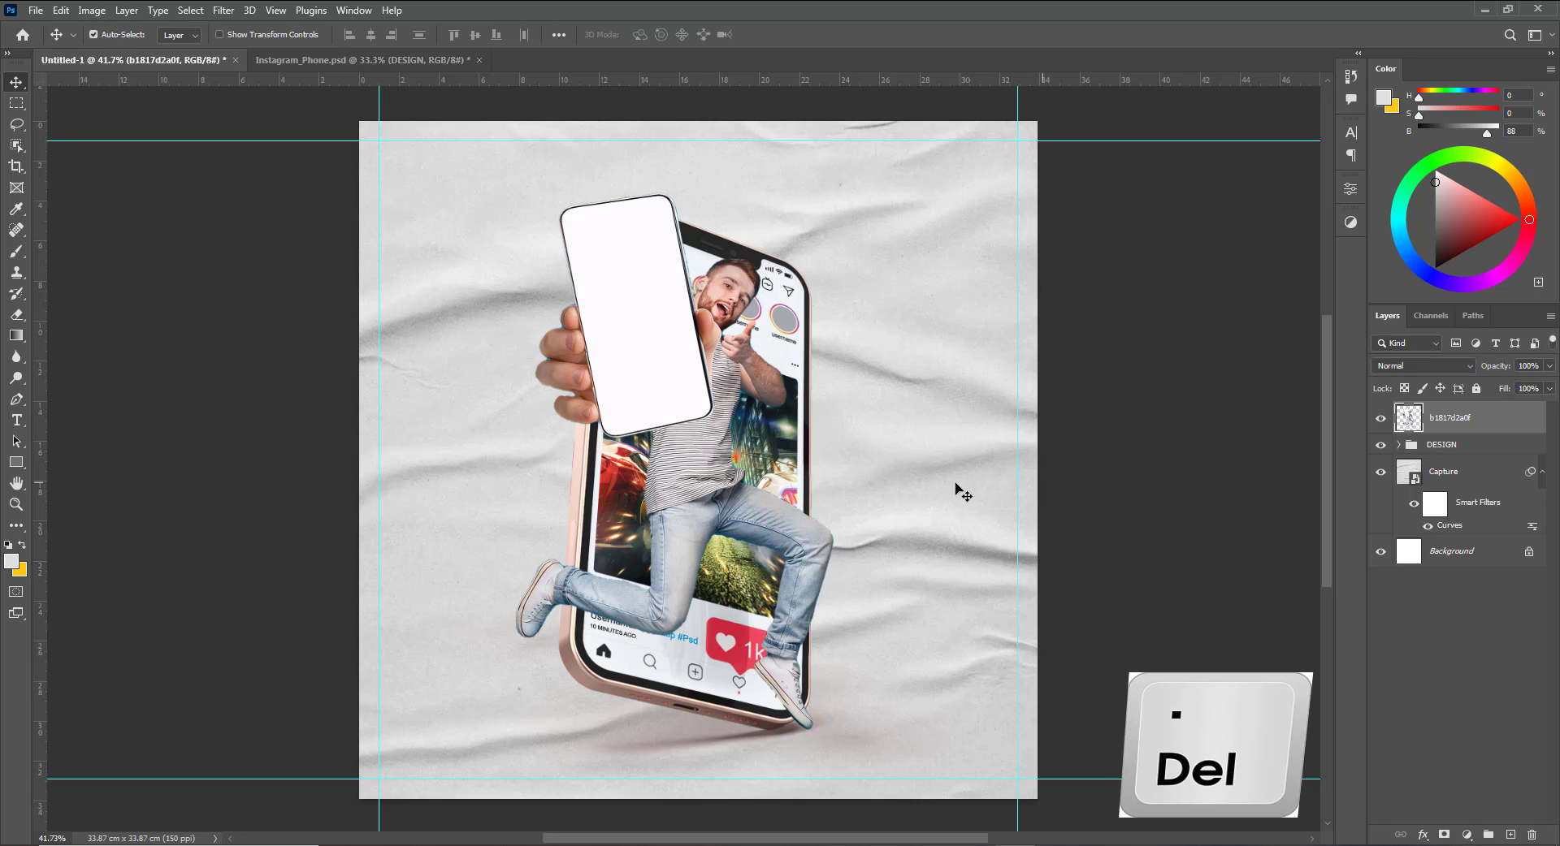
pyautogui.moveTo(679, 440); pyautogui.dragTo(675, 400)
pyautogui.hotkey('ctrl', 't')
pyautogui.moveTo(833, 685); pyautogui.dragTo(852, 714)
pyautogui.moveTo(740, 497); pyautogui.dragTo(749, 517)
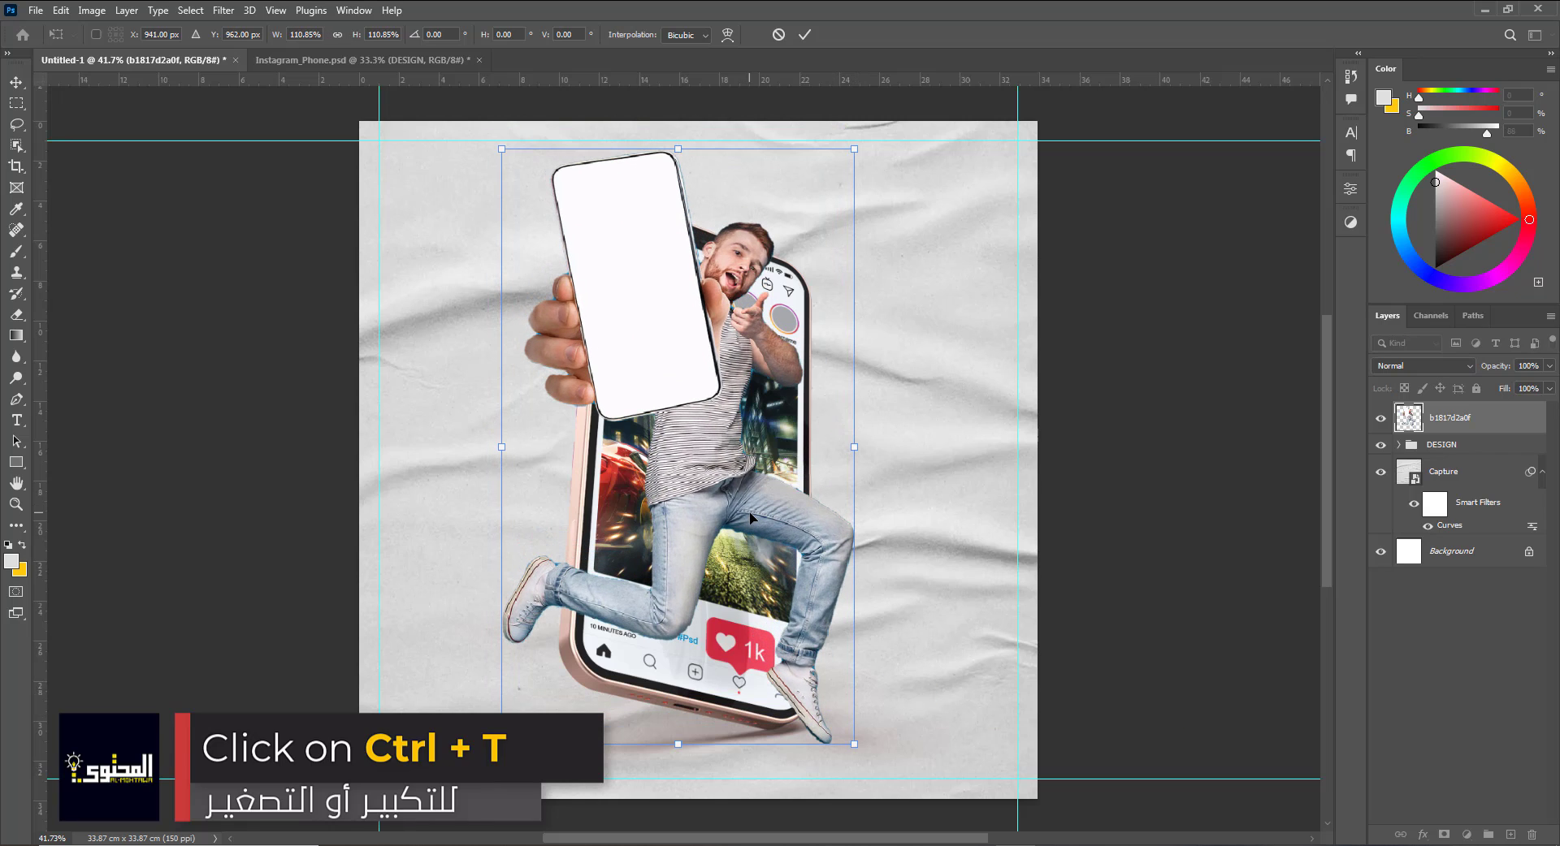
pyautogui.press('Return')
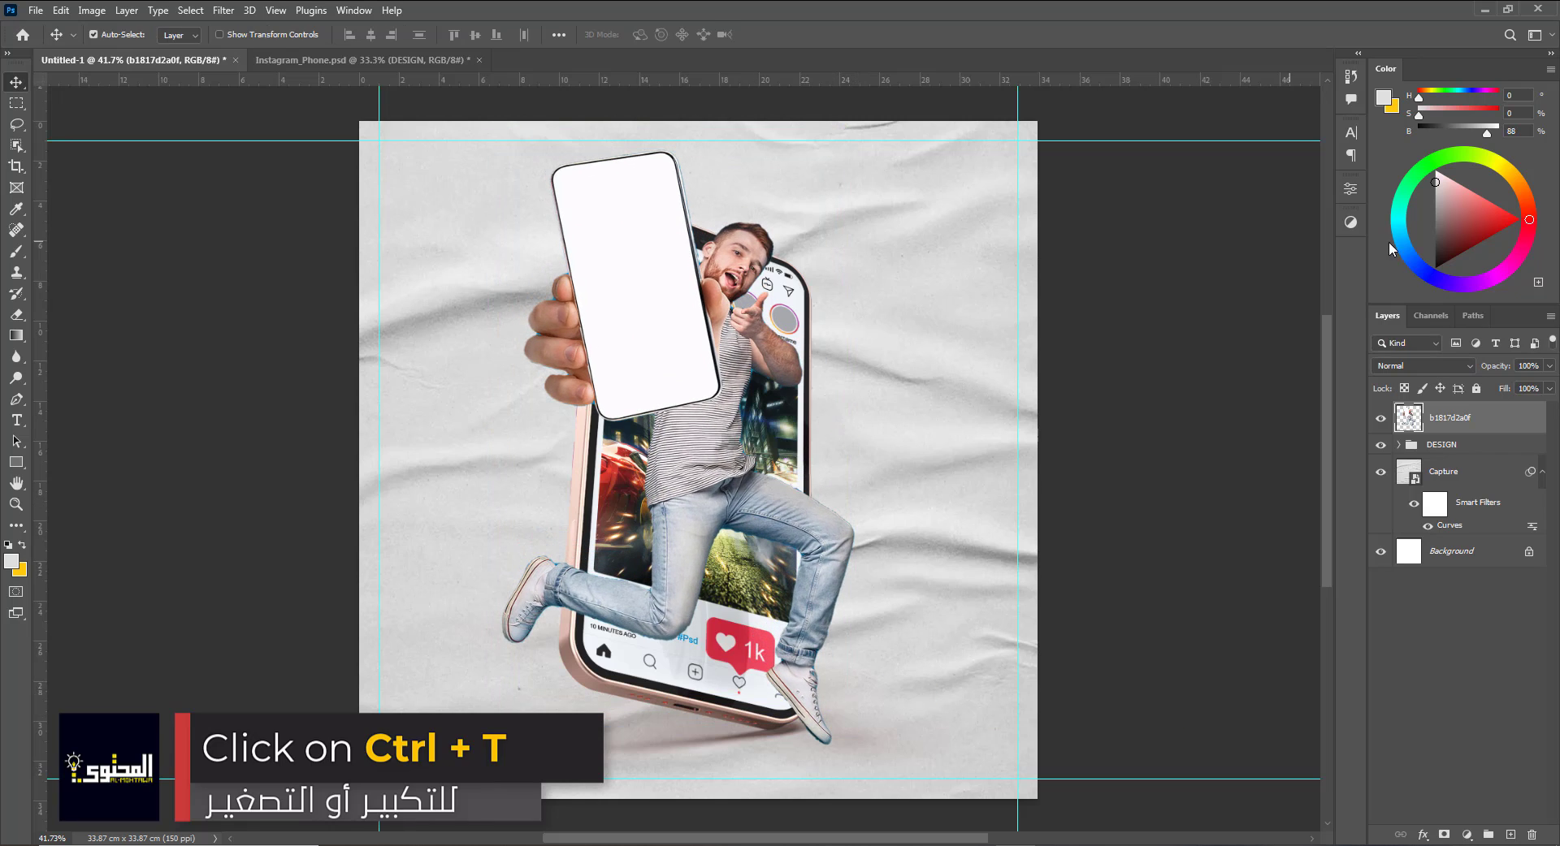
# Nudge the man layer and the DESIGN group together lower to centre them vertically on the canvas, and clear the layer selection.
pyautogui.press('Down')
pyautogui.press('Down')
pyautogui.press('Down')
pyautogui.press('Down')
pyautogui.press('Down')
pyautogui.press('Down')
pyautogui.press('Down')
pyautogui.press('Down')
pyautogui.press('Down')
pyautogui.press('Down')
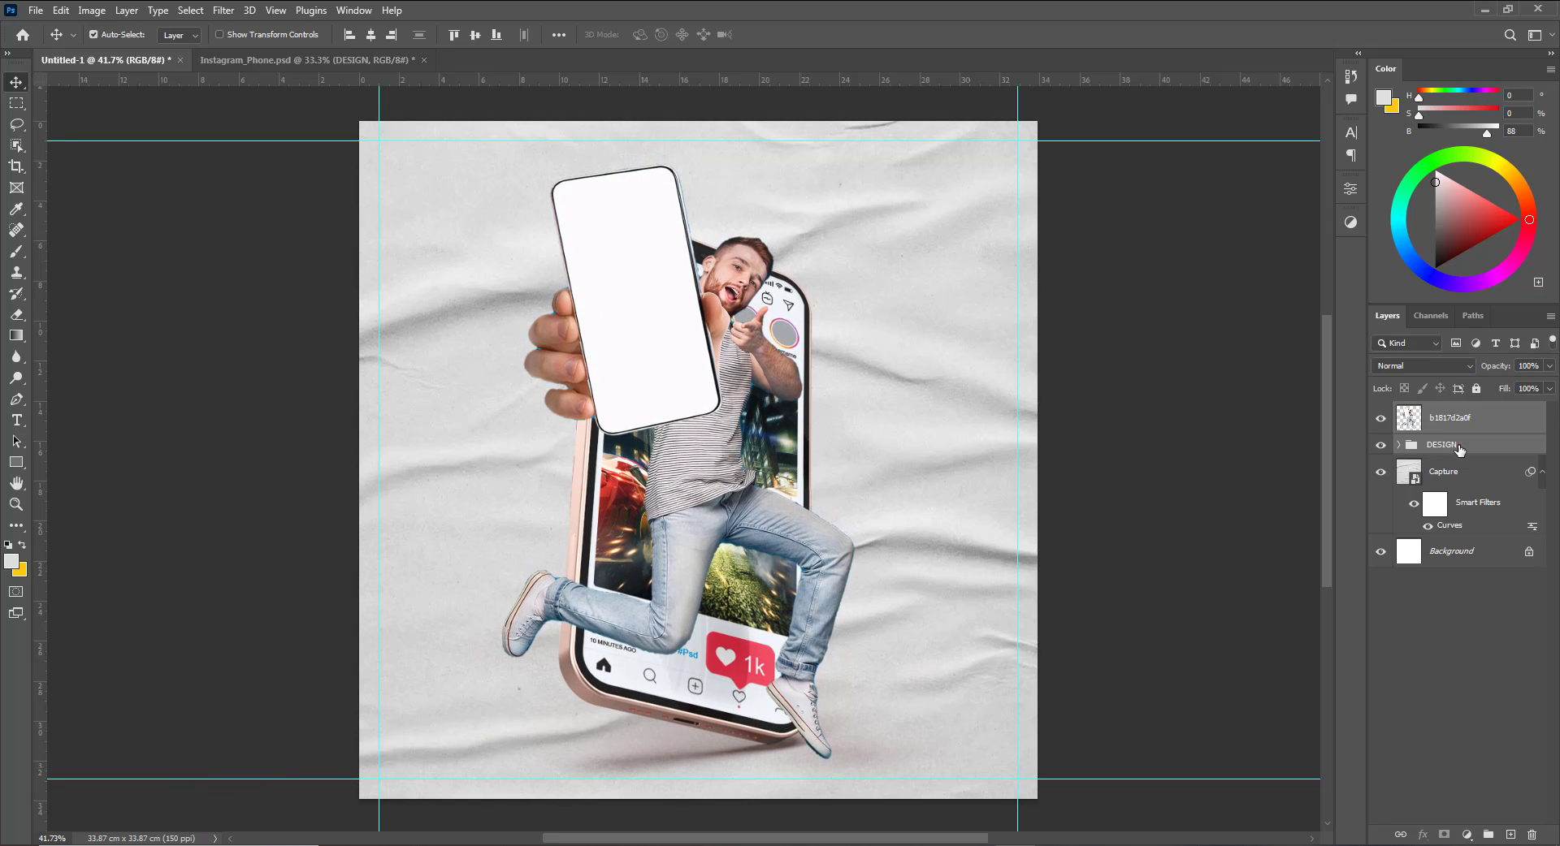
pyautogui.press('Up')
pyautogui.press('Up')
pyautogui.press('Up')
pyautogui.press('Up')
pyautogui.press('Up')
pyautogui.press('Up')
pyautogui.press('Up')
pyautogui.press('Up')
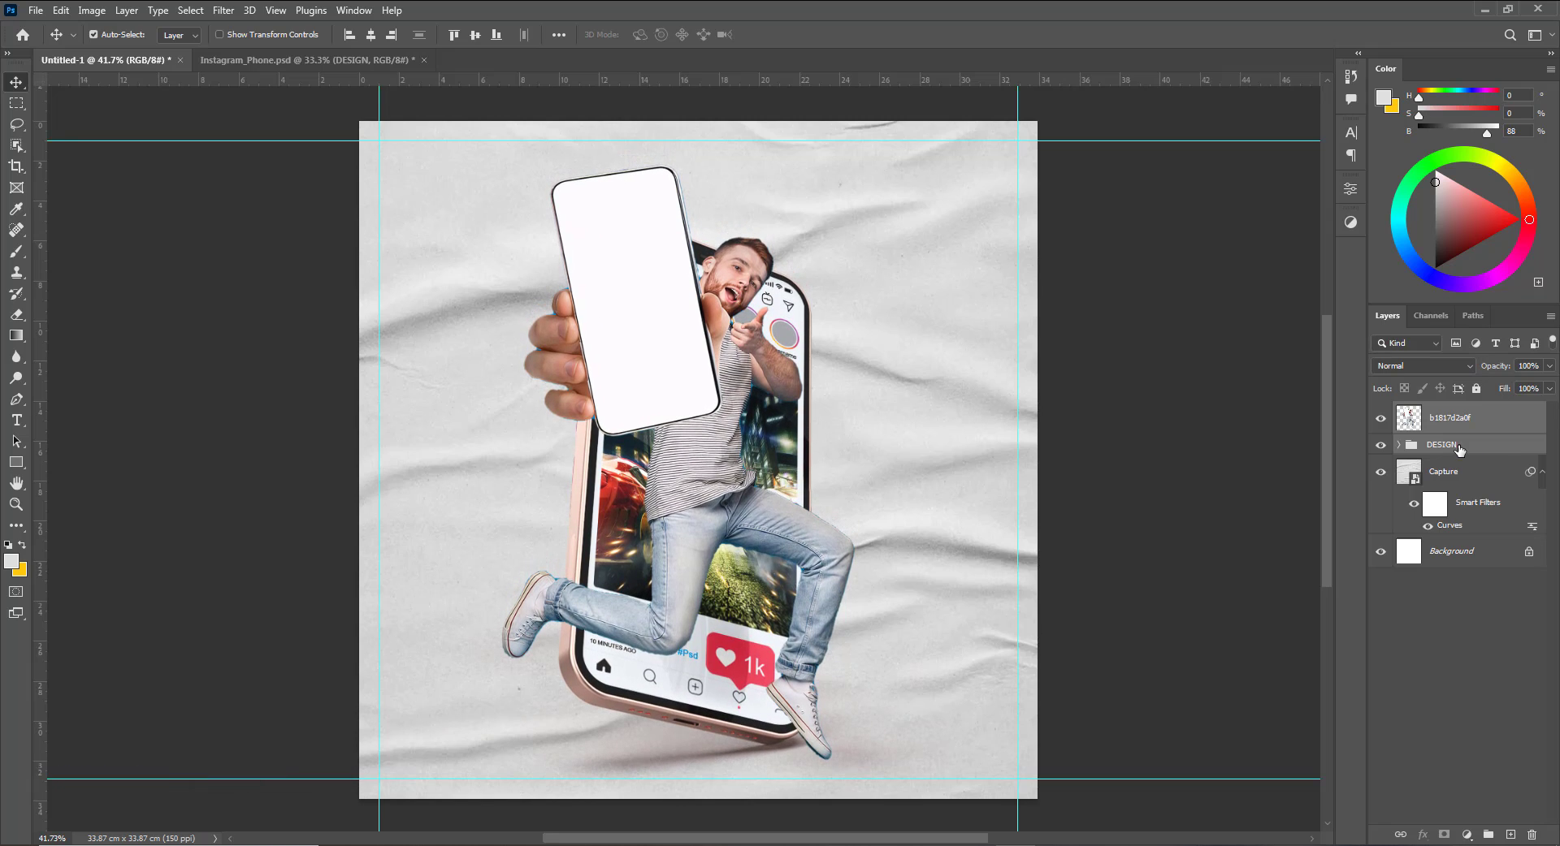
pyautogui.click(1007, 447)
pyautogui.press('Up')
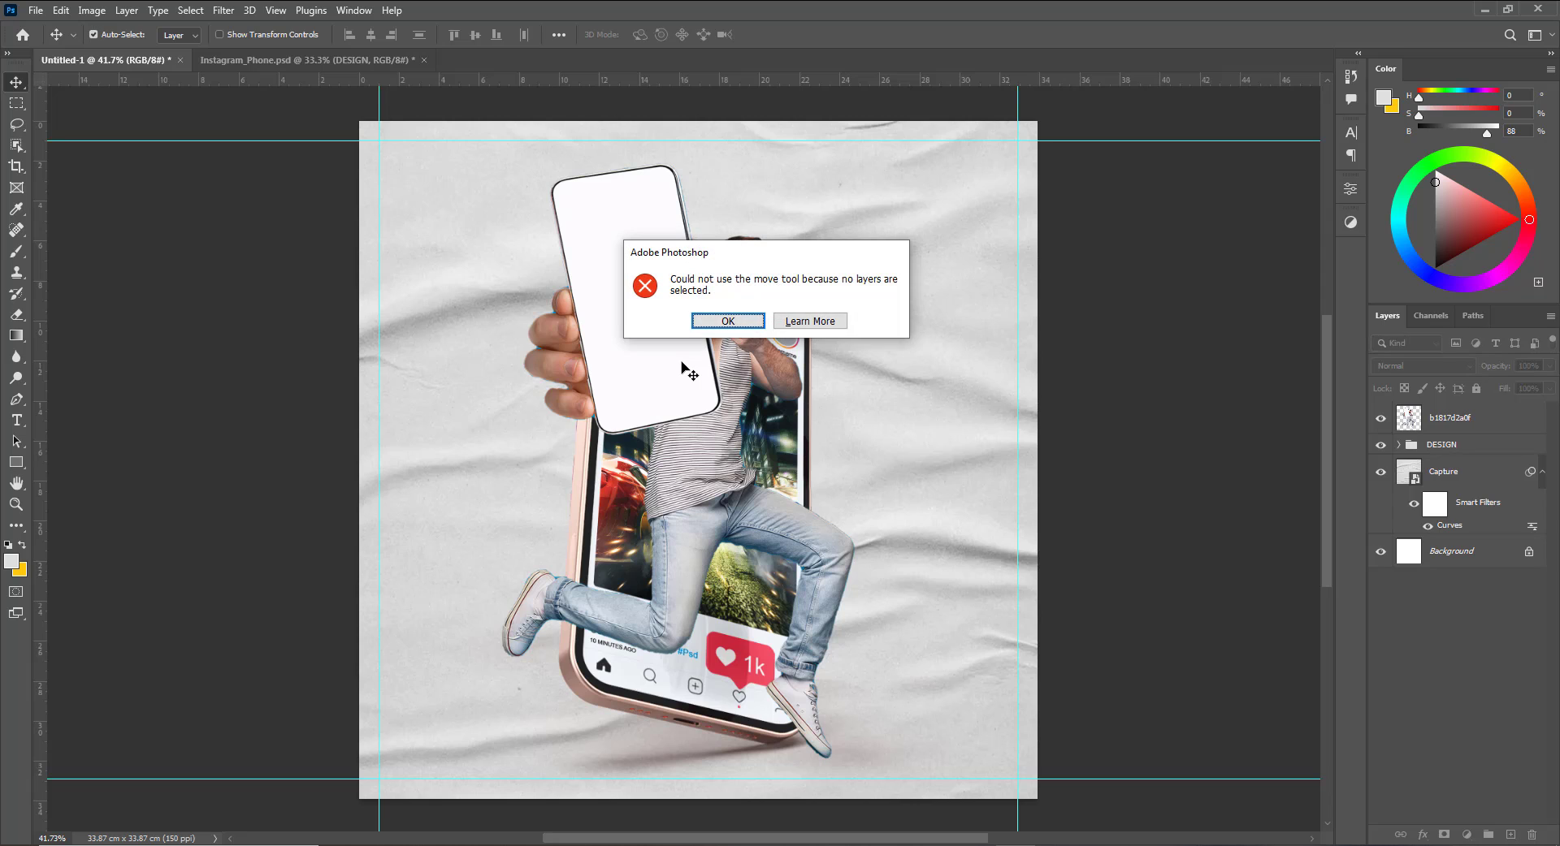
pyautogui.press('Return')
# Enlarge the b1817d2a0f man layer very slightly with Free Transform.
pyautogui.click(690, 366)
pyautogui.hotkey('ctrl', 't')
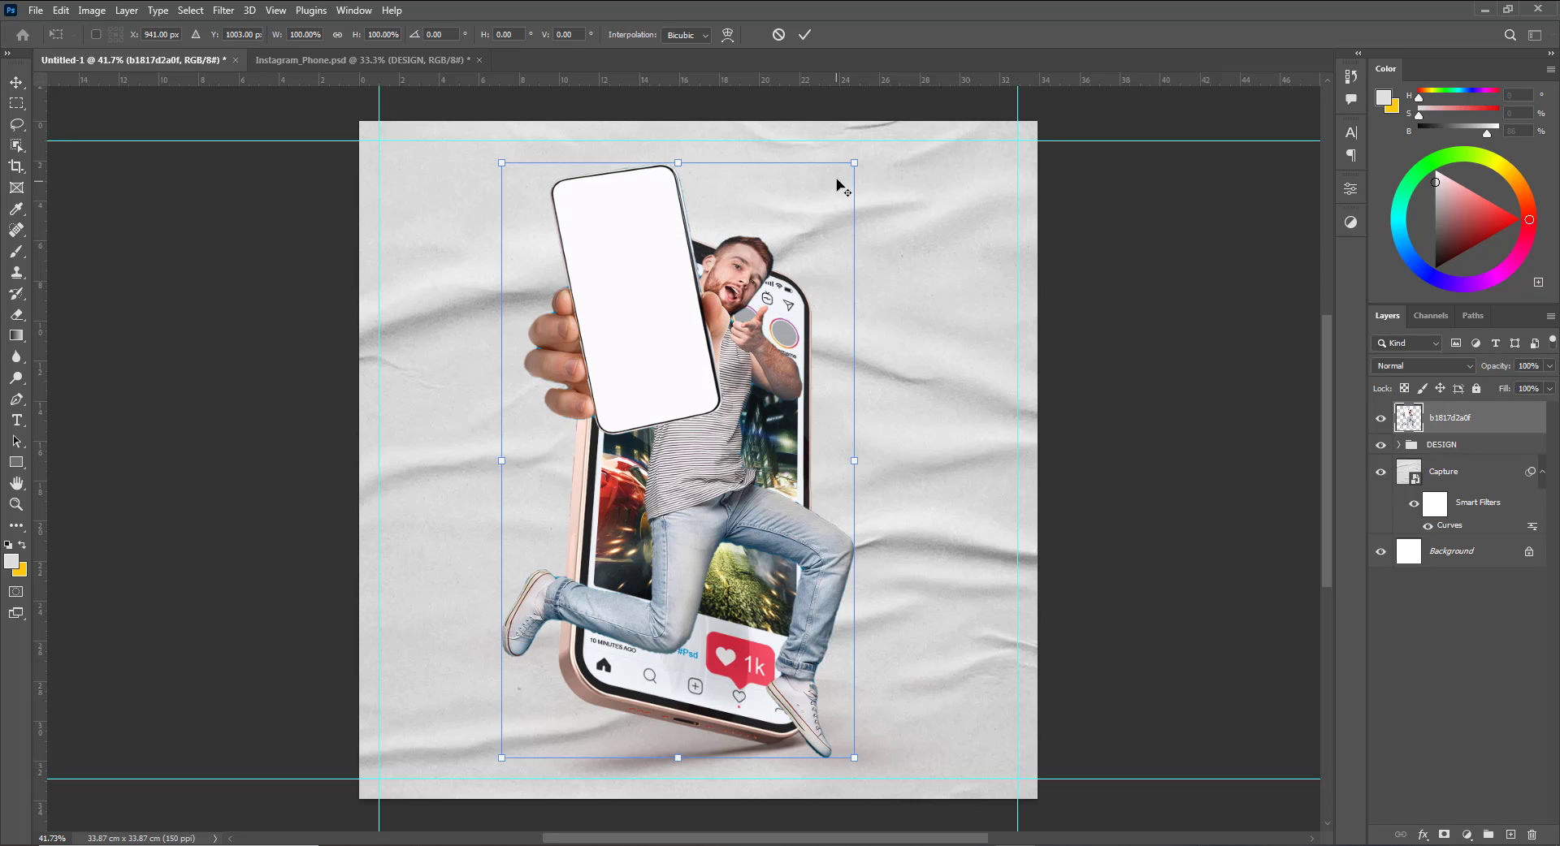
pyautogui.moveTo(852, 163); pyautogui.dragTo(857, 161)
pyautogui.press('Return')
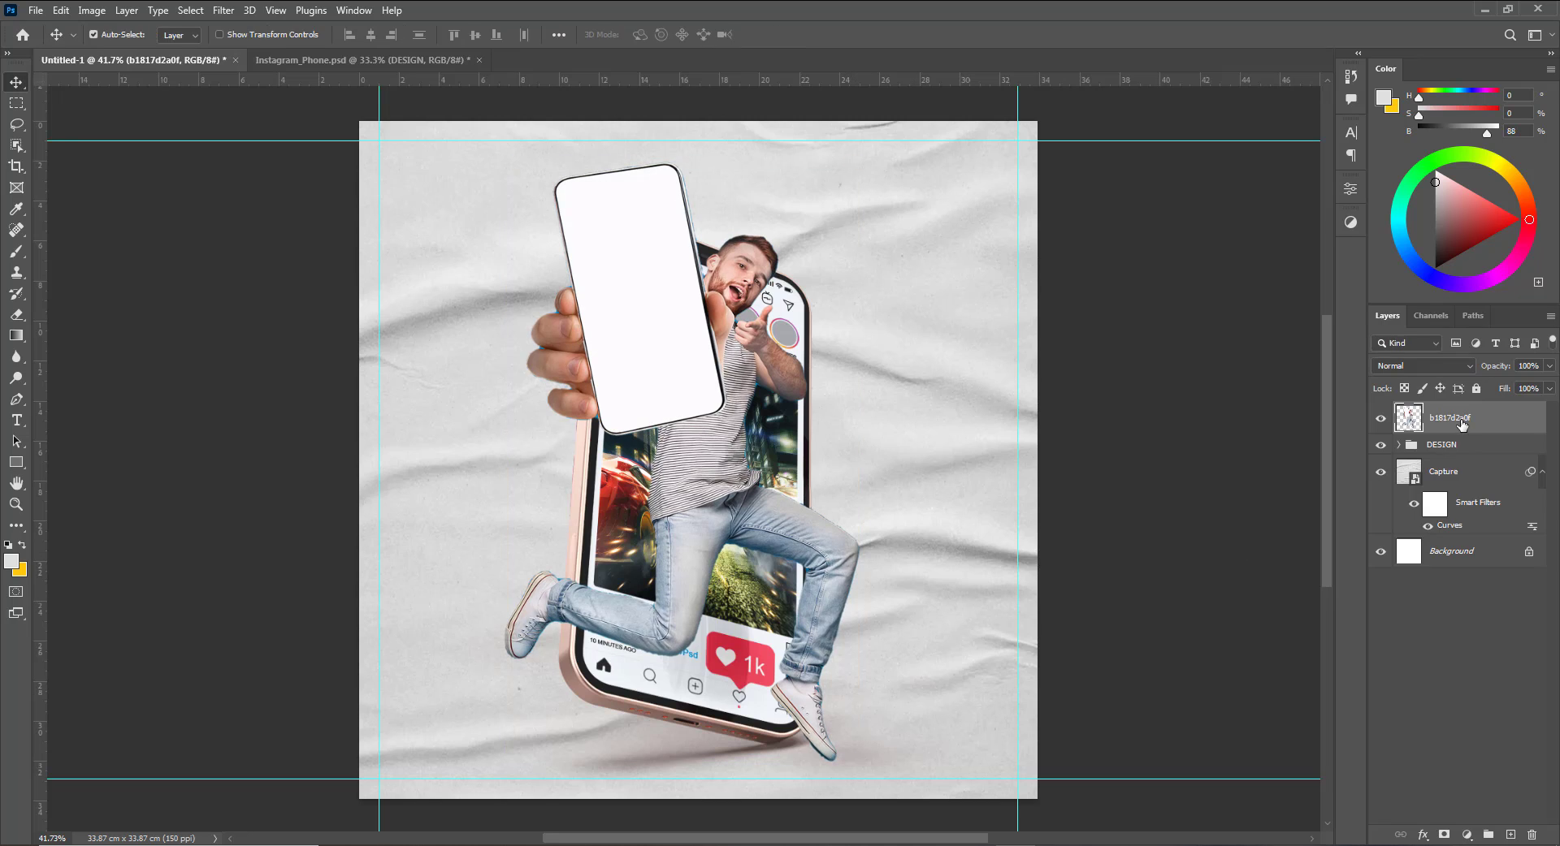
# Draw a closed Pen path around the man's bent lower leg, following the lower edge of the racing picture on the phone screen.
pyautogui.click(16, 399)
pyautogui.scroll(3, 687, 674)
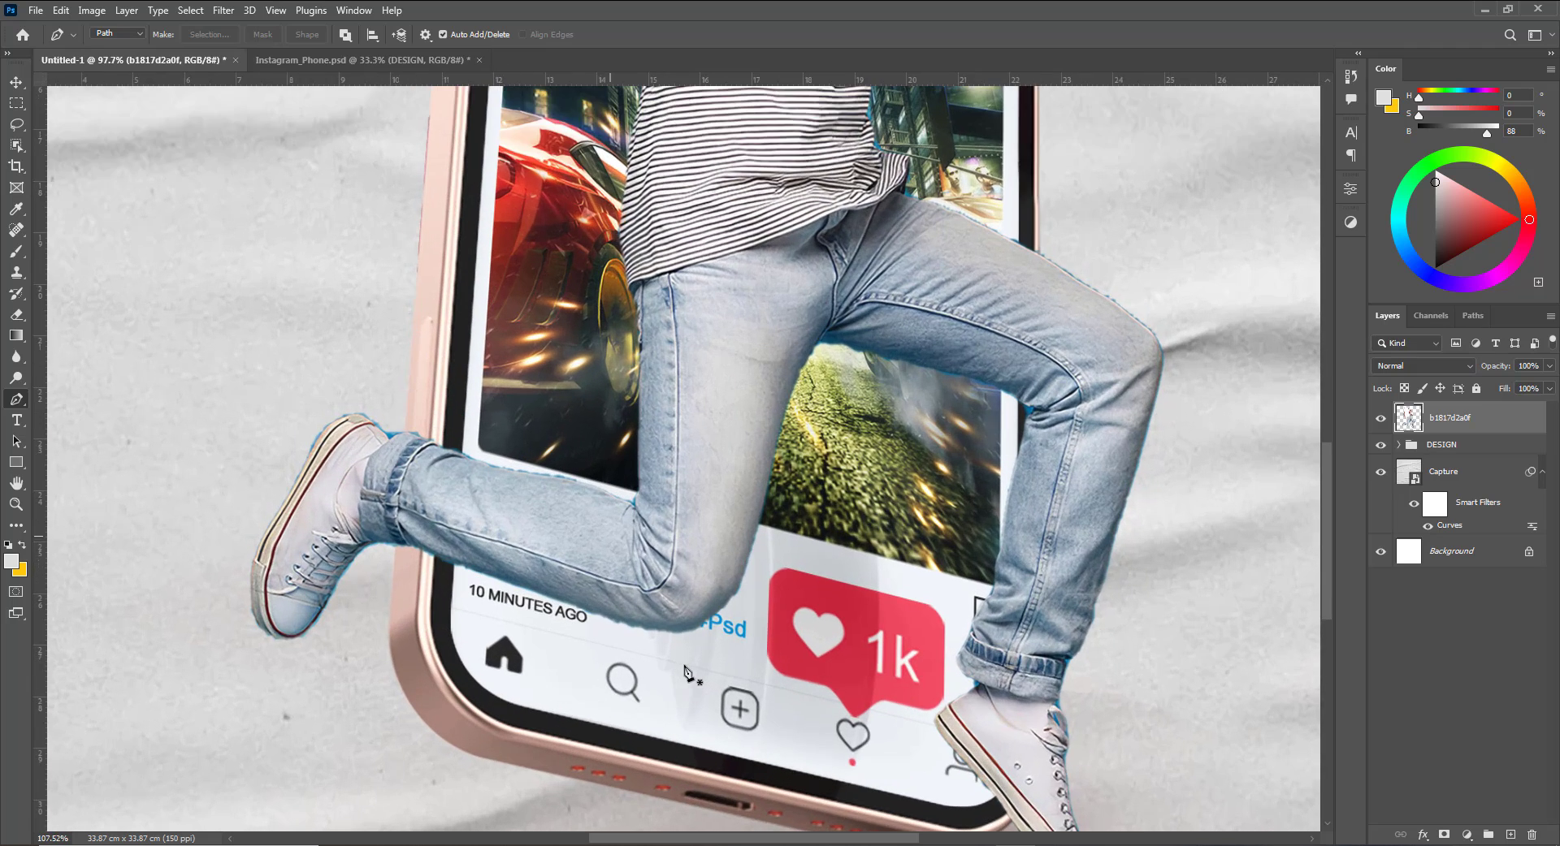
pyautogui.scroll(1, 704, 643)
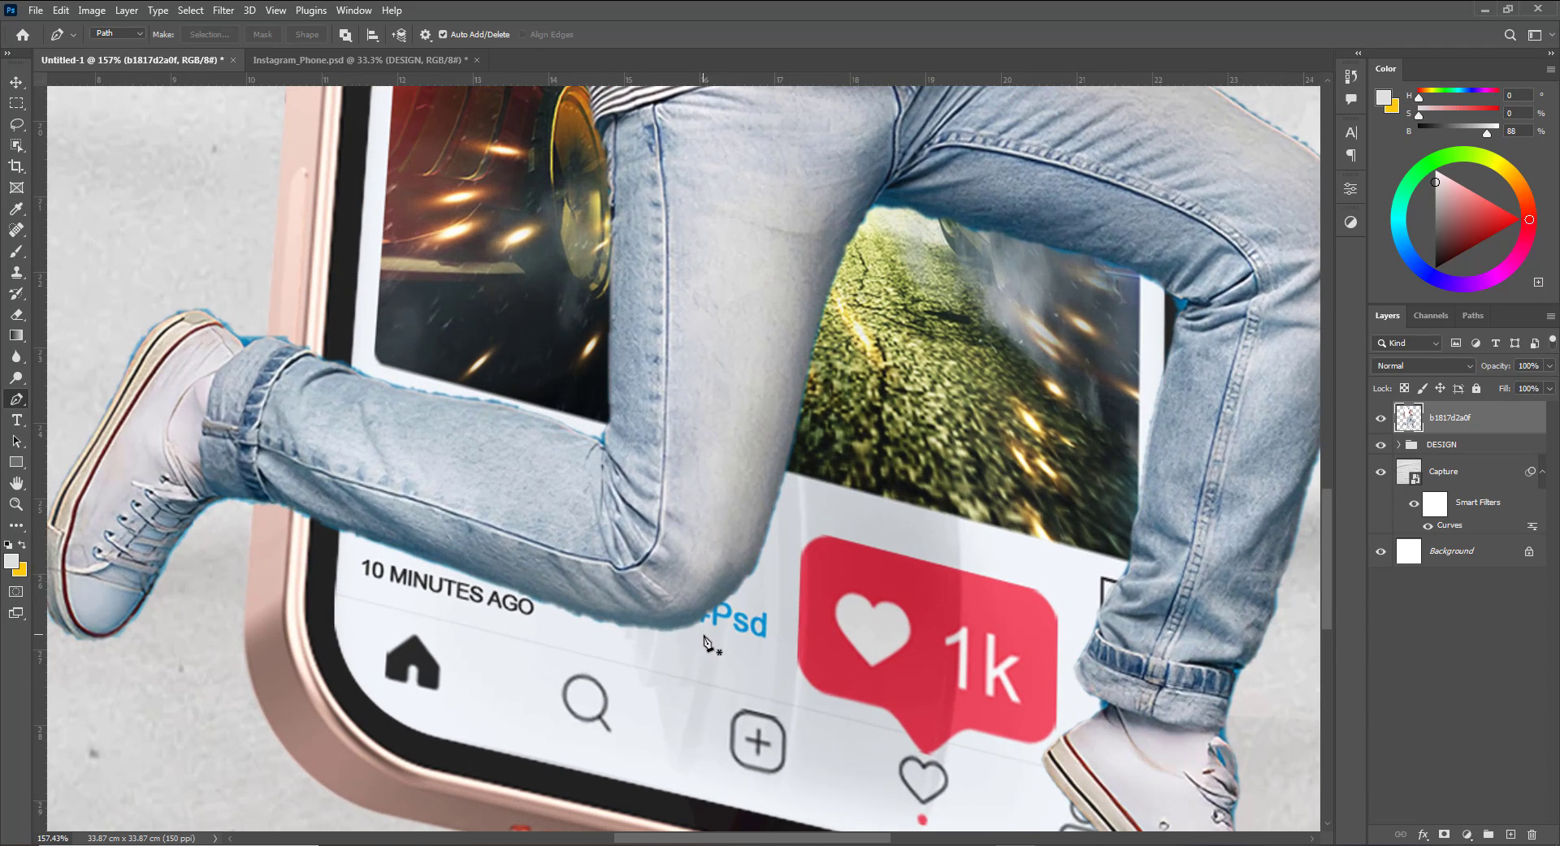
pyautogui.click(1061, 544)
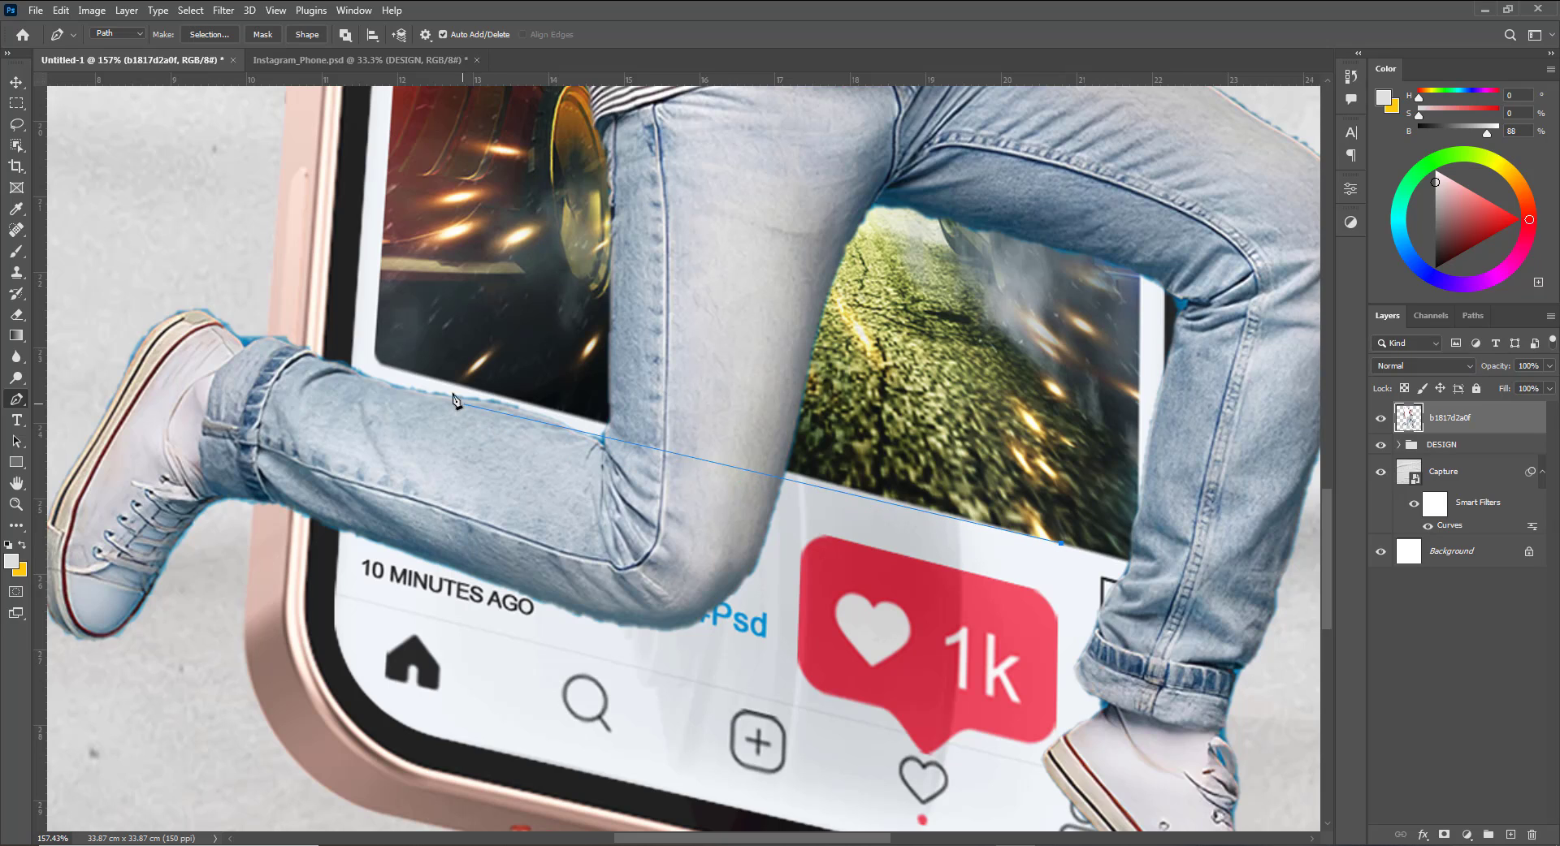
pyautogui.click(406, 372)
pyautogui.scroll(-2, 408, 376)
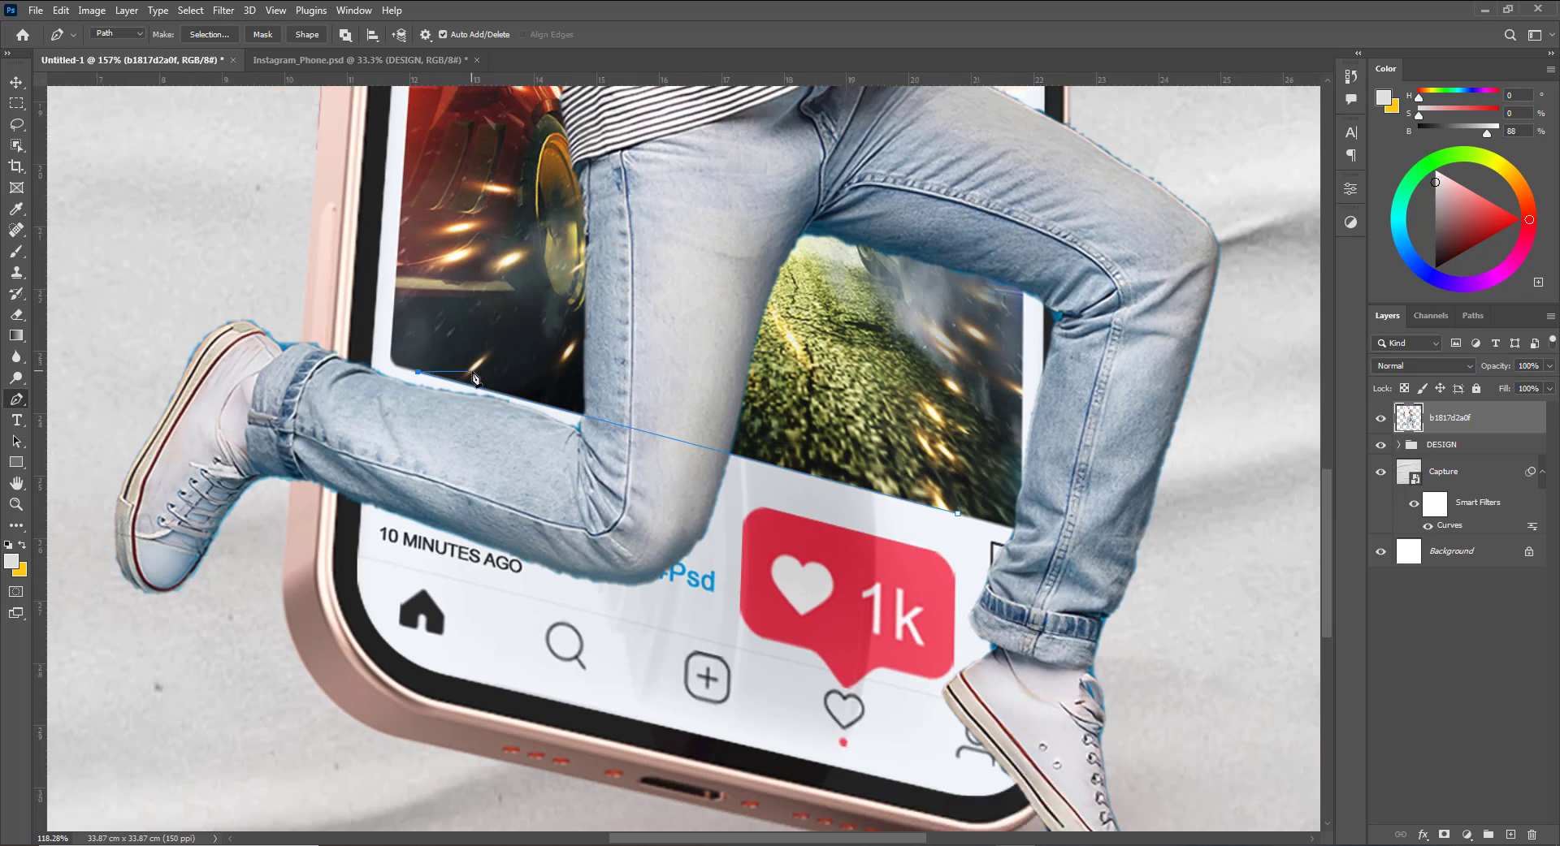
pyautogui.click(314, 235)
pyautogui.click(101, 308)
pyautogui.click(77, 563)
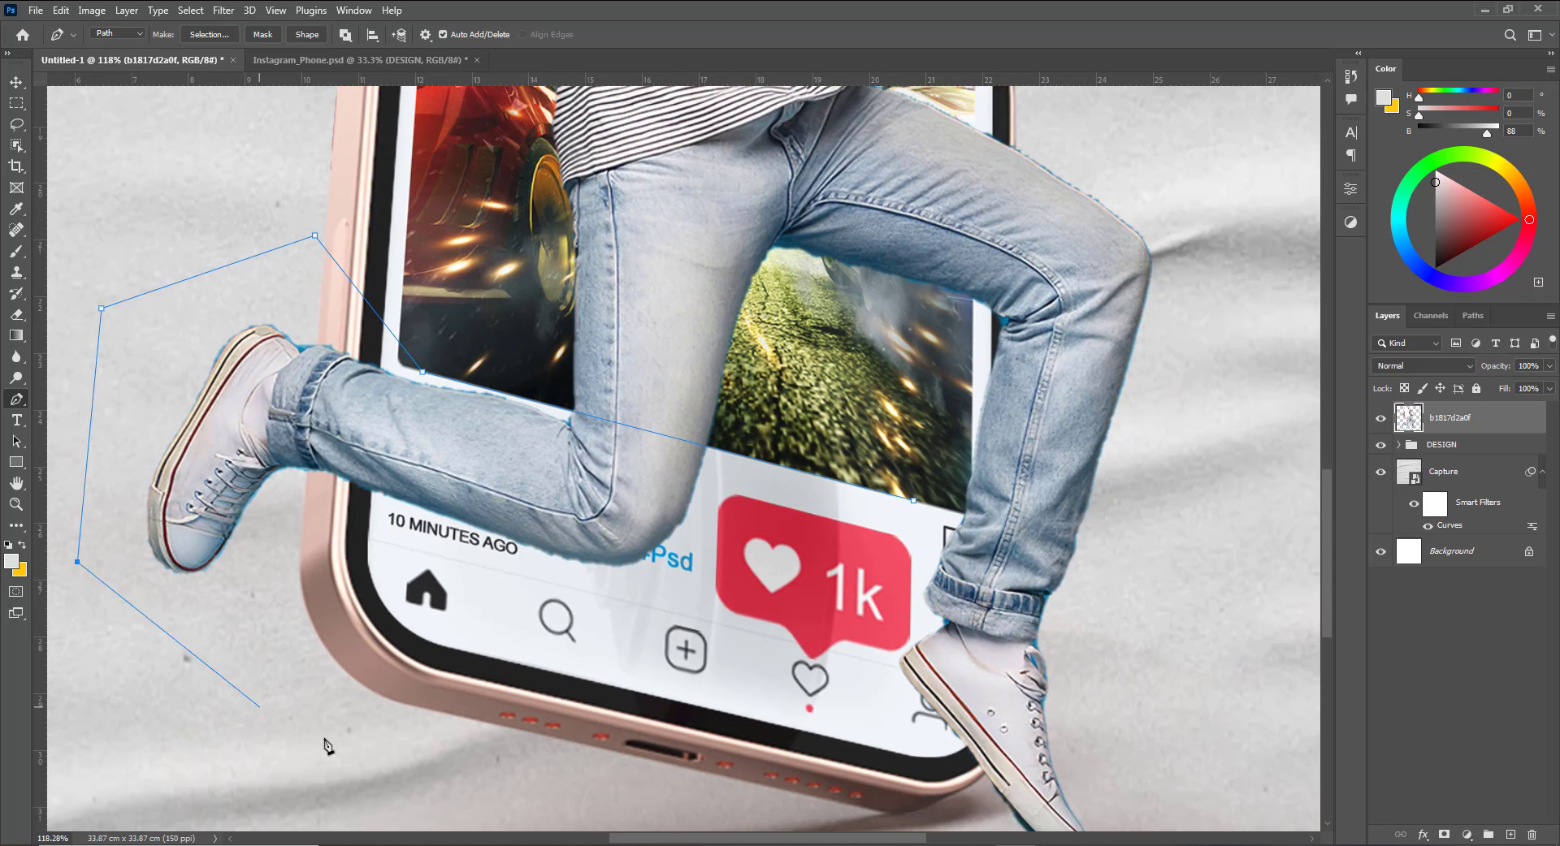
pyautogui.click(340, 745)
pyautogui.click(663, 712)
pyautogui.click(913, 502)
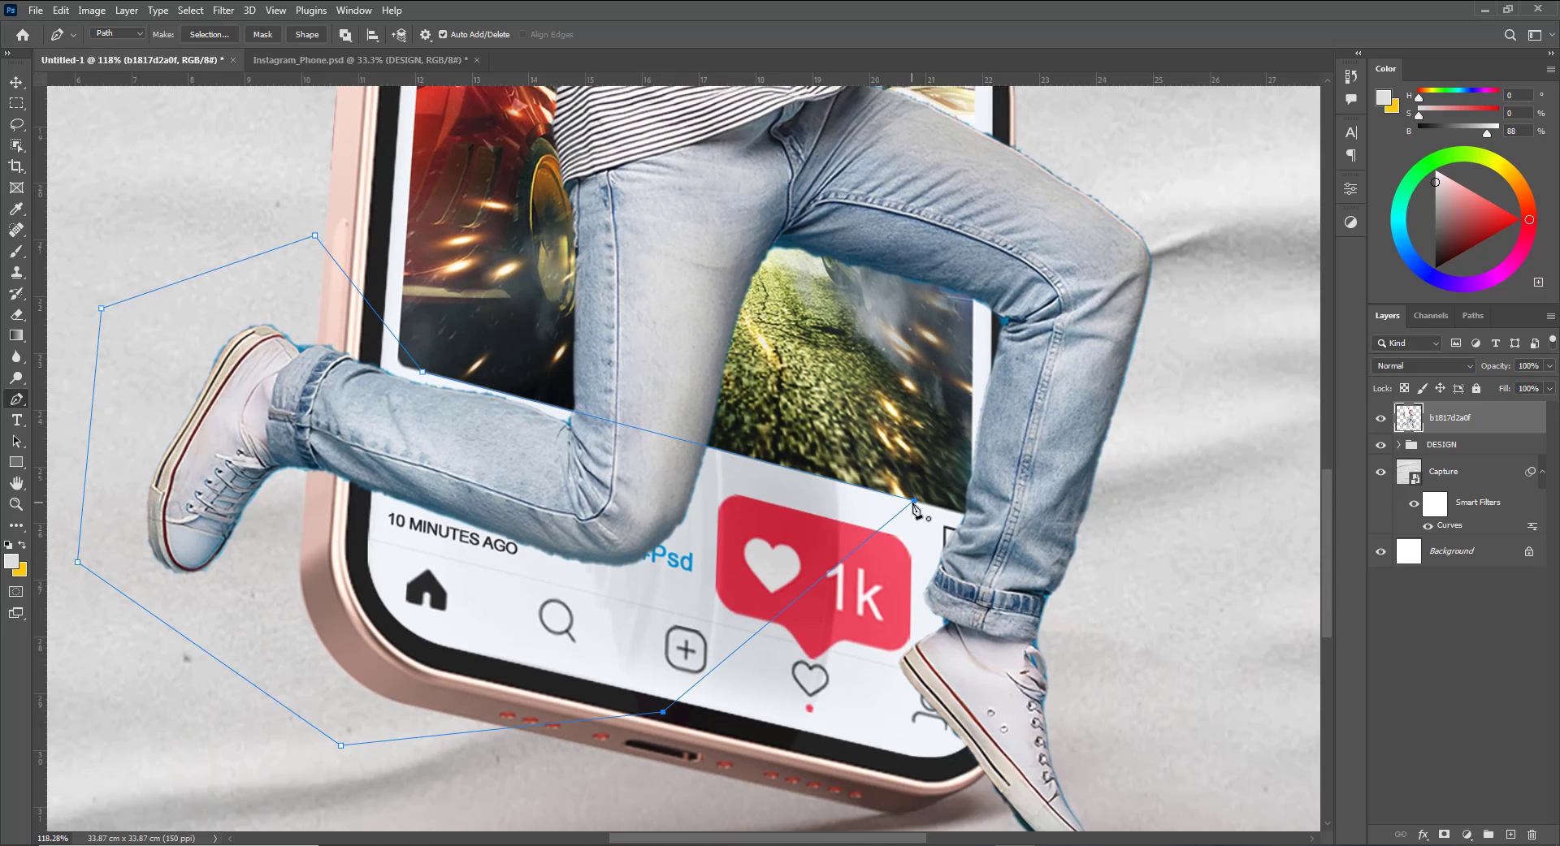
# Convert the path to a selection, delete the bent lower leg from the man layer, and deselect.
pyautogui.rightClick(713, 565)
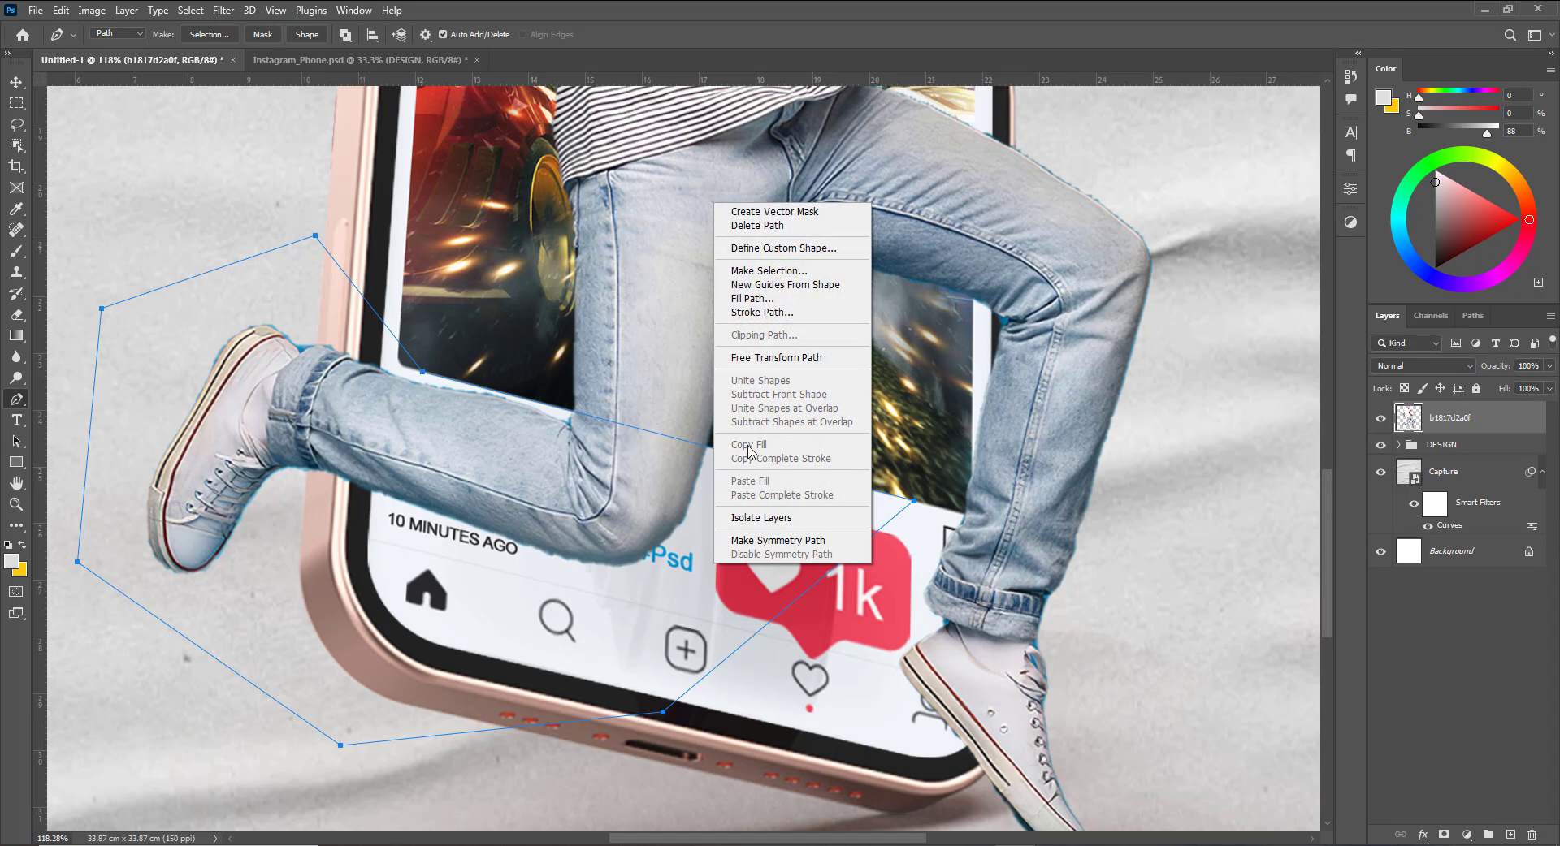
pyautogui.click(769, 271)
pyautogui.click(861, 232)
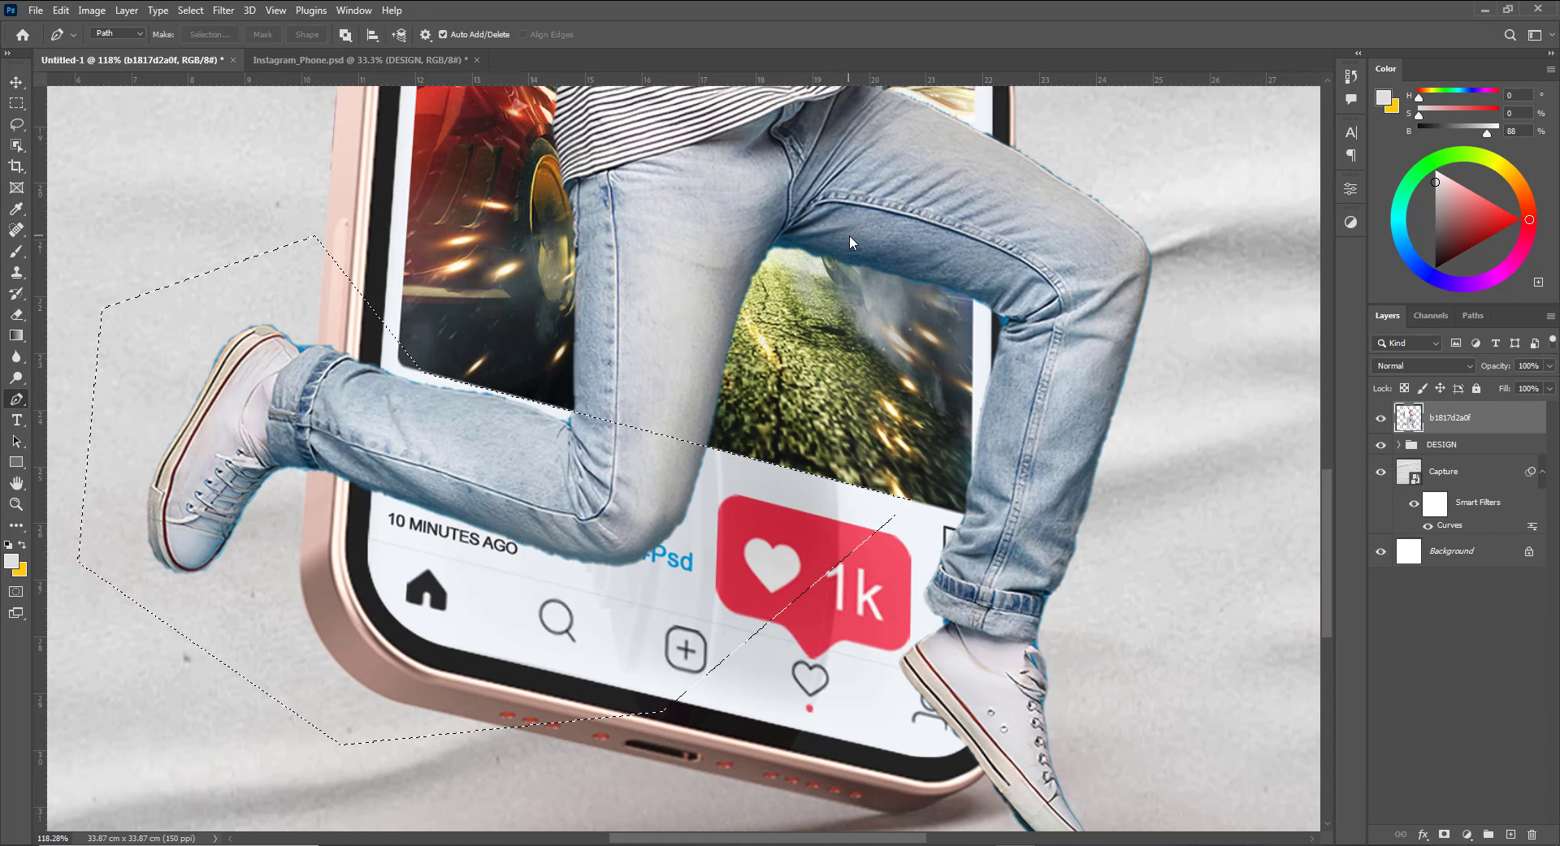
pyautogui.press('Delete')
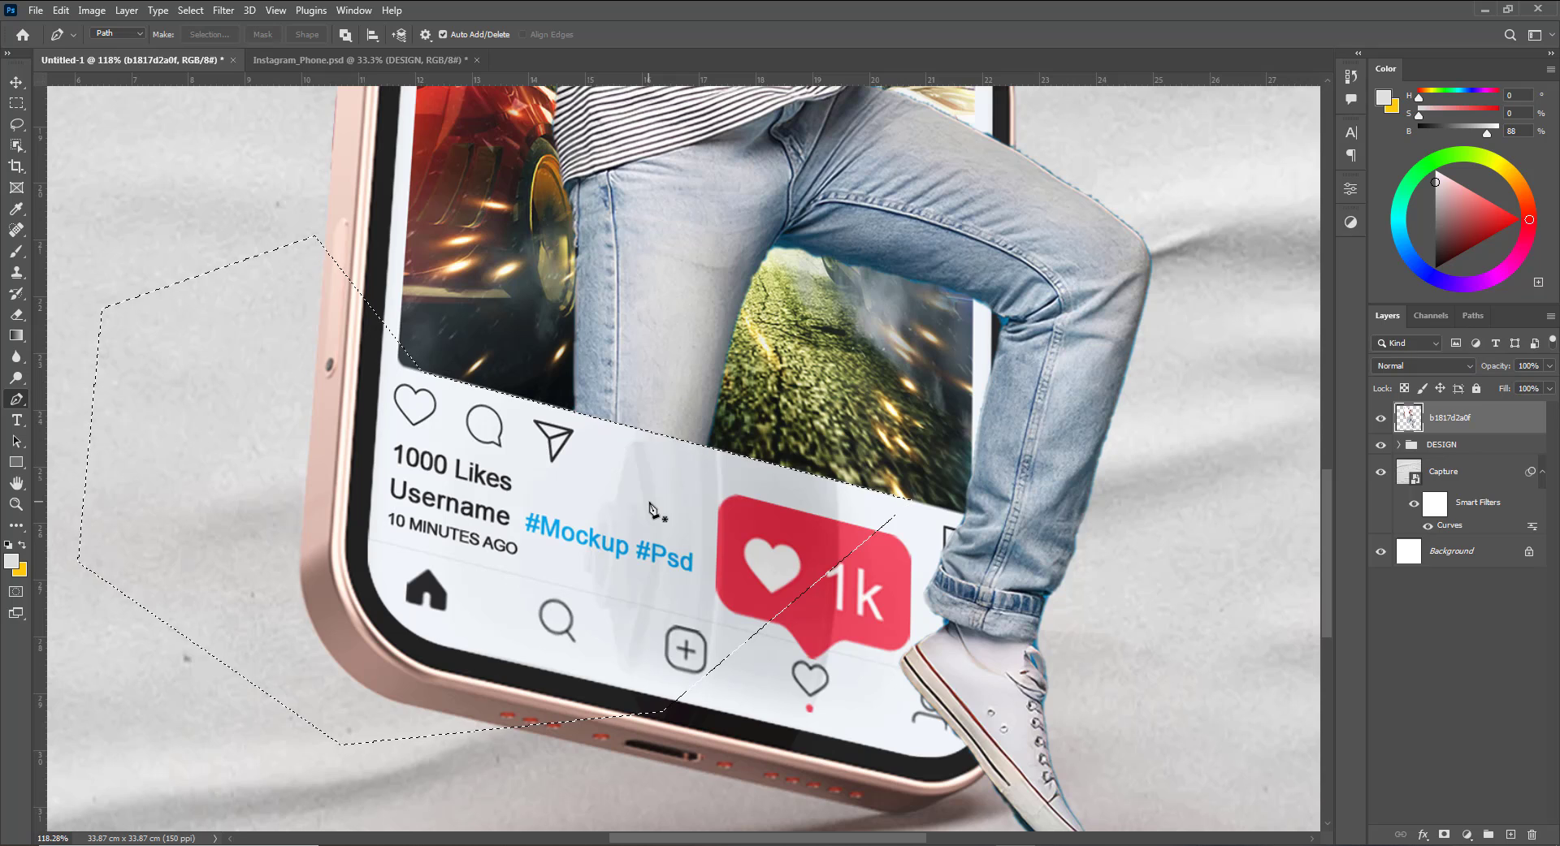
pyautogui.hotkey('ctrl', 'd')
pyautogui.press('v')
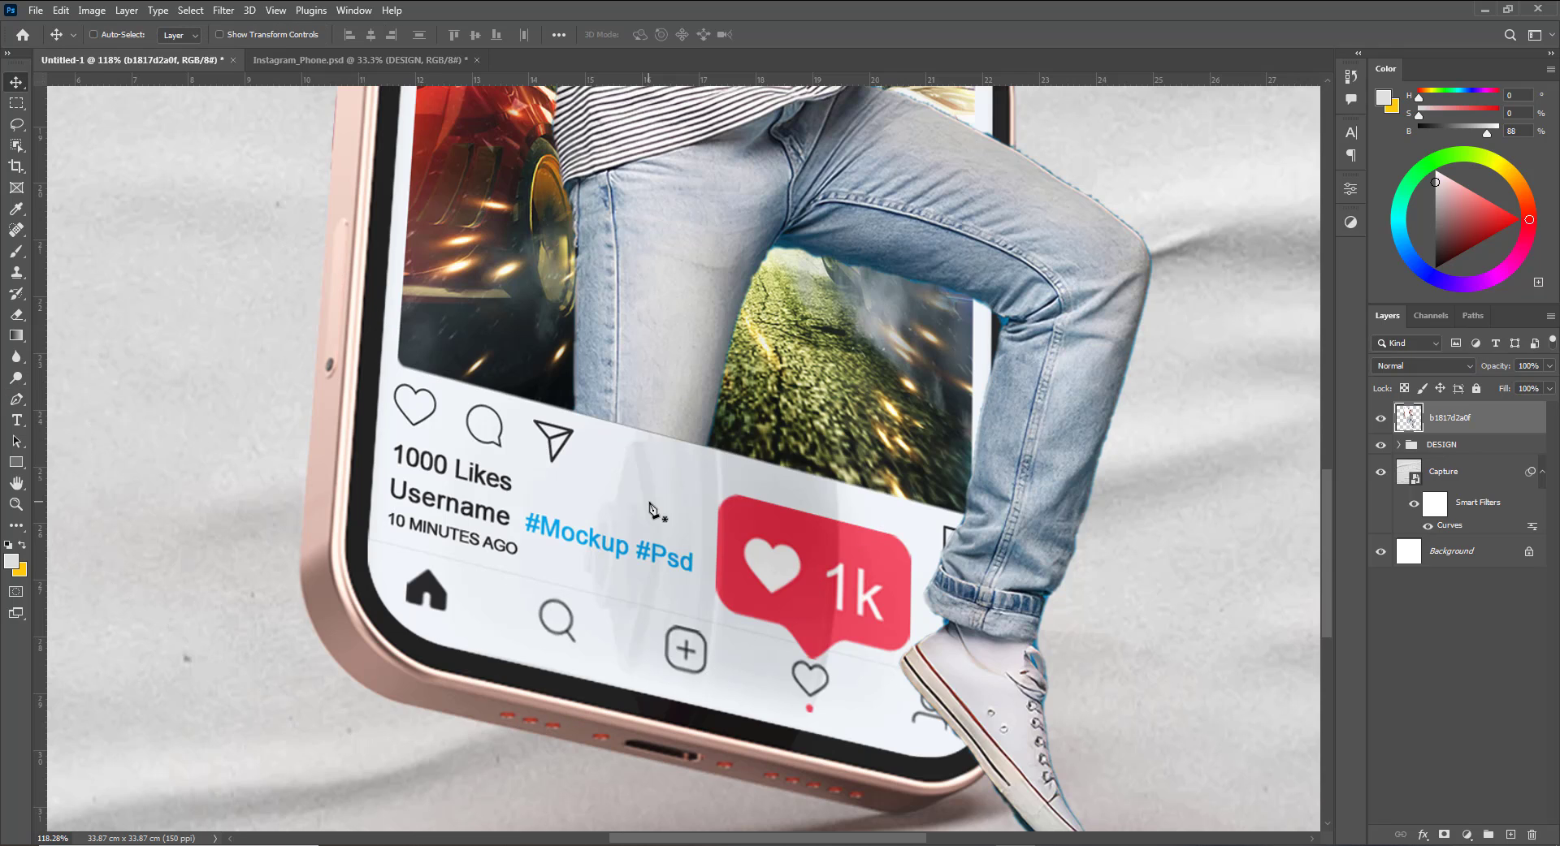
pyautogui.hotkey('ctrl', '0')
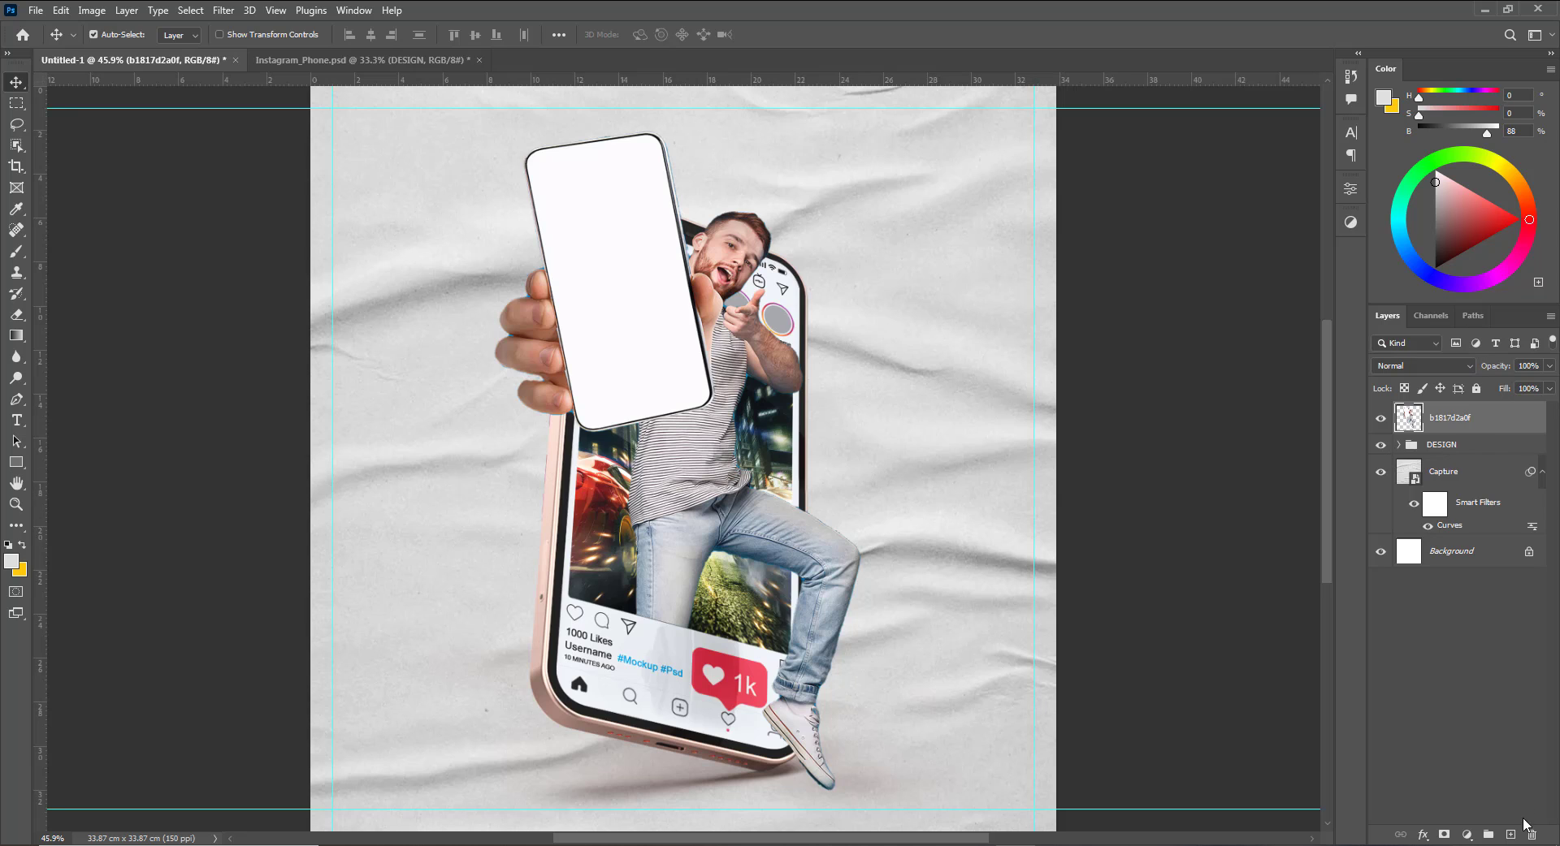
# Add a new layer above the man and turn it into a clipping mask on the man layer.
pyautogui.click(1511, 835)
pyautogui.rightClick(1467, 425)
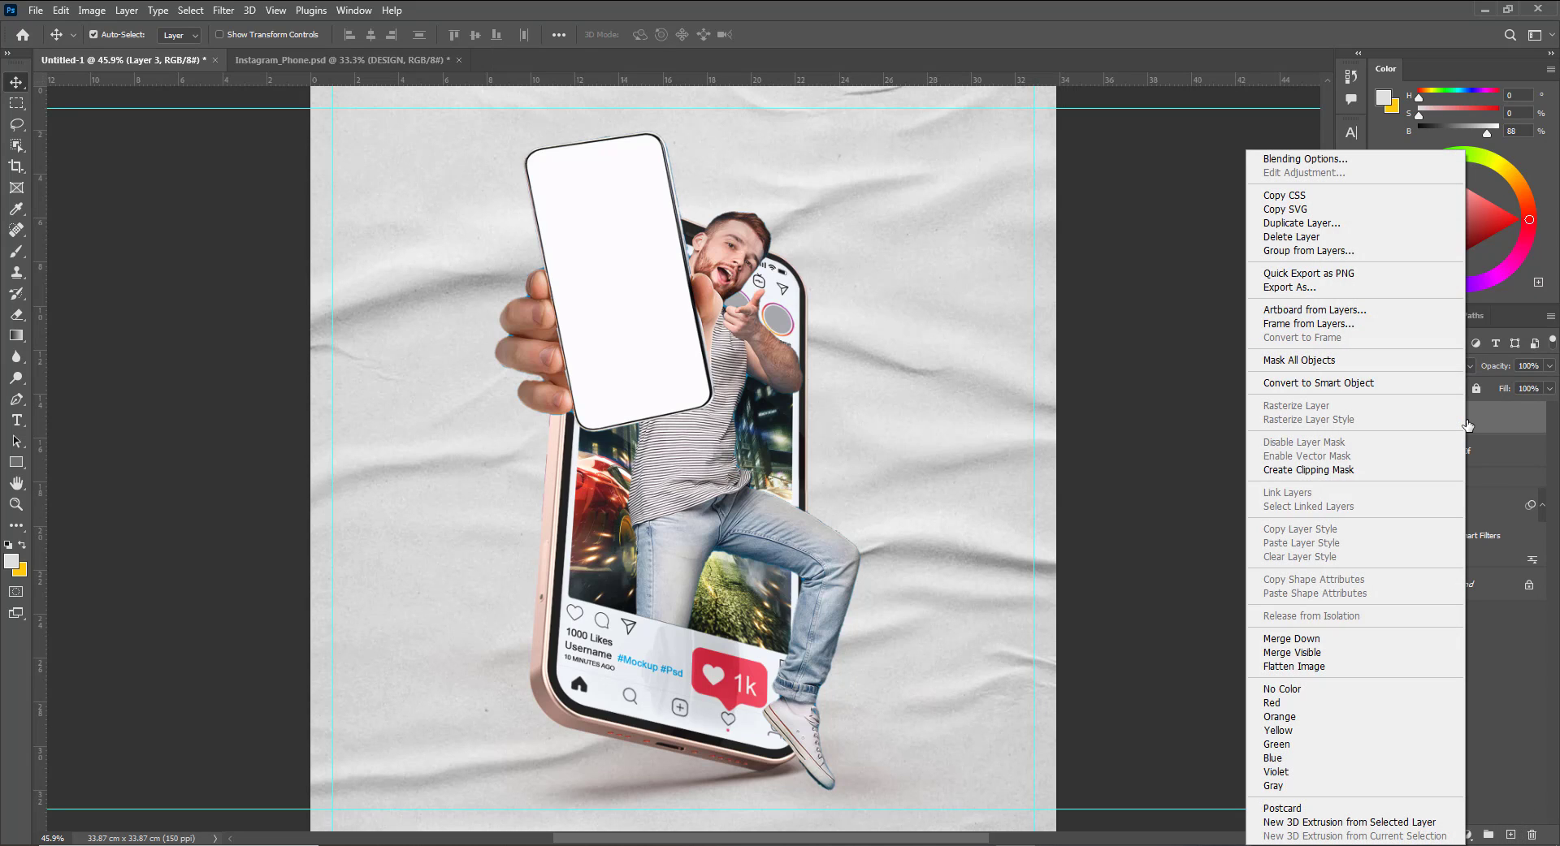
pyautogui.click(1363, 468)
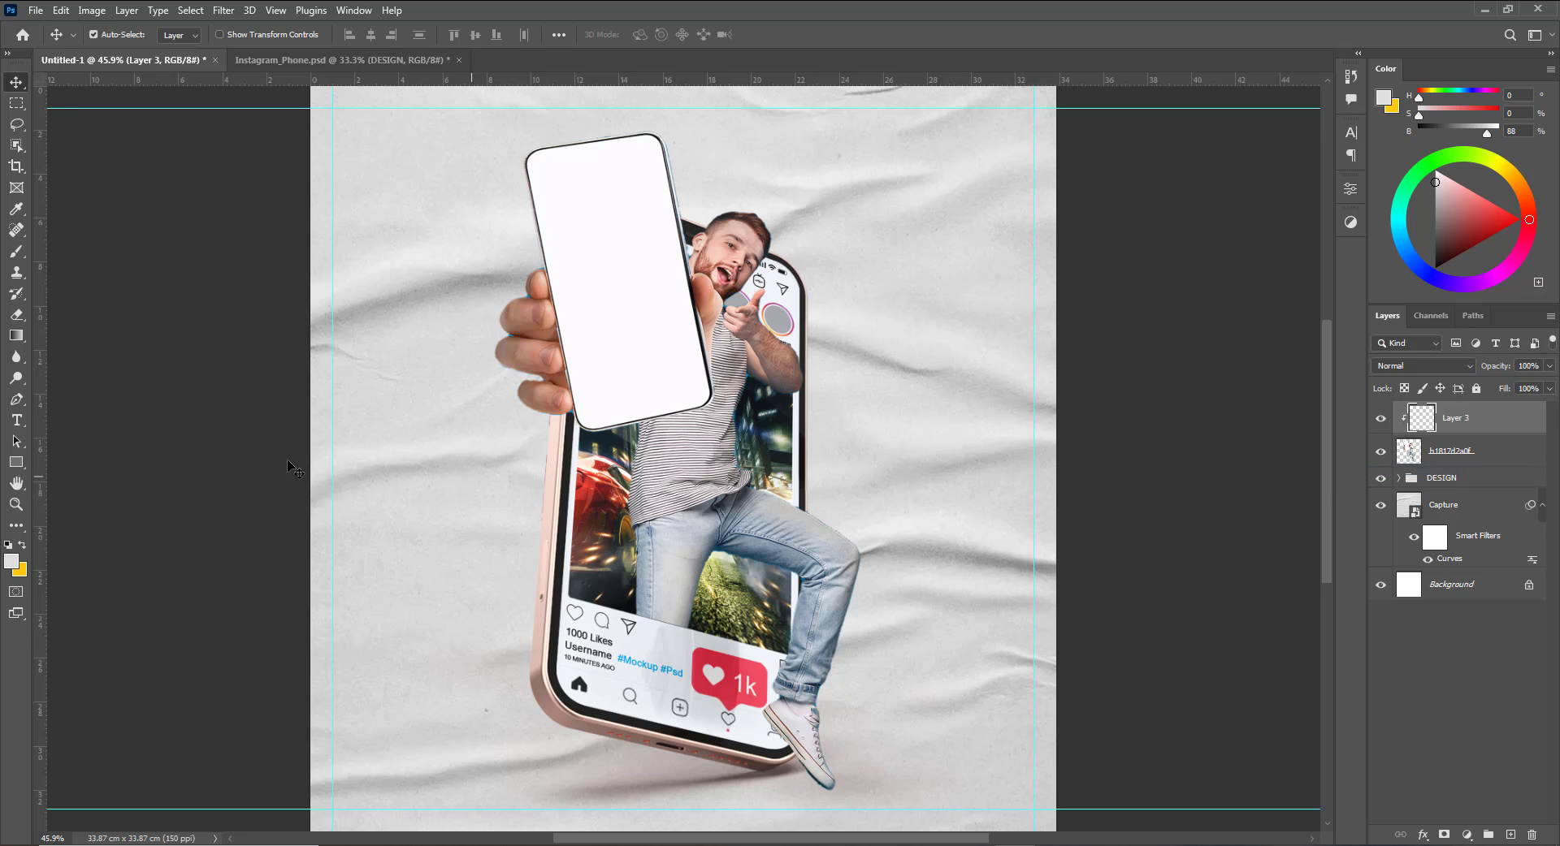
# Choose the Brush tool and set the foreground color to black (RGB 0, 0, 0).
pyautogui.click(17, 253)
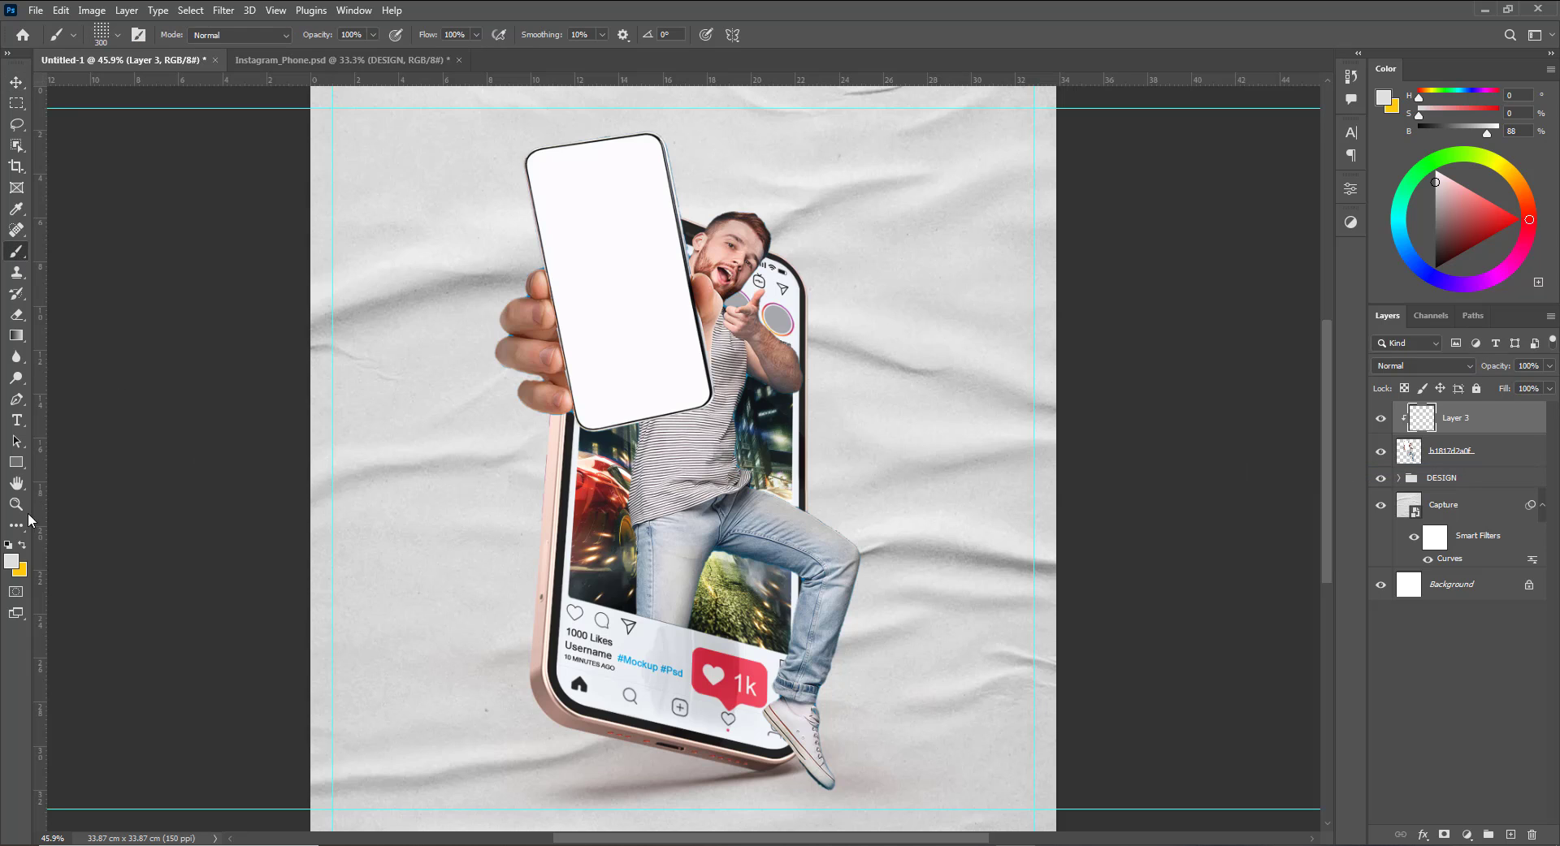
pyautogui.click(13, 565)
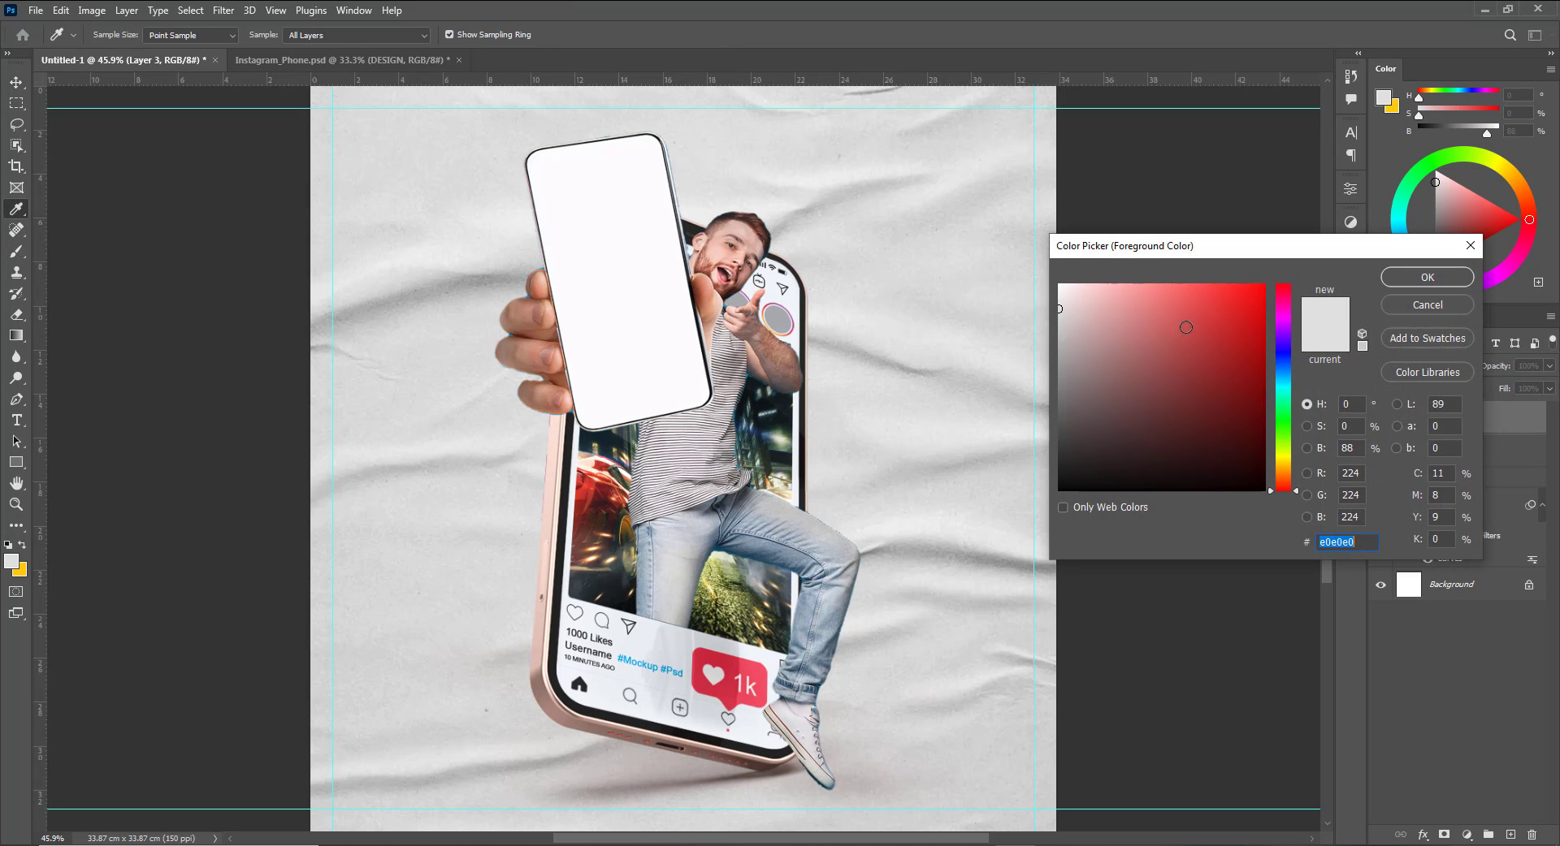
pyautogui.click(1354, 474)
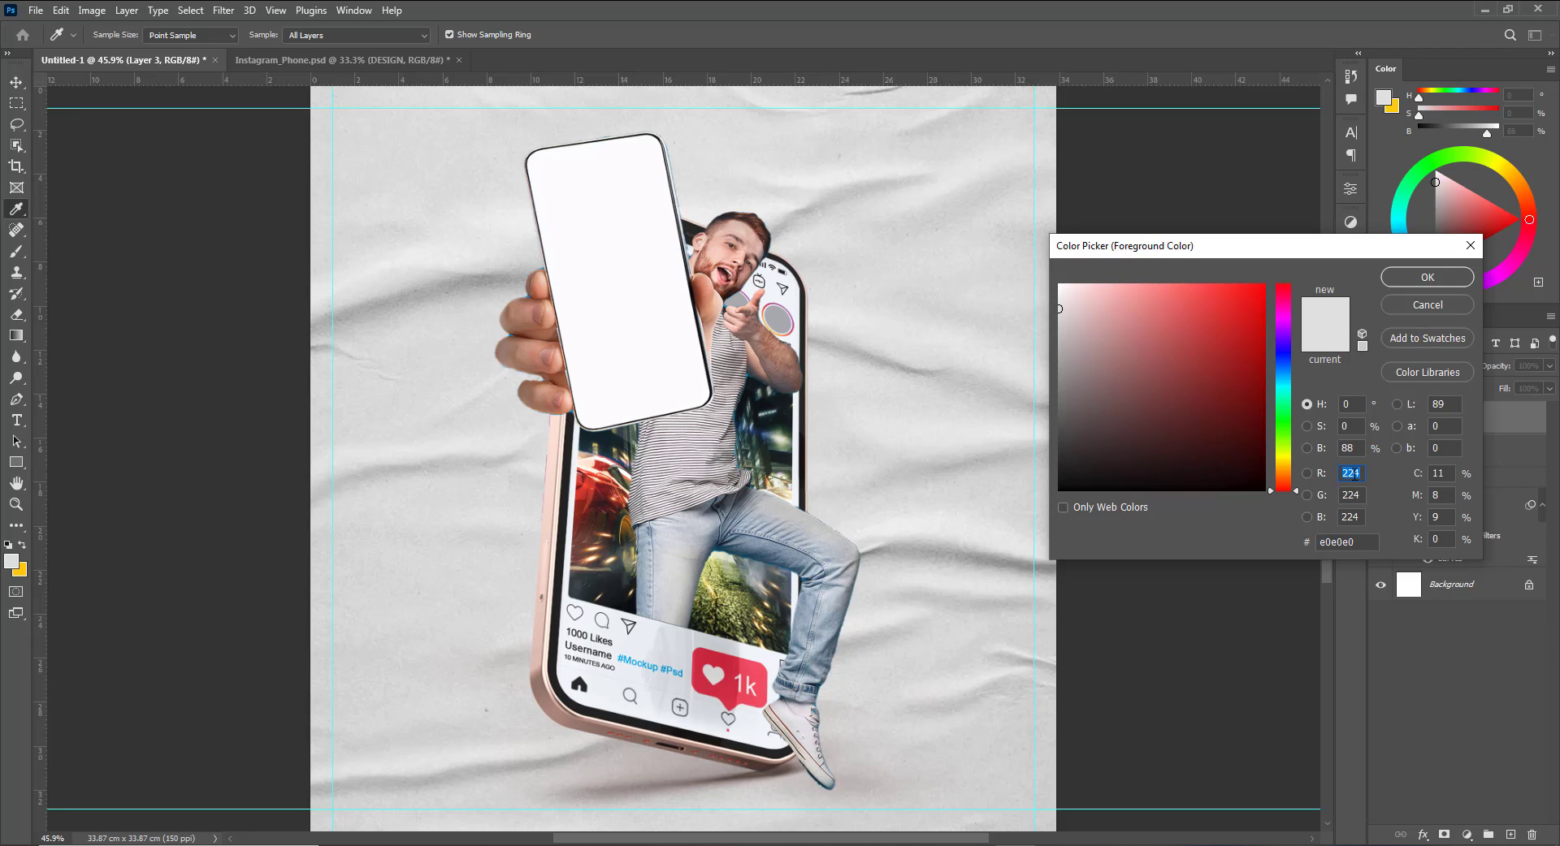
pyautogui.write('00')
pyautogui.press('Tab')
pyautogui.write('0')
pyautogui.press('Return')
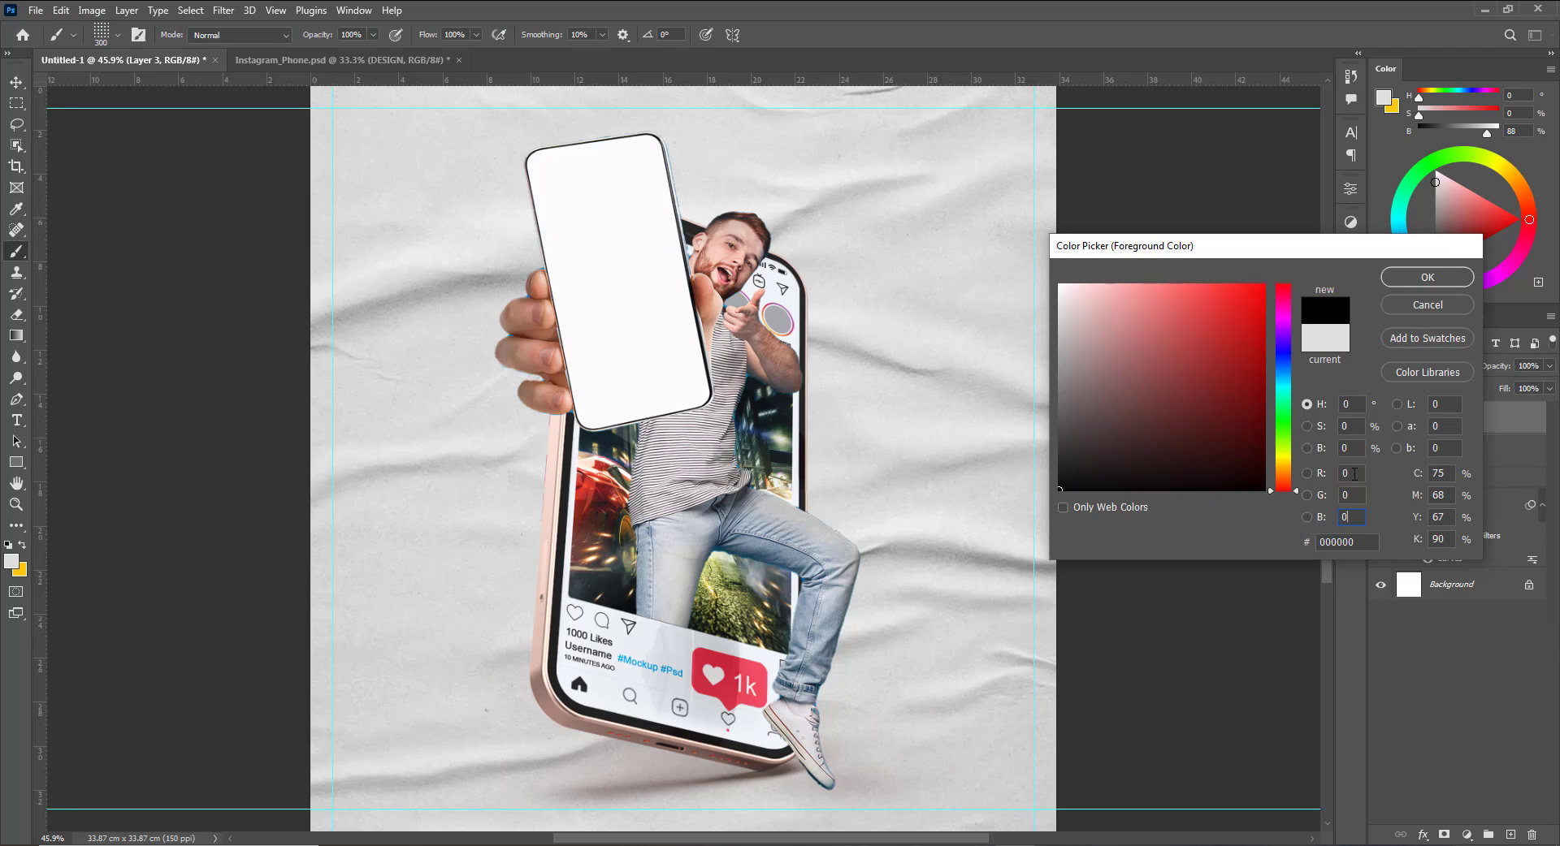
# Paint a shadow along the cut edge of the man's leg with the 300 px soft round brush at 0% hardness.
pyautogui.rightClick(754, 517)
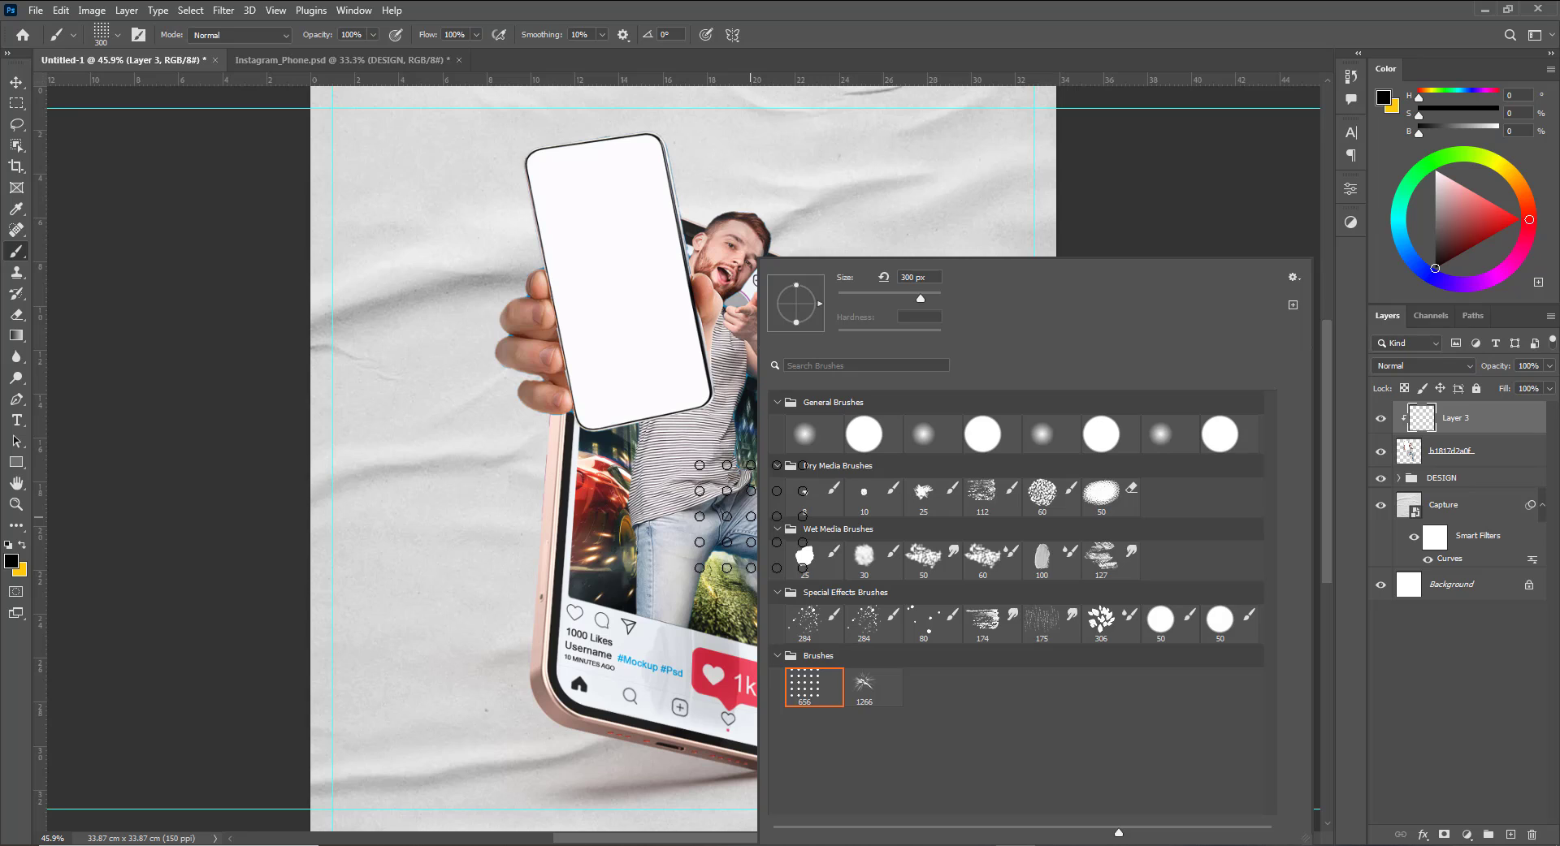
pyautogui.click(804, 439)
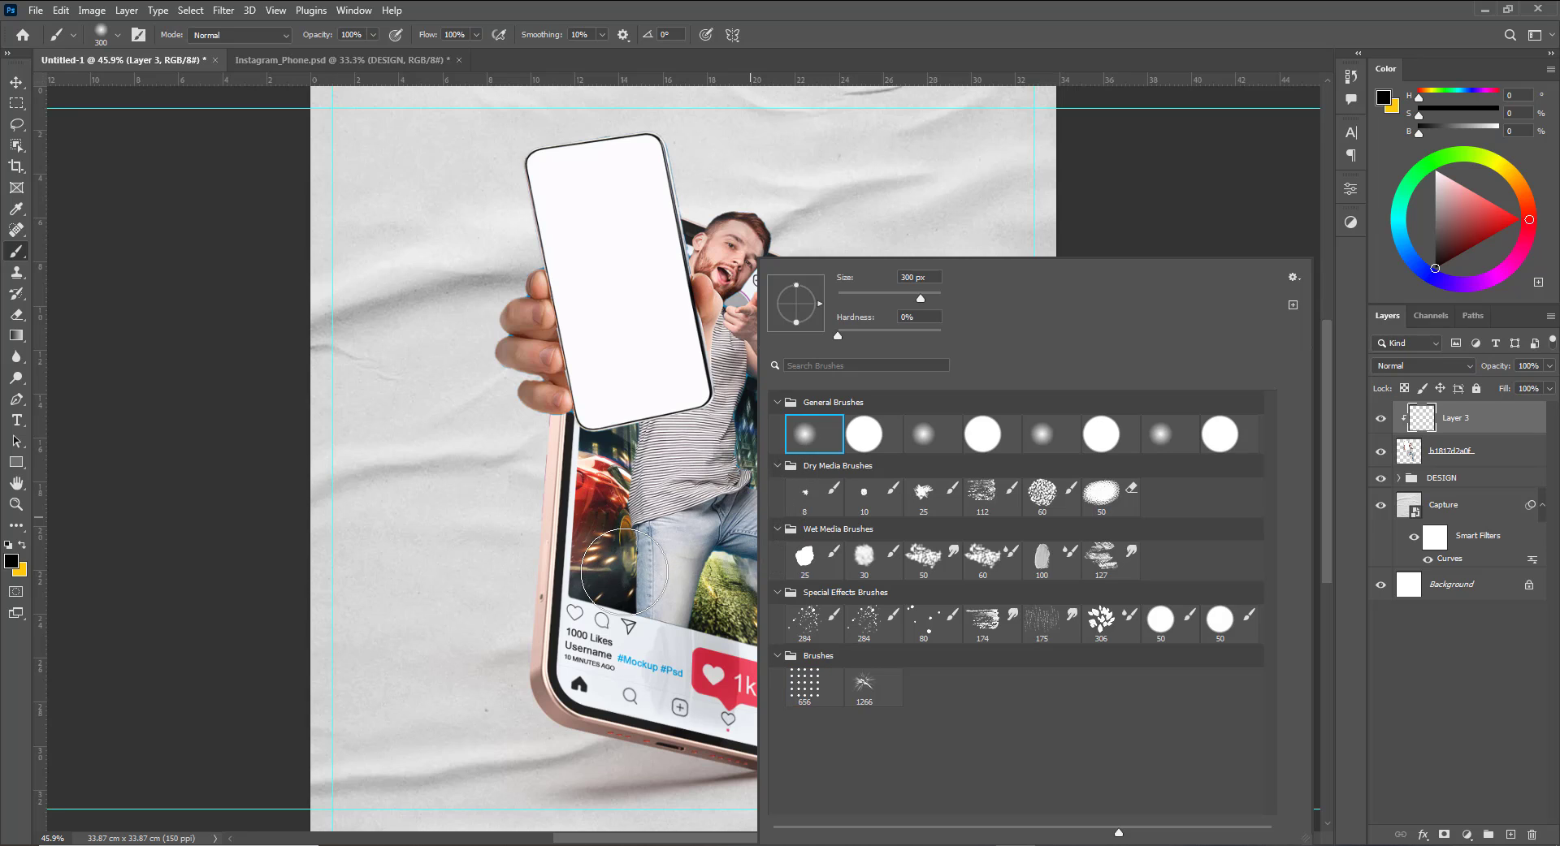
pyautogui.click(597, 682)
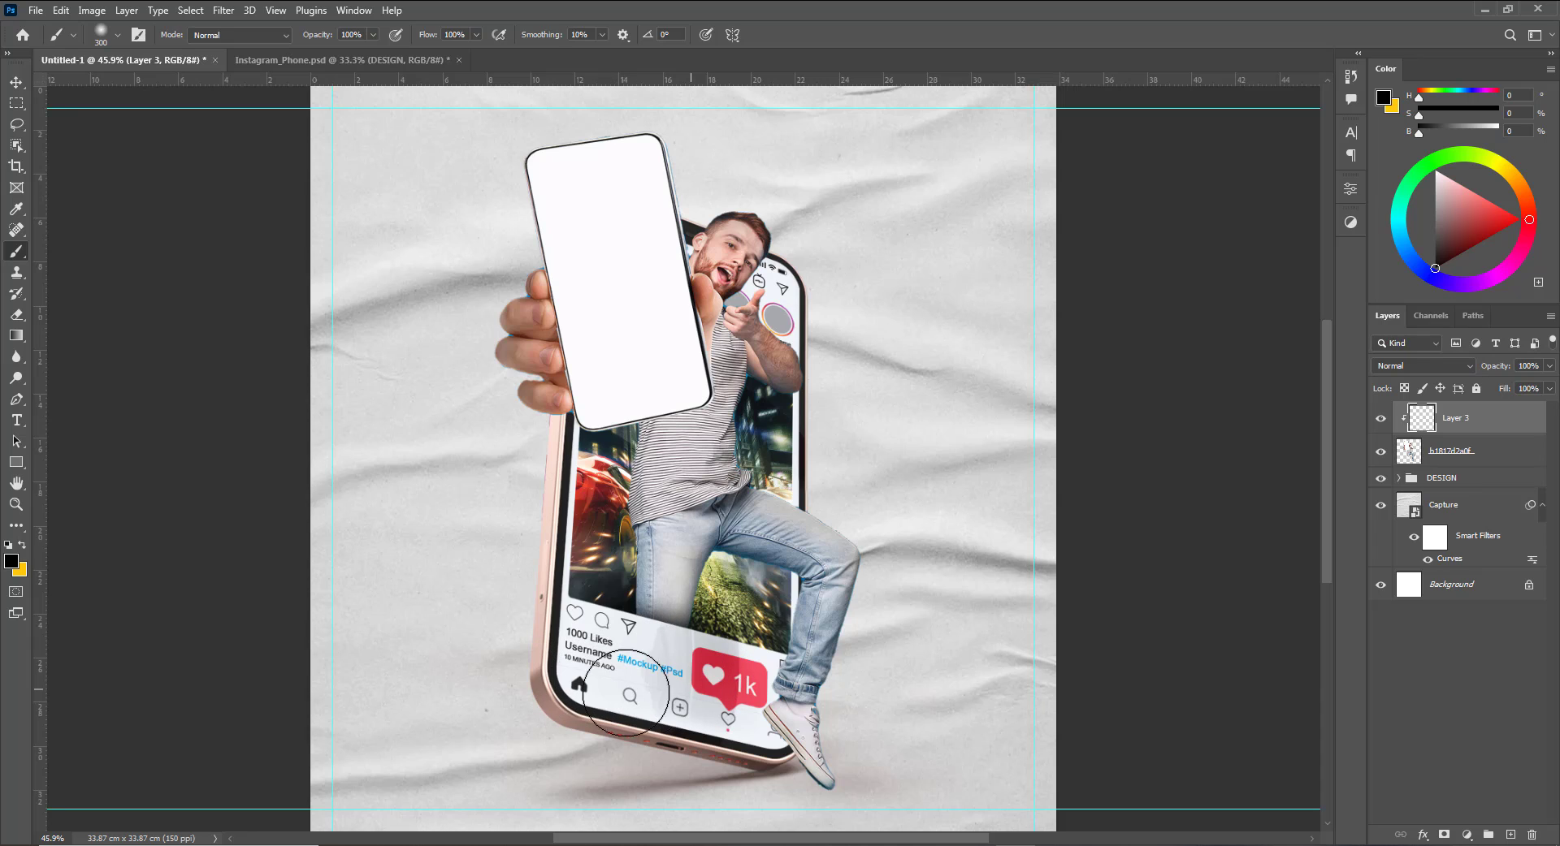
pyautogui.moveTo(705, 707)
pyautogui.mouseDown()
pyautogui.moveTo(665, 708)
pyautogui.moveTo(659, 691)
pyautogui.moveTo(687, 679)
pyautogui.moveTo(642, 687)
pyautogui.mouseUp()
# Stretch the painted shadow slightly upward so it covers more of the cut leg.
pyautogui.hotkey('ctrl', 't')
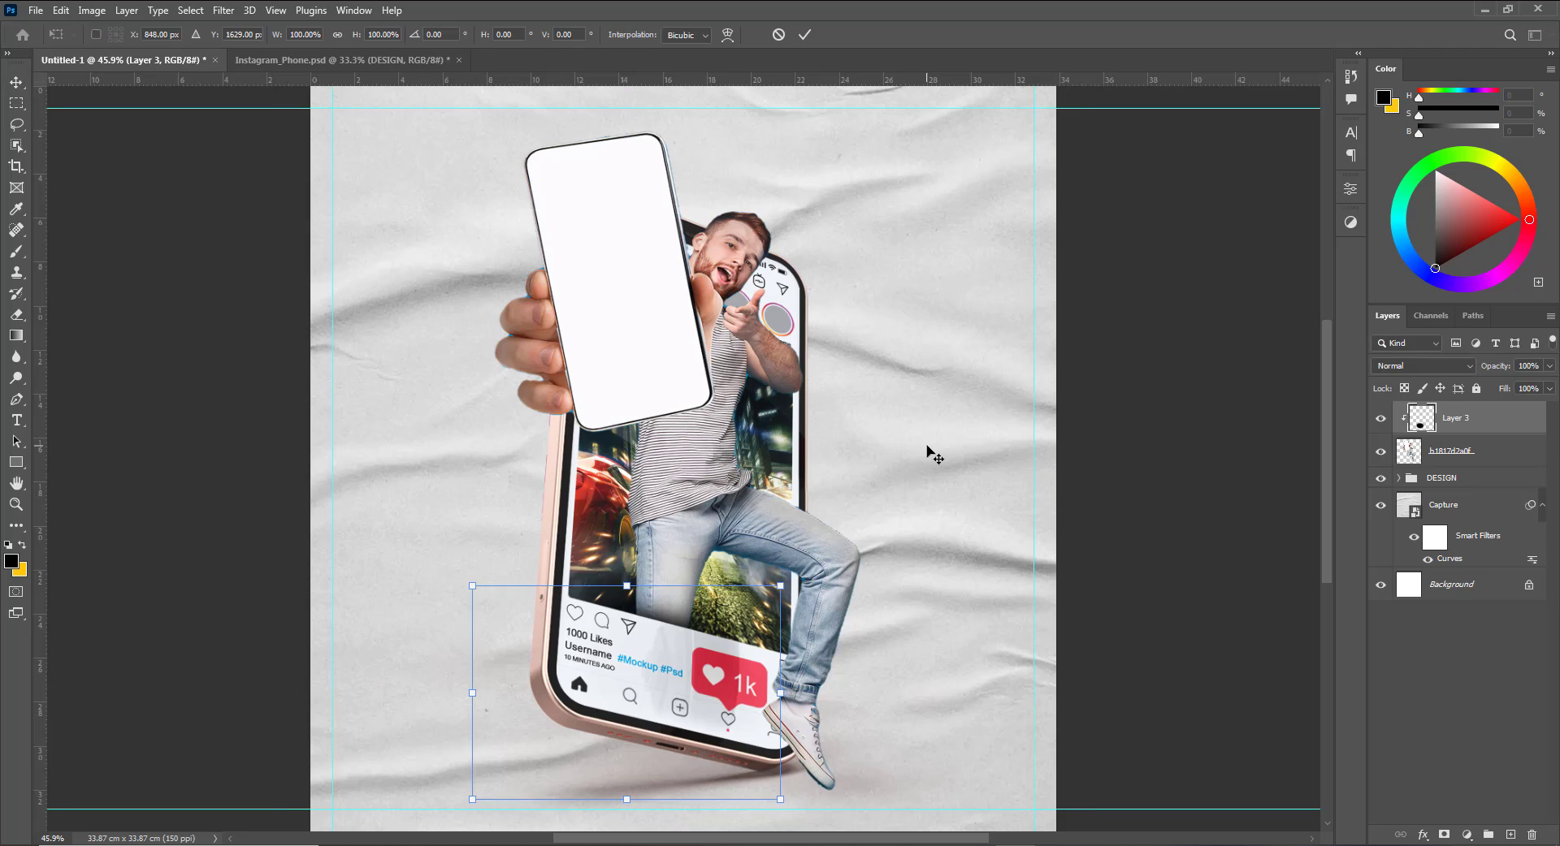
pyautogui.moveTo(625, 583); pyautogui.dragTo(628, 569)
pyautogui.press('Return')
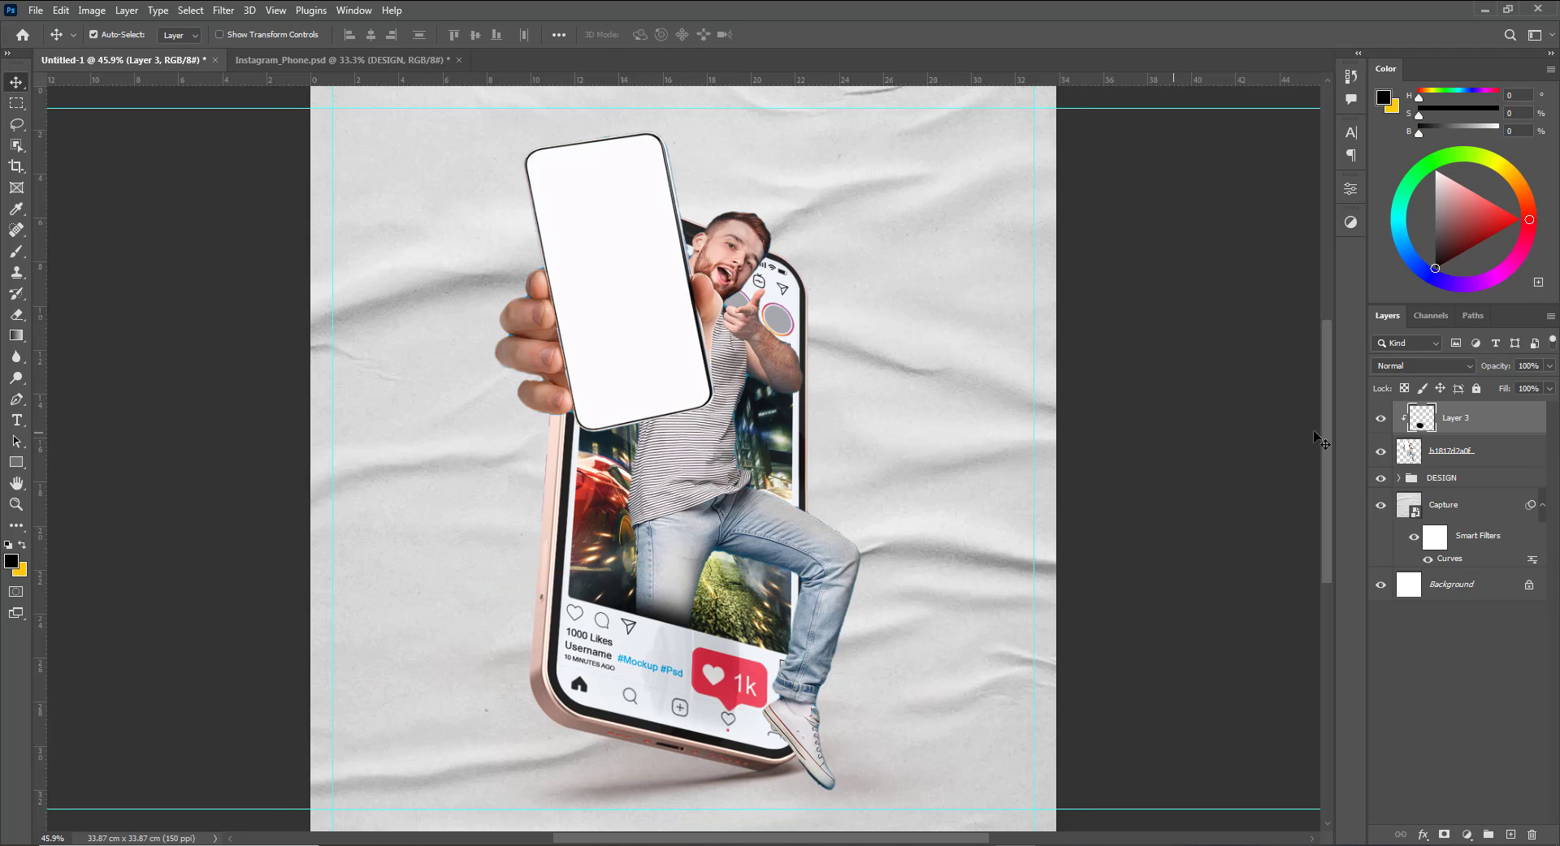
# Set the shadow layer's blend mode to Multiply and its opacity to 80%.
pyautogui.click(1449, 367)
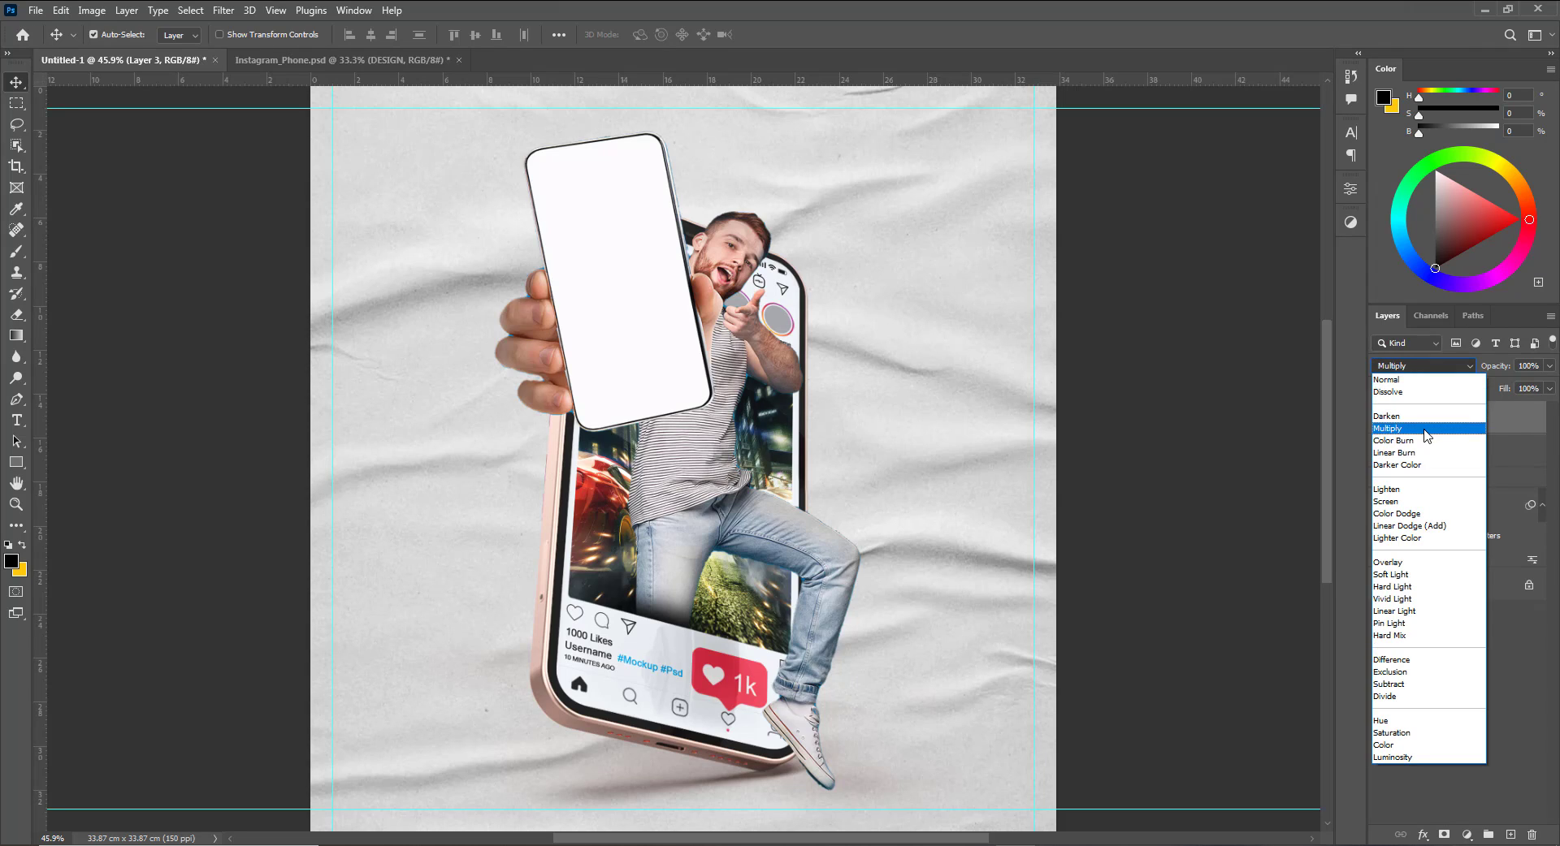
pyautogui.click(1427, 429)
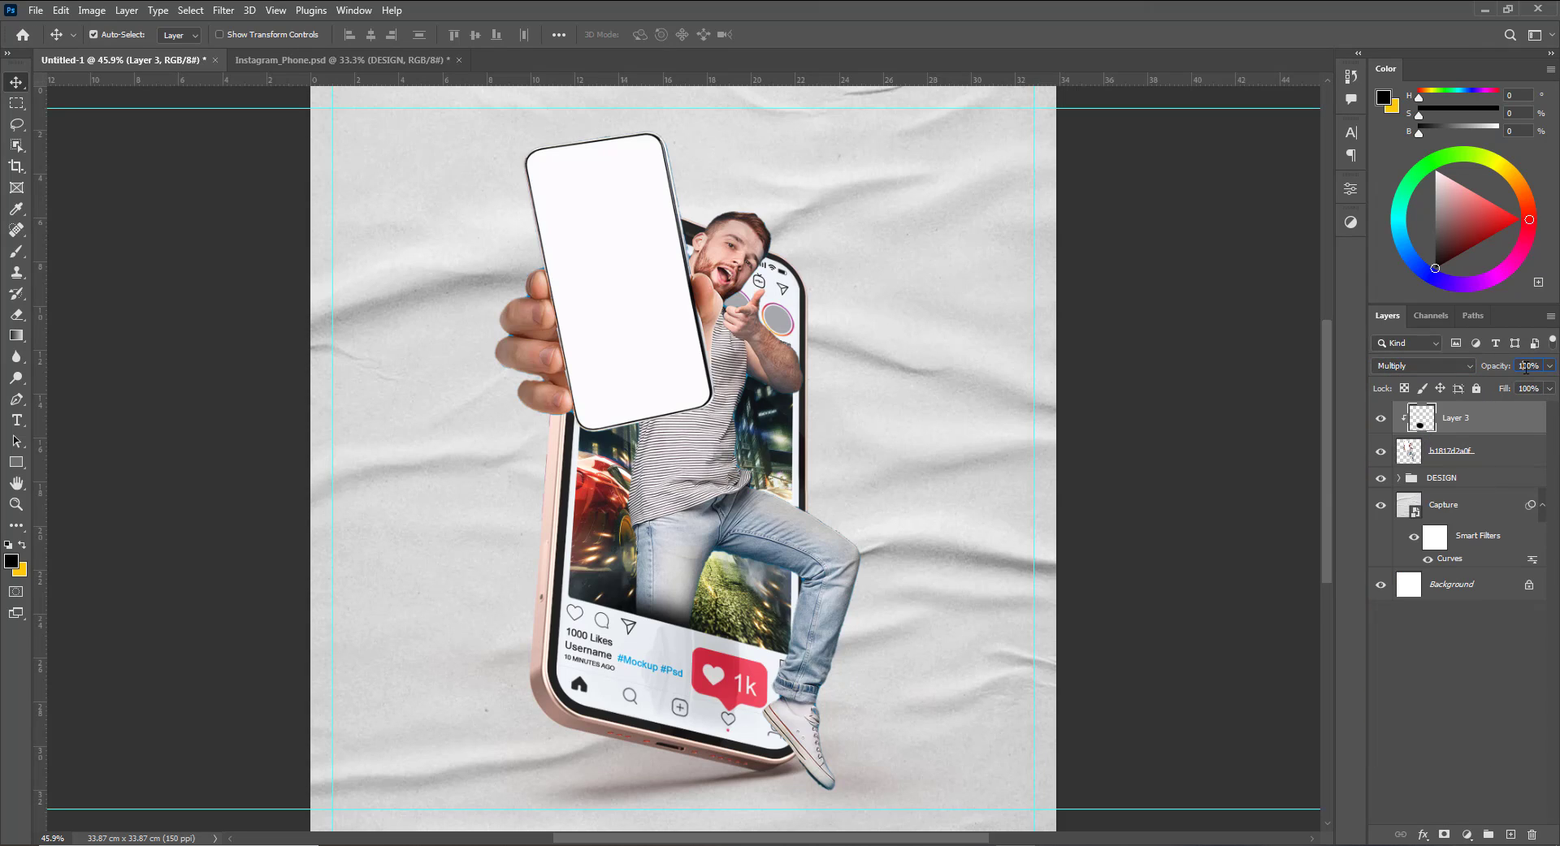
pyautogui.write('90')
pyautogui.write('80')
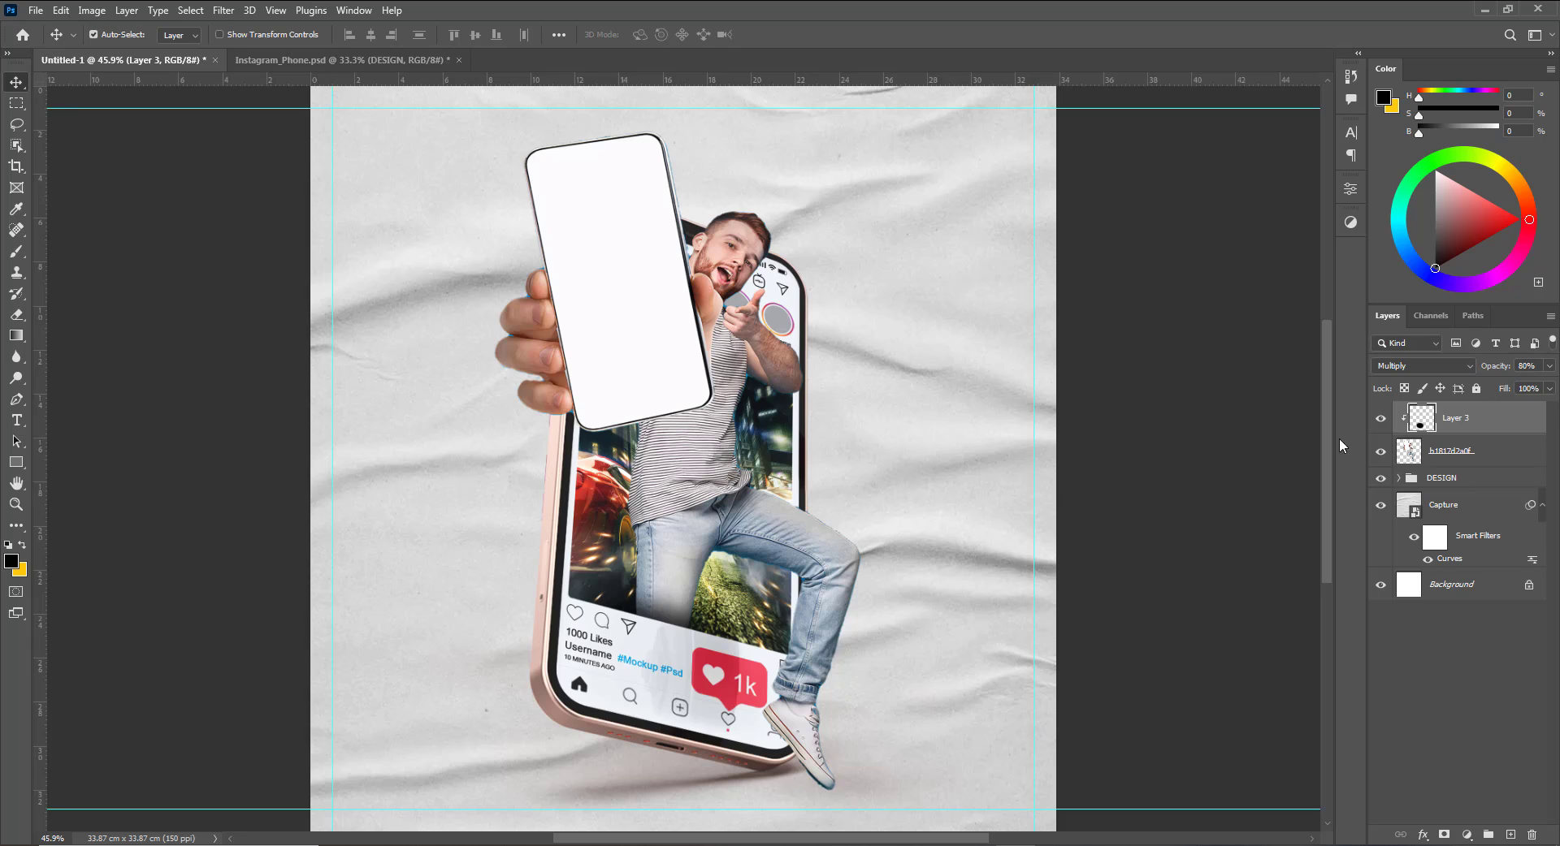
# Apply a Curves adjustment to the cut-out man's layer, lowering shadows from input 65 to output 43 and setting input 190 to output 187.
pyautogui.click(704, 478)
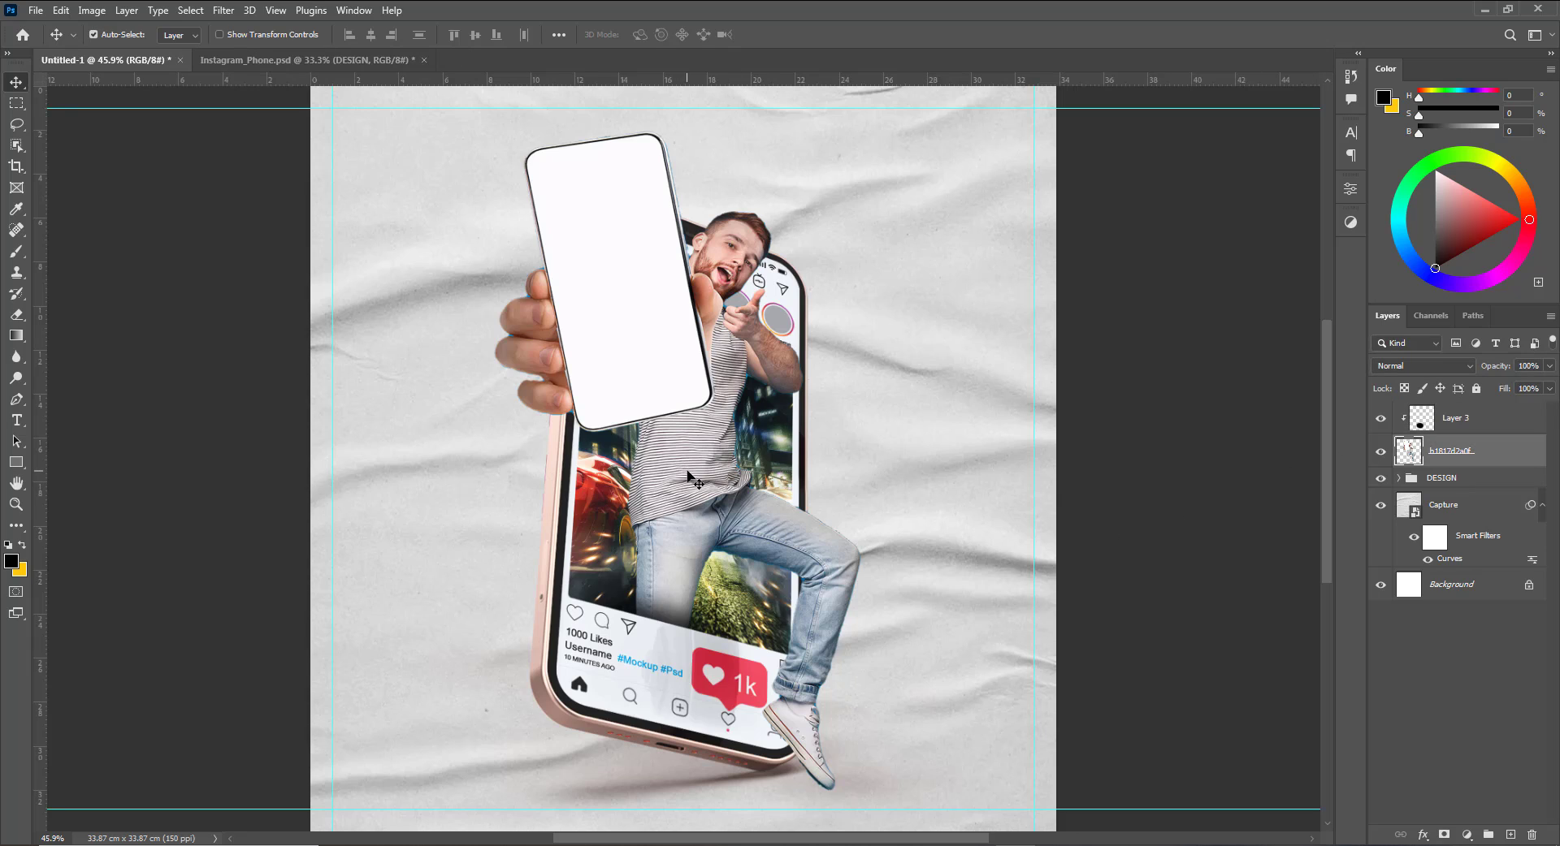
pyautogui.click(92, 10)
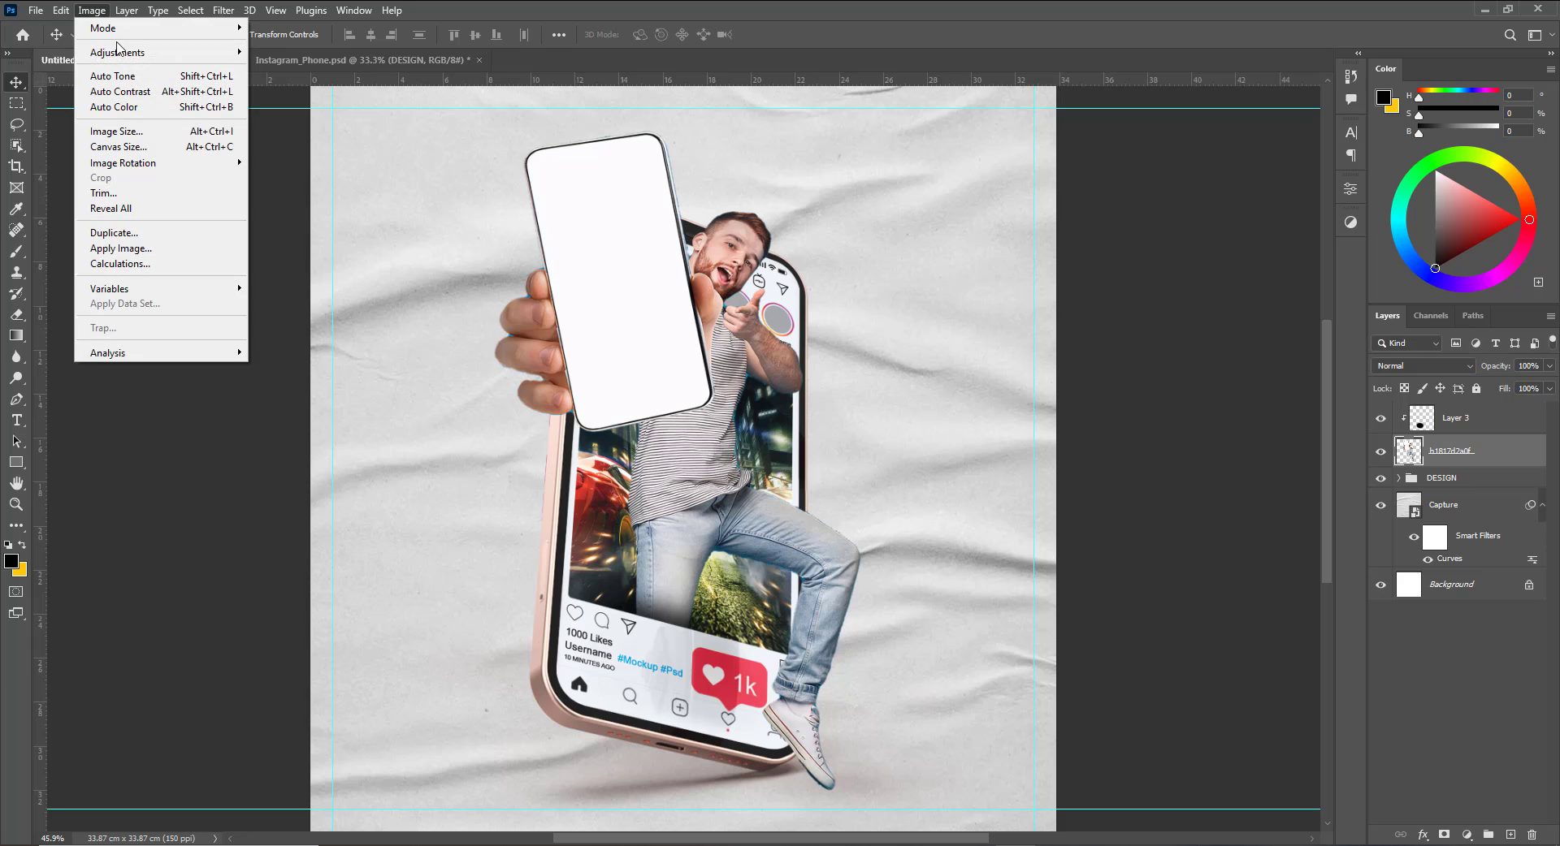
pyautogui.moveTo(123, 55)
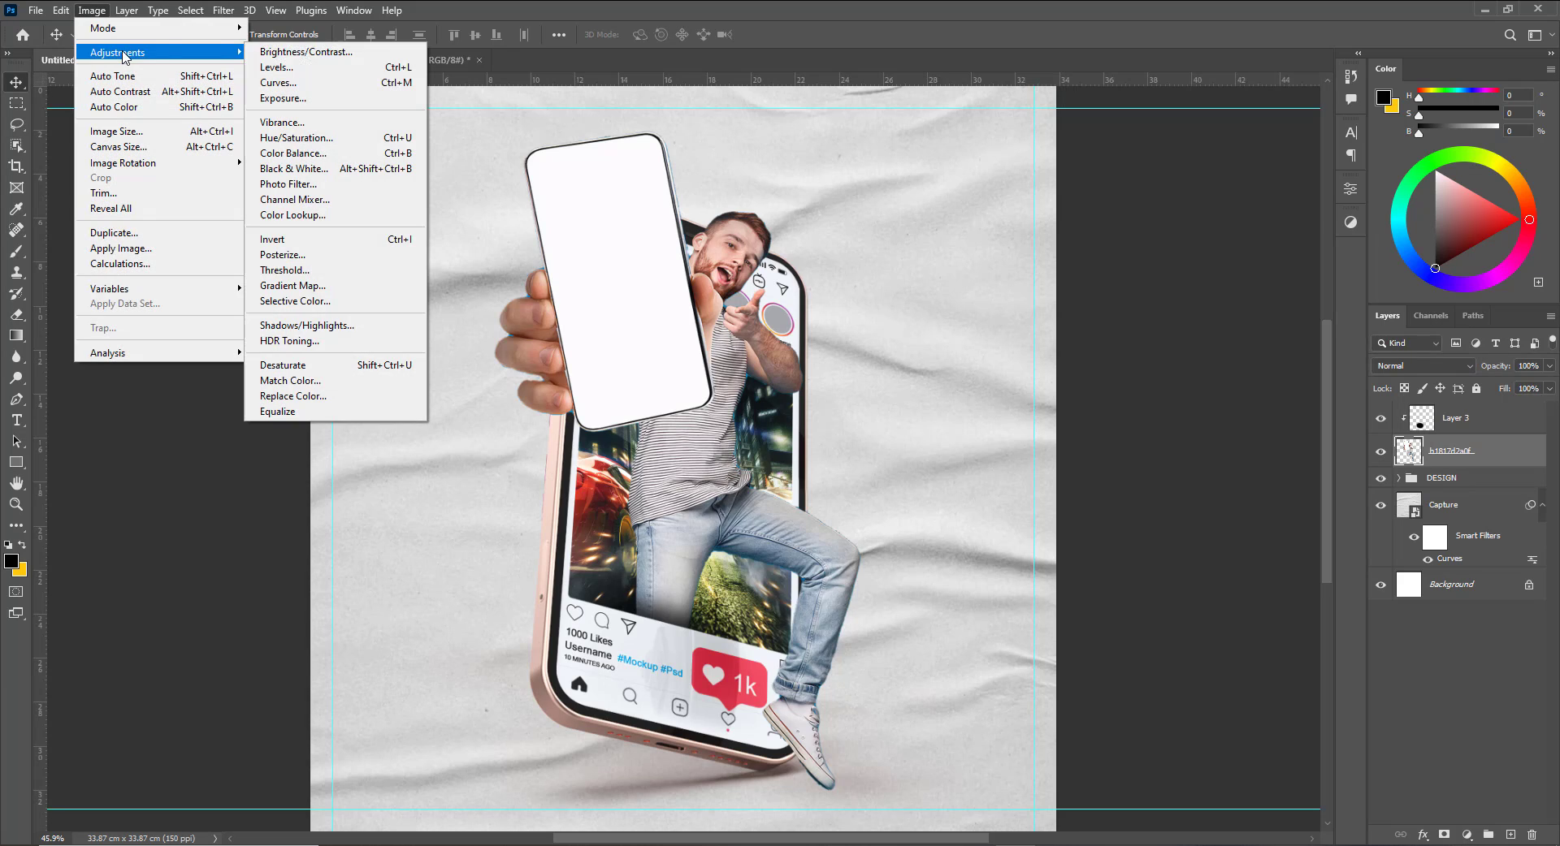
pyautogui.click(320, 82)
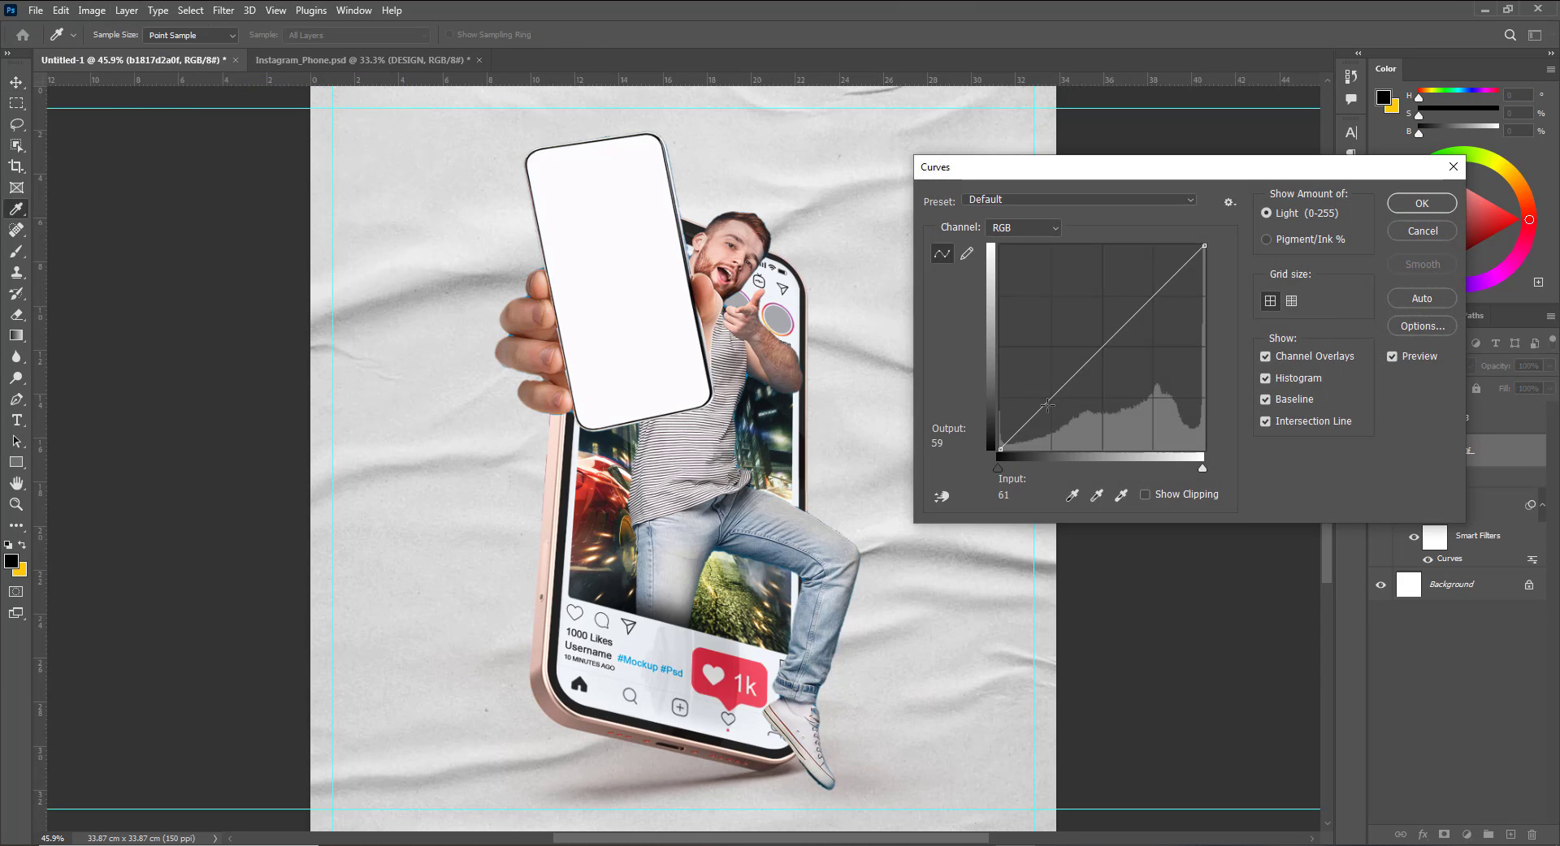
pyautogui.moveTo(1049, 399); pyautogui.dragTo(1052, 415)
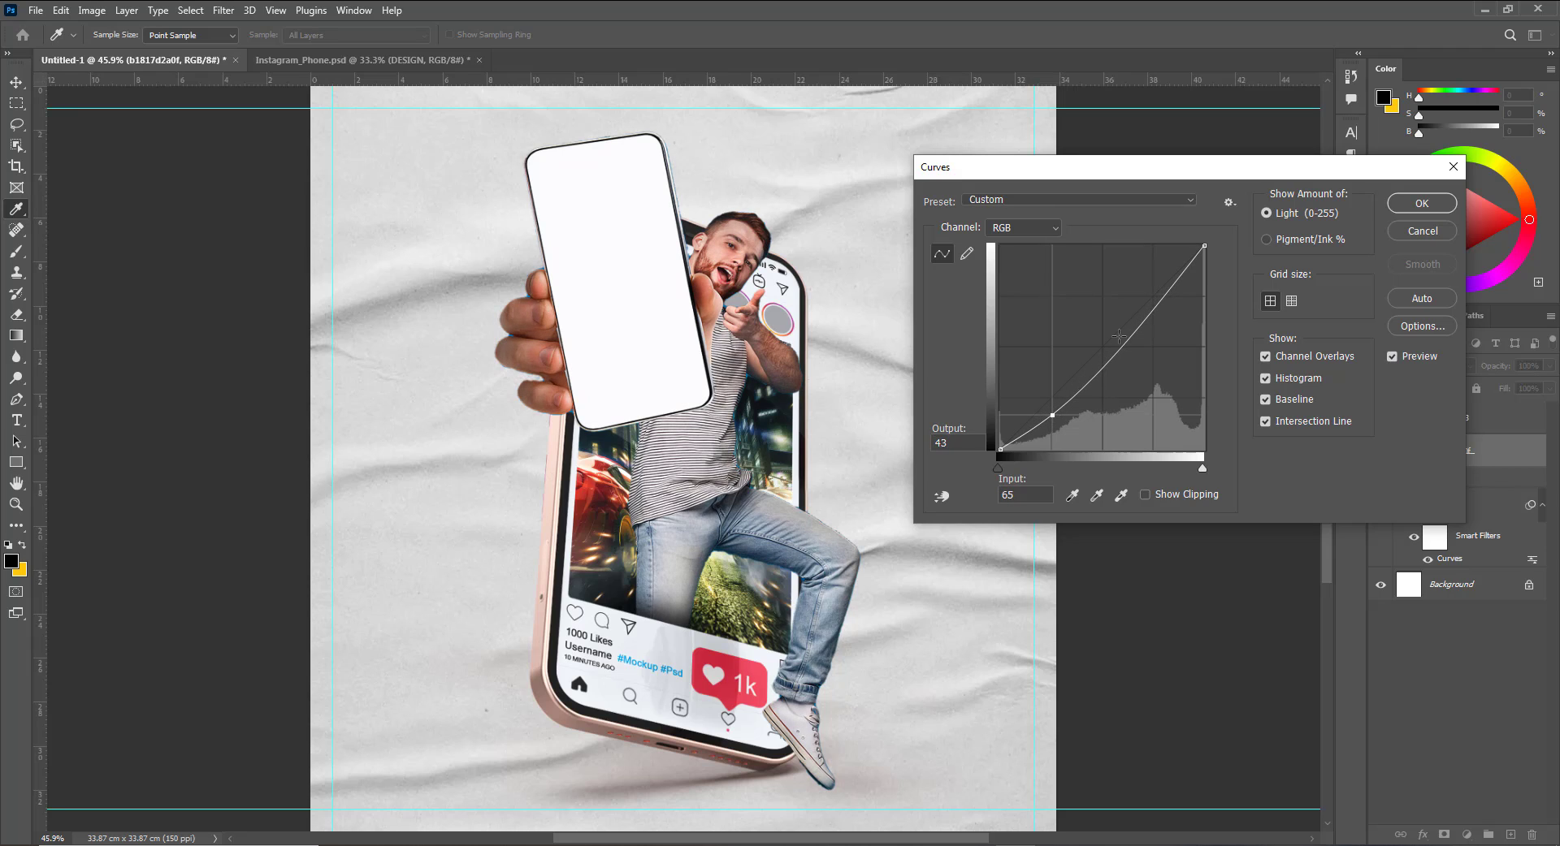
pyautogui.moveTo(1156, 306); pyautogui.dragTo(1151, 299)
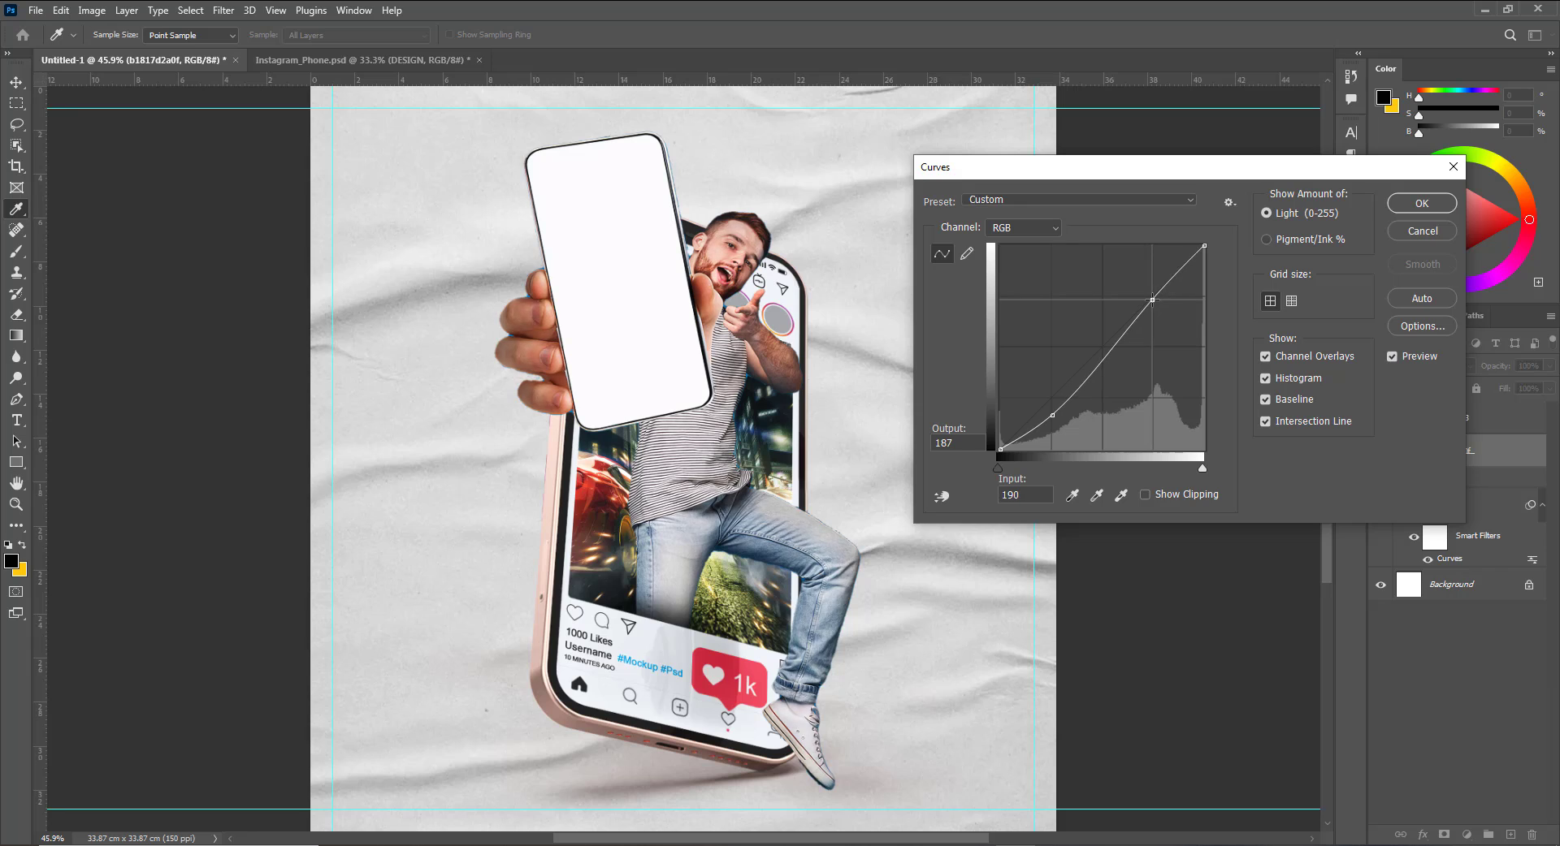
pyautogui.click(1422, 205)
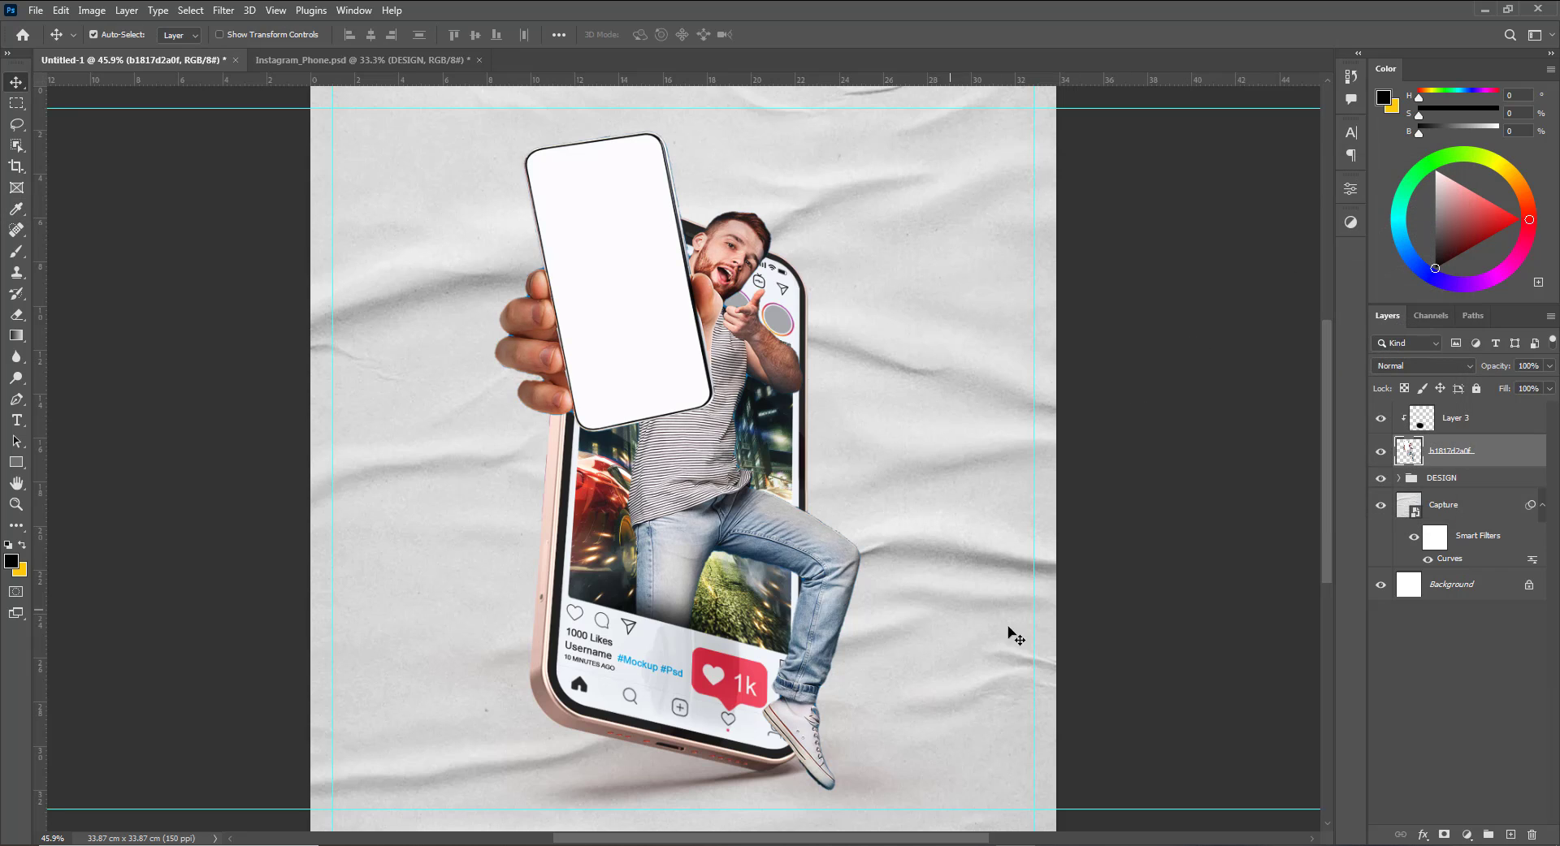
# On a new layer above the DESIGN group, paint a flattened black shadow under the shoe tip with the 300 px soft round brush.
pyautogui.click(1453, 483)
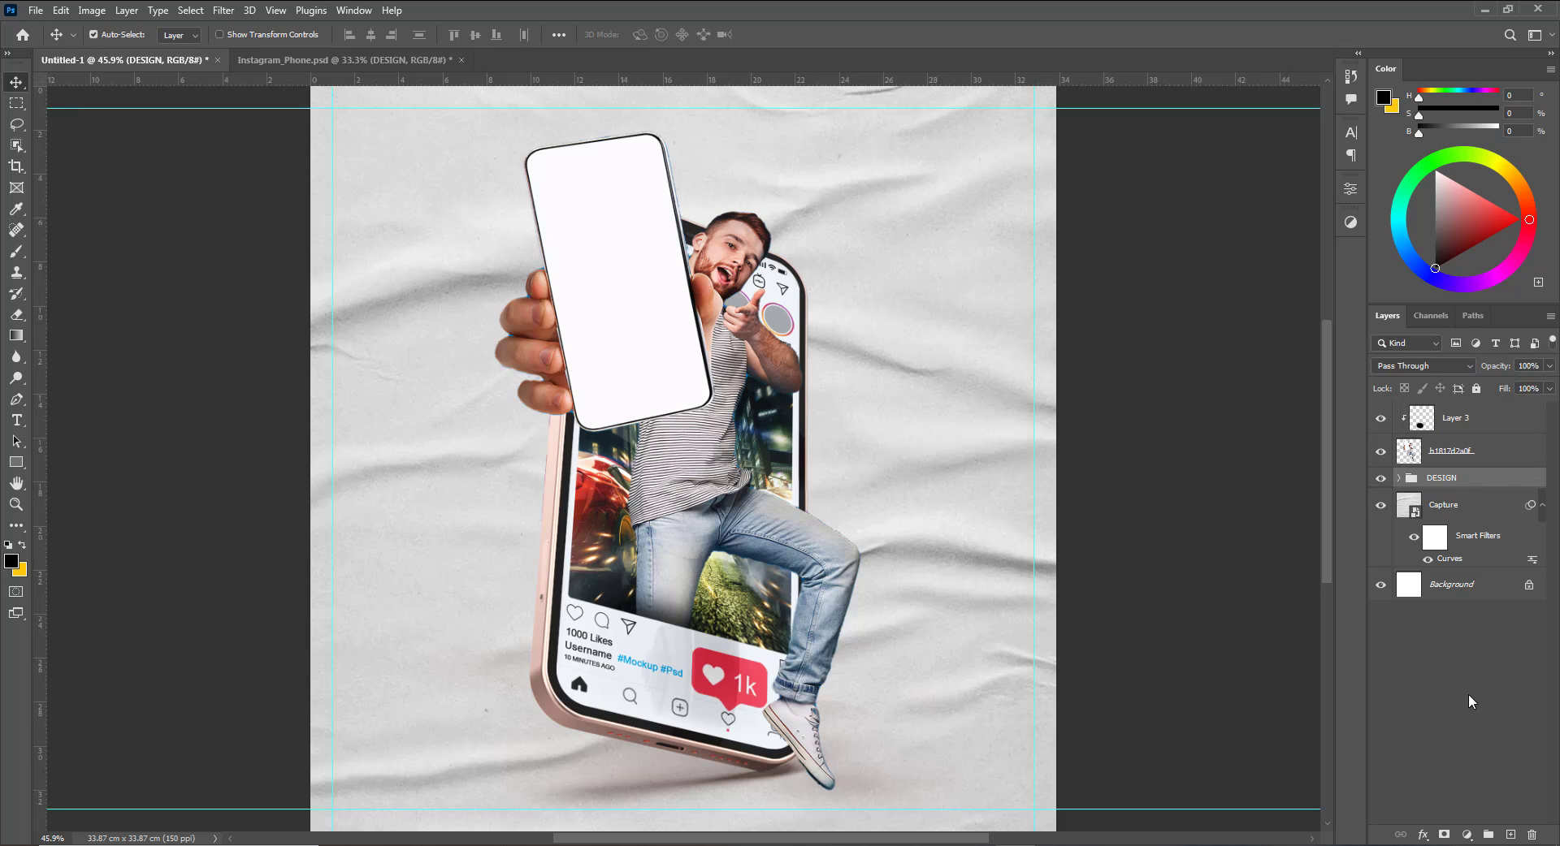
pyautogui.click(1510, 834)
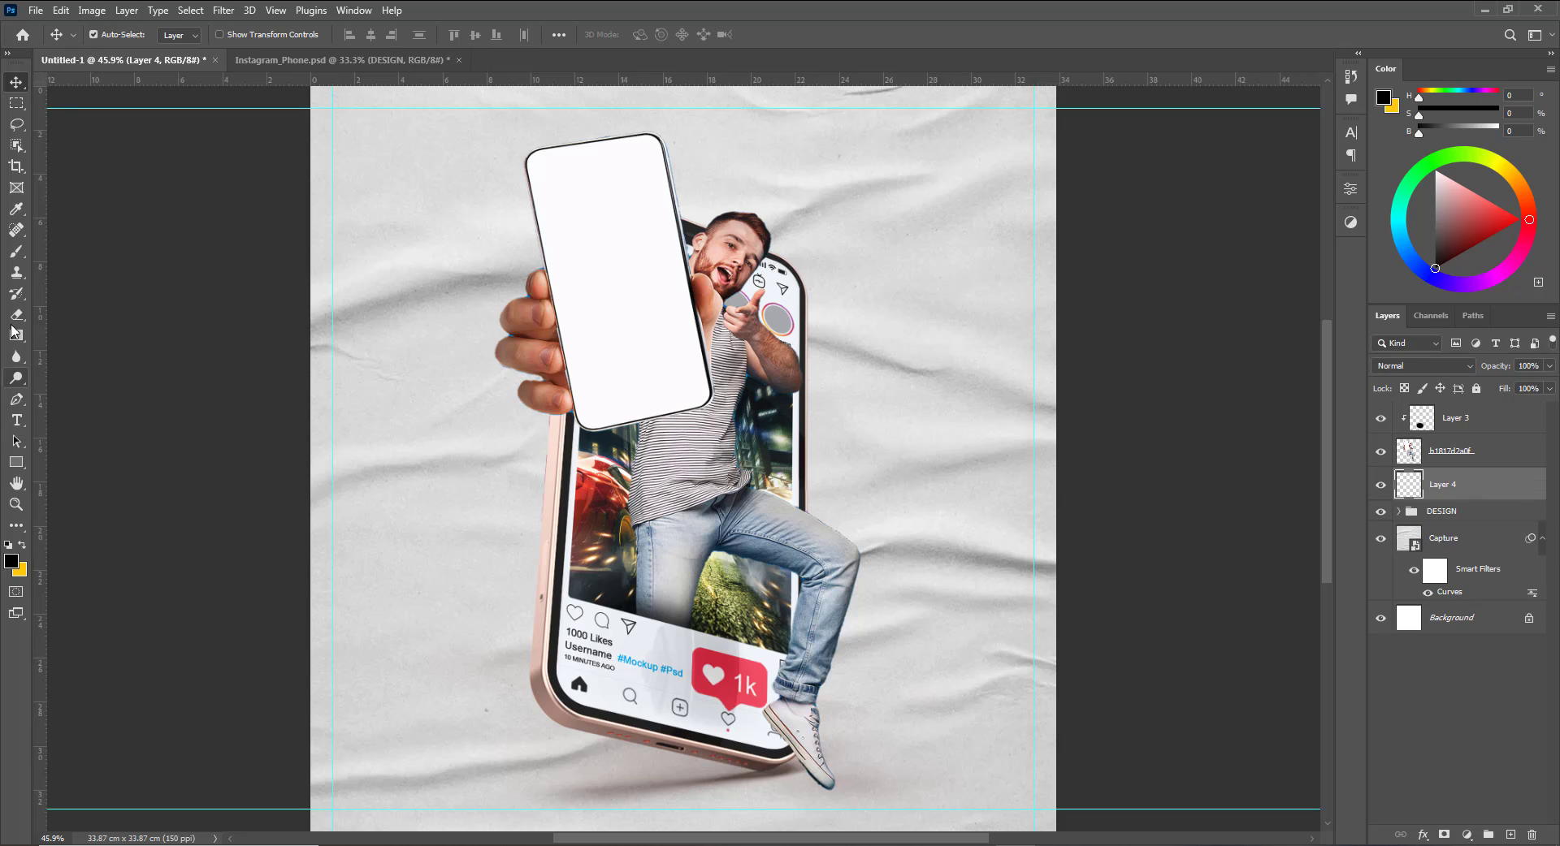
pyautogui.click(16, 251)
pyautogui.rightClick(814, 408)
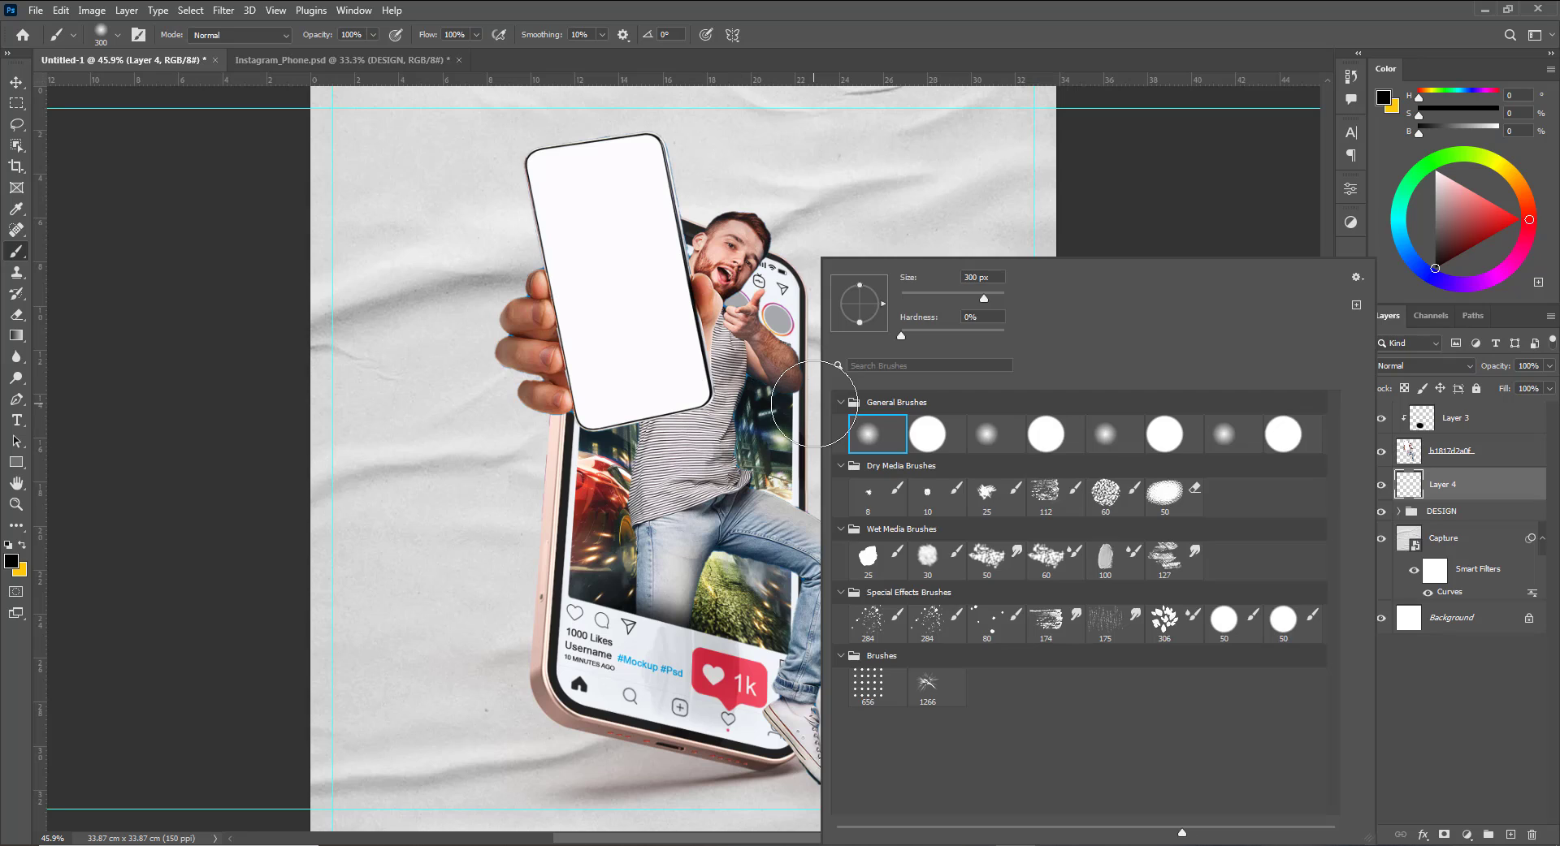
pyautogui.moveTo(860, 288); pyautogui.dragTo(860, 301)
pyautogui.click(922, 41)
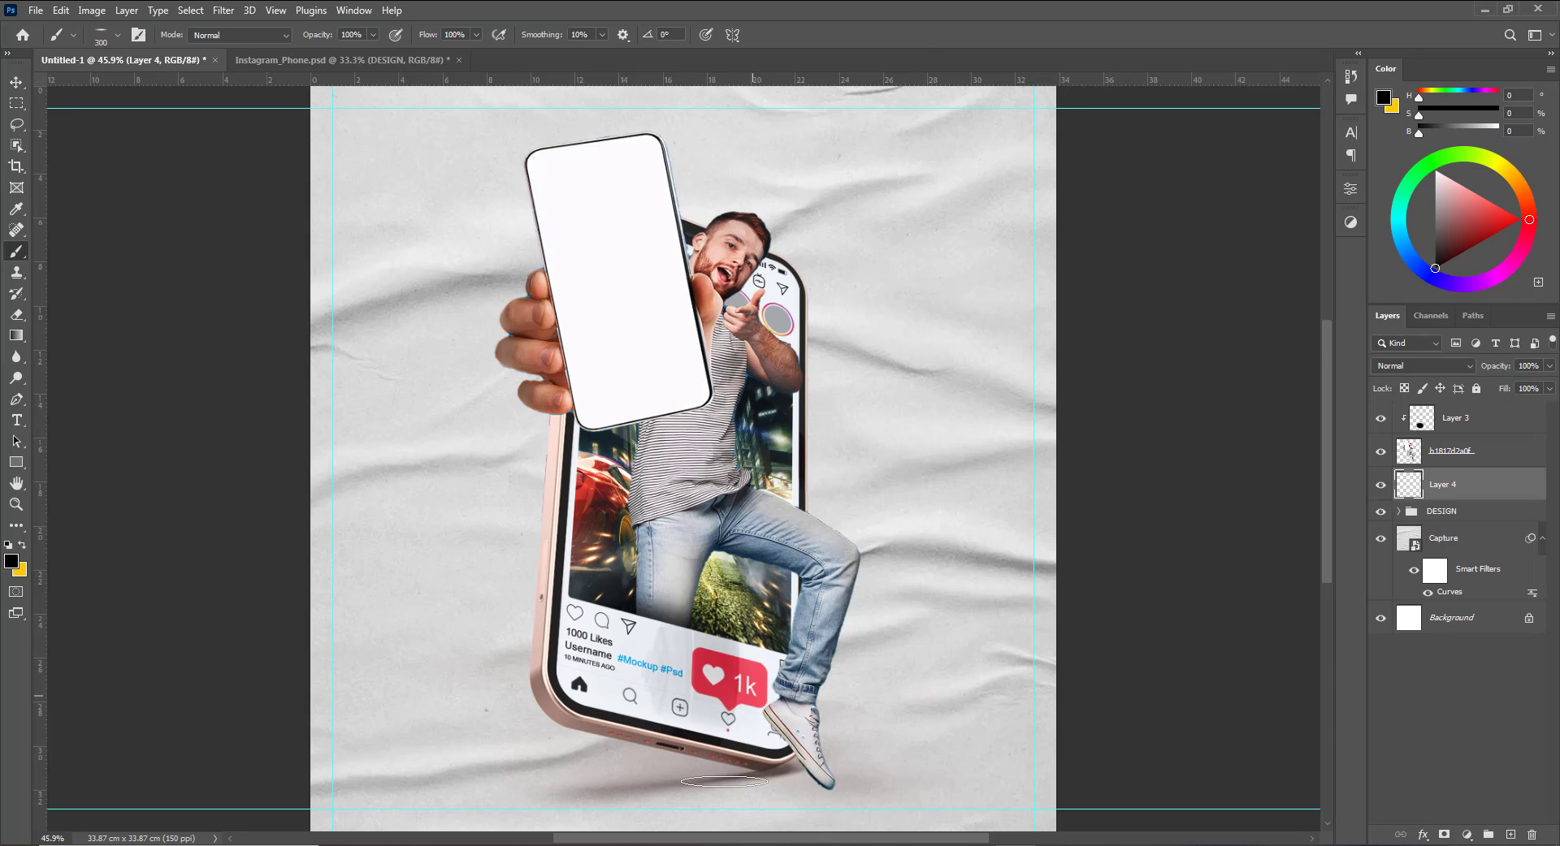
pyautogui.scroll(5, 815, 800)
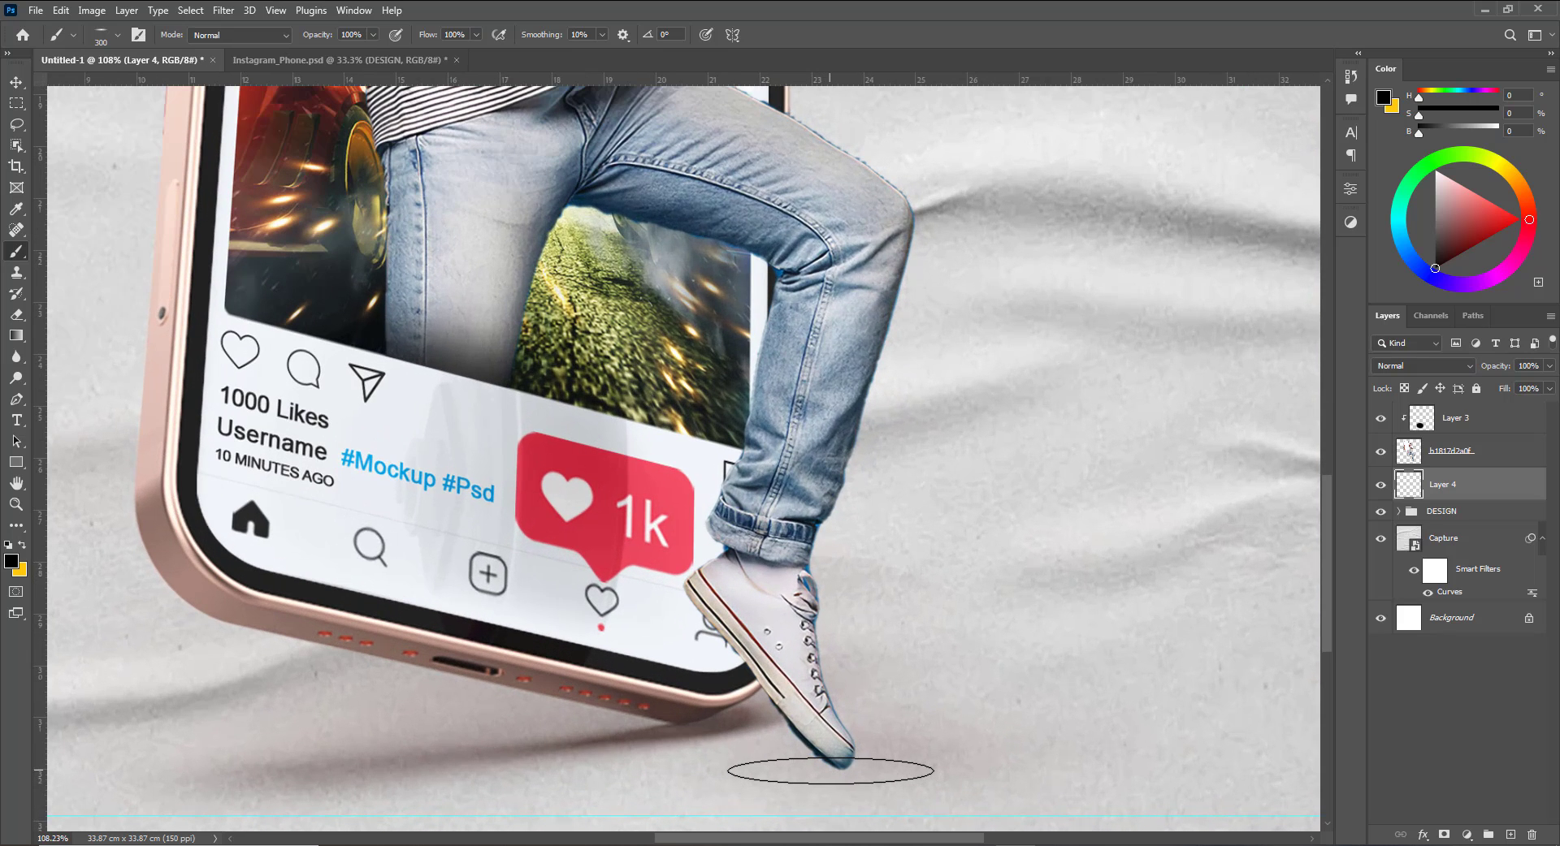
pyautogui.click(830, 771)
# Scale the shoe shadow to about 146% width and 112% height.
pyautogui.press('v')
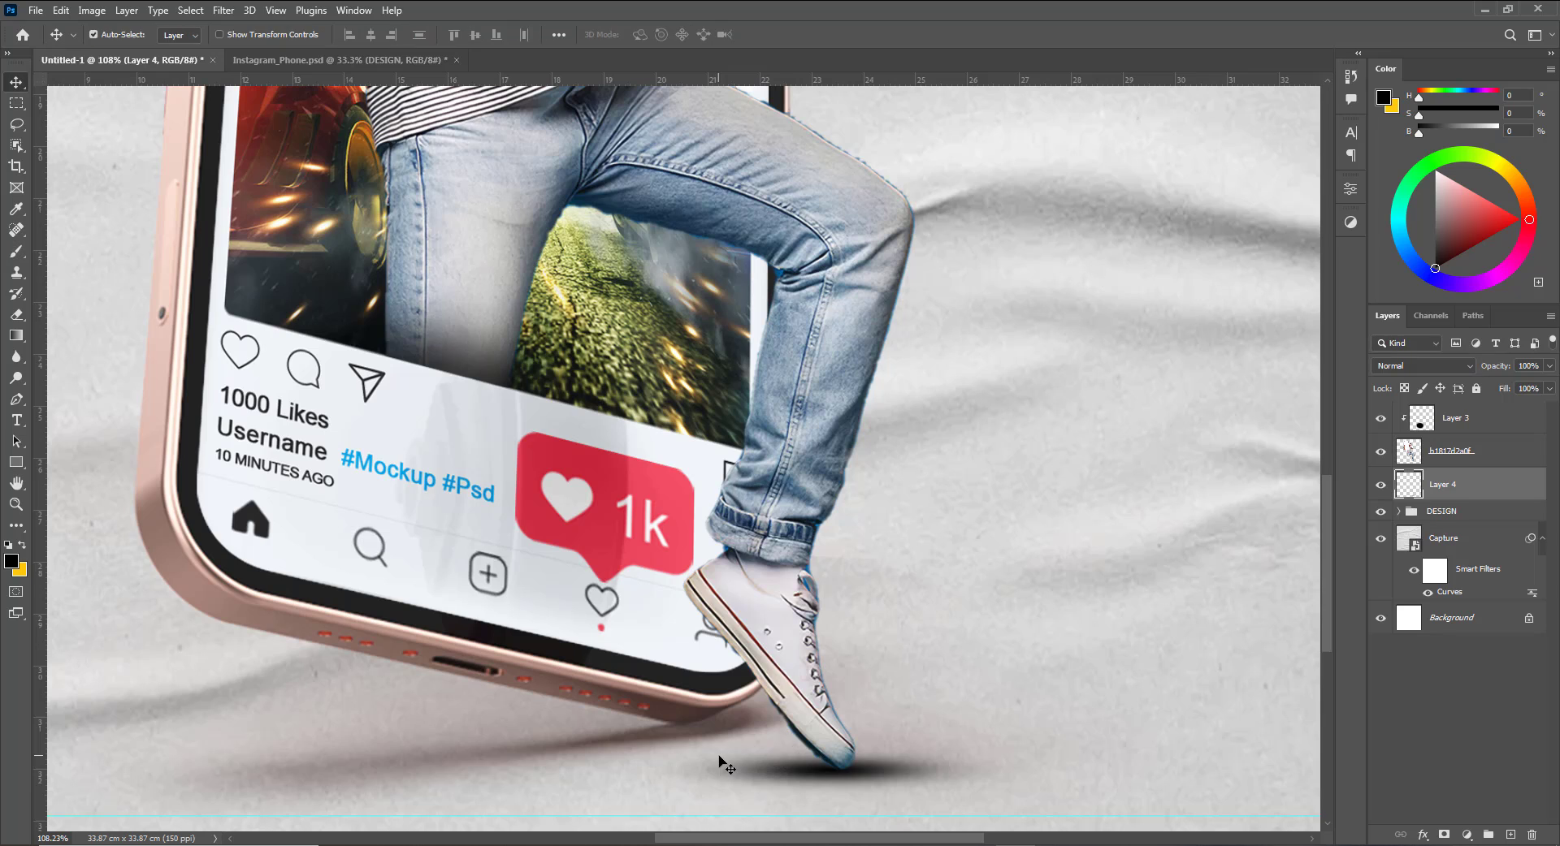
pyautogui.hotkey('ctrl', 't')
pyautogui.moveTo(1045, 741); pyautogui.dragTo(1143, 727)
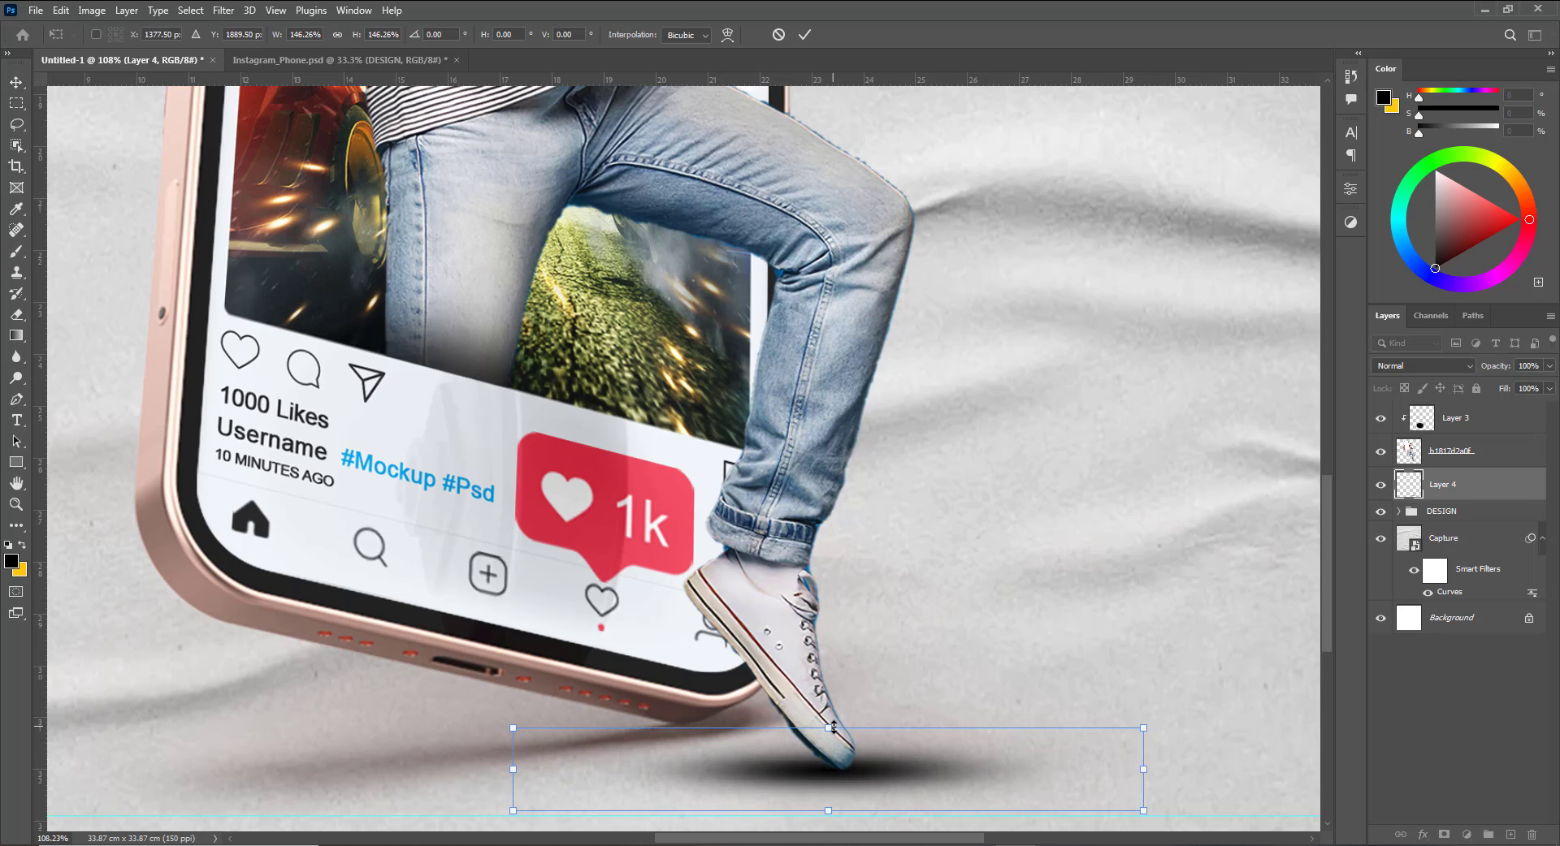
pyautogui.moveTo(832, 727); pyautogui.dragTo(830, 739)
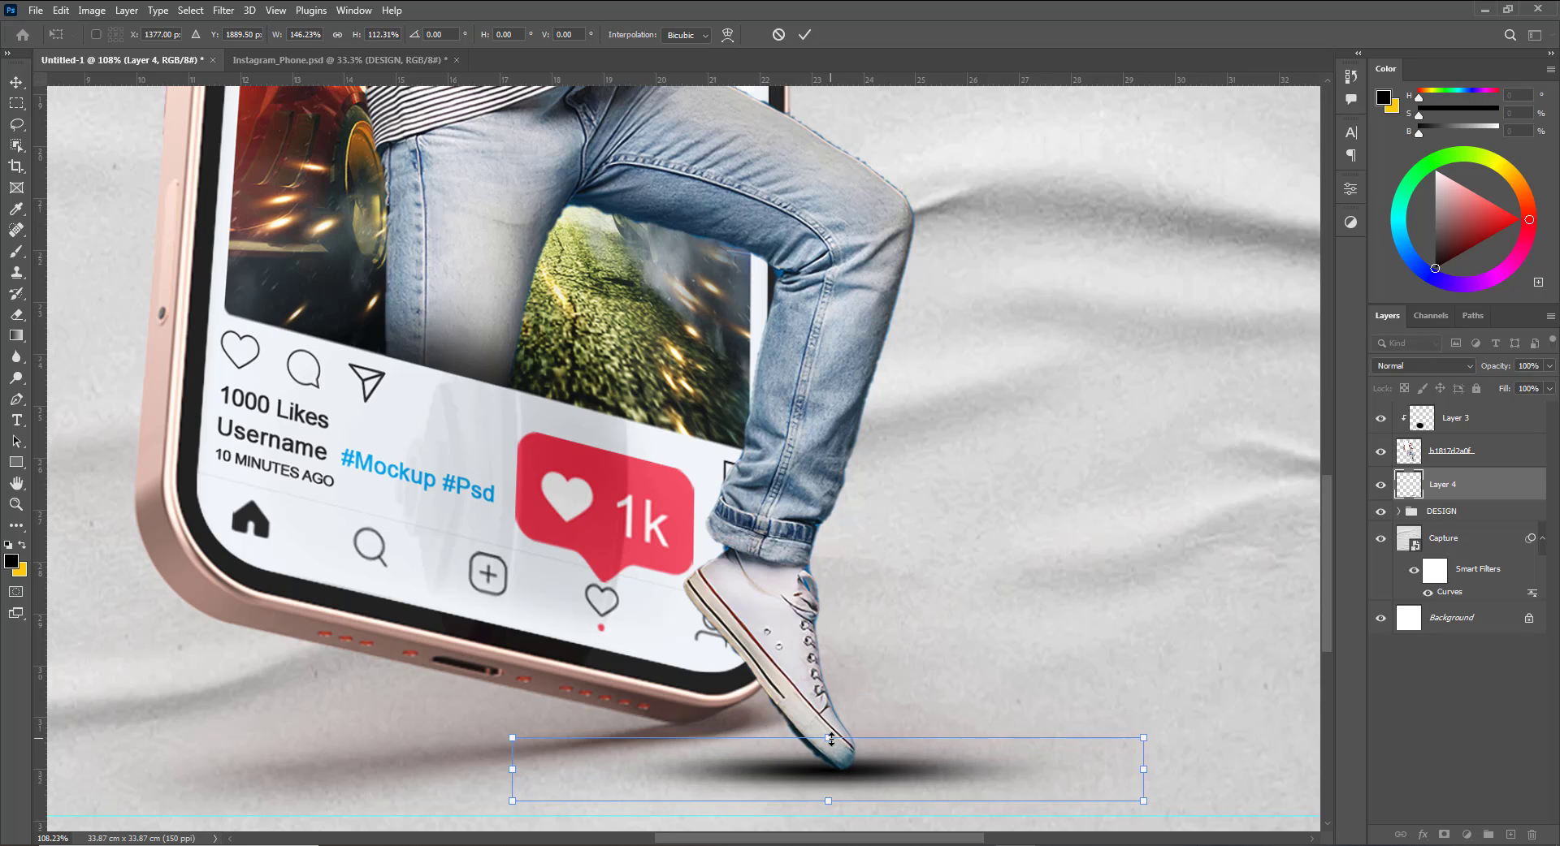
pyautogui.press('Return')
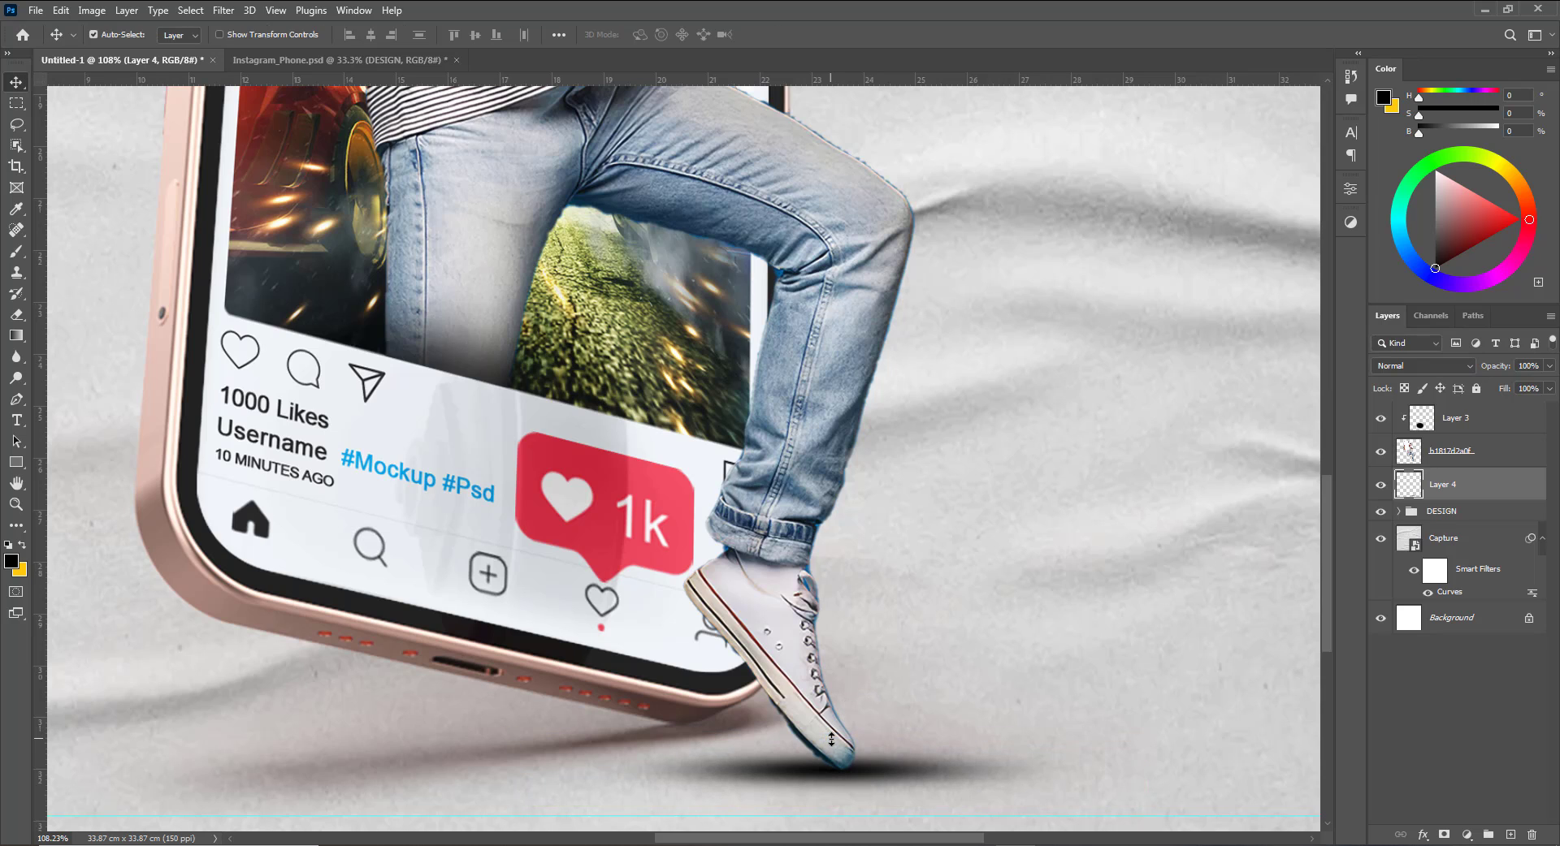
# Set the shoe shadow layer's blend mode to Multiply and its opacity to 50%.
pyautogui.hotkey('ctrl', '0')
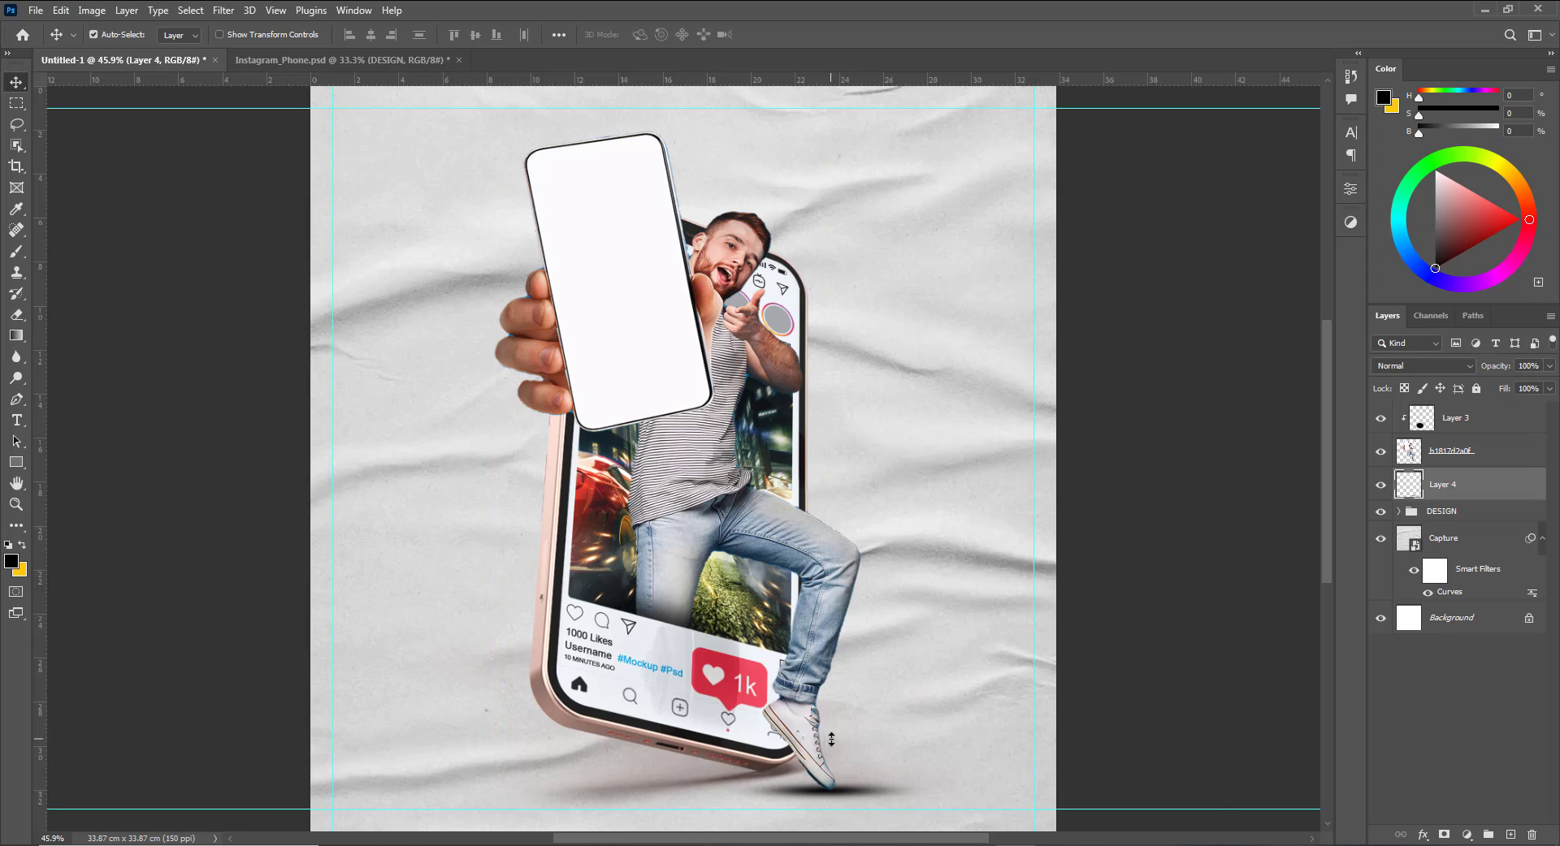
pyautogui.click(1425, 367)
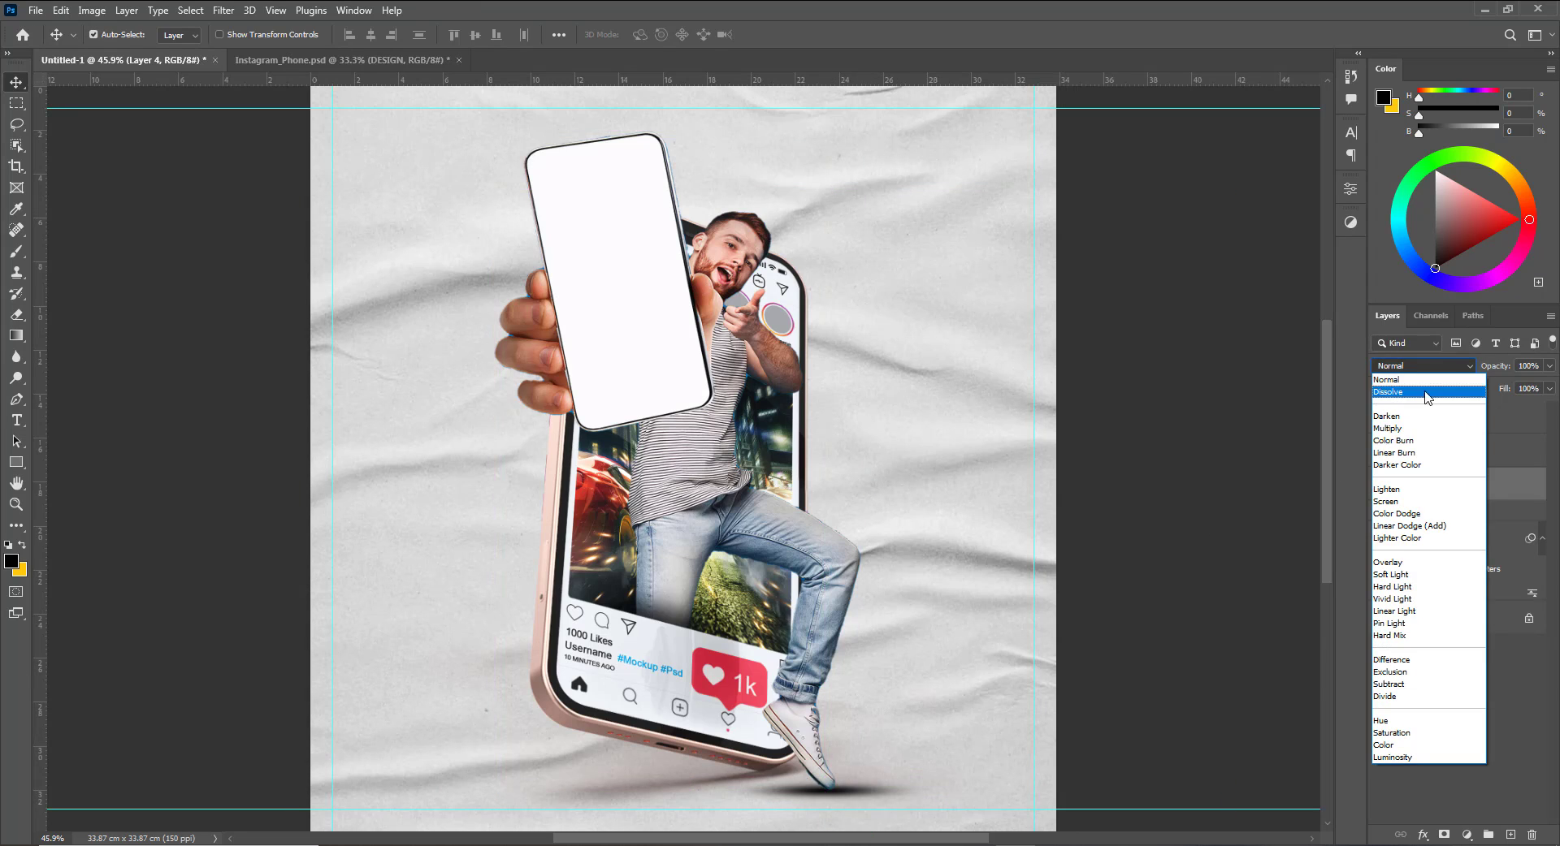
pyautogui.click(1421, 430)
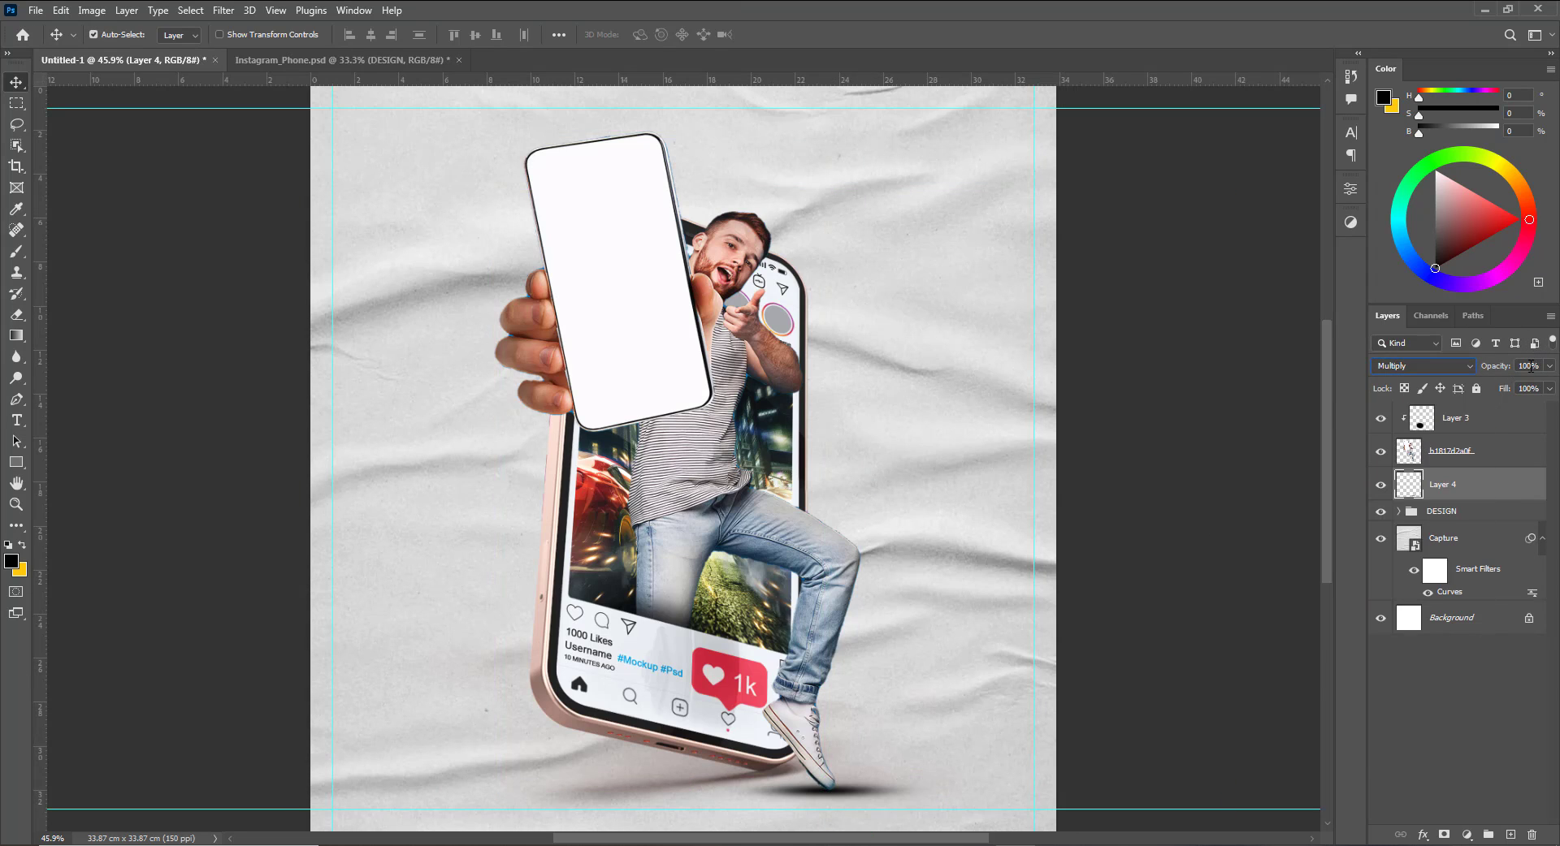
pyautogui.write('50')
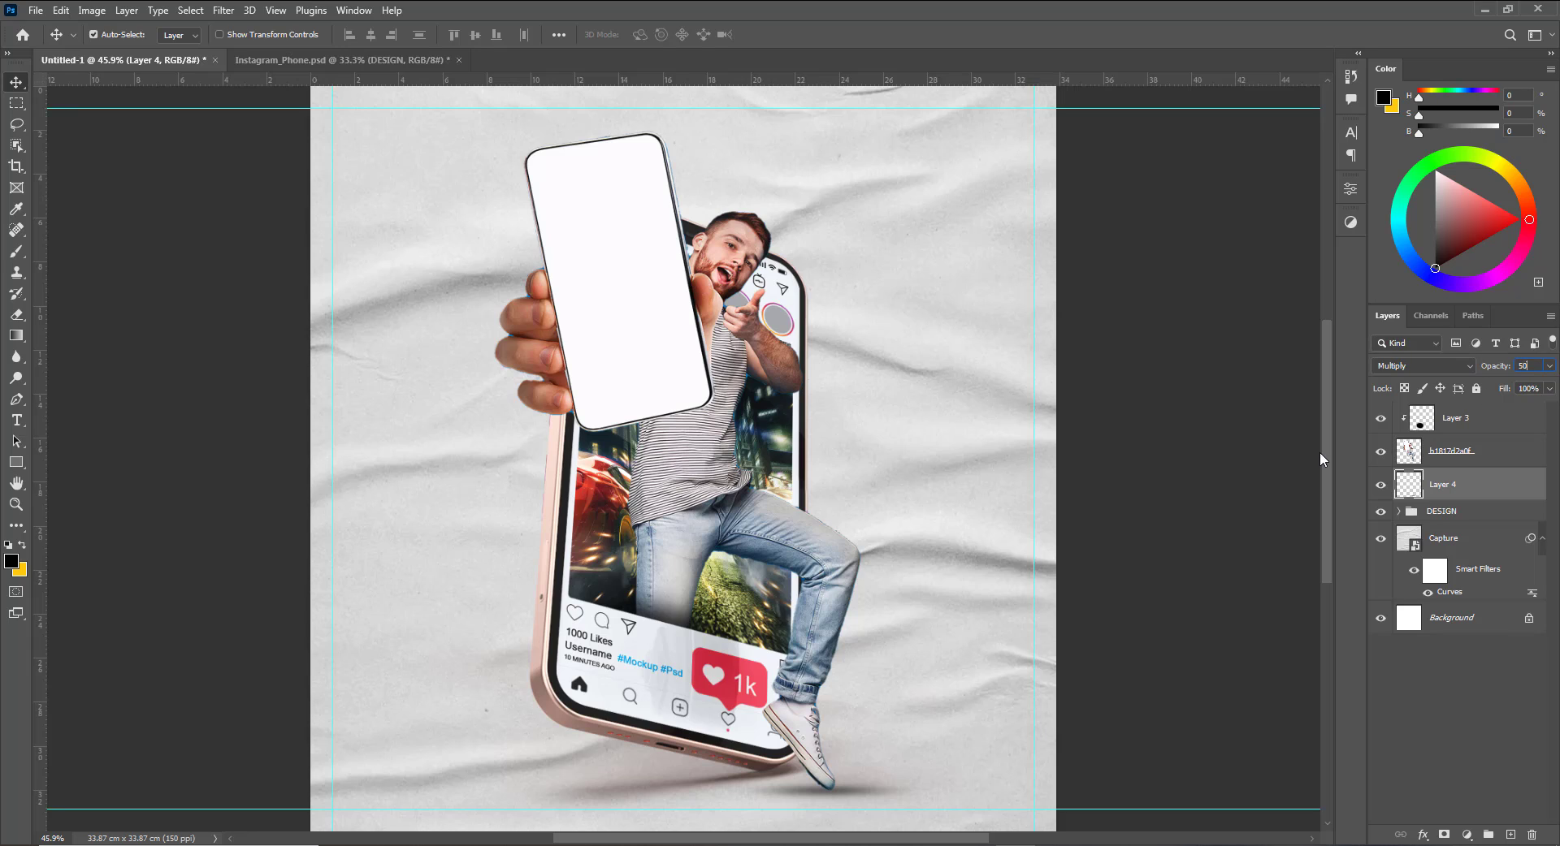
pyautogui.press('Return')
pyautogui.click(1129, 582)
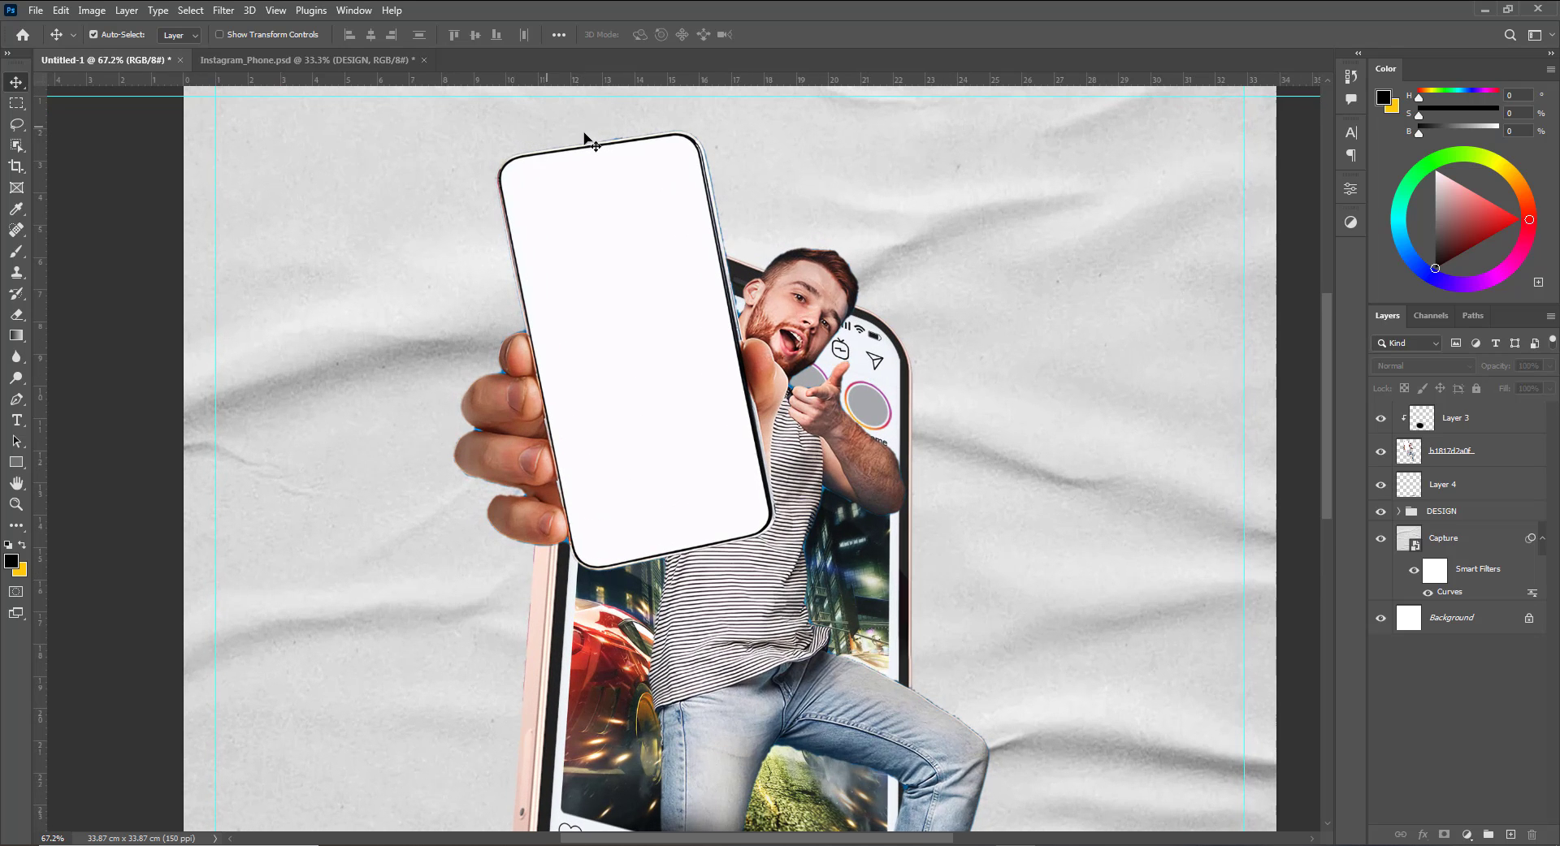
# Draw a black rectangle about 367 by 711 px over the blank screen of the handheld phone.
pyautogui.scroll(2, 592, 142)
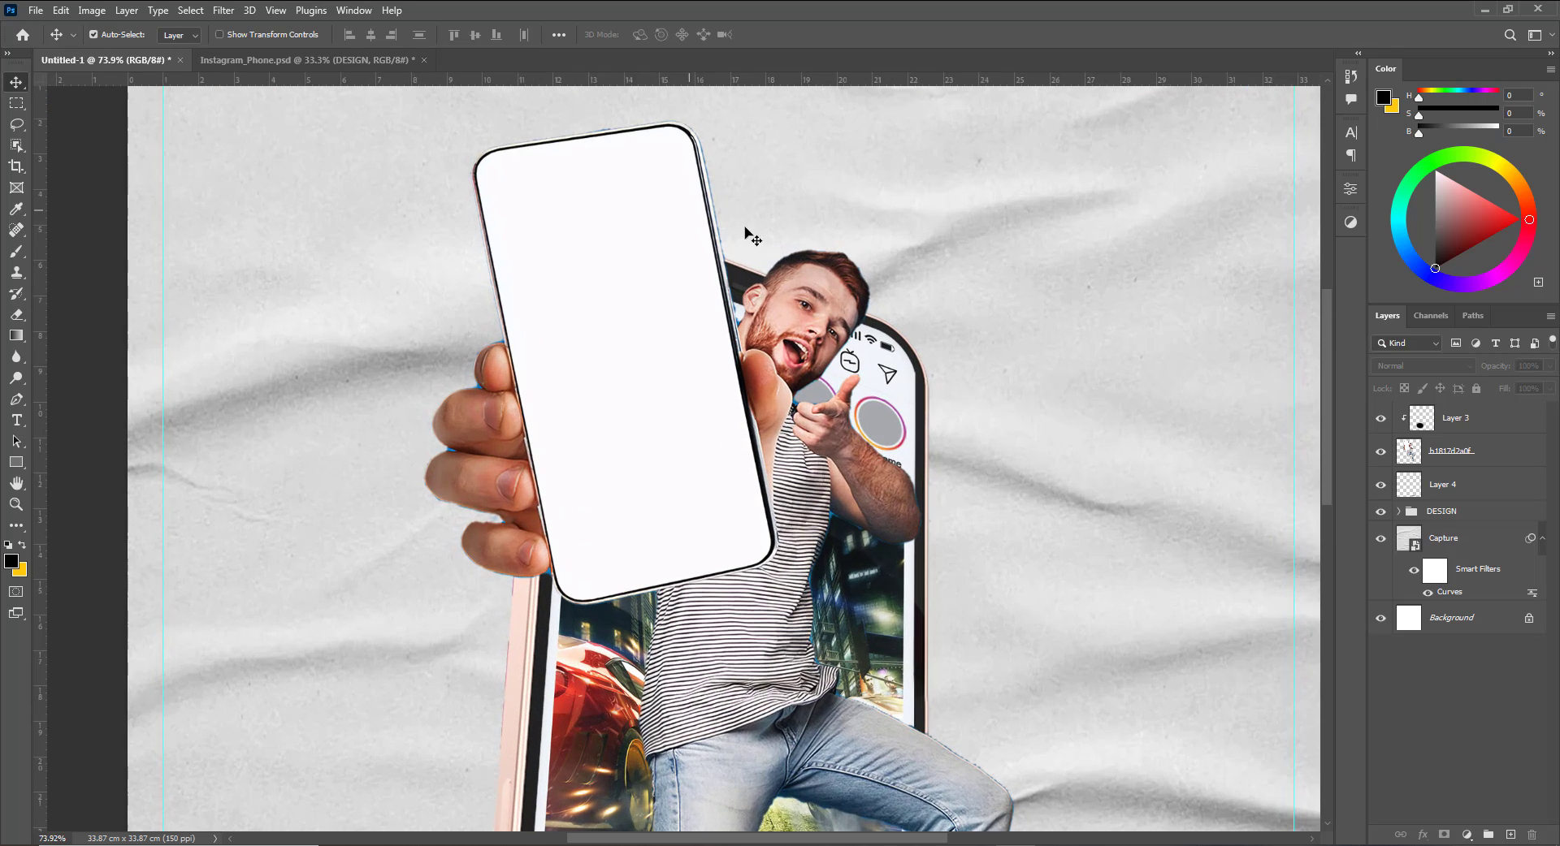
pyautogui.scroll(1, 743, 236)
pyautogui.click(15, 464)
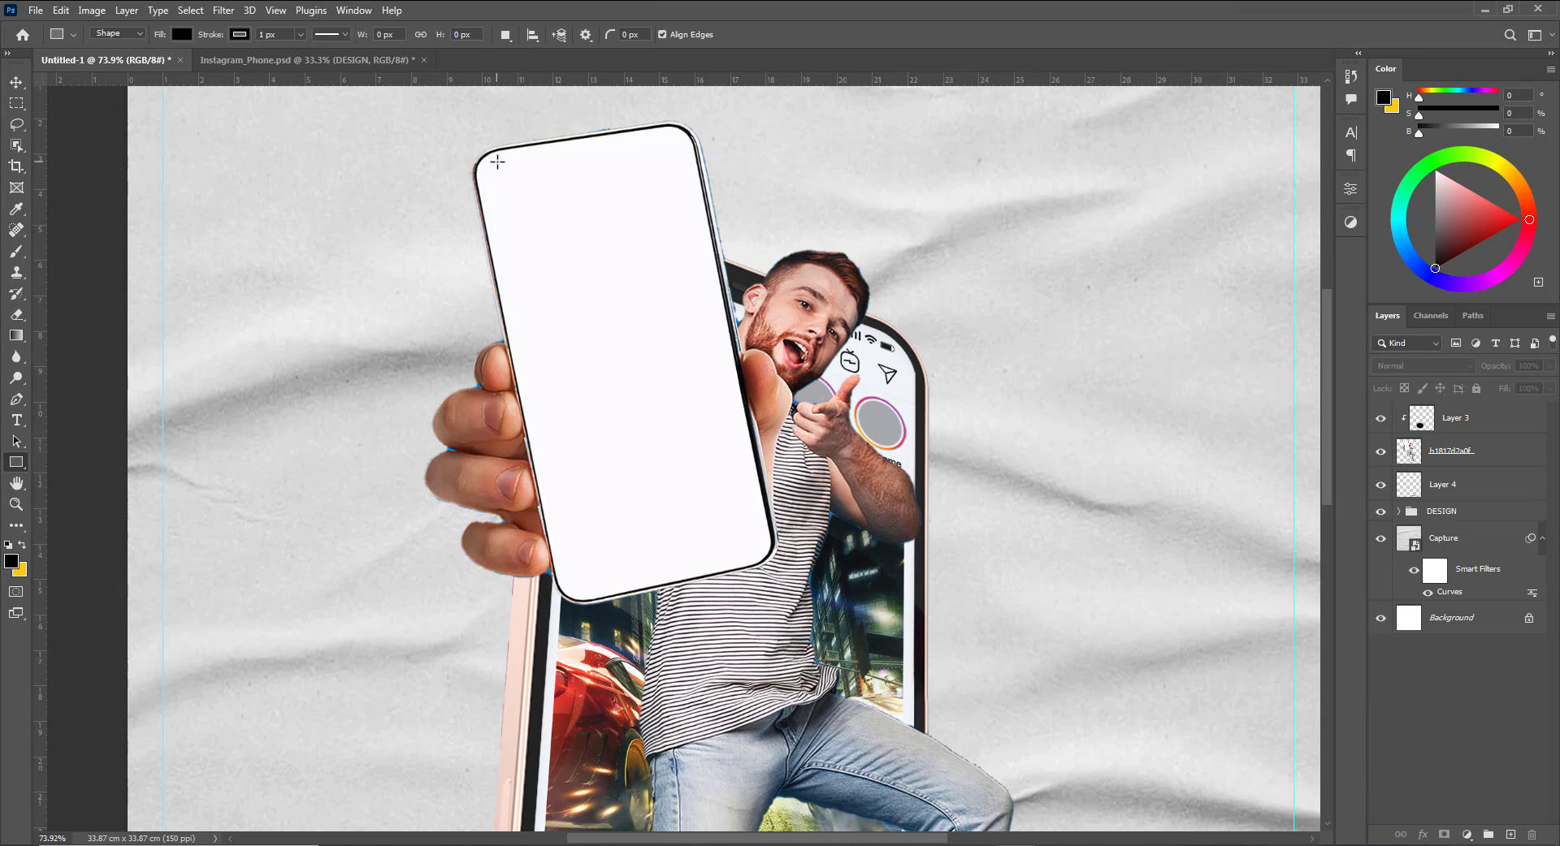
pyautogui.moveTo(497, 160); pyautogui.dragTo(717, 586)
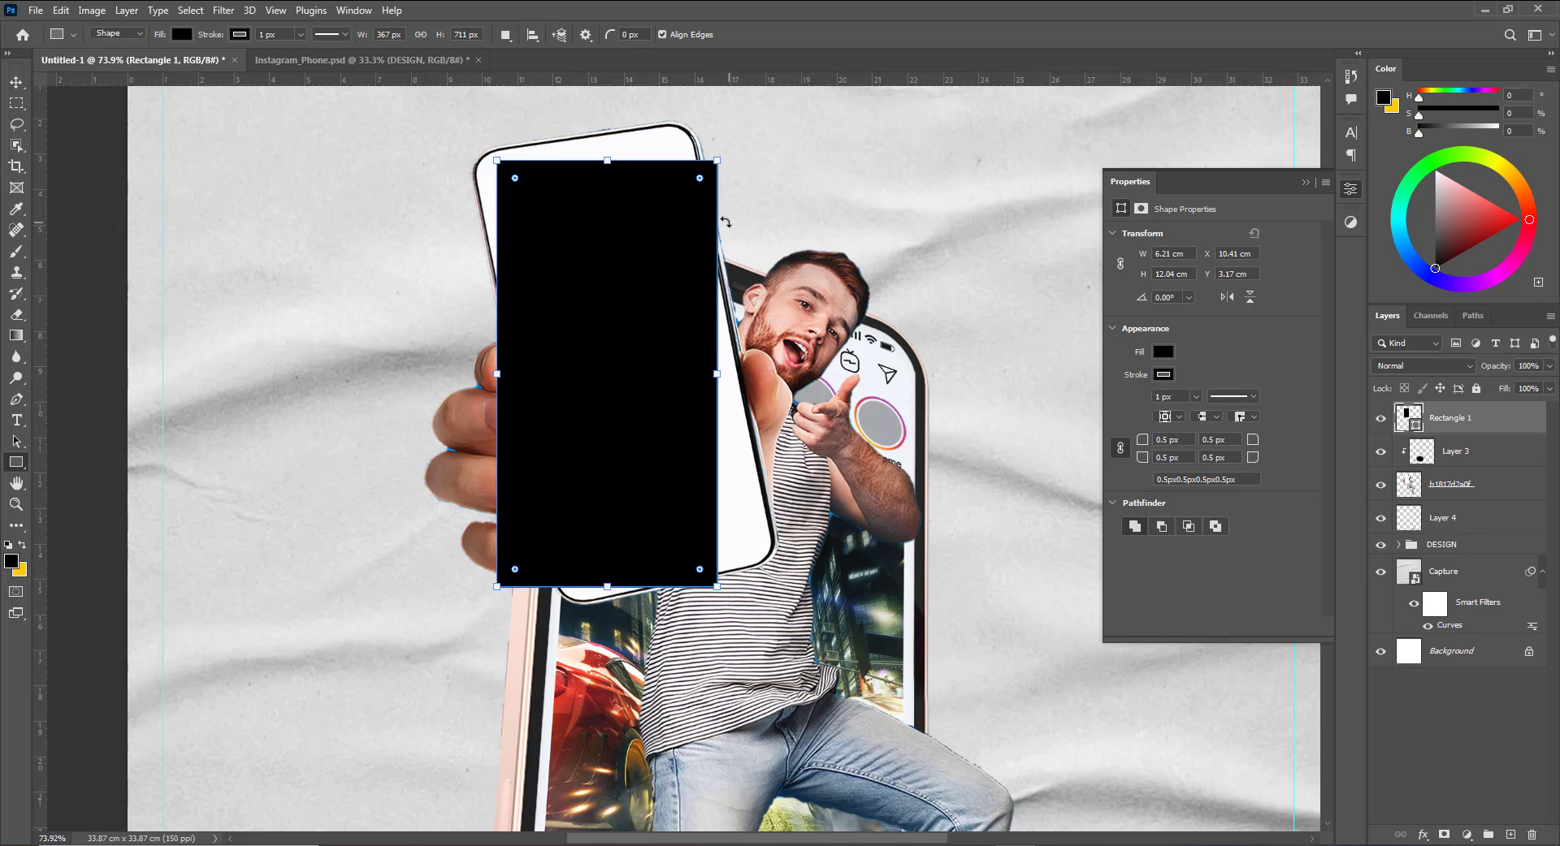
# Round all four corners of the rectangle with a 40 px radius.
pyautogui.moveTo(699, 178); pyautogui.dragTo(700, 180)
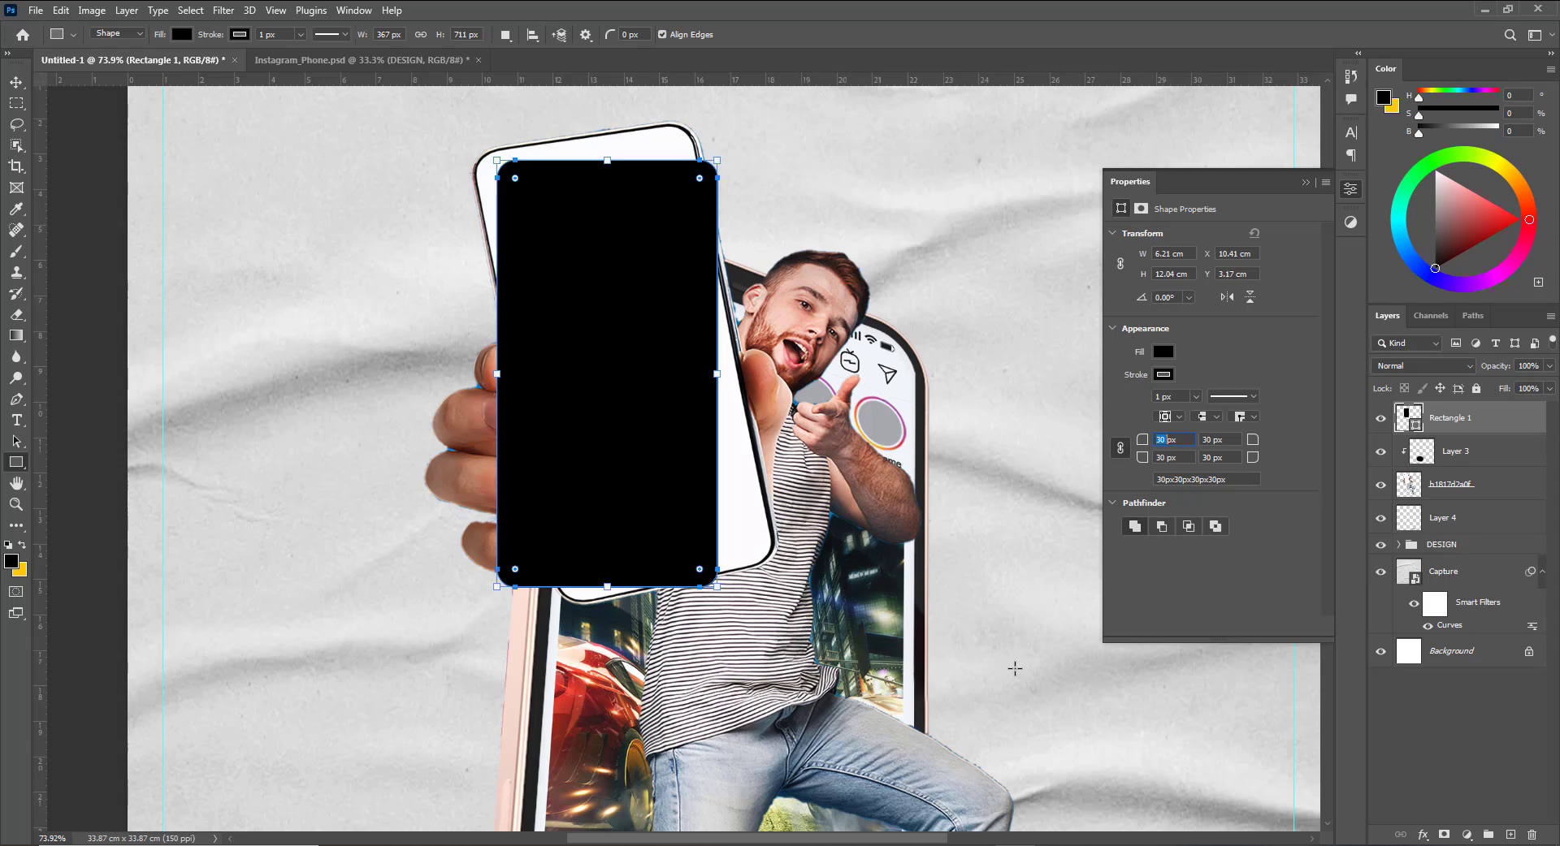
pyautogui.write('0')
pyautogui.press('Return')
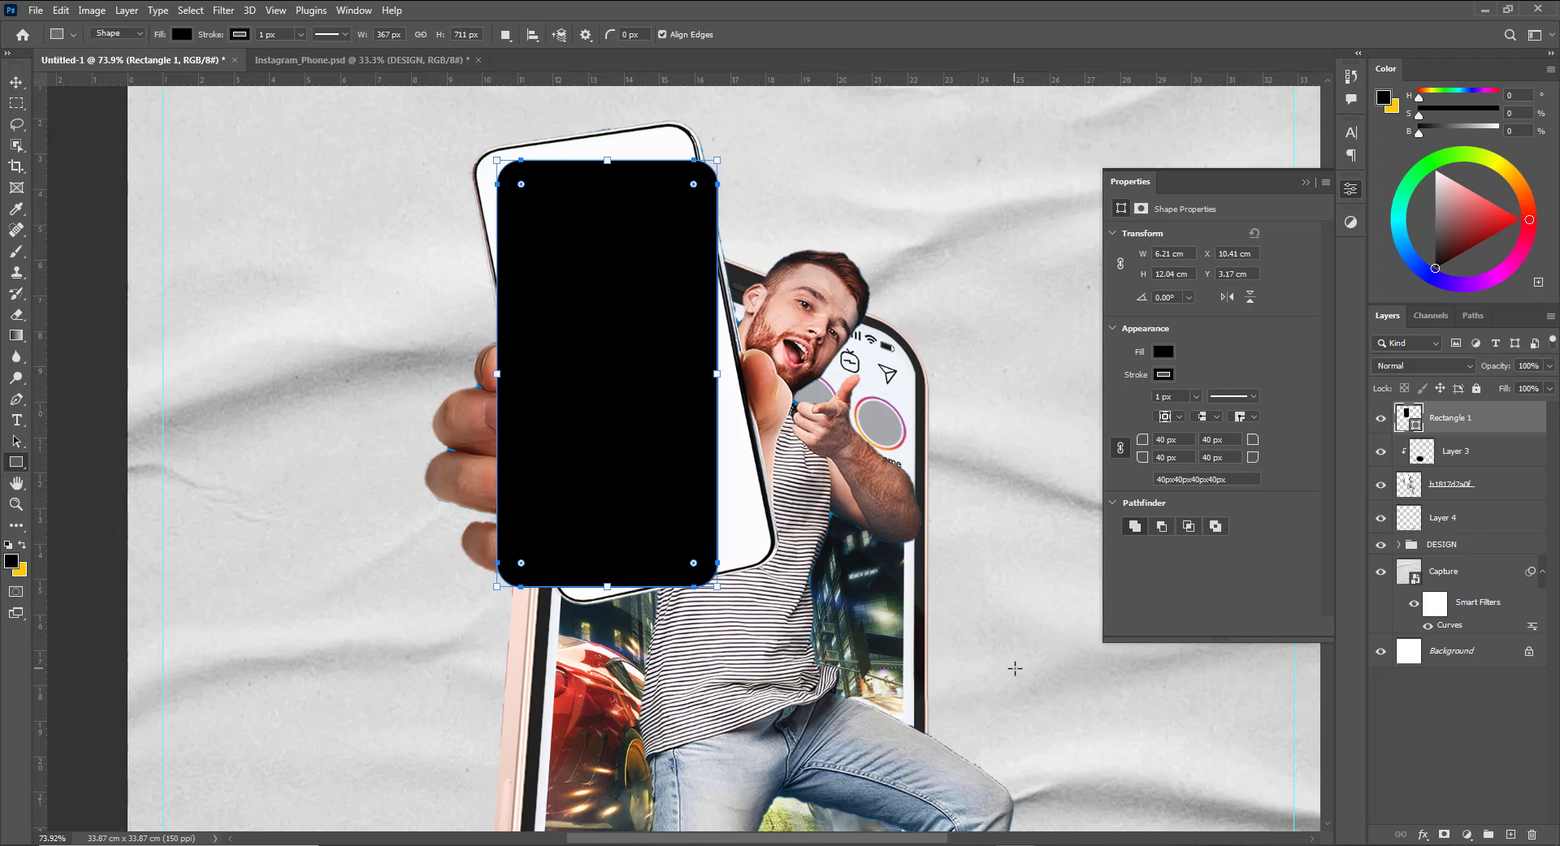
pyautogui.click(1301, 183)
# Convert the rounded rectangle layer to a smart object.
pyautogui.rightClick(1465, 419)
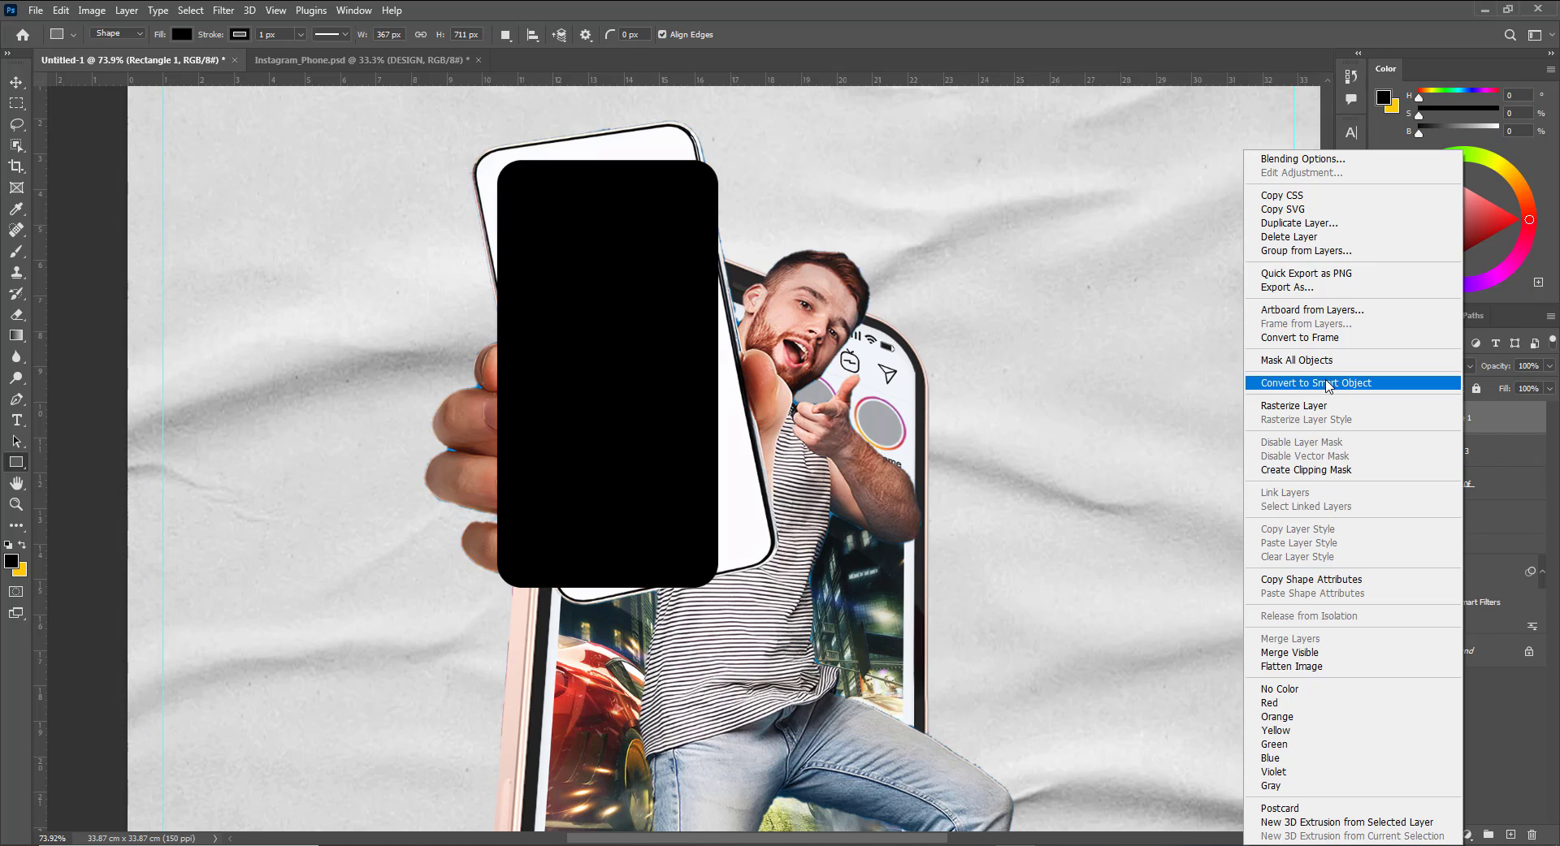
pyautogui.click(1328, 387)
pyautogui.click(16, 82)
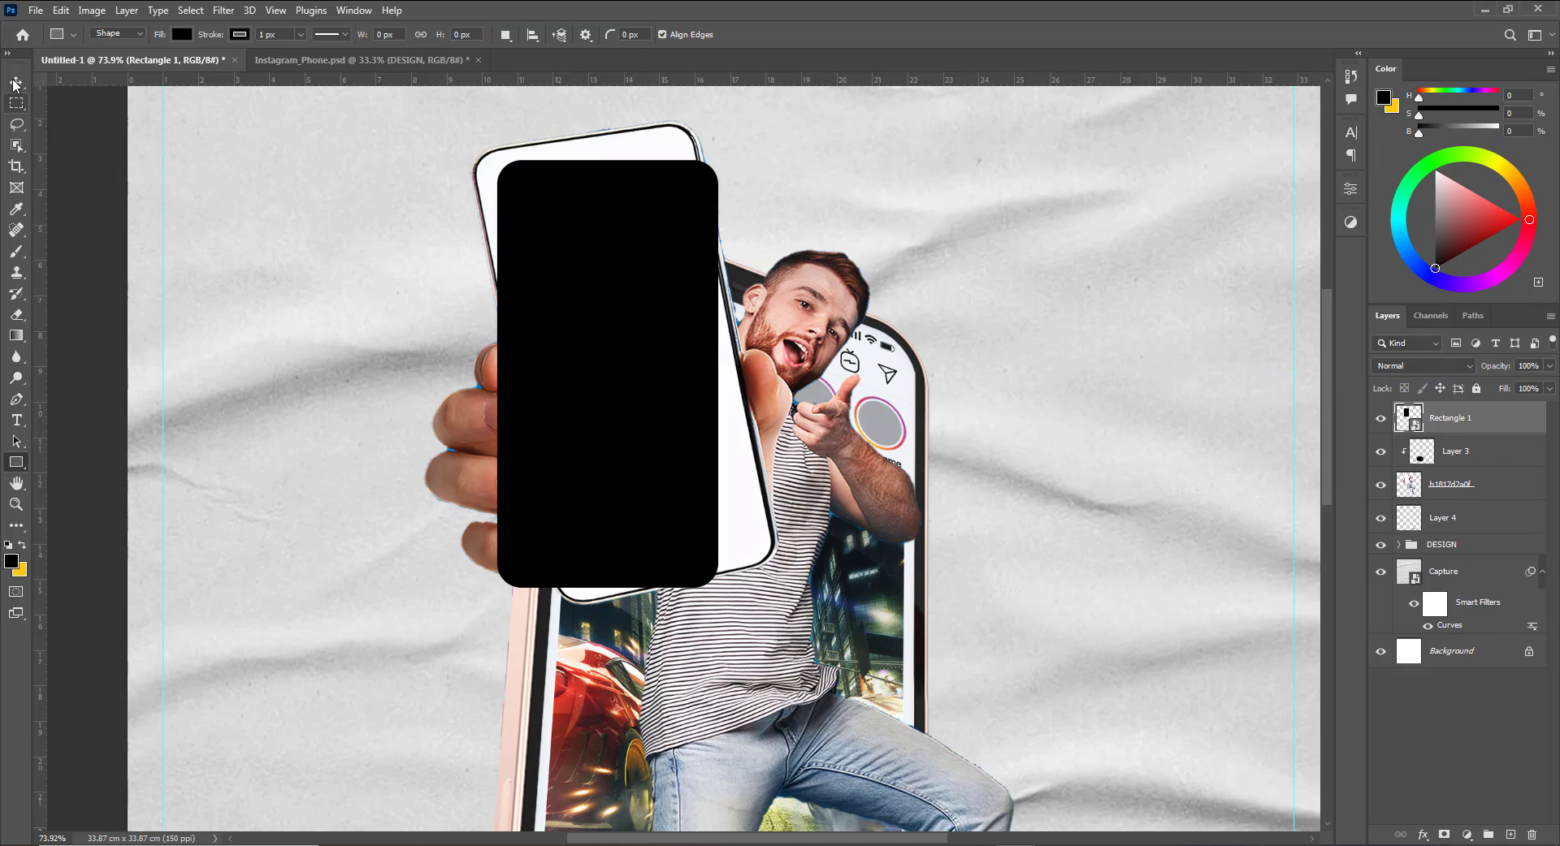
# Distort the rectangle in Free Transform so its two upper corners match the handheld phone screen's upper corners.
pyautogui.hotkey('ctrl', 't')
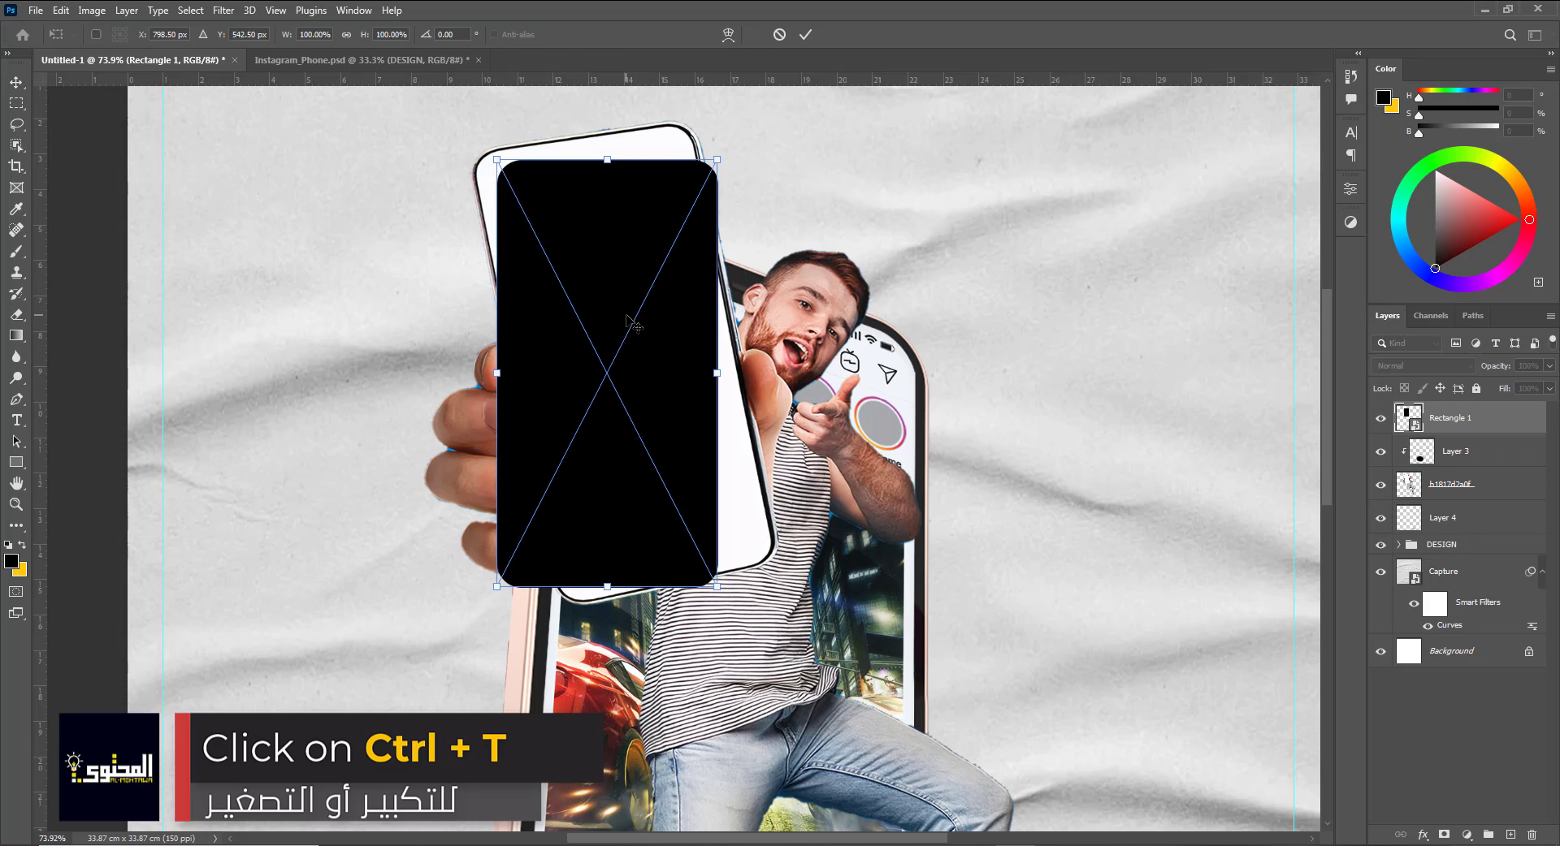
pyautogui.scroll(3, 567, 126)
pyautogui.scroll(1, 567, 126)
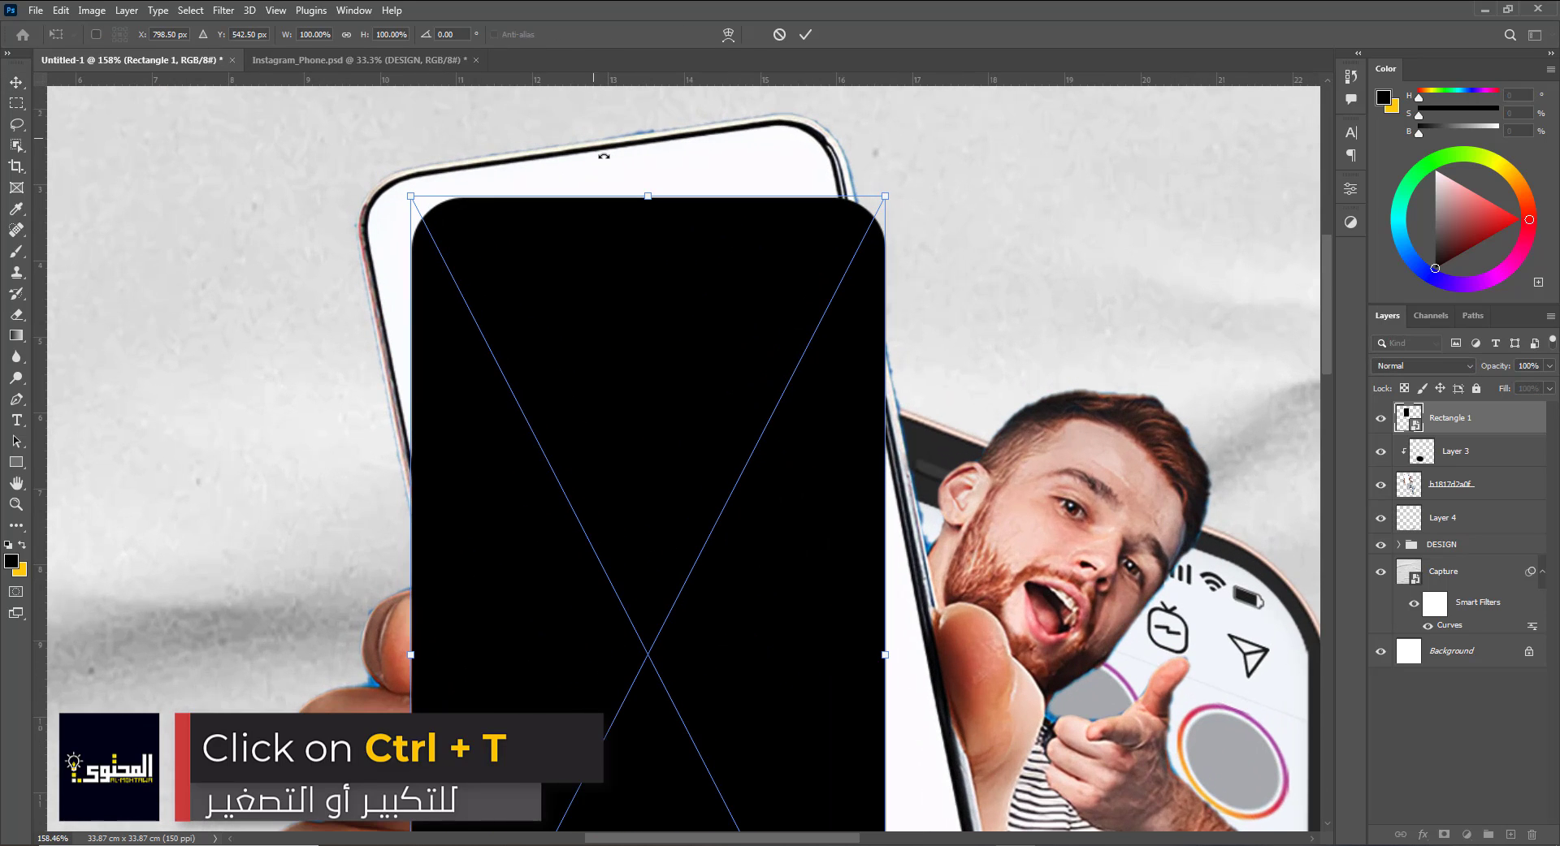
pyautogui.moveTo(885, 202); pyautogui.dragTo(826, 118)
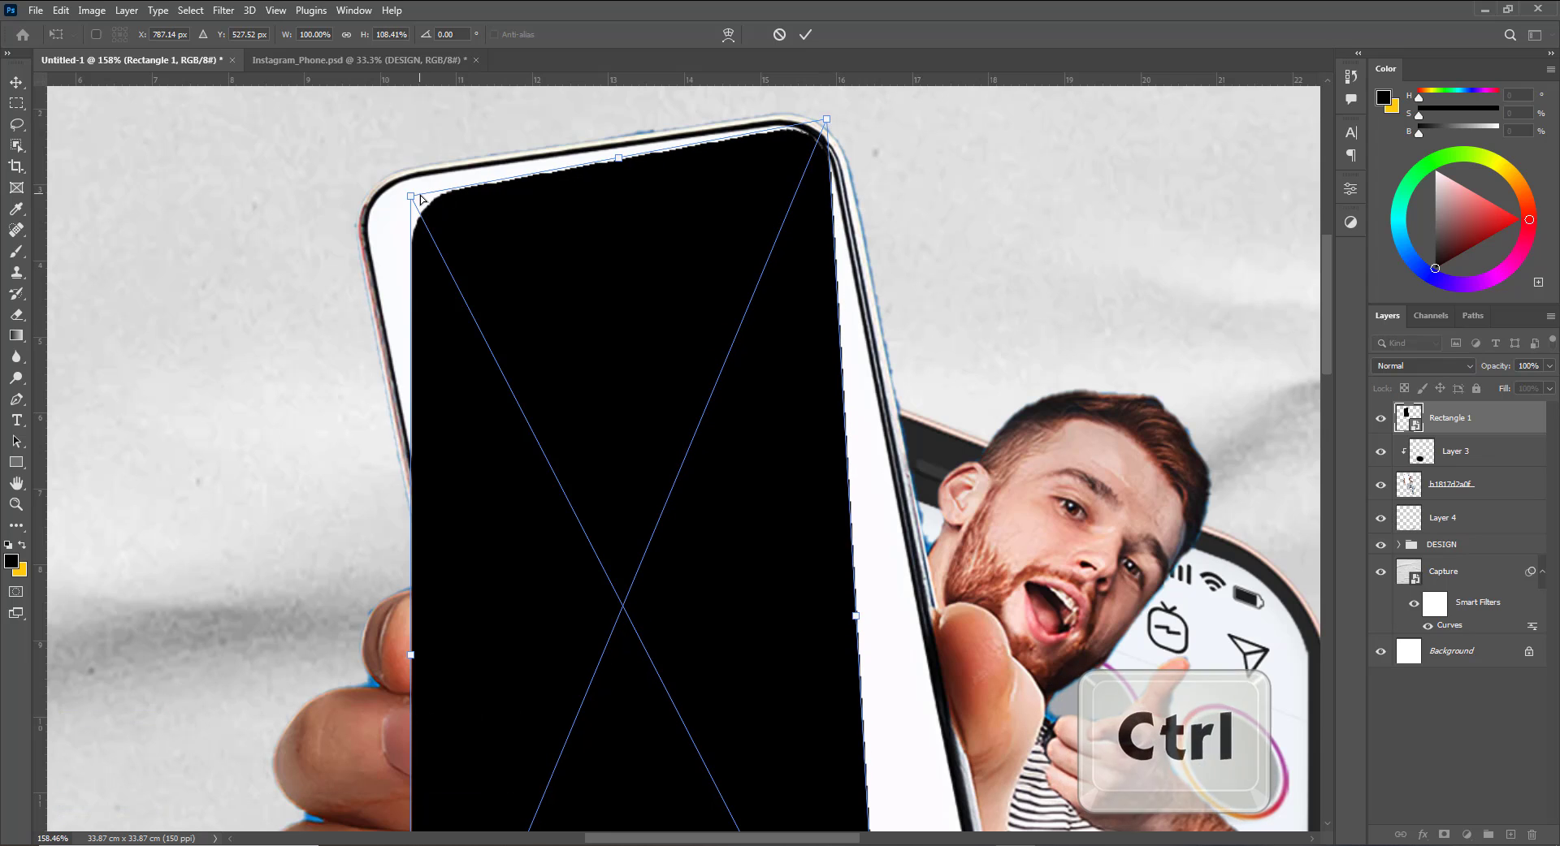
pyautogui.moveTo(410, 196); pyautogui.dragTo(366, 192)
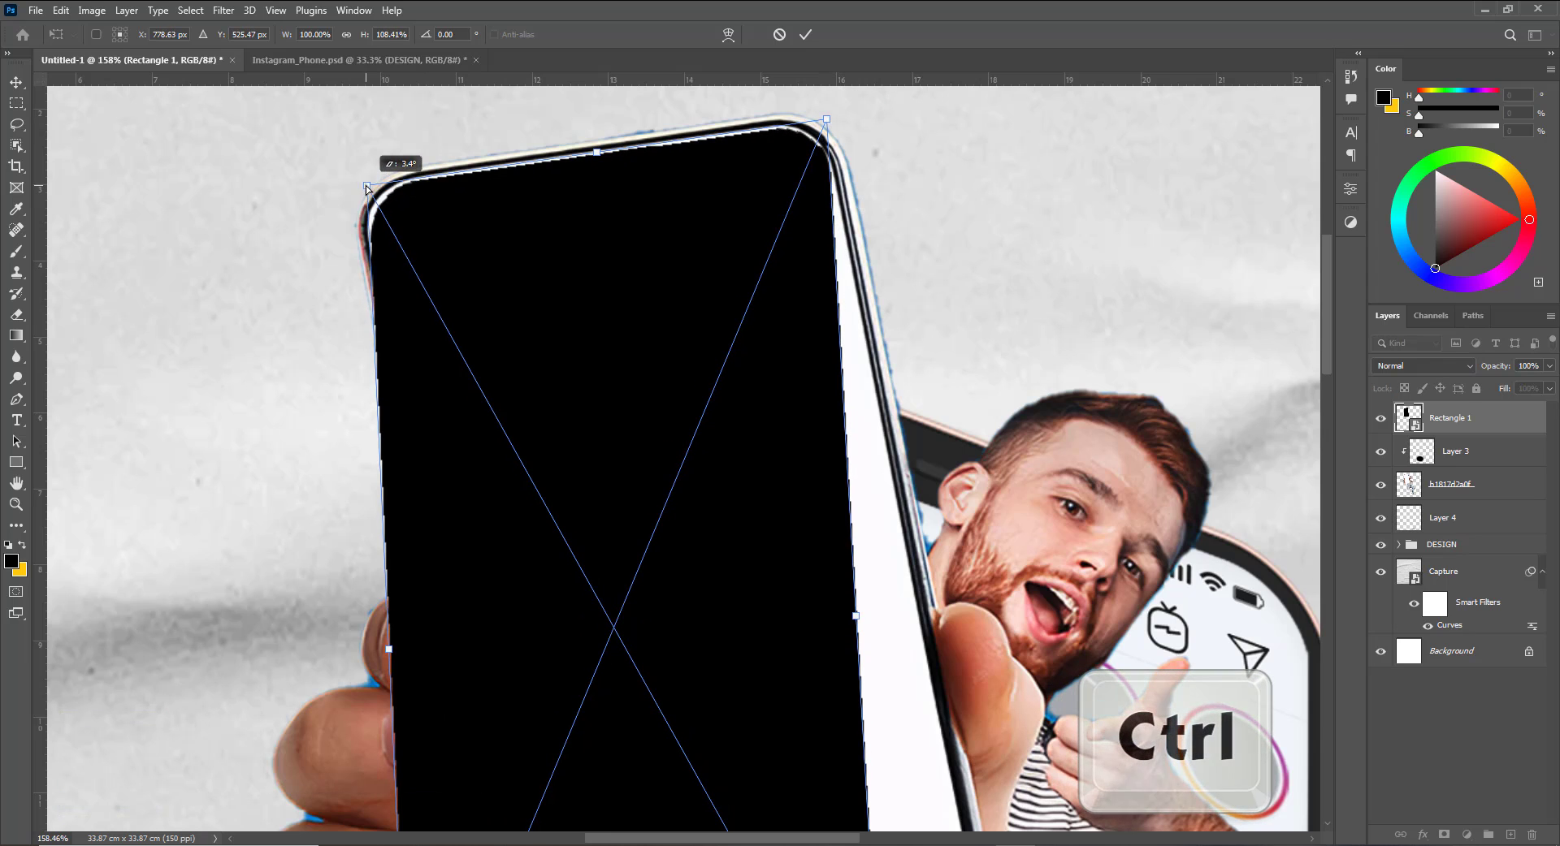
# Distort the black rectangle so its two lower corners match the lower corners of the handheld phone's screen.
pyautogui.scroll(-3, 605, 115)
pyautogui.scroll(2, 753, 568)
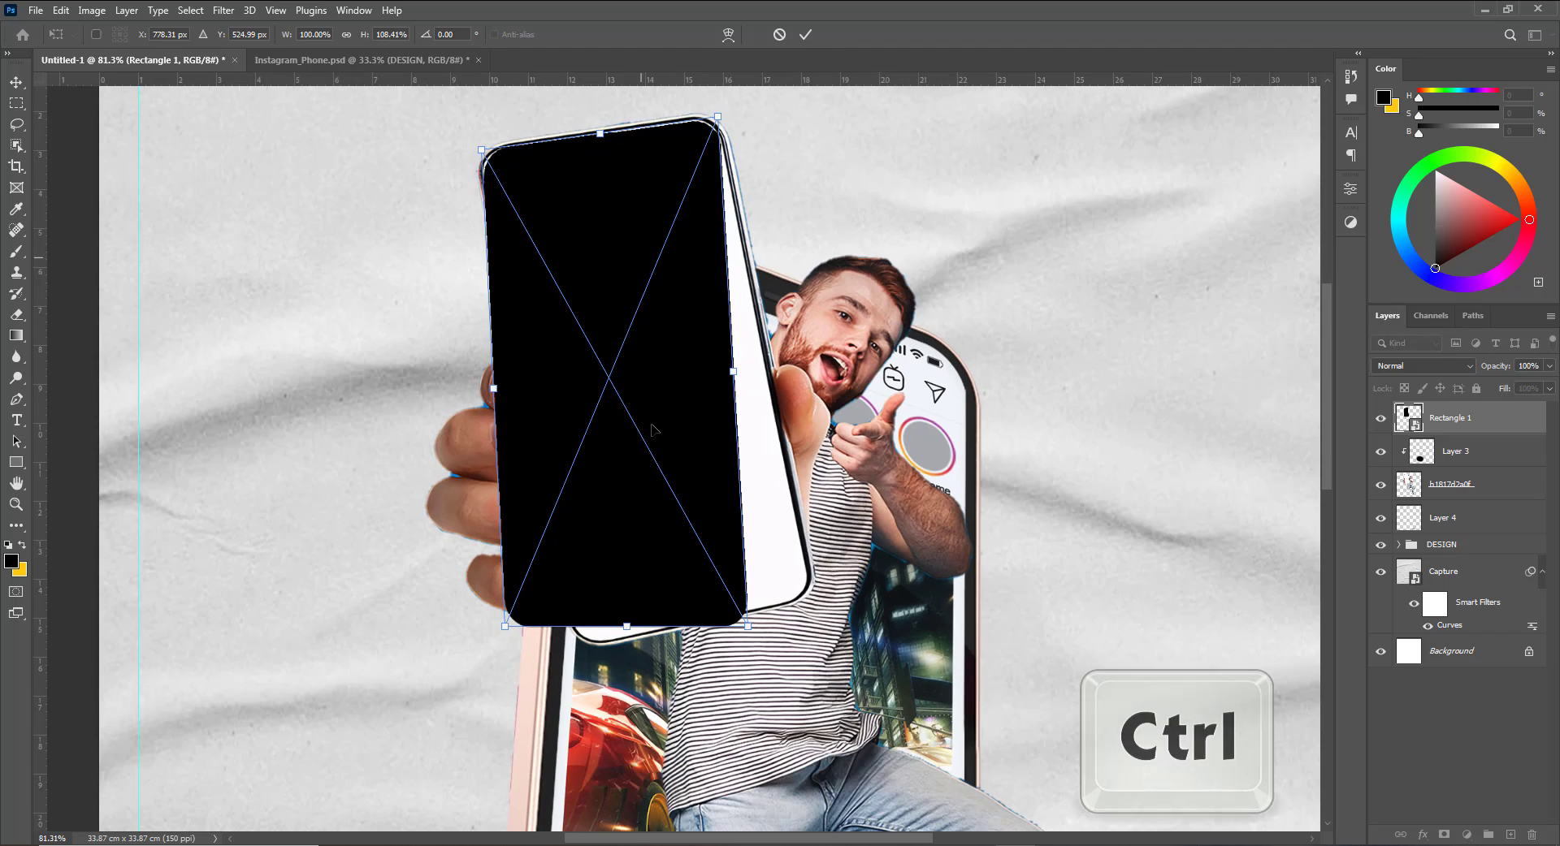
pyautogui.moveTo(746, 663); pyautogui.dragTo(843, 620)
pyautogui.moveTo(352, 665); pyautogui.dragTo(468, 693)
pyautogui.scroll(2, 889, 612)
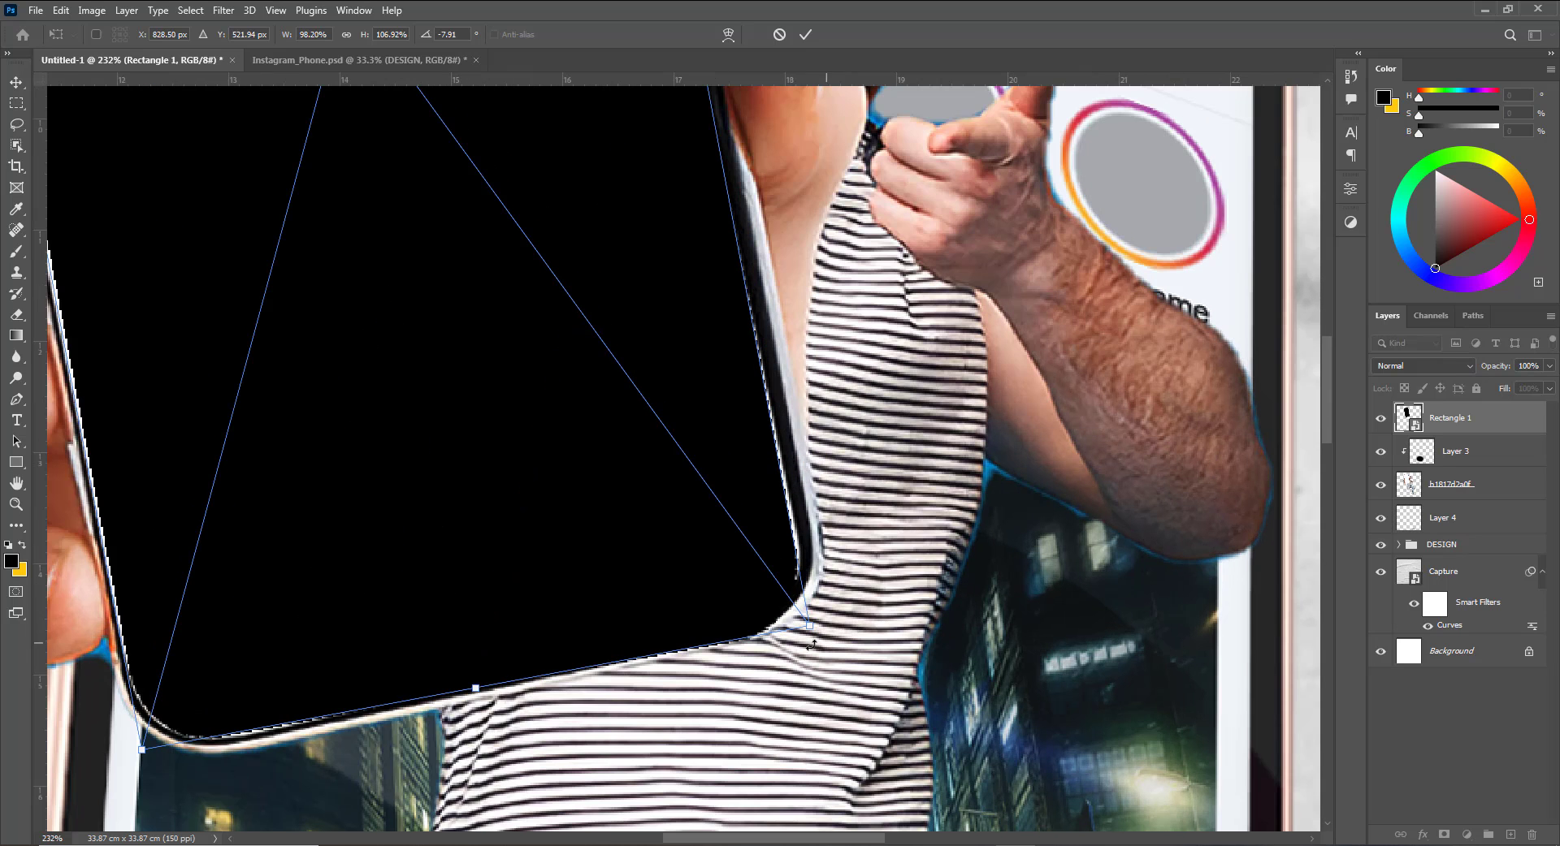
pyautogui.moveTo(810, 632); pyautogui.dragTo(810, 615)
# Fine-tune the rectangle's two upper corners to cover the handheld phone's white screen edge and commit the transform.
pyautogui.scroll(-4, 751, 715)
pyautogui.scroll(2, 650, 340)
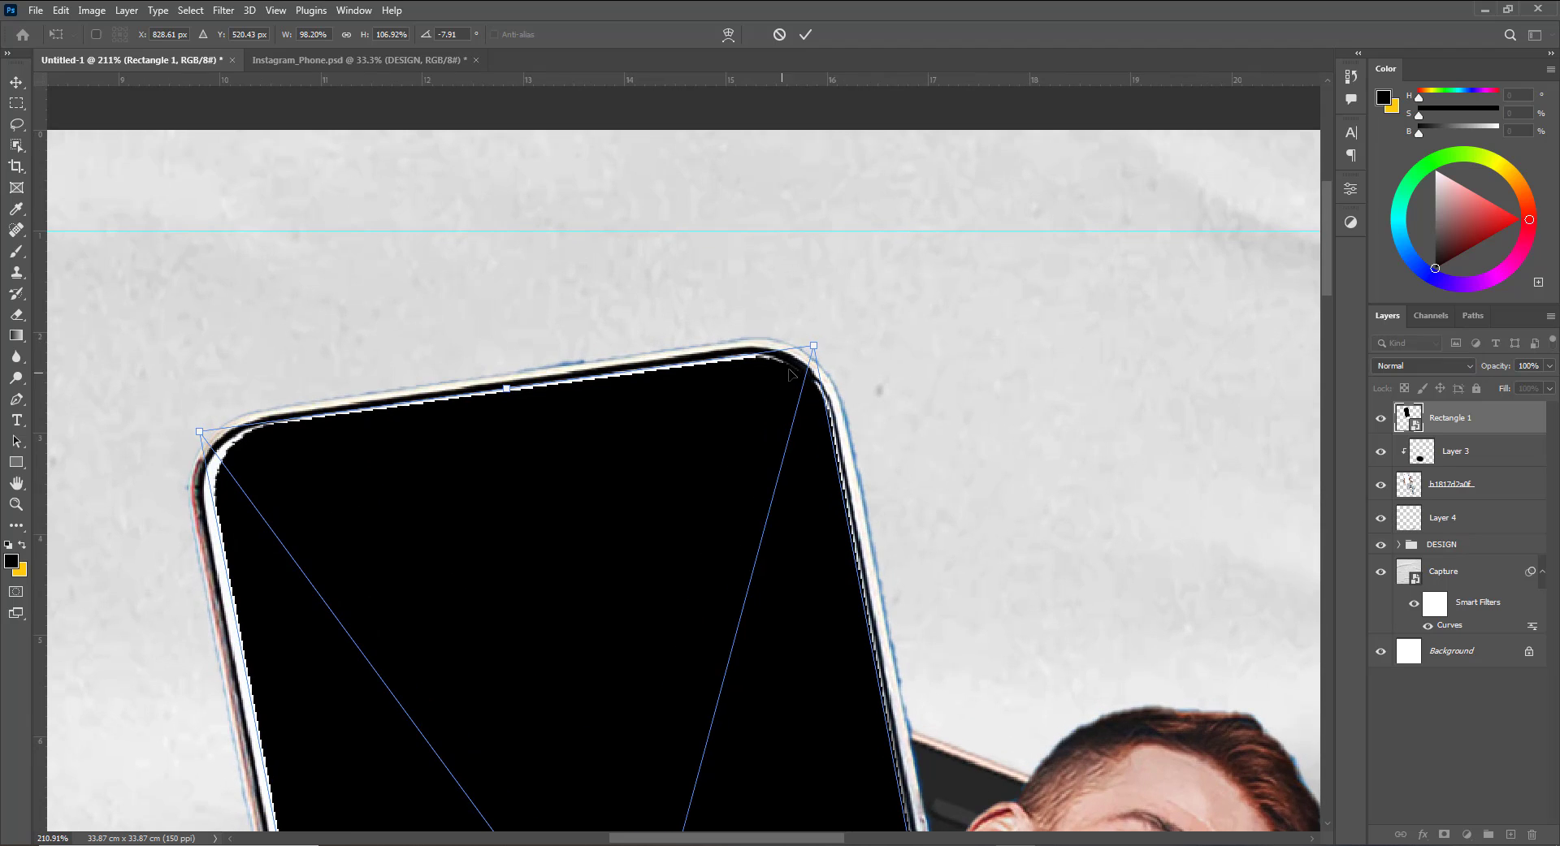
pyautogui.moveTo(815, 349); pyautogui.dragTo(811, 345)
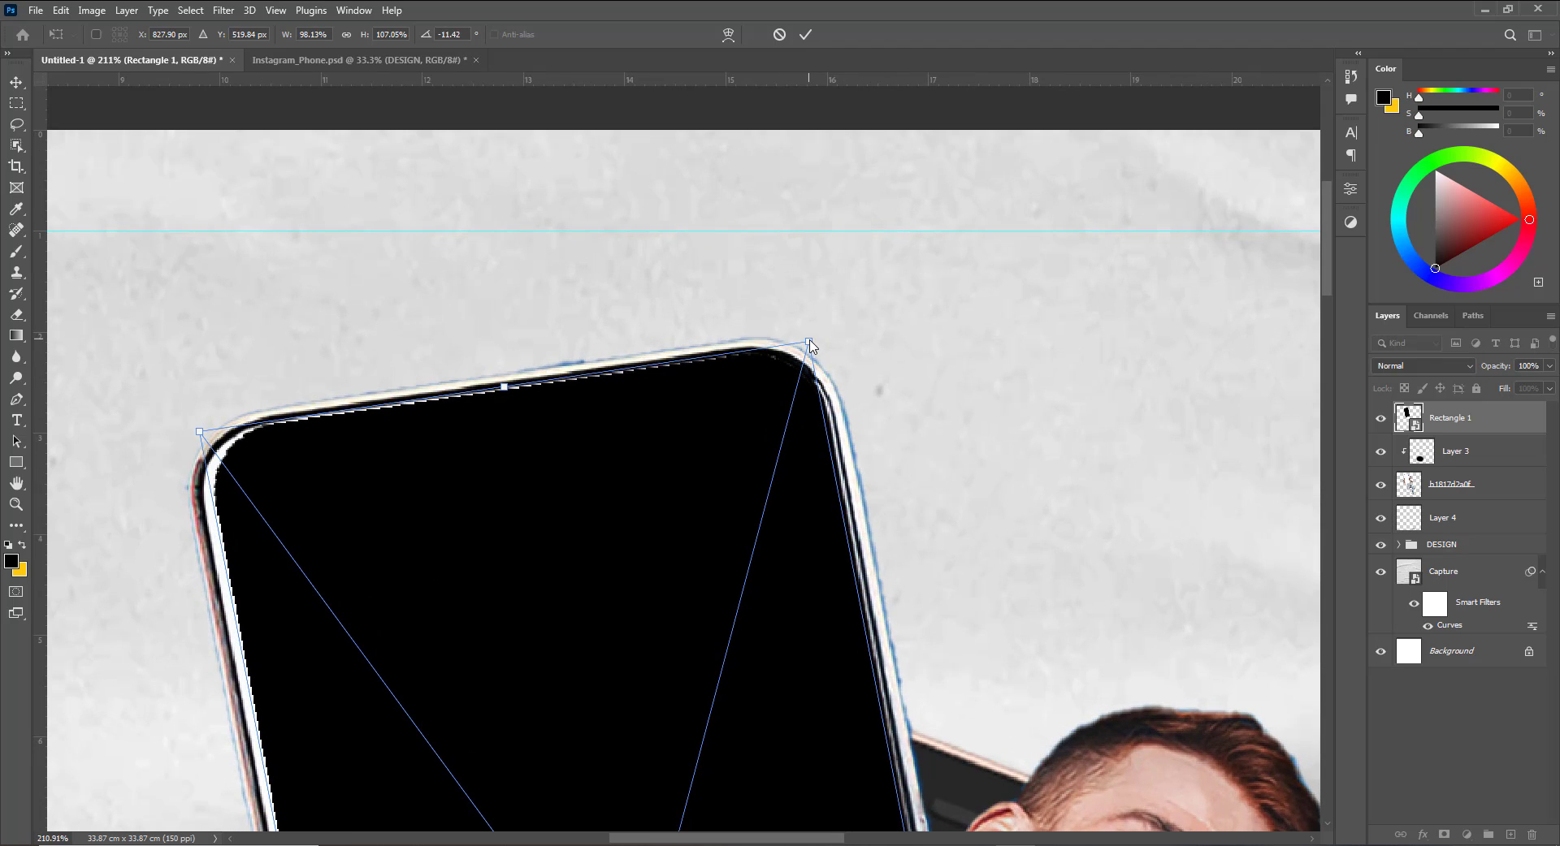
pyautogui.moveTo(196, 437); pyautogui.dragTo(187, 435)
pyautogui.press('Return')
pyautogui.scroll(-8, 669, 285)
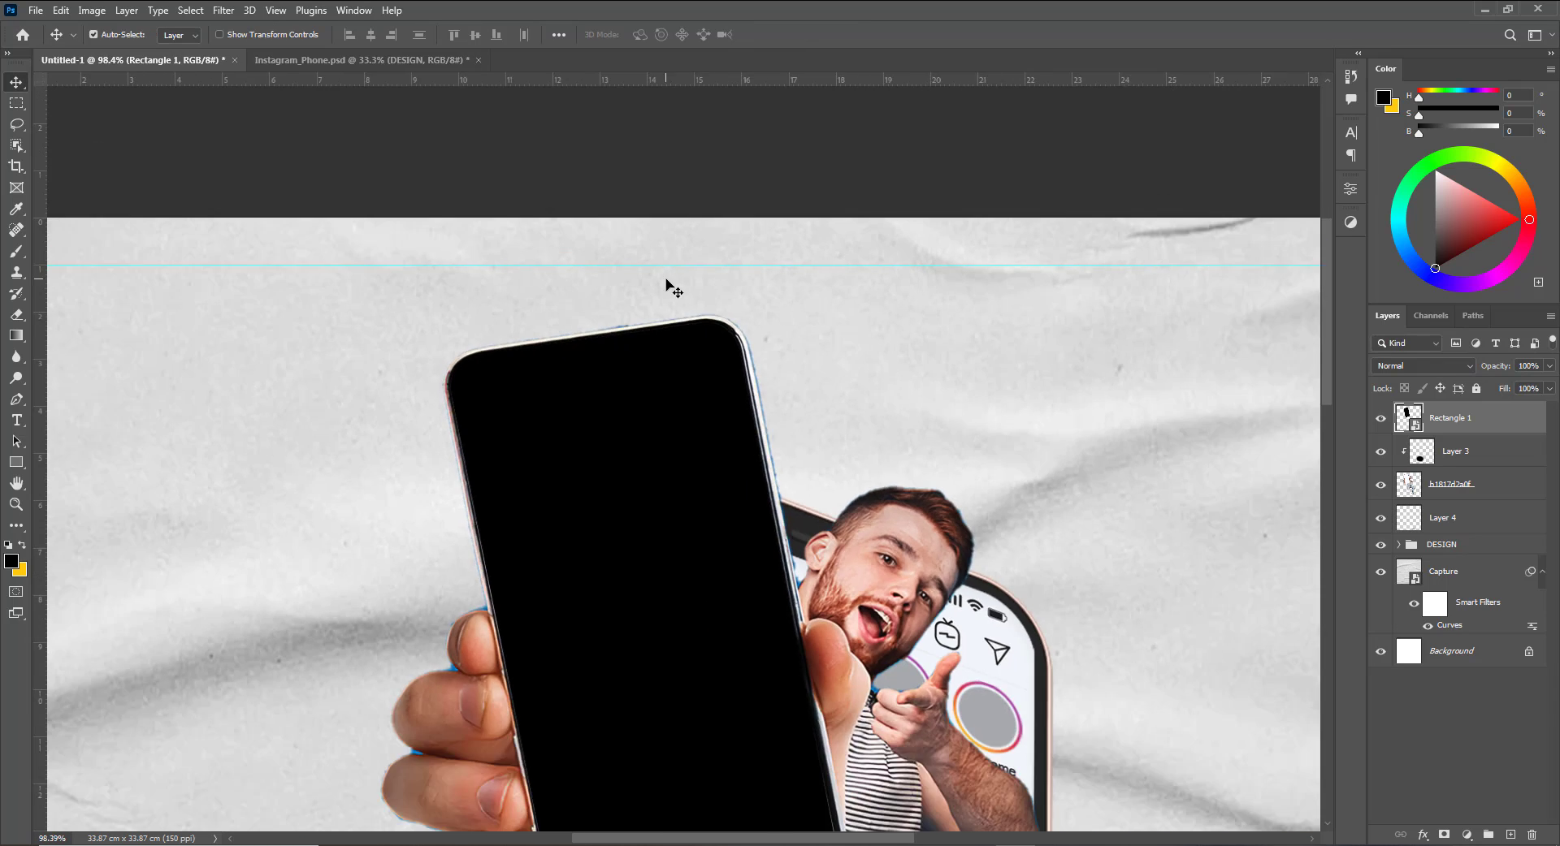
pyautogui.hotkey('ctrl', '0')
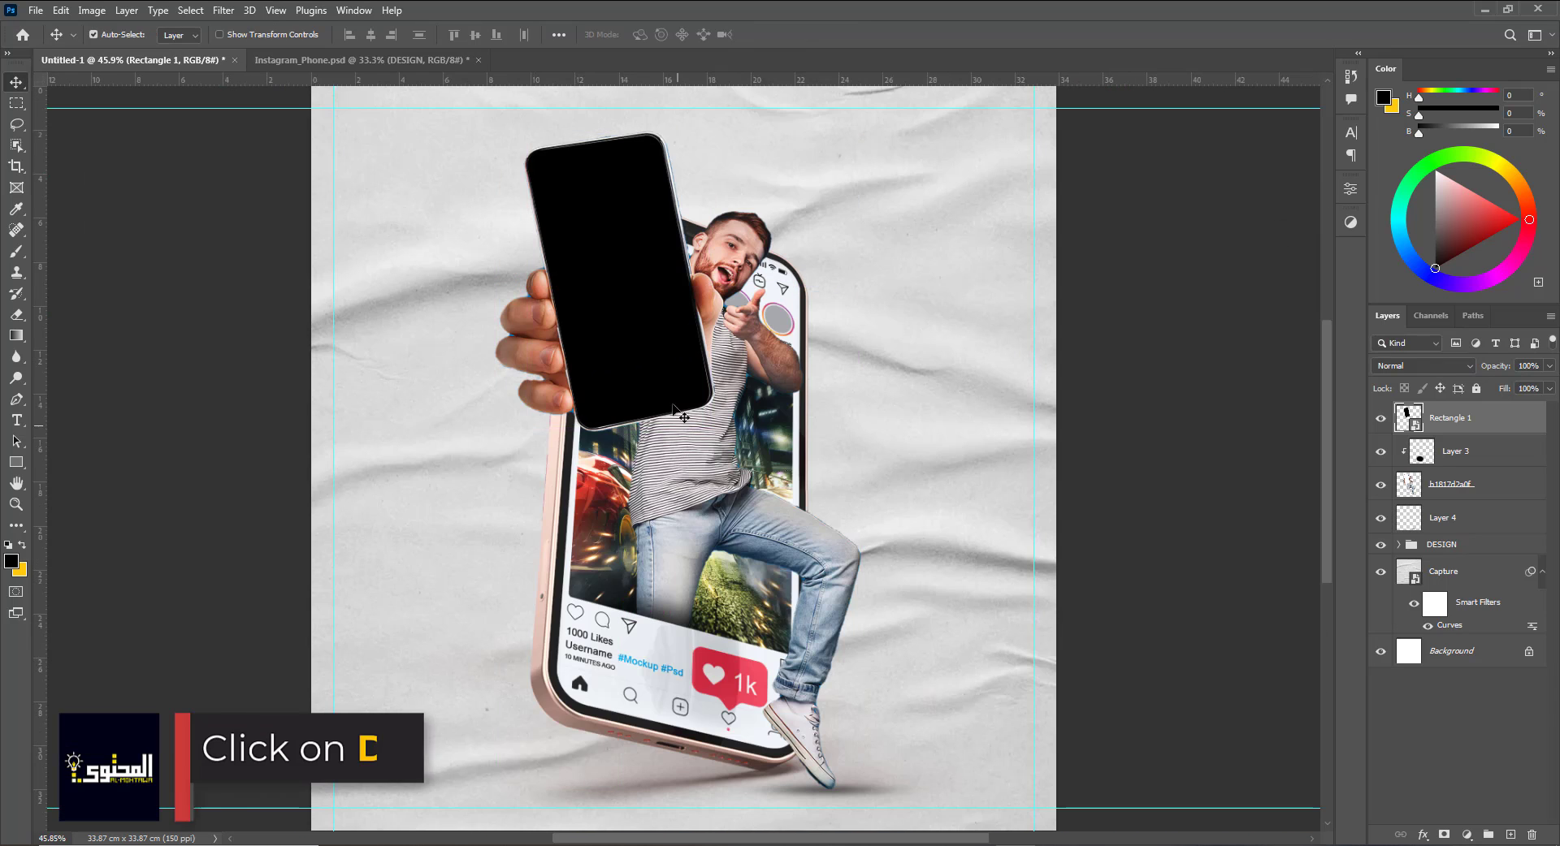
# Place the almohtawa screenshot inside the Rectangle 1 smart object and clip it to the rounded rectangle.
pyautogui.doubleClick(1412, 420)
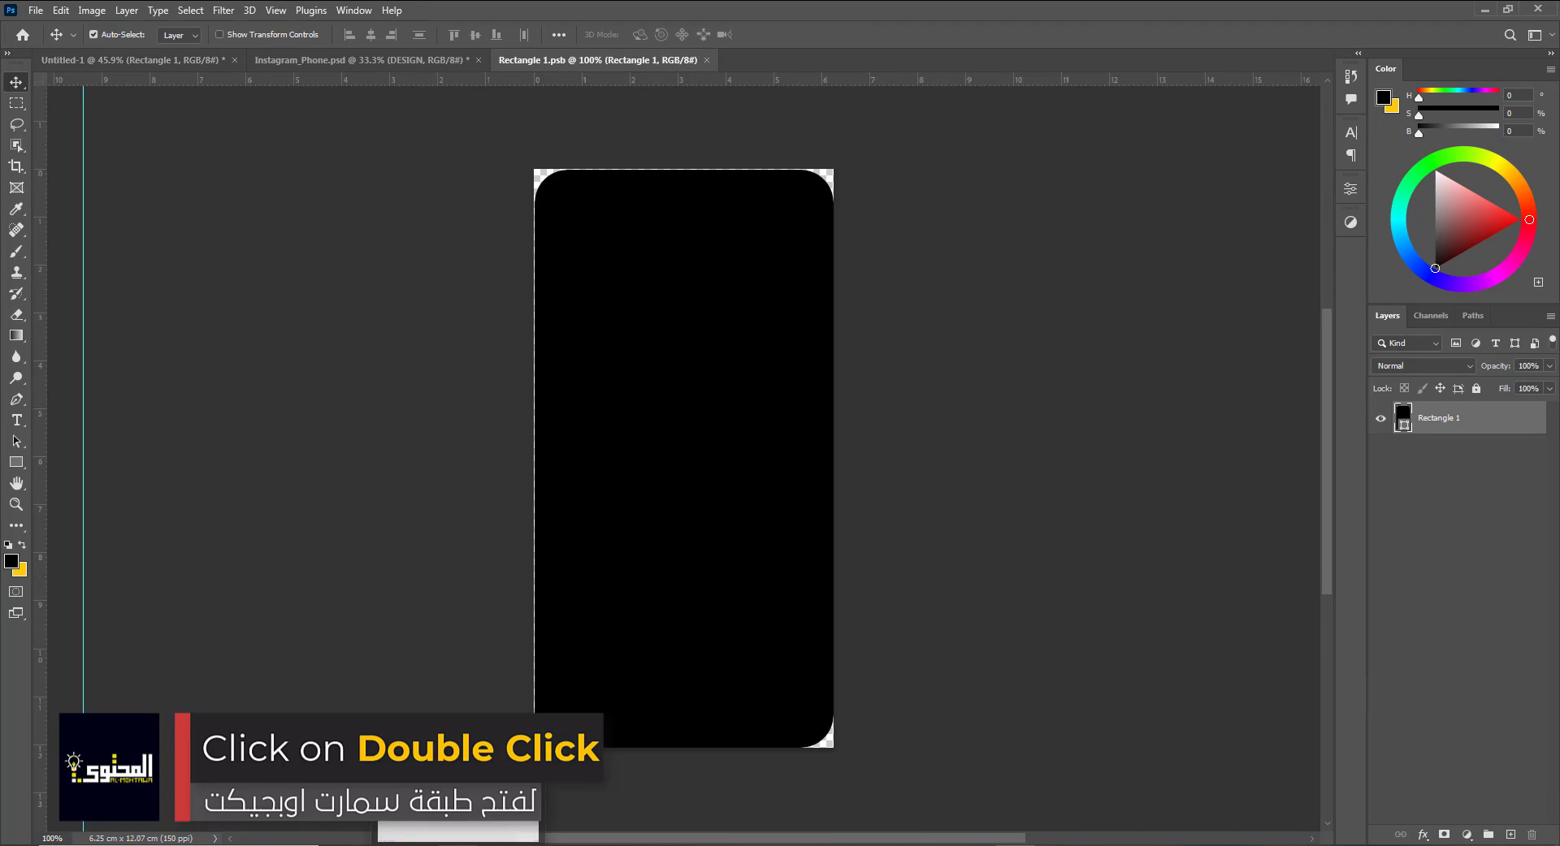
pyautogui.hotkey('alt', 'Tab')
pyautogui.moveTo(977, 198); pyautogui.dragTo(701, 536)
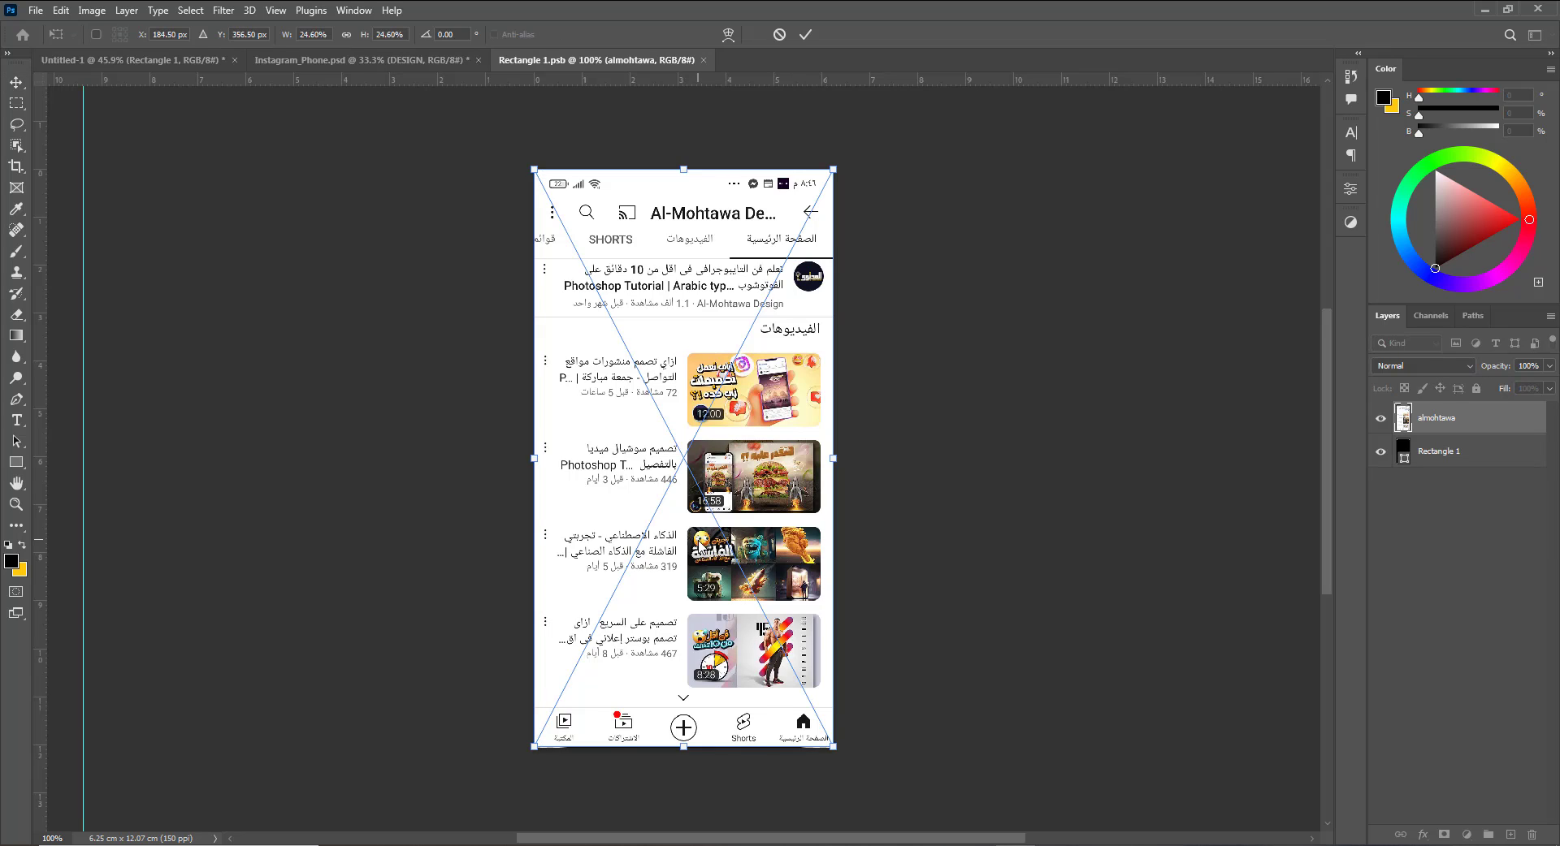
pyautogui.press('Return')
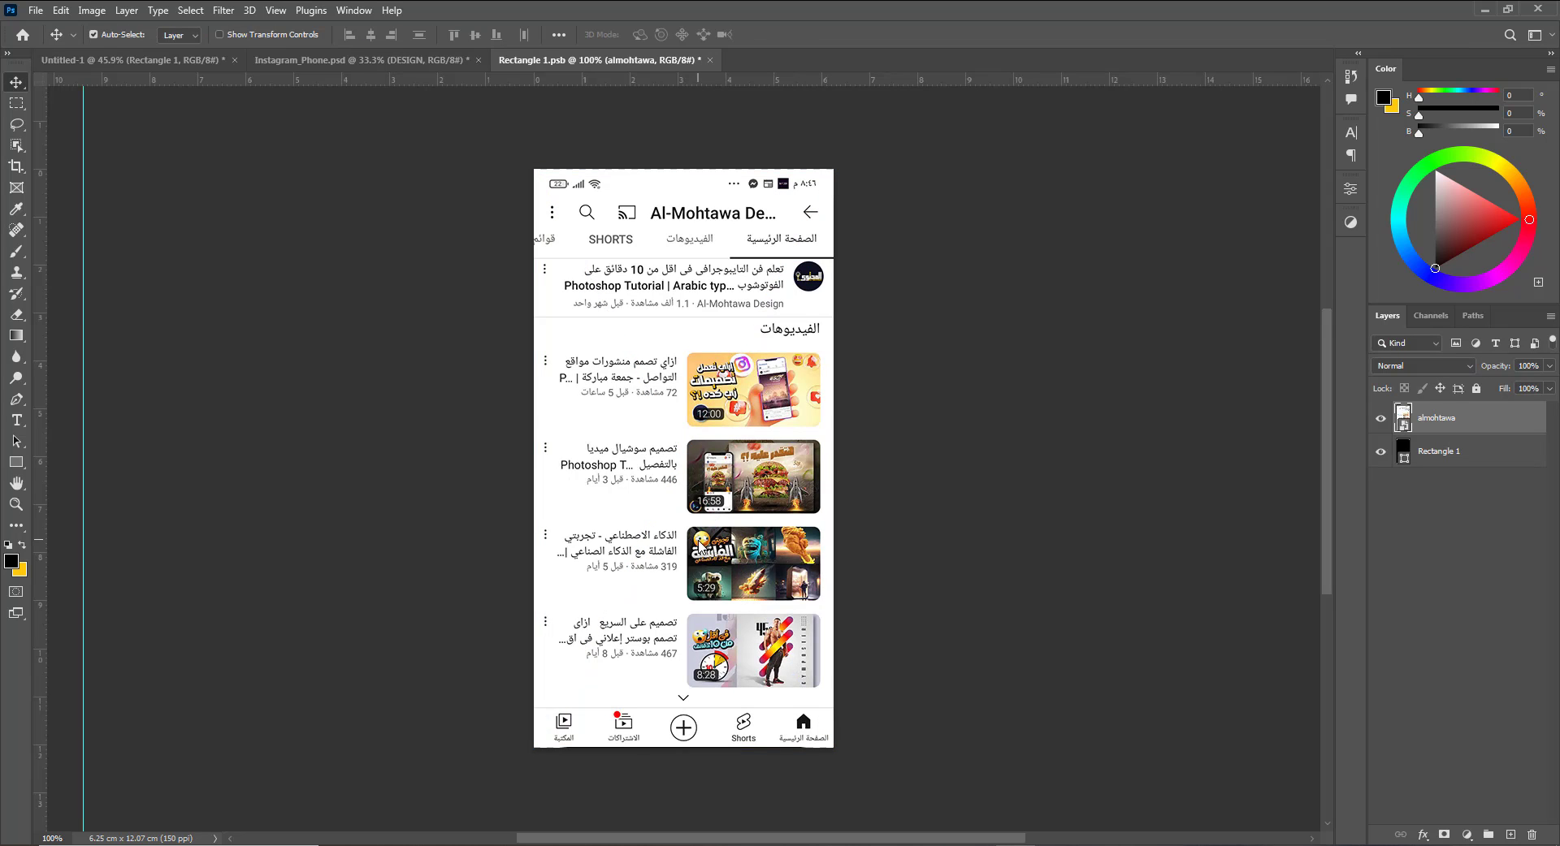
pyautogui.rightClick(1462, 419)
pyautogui.click(1381, 506)
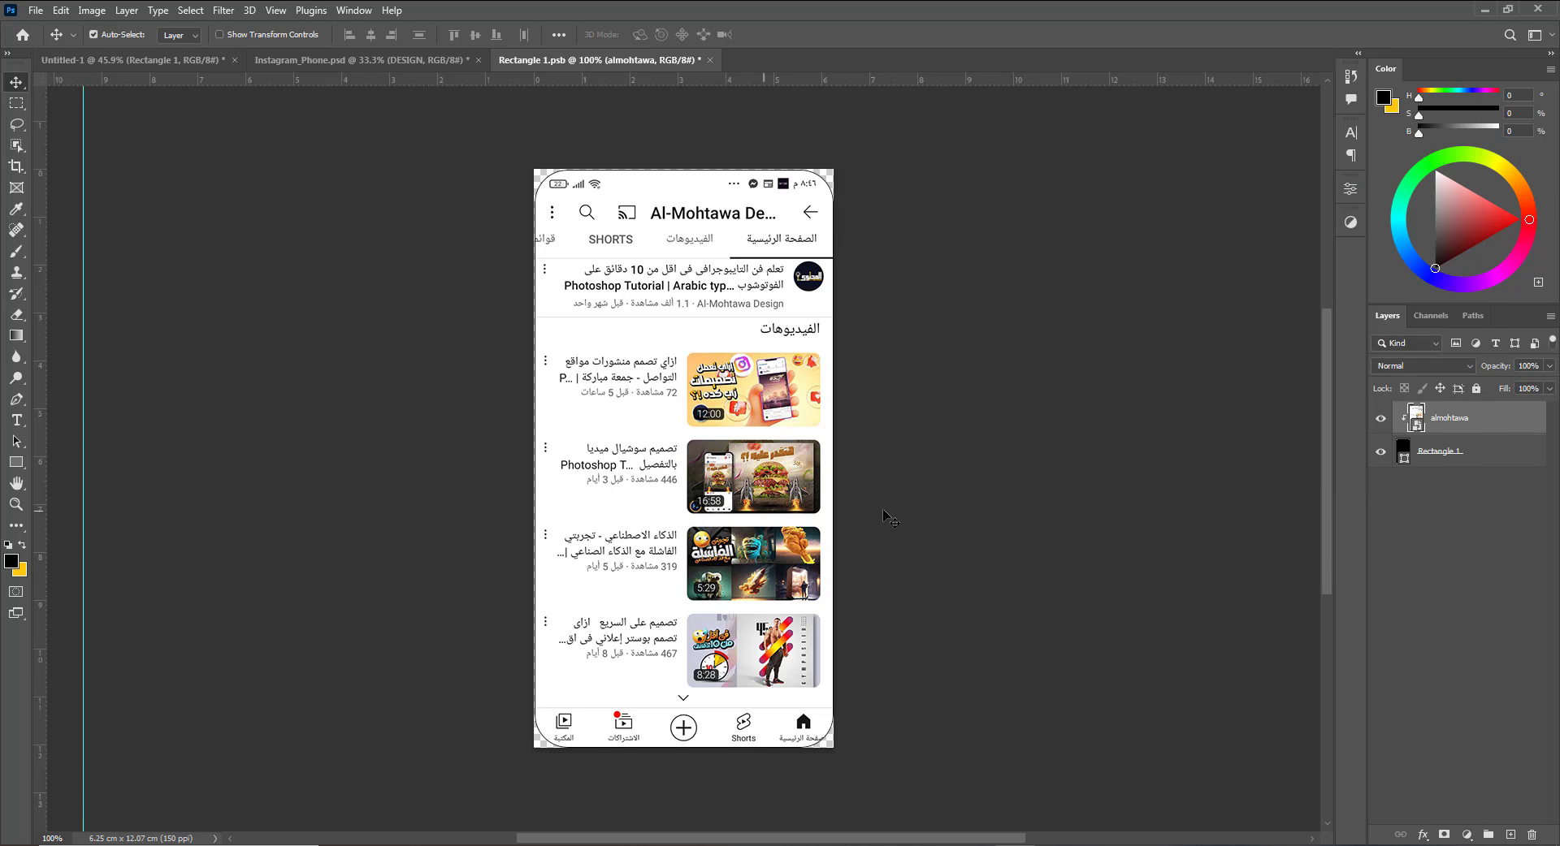
# Darken the almohtawa layer with Curves (input 120, output 104), and save and close the smart object contents.
pyautogui.click(91, 9)
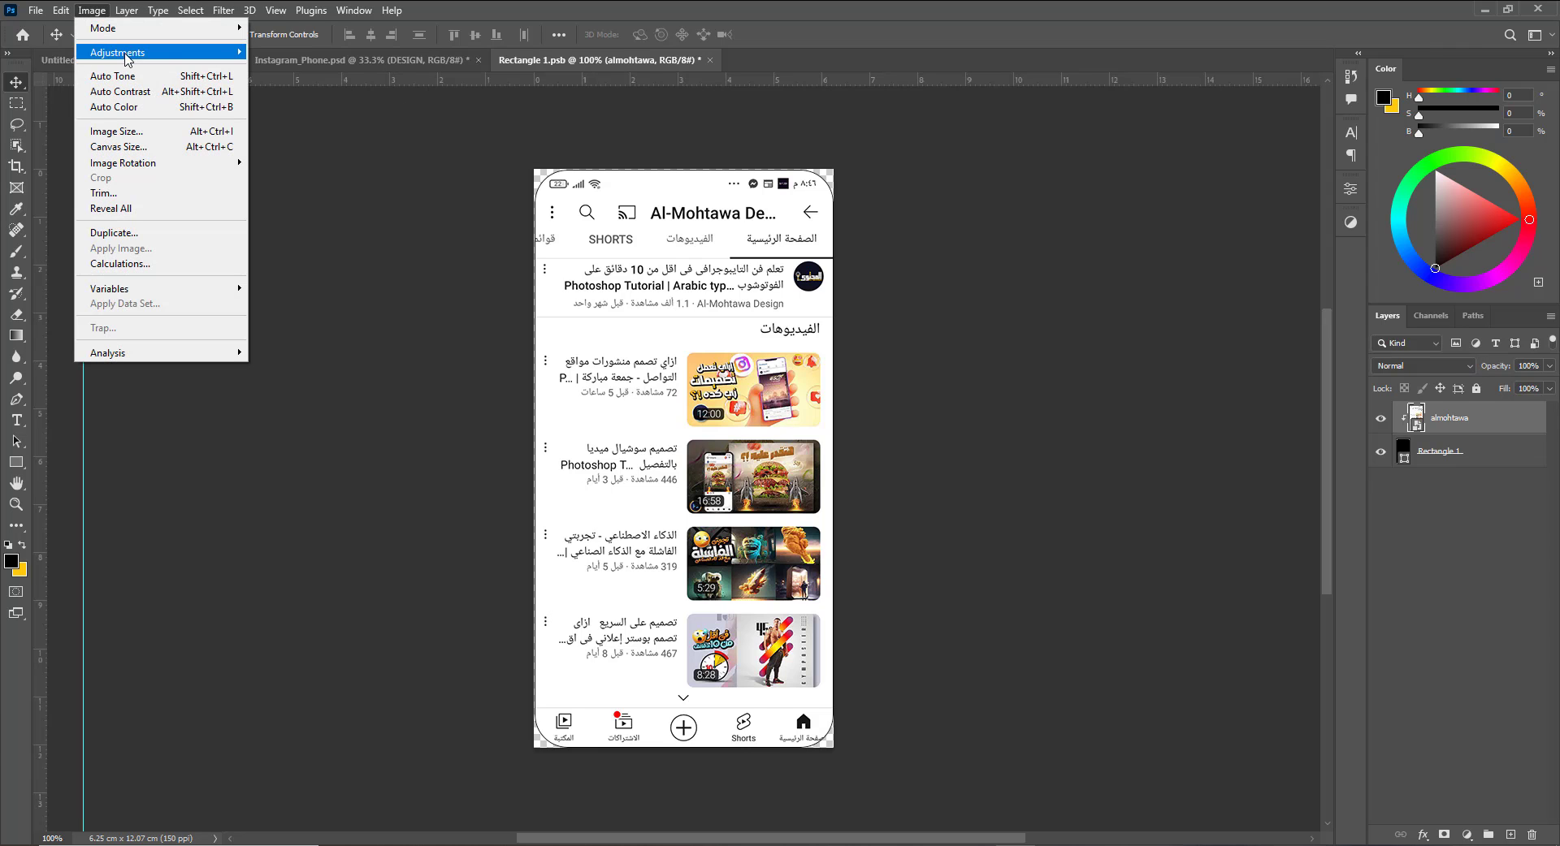
pyautogui.moveTo(122, 52)
pyautogui.click(313, 83)
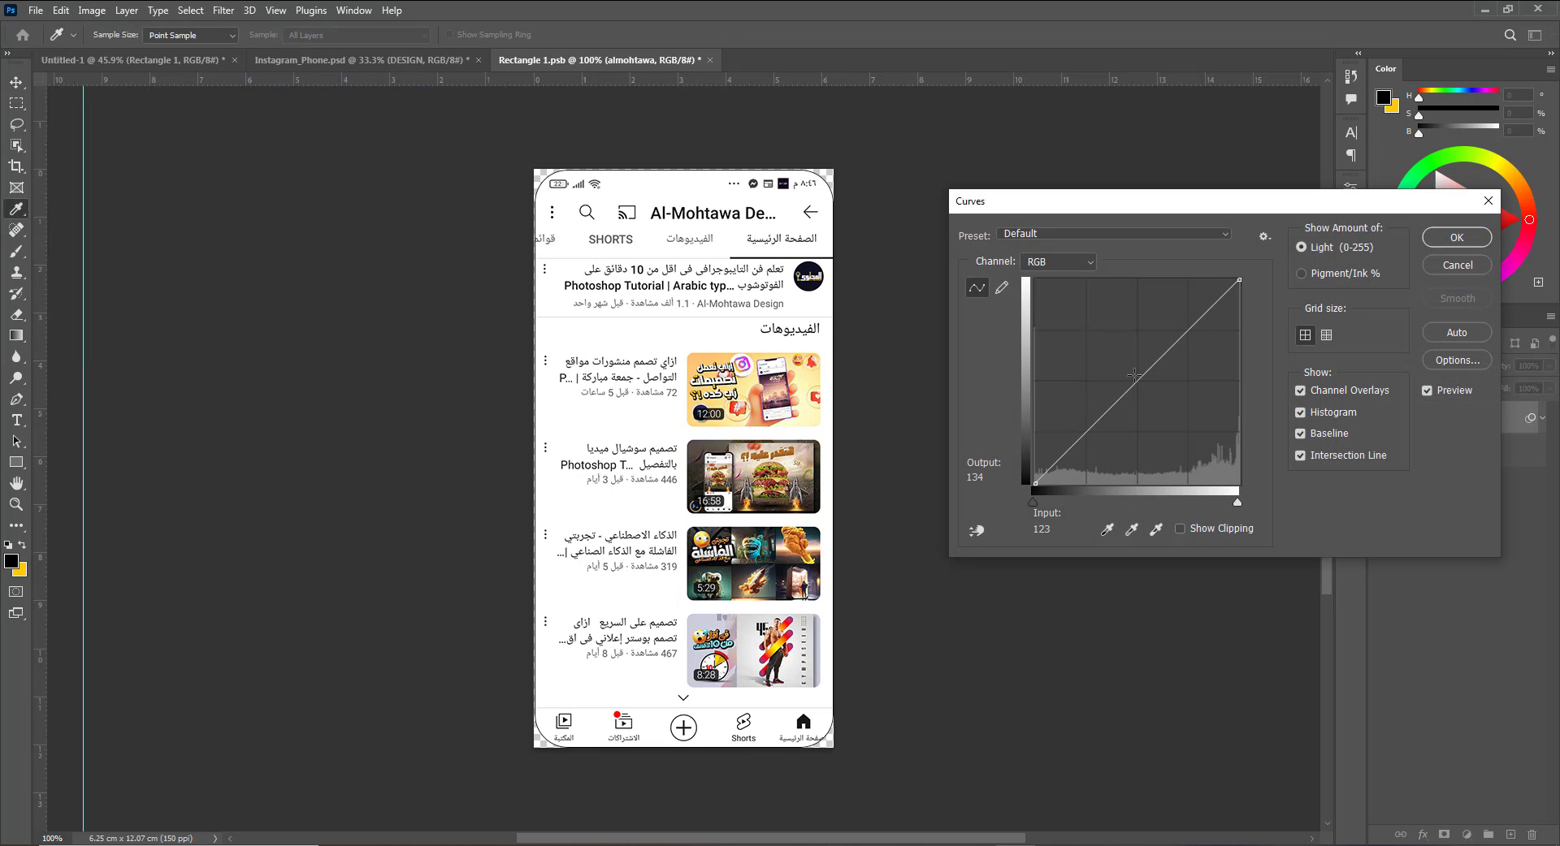
pyautogui.moveTo(1124, 396); pyautogui.dragTo(1131, 400)
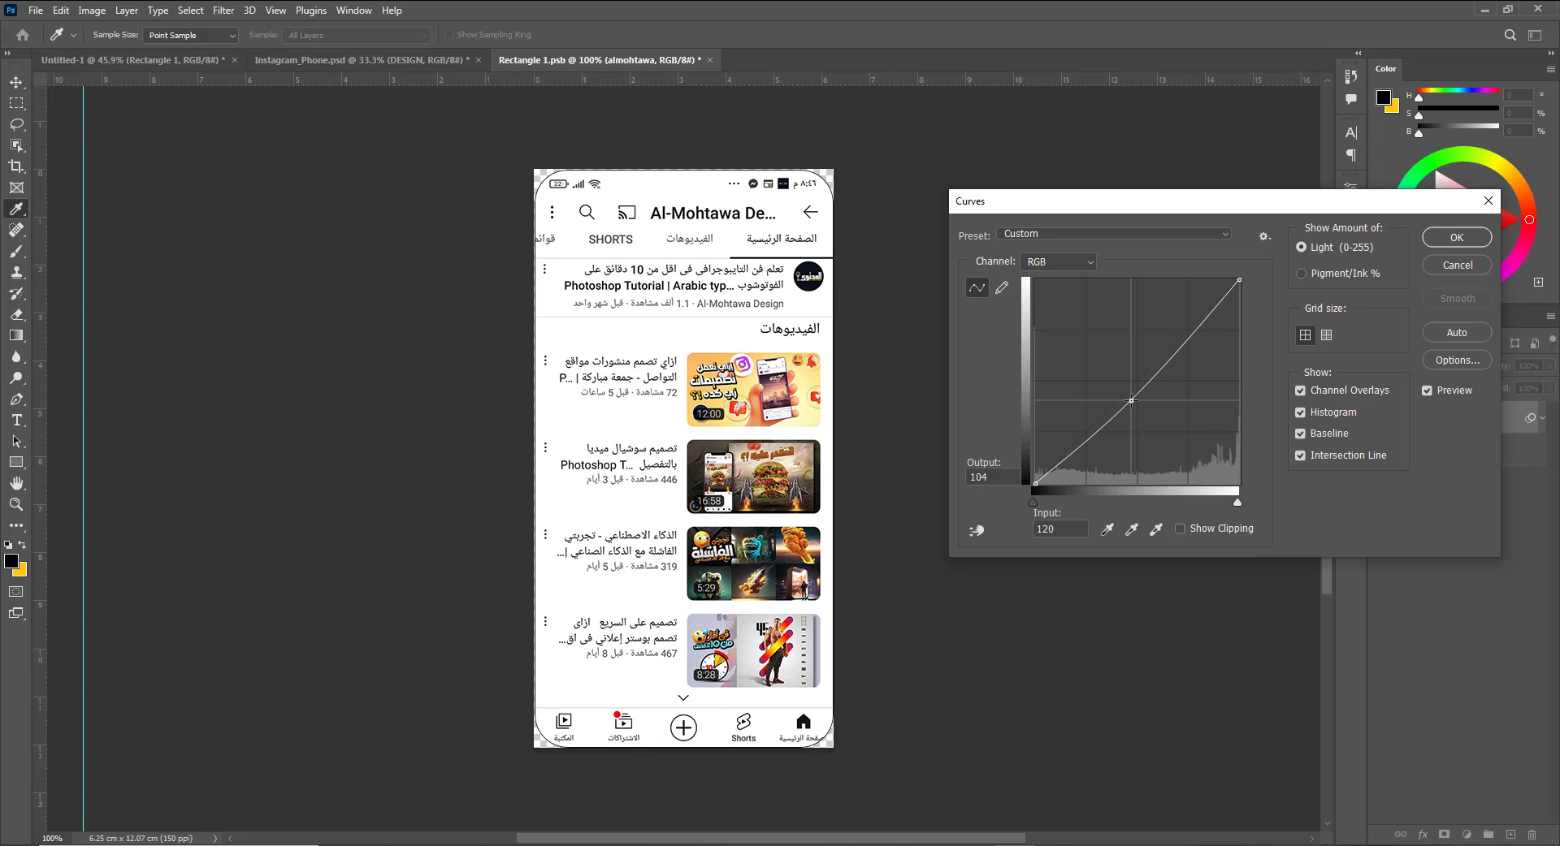
pyautogui.click(1456, 237)
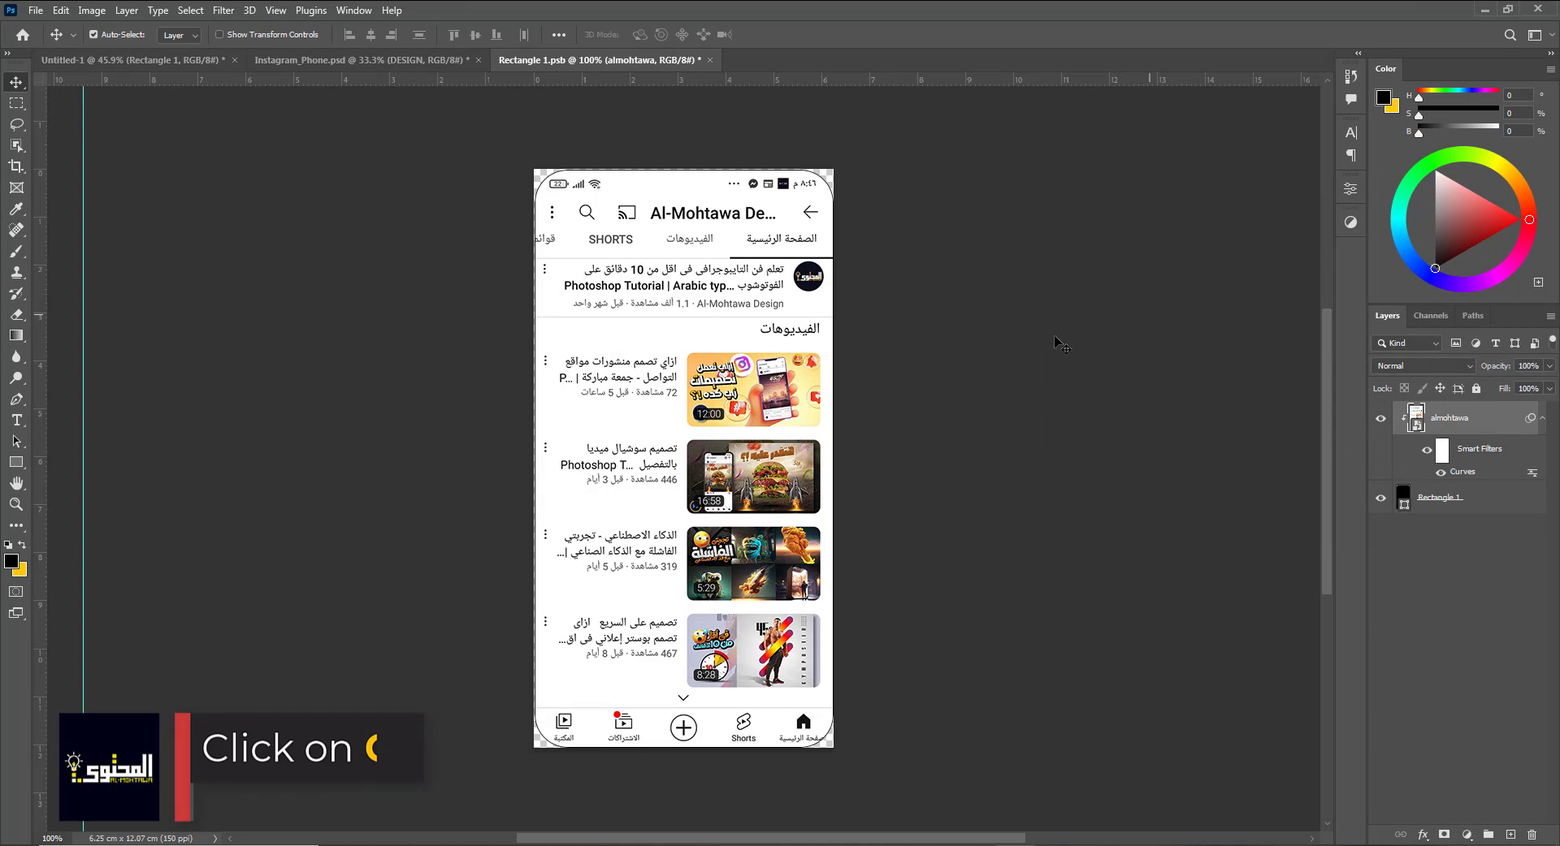
pyautogui.hotkey('ctrl', 's')
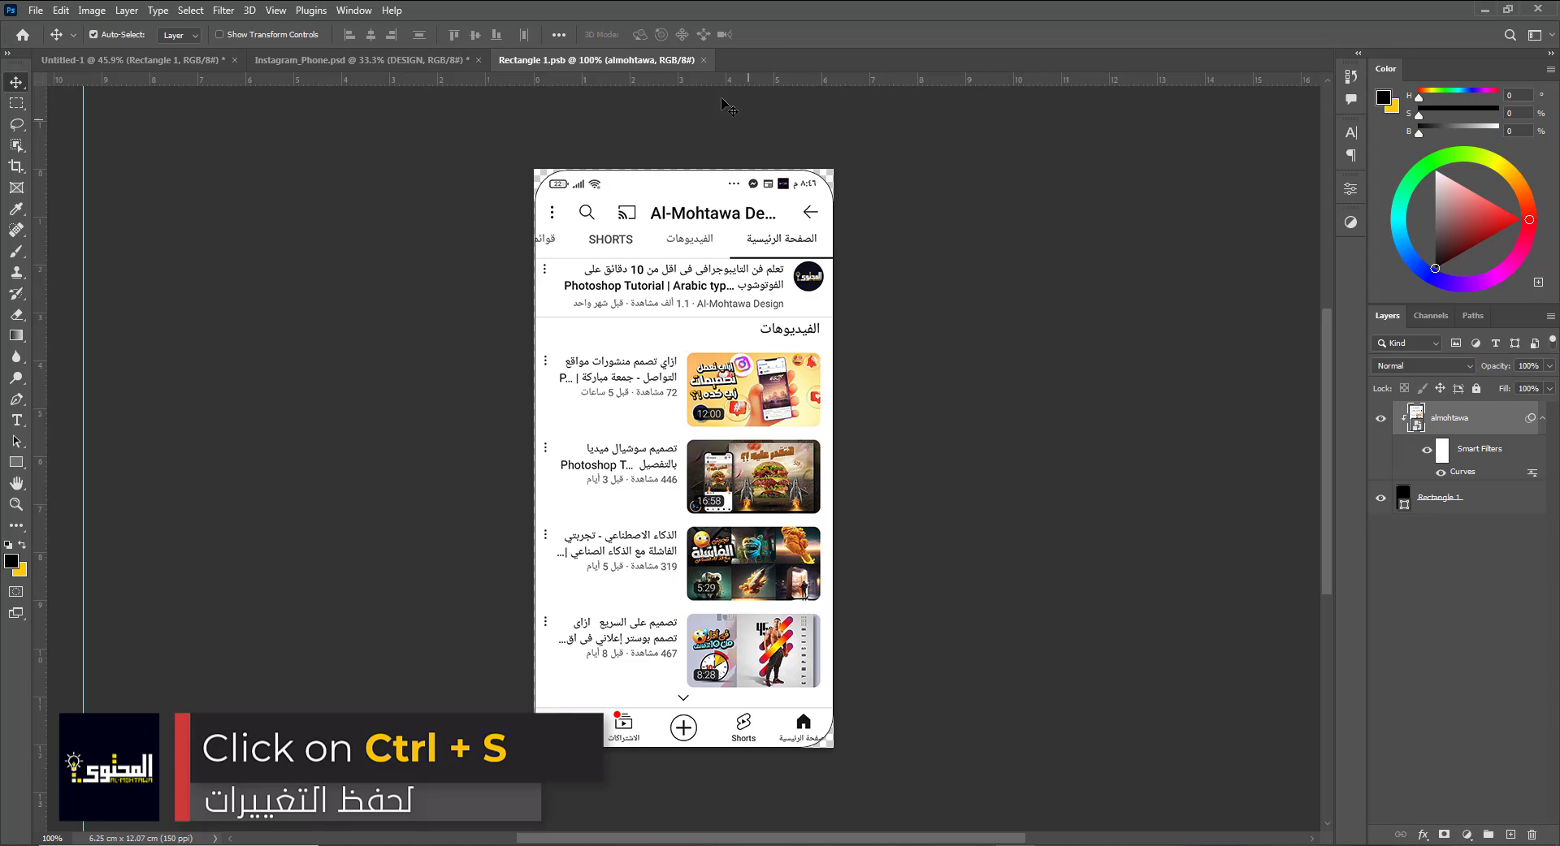
pyautogui.click(702, 60)
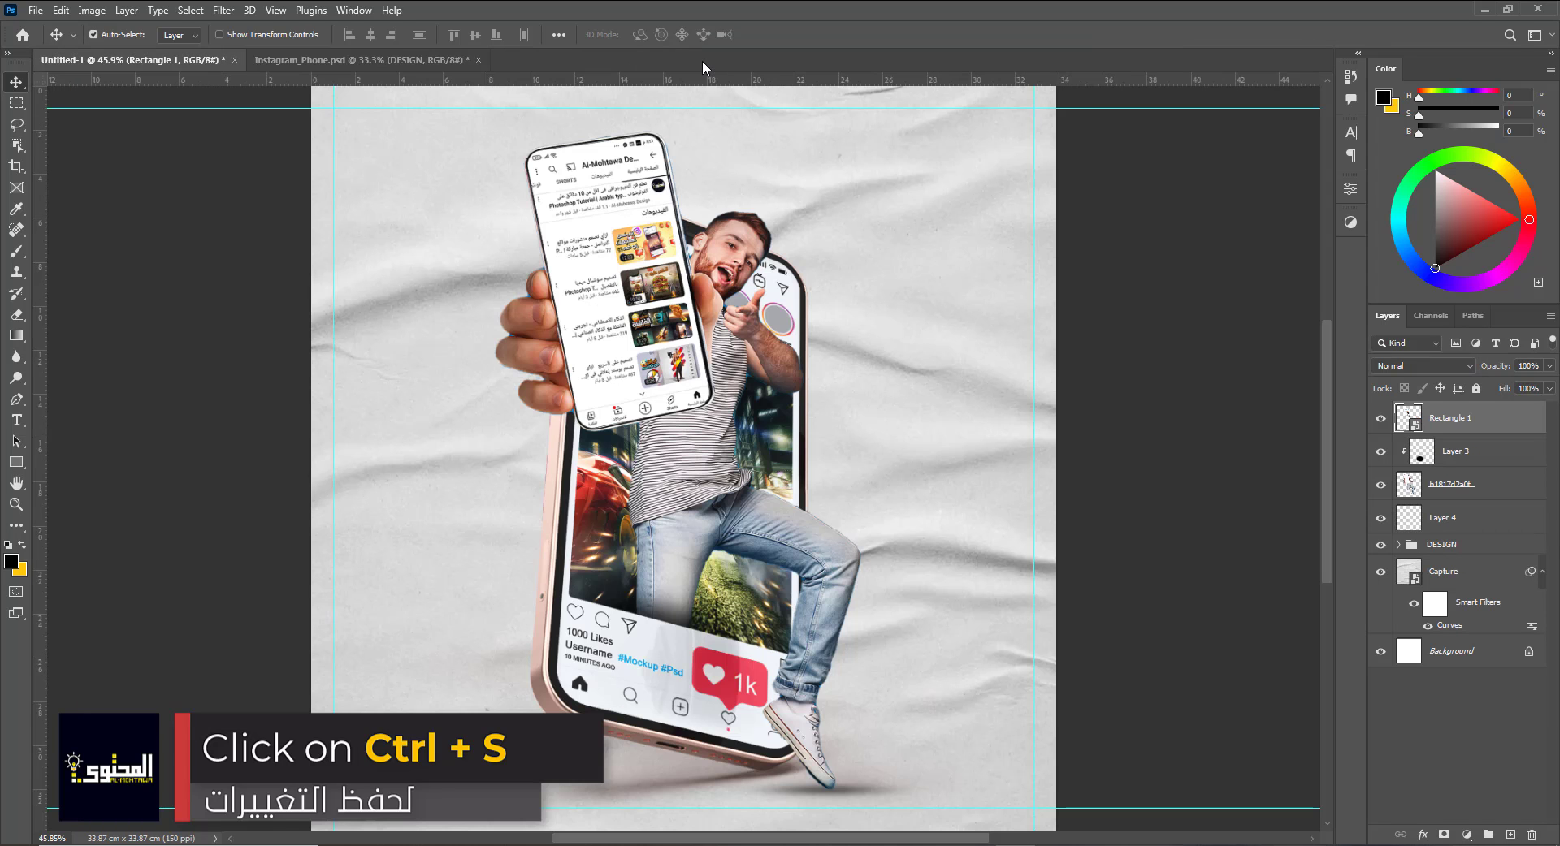
# Close the Instagram_Phone.psd document without saving its changes.
pyautogui.click(361, 60)
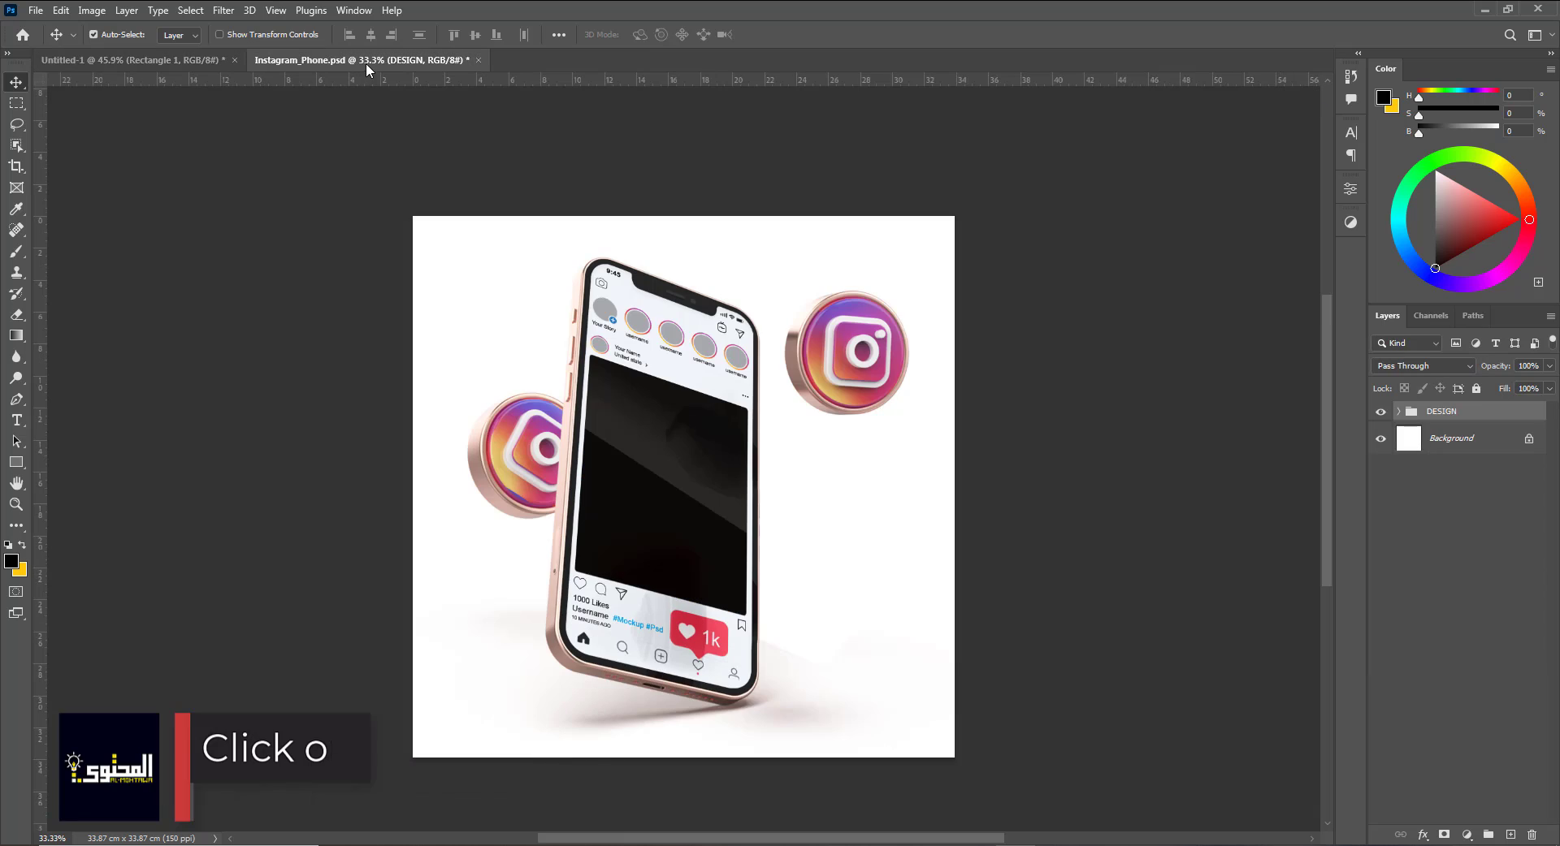
pyautogui.click(480, 61)
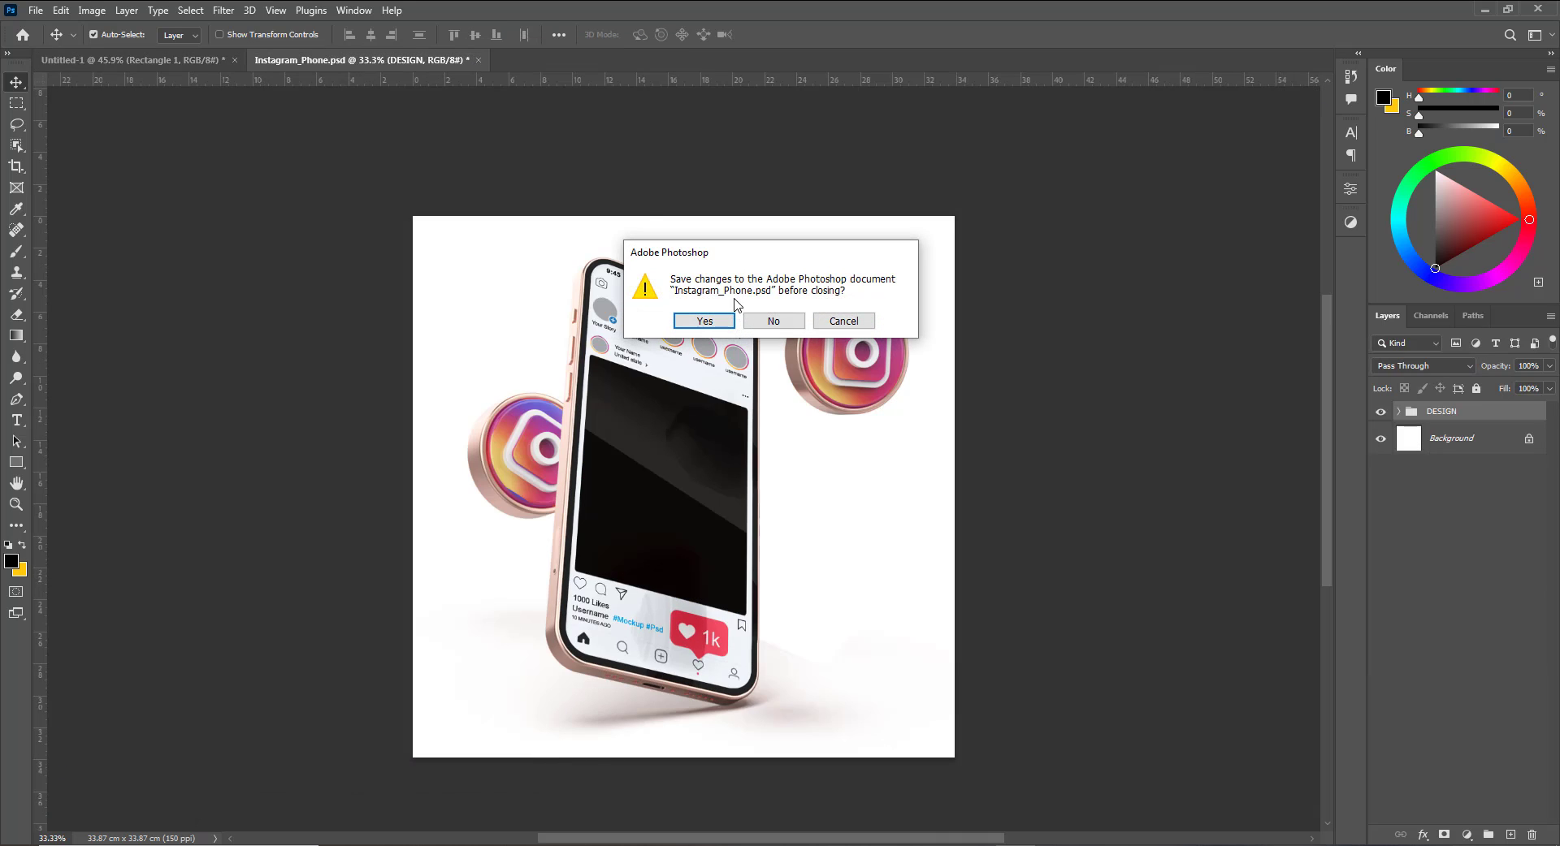
pyautogui.click(770, 318)
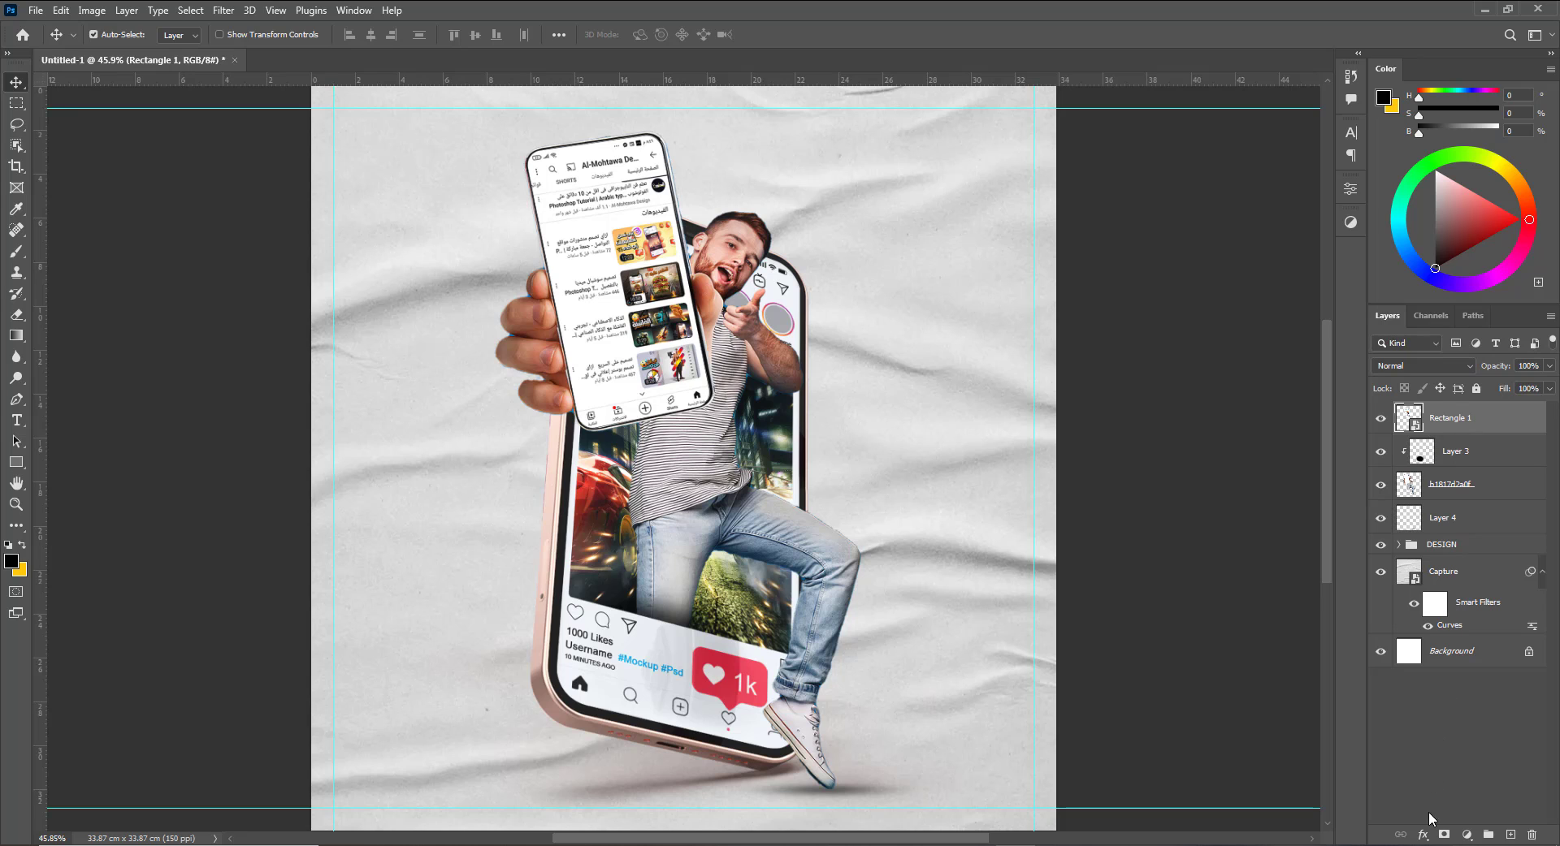
# Add an Inner Shadow to the Rectangle 1 layer with Use Global Light off and an angle of 125°.
pyautogui.click(1423, 835)
pyautogui.click(1471, 676)
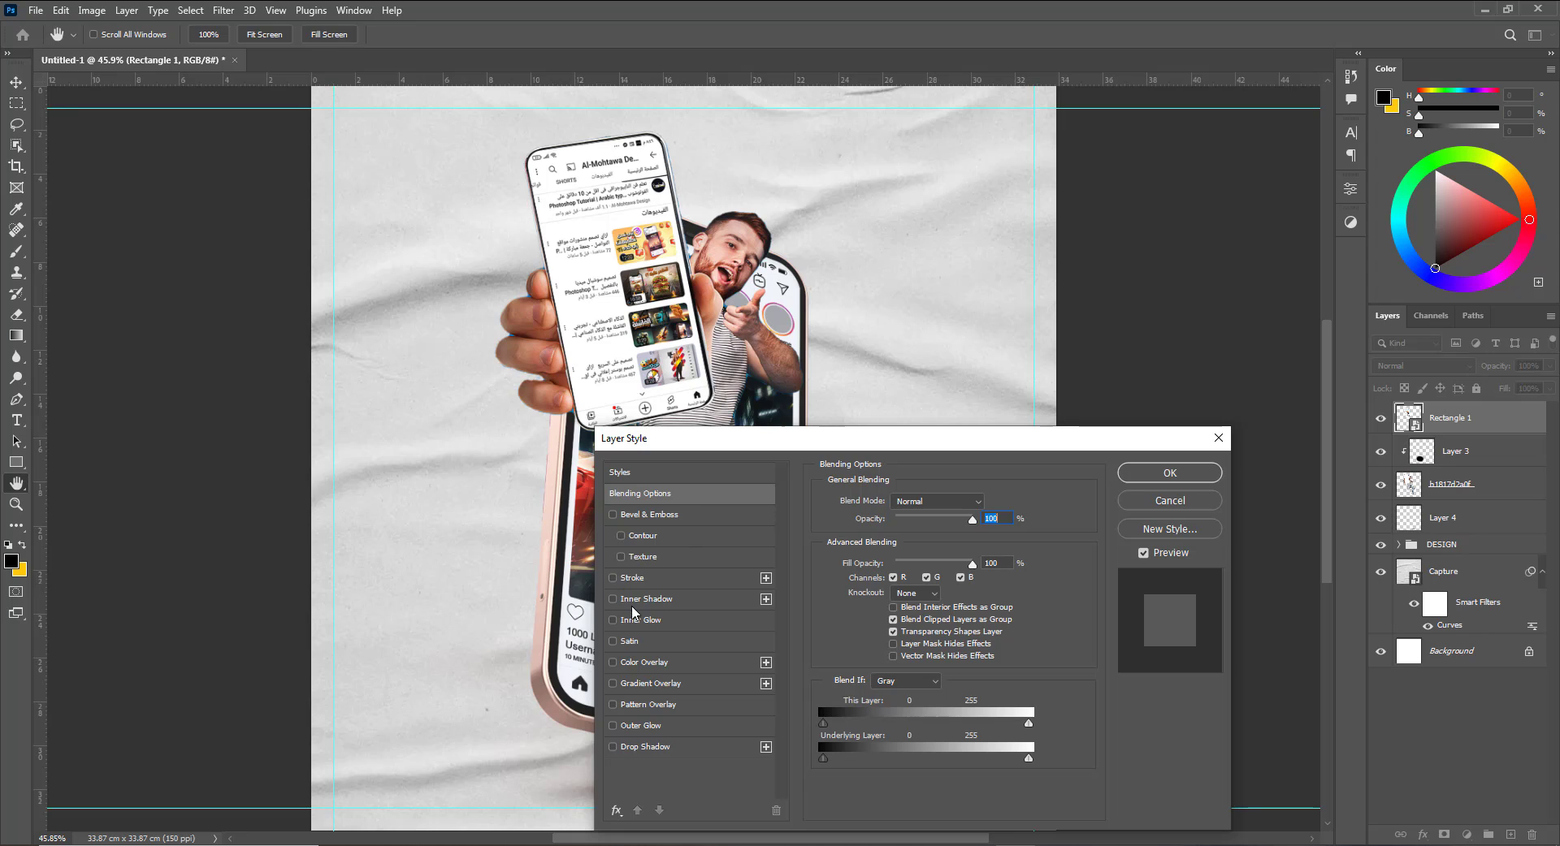
pyautogui.click(648, 598)
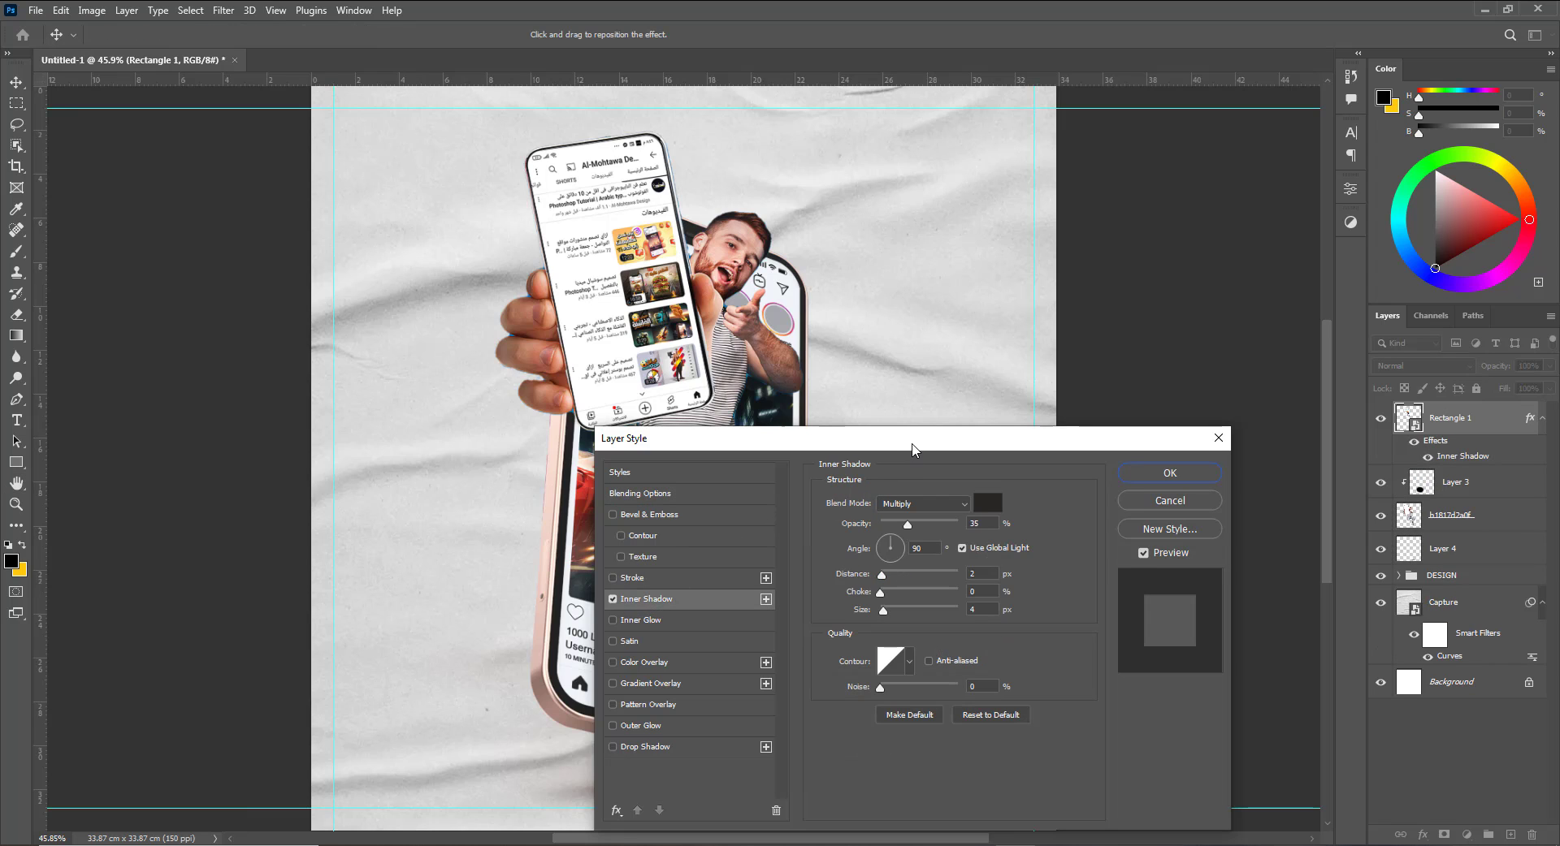
pyautogui.moveTo(911, 449); pyautogui.dragTo(996, 412)
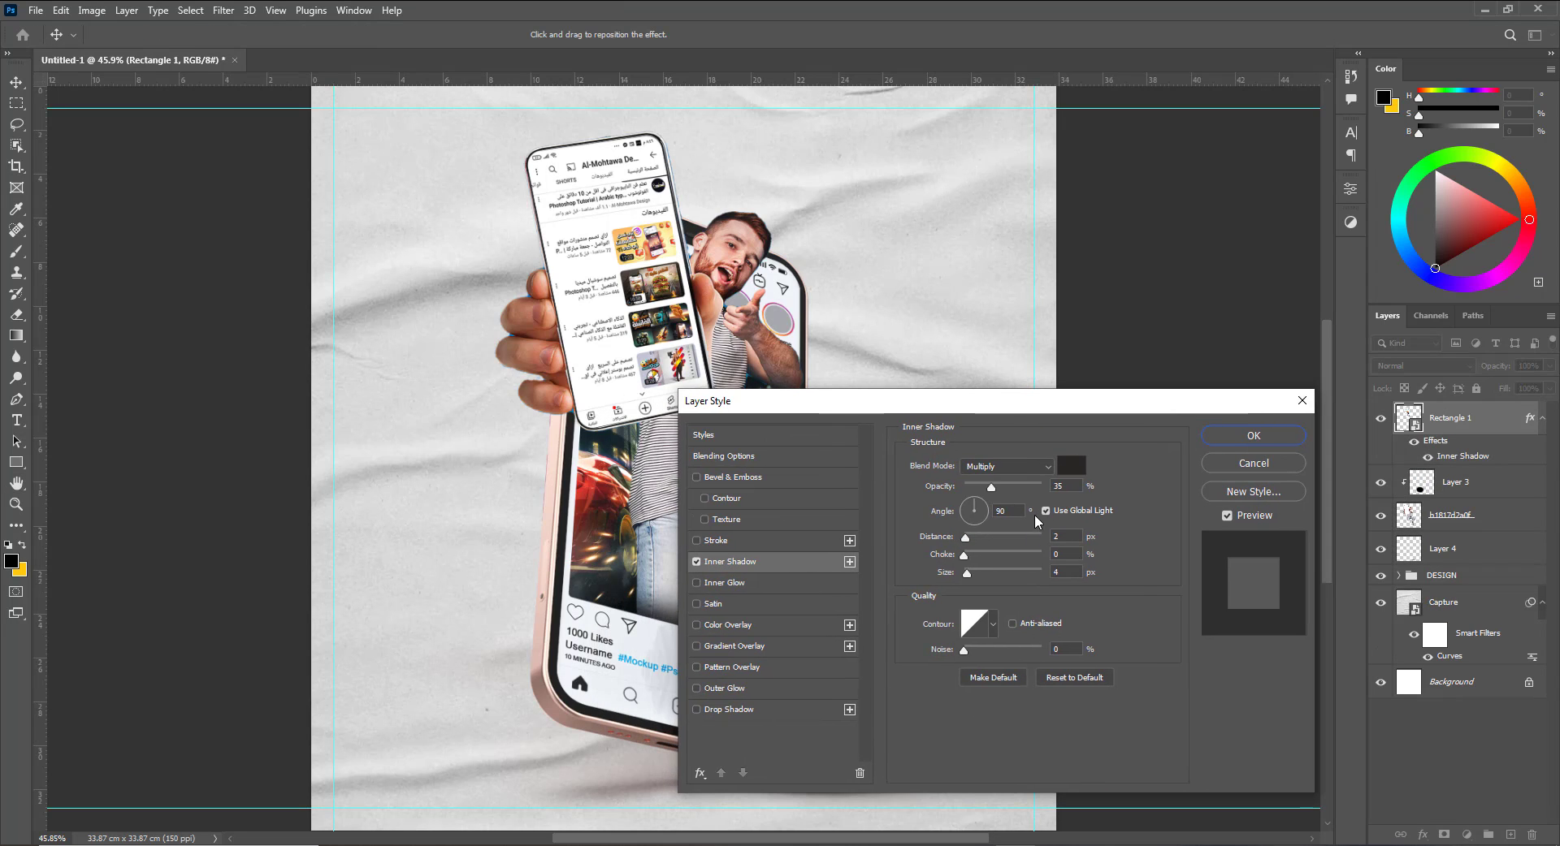
pyautogui.click(1045, 510)
pyautogui.click(1007, 511)
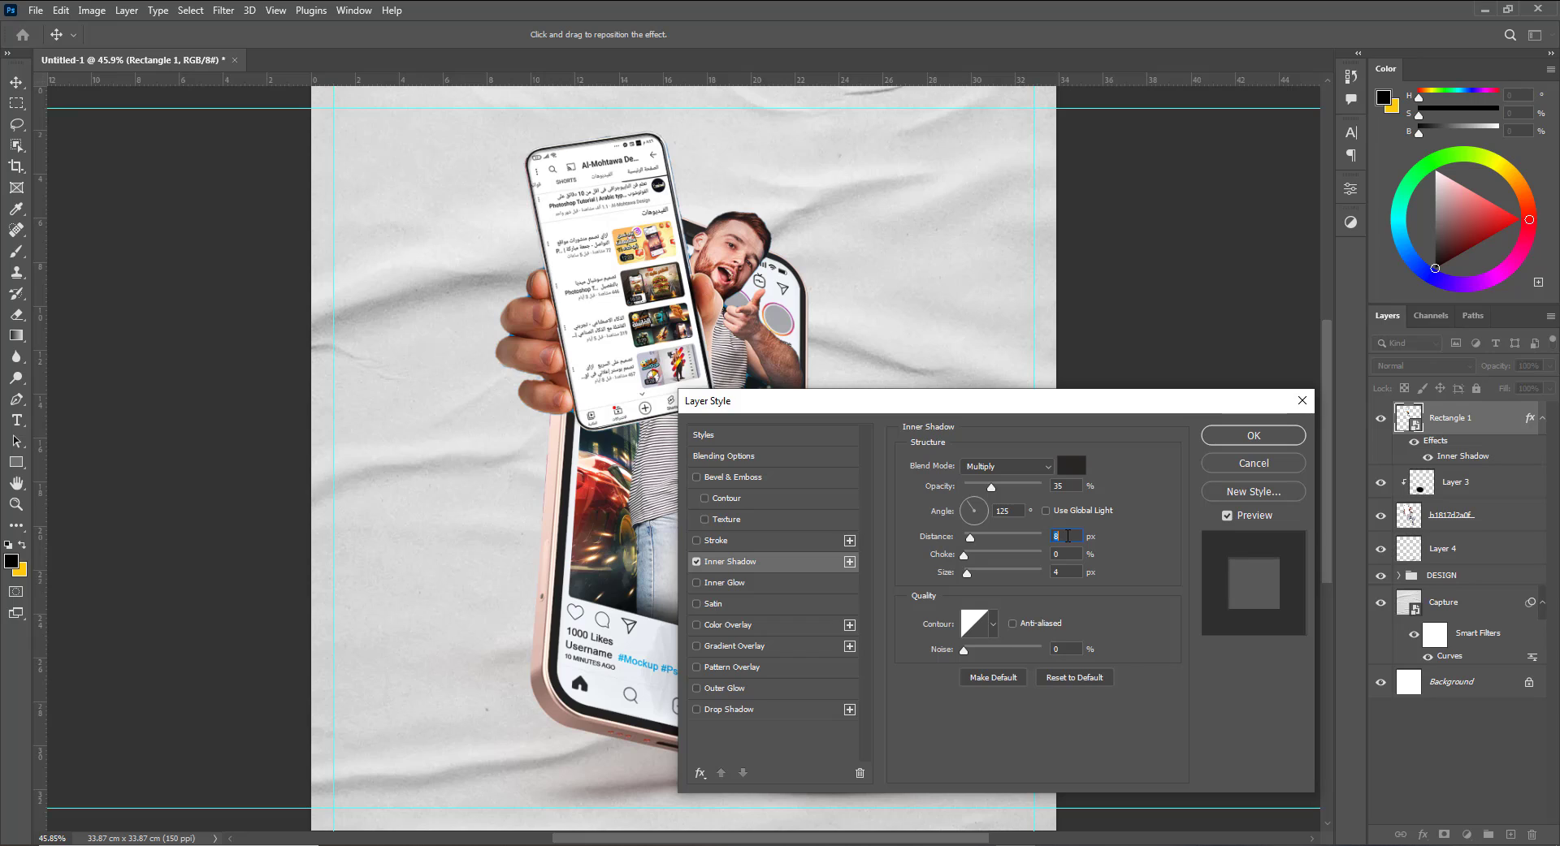
# Set the inner shadow's distance to 8 px and size to 15 px, and apply the layer style.
pyautogui.write('8')
pyautogui.click(1067, 571)
pyautogui.write('15')
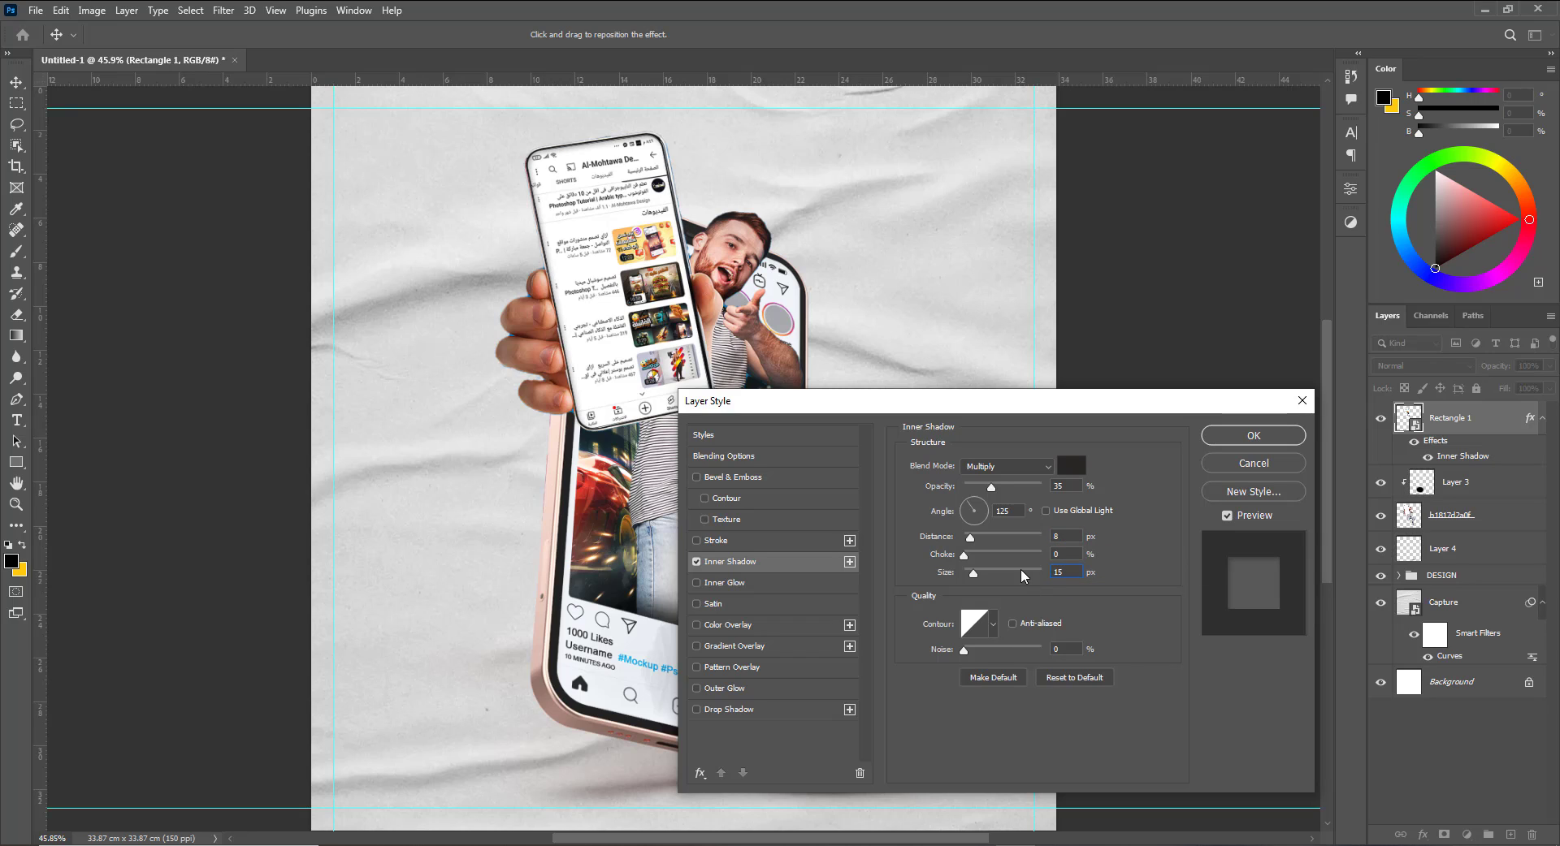
pyautogui.write('45')
pyautogui.press('Up')
pyautogui.press('Up')
pyautogui.click(1255, 437)
pyautogui.click(1228, 664)
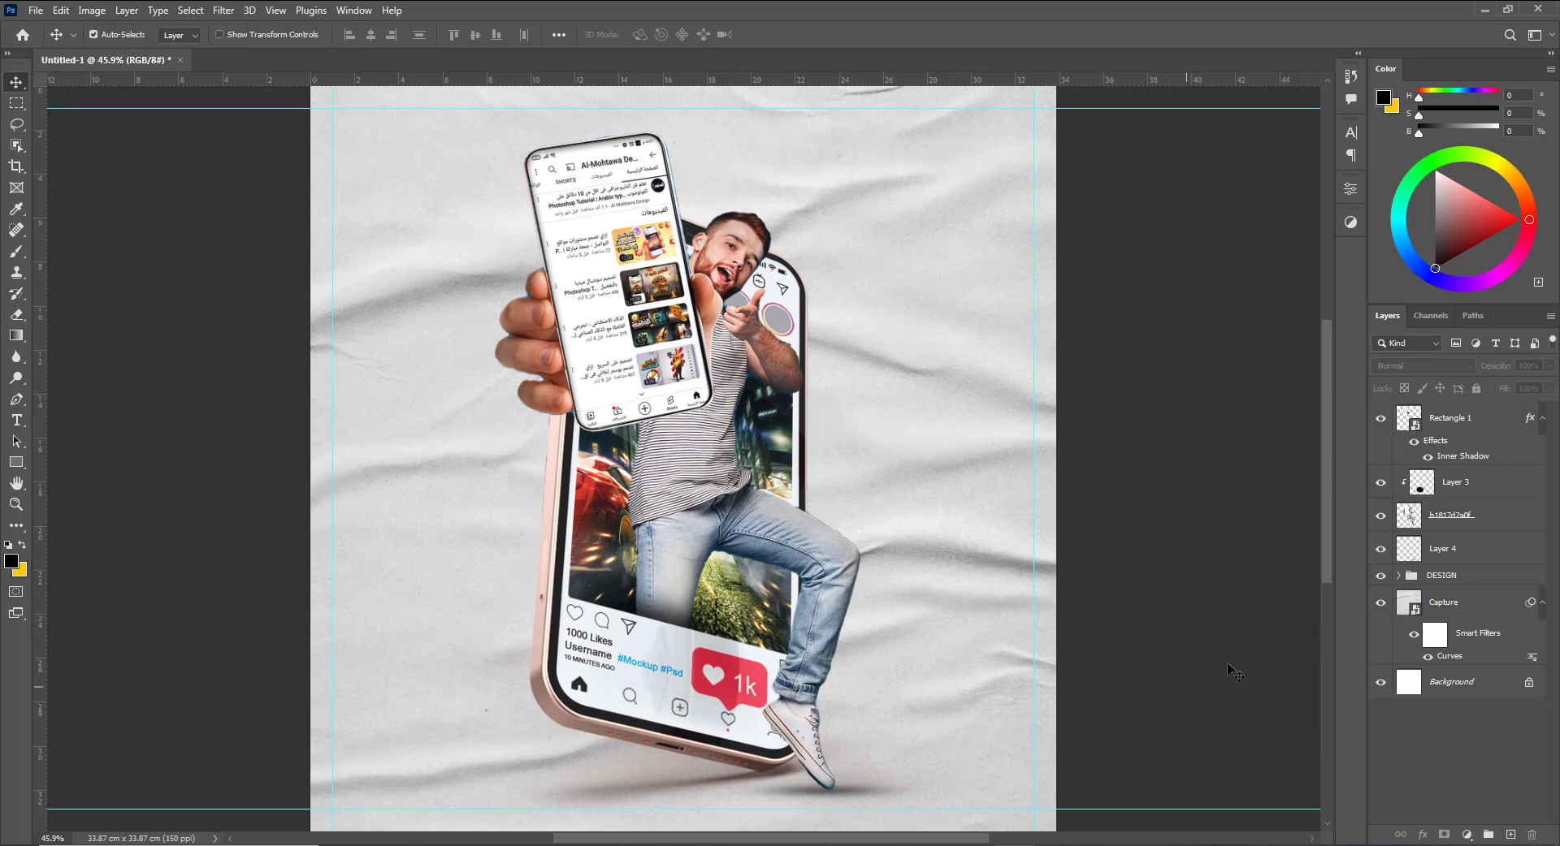
# Copy the horizontal flare with the ring from the light effects PSD into the design above Layer 4, blended as Screen.
pyautogui.click(1456, 545)
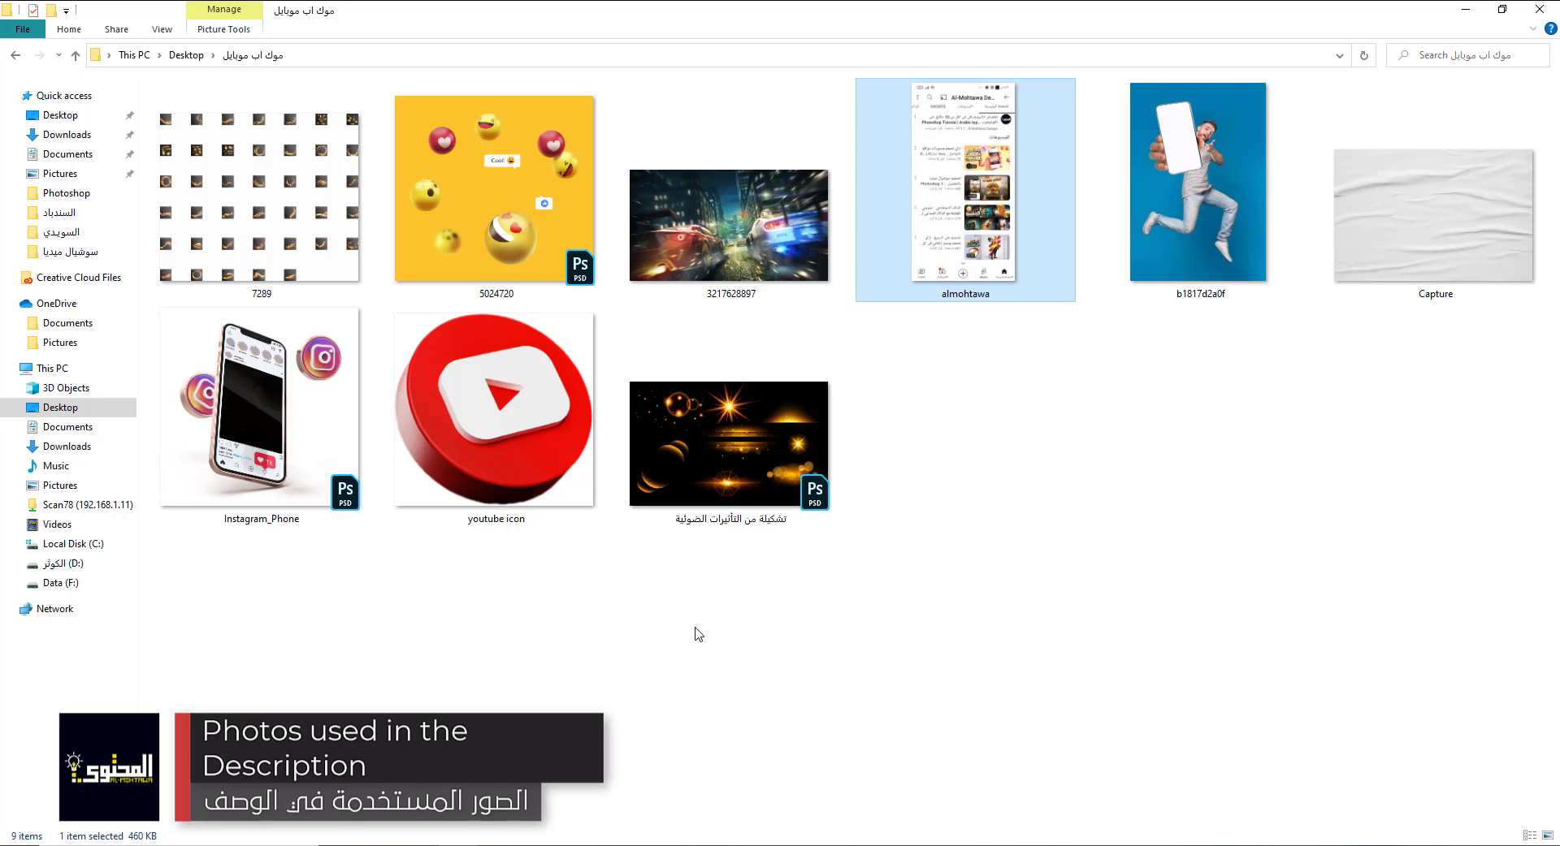
pyautogui.doubleClick(736, 467)
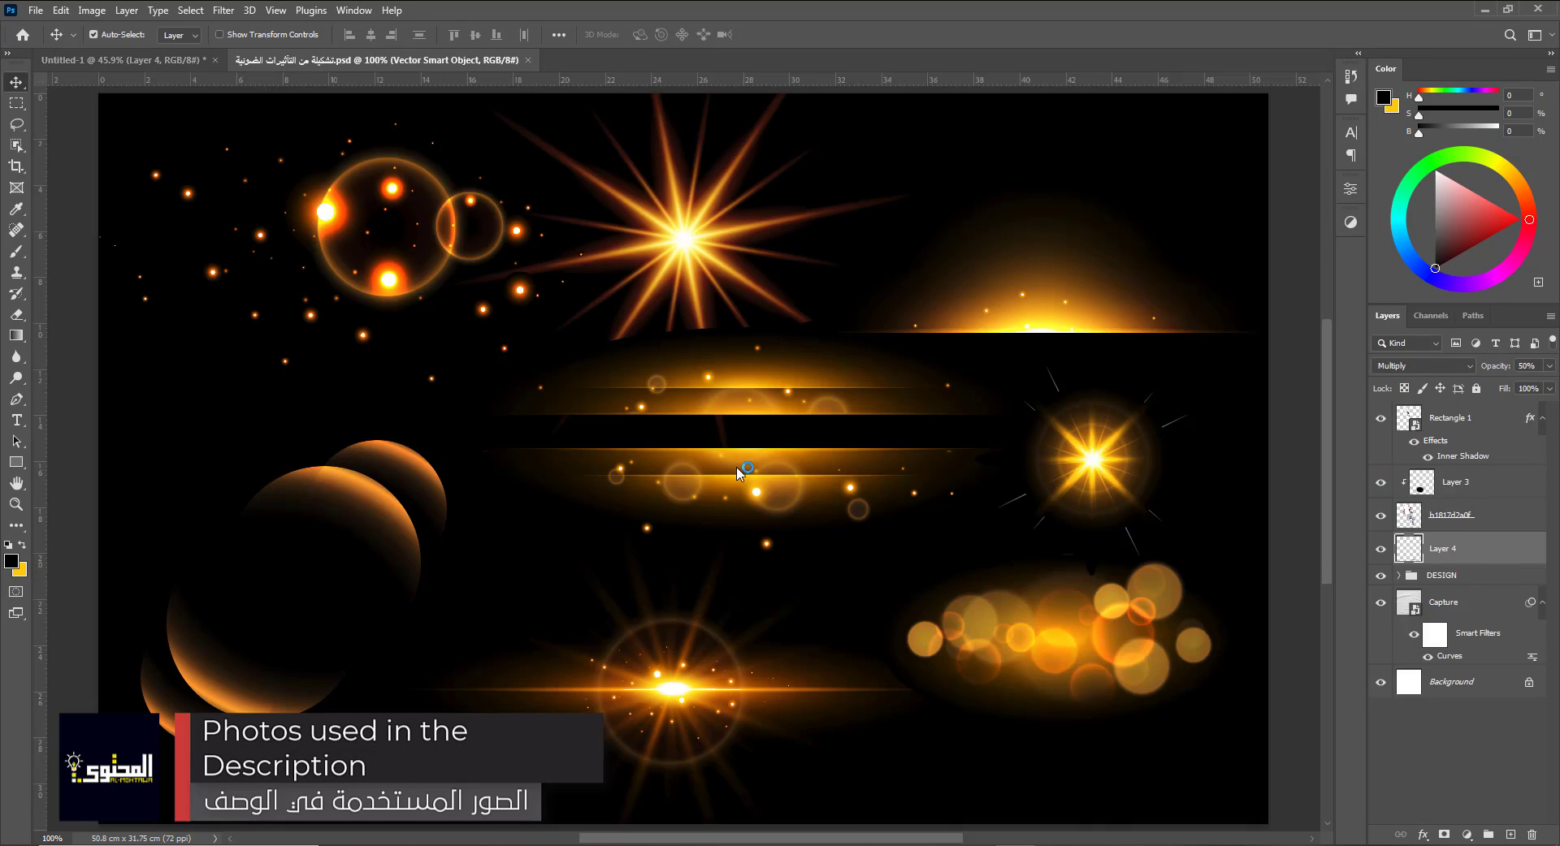
pyautogui.moveTo(689, 650); pyautogui.dragTo(676, 520)
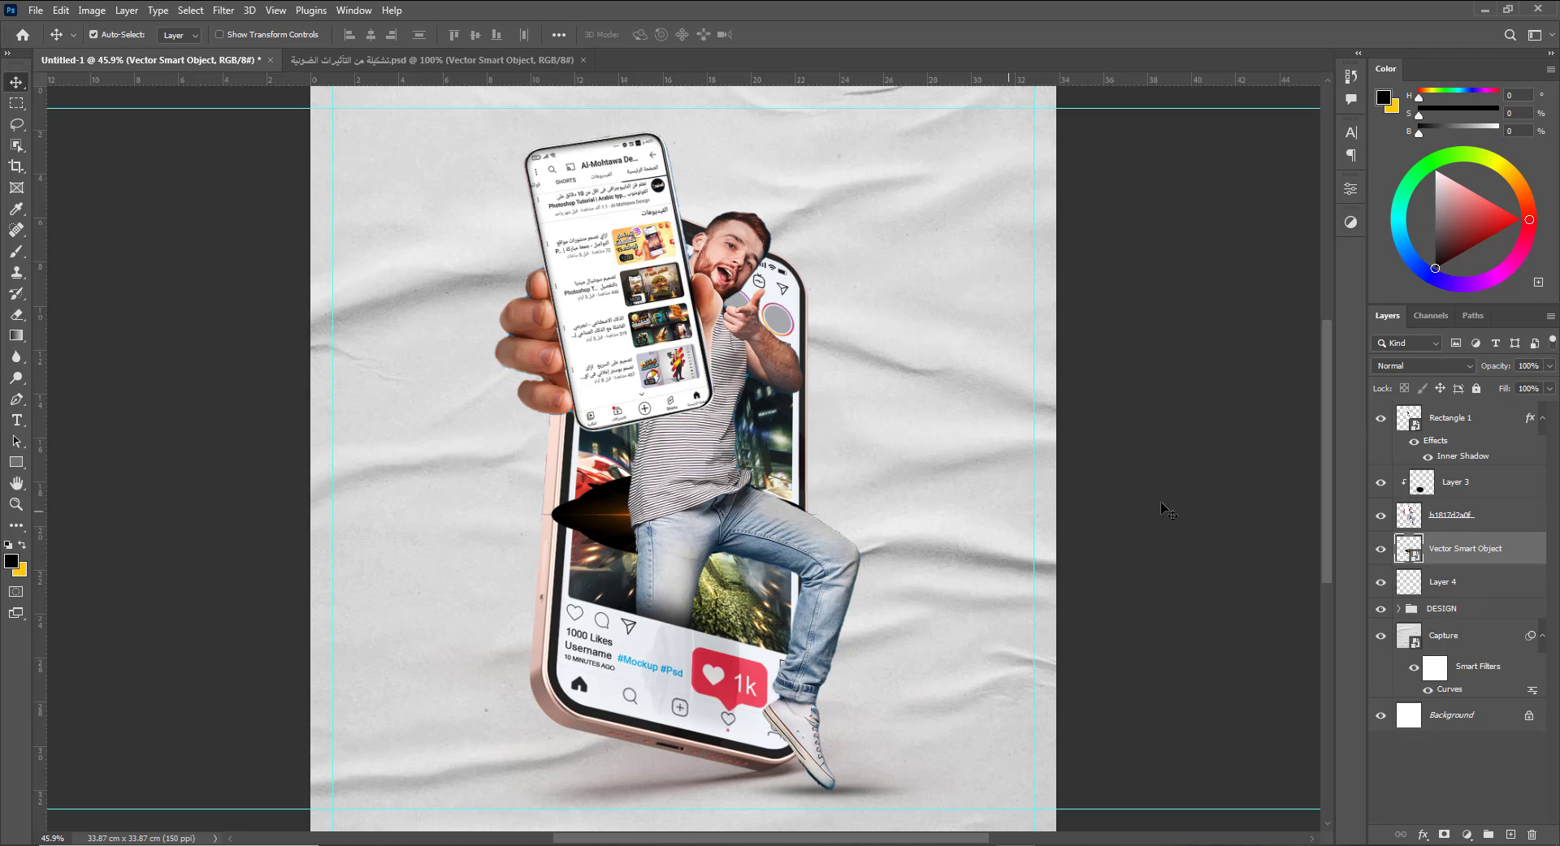
pyautogui.click(1428, 366)
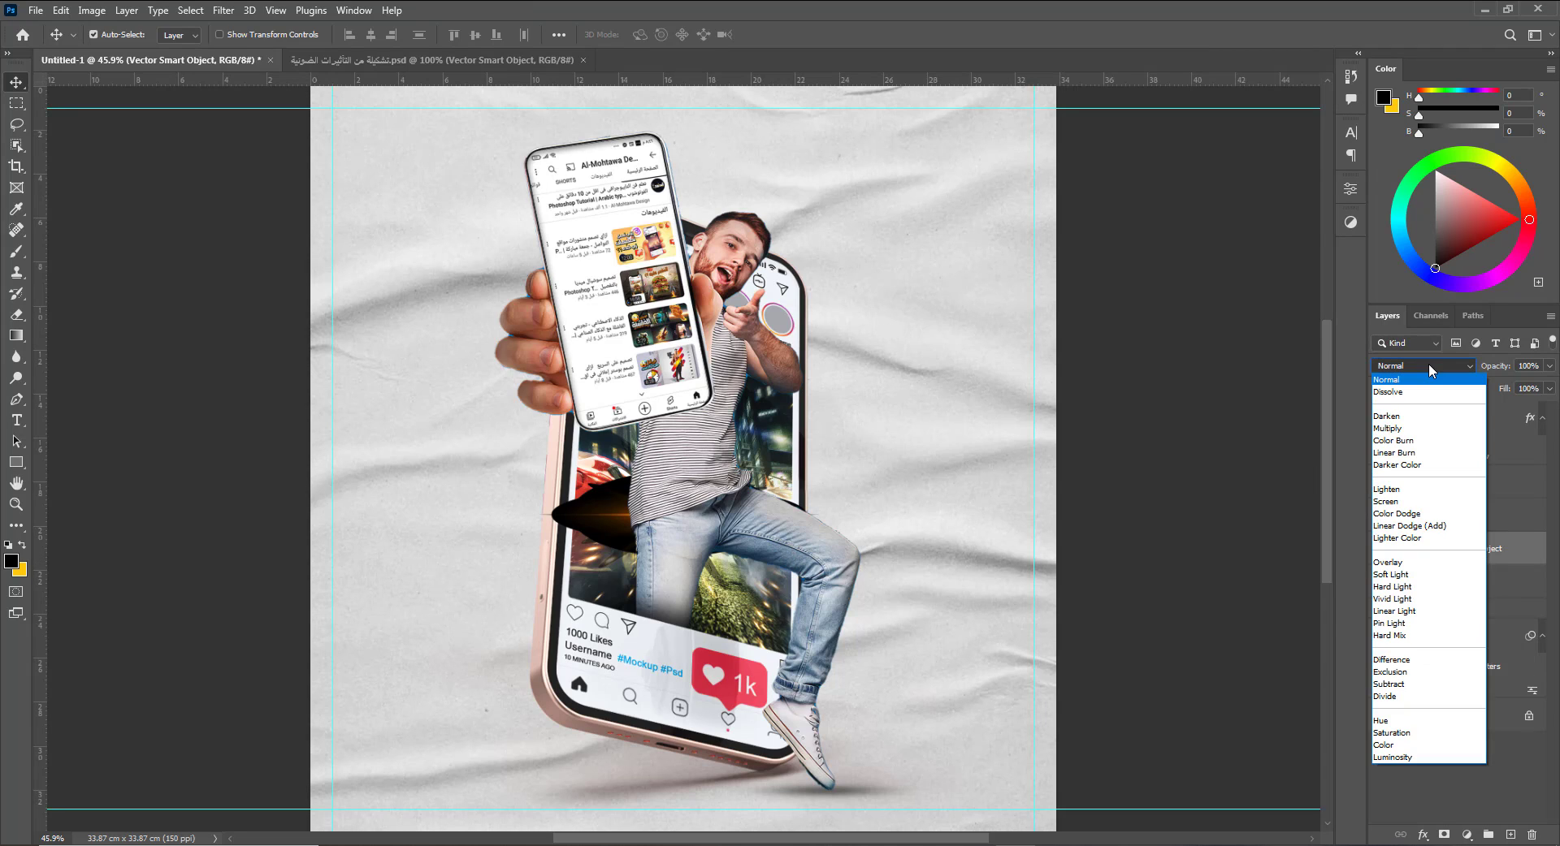
pyautogui.click(1414, 502)
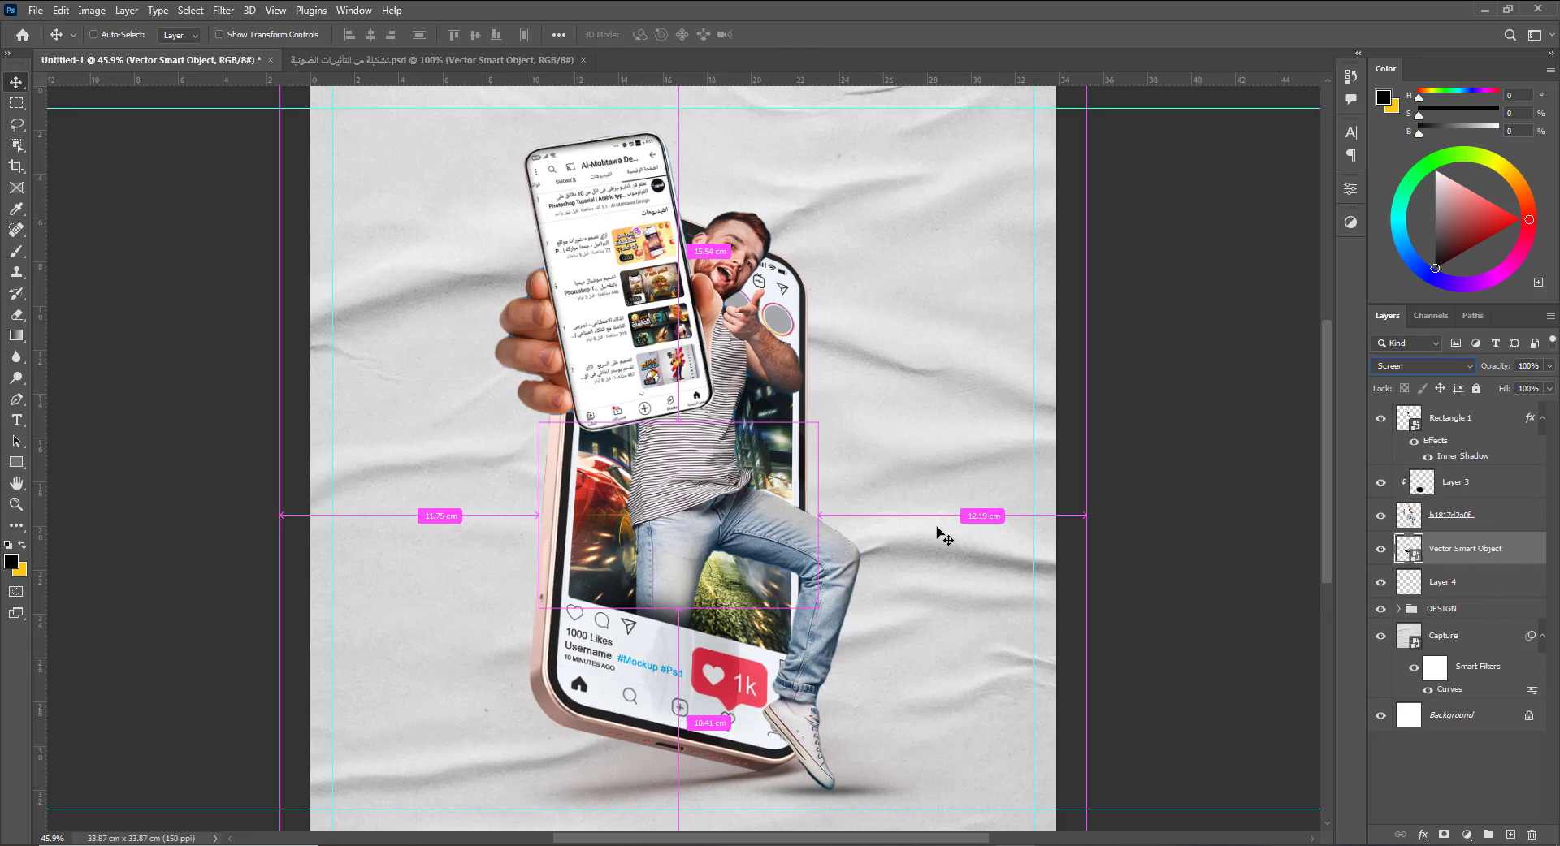
# Enlarge the flare with Free Transform and position it behind the man's waist, spreading across the large phone.
pyautogui.hotkey('ctrl', 't')
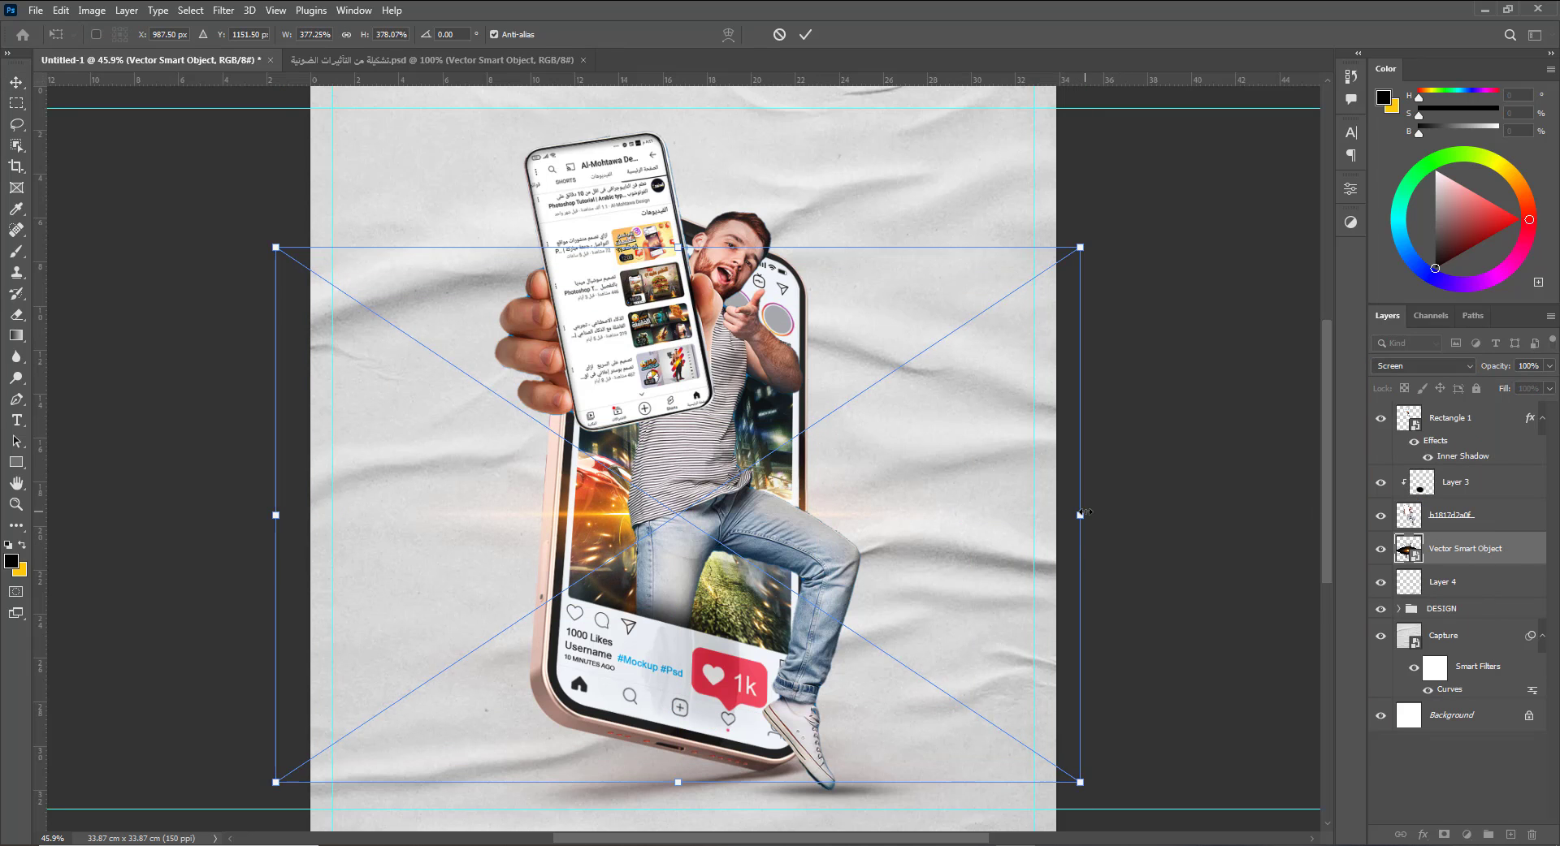
pyautogui.moveTo(1080, 514); pyautogui.dragTo(1004, 515)
pyautogui.moveTo(1003, 244); pyautogui.dragTo(1168, 113)
pyautogui.moveTo(847, 494); pyautogui.dragTo(870, 474)
pyautogui.press('Return')
pyautogui.scroll(-1, 736, 522)
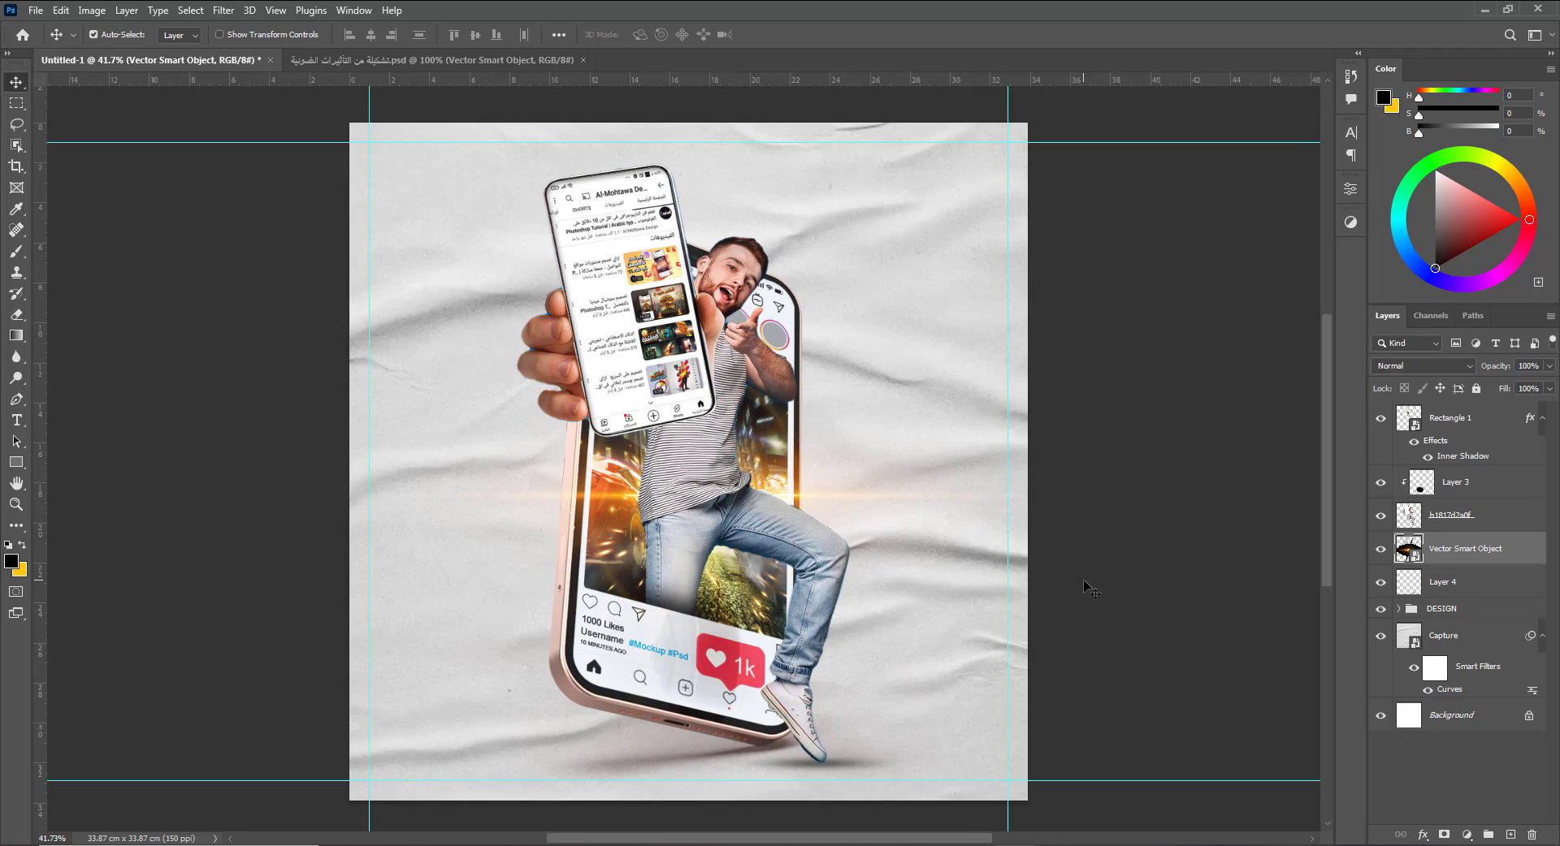
pyautogui.click(1086, 585)
# Open the 7289 light effects vector file from the project folder in Illustrator.
pyautogui.hotkey('alt', 'Tab')
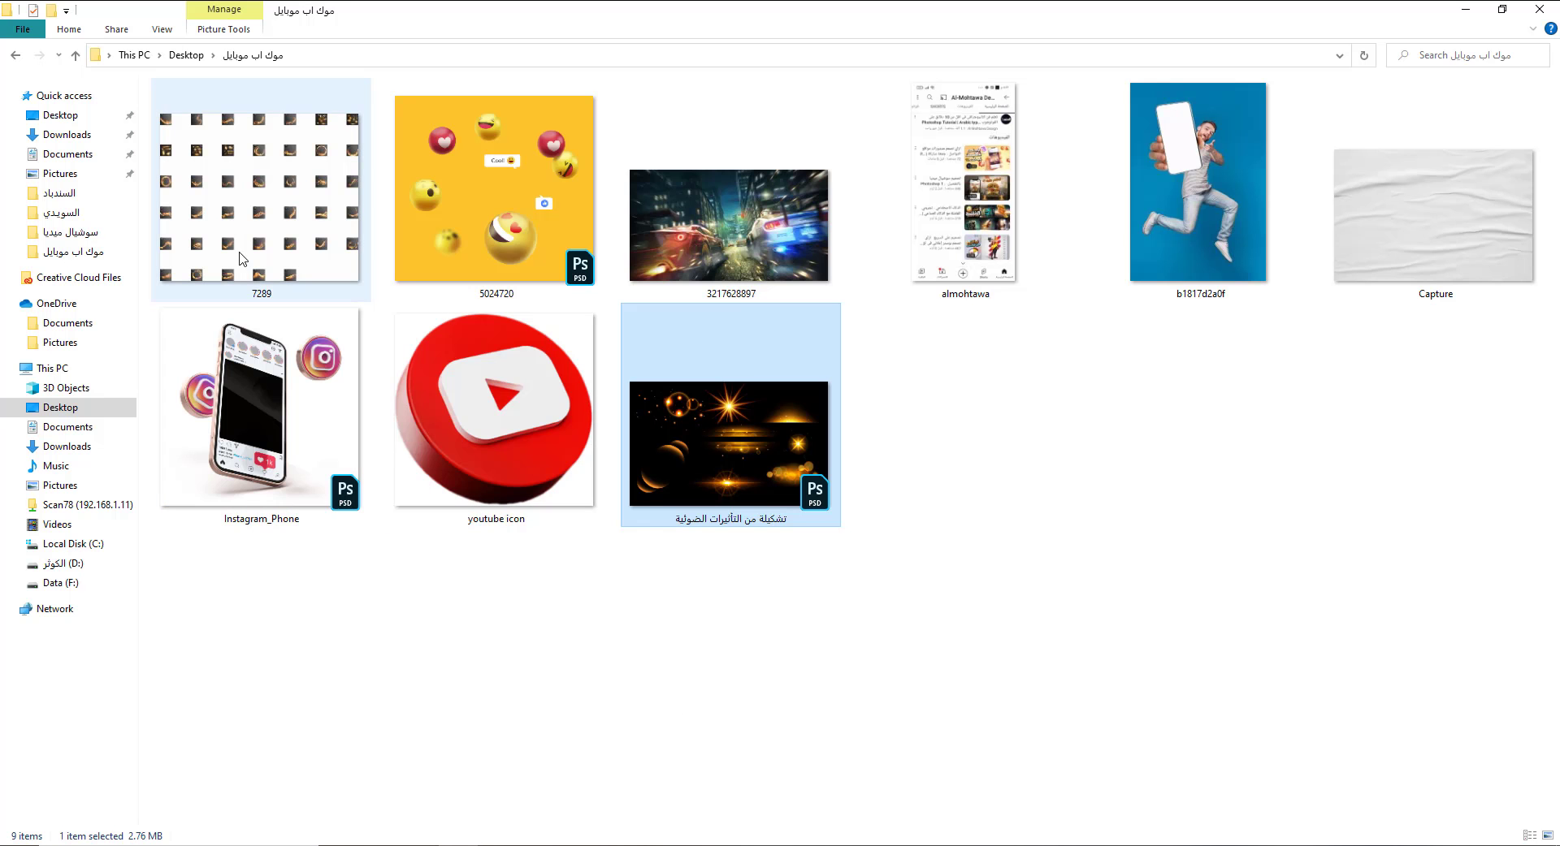
pyautogui.click(242, 213)
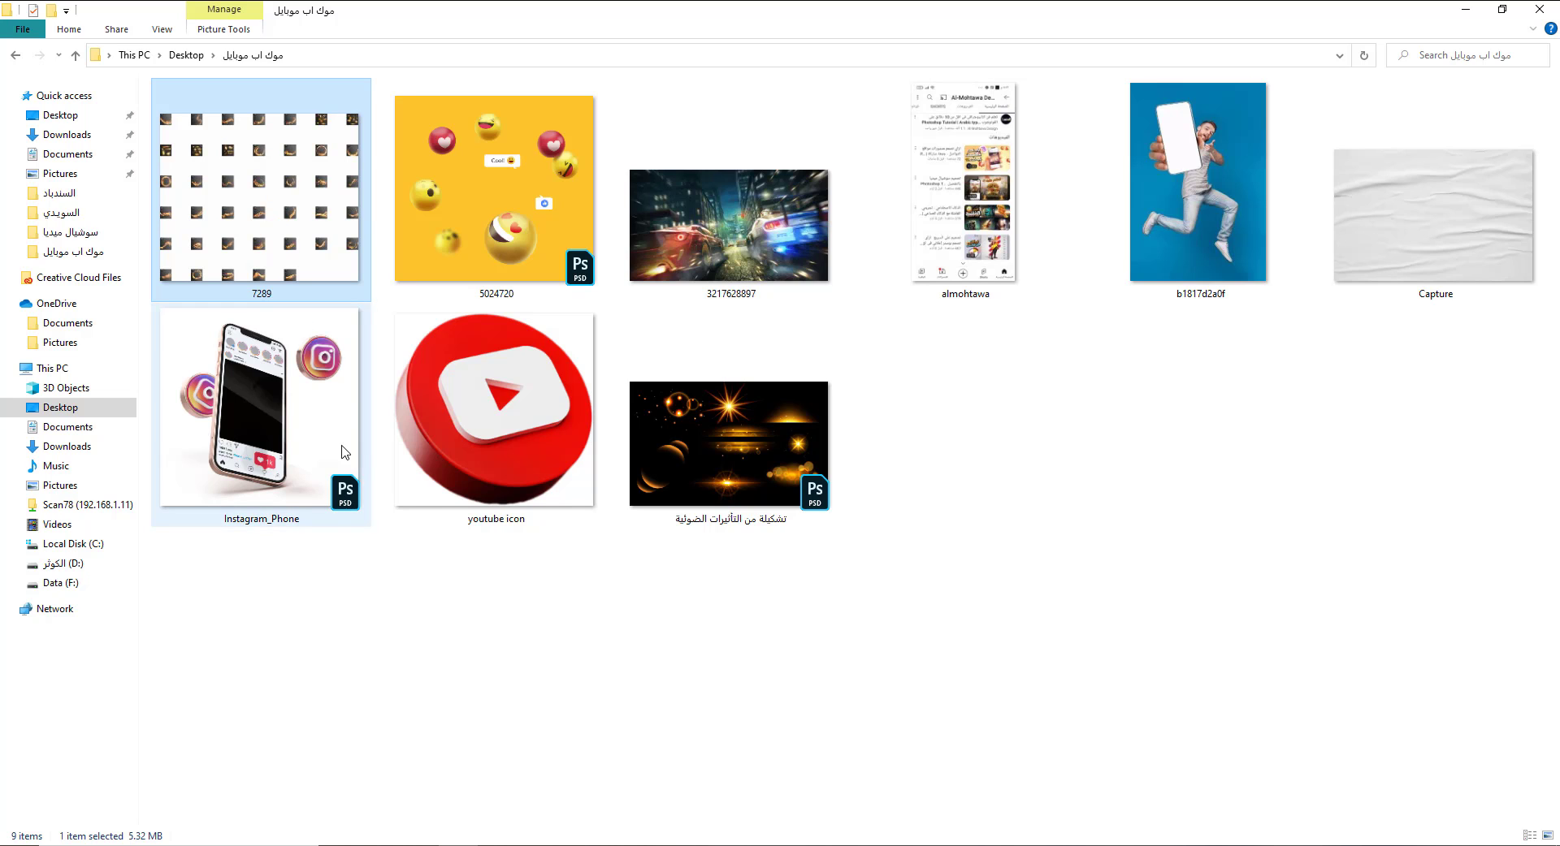
pyautogui.moveTo(345, 452)
pyautogui.press('Return')
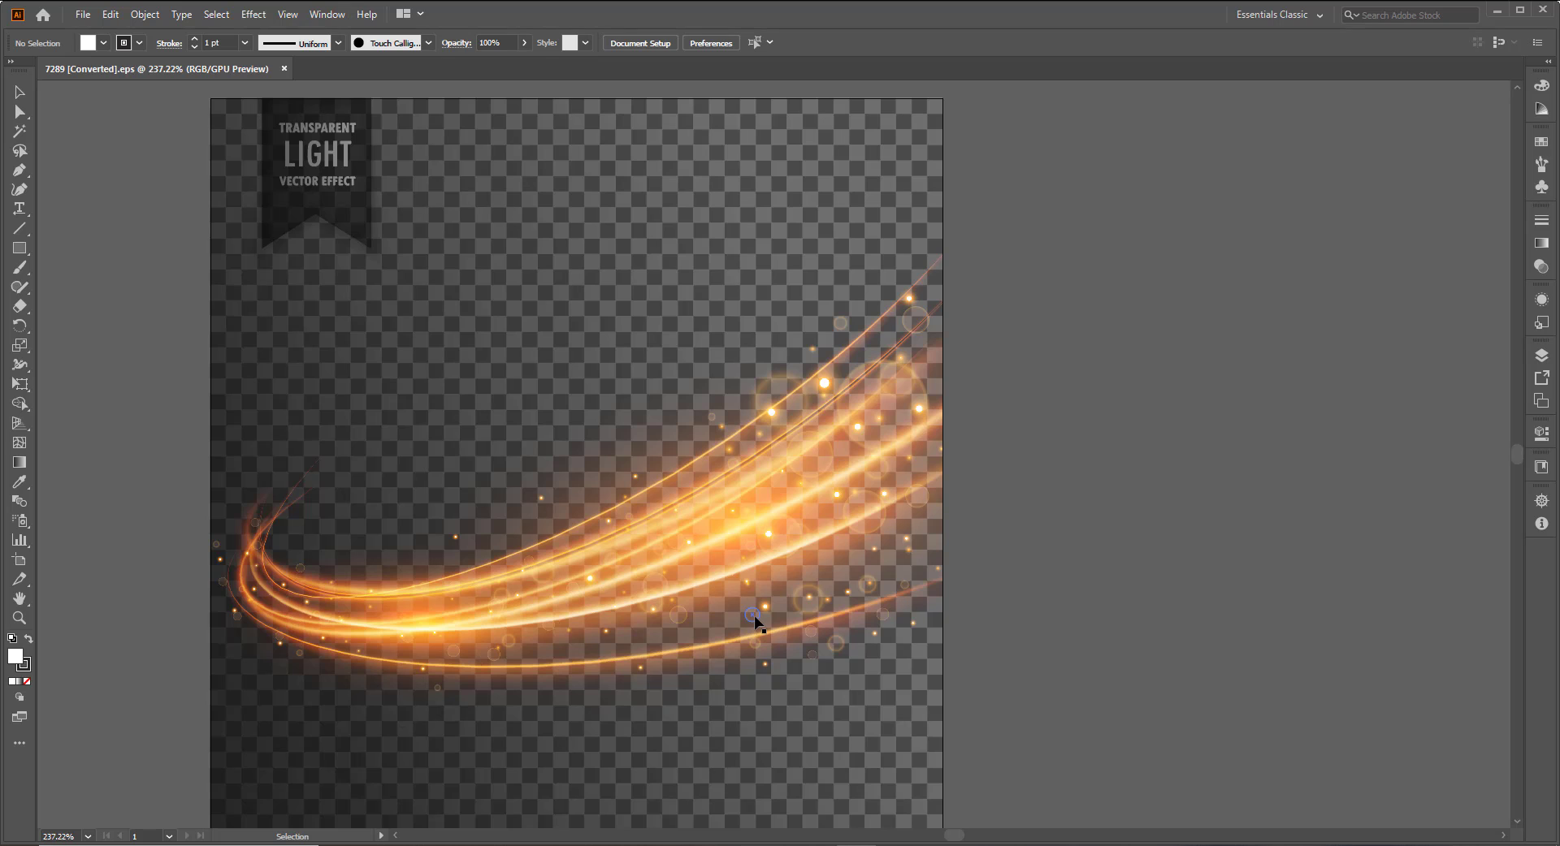
# Ungroup the vector artwork and bring the glowing orange light swirl into the Photoshop design as a smart object on top.
pyautogui.hotkey('ctrl', '0')
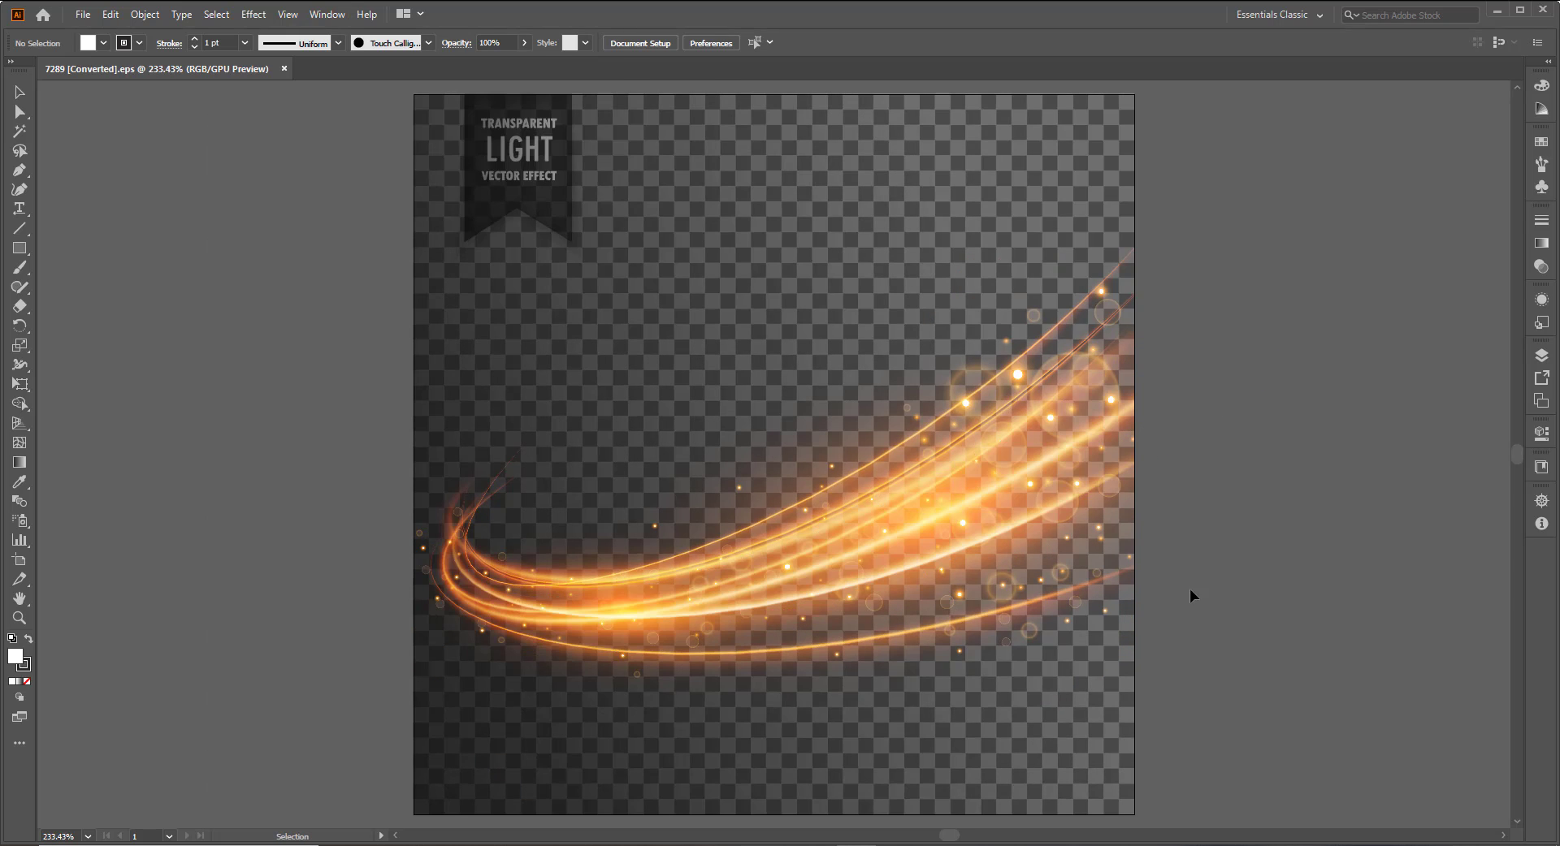
pyautogui.click(940, 545)
pyautogui.rightClick(938, 542)
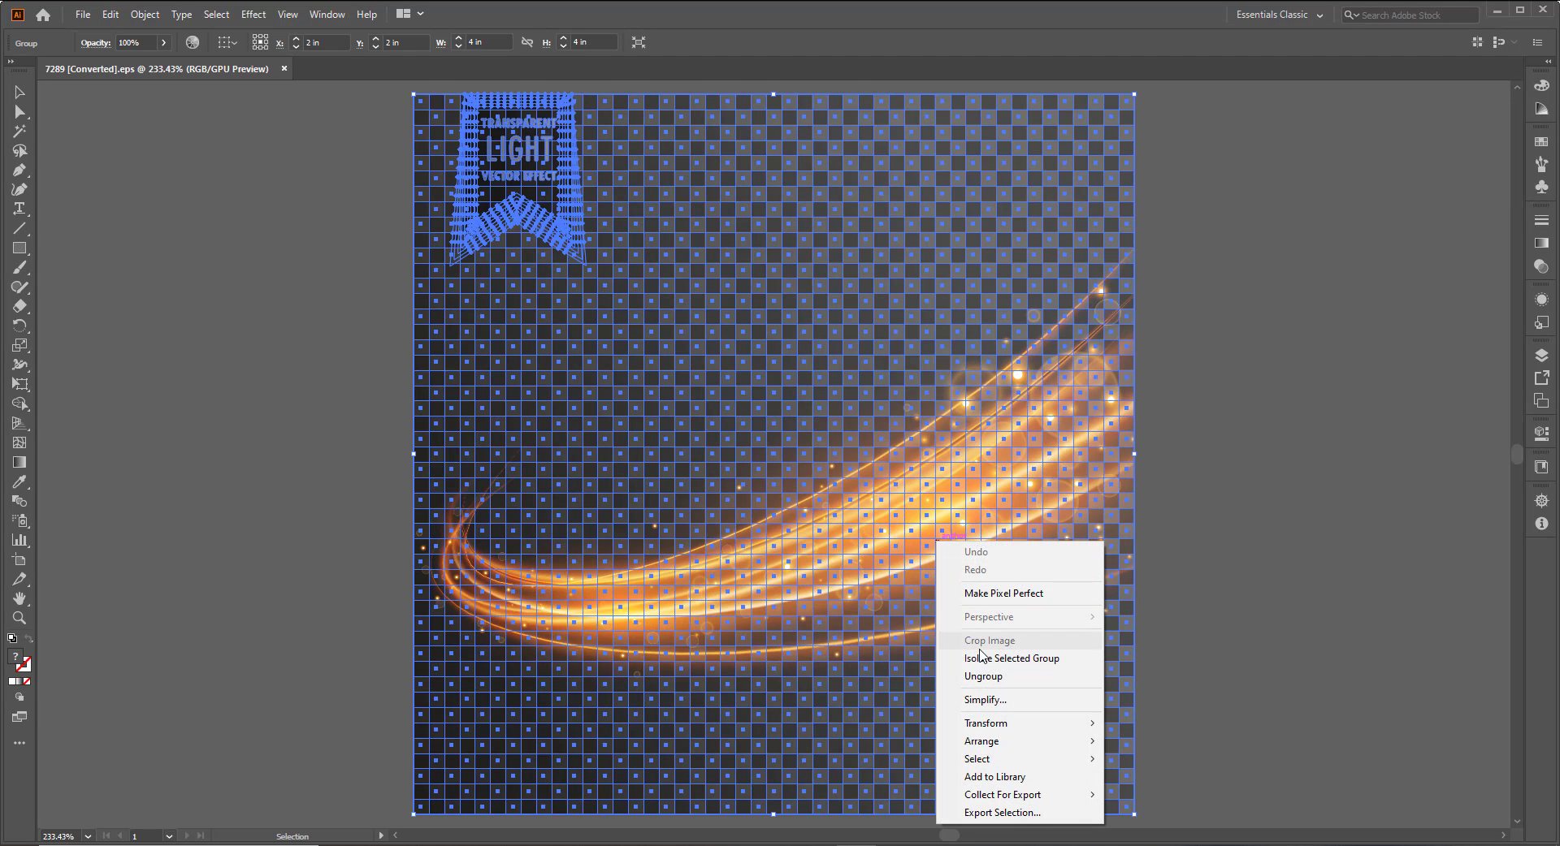
pyautogui.click(983, 677)
pyautogui.moveTo(863, 609); pyautogui.dragTo(943, 731)
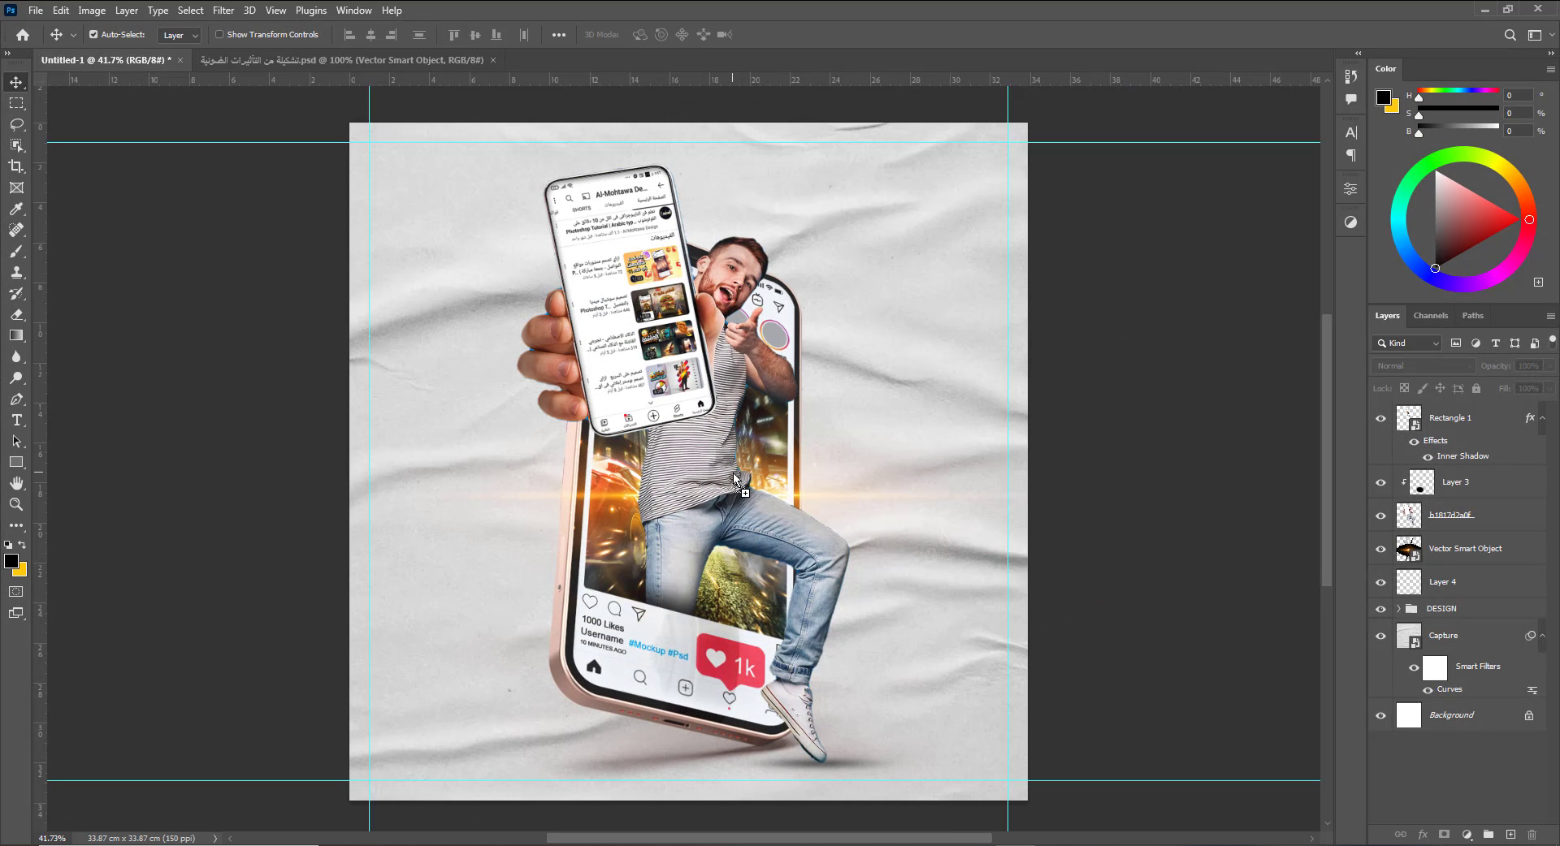
pyautogui.moveTo(735, 479); pyautogui.dragTo(735, 479)
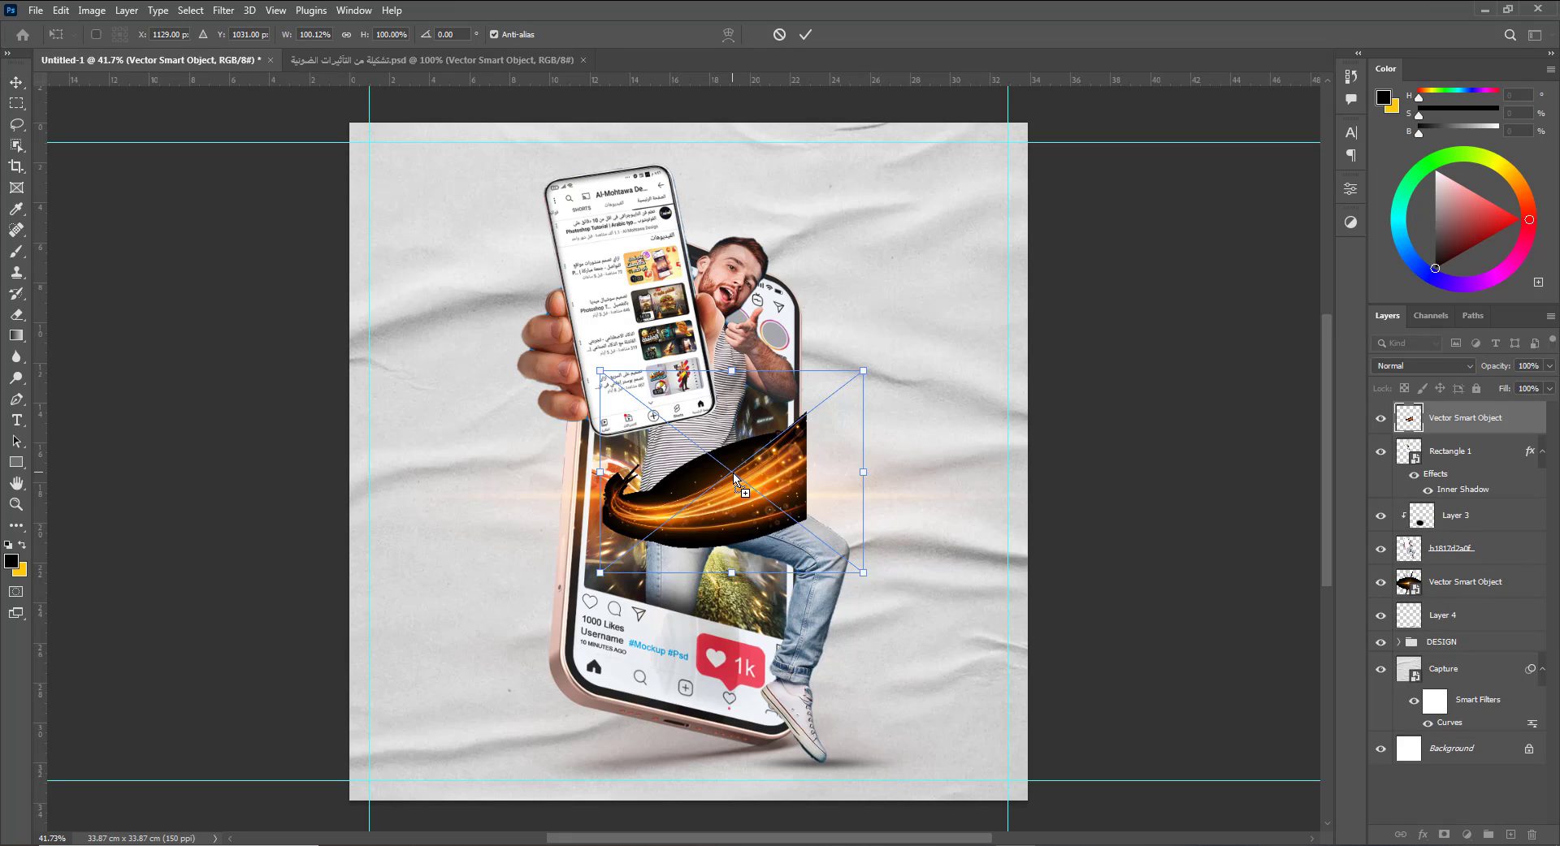
# Scale the light swirl to about 182%, rotate it about -5.7° across the man's waist, and blend it as Screen.
pyautogui.moveTo(866, 372); pyautogui.dragTo(975, 261)
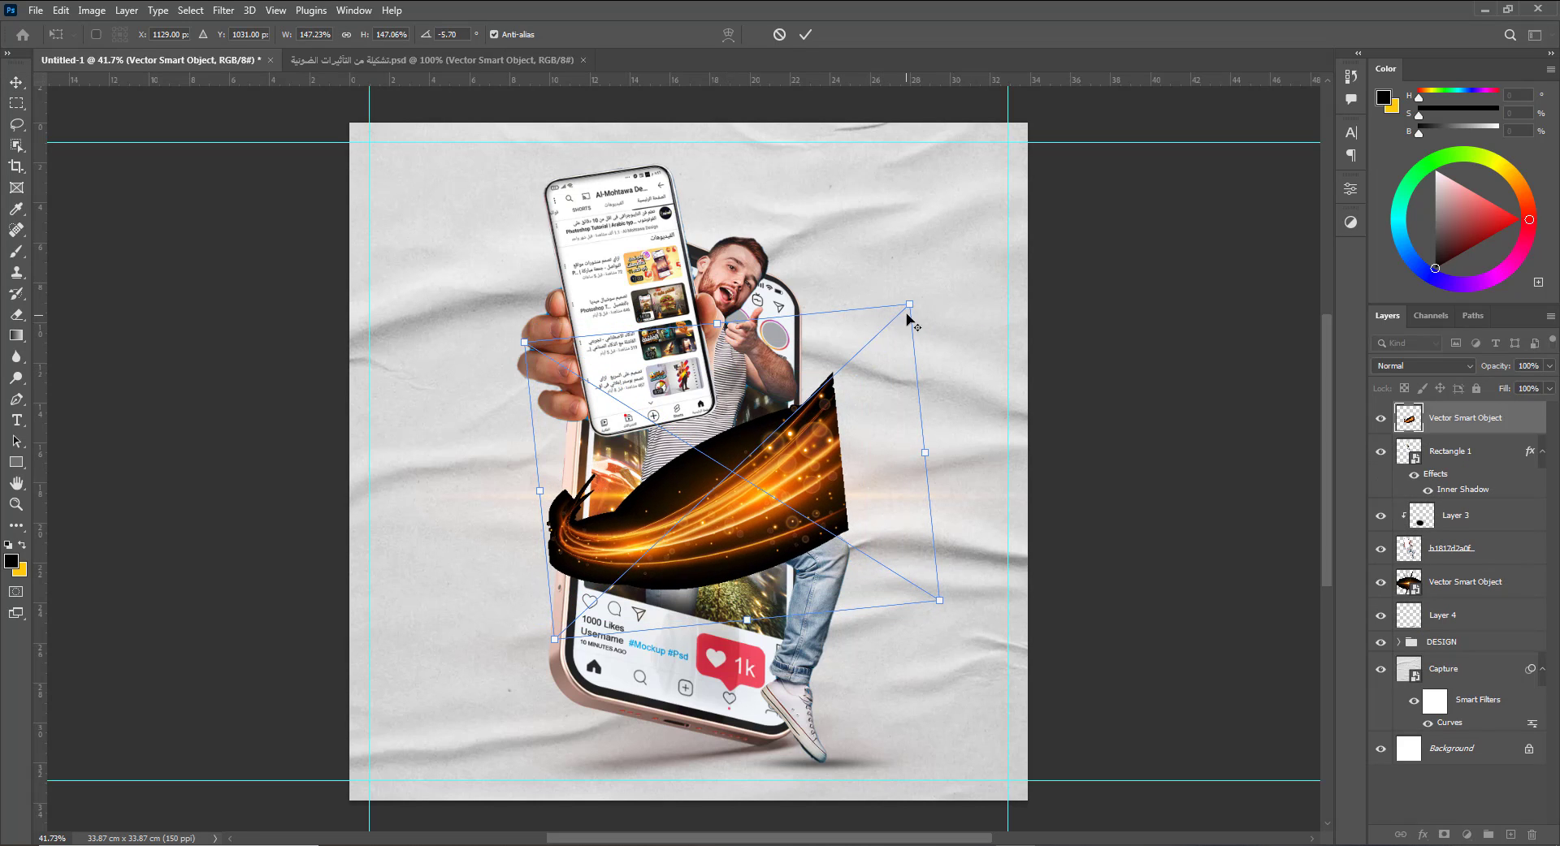
pyautogui.moveTo(910, 305); pyautogui.dragTo(952, 264)
pyautogui.moveTo(802, 446); pyautogui.dragTo(807, 432)
pyautogui.press('Return')
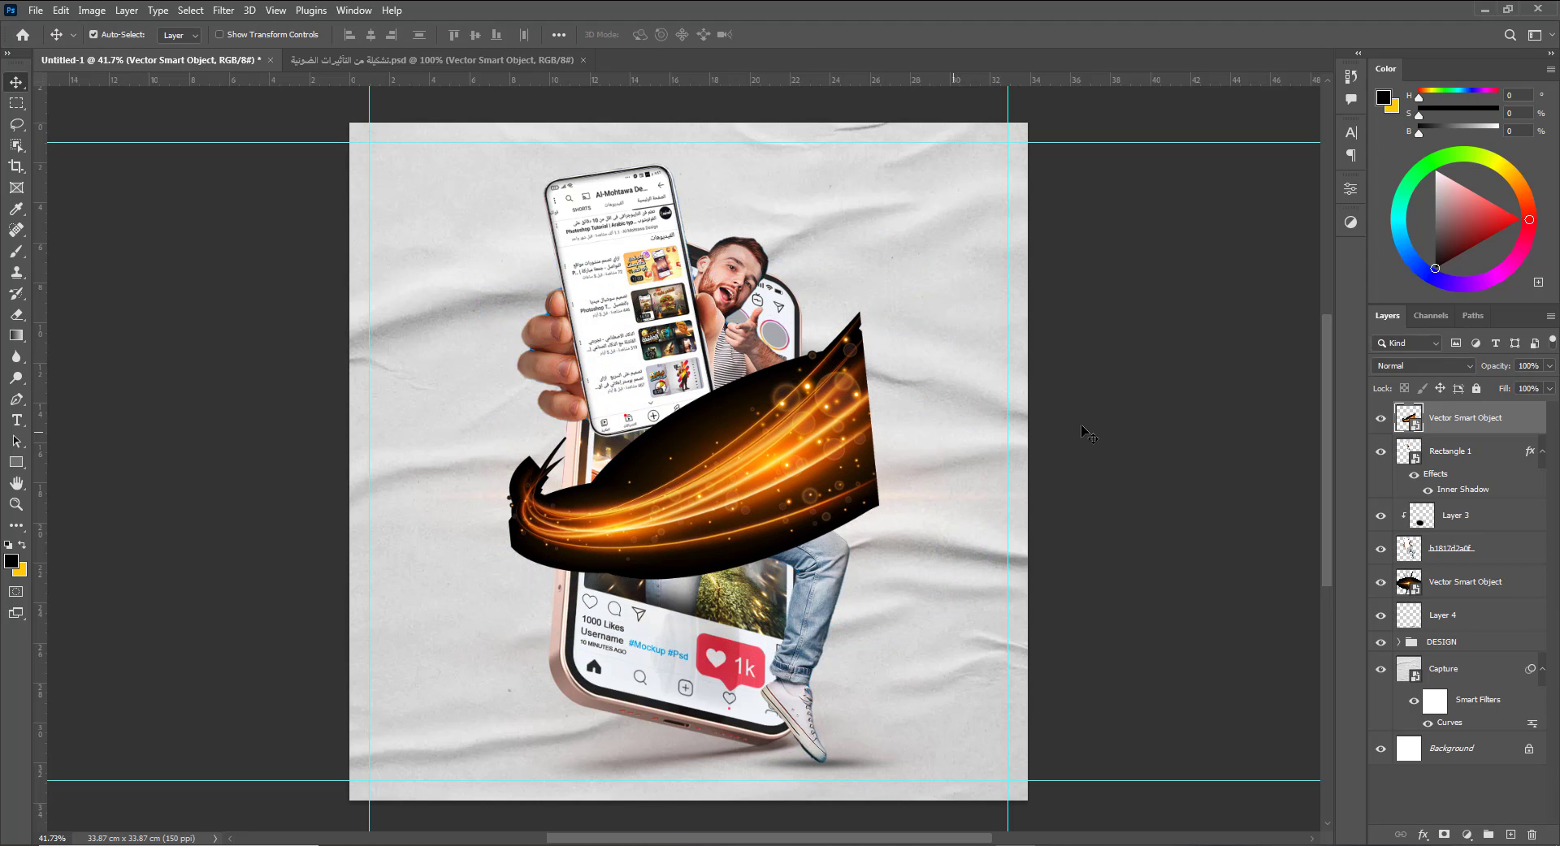
pyautogui.click(1422, 367)
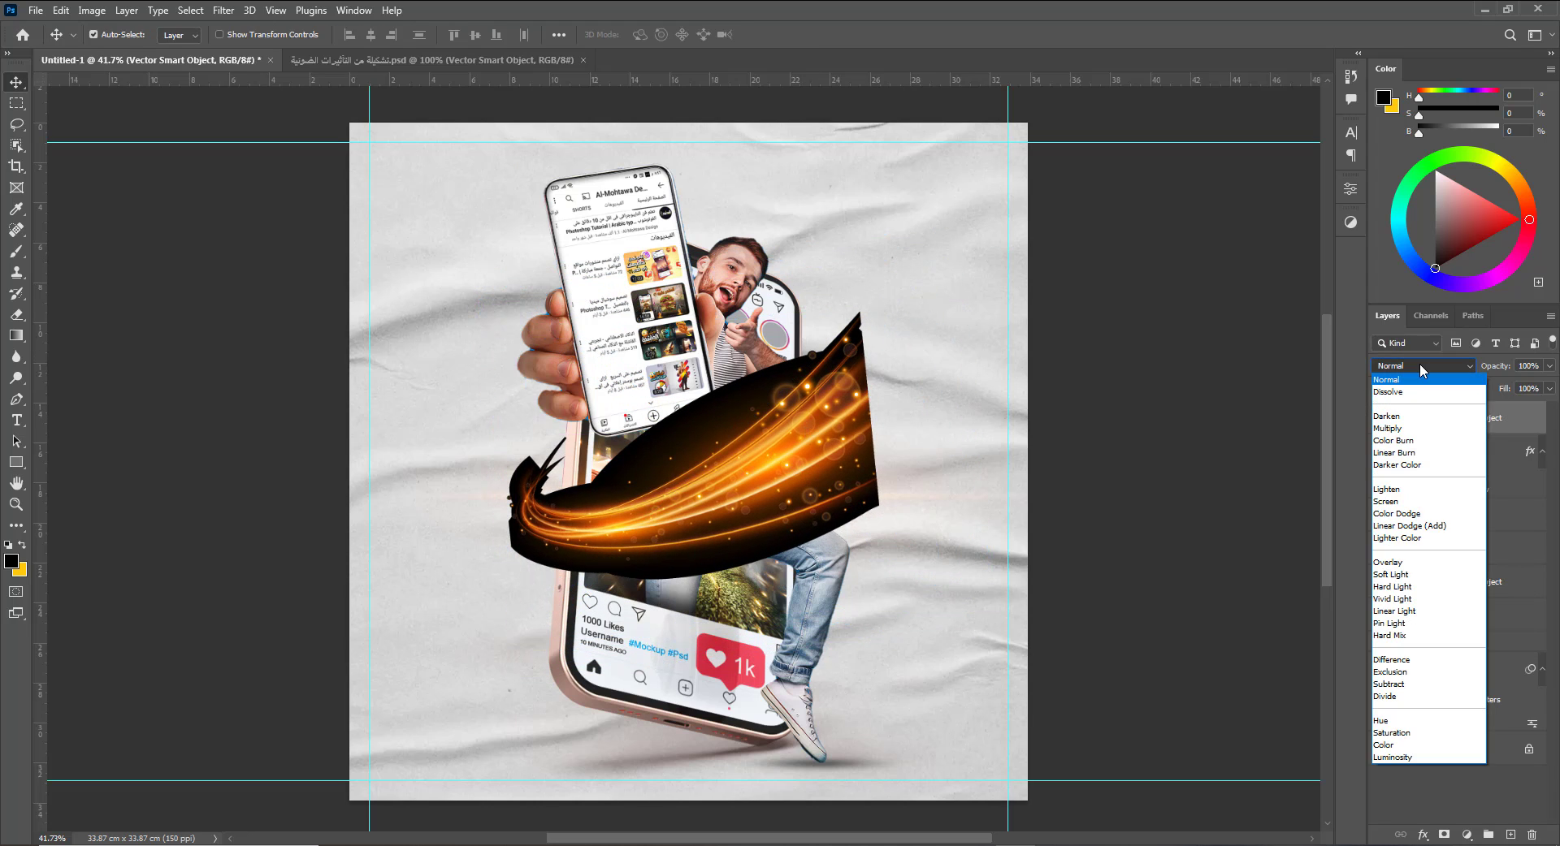
pyautogui.click(1414, 502)
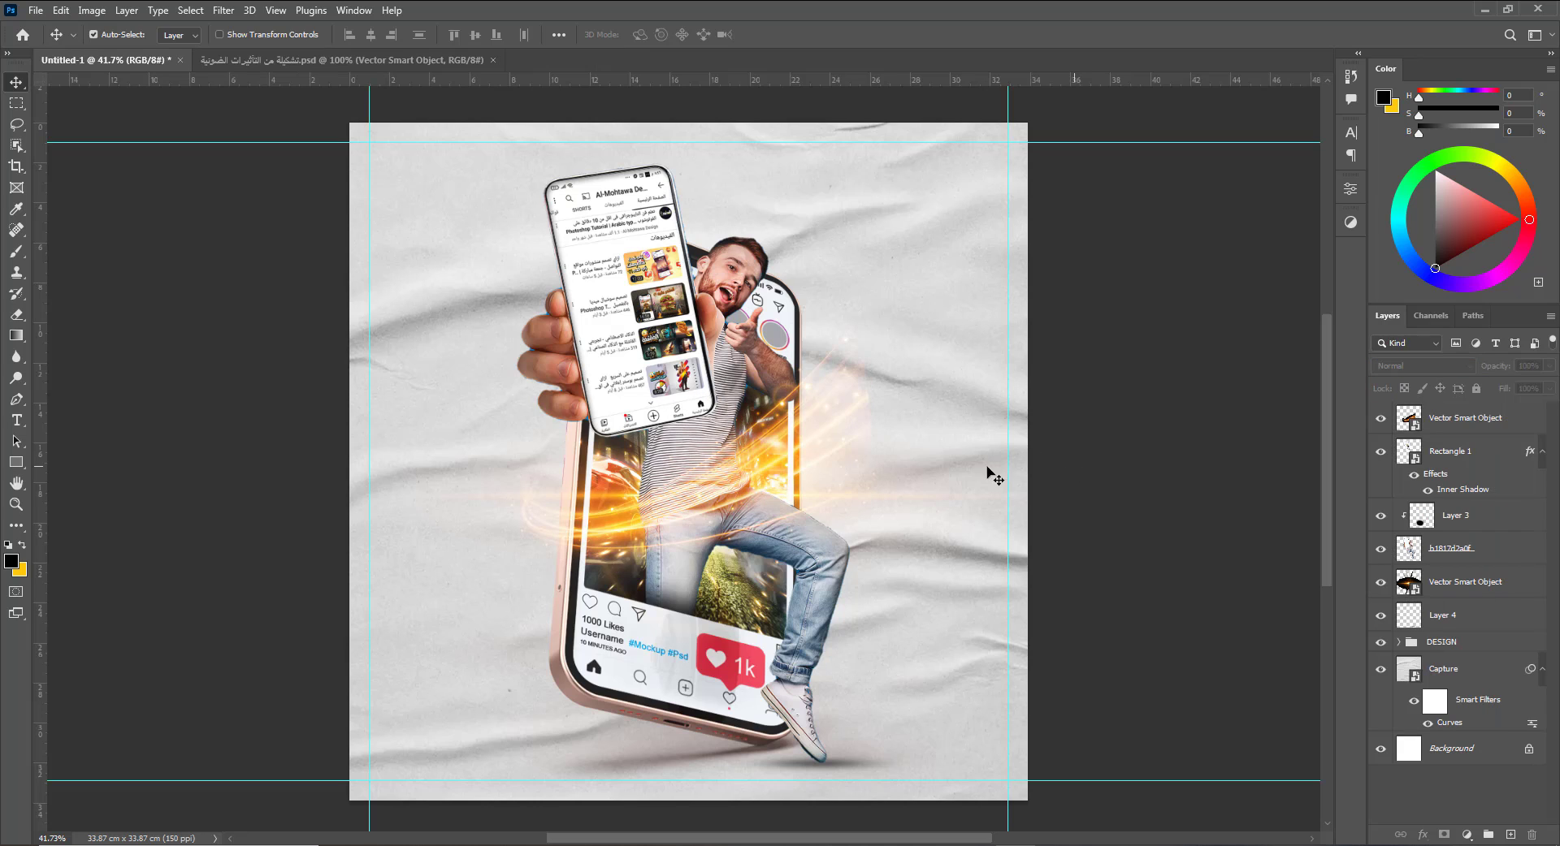
# Nudge the light swirl slightly to the right and up with Free Transform.
pyautogui.hotkey('ctrl', 't')
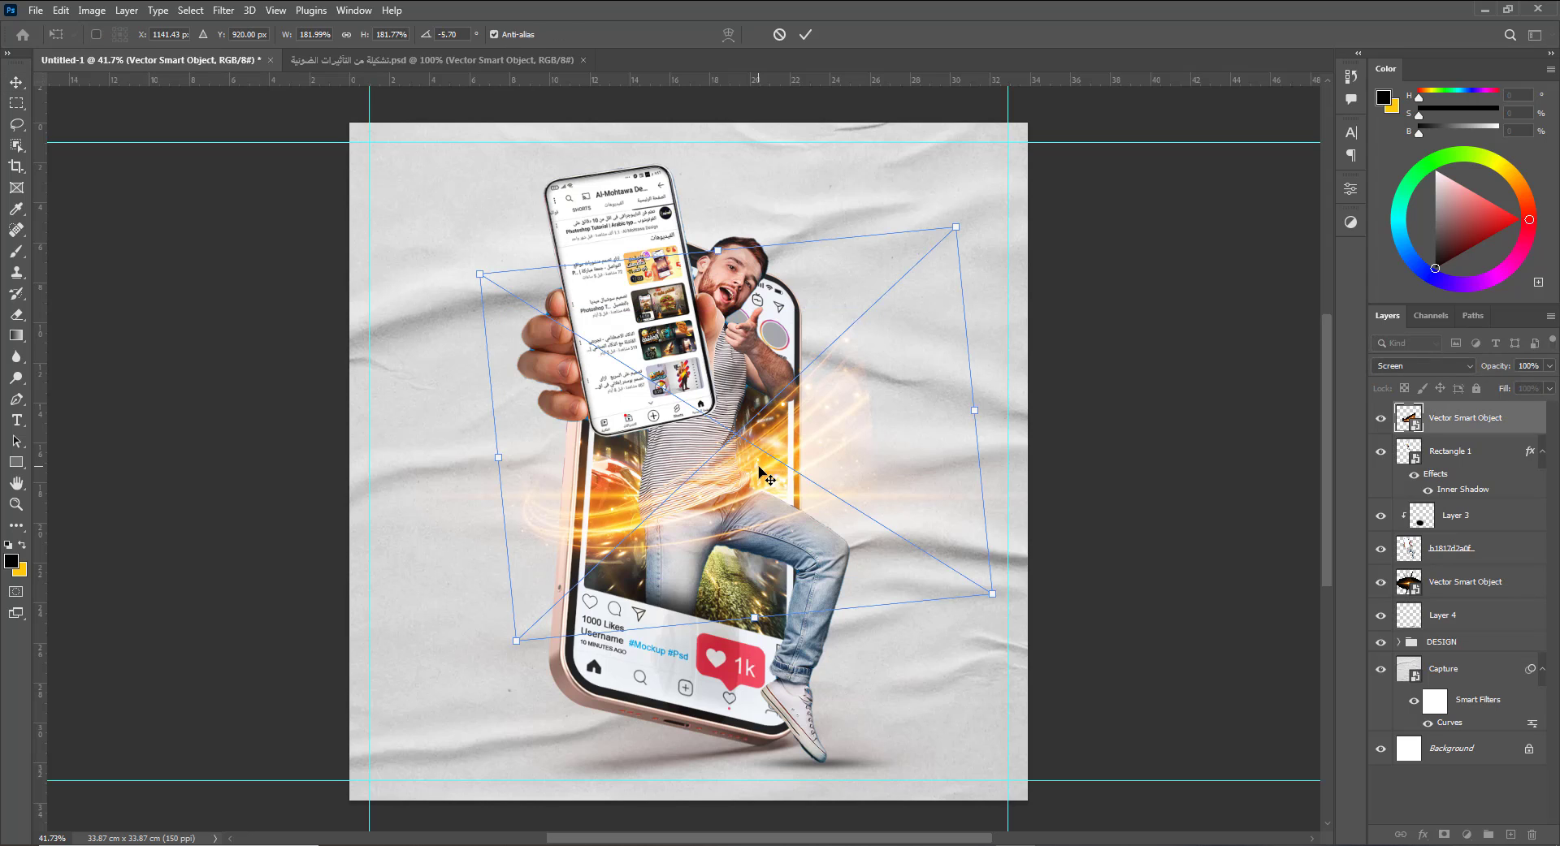
pyautogui.press('Right')
pyautogui.press('Right')
pyautogui.press('Right')
pyautogui.press('Right')
pyautogui.press('Right')
pyautogui.press('Right')
pyautogui.press('Right')
pyautogui.press('Right')
pyautogui.press('Right')
pyautogui.press('Right')
pyautogui.press('Right')
pyautogui.press('Right')
pyautogui.press('Right')
pyautogui.press('Right')
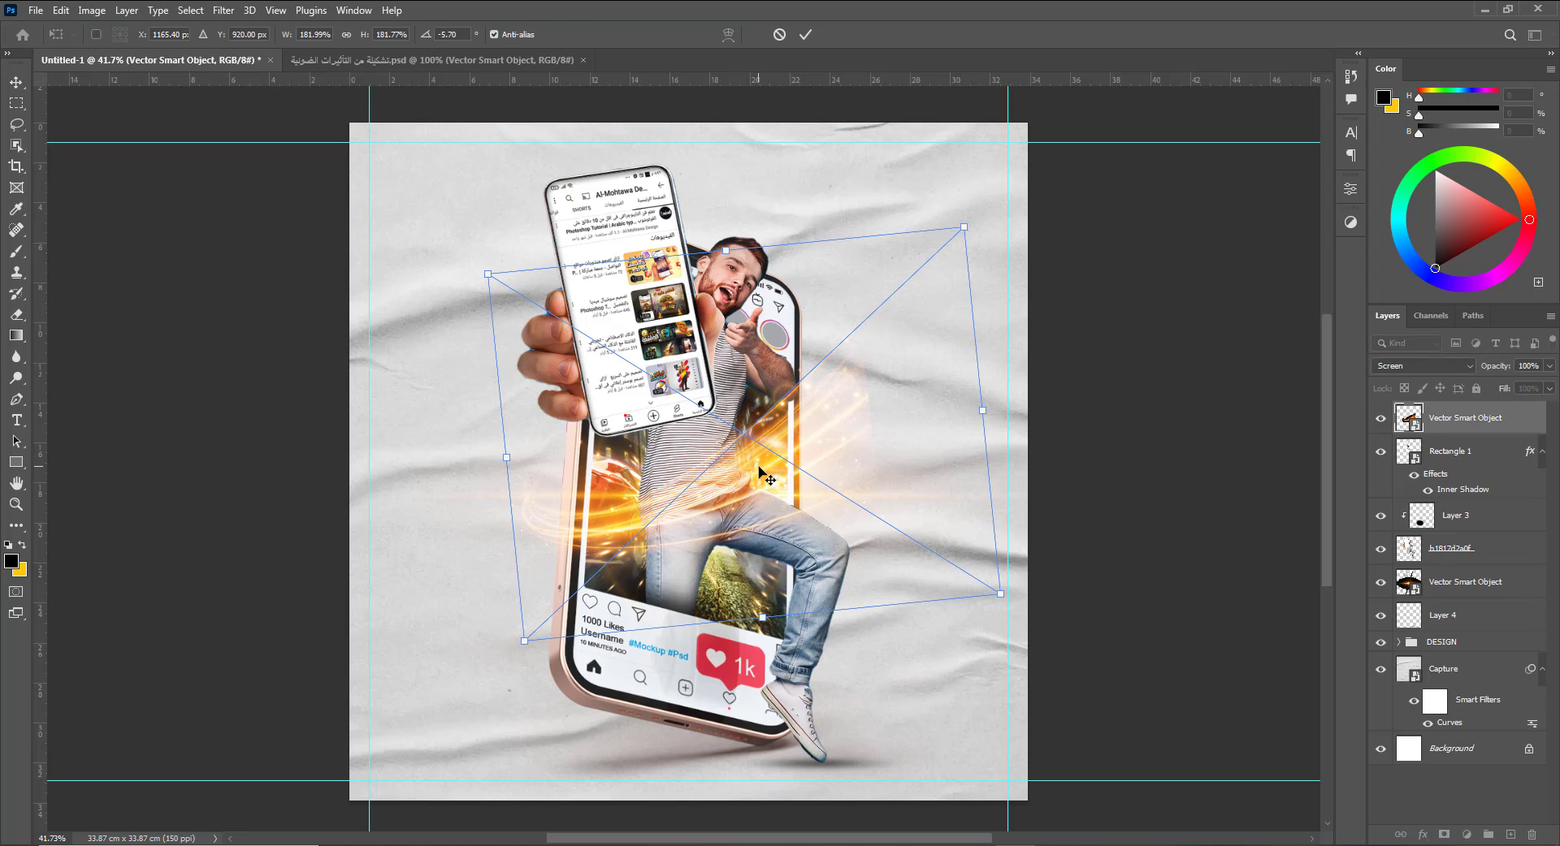
pyautogui.press('Right')
pyautogui.press('Right')
pyautogui.press('Right')
pyautogui.press('Right')
pyautogui.press('Up')
pyautogui.press('Up')
pyautogui.press('Up')
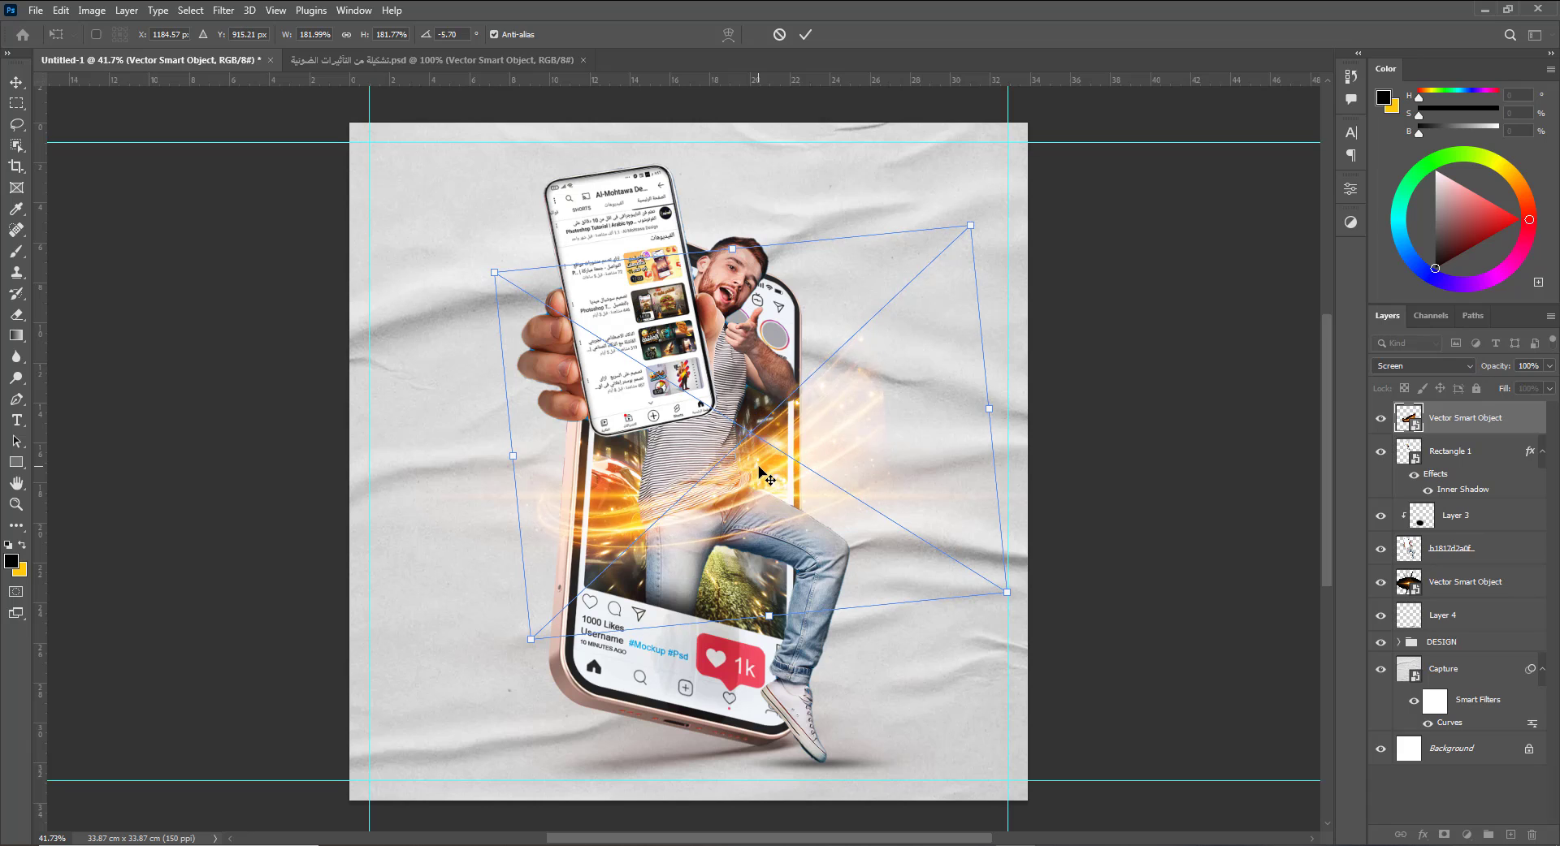
pyautogui.press('Return')
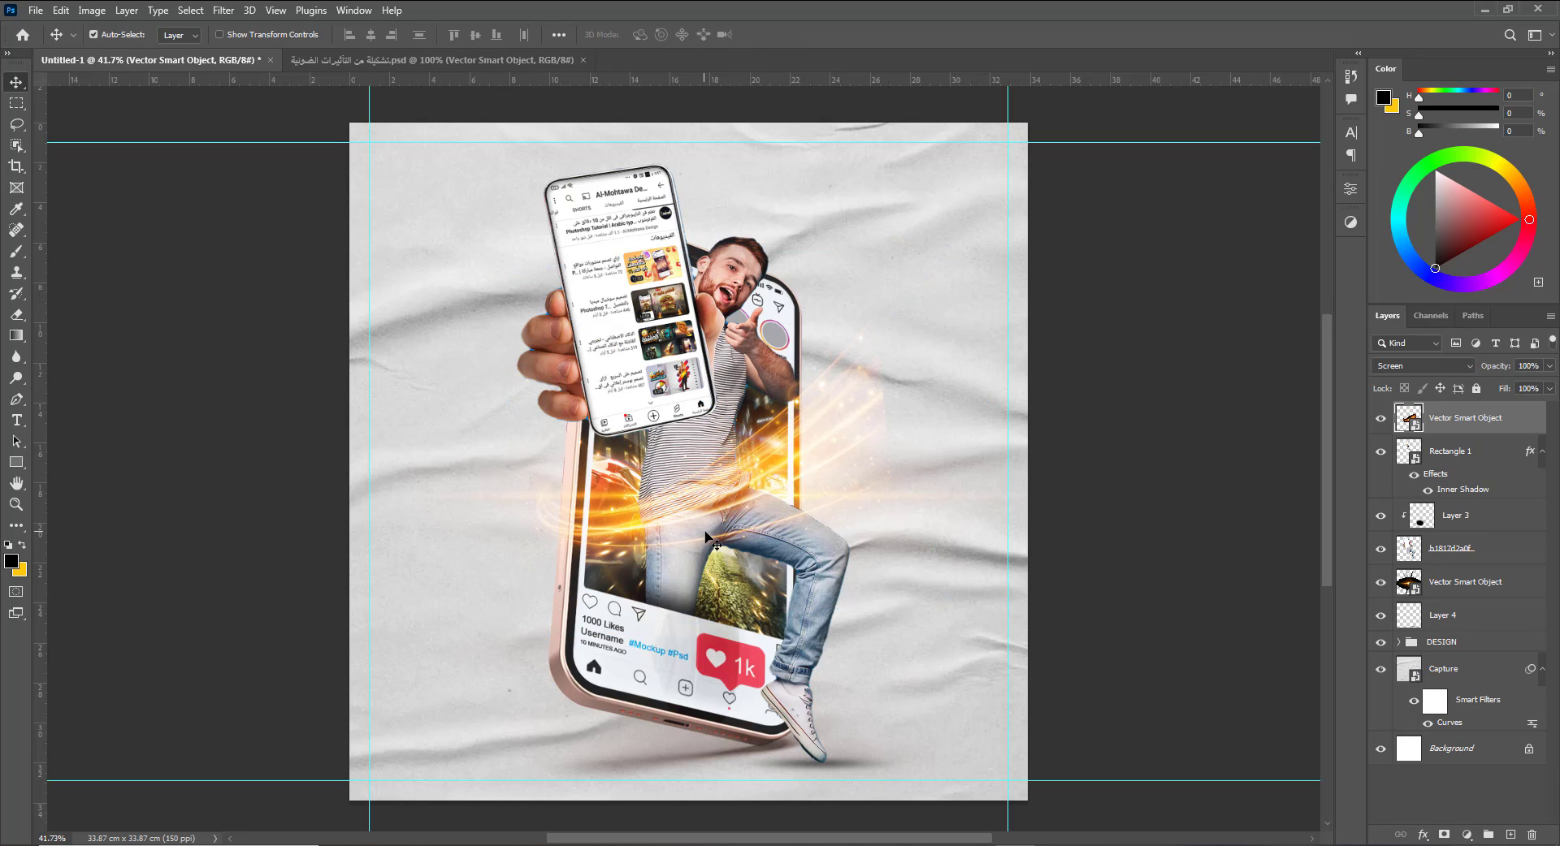
# Add a layer mask to the light swirl and hide its hard right edge with a round 300 px black brush at 0% hardness.
pyautogui.scroll(1, 711, 542)
pyautogui.scroll(1, 711, 542)
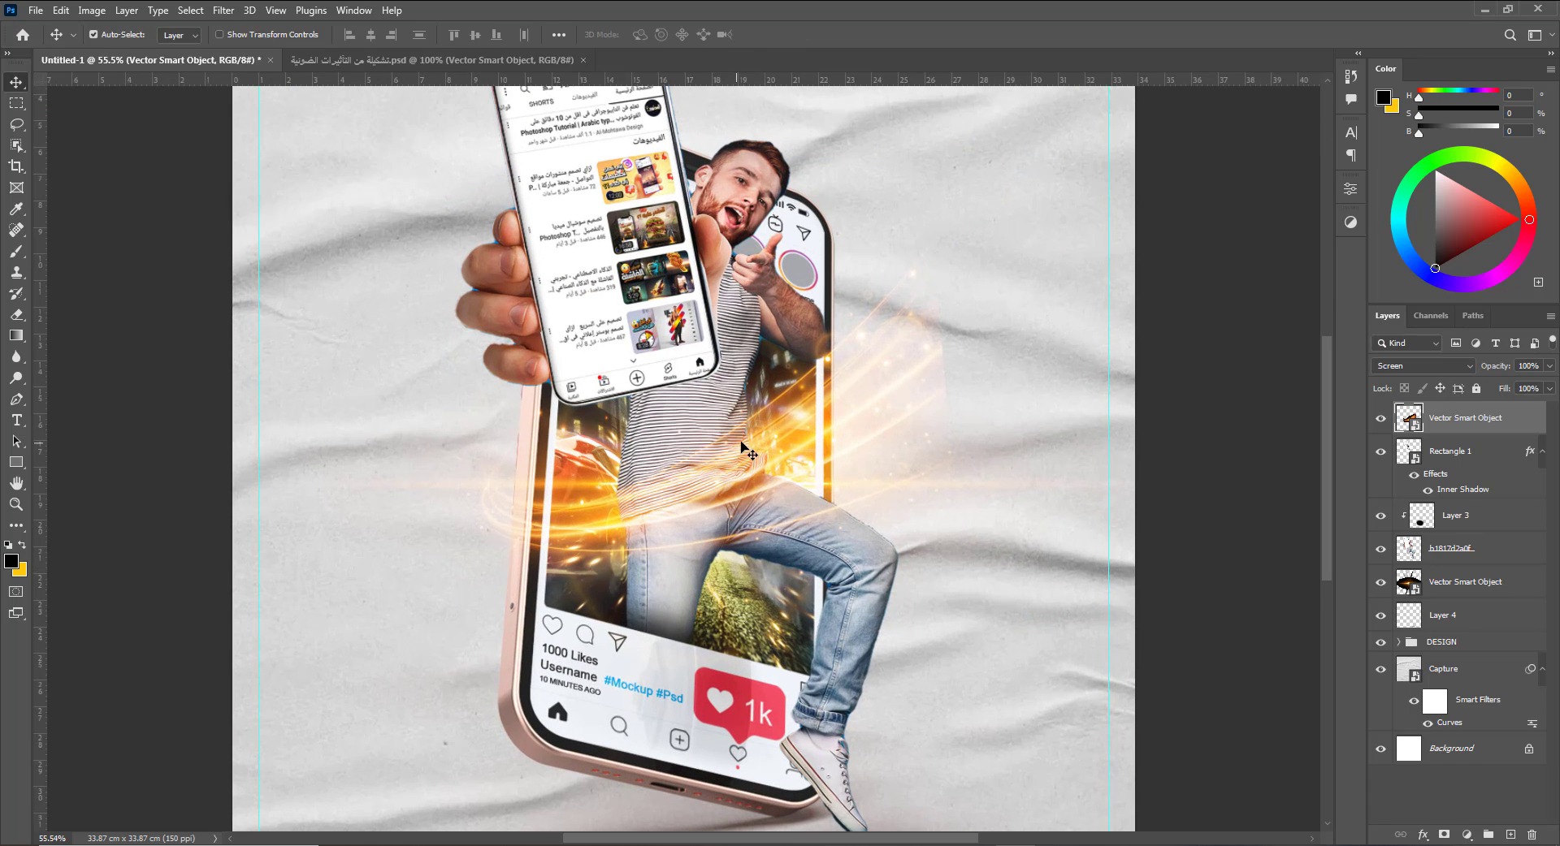
pyautogui.click(1444, 834)
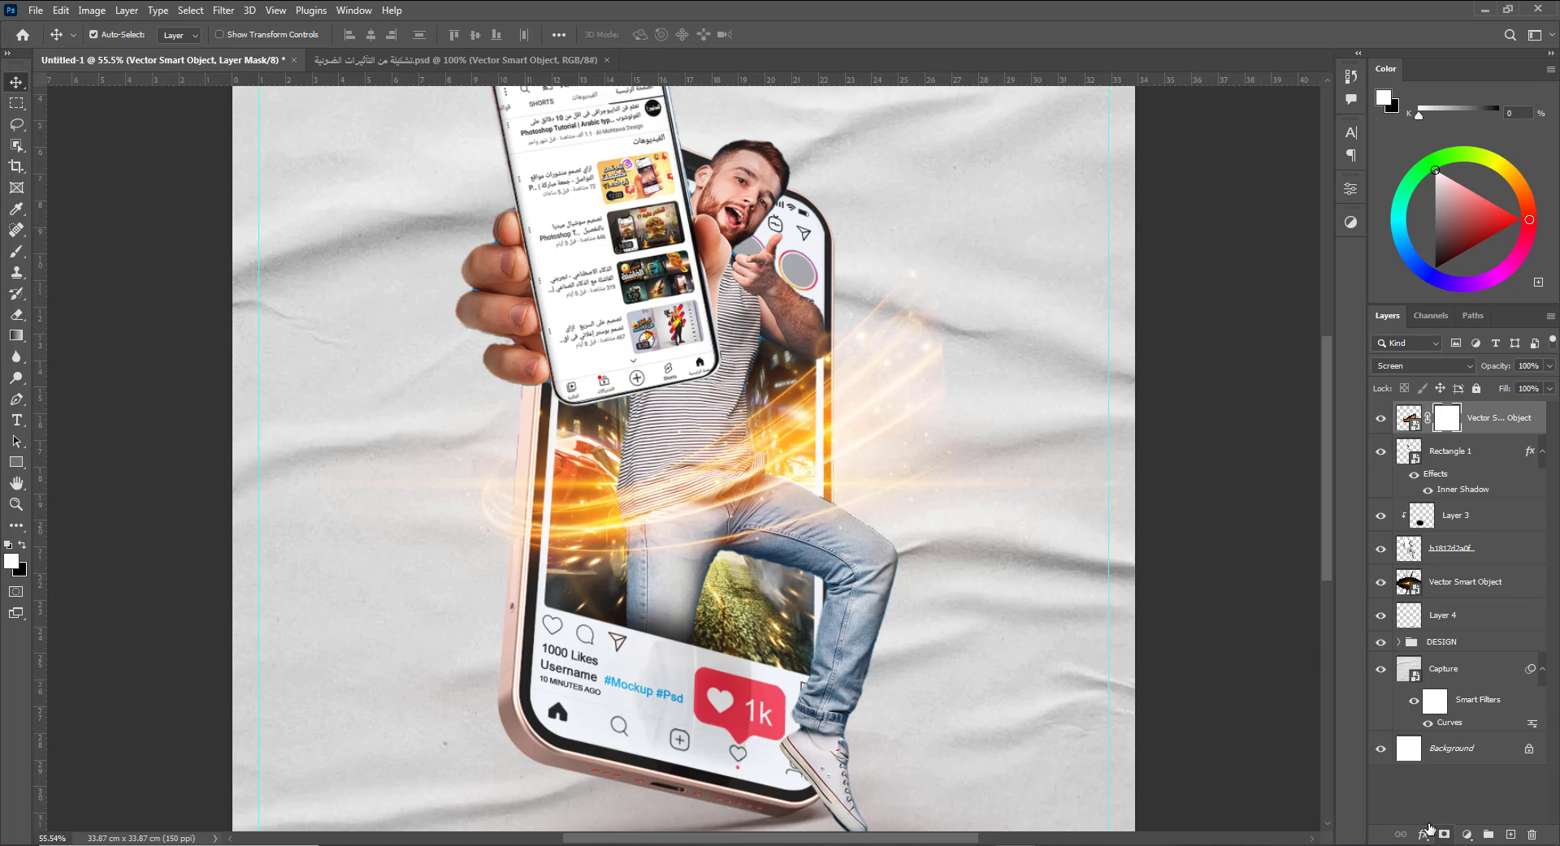
pyautogui.click(16, 251)
pyautogui.rightClick(747, 339)
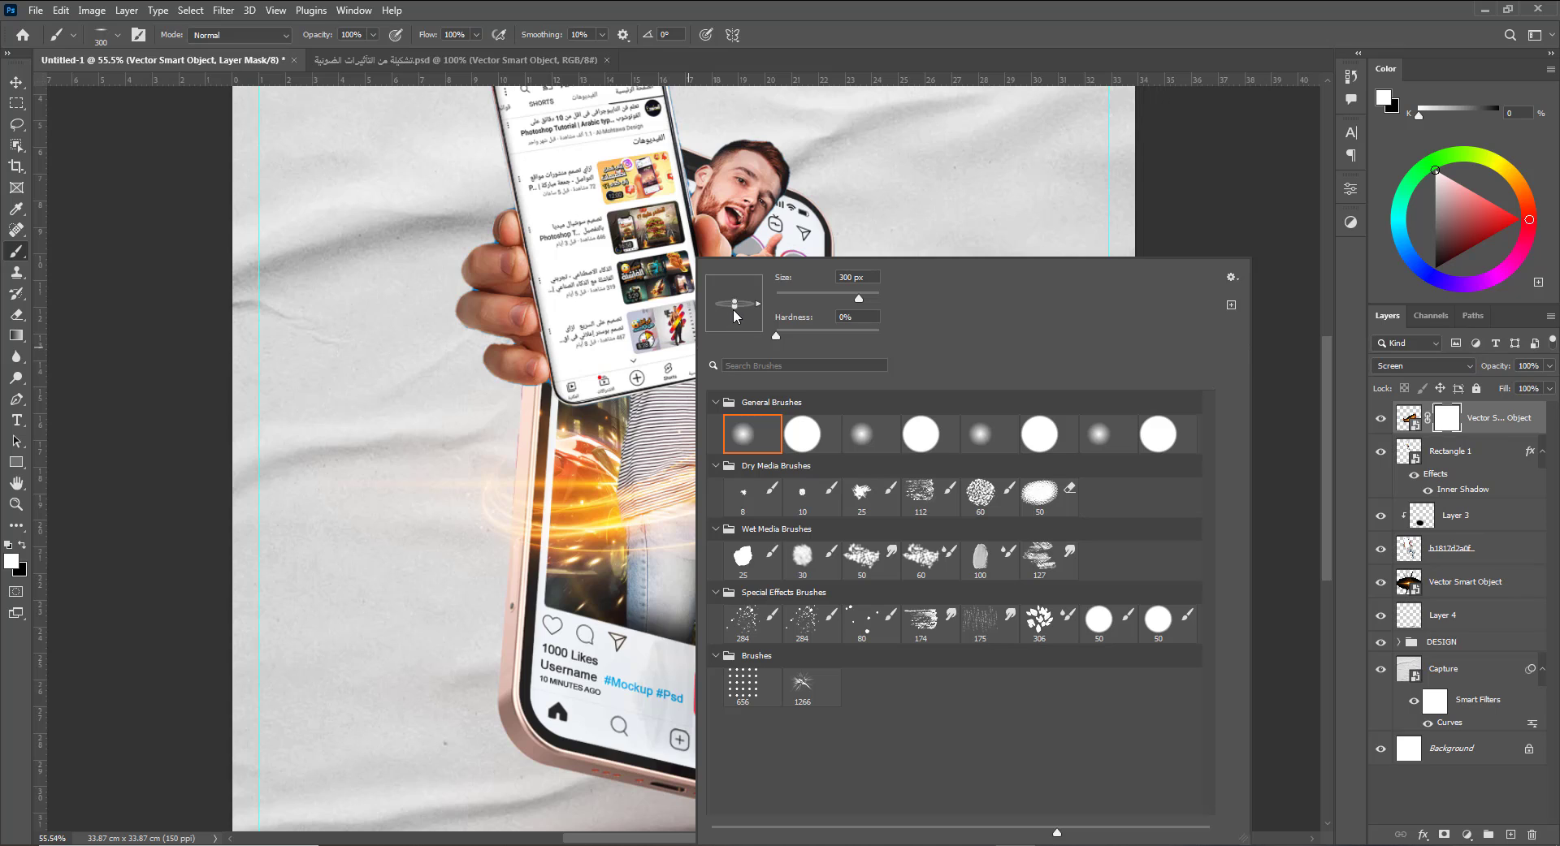
pyautogui.moveTo(734, 316); pyautogui.dragTo(734, 323)
pyautogui.click(891, 40)
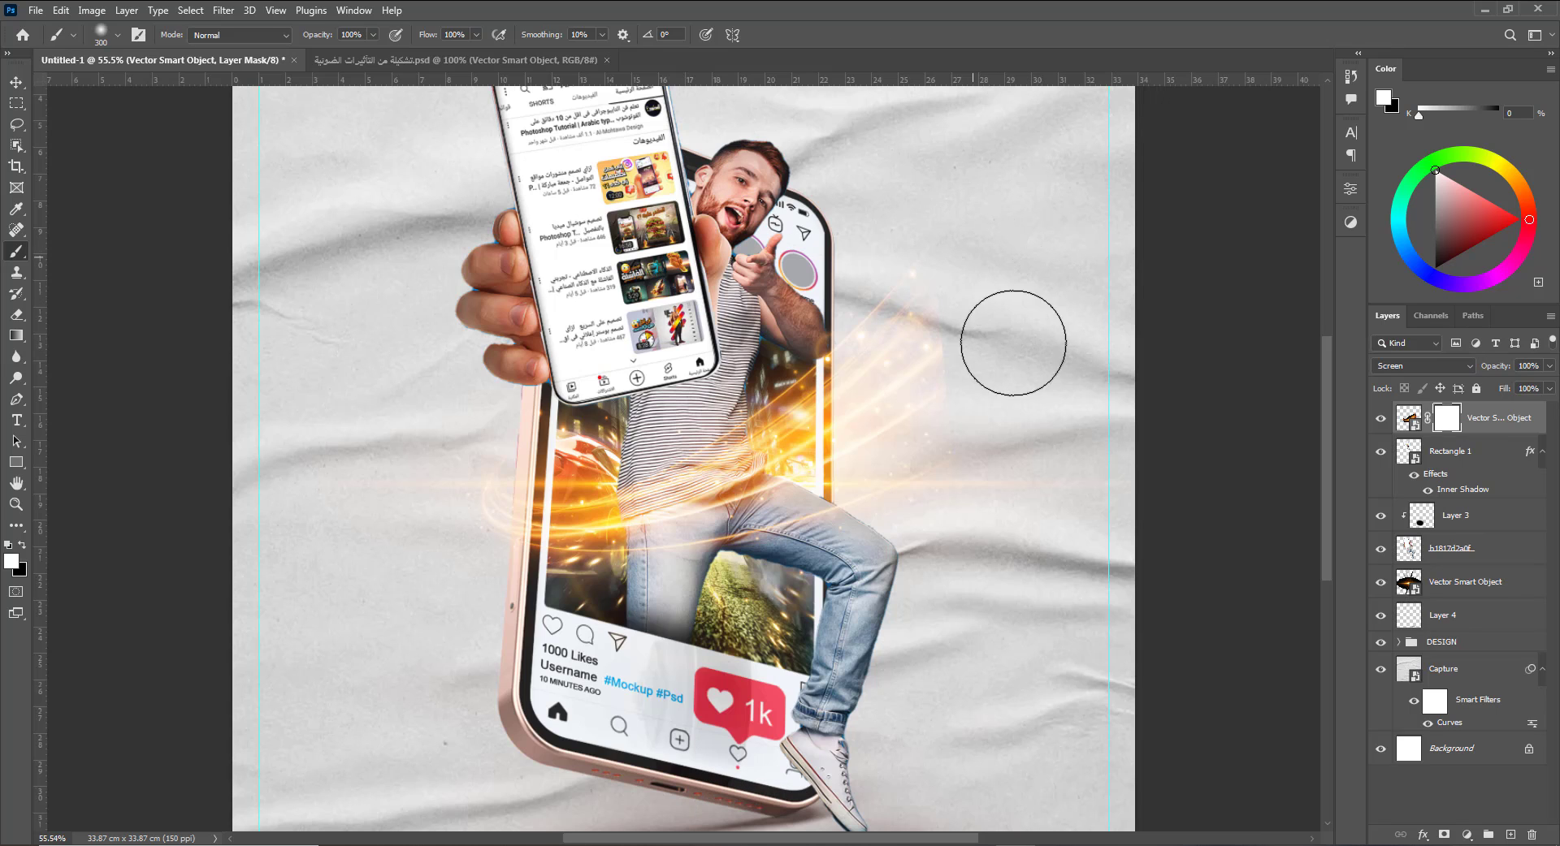
pyautogui.click(22, 545)
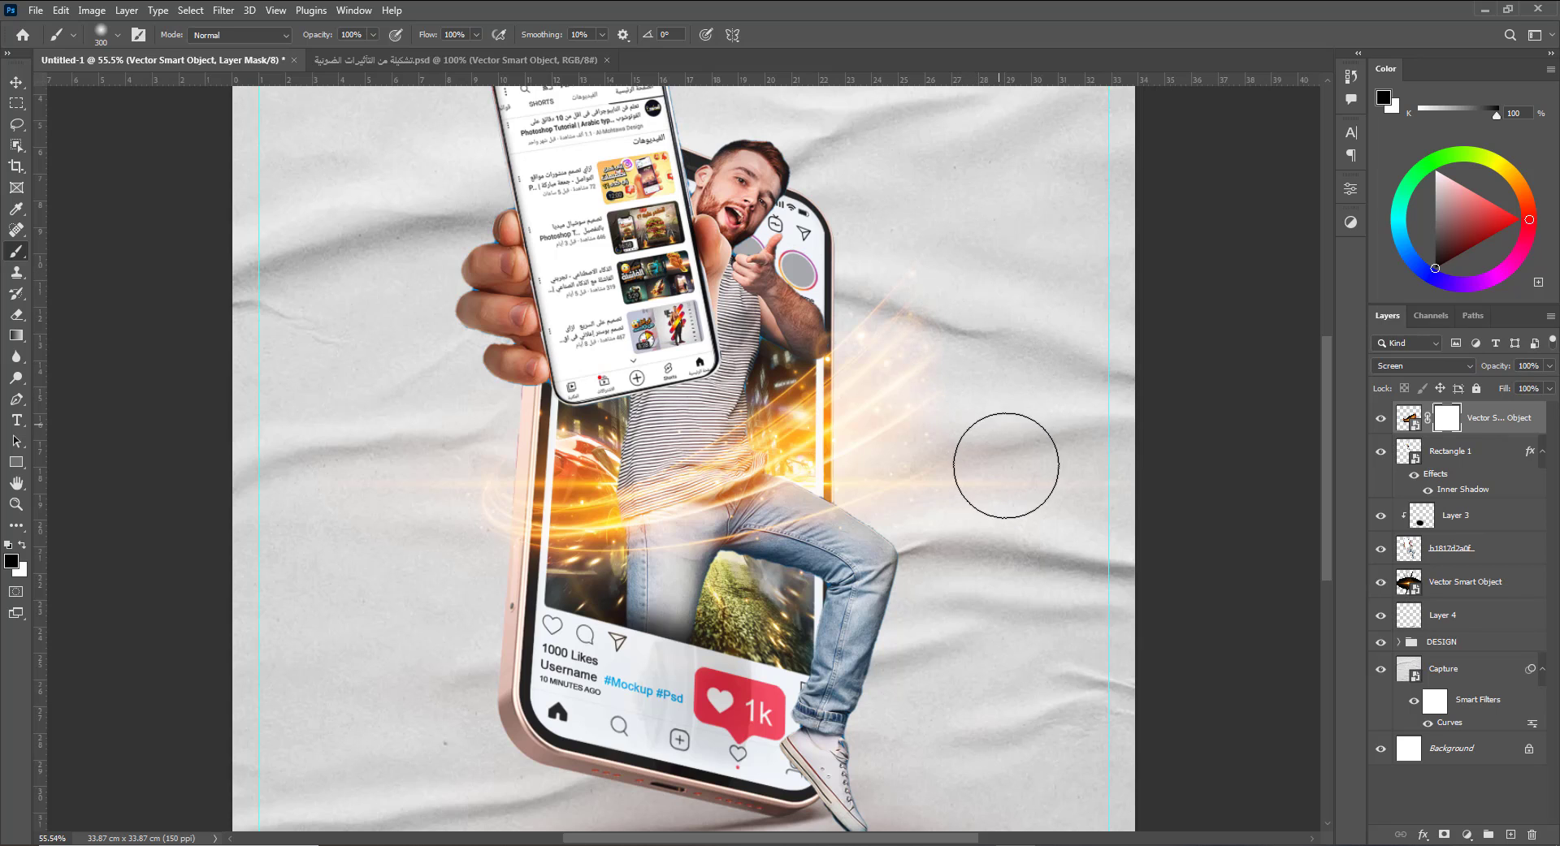
pyautogui.moveTo(950, 252)
pyautogui.mouseDown()
pyautogui.moveTo(996, 378)
pyautogui.moveTo(1008, 511)
pyautogui.mouseUp()
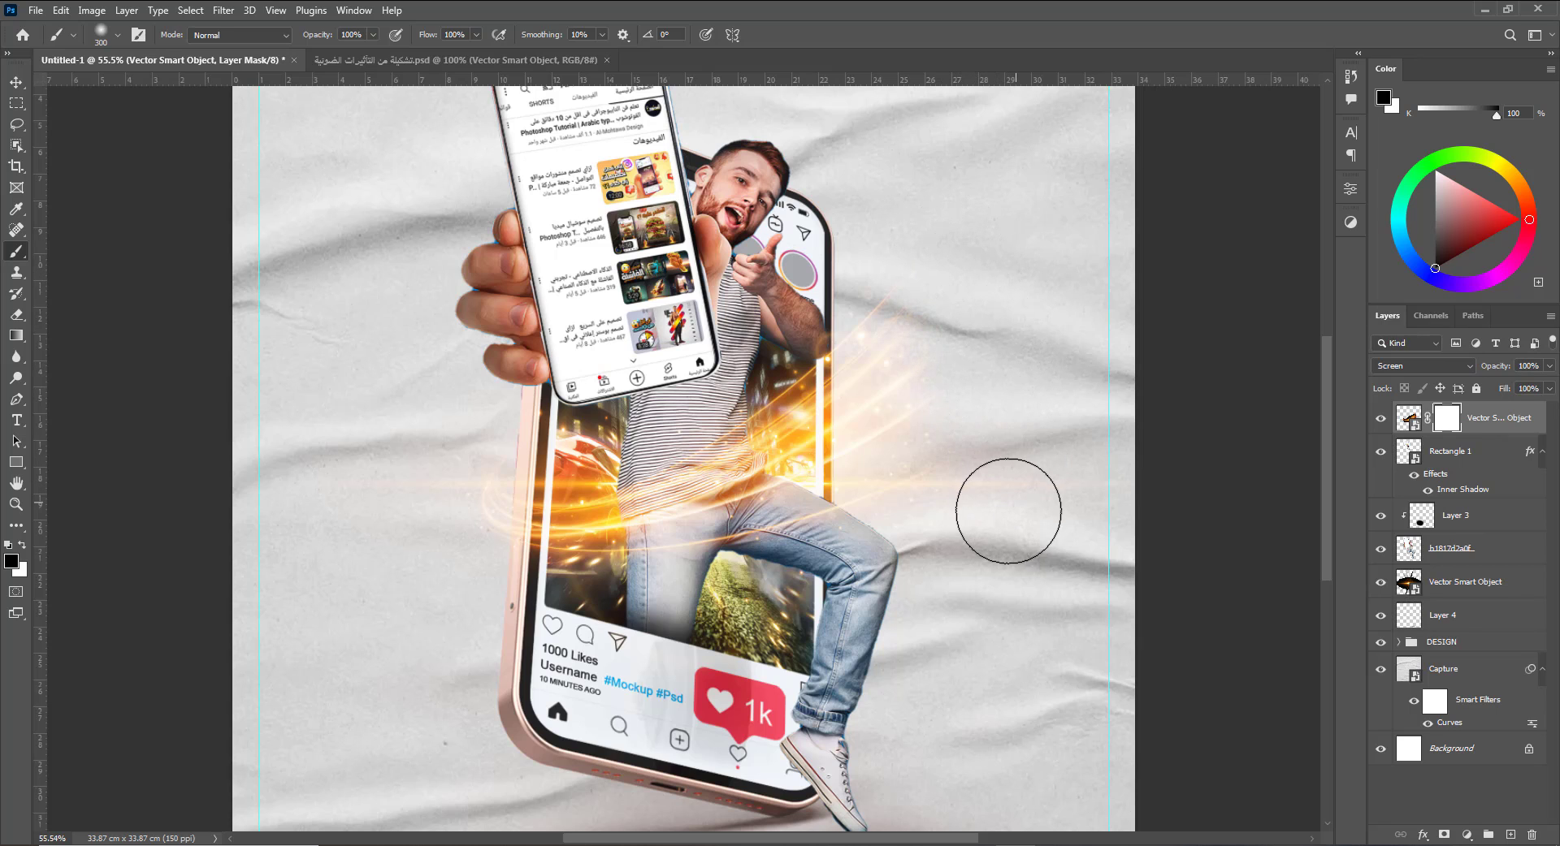
pyautogui.scroll(-2, 718, 560)
pyautogui.press('v')
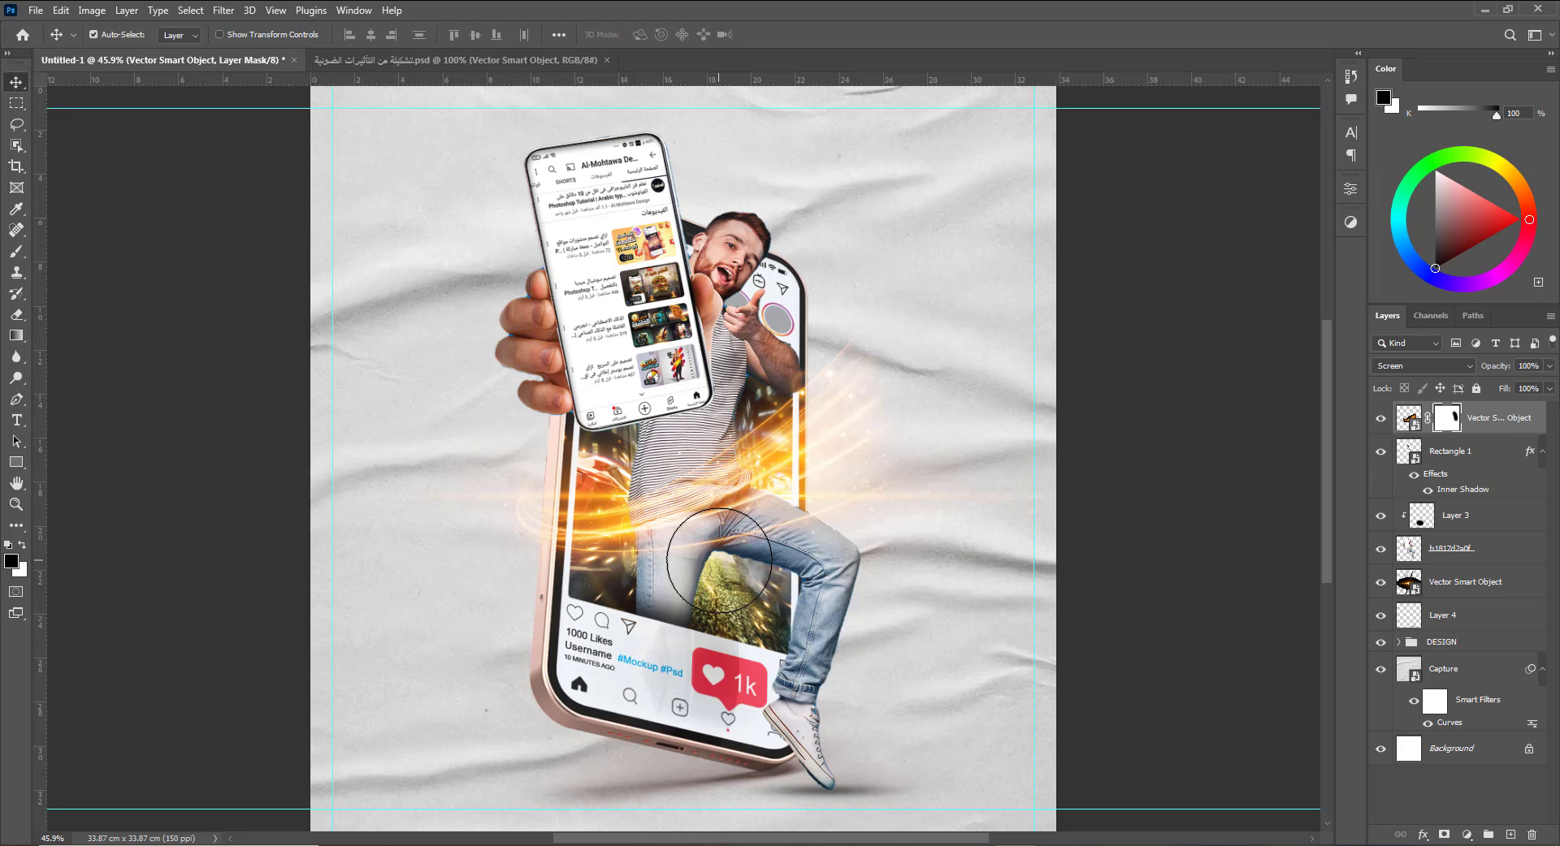
pyautogui.click(1121, 552)
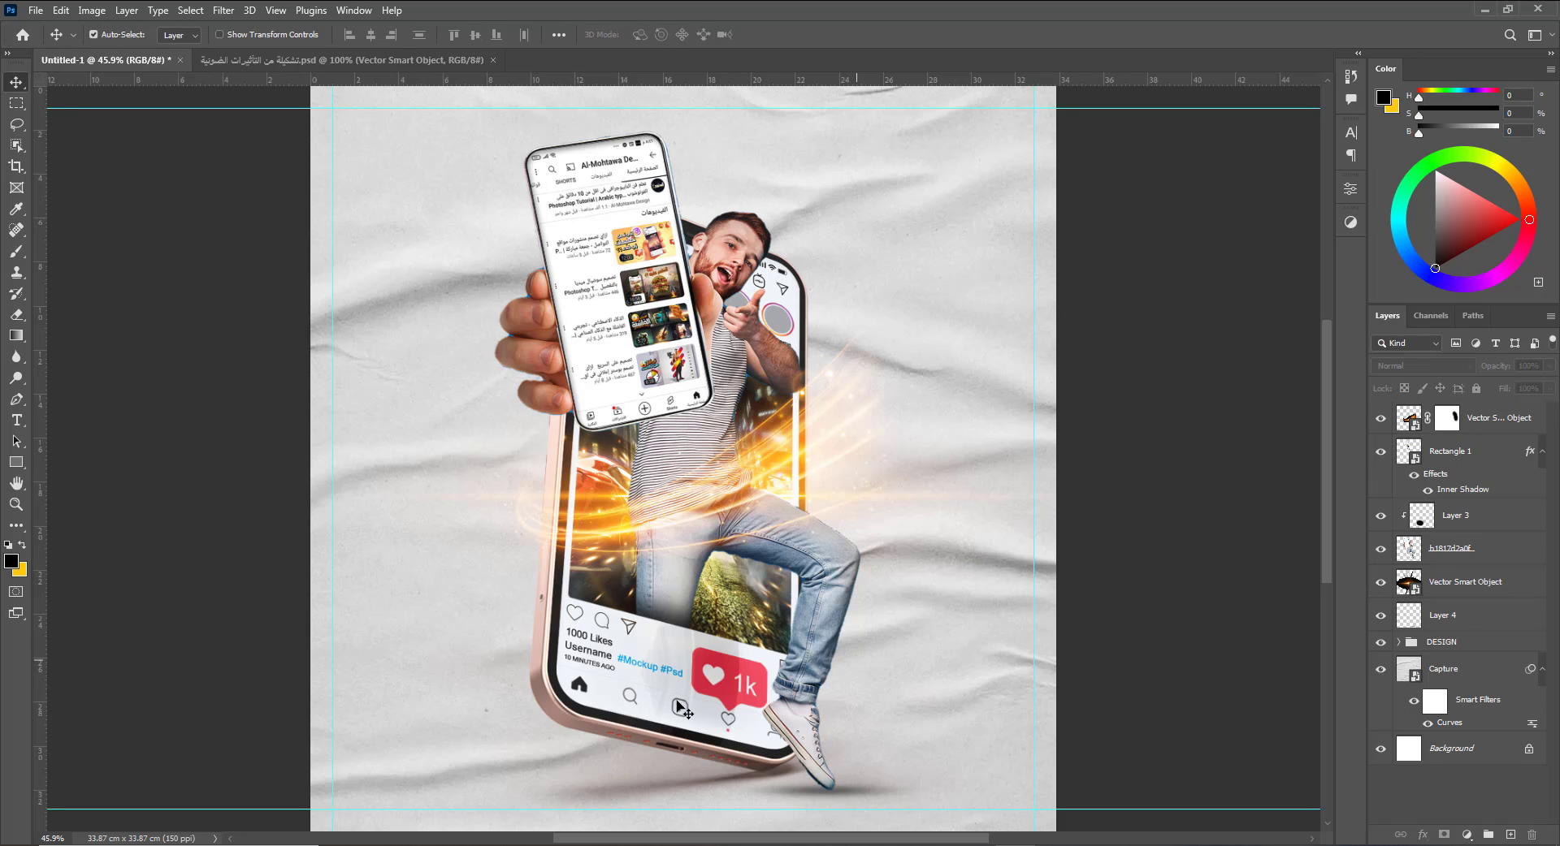
# Open 5024720.psd from the project folder and copy its large heart-eyes emoji into the phone design.
pyautogui.hotkey('alt', 'Tab')
pyautogui.doubleClick(532, 262)
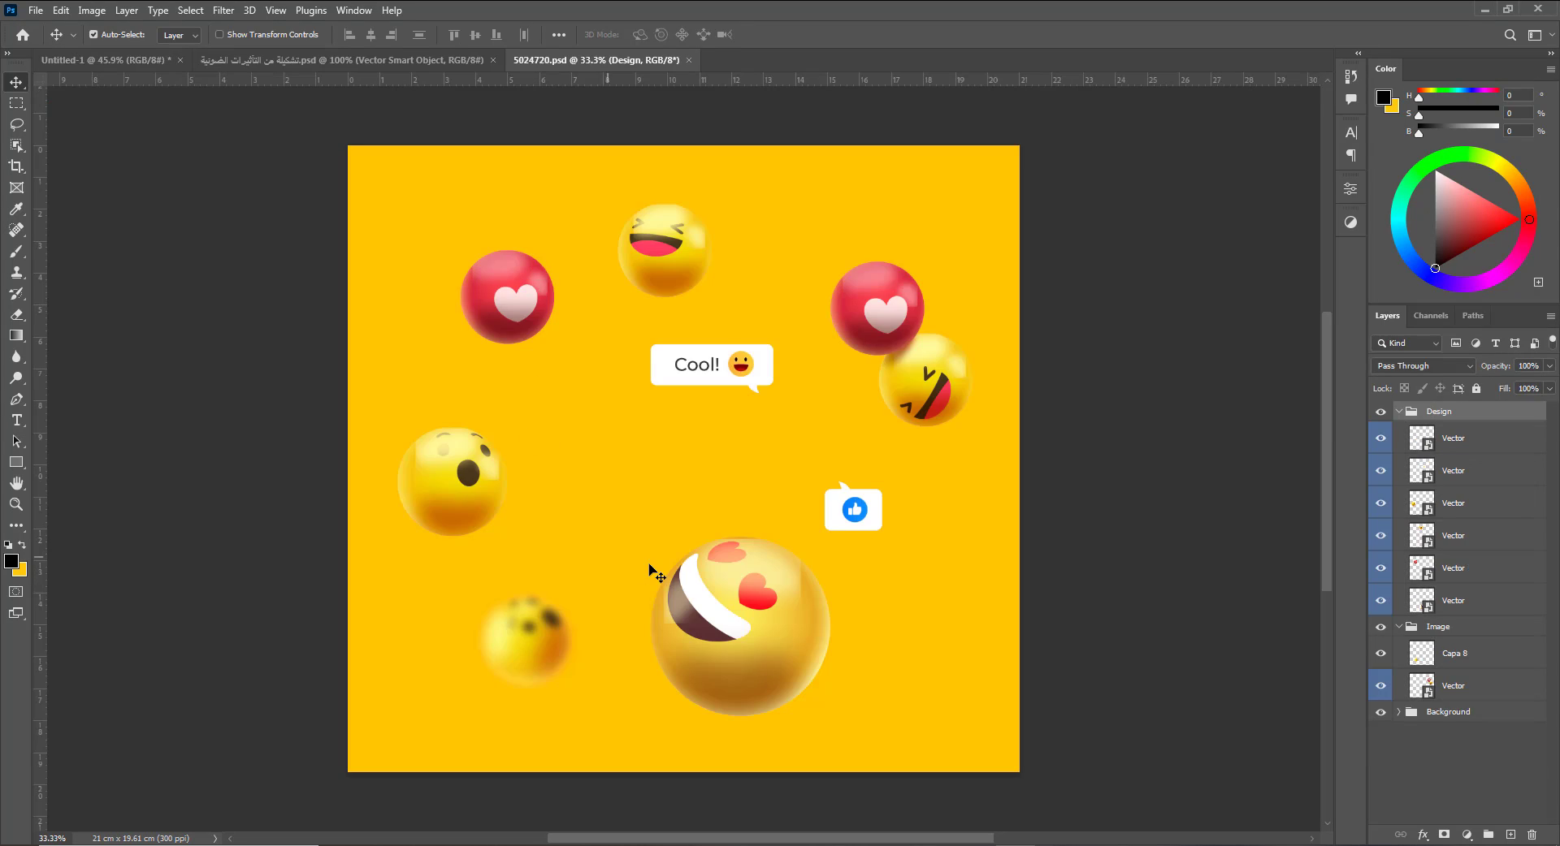
pyautogui.moveTo(744, 646); pyautogui.dragTo(455, 302)
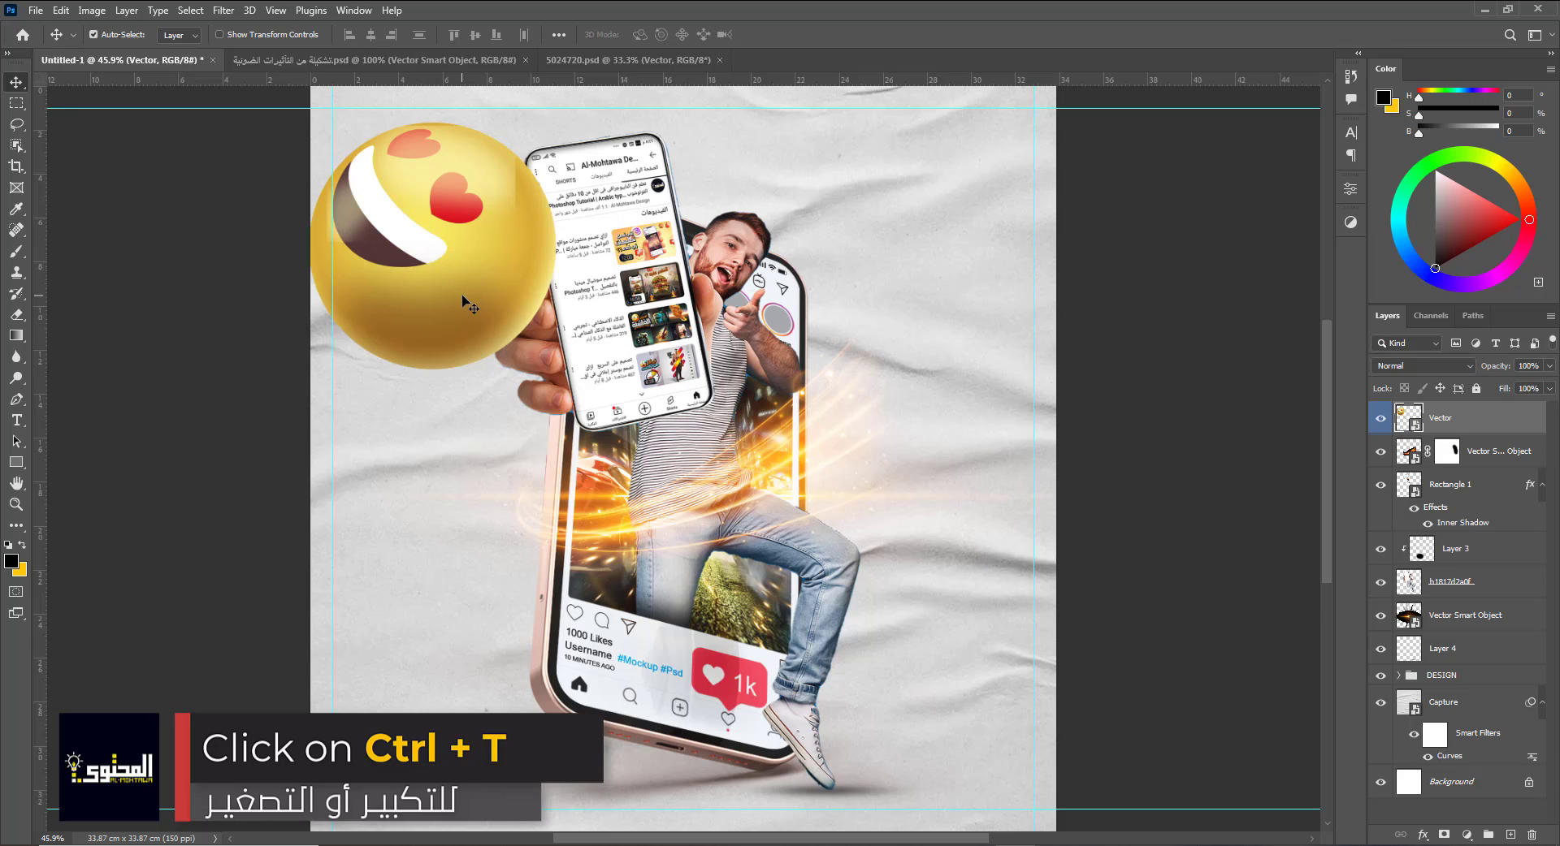
# Flip the emoji horizontally, scale it to about 161%, rotate it about 63°, and place it left of the handheld phone.
pyautogui.hotkey('ctrl', 't')
pyautogui.rightClick(485, 281)
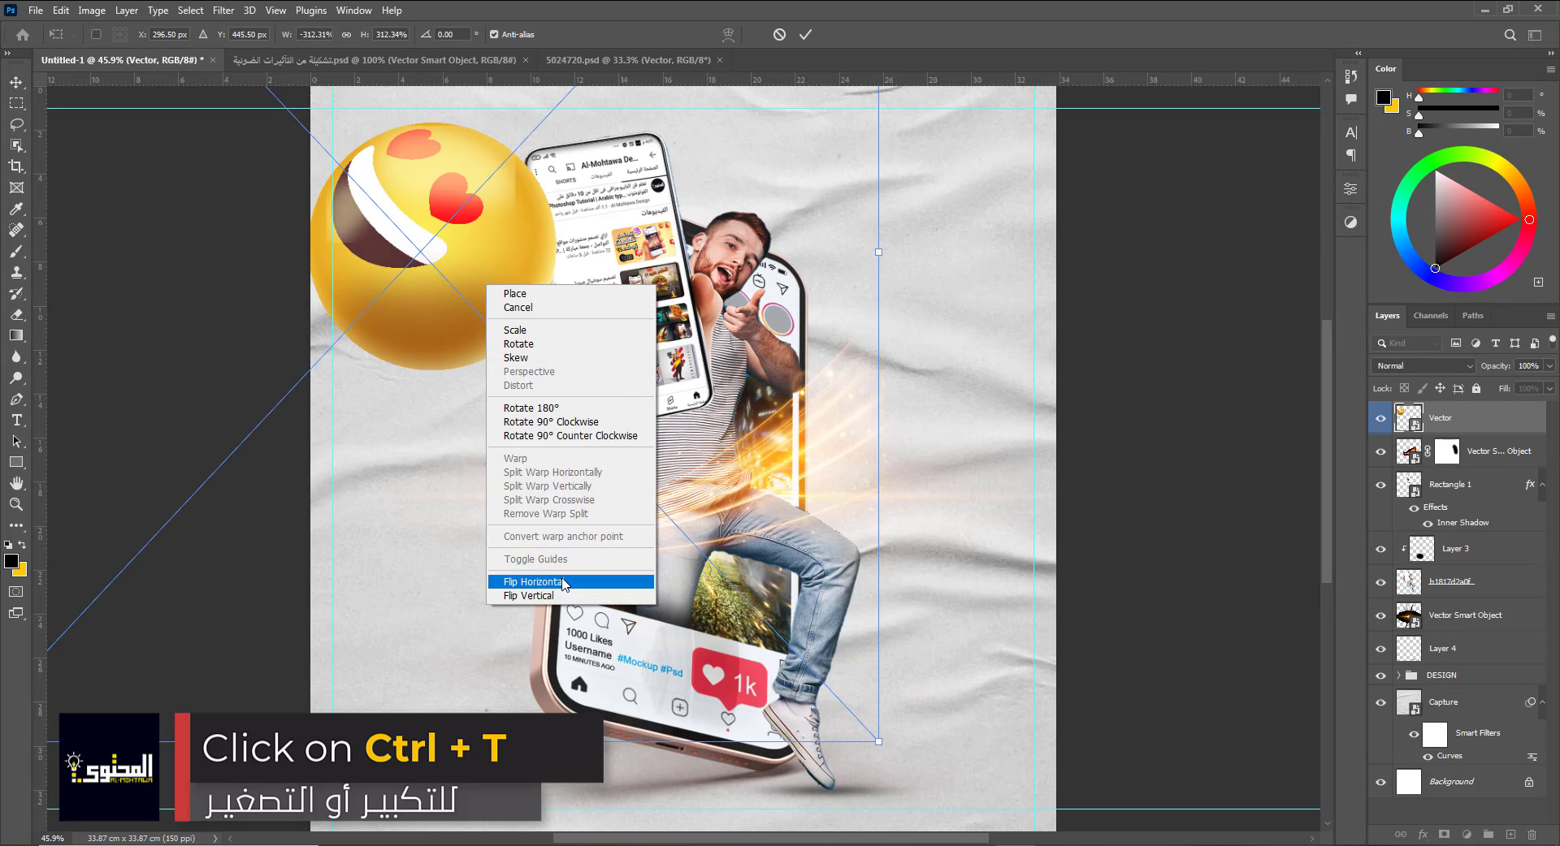
pyautogui.click(563, 583)
pyautogui.moveTo(880, 745); pyautogui.dragTo(324, 584)
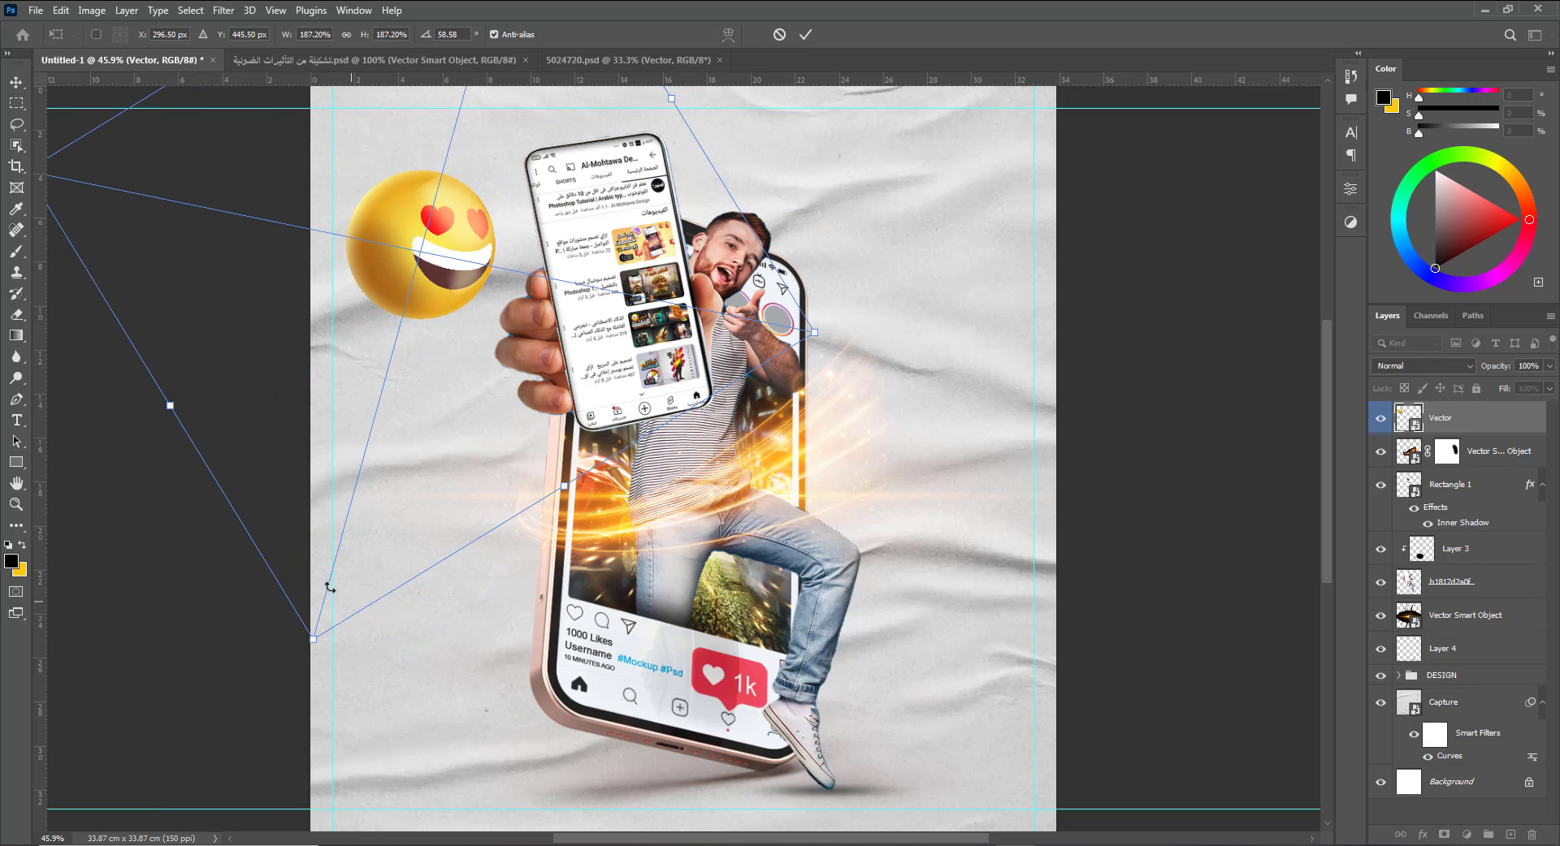
pyautogui.moveTo(446, 448); pyautogui.dragTo(446, 422)
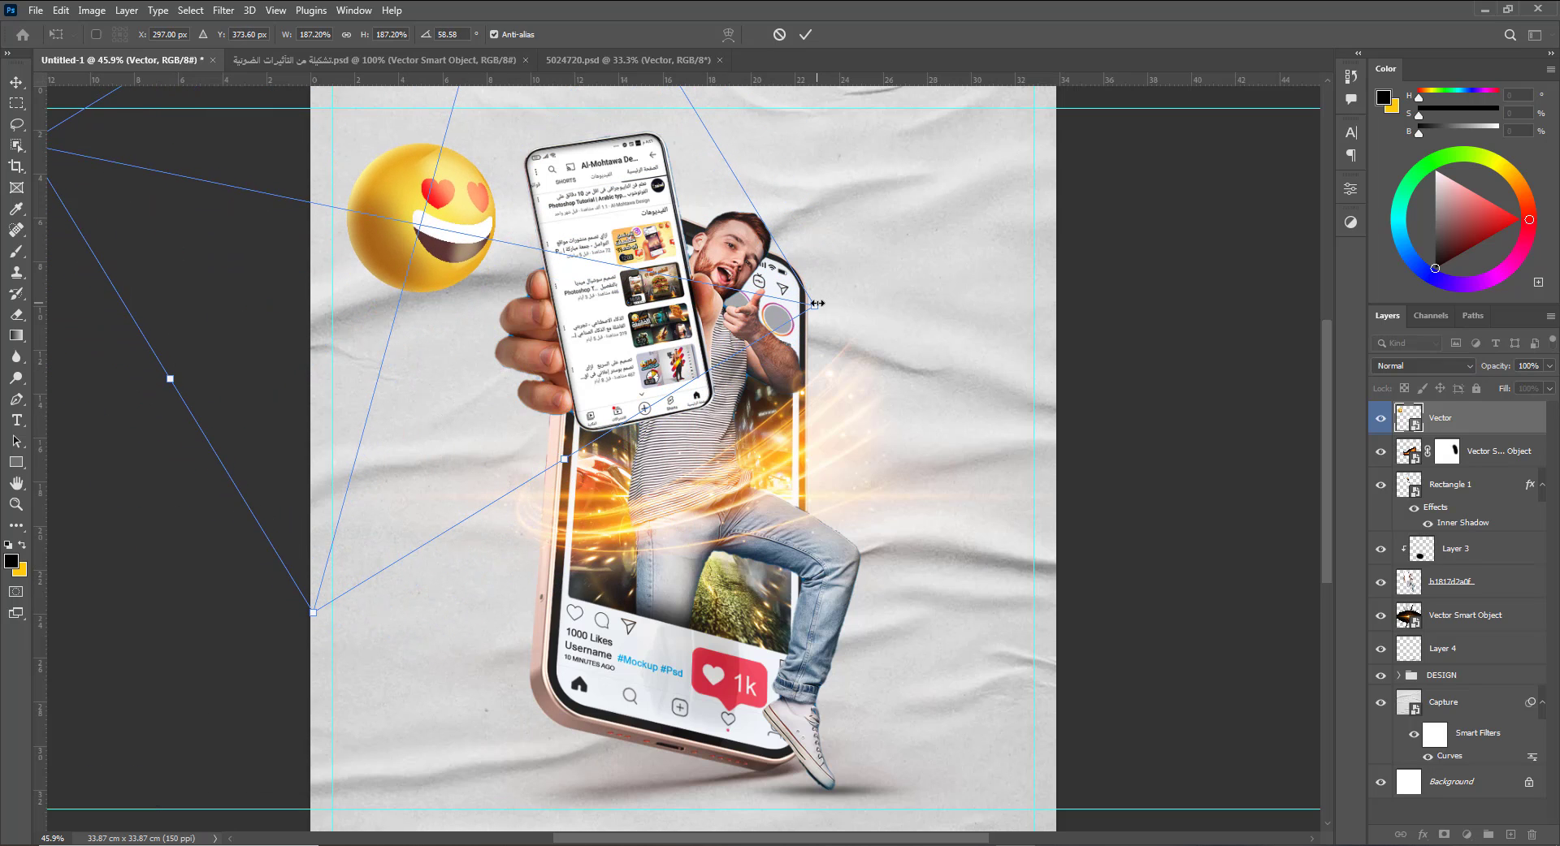
pyautogui.moveTo(817, 303); pyautogui.dragTo(758, 280)
pyautogui.moveTo(555, 232); pyautogui.dragTo(558, 218)
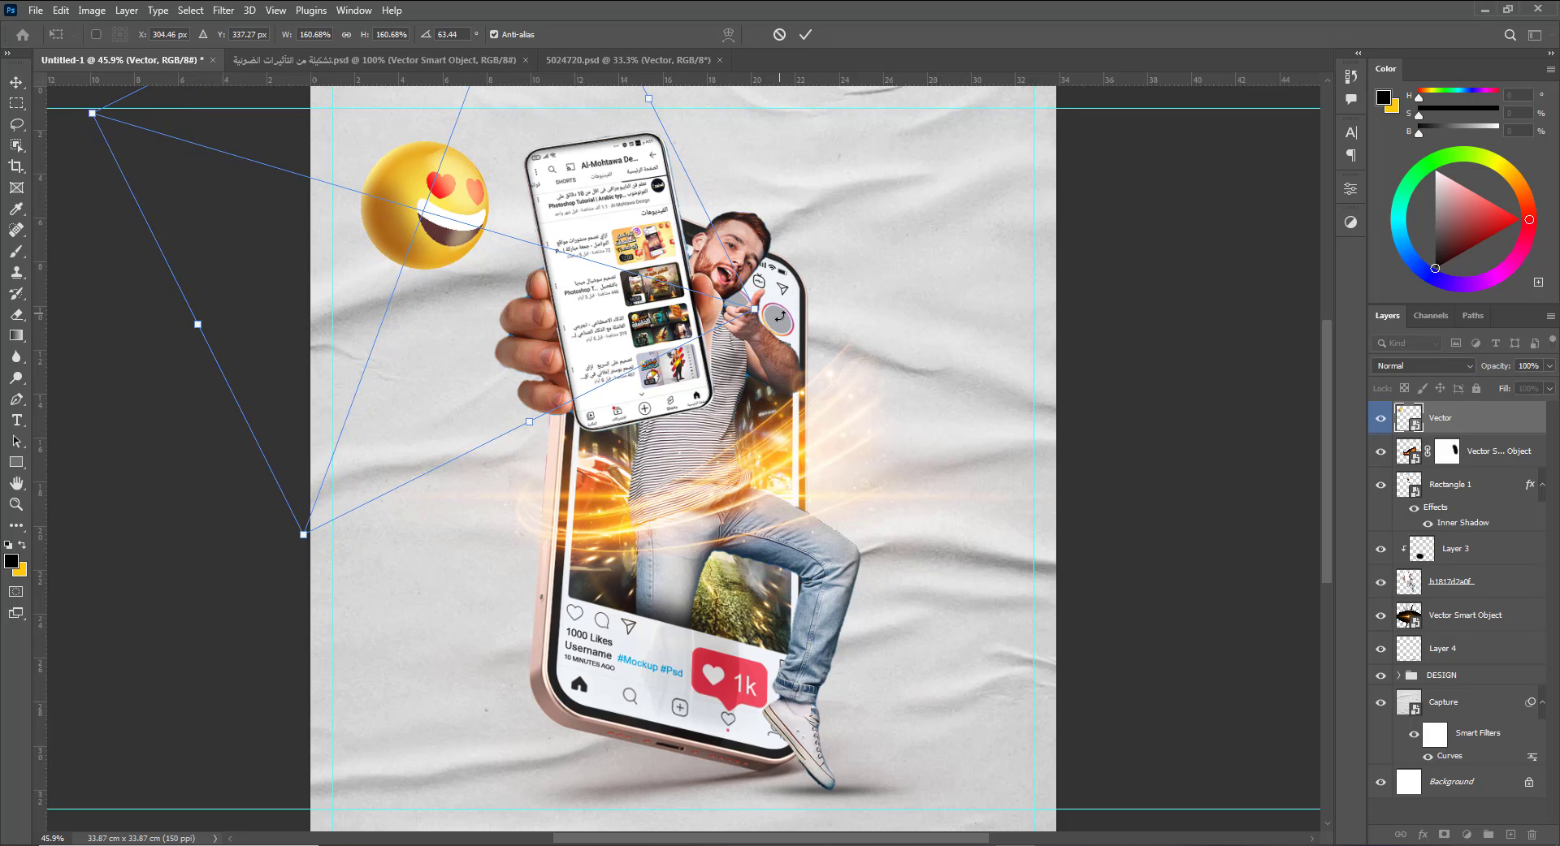
pyautogui.press('Return')
pyautogui.scroll(-1, 783, 331)
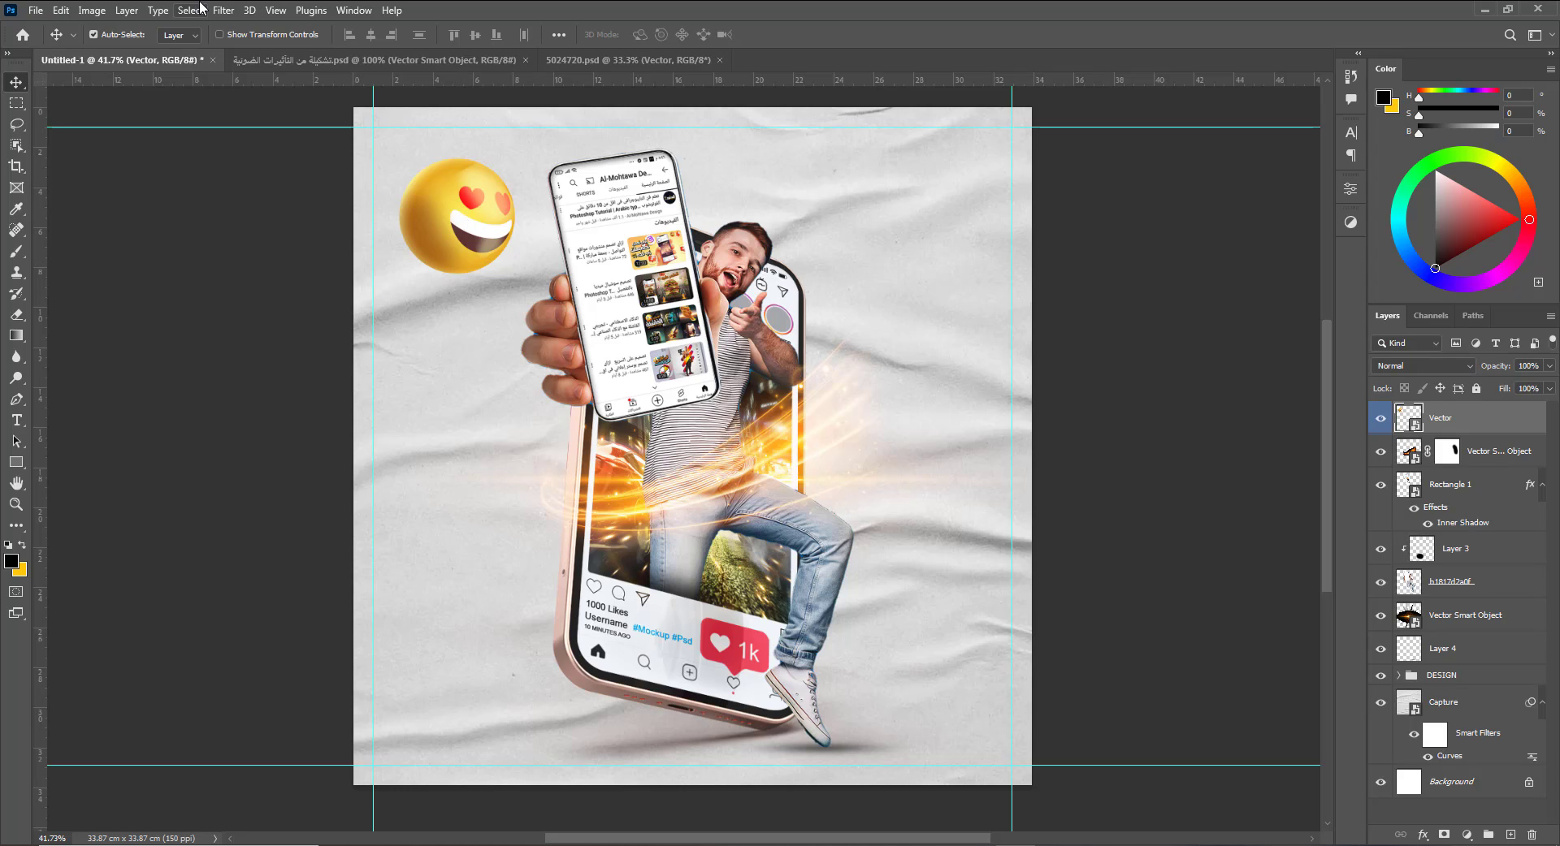
# Apply a Curves adjustment with the Strong Contrast (RGB) preset to the emoji.
pyautogui.click(92, 9)
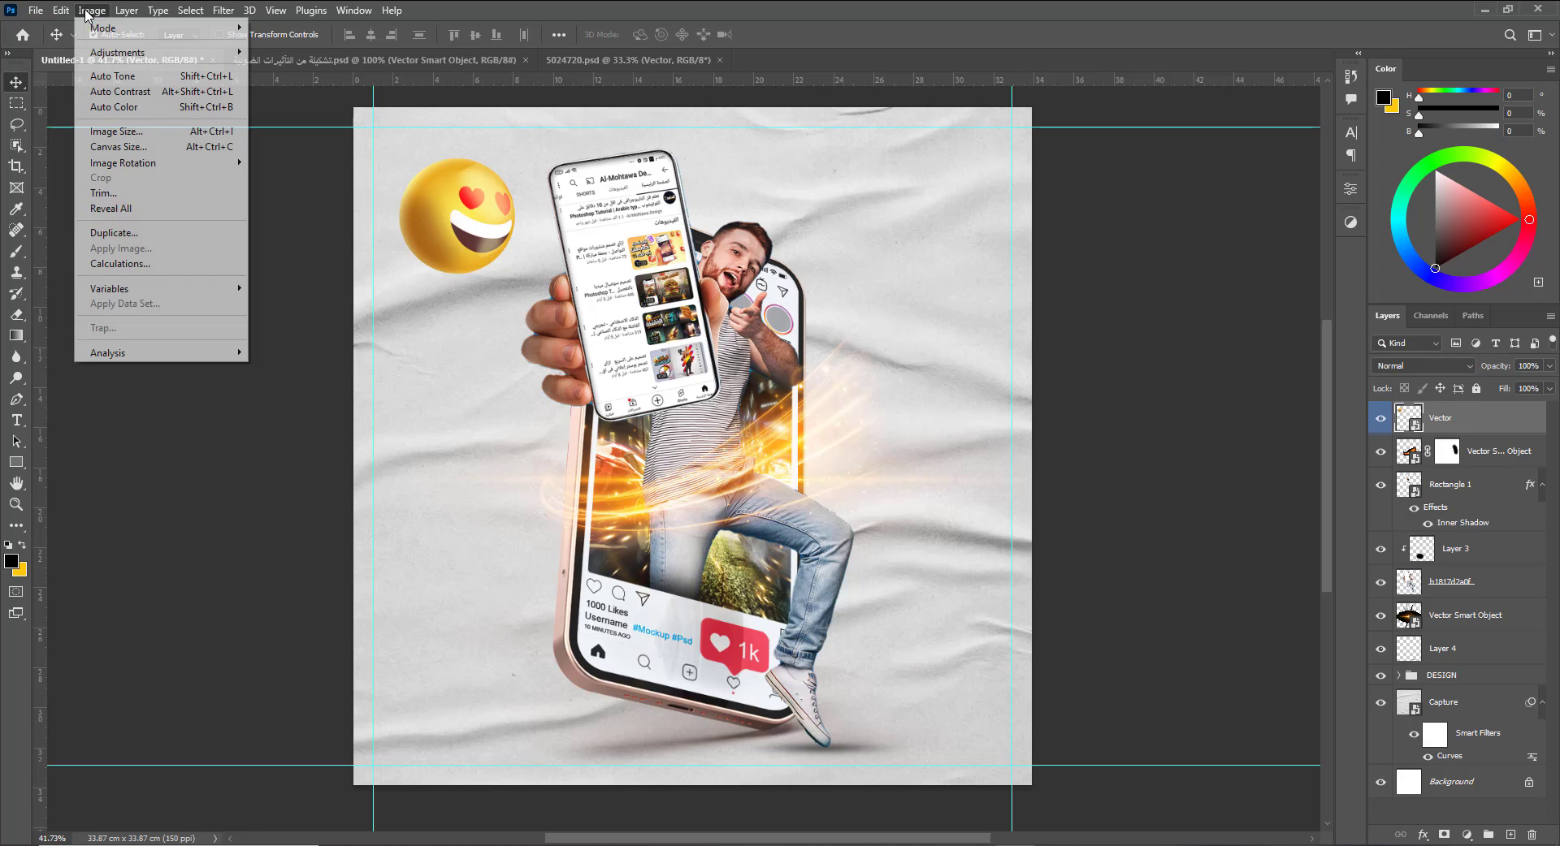
pyautogui.moveTo(228, 52)
pyautogui.click(278, 82)
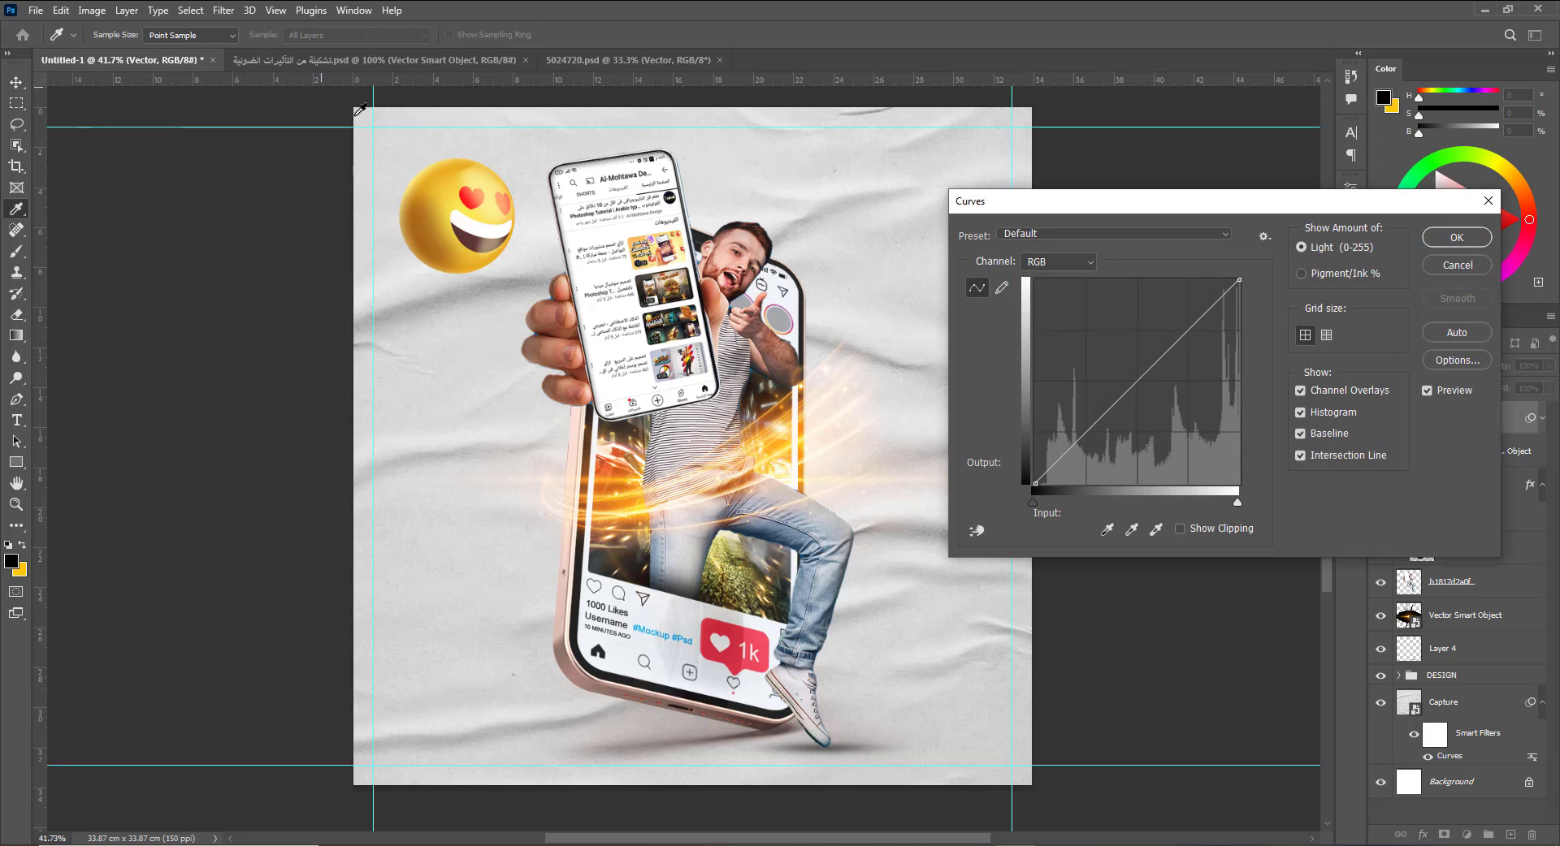
pyautogui.click(1137, 233)
pyautogui.click(1122, 403)
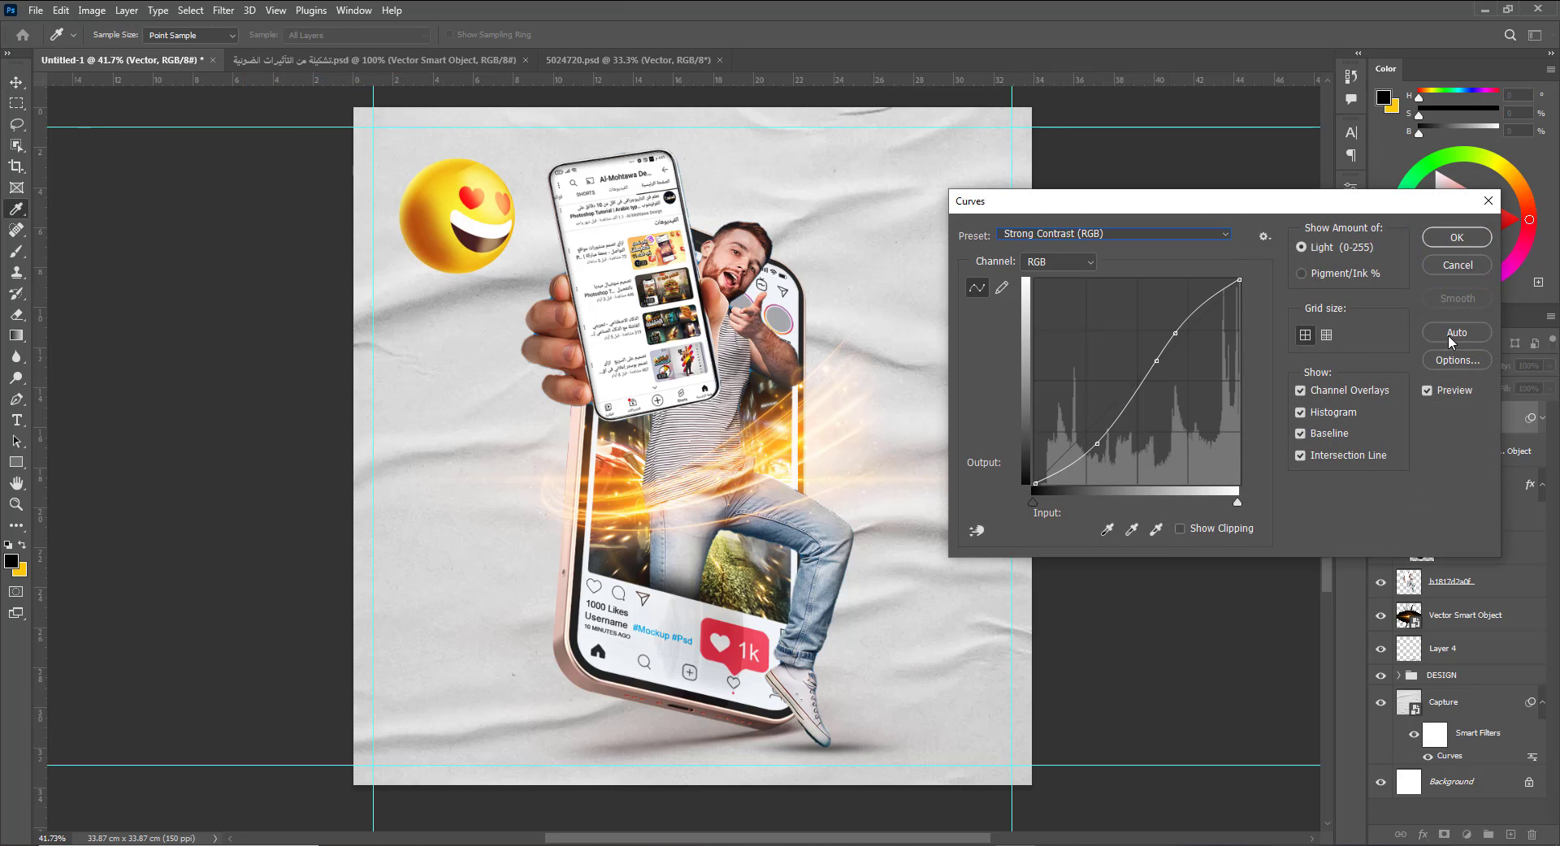
pyautogui.click(1454, 237)
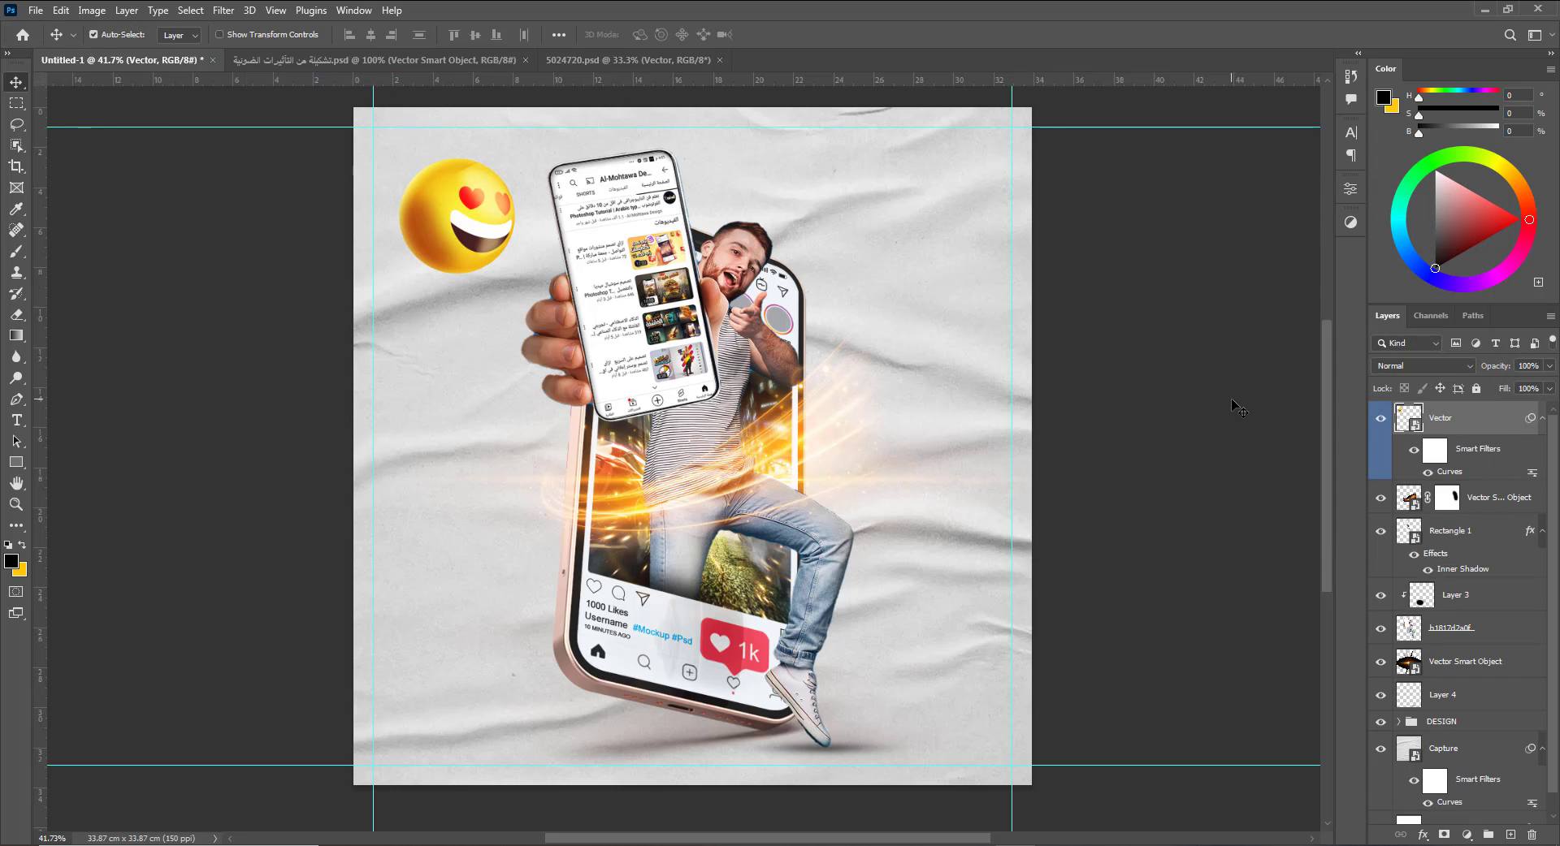
# Apply a Motion Blur to the emoji with a -60° angle and 45 pixels distance.
pyautogui.click(223, 10)
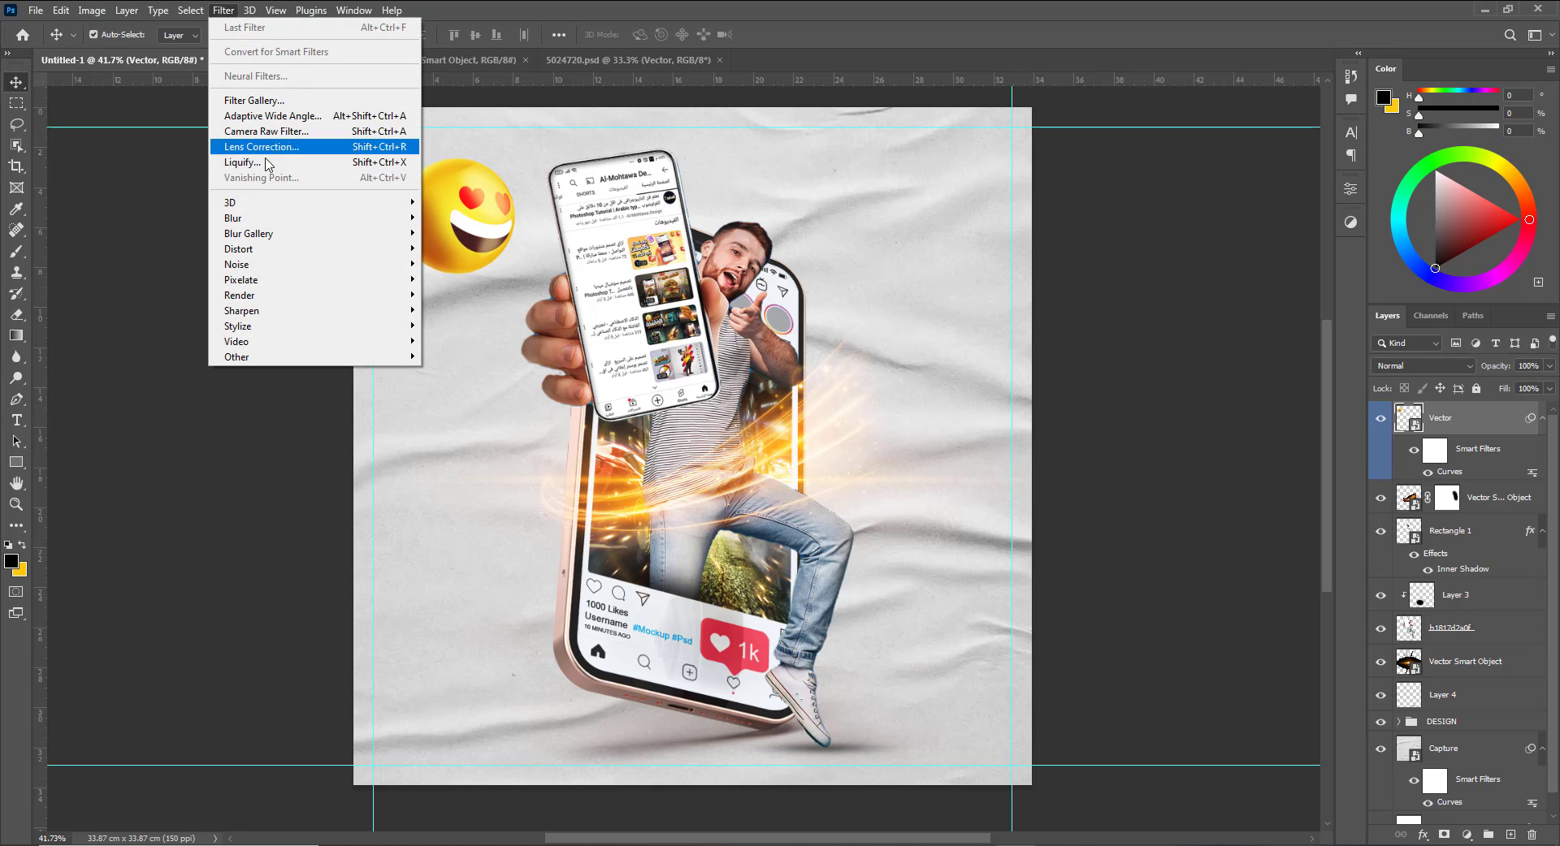
pyautogui.moveTo(329, 218)
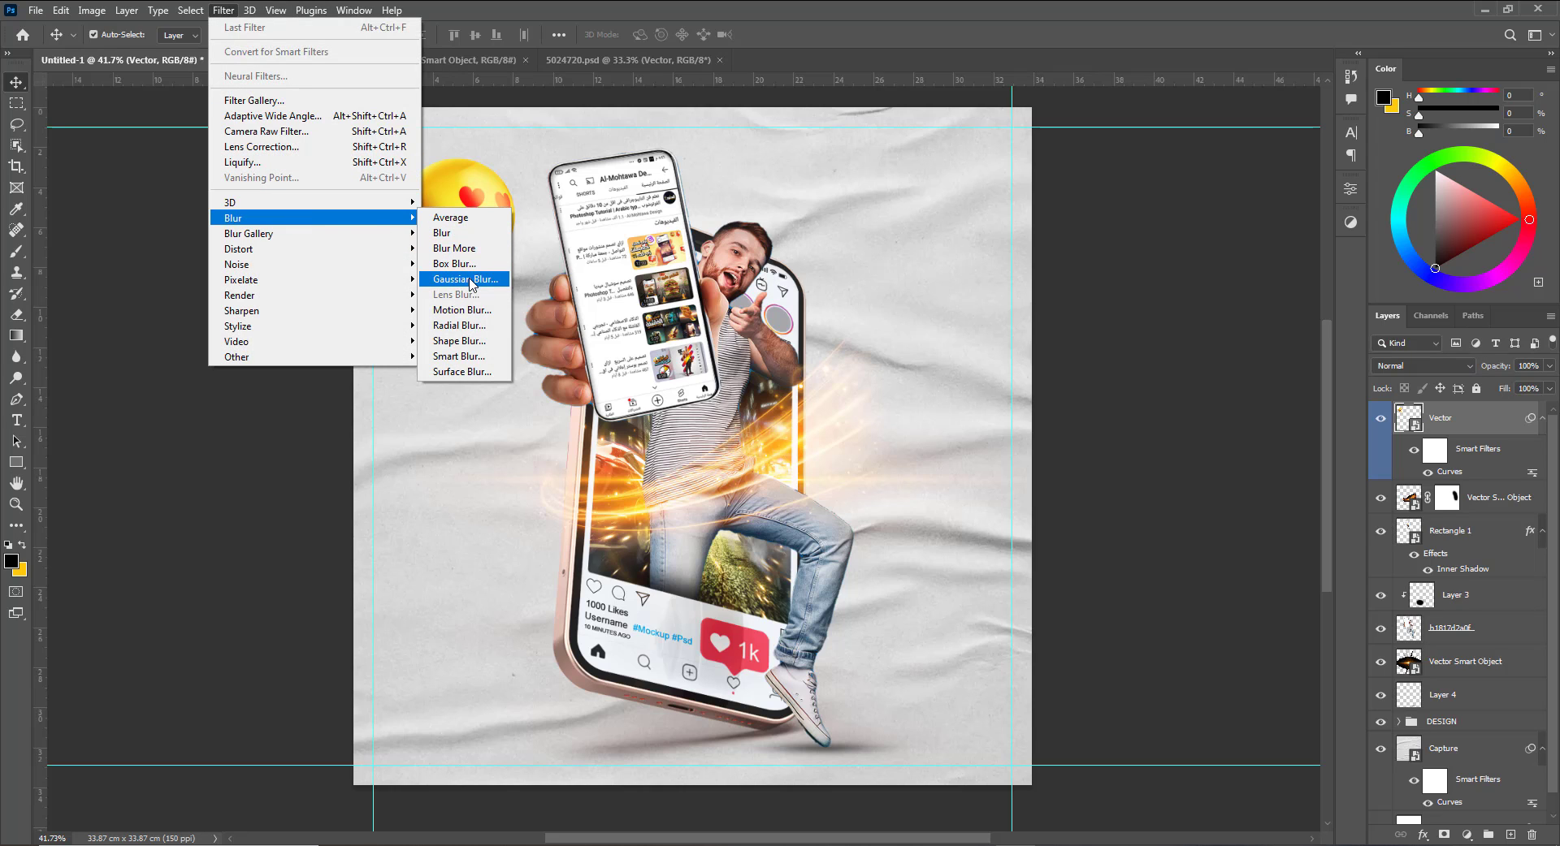
pyautogui.click(470, 311)
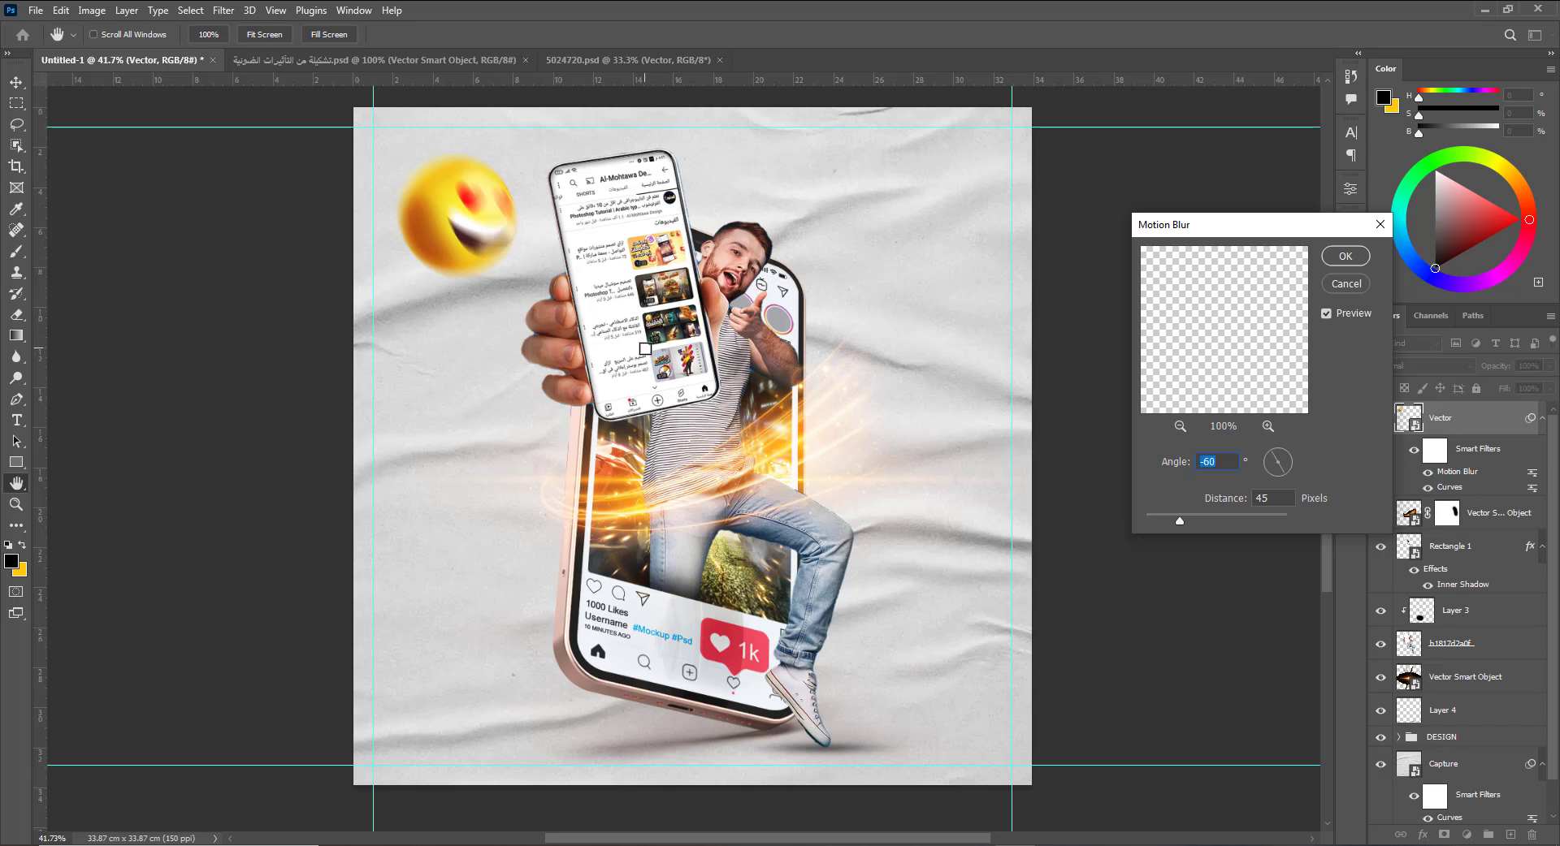
pyautogui.click(1344, 257)
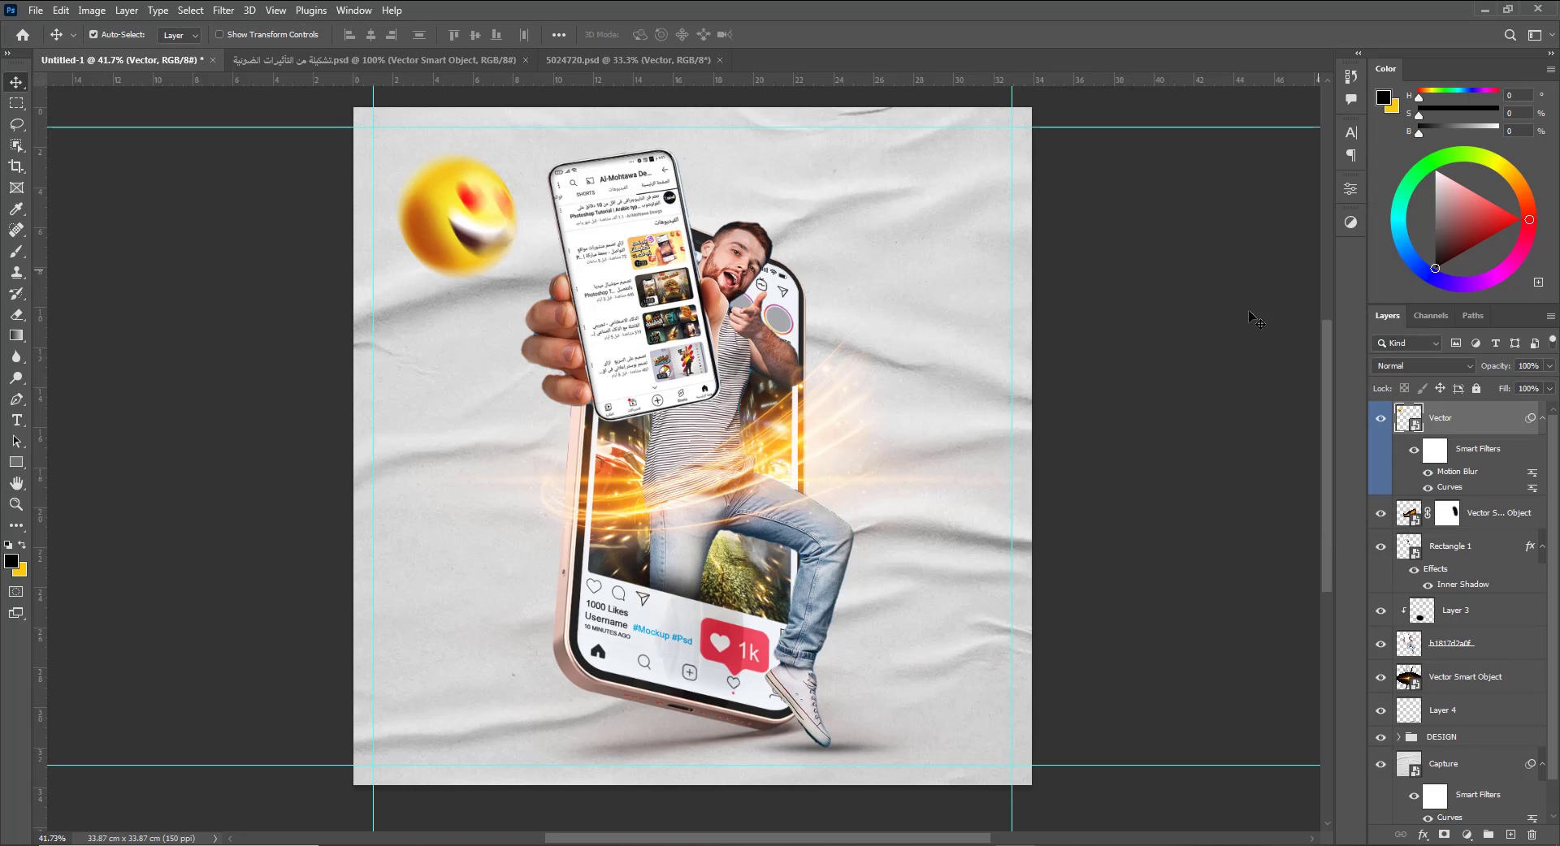
# Place the youtube icon image from the project folder to the right of the man's head and enlarge it slightly.
pyautogui.hotkey('alt', 'Tab')
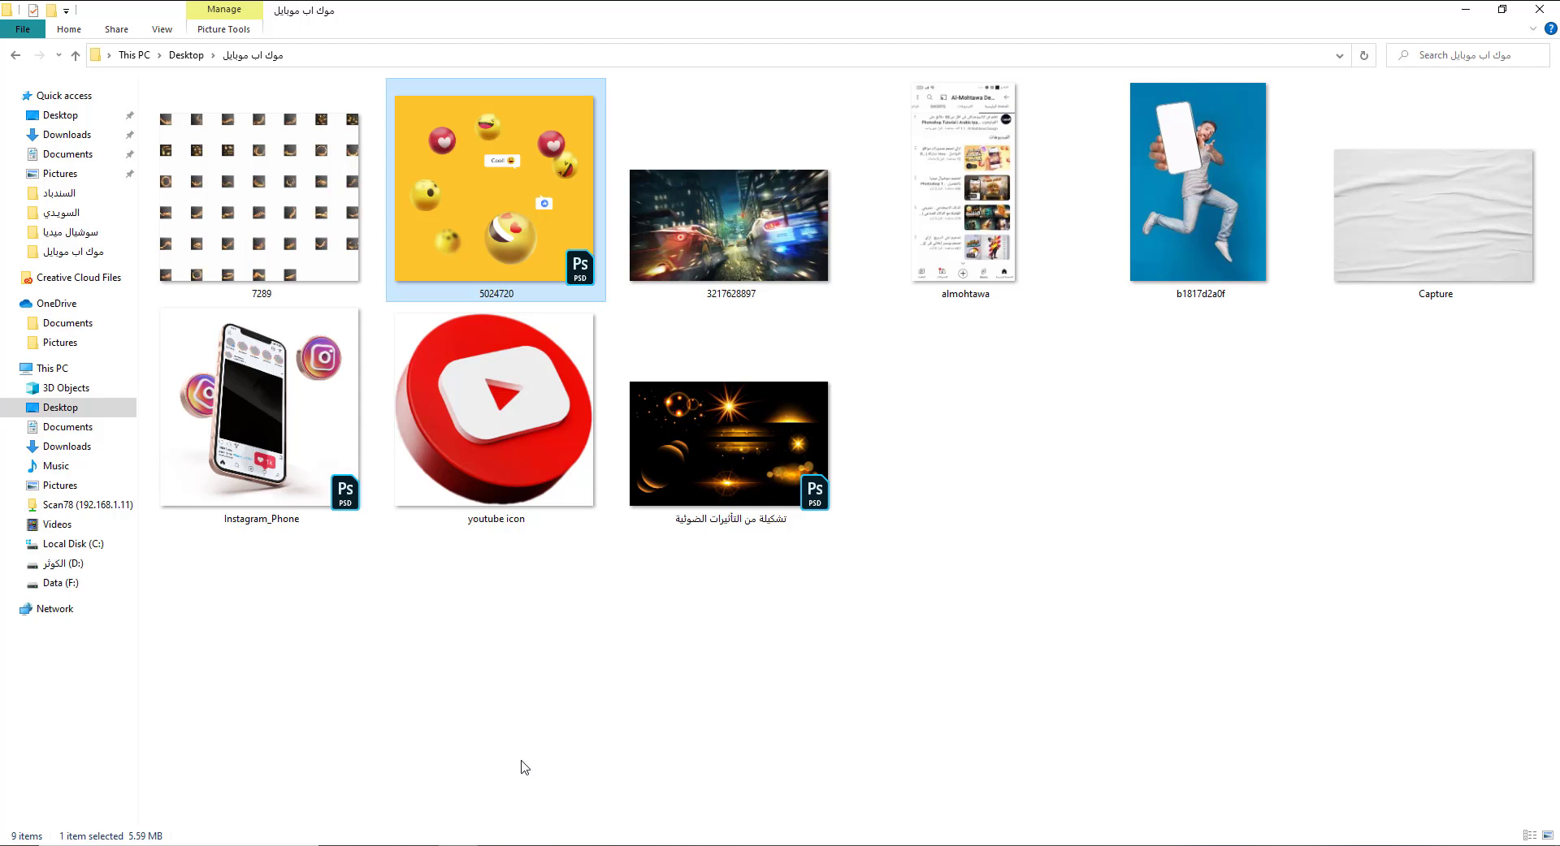
pyautogui.click(517, 442)
pyautogui.moveTo(516, 442); pyautogui.dragTo(858, 430)
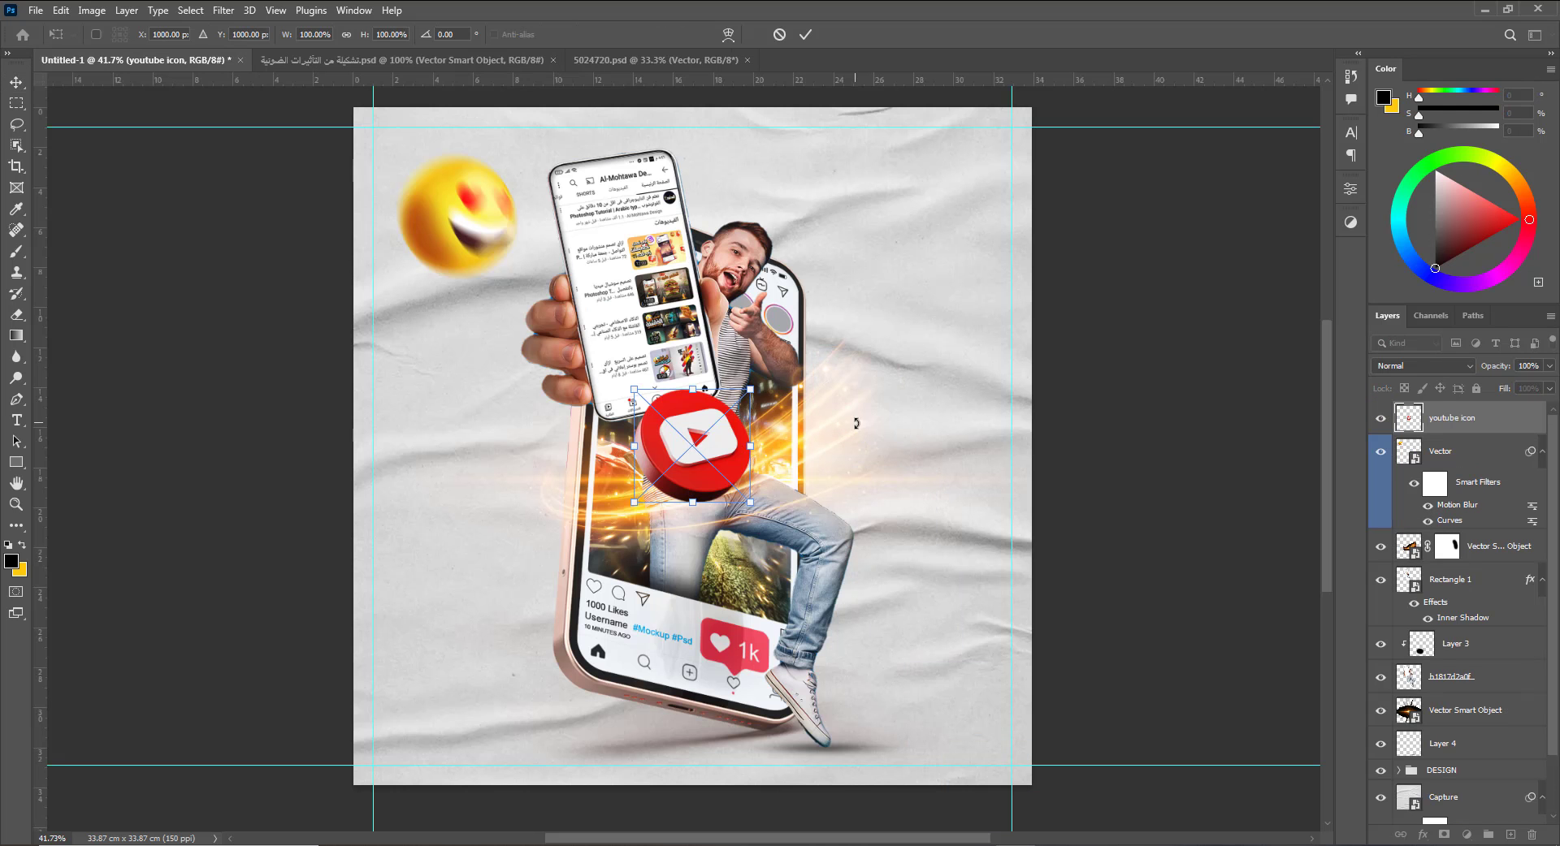
pyautogui.moveTo(731, 453); pyautogui.dragTo(934, 329)
pyautogui.moveTo(965, 270); pyautogui.dragTo(972, 272)
pyautogui.press('Return')
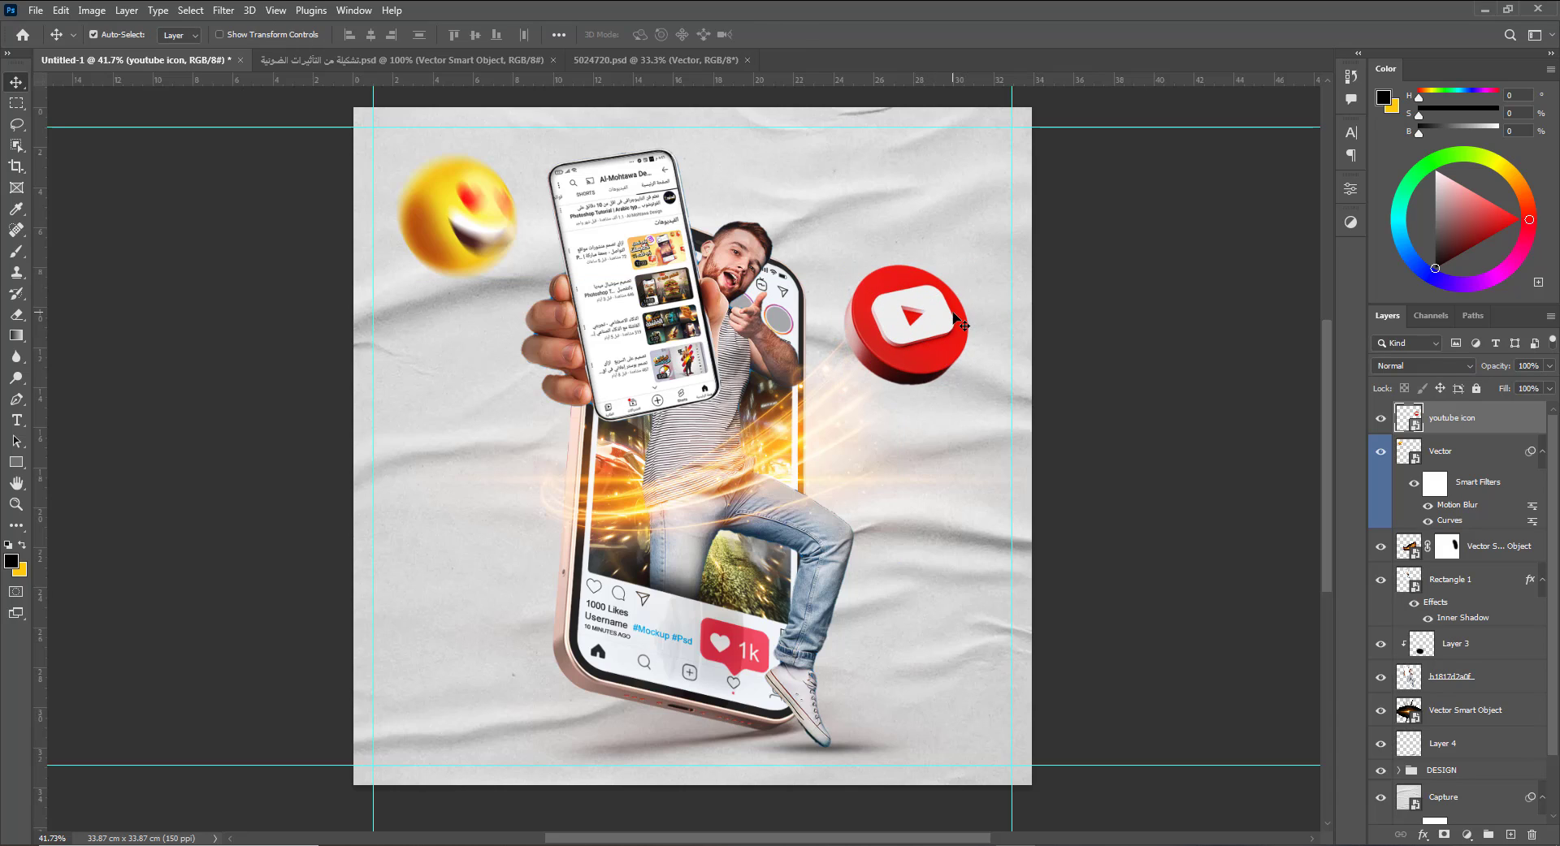
# Apply a Curves adjustment with the Strong Contrast (RGB) preset to the YouTube icon.
pyautogui.click(92, 11)
pyautogui.moveTo(242, 53)
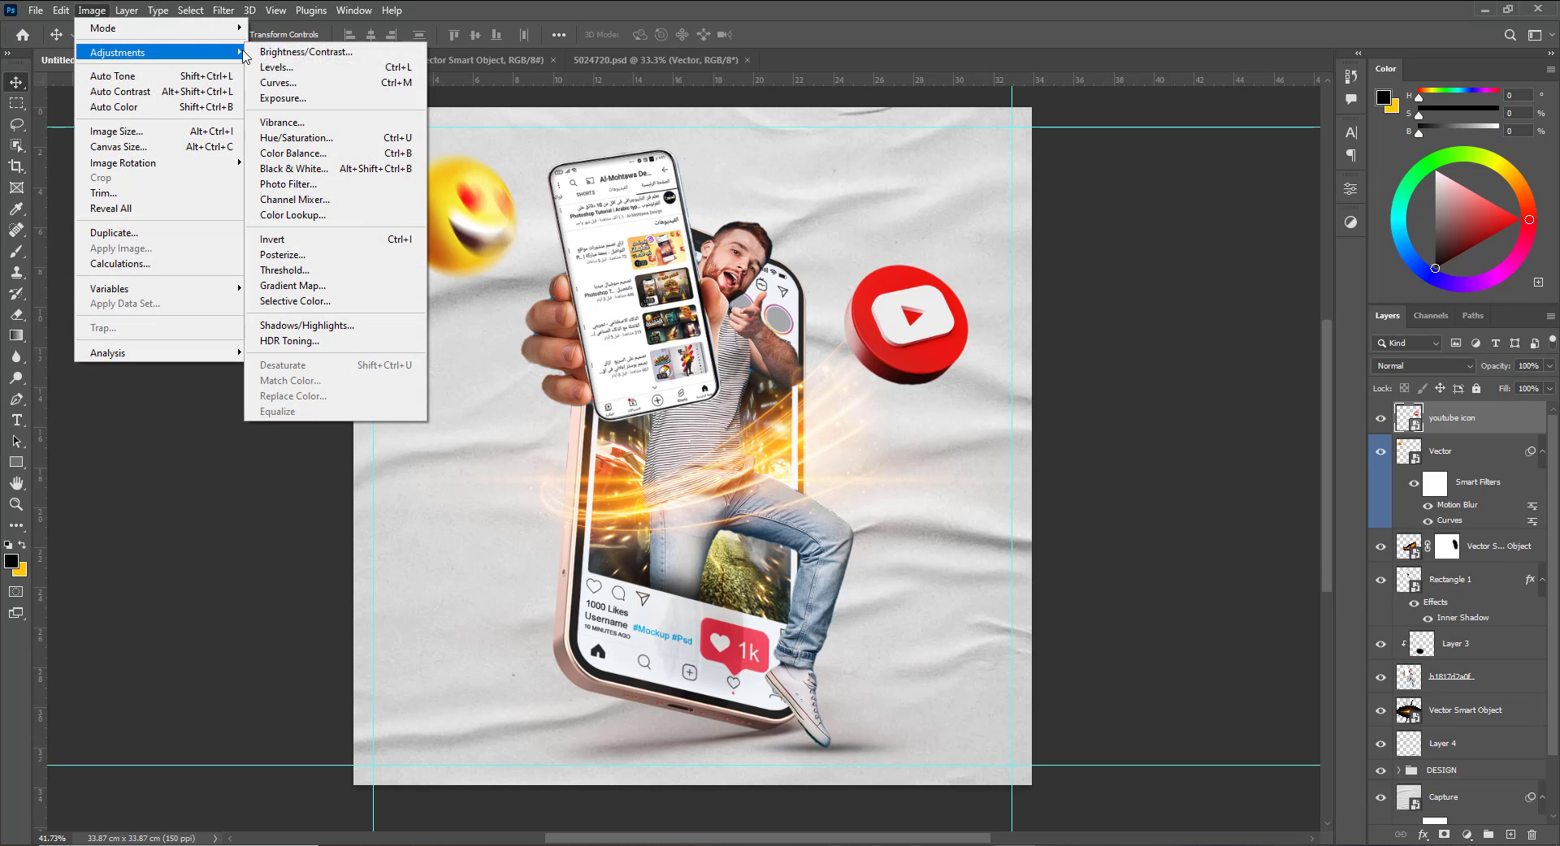
pyautogui.click(278, 82)
pyautogui.click(1136, 236)
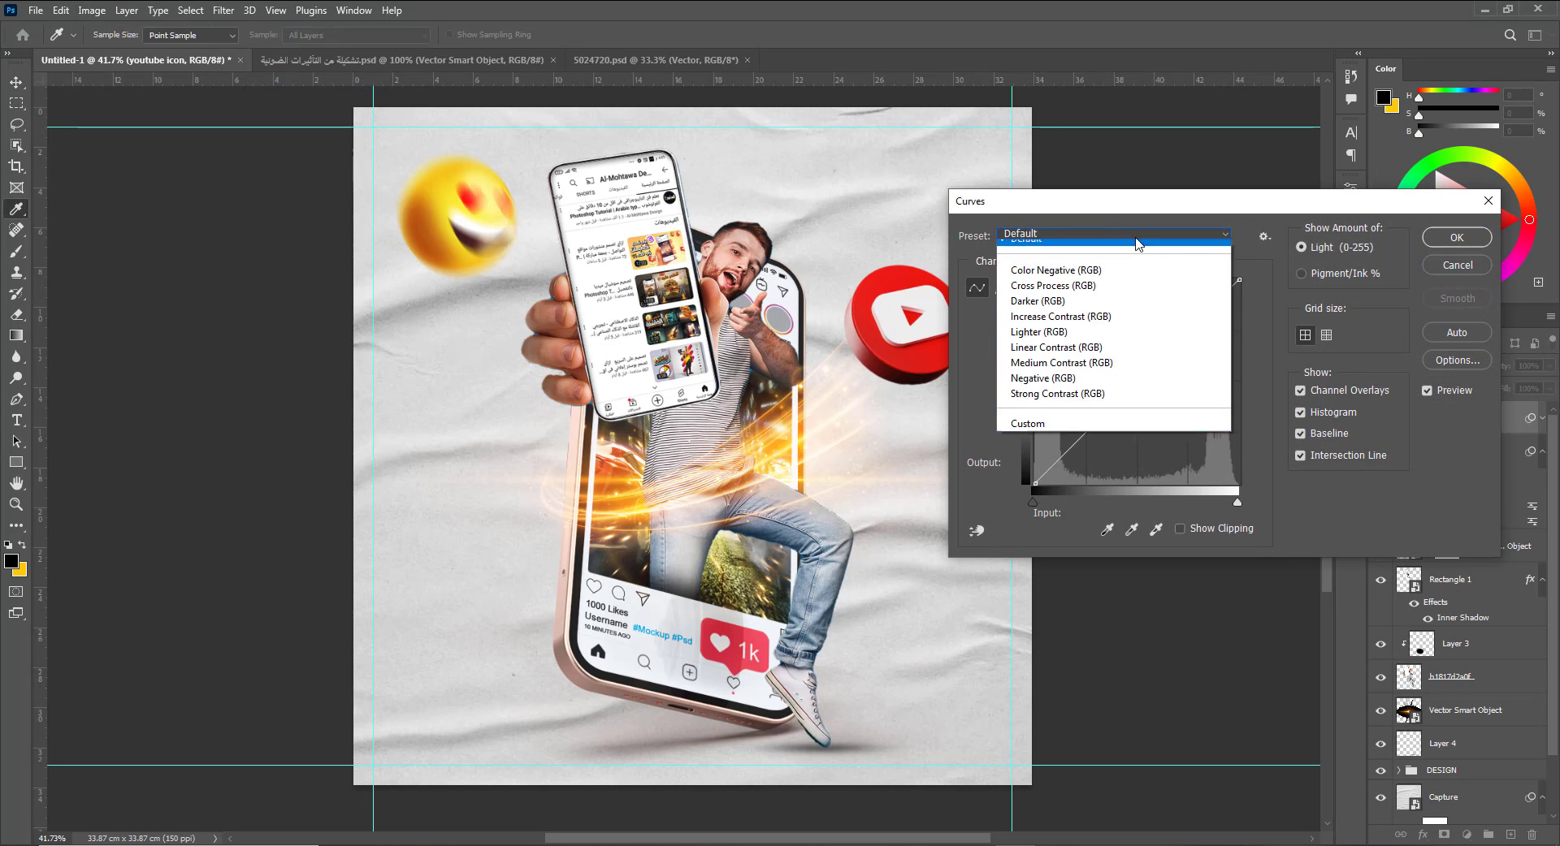
pyautogui.click(1139, 404)
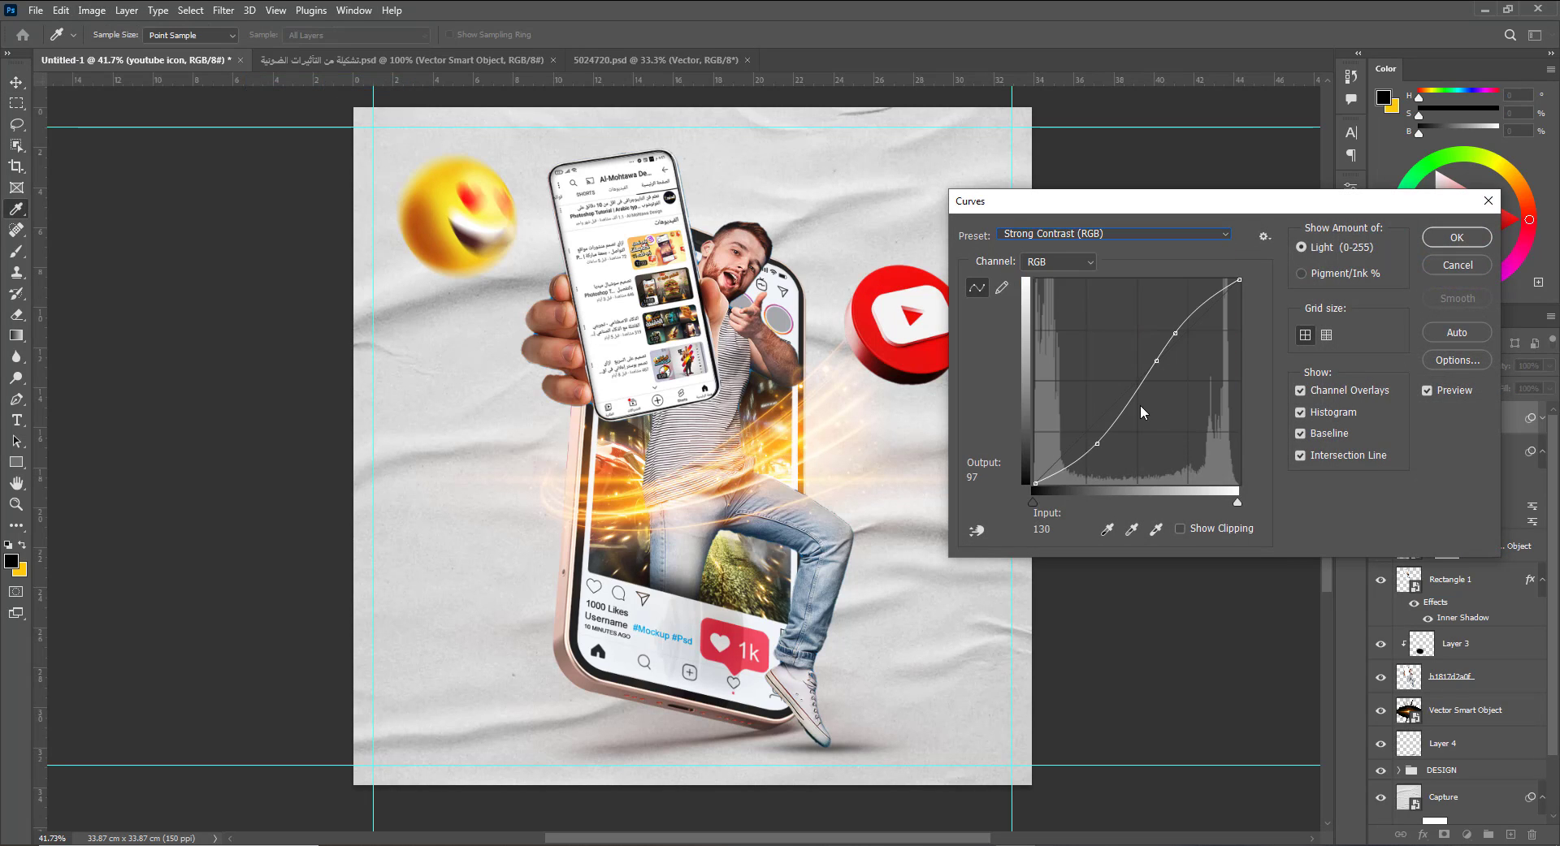
pyautogui.click(1446, 246)
# Apply a Motion Blur to the YouTube icon with a -60° angle and 35 pixels distance.
pyautogui.click(223, 10)
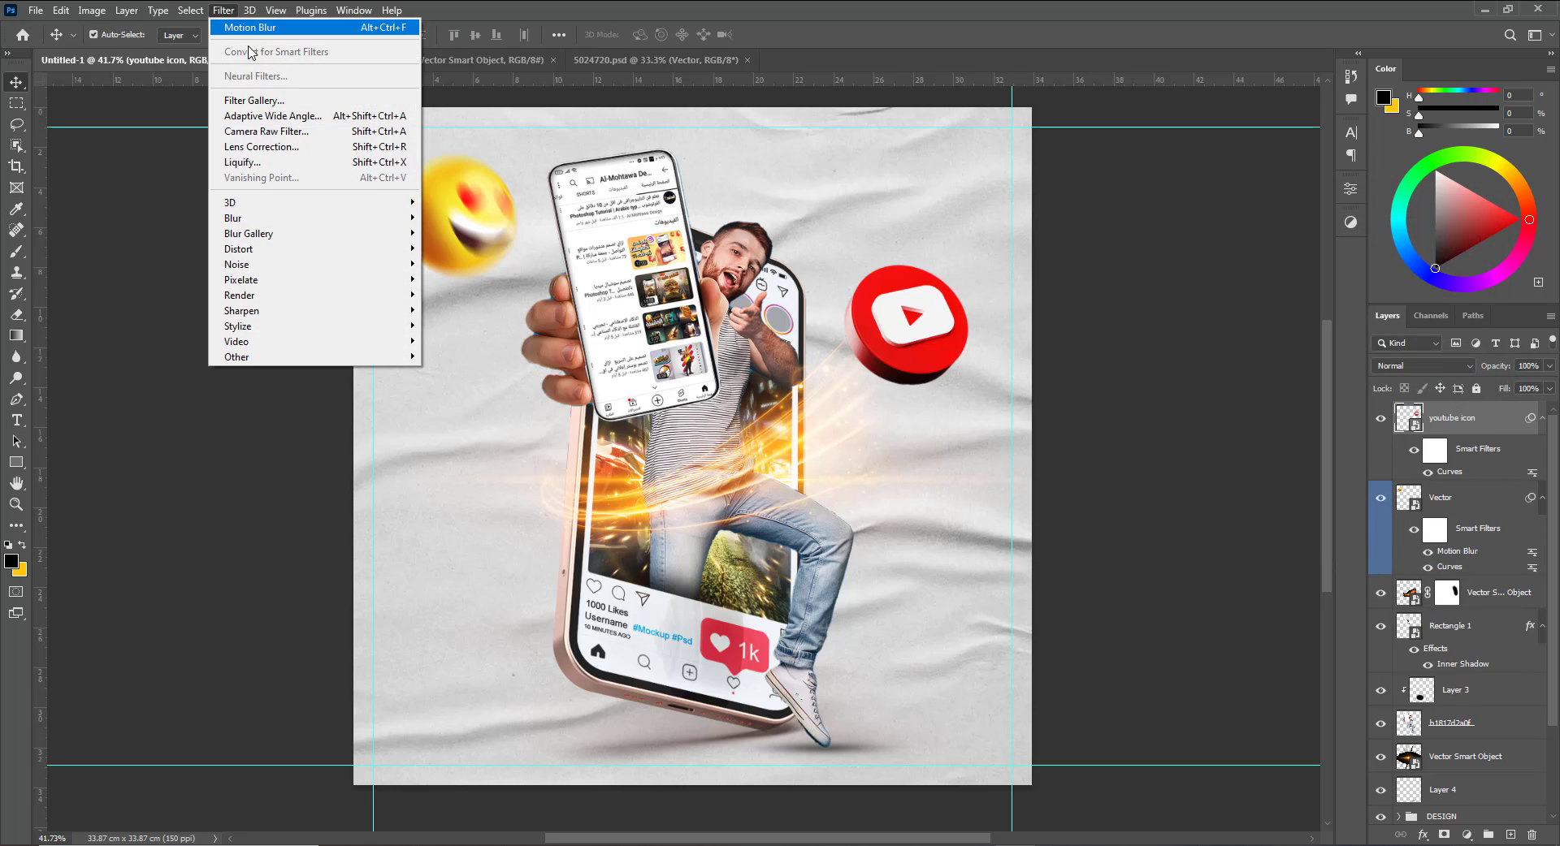
pyautogui.moveTo(325, 218)
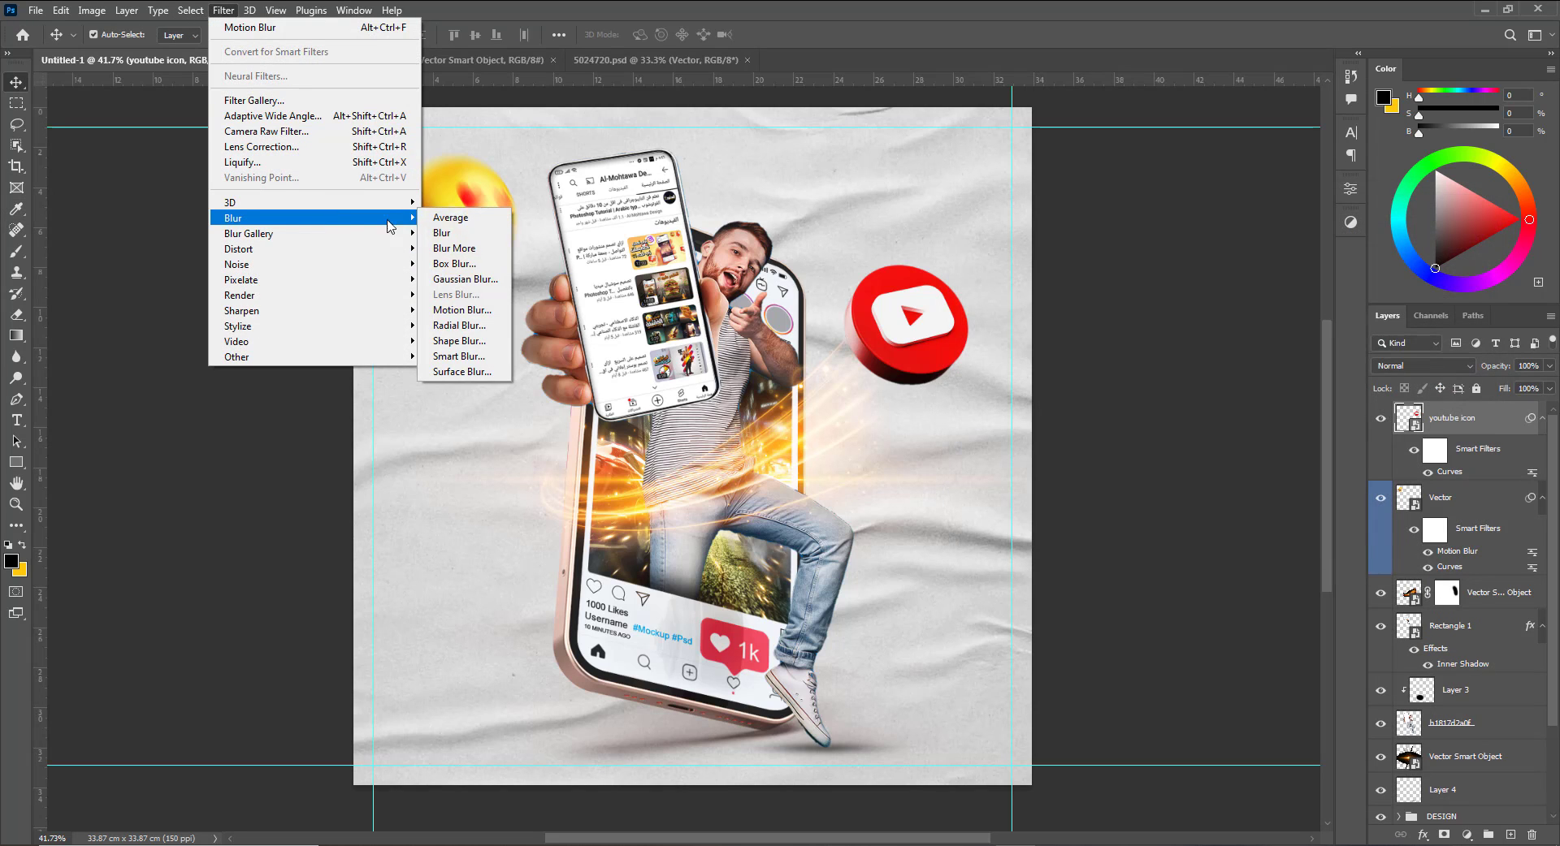
pyautogui.click(471, 310)
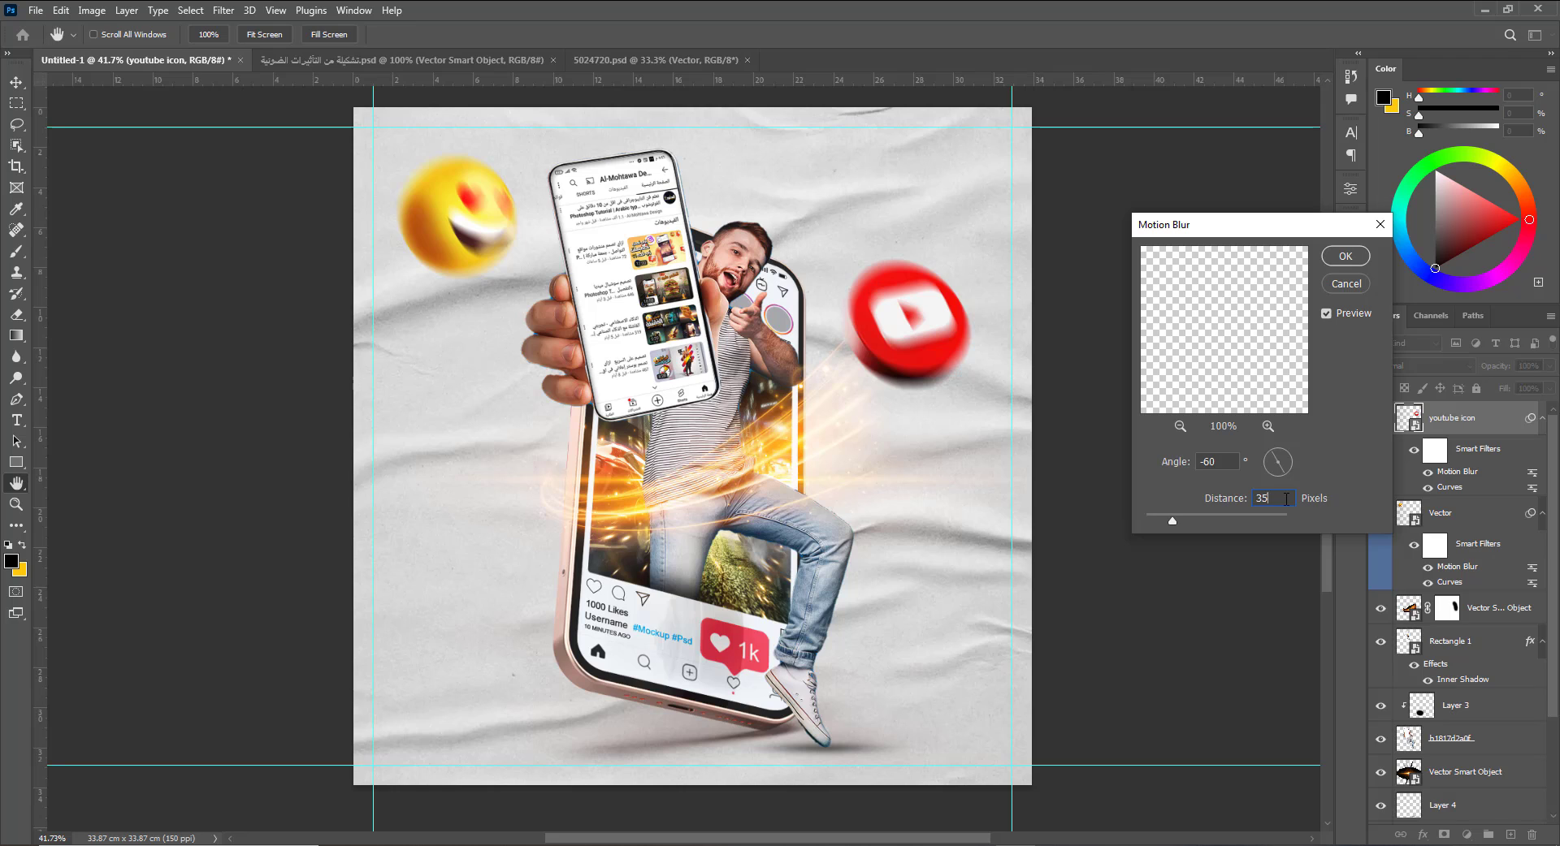
pyautogui.press('Return')
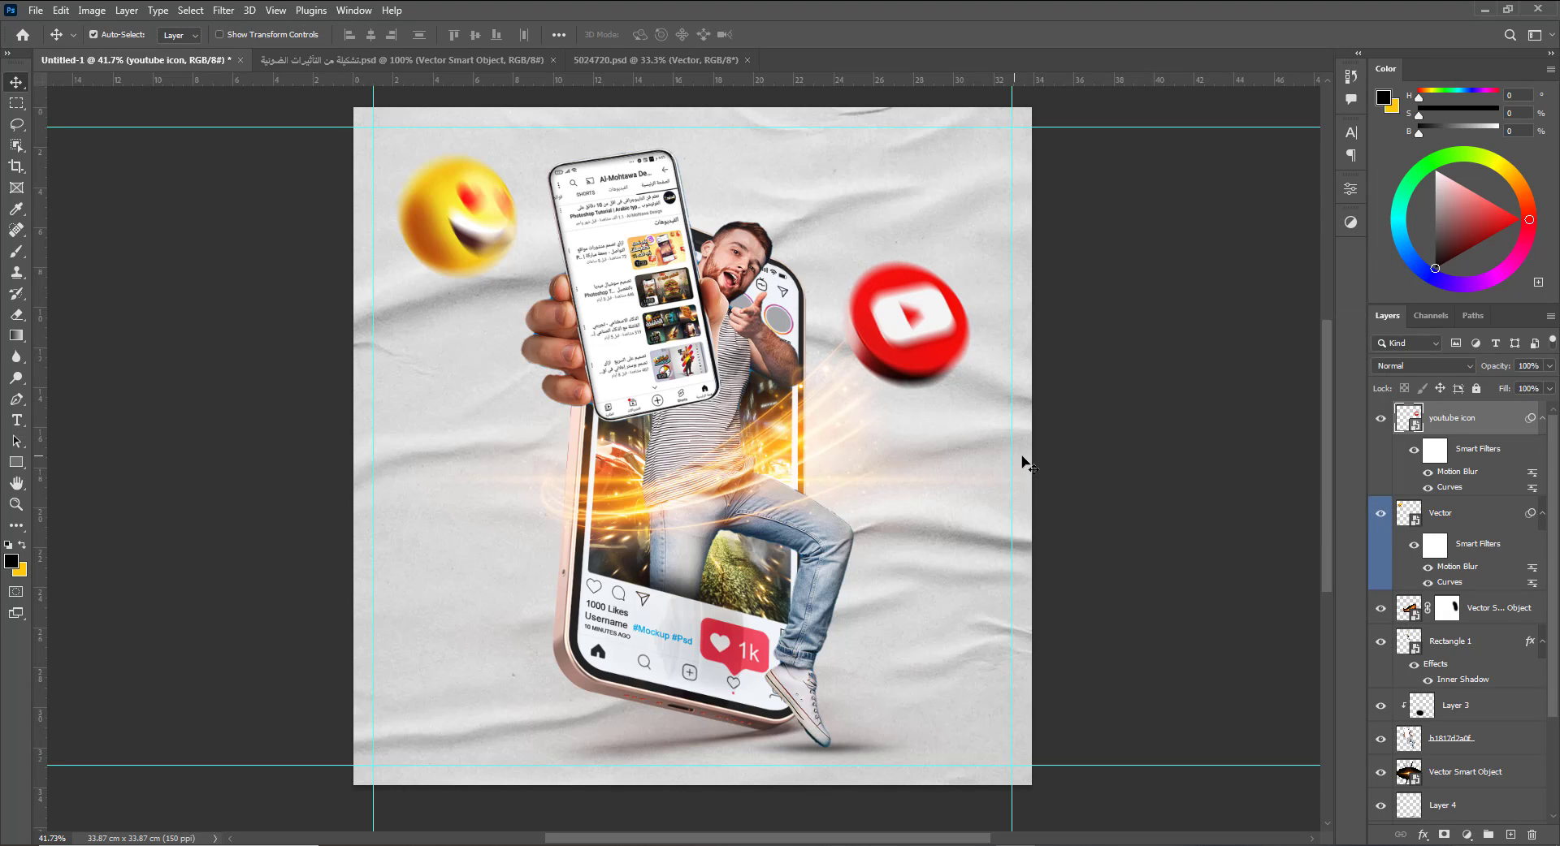
# Copy the surprised emoji from 5024720.psd, flip it horizontally, scale it to about 117%, and place it slightly rotated right of the man's shoe.
pyautogui.click(659, 60)
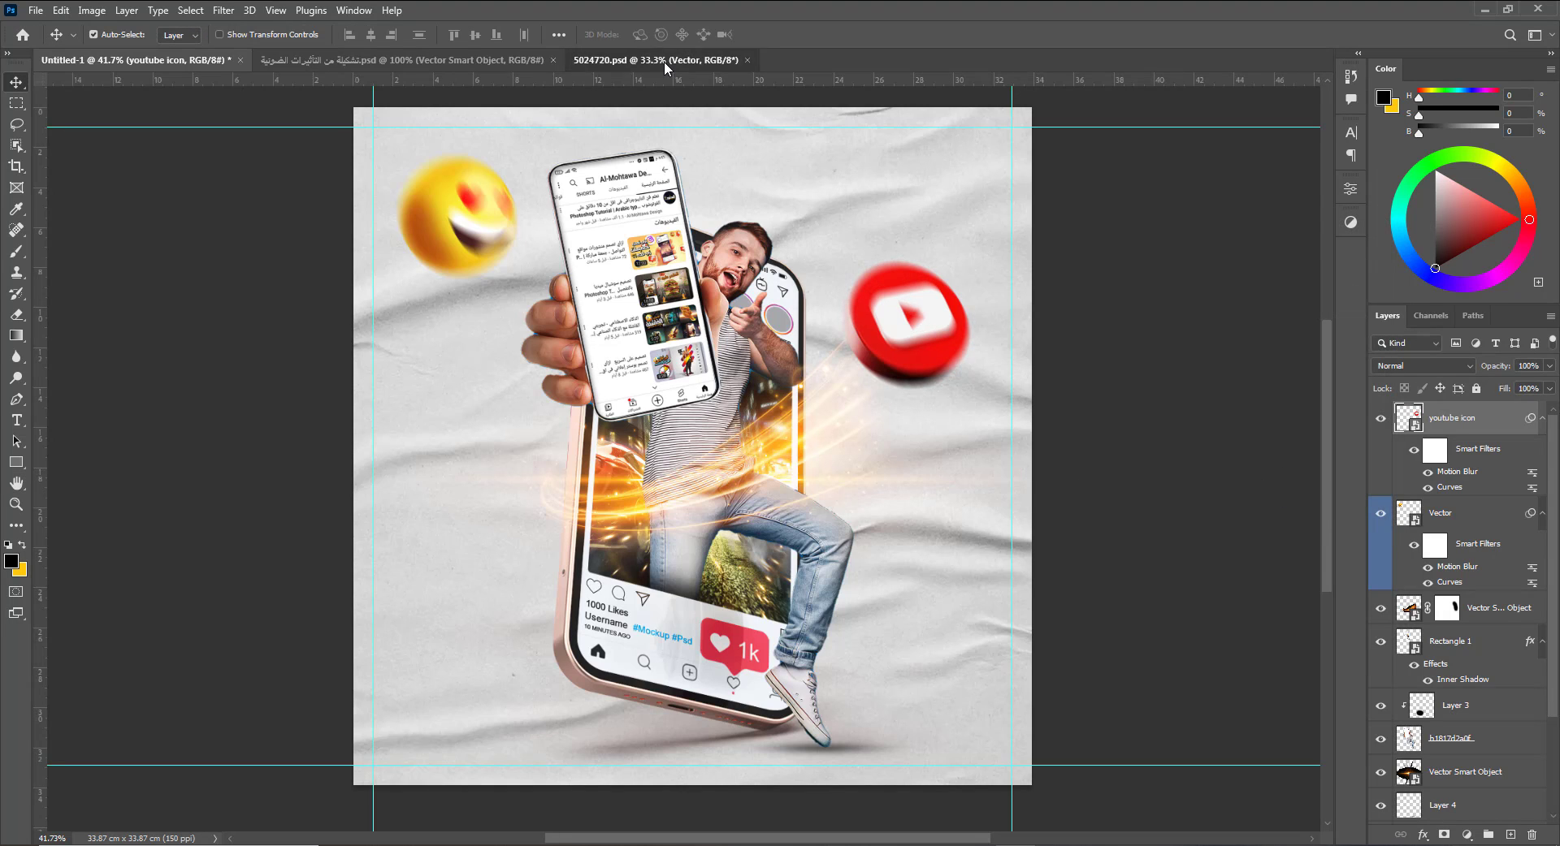
pyautogui.moveTo(479, 519); pyautogui.dragTo(894, 622)
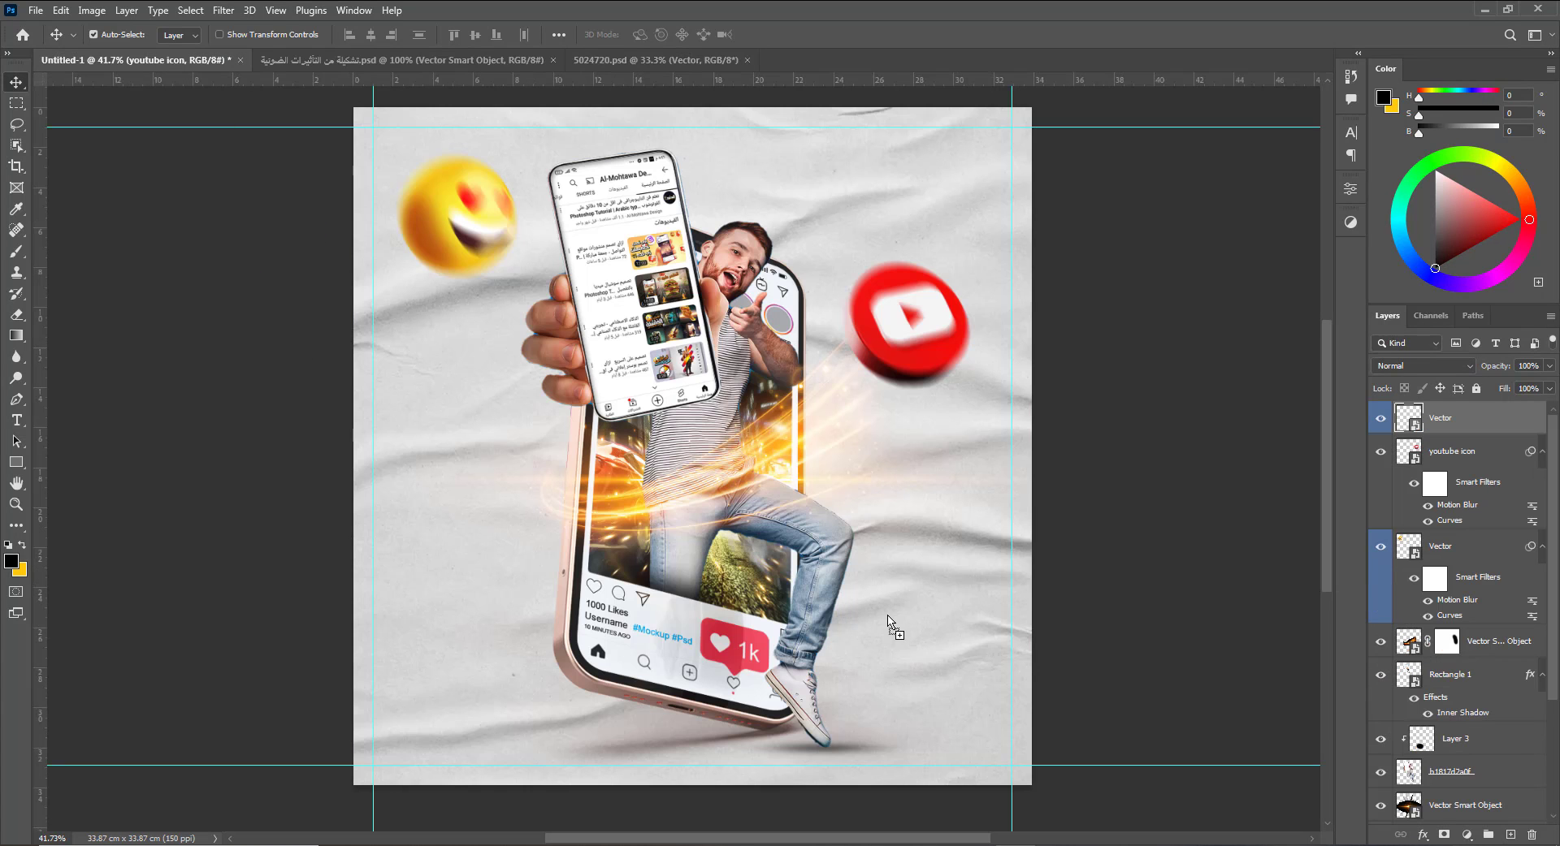
pyautogui.hotkey('ctrl', 't')
pyautogui.rightClick(918, 662)
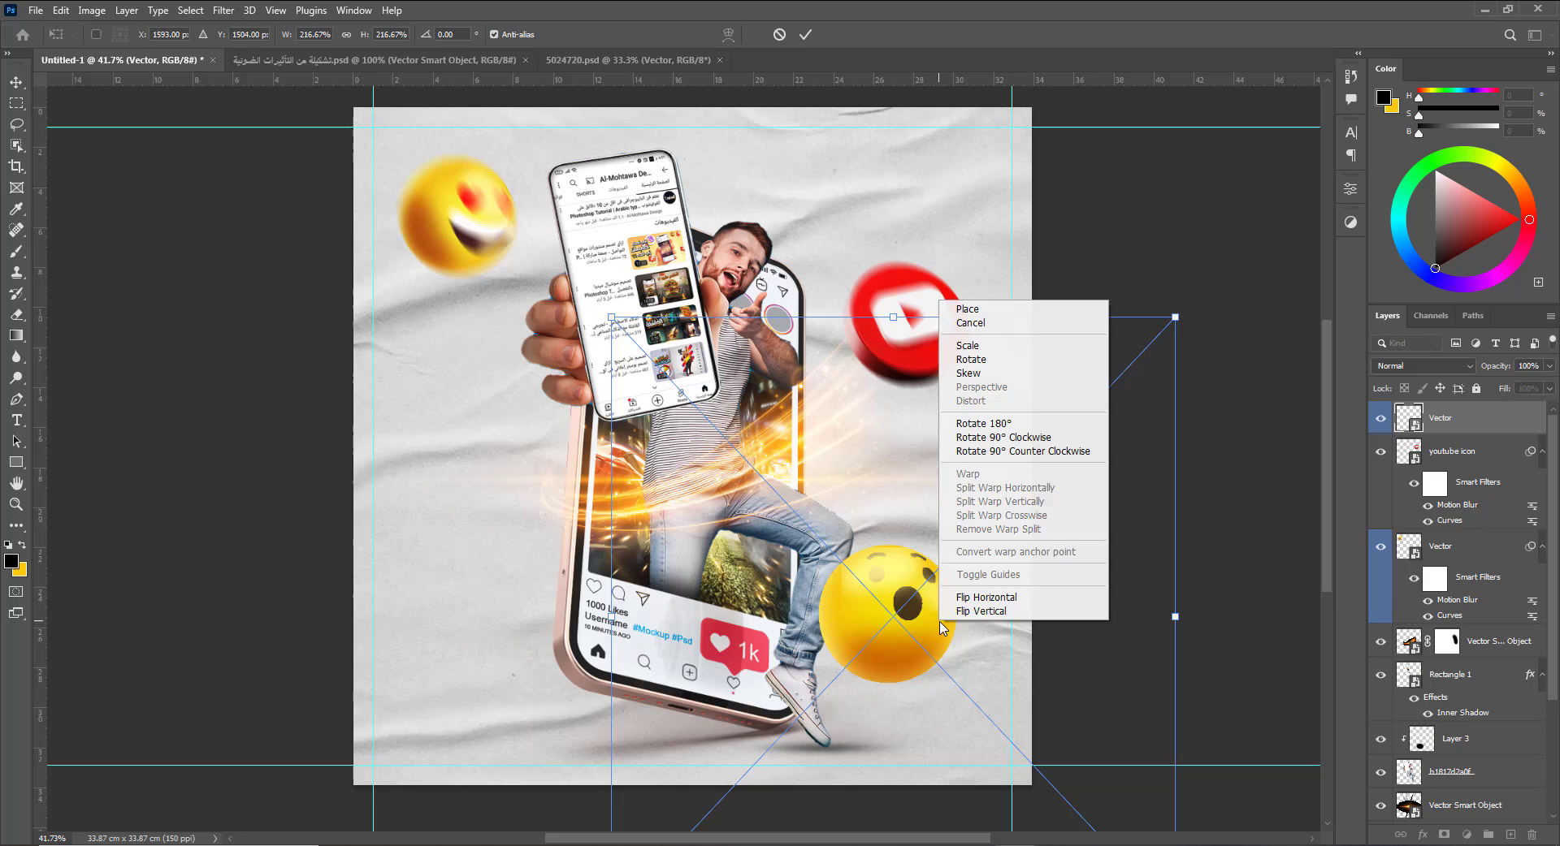
pyautogui.click(1003, 597)
pyautogui.moveTo(1175, 316); pyautogui.dragTo(1044, 455)
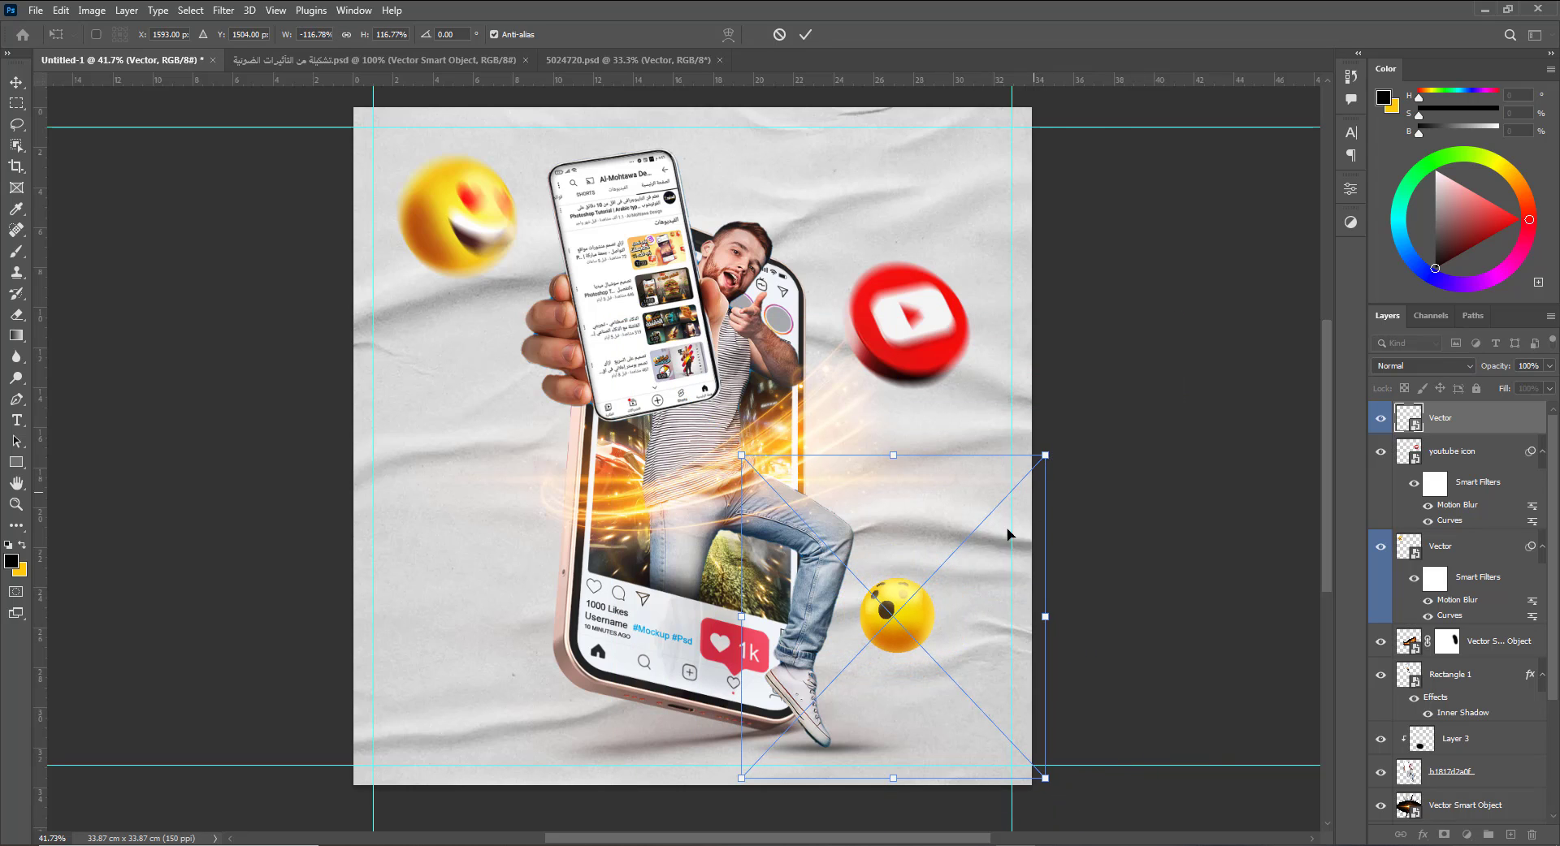
pyautogui.moveTo(986, 556); pyautogui.dragTo(991, 601)
pyautogui.moveTo(1096, 489)
pyautogui.mouseDown()
pyautogui.moveTo(1081, 544)
pyautogui.moveTo(1096, 515)
pyautogui.mouseUp()
pyautogui.press('Return')
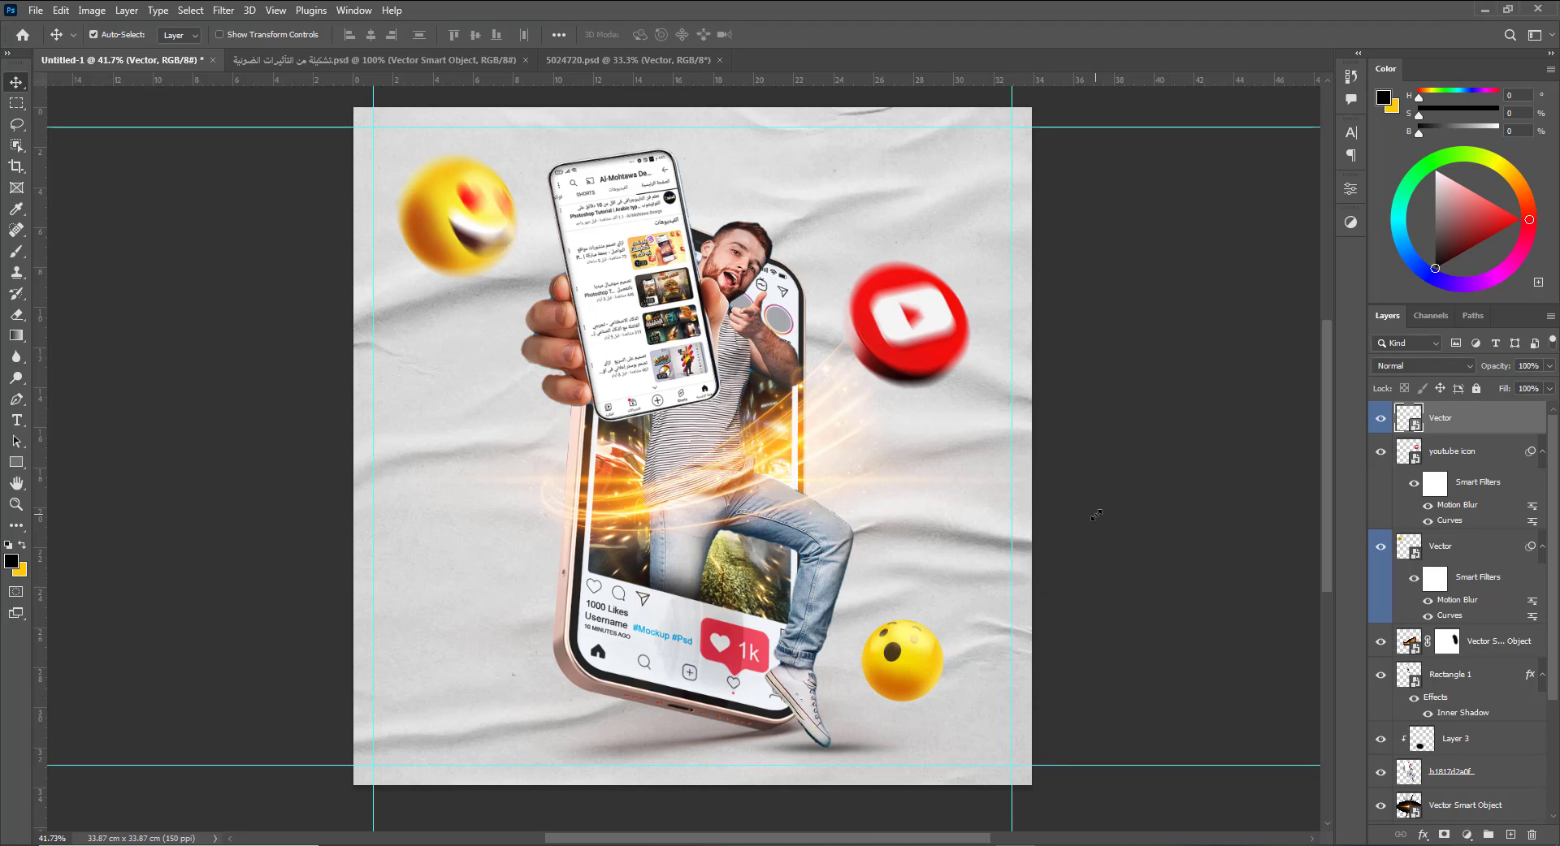
# Apply a Curves adjustment with the Strong Contrast (RGB) preset to the surprised emoji.
pyautogui.click(92, 10)
pyautogui.moveTo(146, 52)
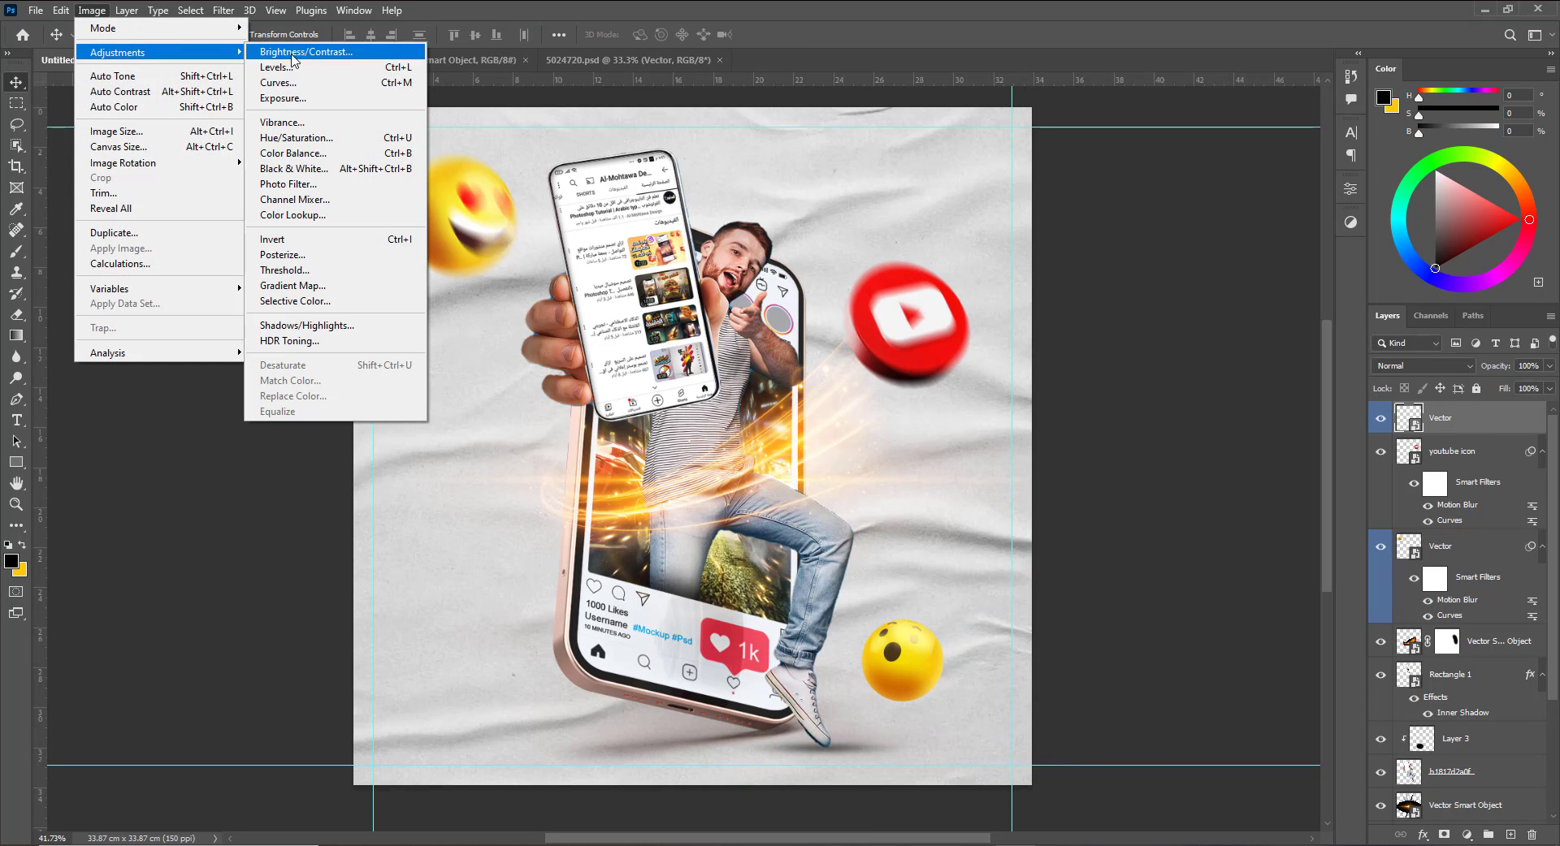
pyautogui.click(307, 85)
pyautogui.click(1112, 234)
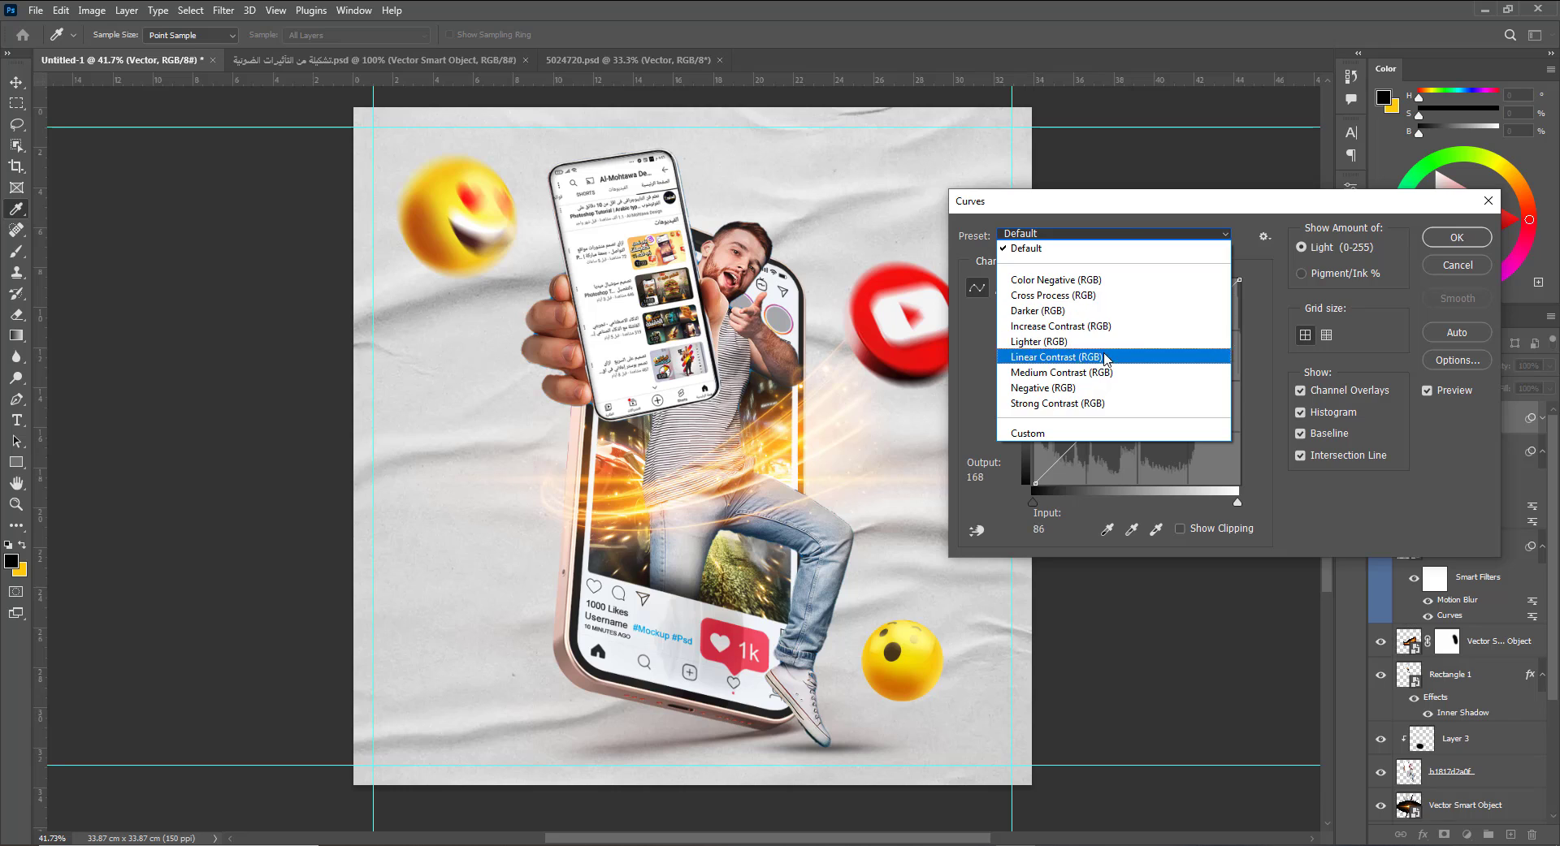
pyautogui.click(1093, 413)
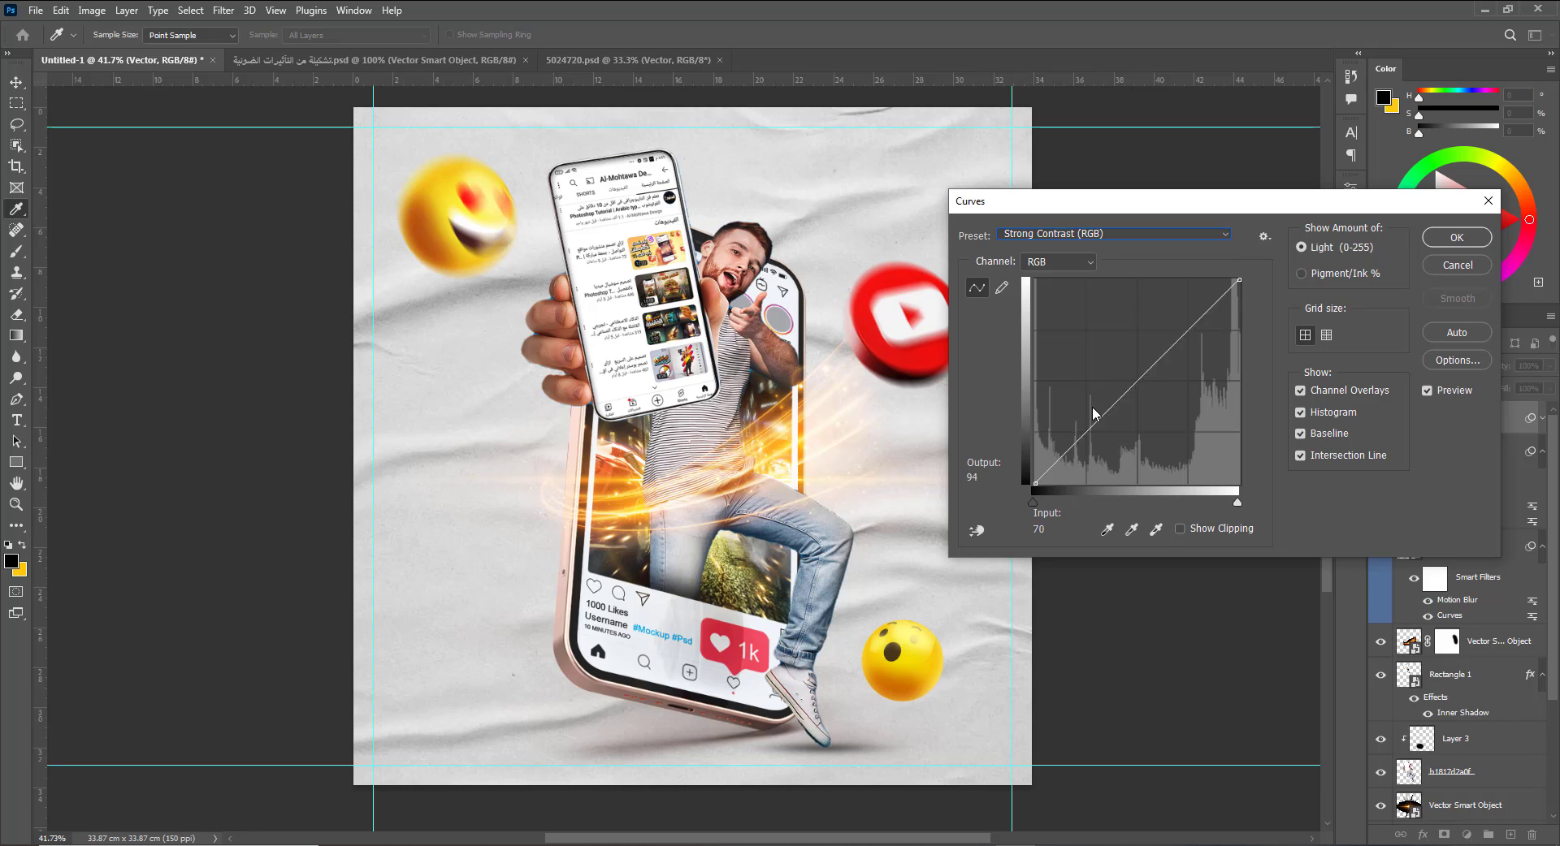
pyautogui.click(1441, 238)
# Apply a Motion Blur to the surprised emoji with a -60° angle and 35 pixels distance.
pyautogui.click(221, 11)
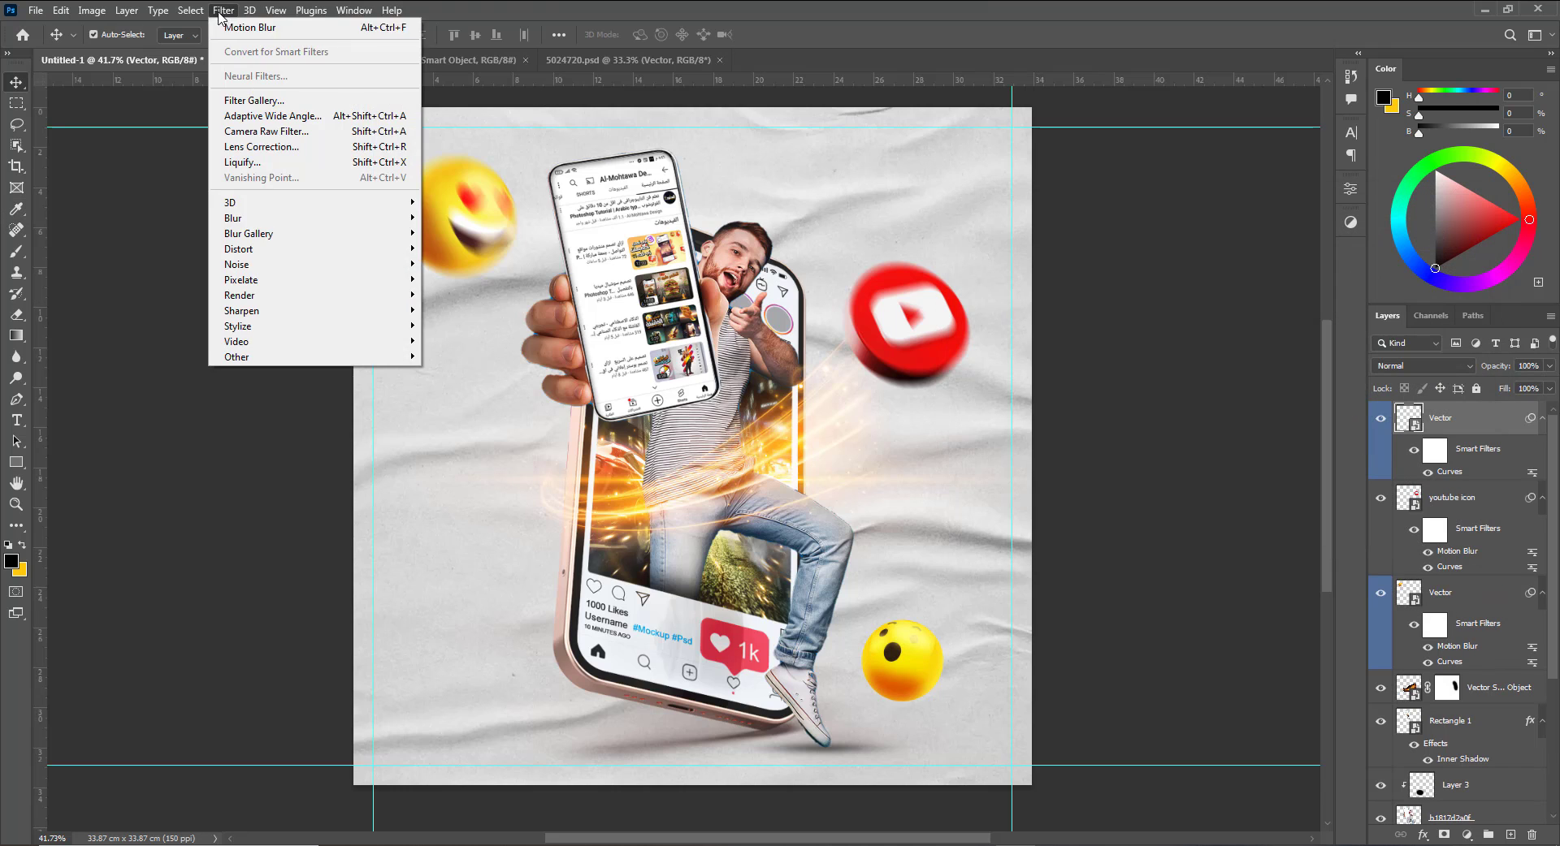
pyautogui.moveTo(277, 218)
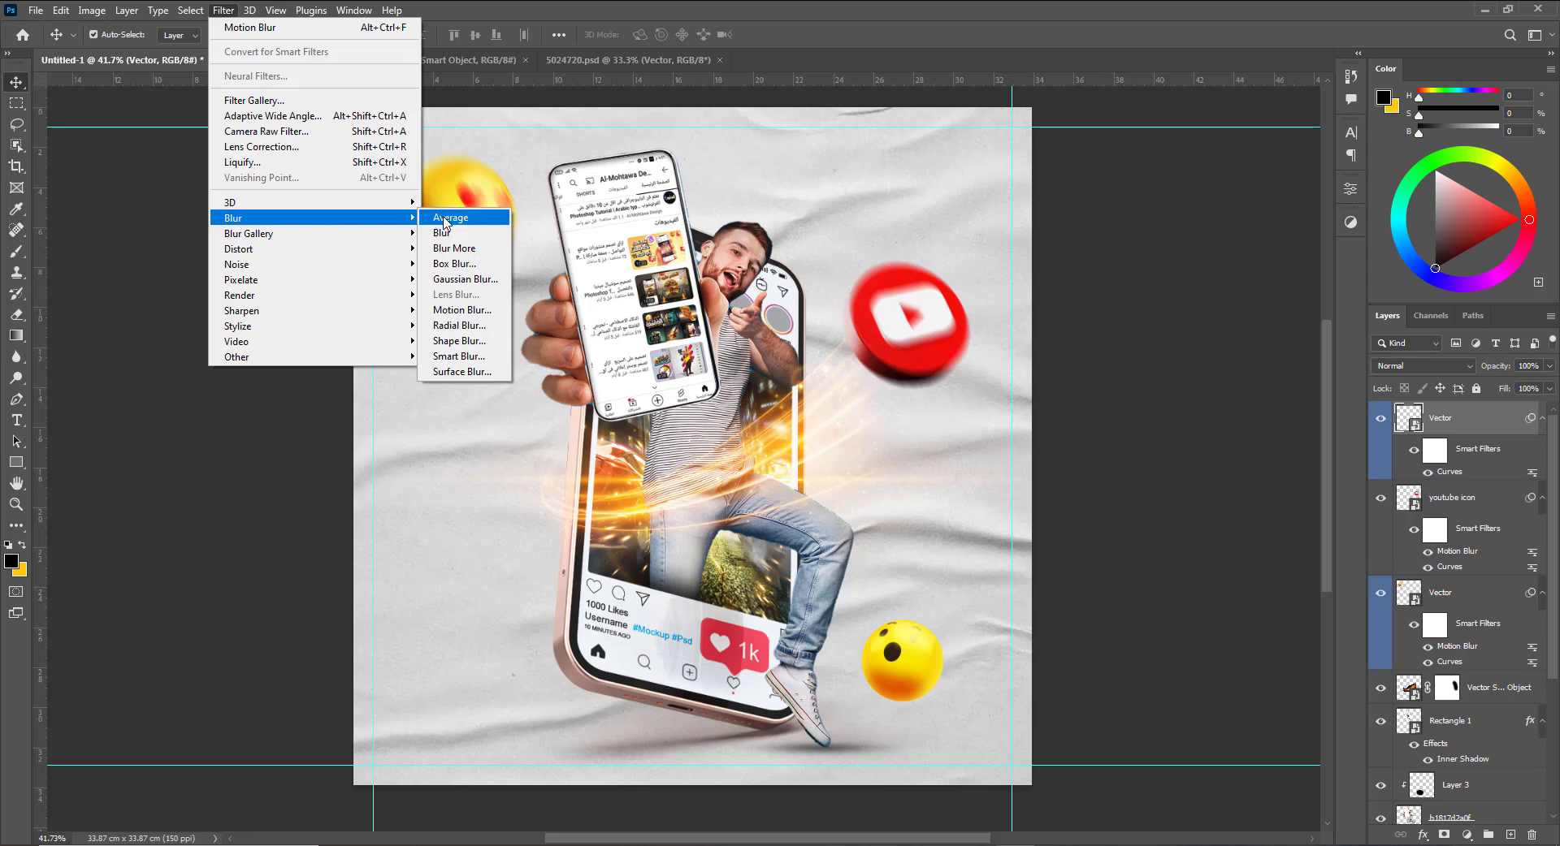
pyautogui.click(463, 310)
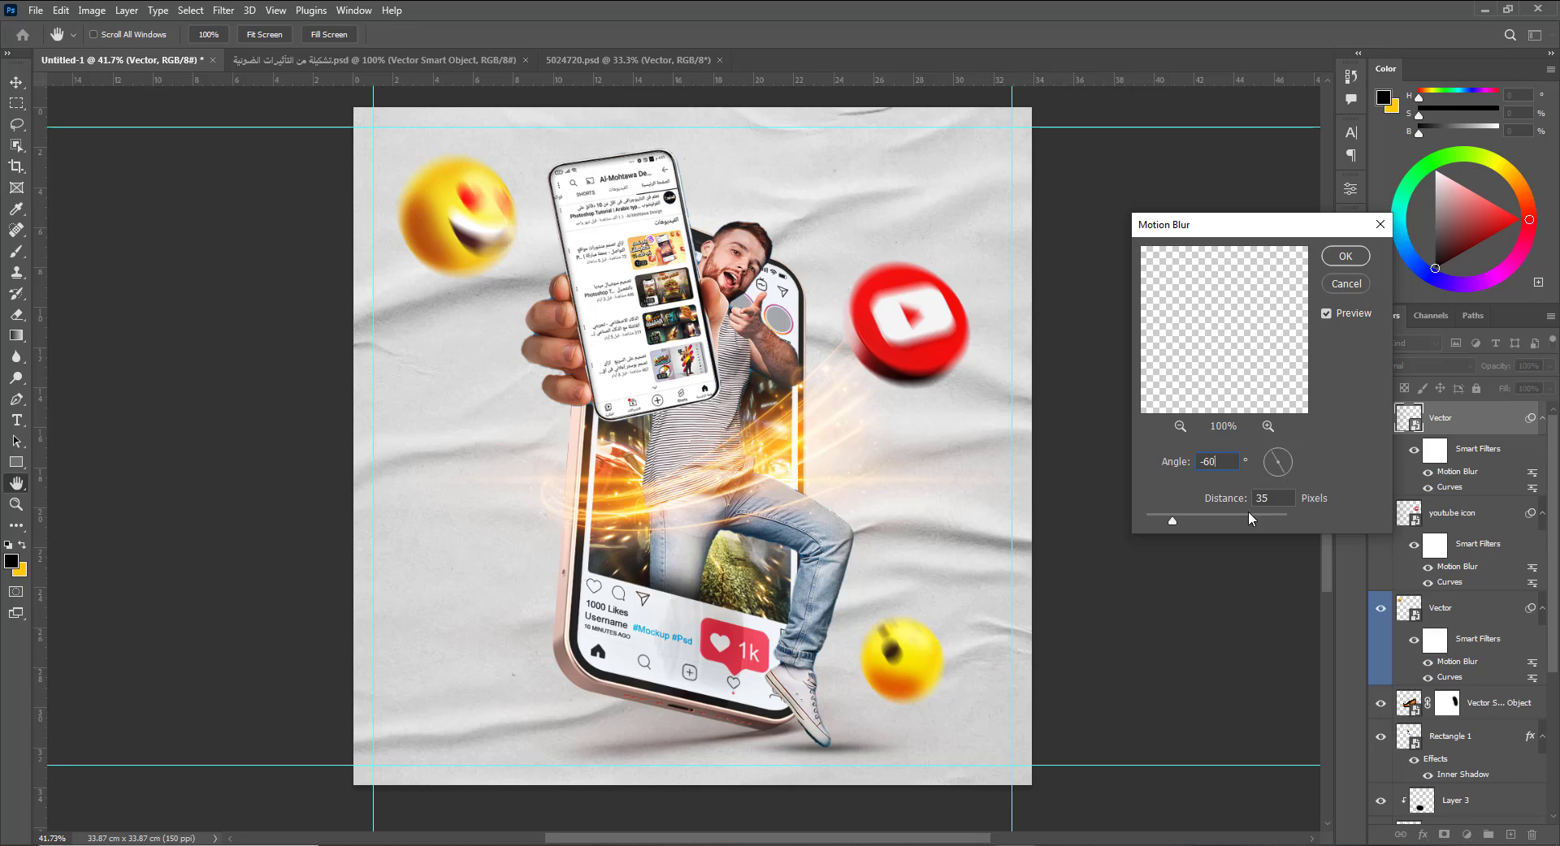
pyautogui.click(1345, 257)
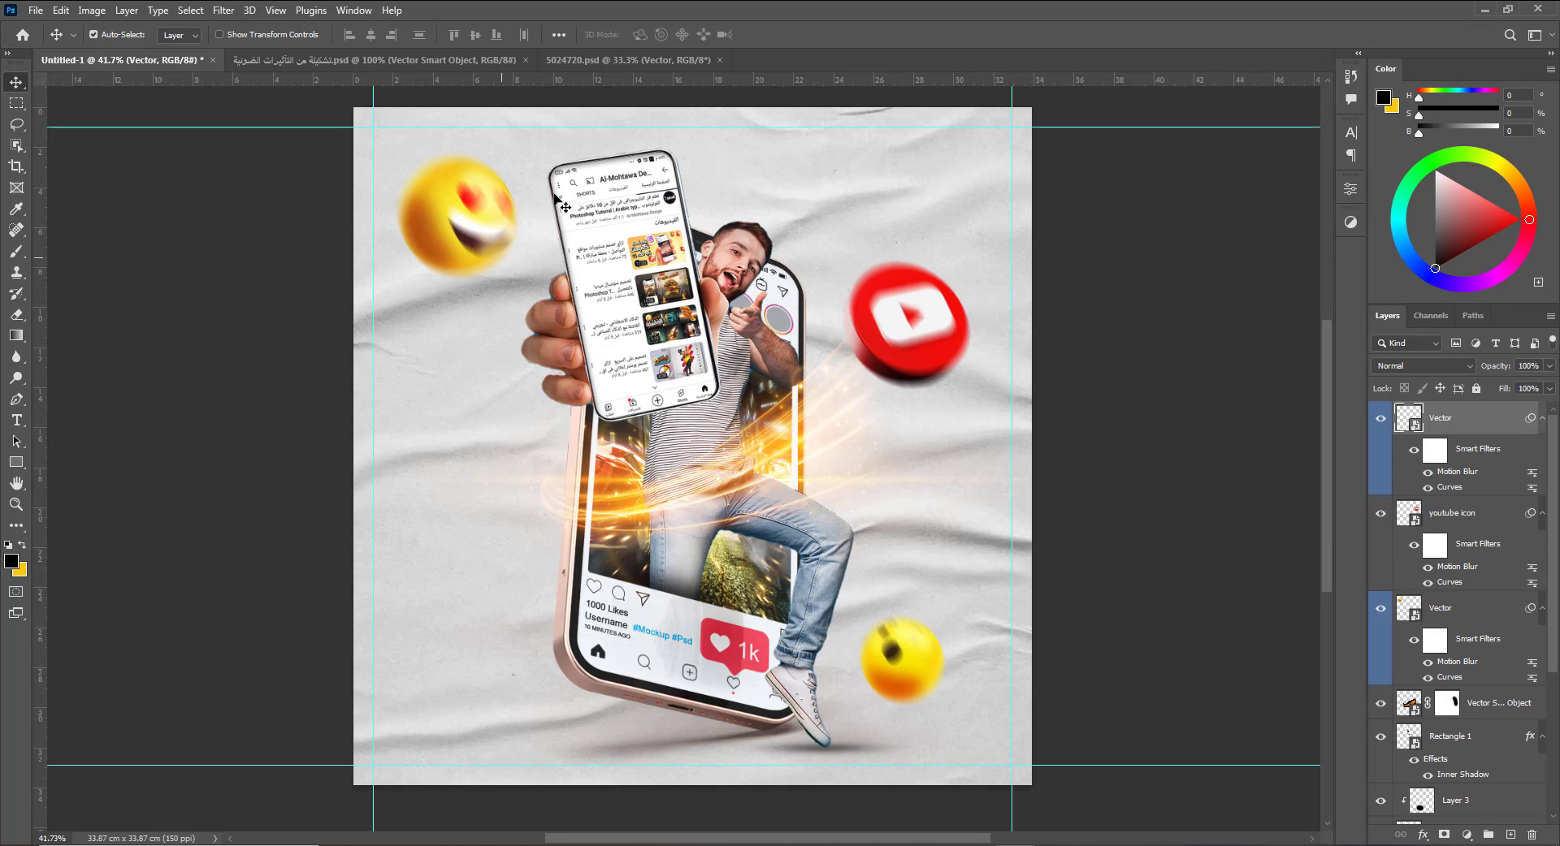
# Copy the red heart ball from 5024720.psd, scale it to about 123%, and place it left of the large phone's lower end.
pyautogui.click(635, 62)
pyautogui.moveTo(516, 361); pyautogui.dragTo(470, 633)
pyautogui.hotkey('ctrl', 't')
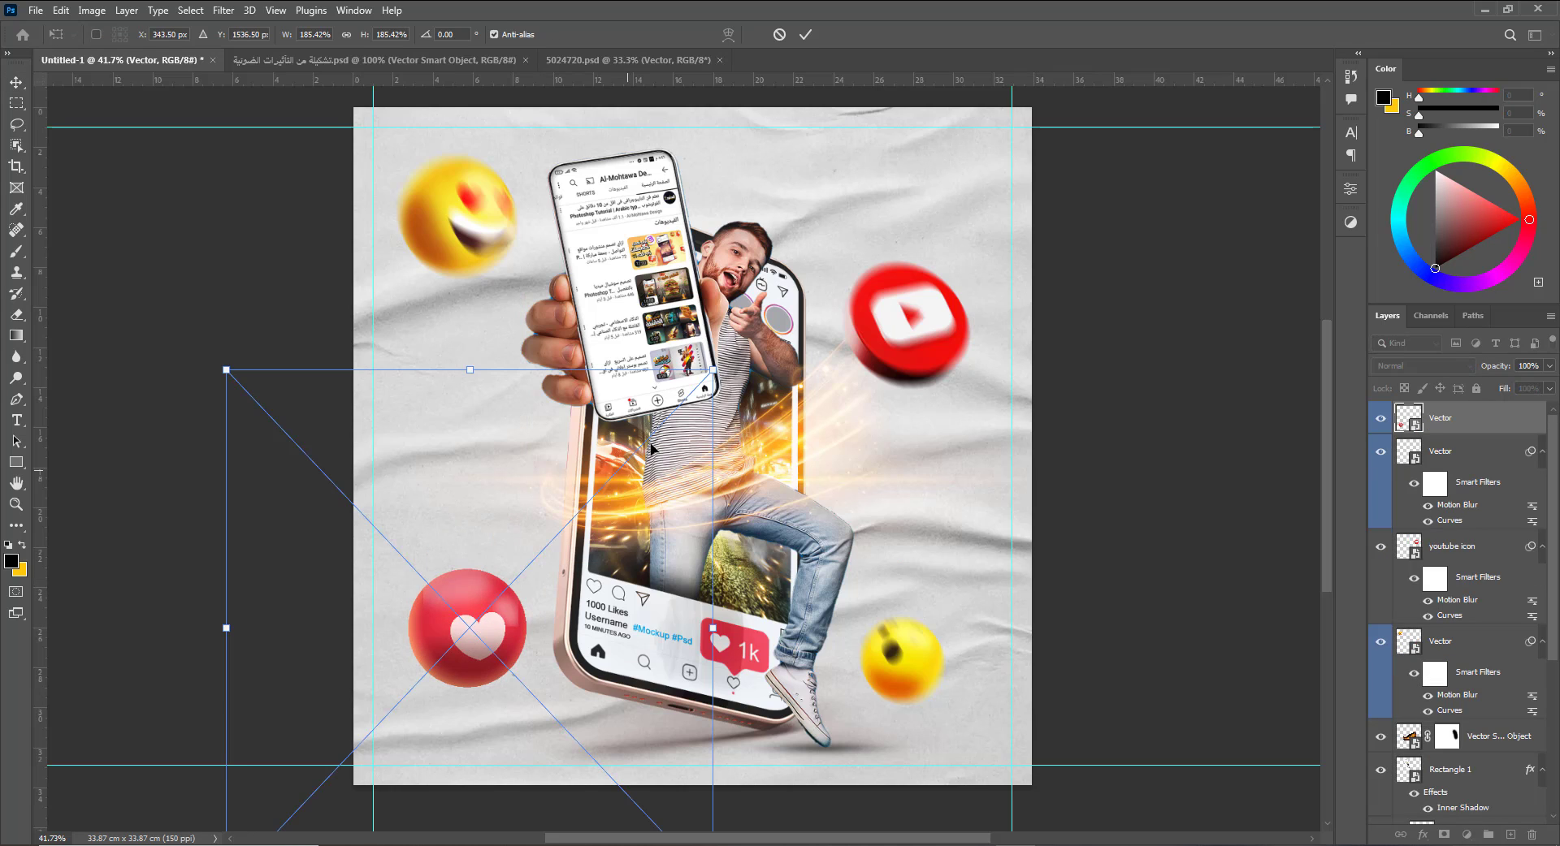
pyautogui.moveTo(711, 371); pyautogui.dragTo(632, 456)
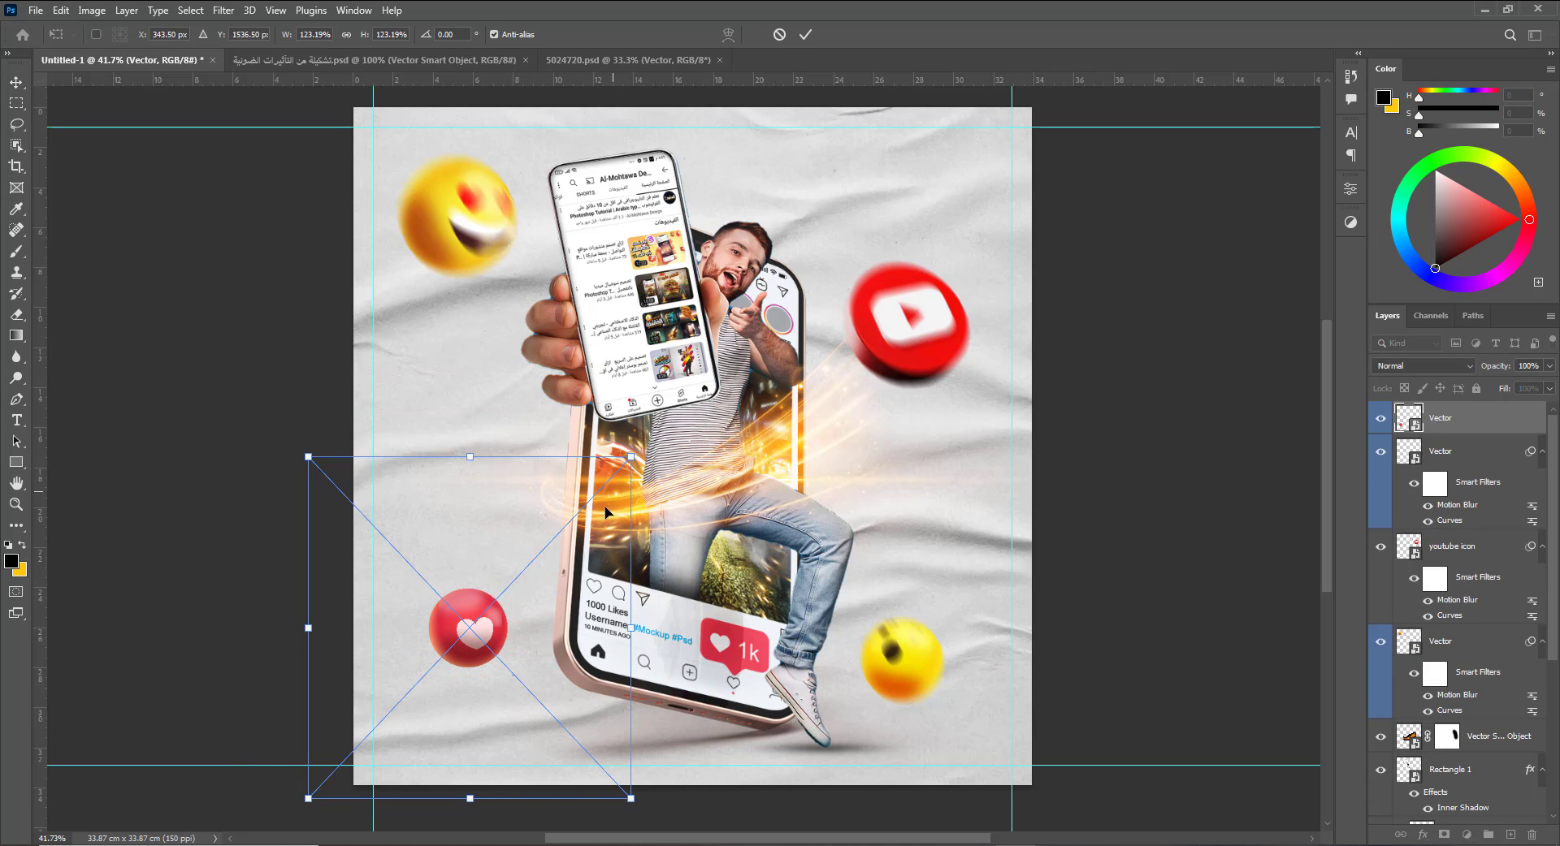
pyautogui.moveTo(572, 575); pyautogui.dragTo(591, 562)
pyautogui.press('Return')
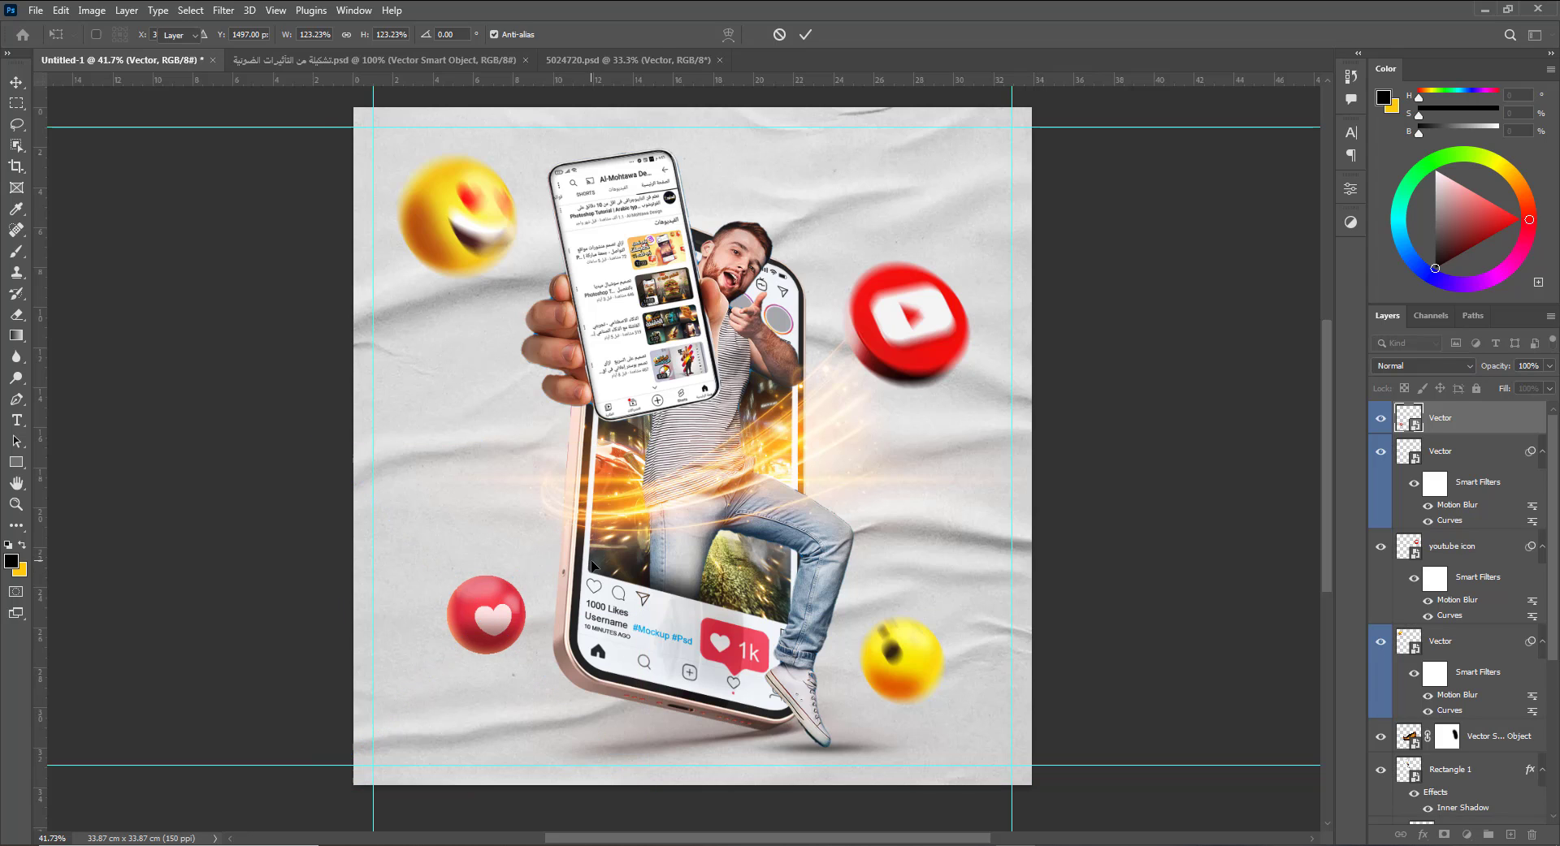
# Apply a Curves adjustment with a contrast preset to the red heart ball.
pyautogui.click(91, 10)
pyautogui.moveTo(163, 52)
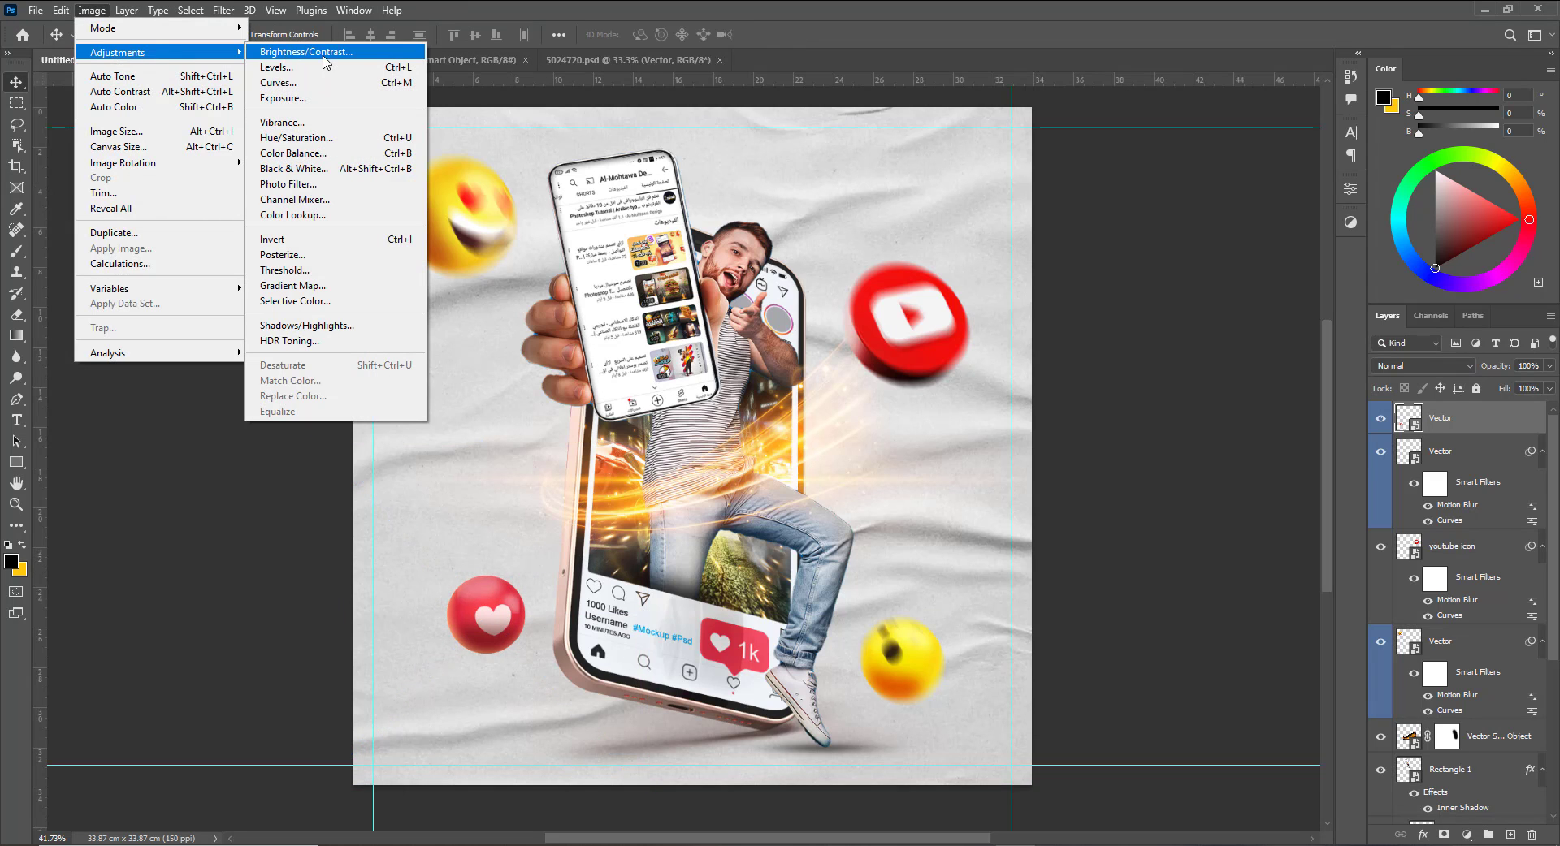
pyautogui.click(329, 84)
pyautogui.click(1113, 234)
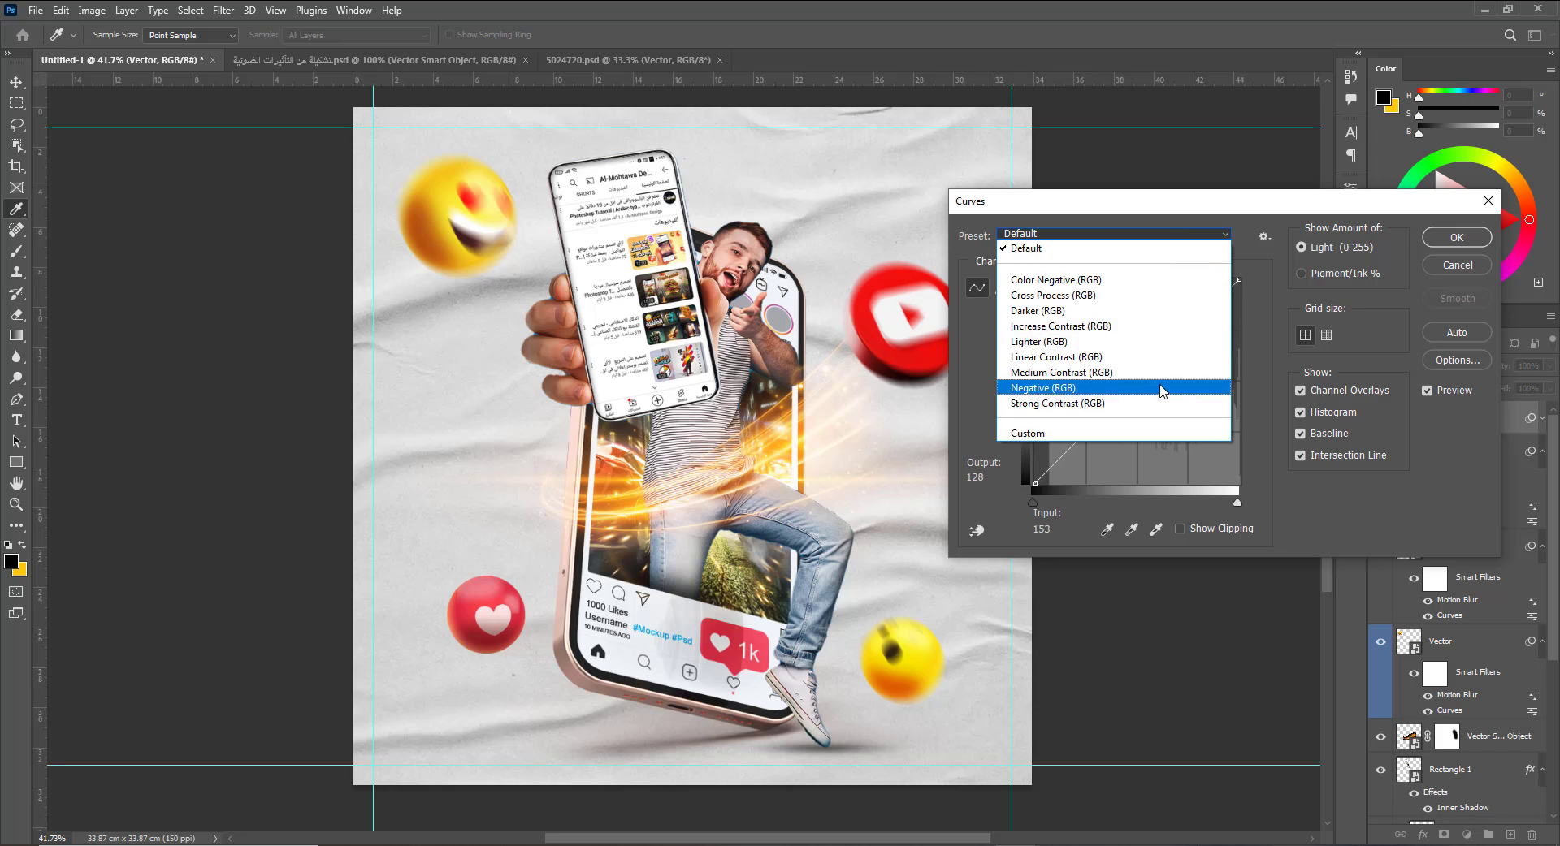
pyautogui.click(1159, 387)
pyautogui.click(1456, 237)
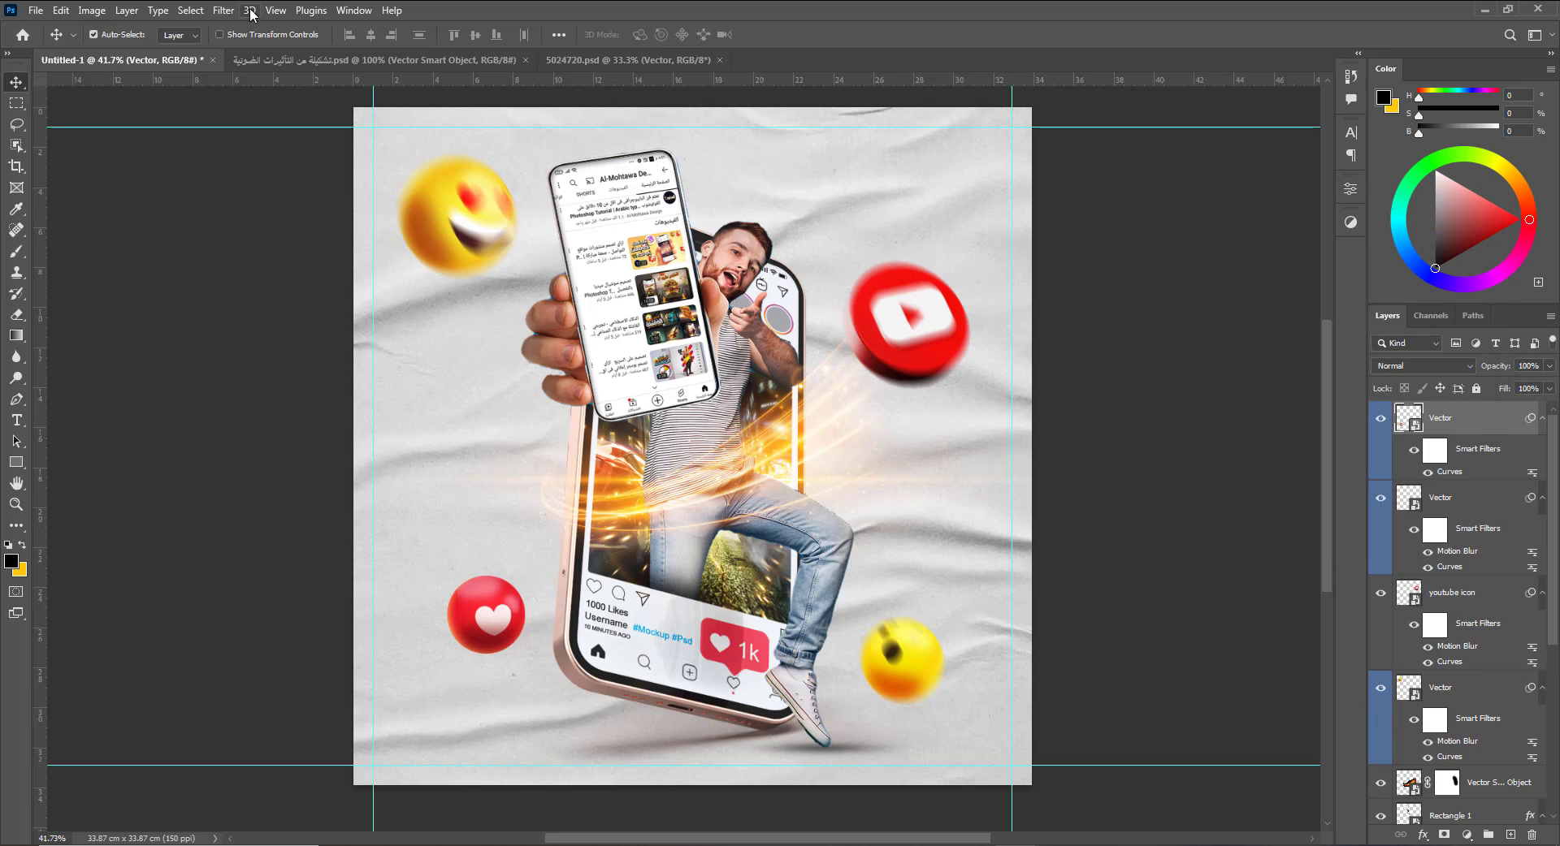
# Apply a Motion Blur to the red heart ball with a -60° angle and 35 pixels distance.
pyautogui.click(221, 11)
pyautogui.moveTo(357, 219)
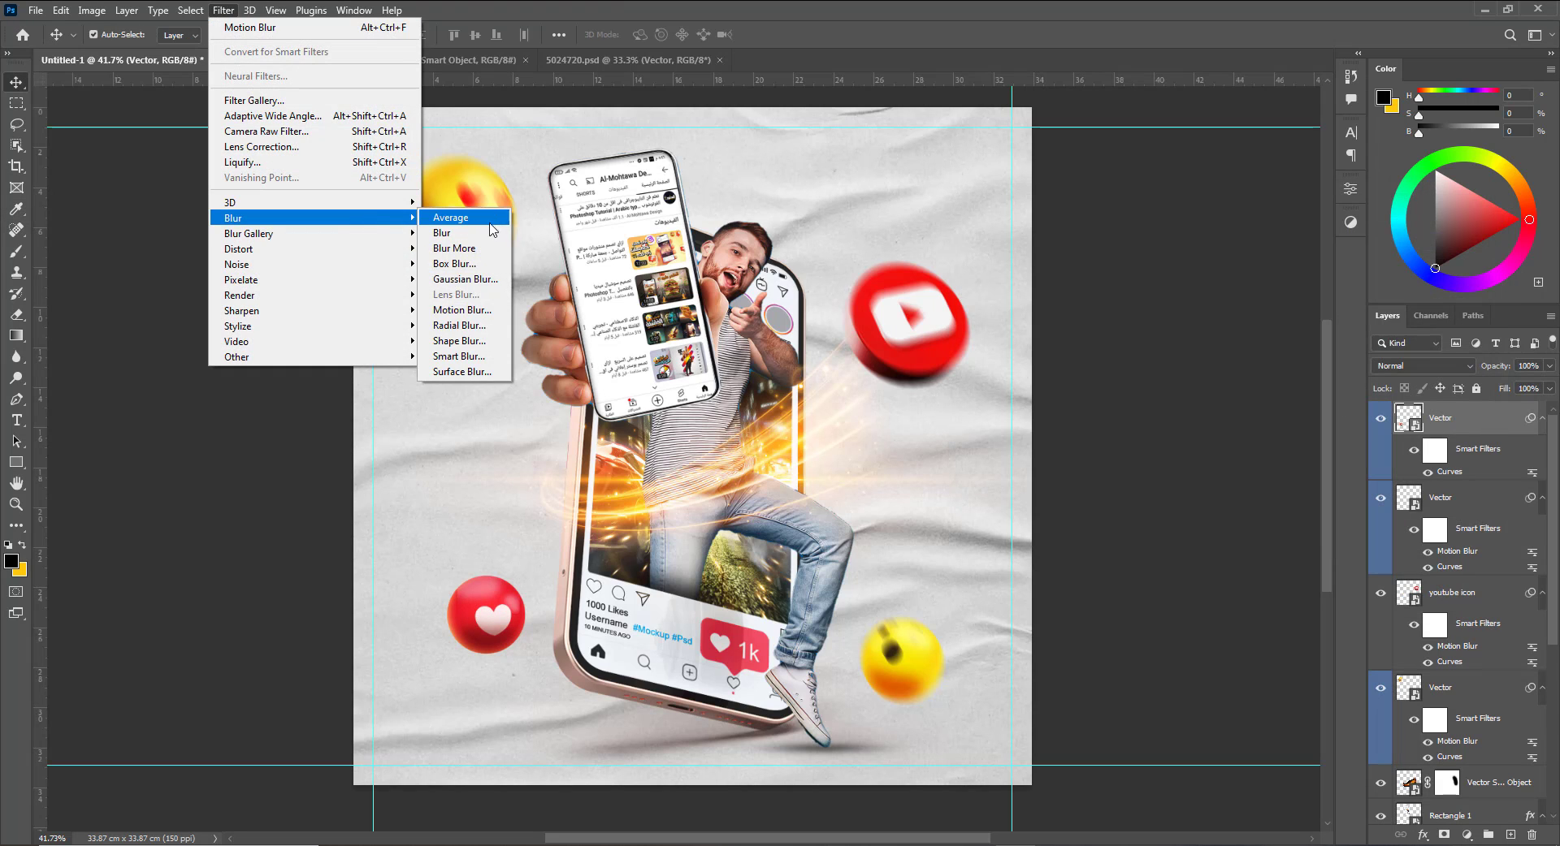
pyautogui.click(463, 310)
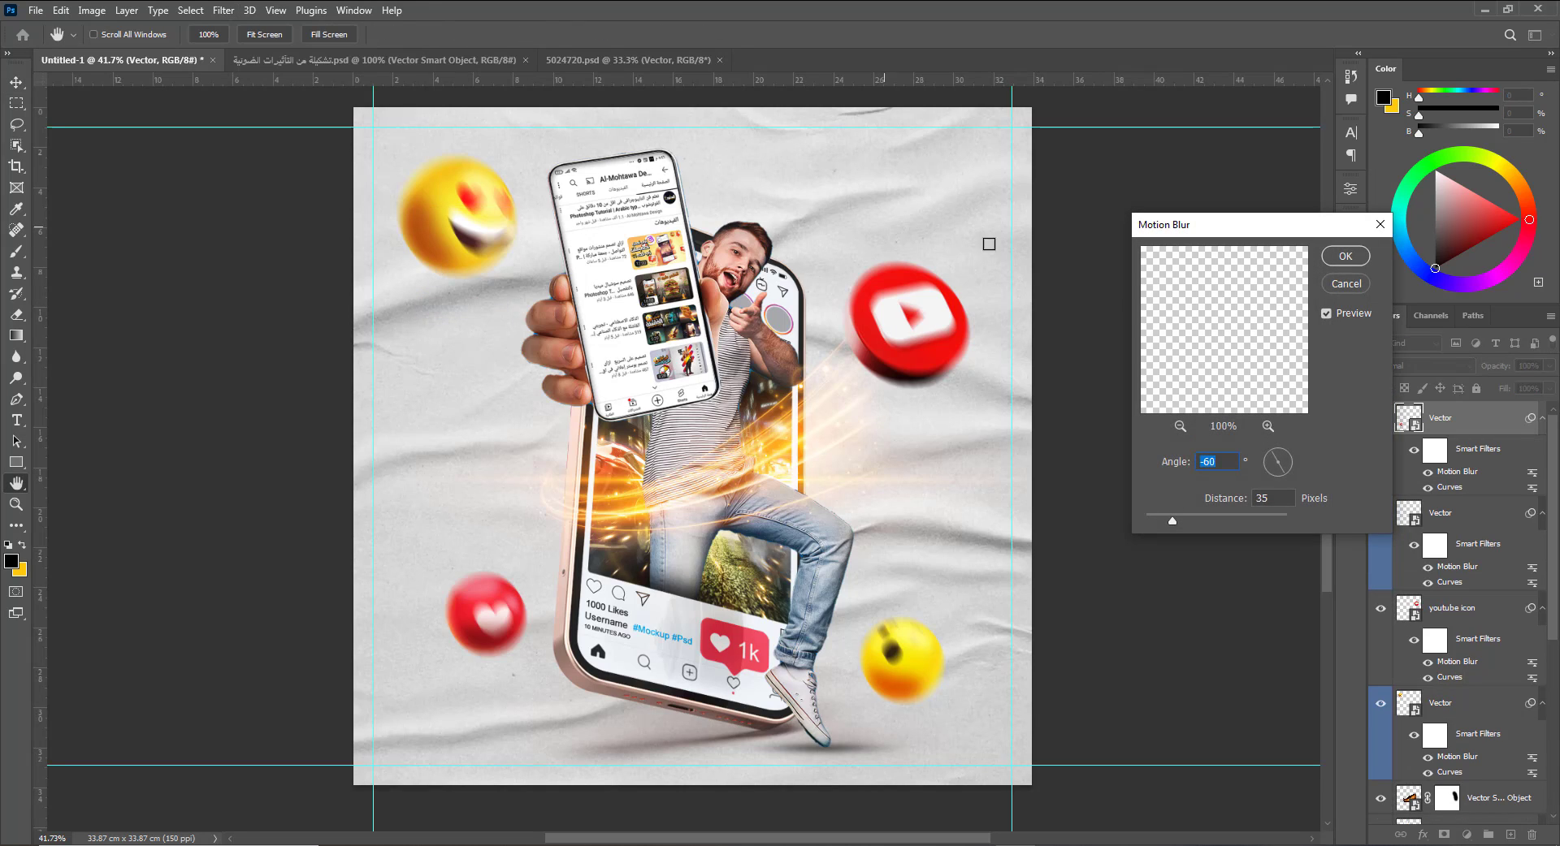
pyautogui.click(1340, 259)
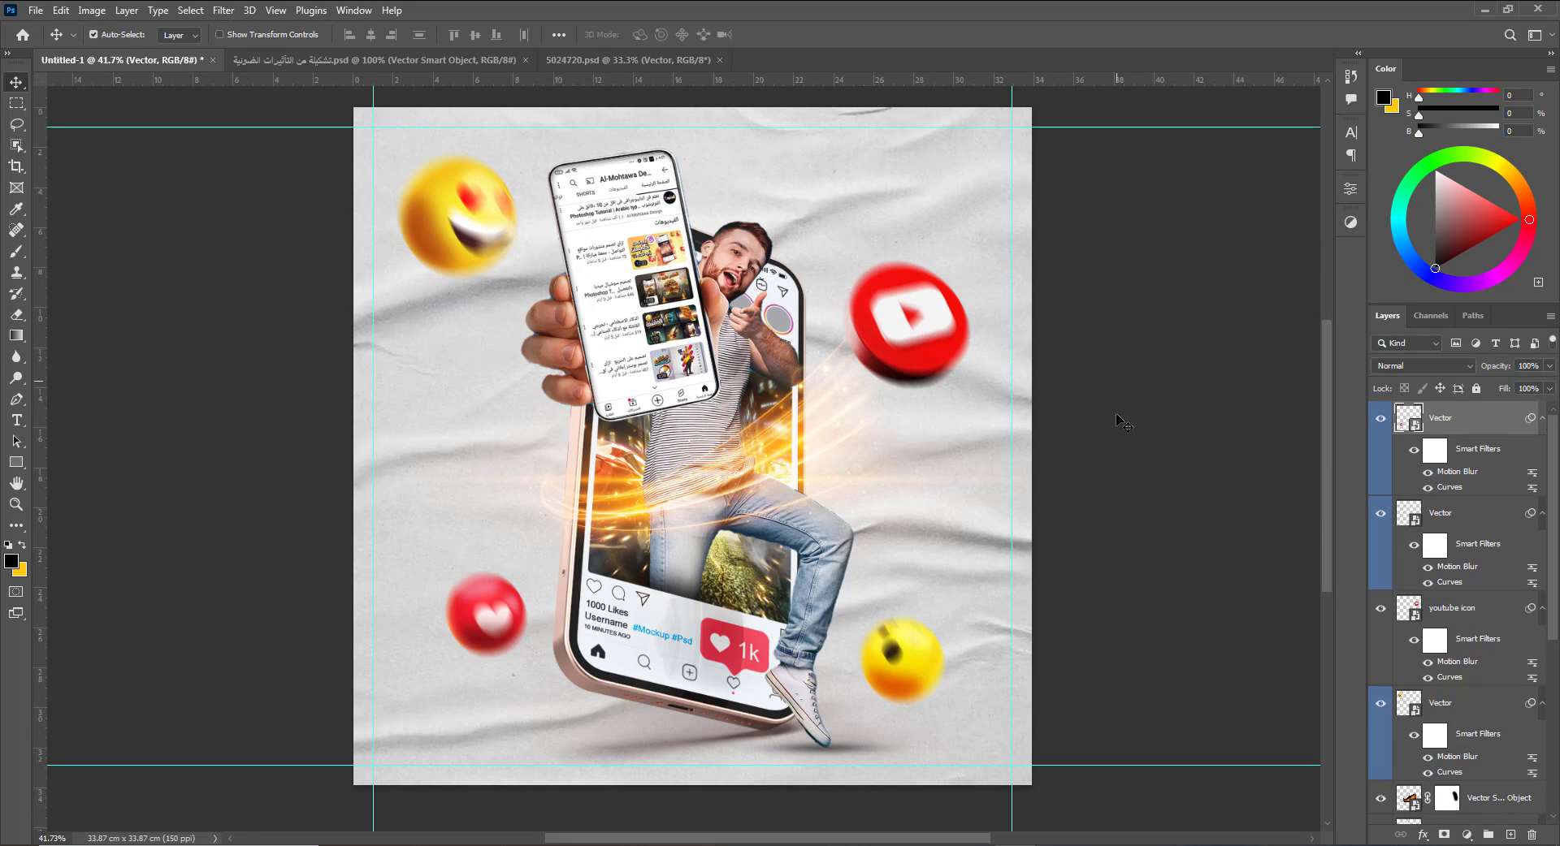
# Group all layers from the heart ball at the top of the stack down to Layer 4.
pyautogui.scroll(-5, 1463, 477)
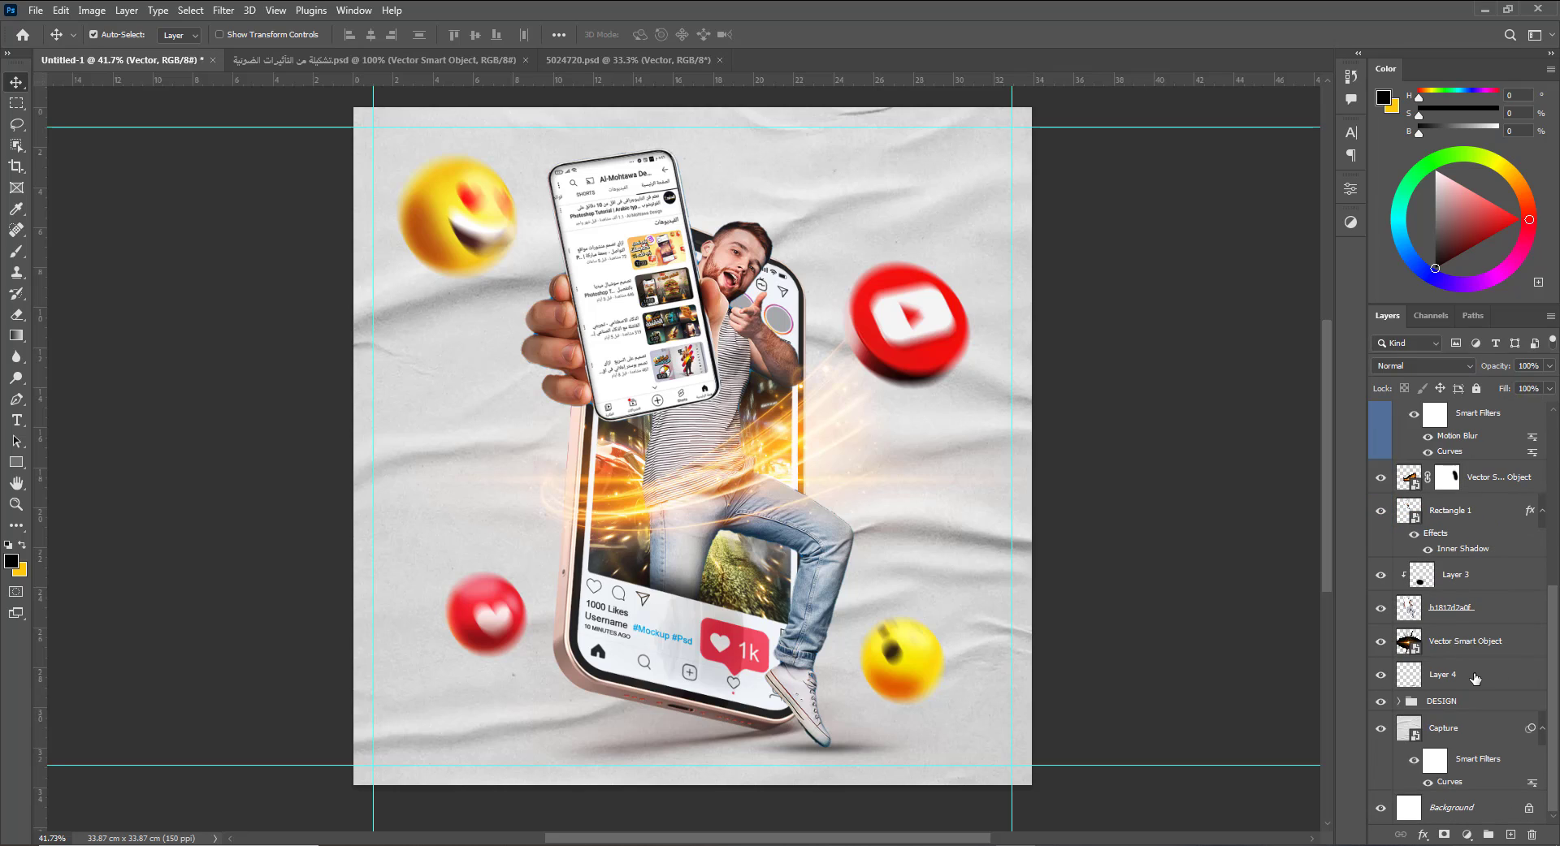
pyautogui.keyDown('shift'); pyautogui.click(1475, 679); pyautogui.keyUp('shift')
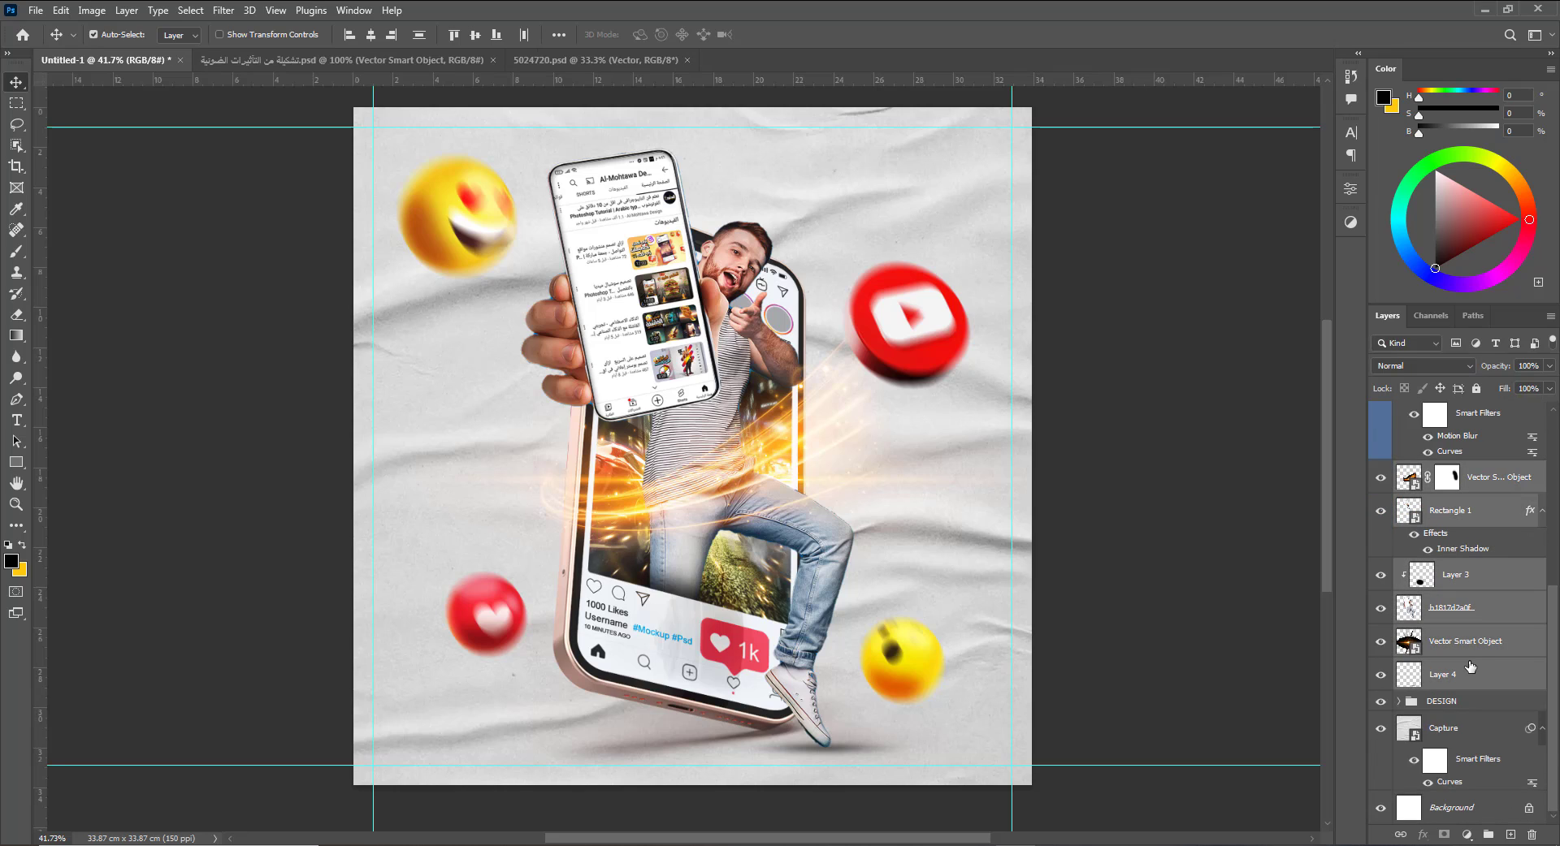
pyautogui.hotkey('ctrl', 'g')
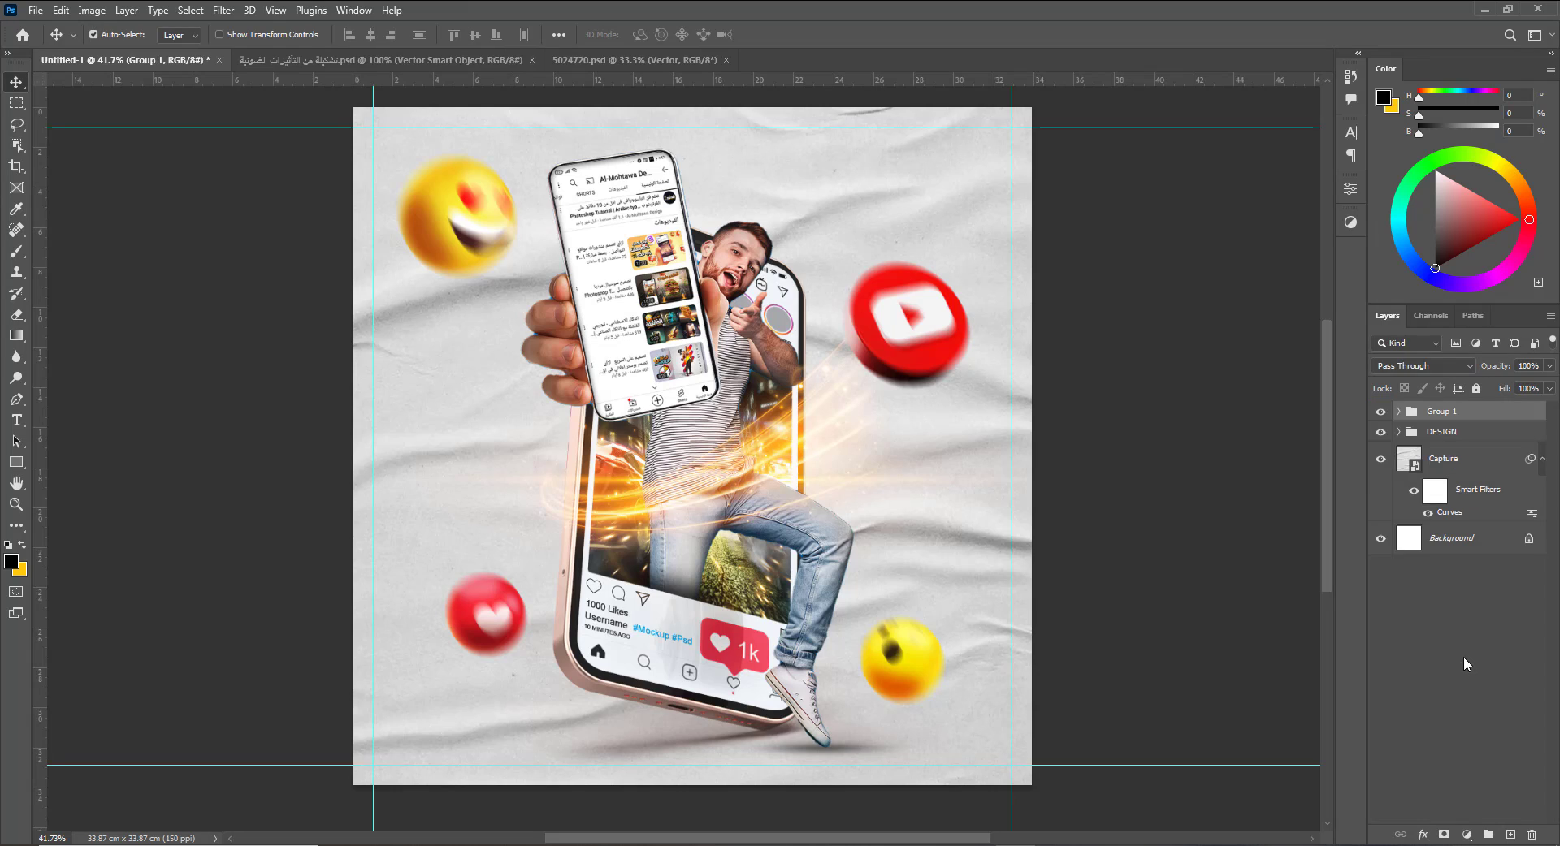
# Toggle the DESIGN group's visibility off and on, and hide the new layer group to view the bare phone.
pyautogui.click(1380, 433)
pyautogui.click(1379, 433)
pyautogui.click(1379, 413)
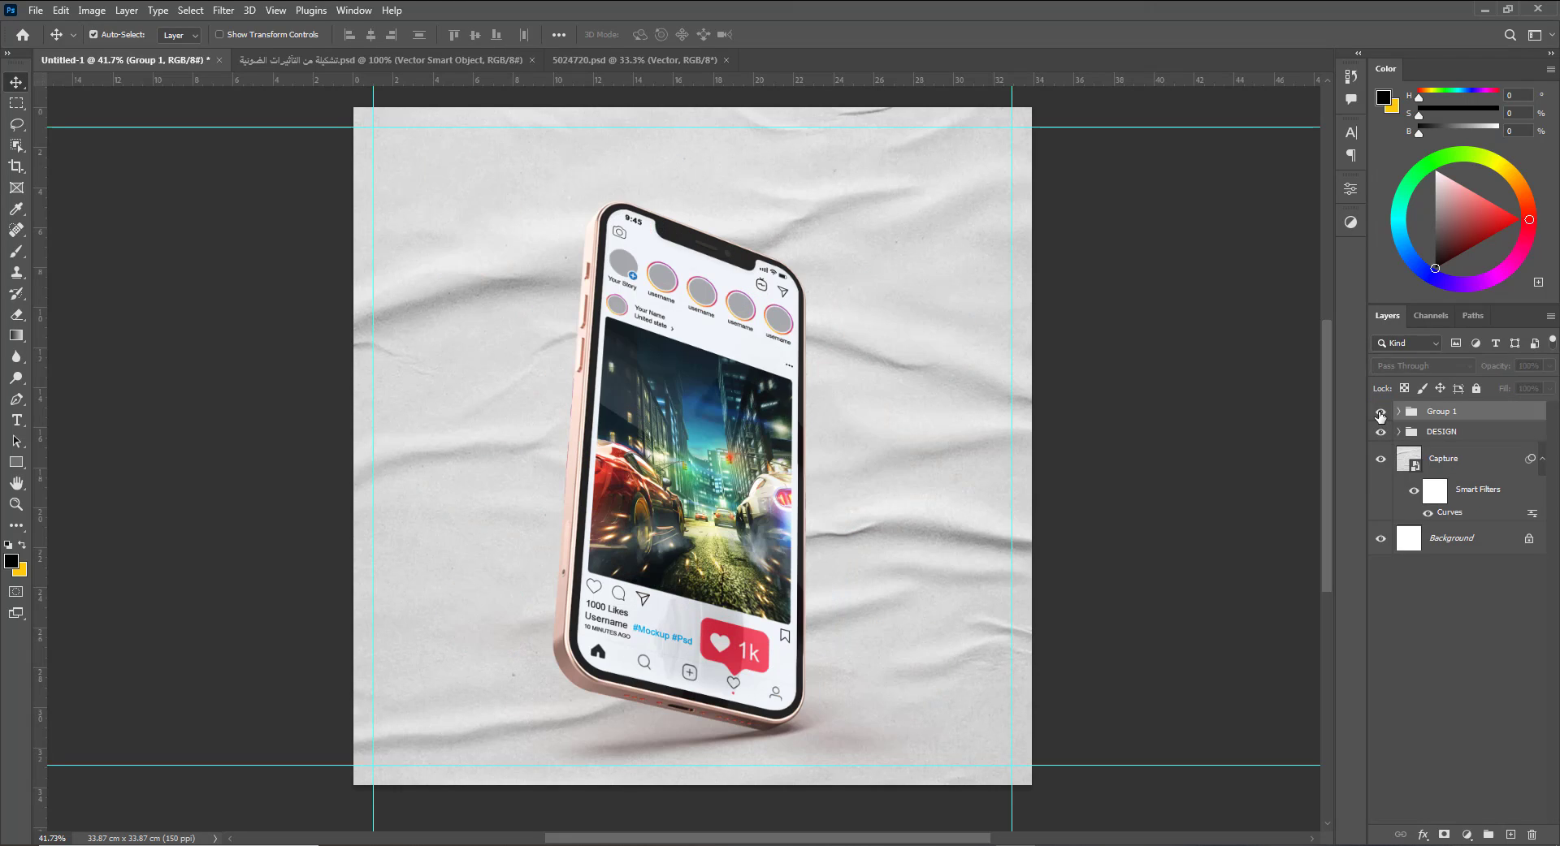
# Show the hidden icons group above DESIGN again, and toggle the DESIGN group's visibility off and on.
pyautogui.click(1380, 413)
pyautogui.click(1379, 433)
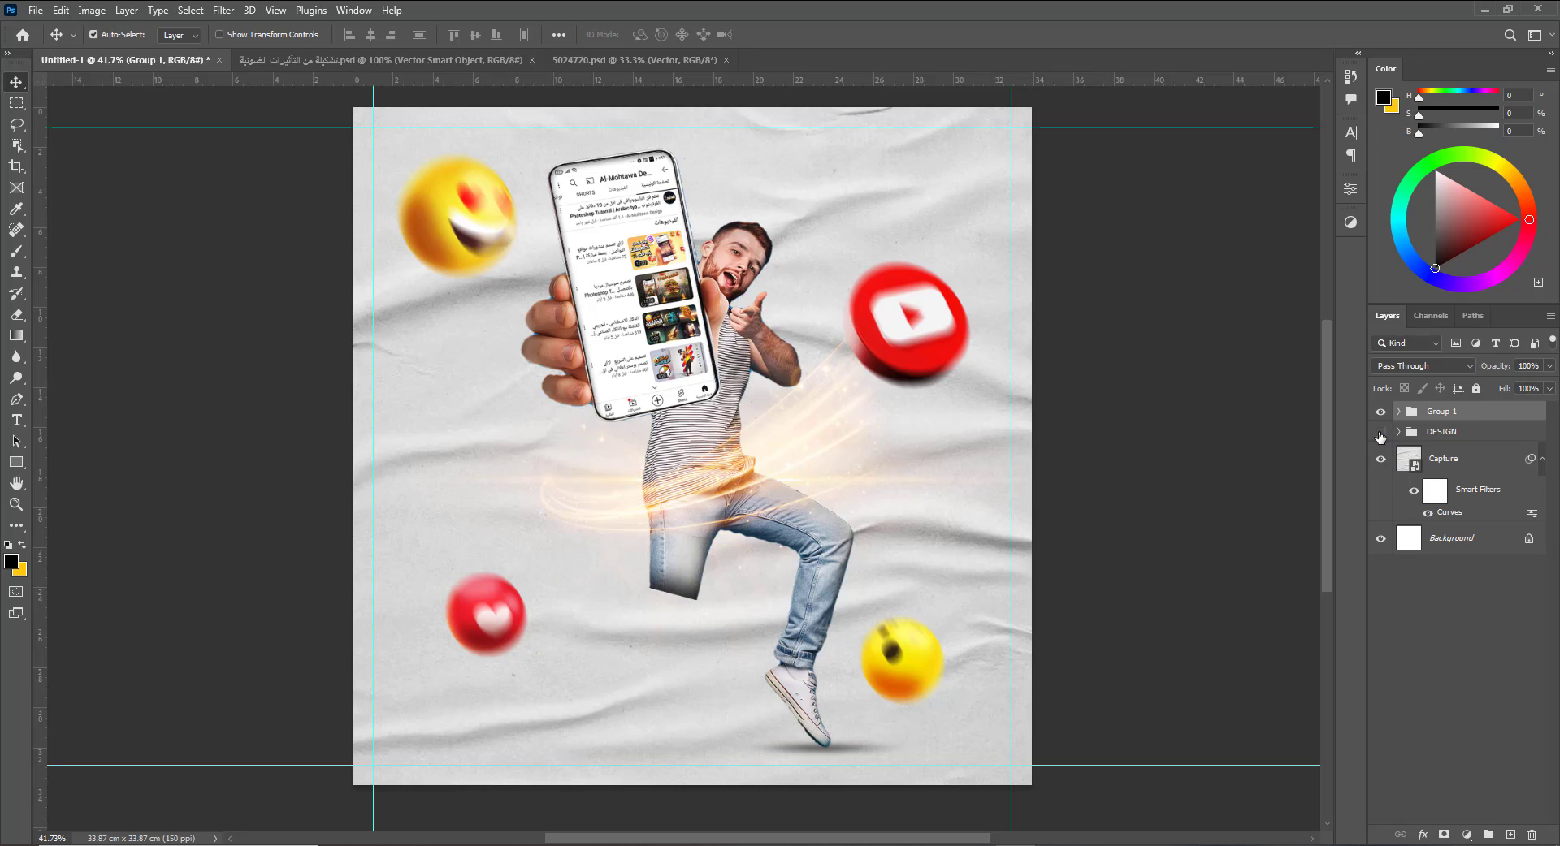
pyautogui.click(1379, 433)
# Add the 50 pt text "تابعونا" beside the man's leg and move its layer to the top of the stack.
pyautogui.click(1451, 456)
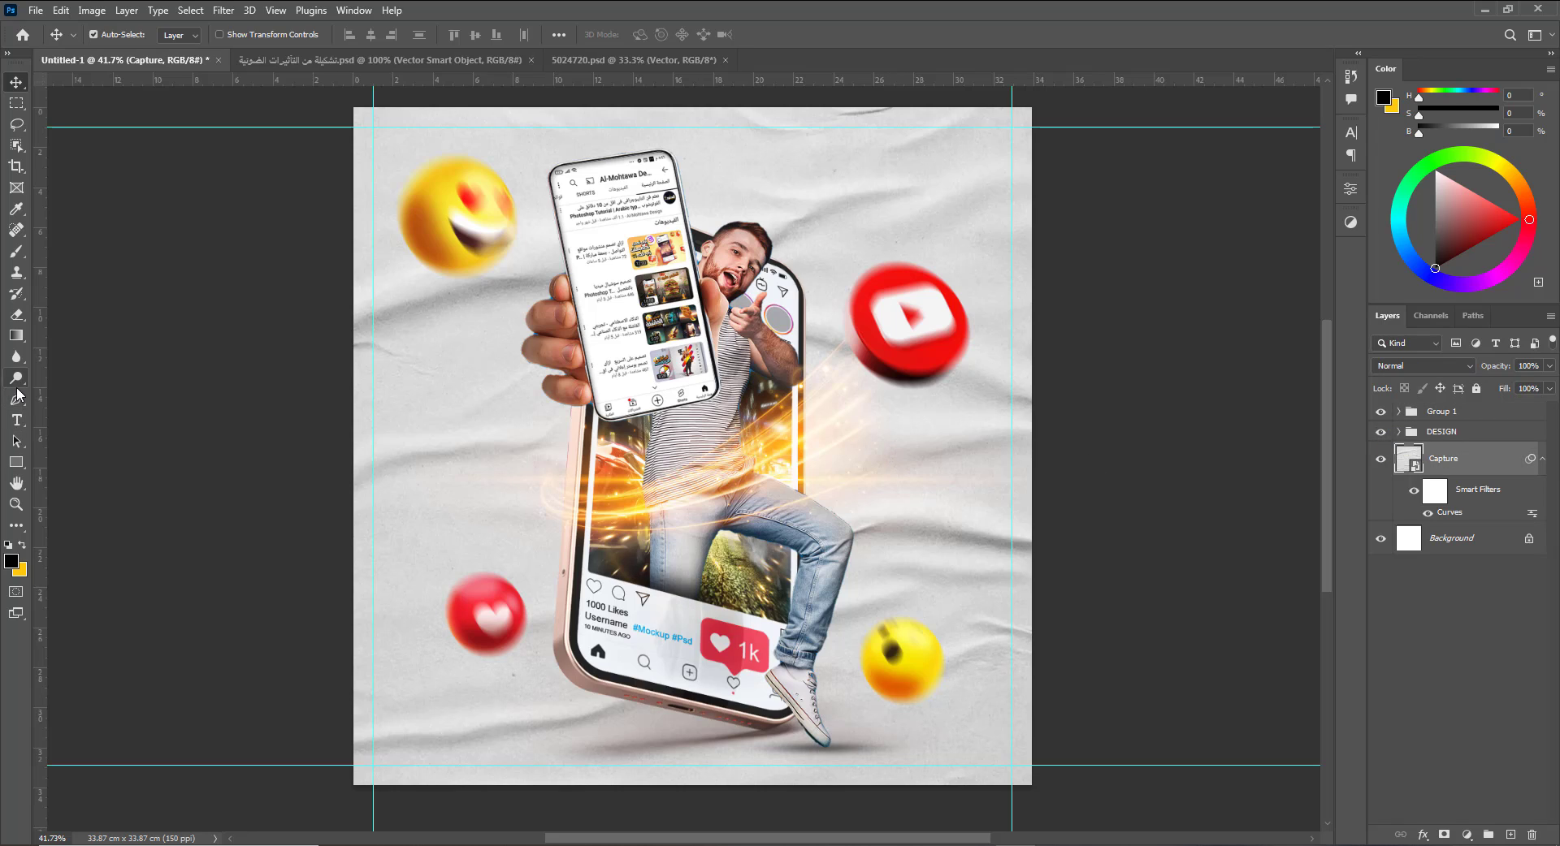
pyautogui.click(17, 422)
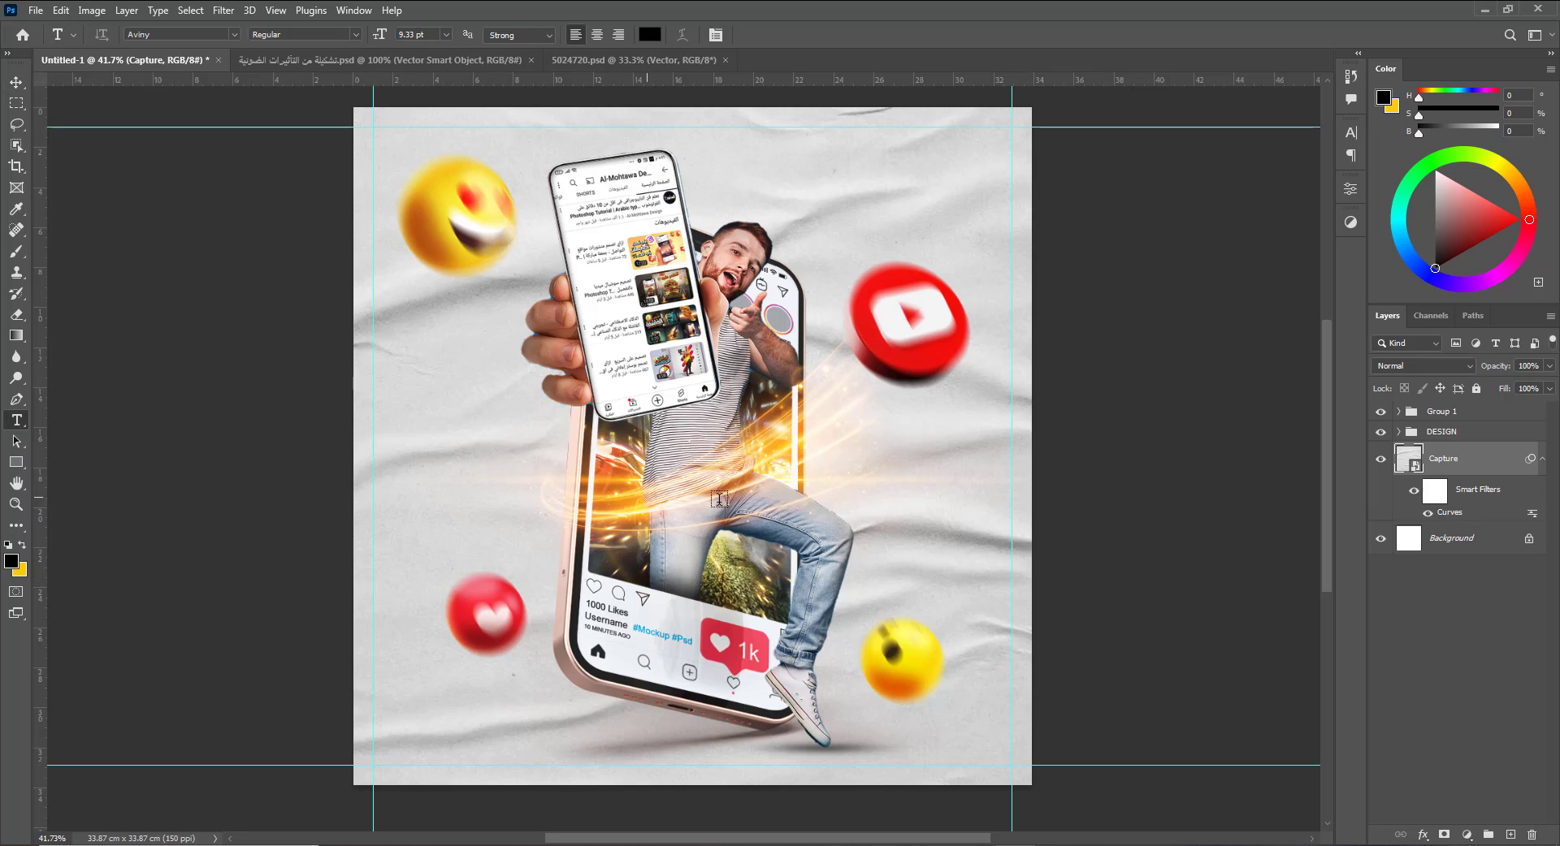
pyautogui.click(930, 482)
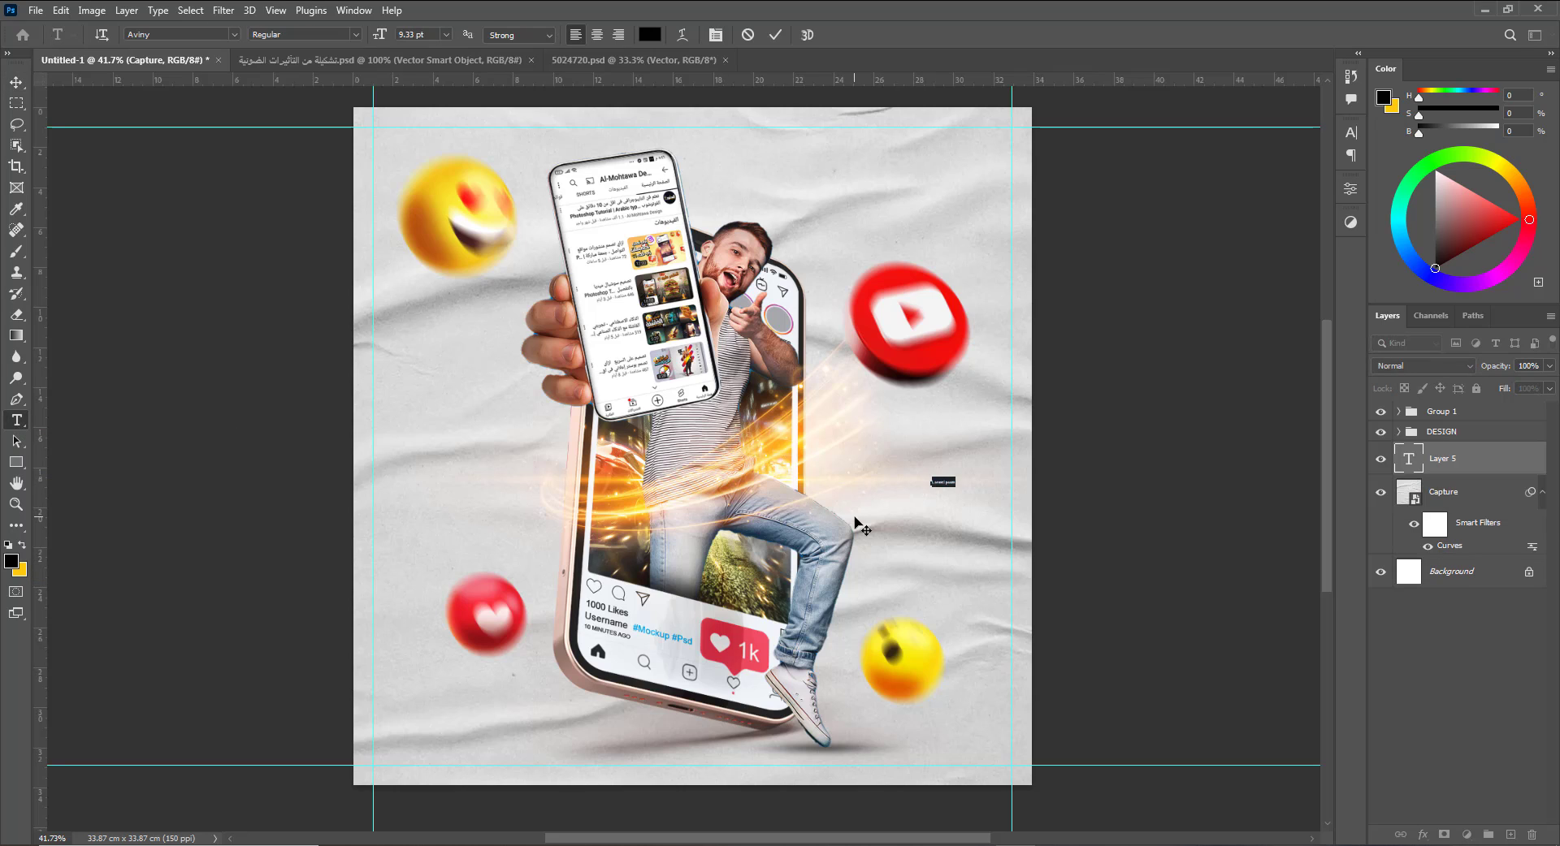
pyautogui.doubleClick(414, 33)
pyautogui.write('50')
pyautogui.press('Return')
pyautogui.write('ى')
pyautogui.write('ا')
pyautogui.write('بعونا')
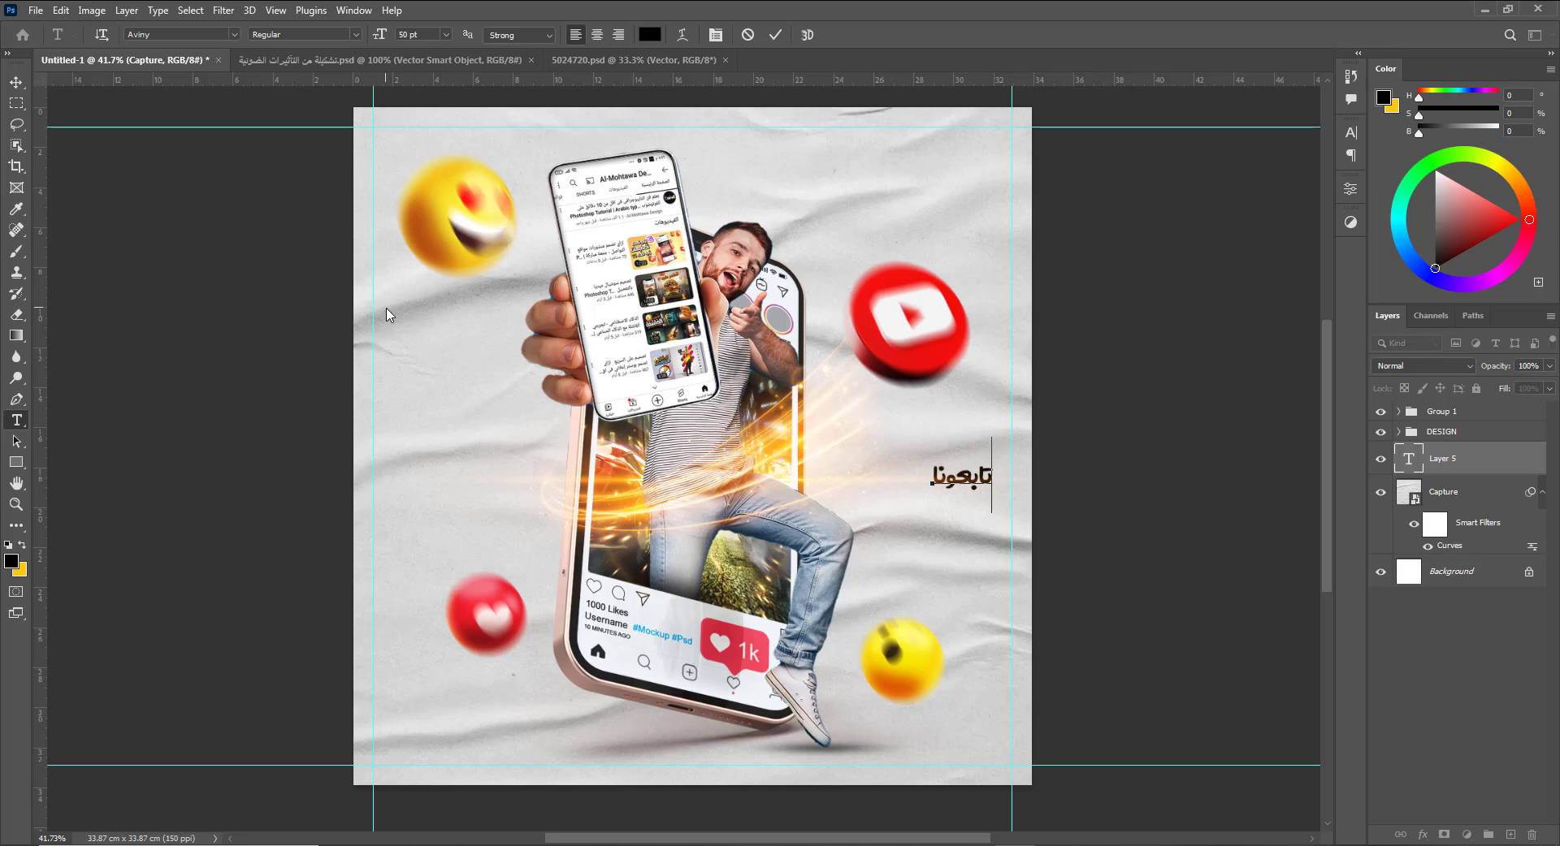
pyautogui.hotkey('ctrl', 'Return')
pyautogui.moveTo(1427, 459); pyautogui.dragTo(1471, 406)
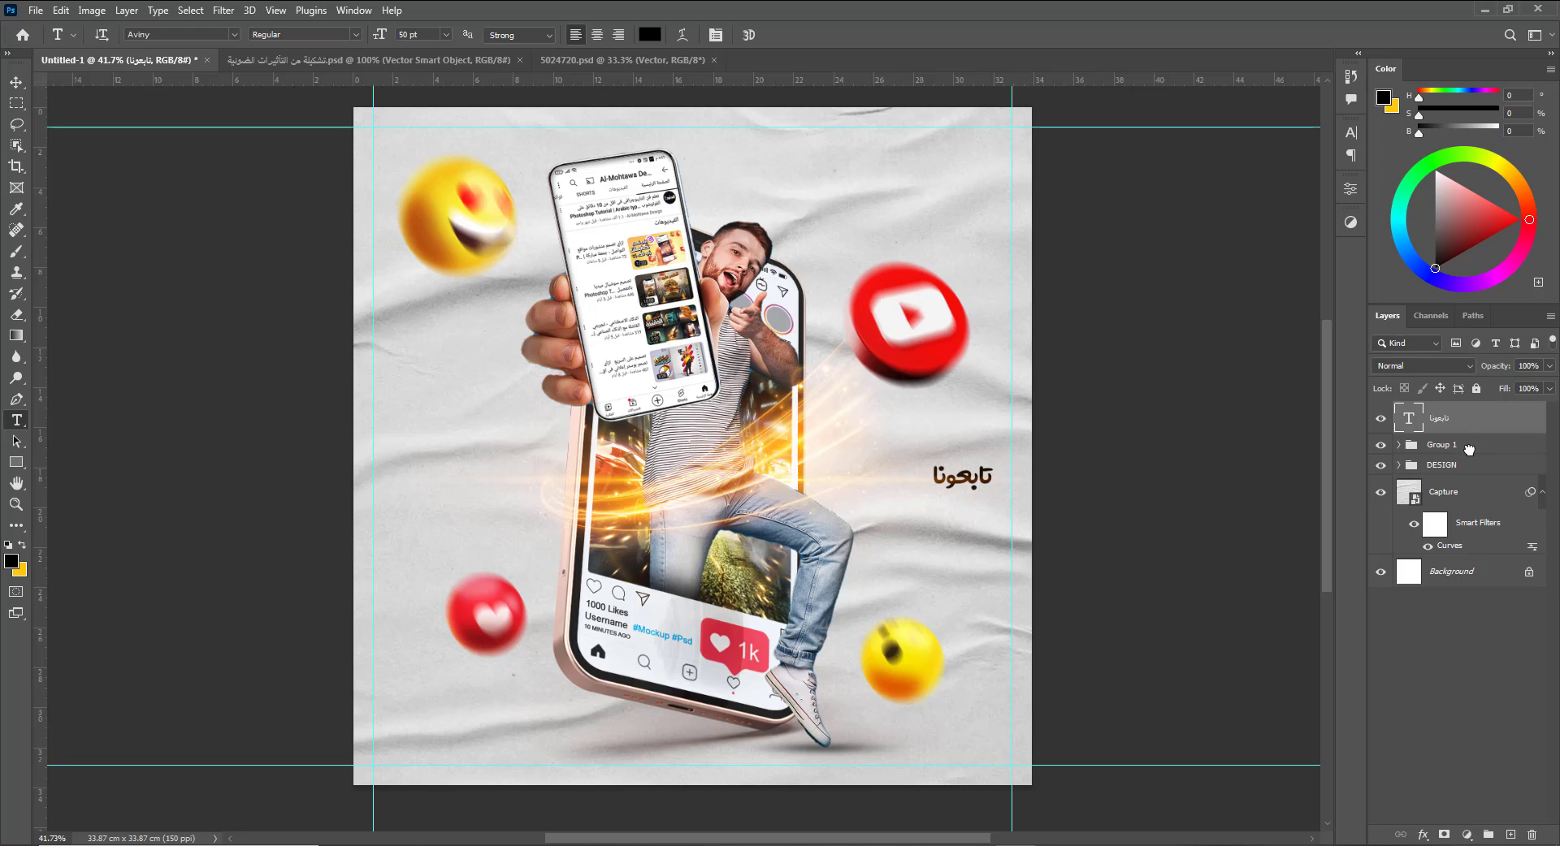
# Set the text's font to Noor Bold and centre its alignment.
pyautogui.click(233, 34)
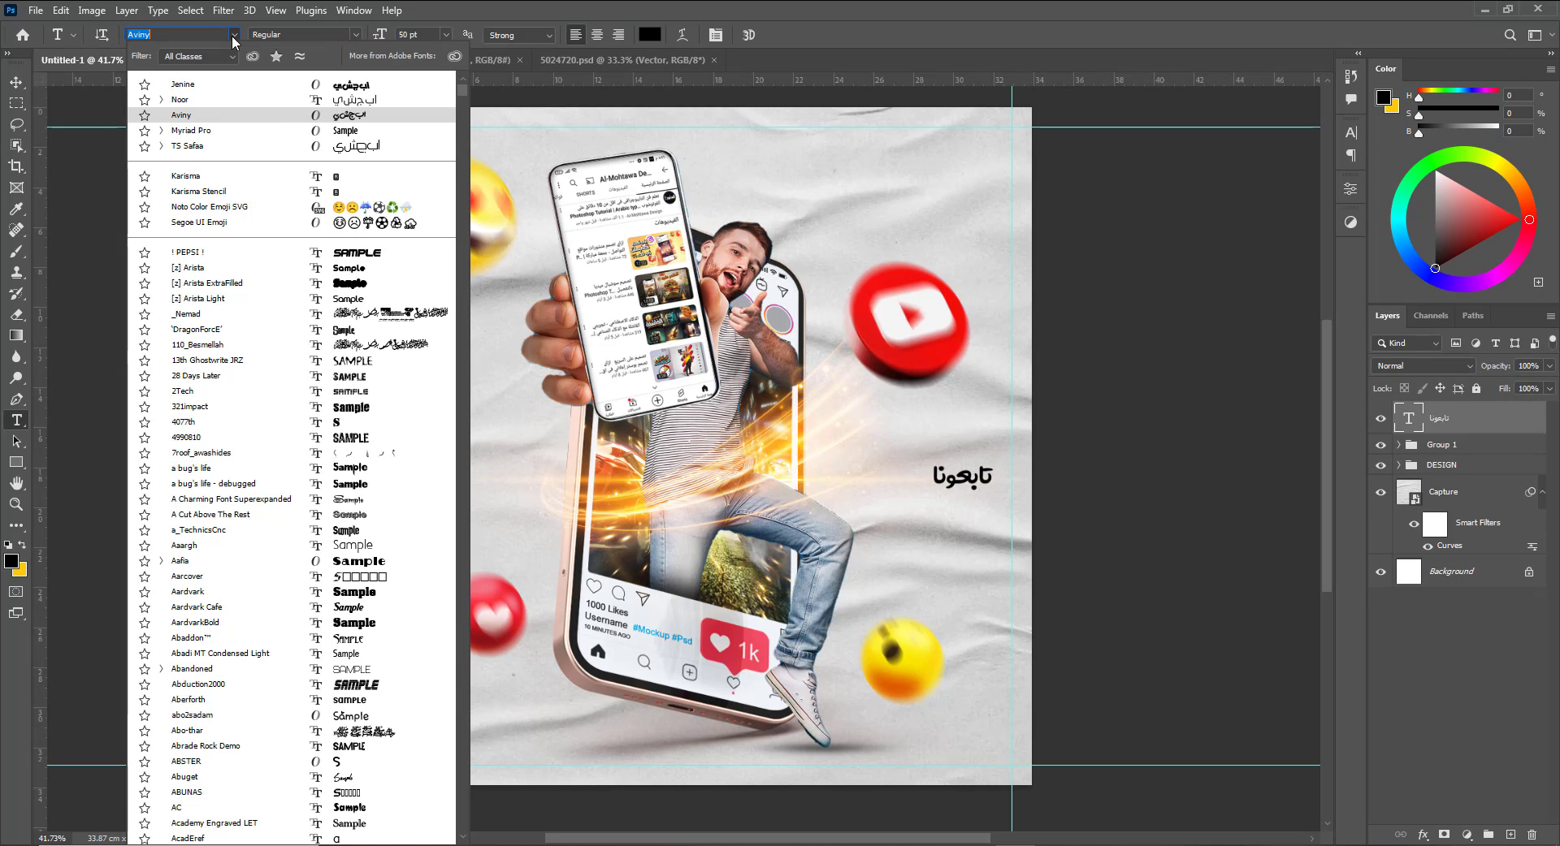
pyautogui.click(257, 100)
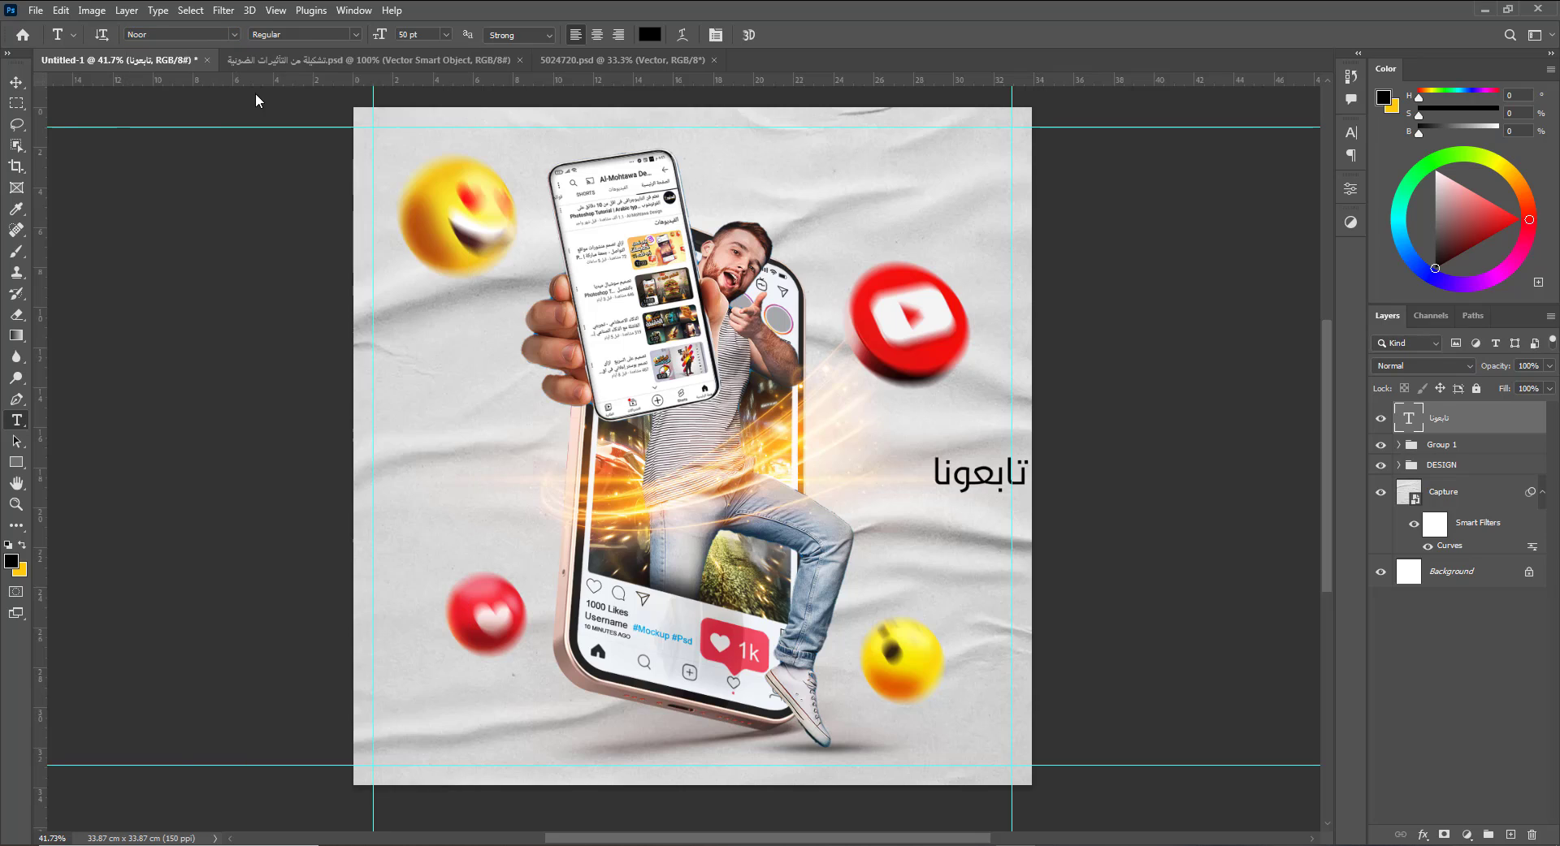
pyautogui.click(333, 31)
pyautogui.click(315, 75)
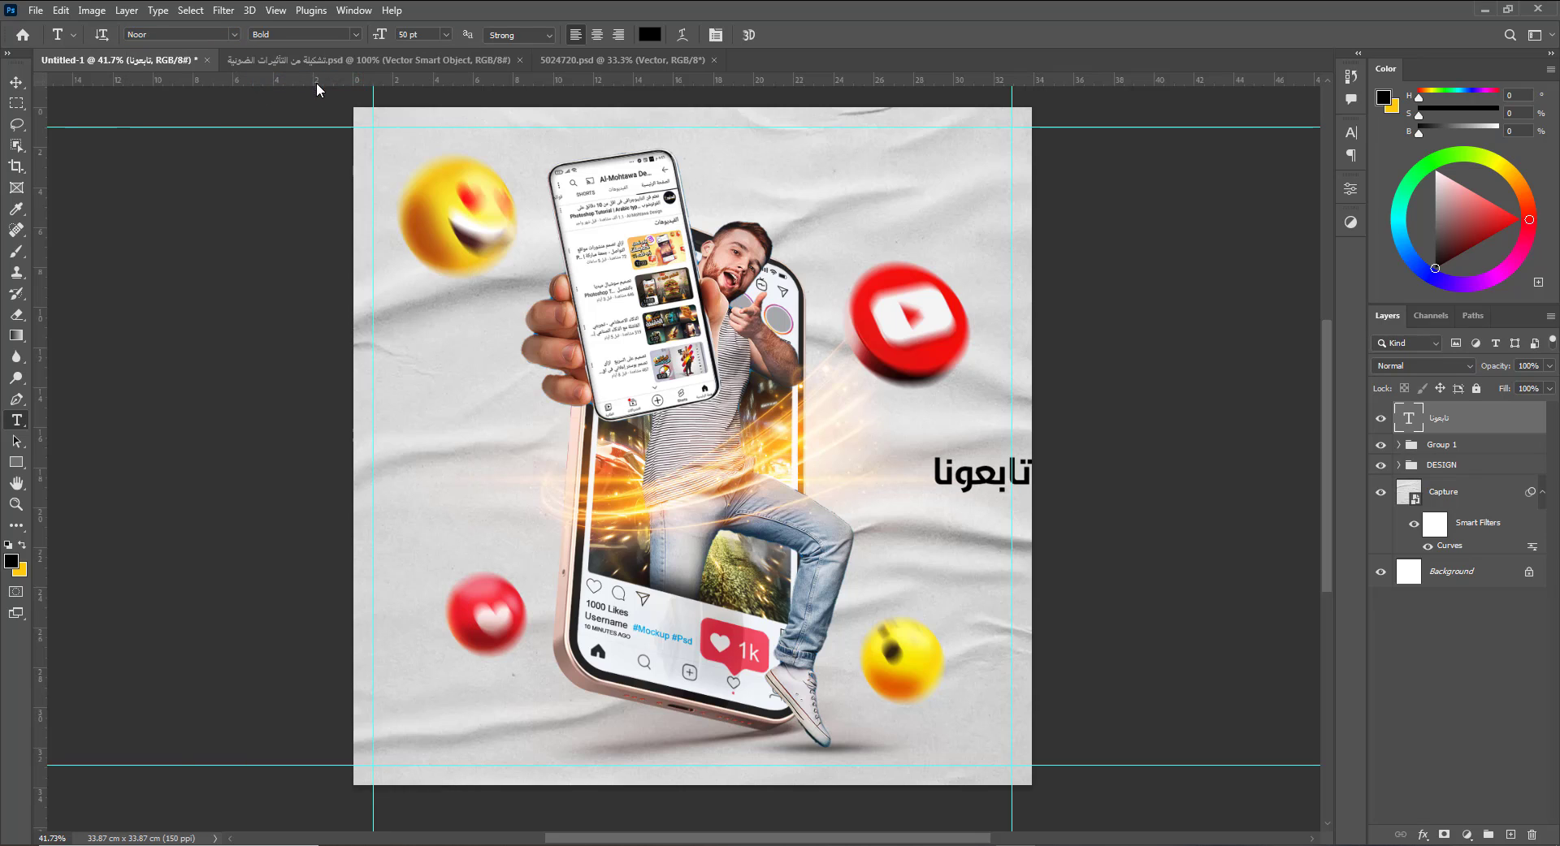
pyautogui.click(601, 32)
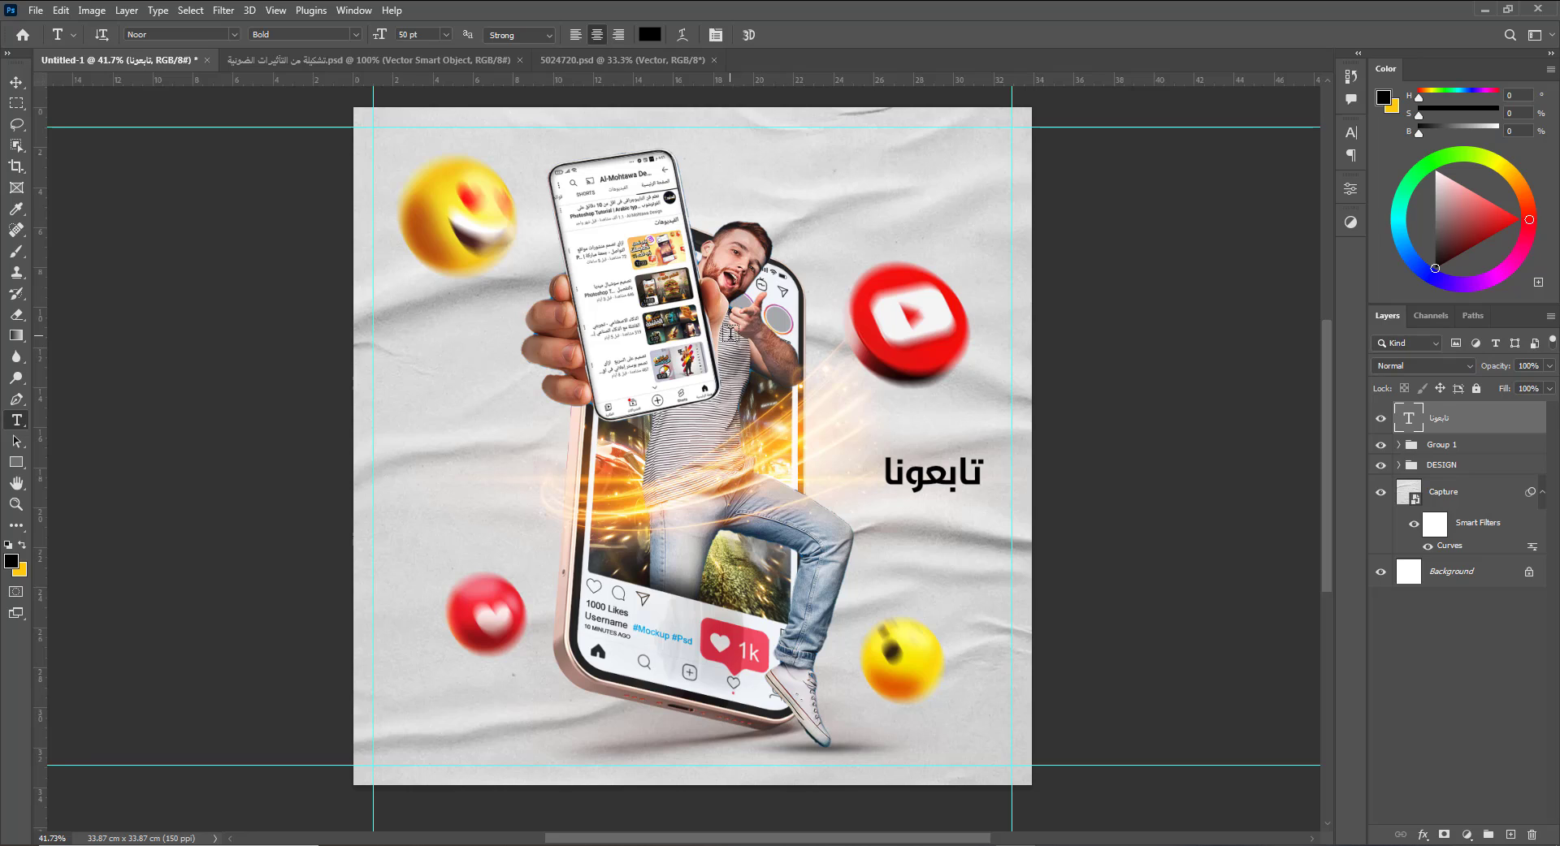
# Stretch the word تابعونا with kashida characters between the ع and the و.
pyautogui.click(928, 482)
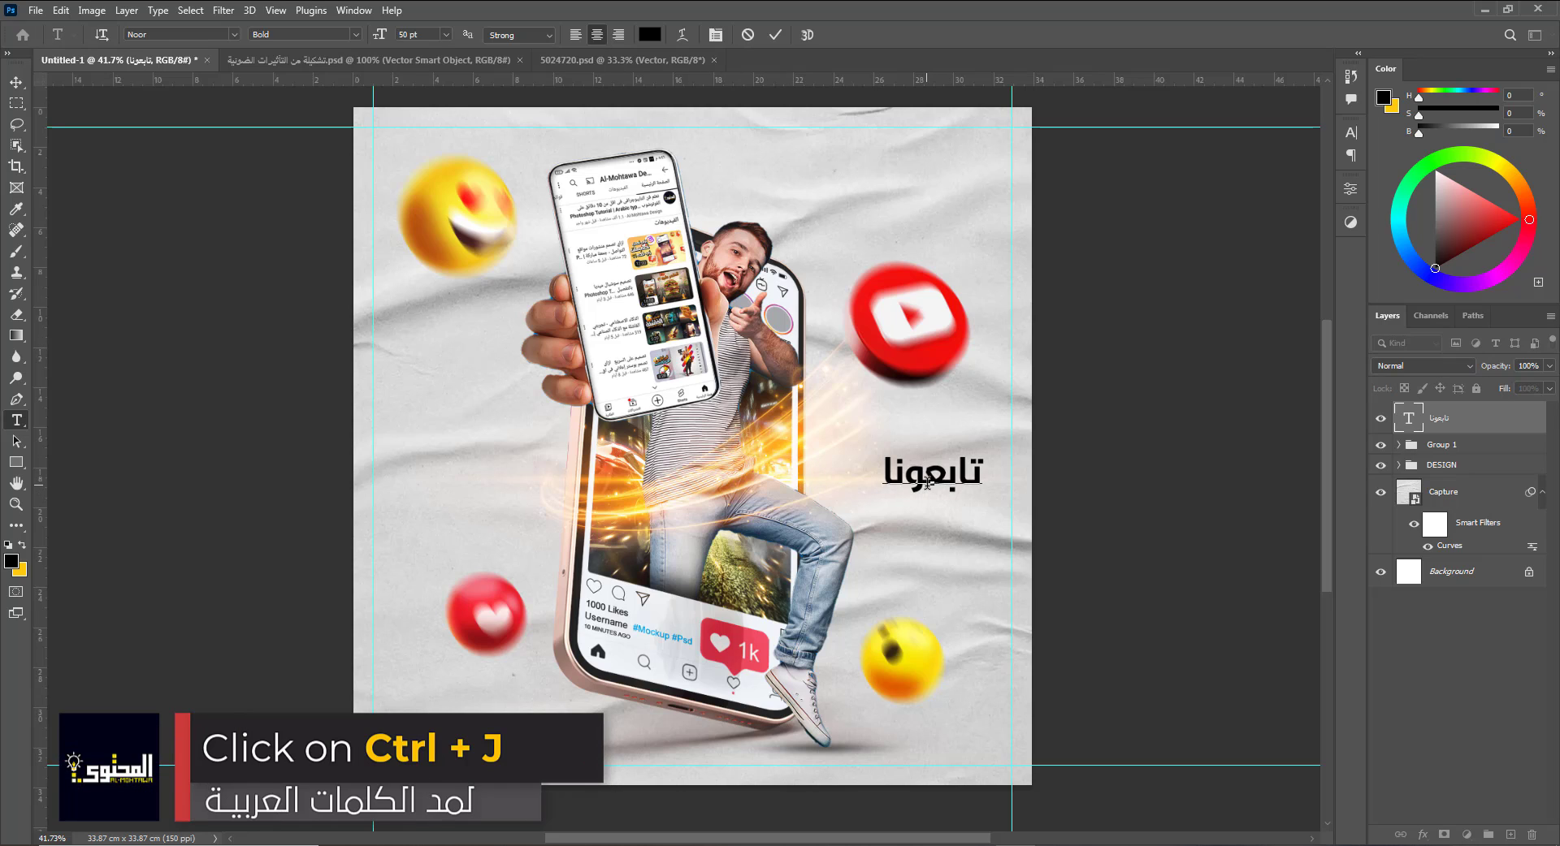
pyautogui.write('ـــــ')
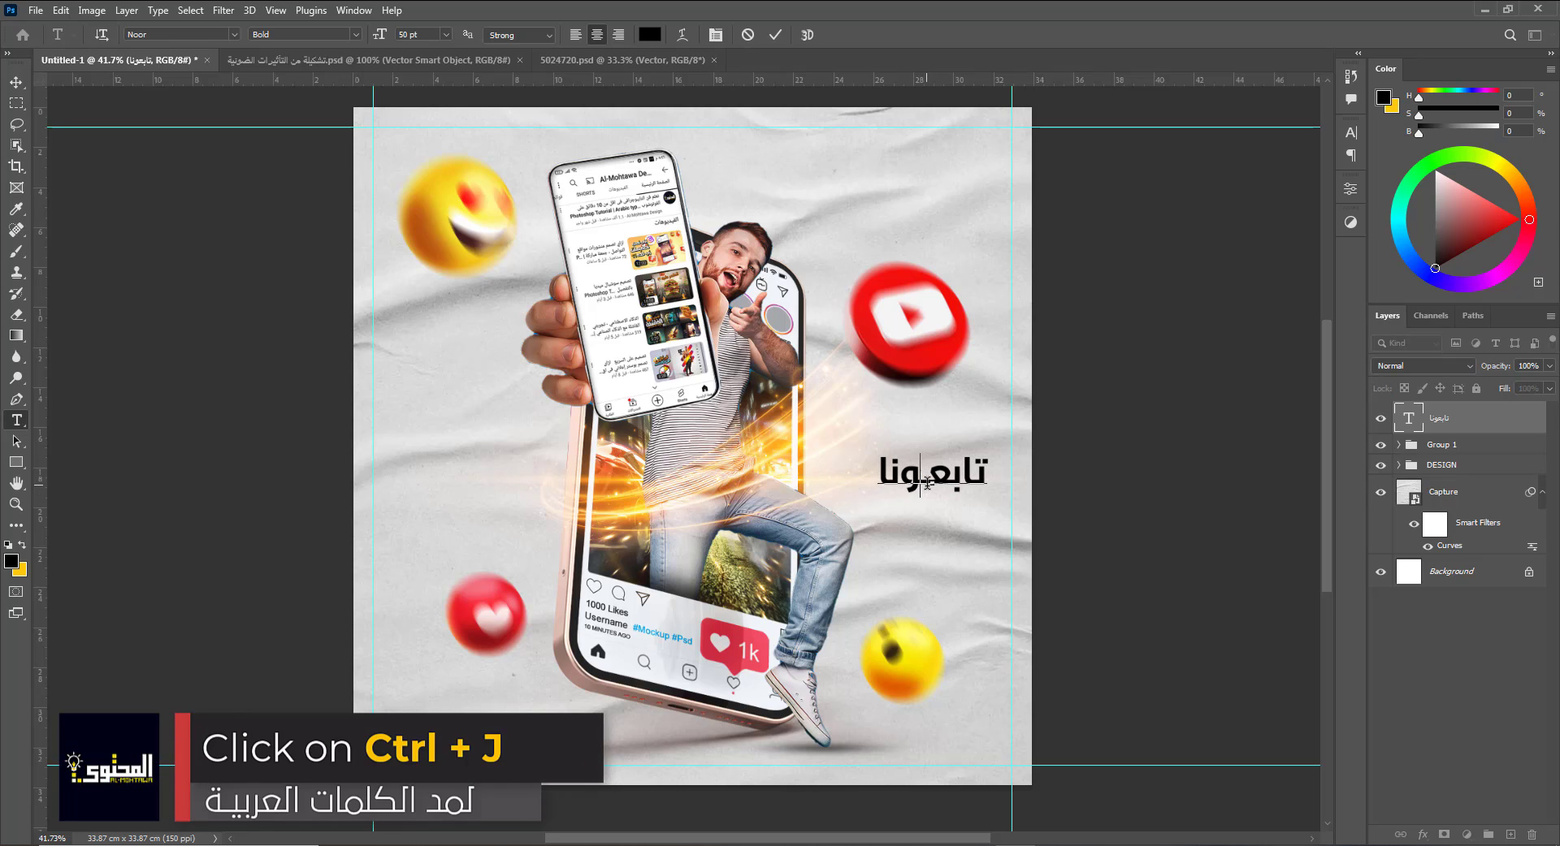
pyautogui.hotkey('ctrl', 'Return')
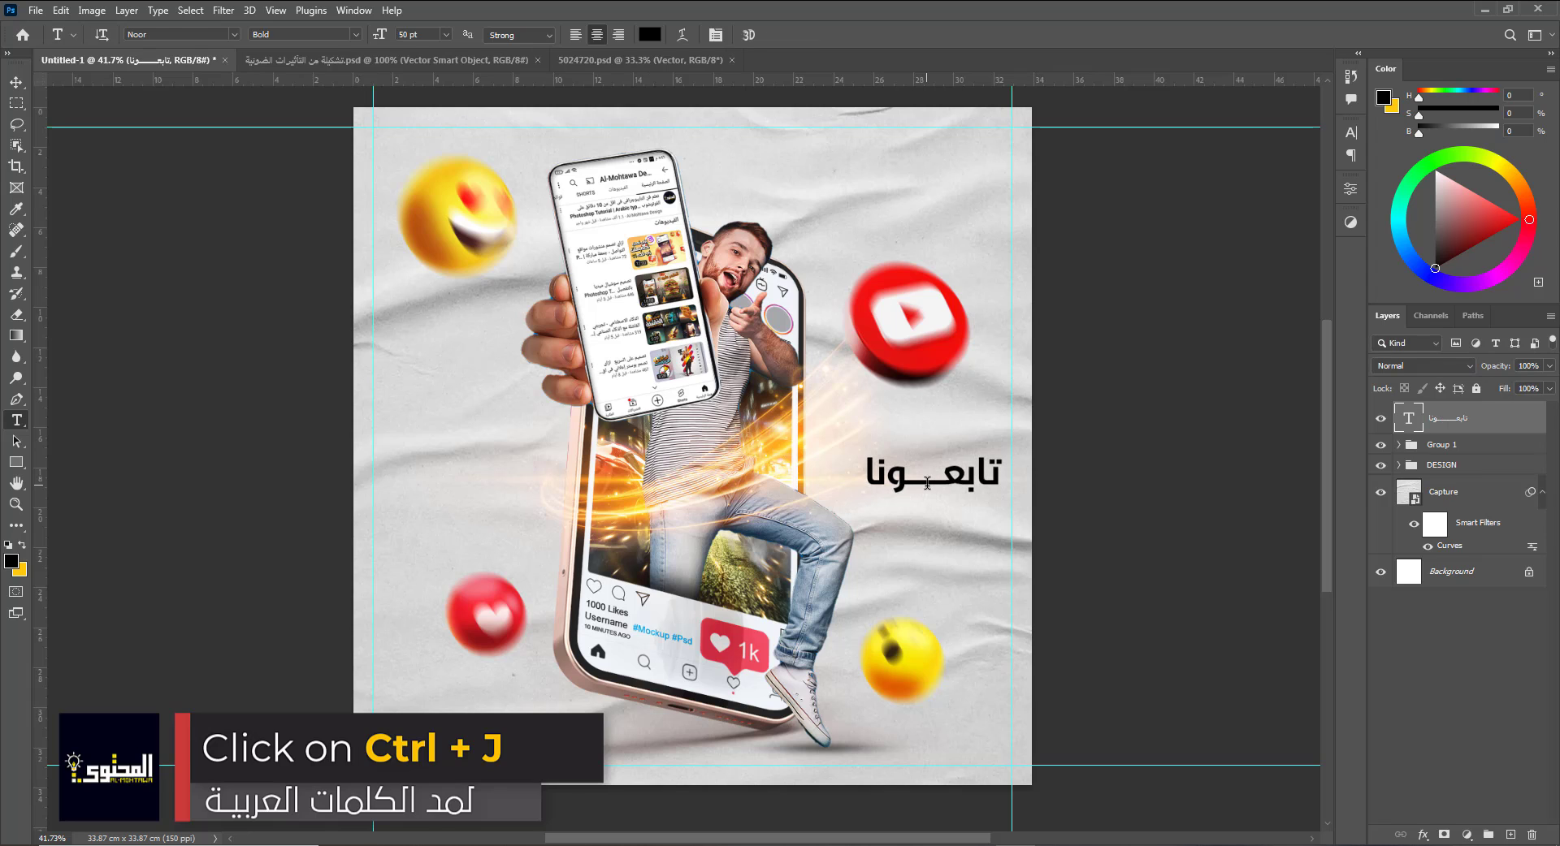
# Scale the Arabic headline up to about 367% so it spans the phone's midsection.
pyautogui.press('v')
pyautogui.hotkey('ctrl', 't')
pyautogui.moveTo(865, 493); pyautogui.dragTo(577, 559)
pyautogui.moveTo(987, 472); pyautogui.dragTo(977, 441)
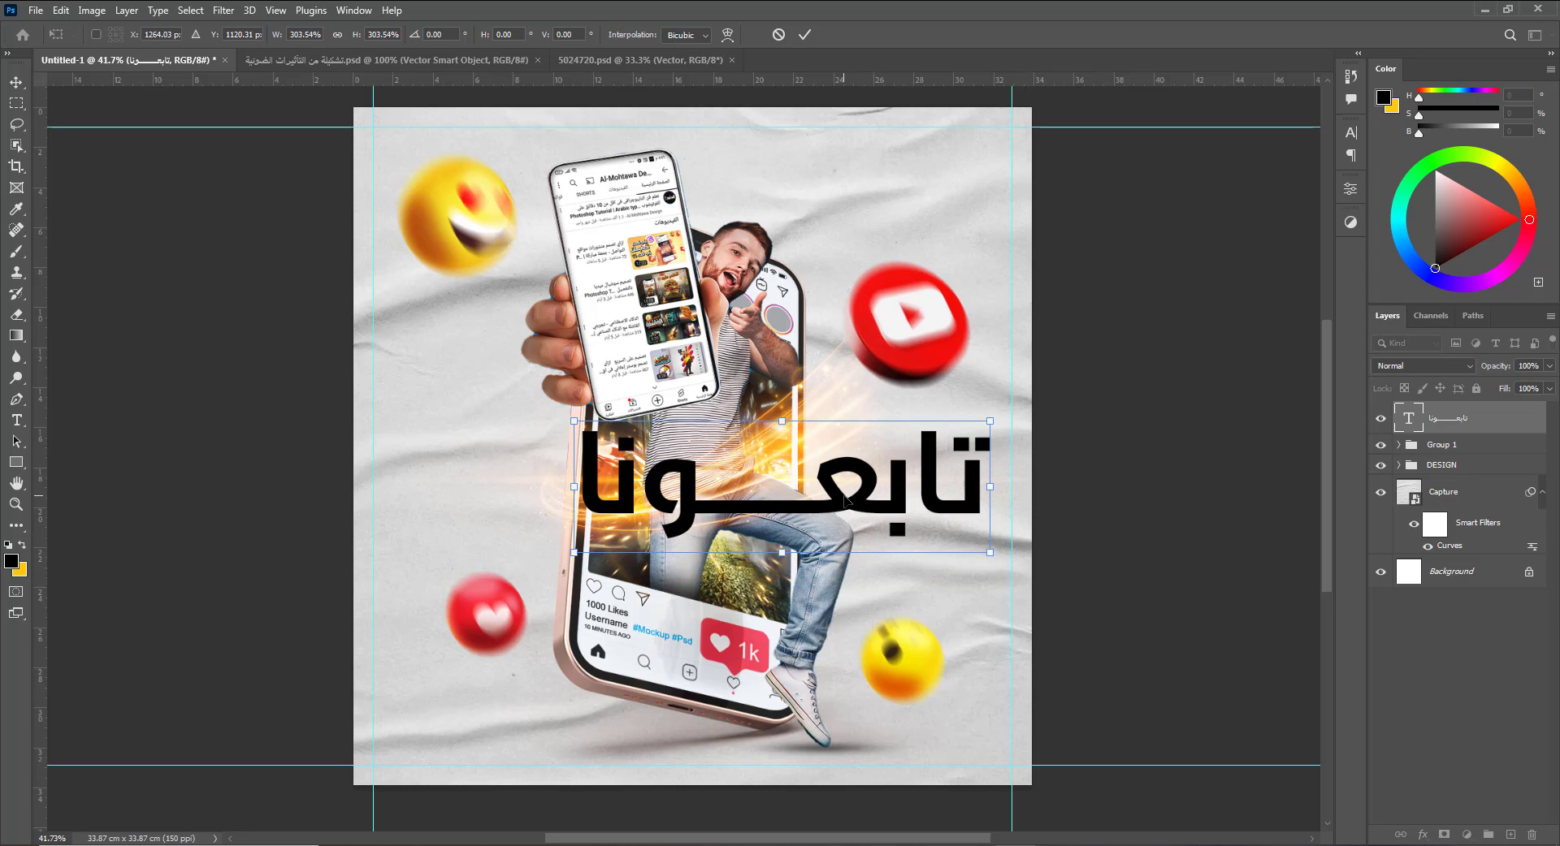
pyautogui.moveTo(574, 552); pyautogui.dragTo(488, 577)
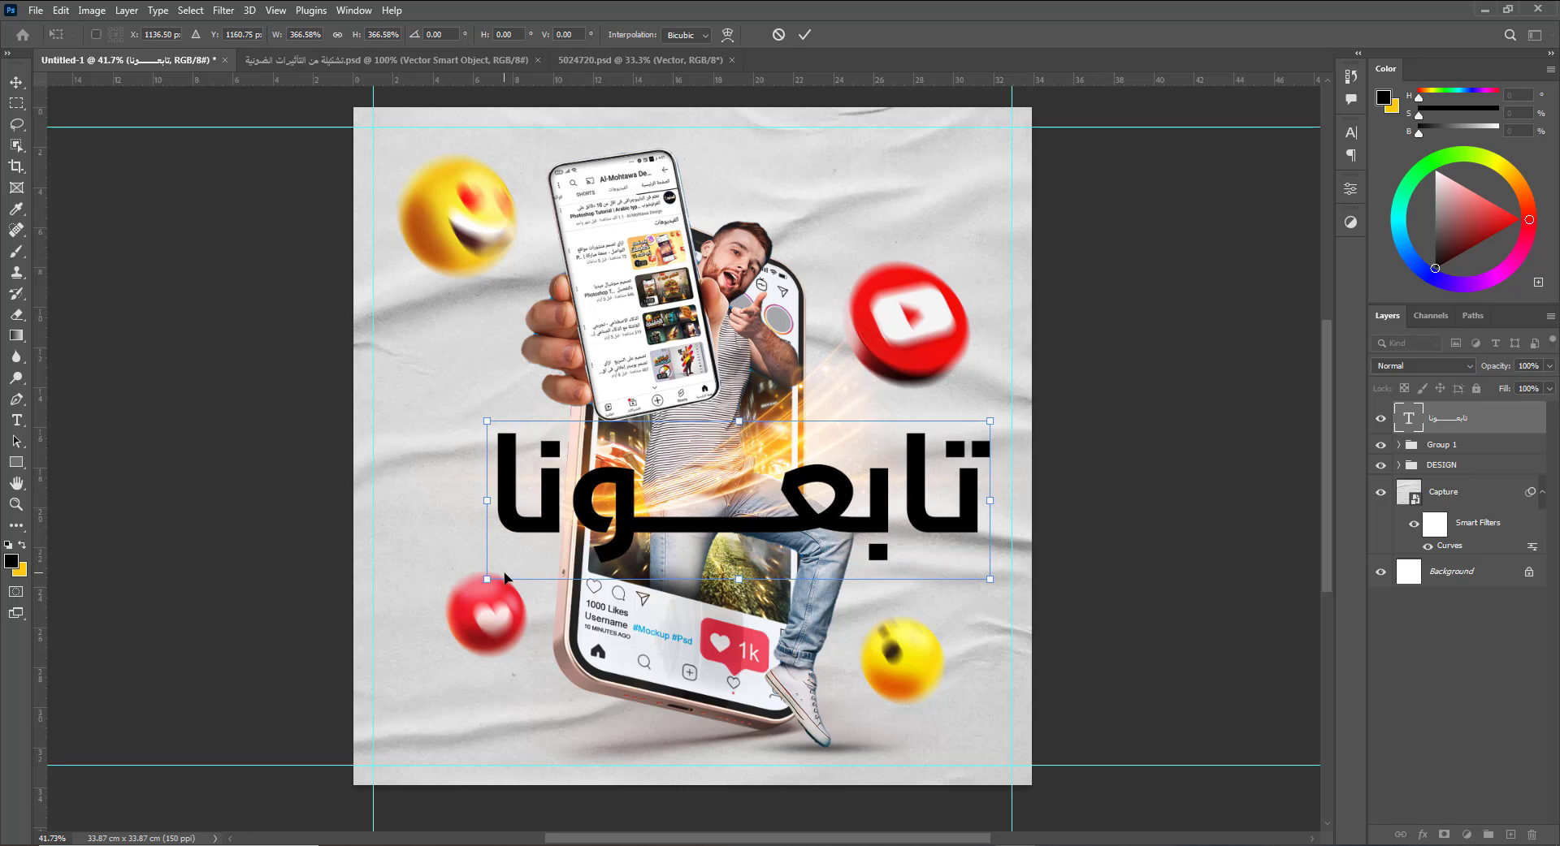
pyautogui.press('Return')
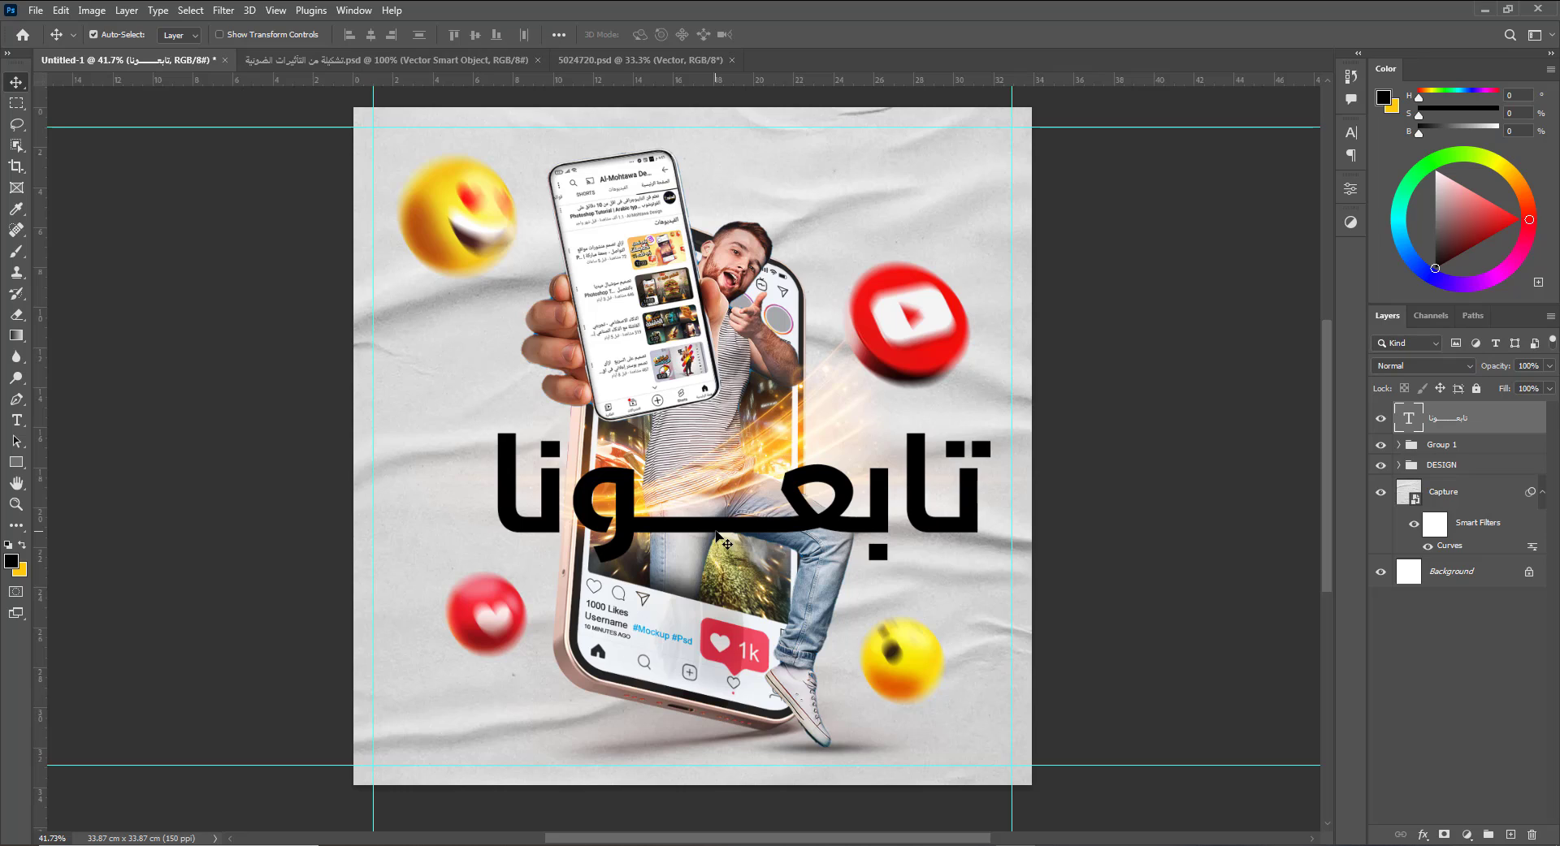
# Lengthen the enlarged headline's middle stretch with additional kashida characters.
pyautogui.press('t')
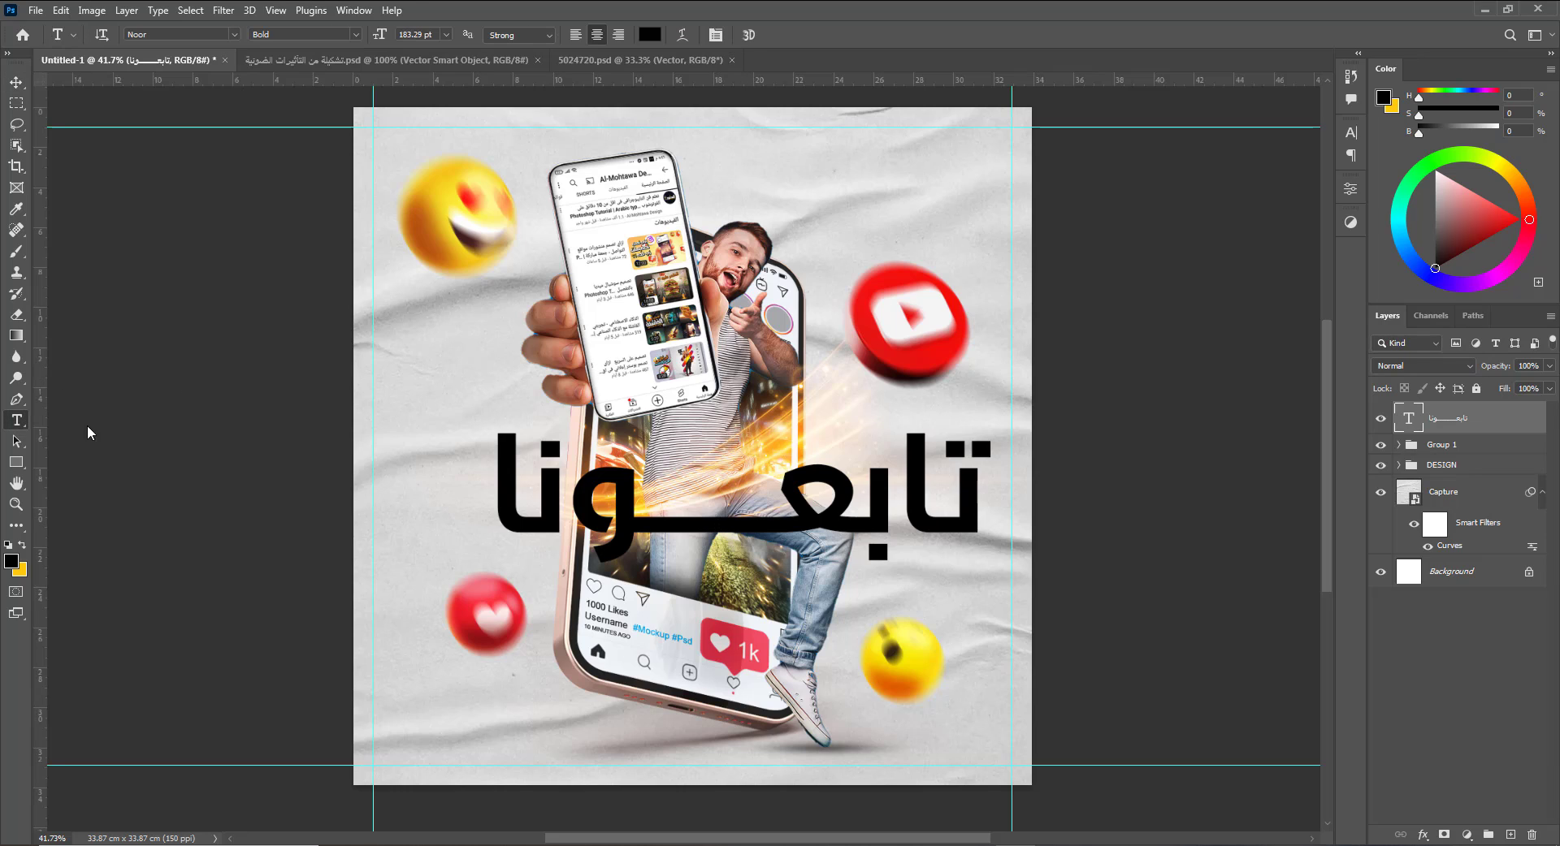
pyautogui.click(720, 517)
pyautogui.write('ـــ')
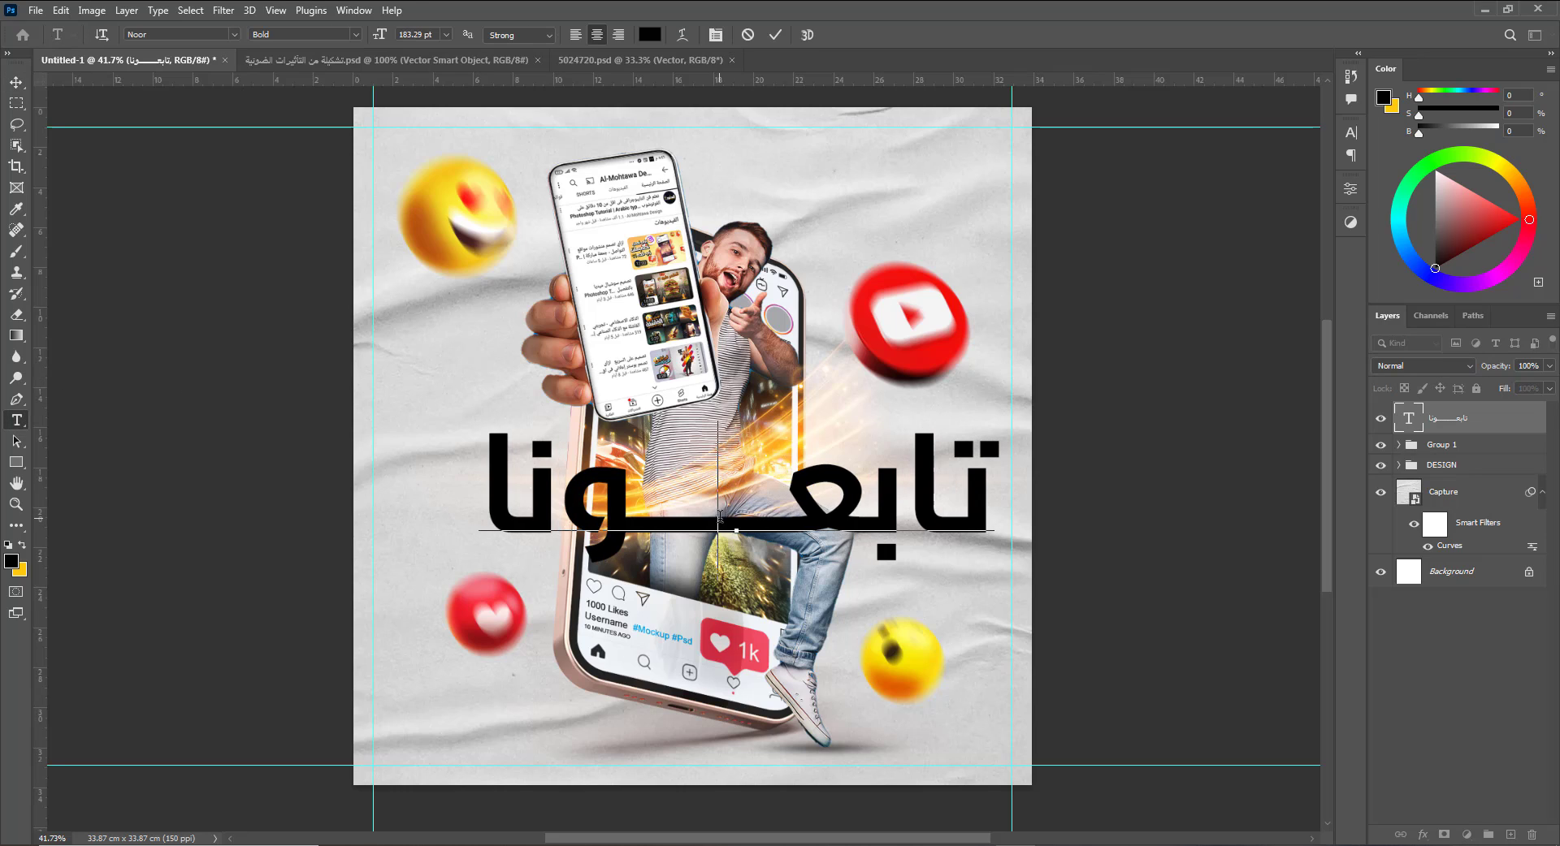
pyautogui.write('ــــــ')
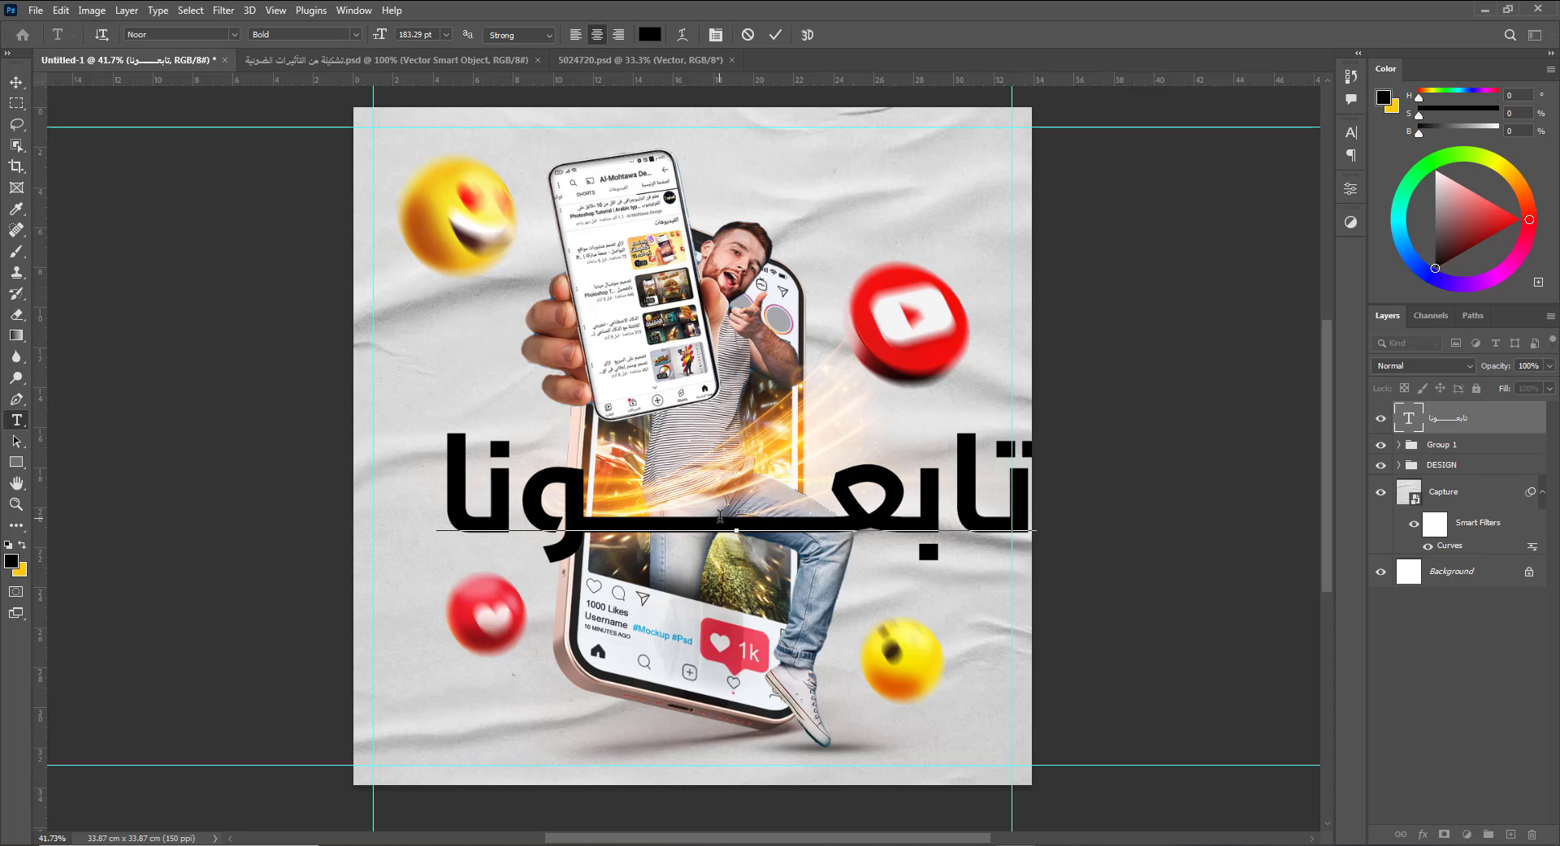
pyautogui.hotkey('ctrl', 'Return')
# Centre the headline horizontally on the canvas and clear the selection.
pyautogui.hotkey('ctrl', 'a')
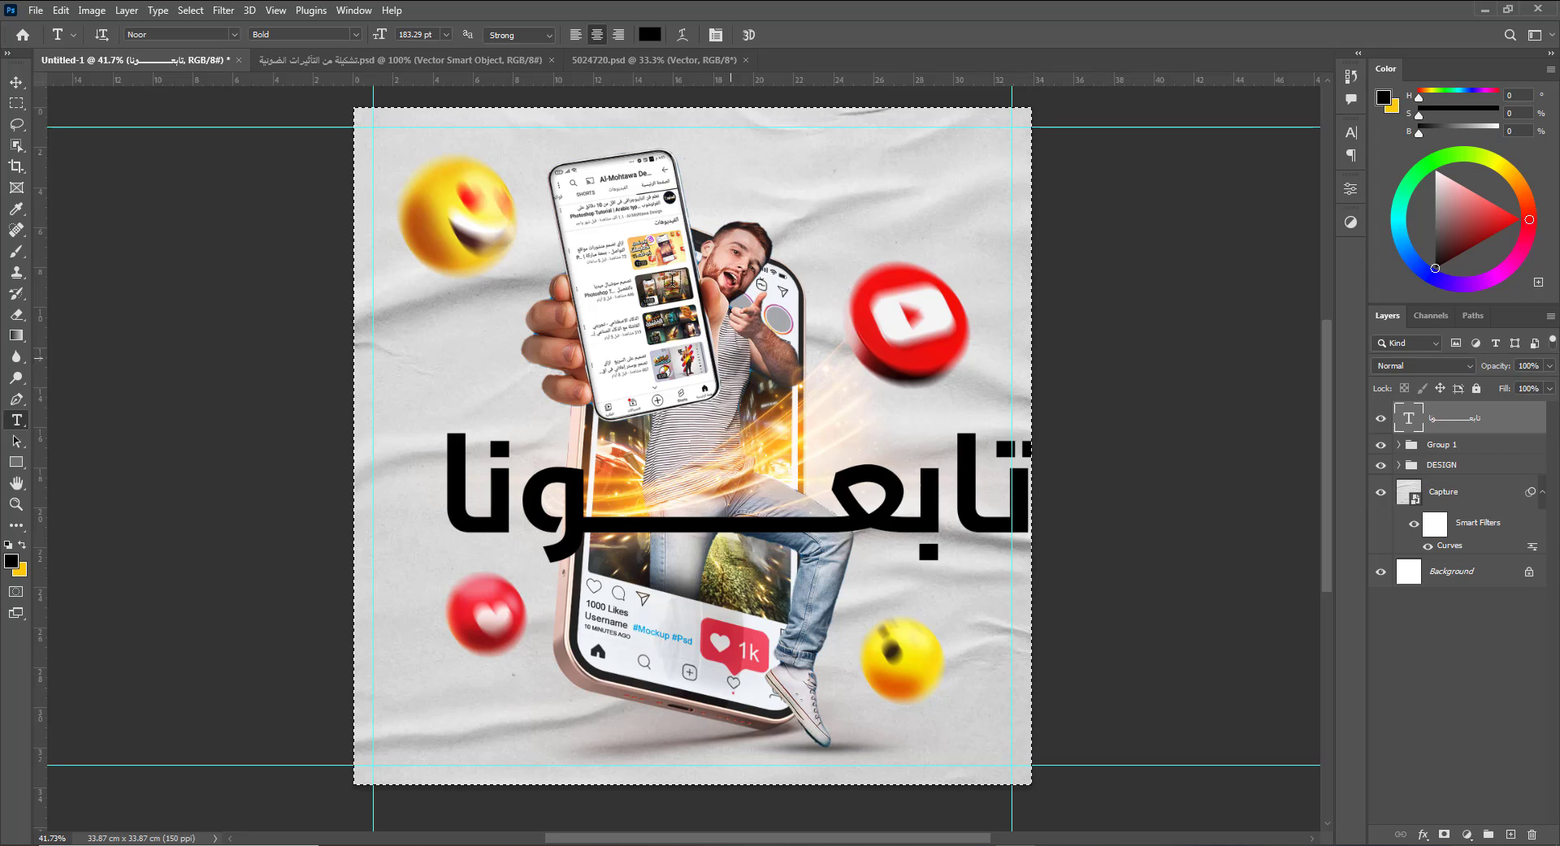
pyautogui.press('v')
pyautogui.click(370, 35)
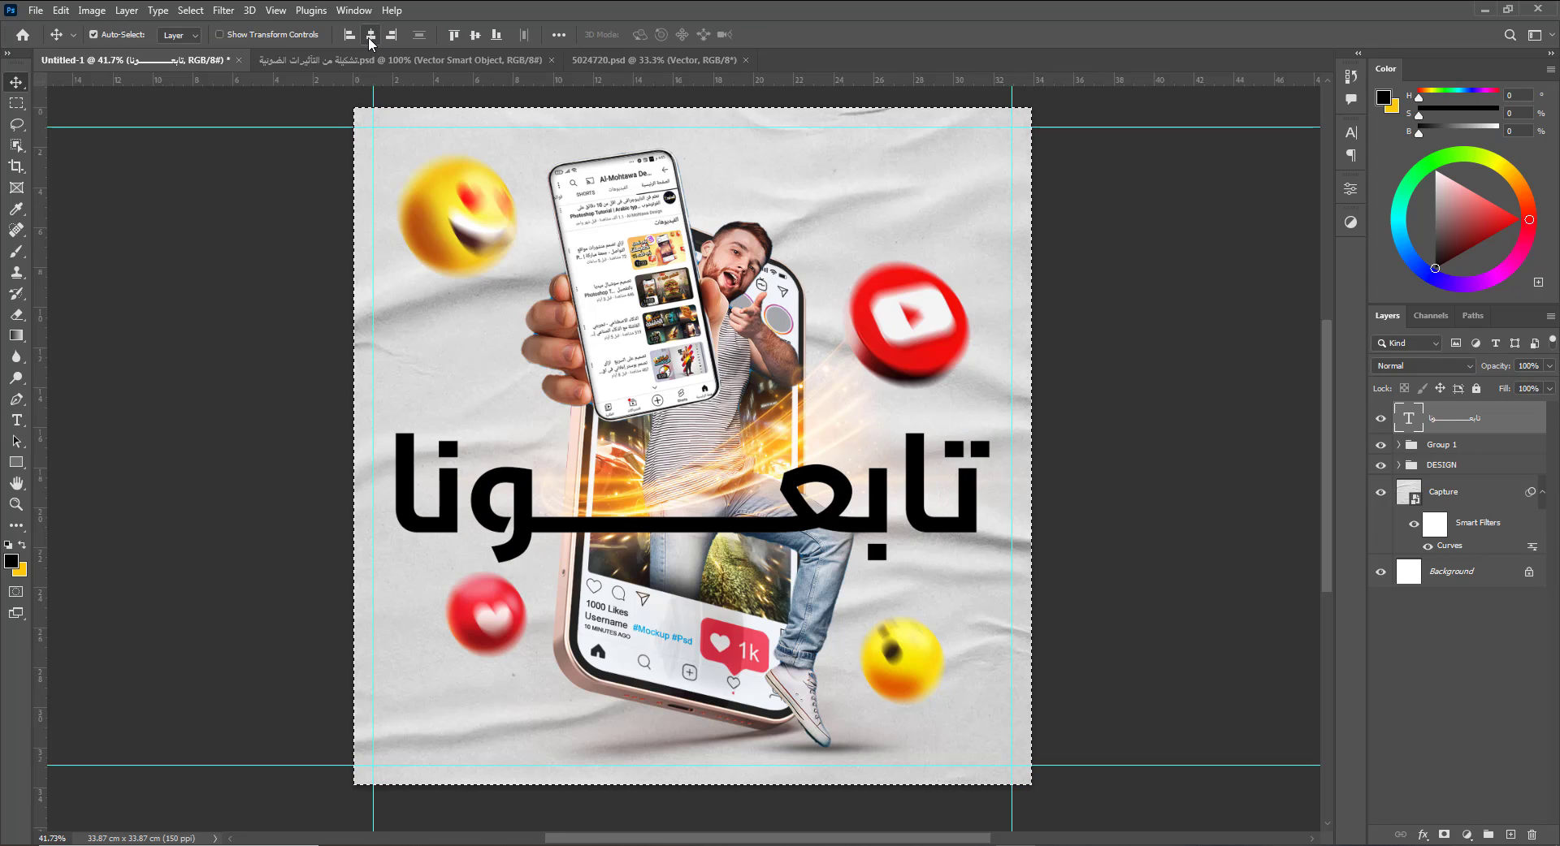
pyautogui.hotkey('ctrl', 'd')
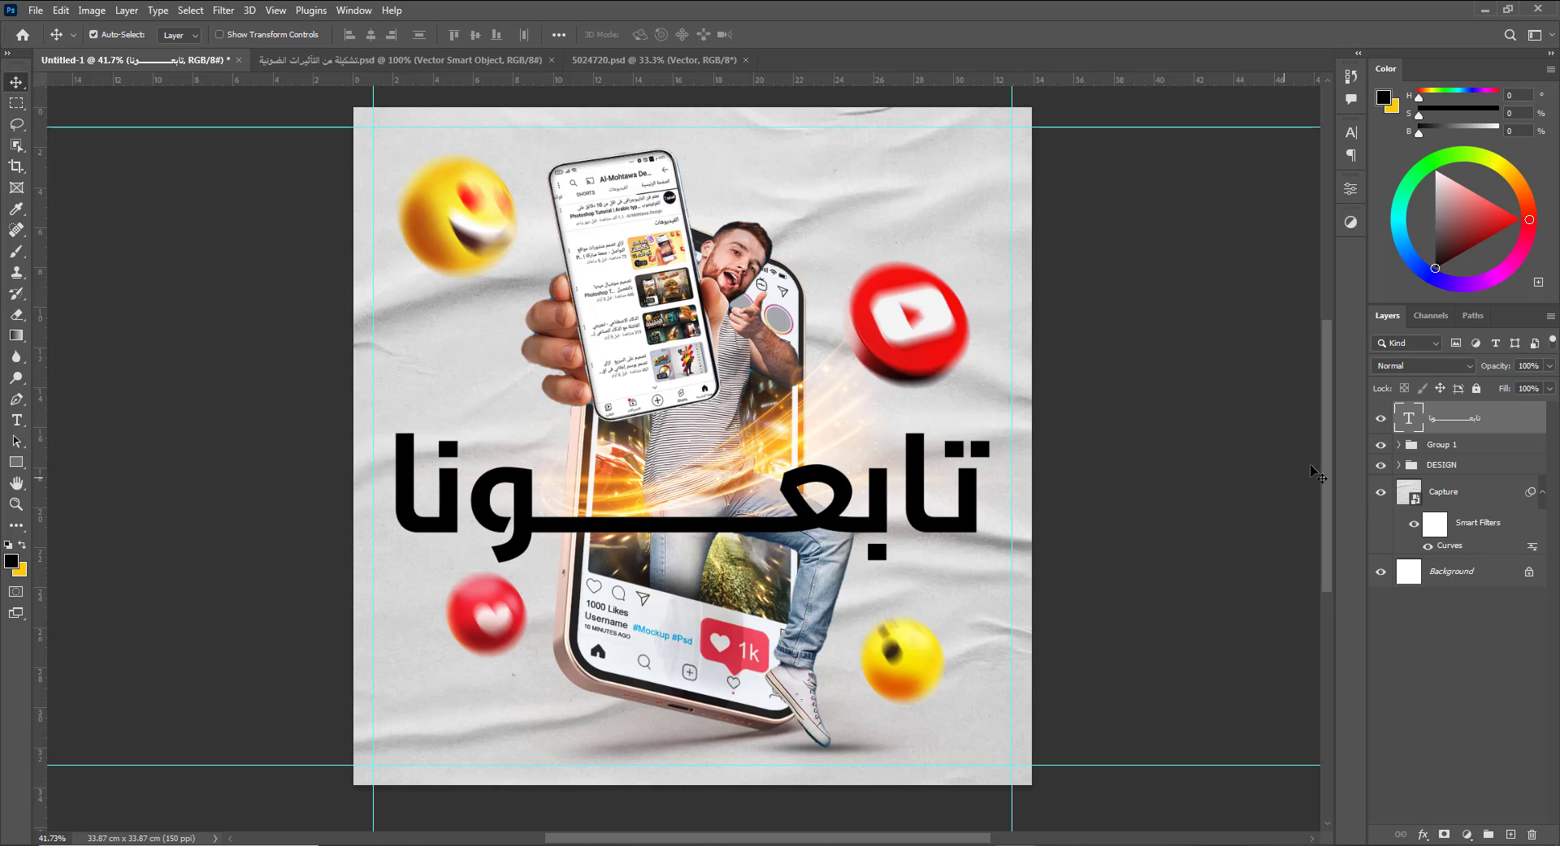
# Set the headline's font size to 170 pt and extend its kashida stretch a little more.
pyautogui.click(16, 420)
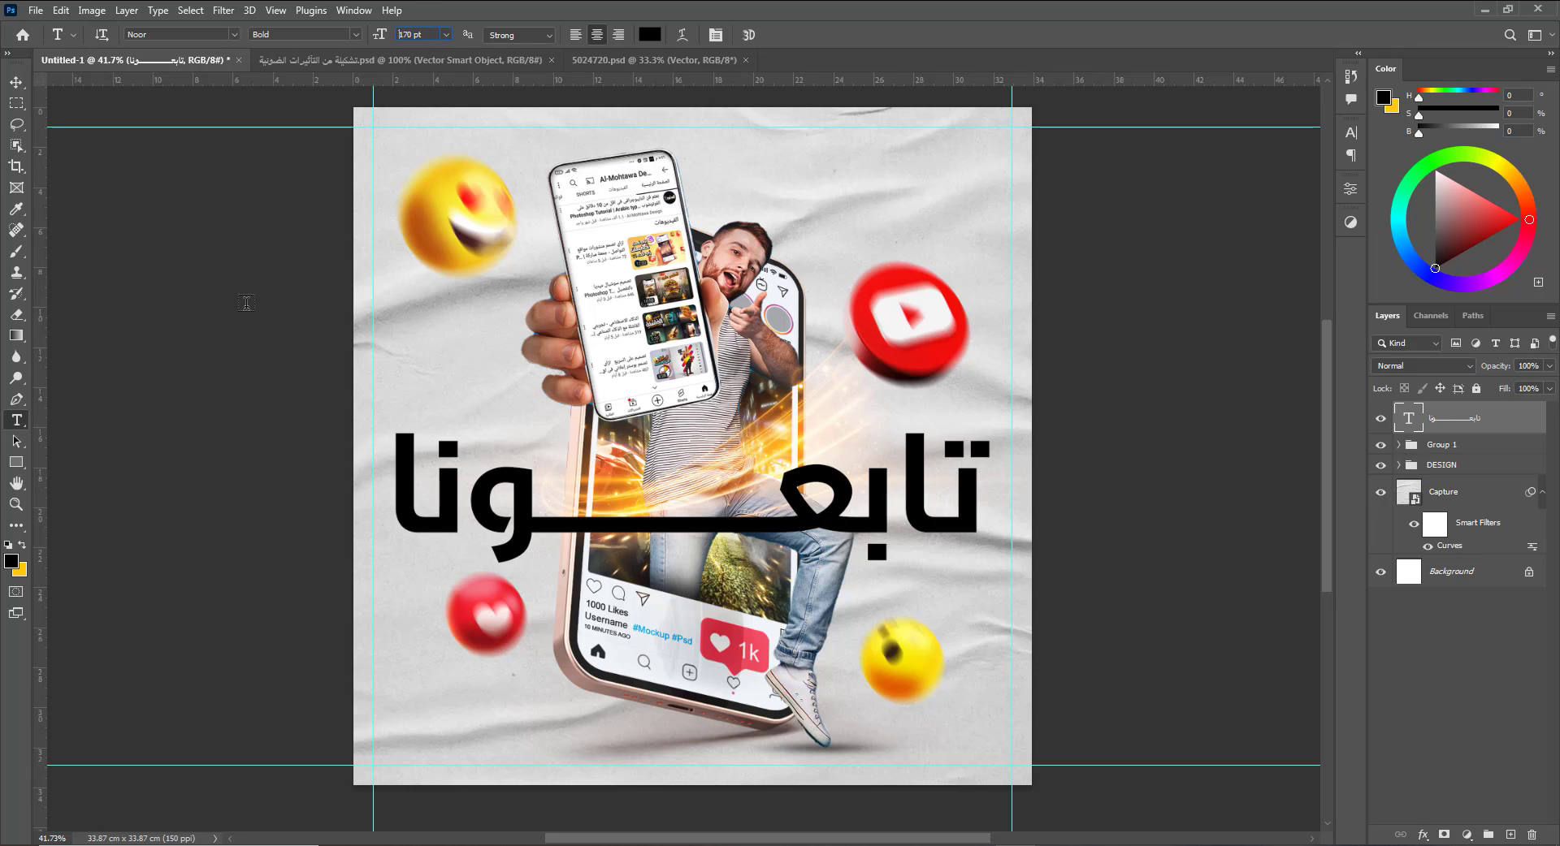
pyautogui.press('Return')
pyautogui.click(700, 527)
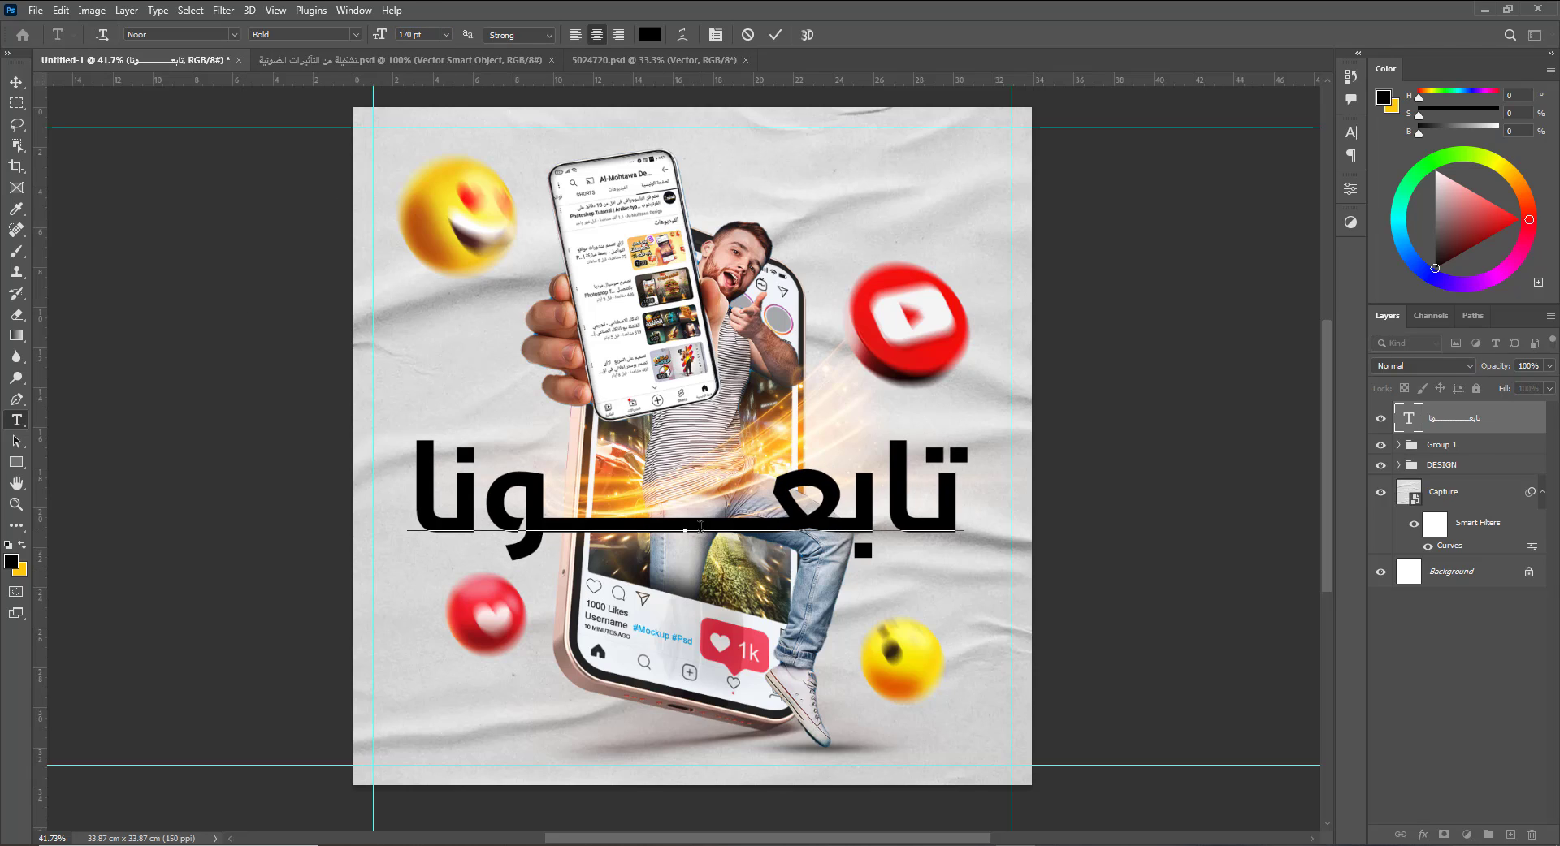
pyautogui.write('ــــ')
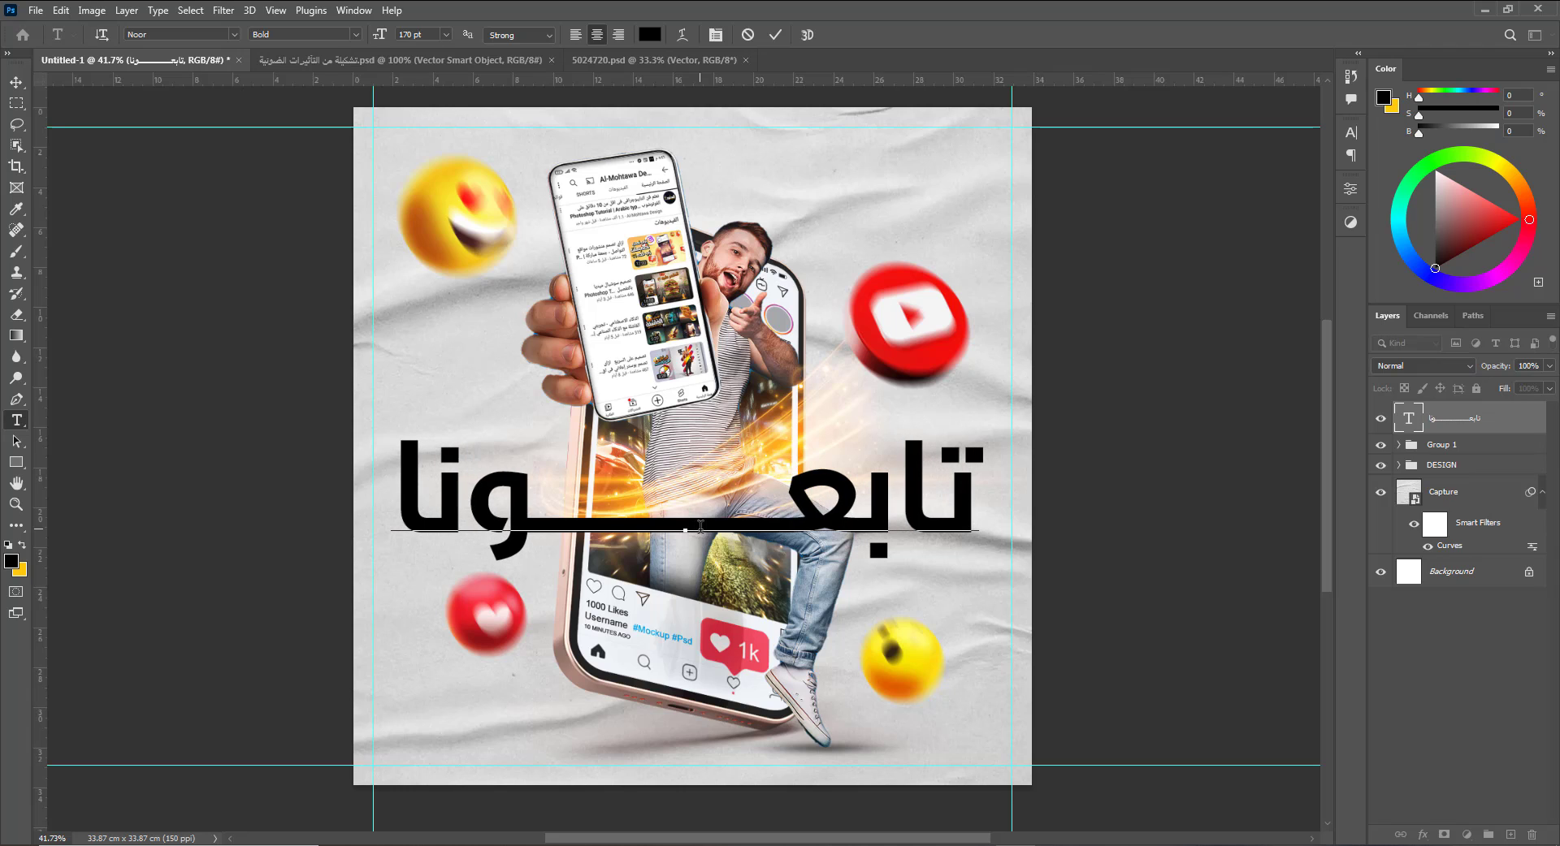
pyautogui.hotkey('ctrl', 'Return')
pyautogui.press('v')
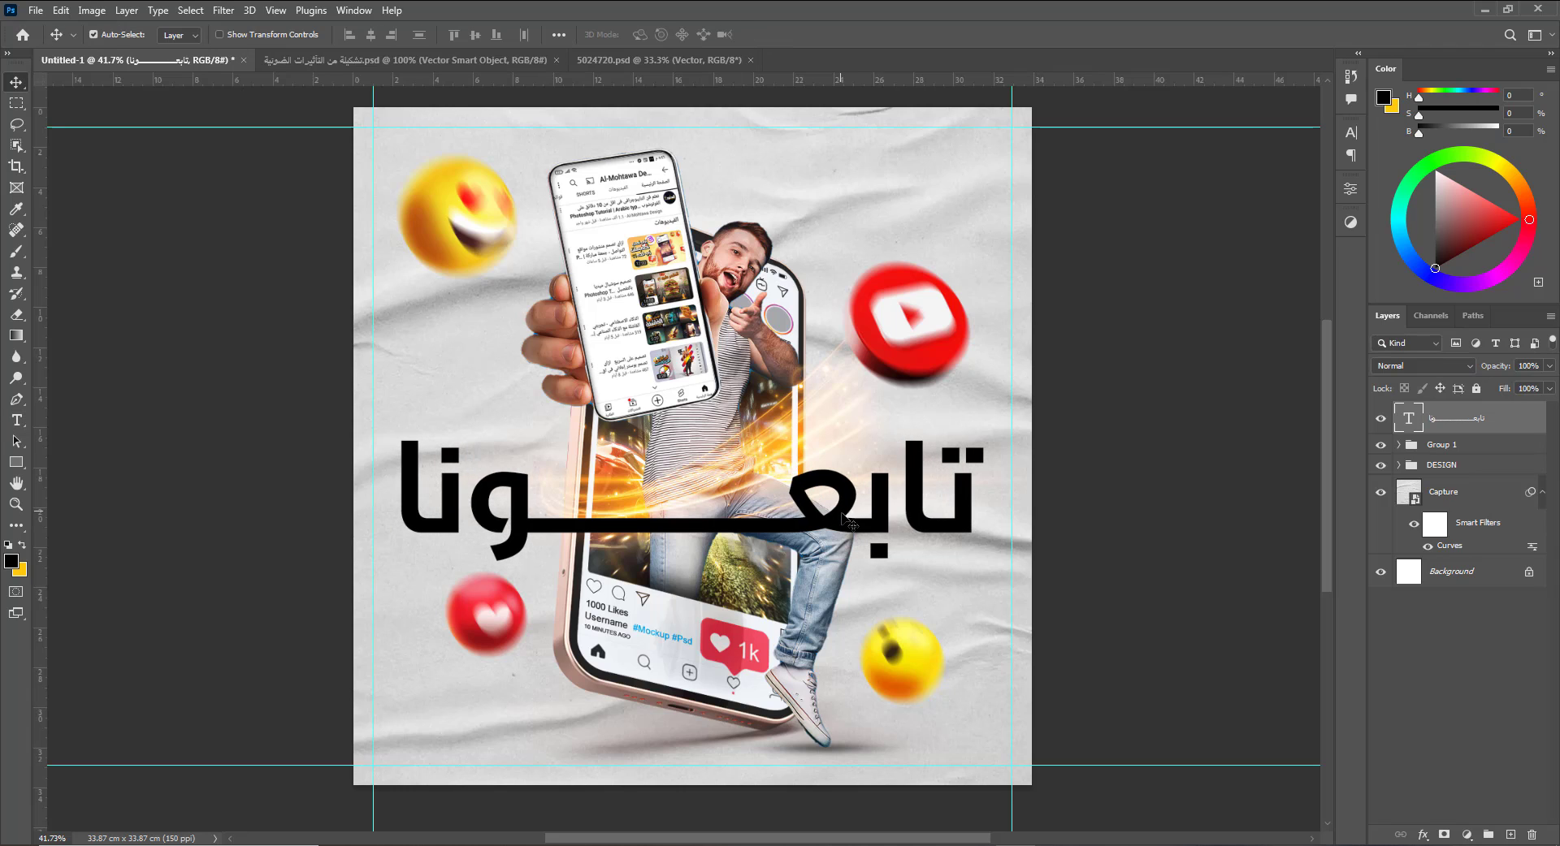
# Move the headline slightly up and to the right, and nudge the Group 1 and DESIGN groups together to the left.
pyautogui.moveTo(846, 513); pyautogui.dragTo(864, 481)
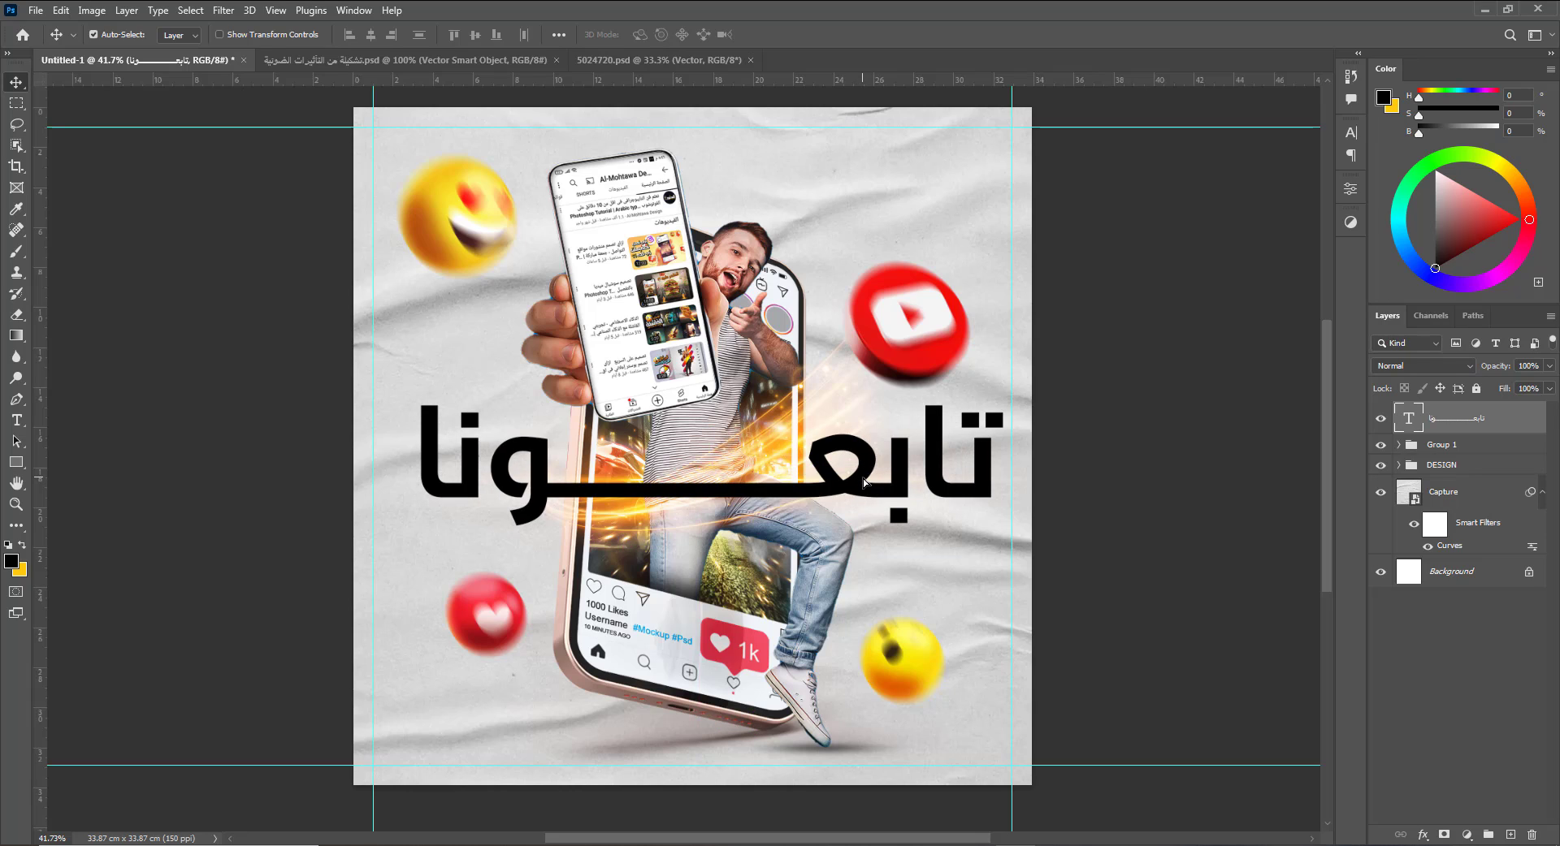
pyautogui.click(1441, 470)
pyautogui.keyDown('shift'); pyautogui.click(1446, 448); pyautogui.keyUp('shift')
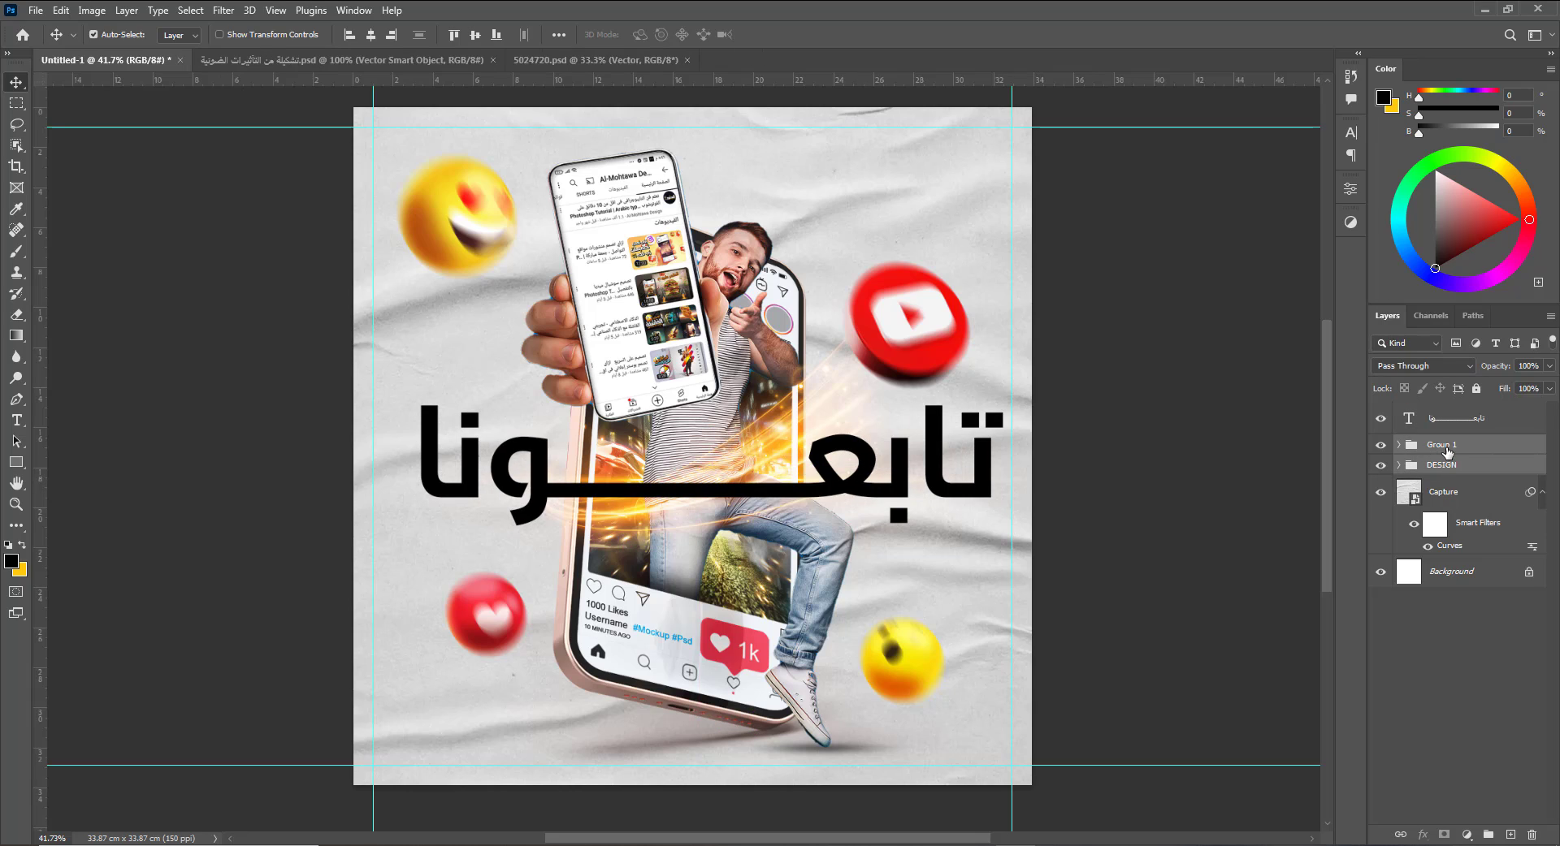
pyautogui.hotkey('shift', 'Left')
pyautogui.hotkey('shift', 'Left')
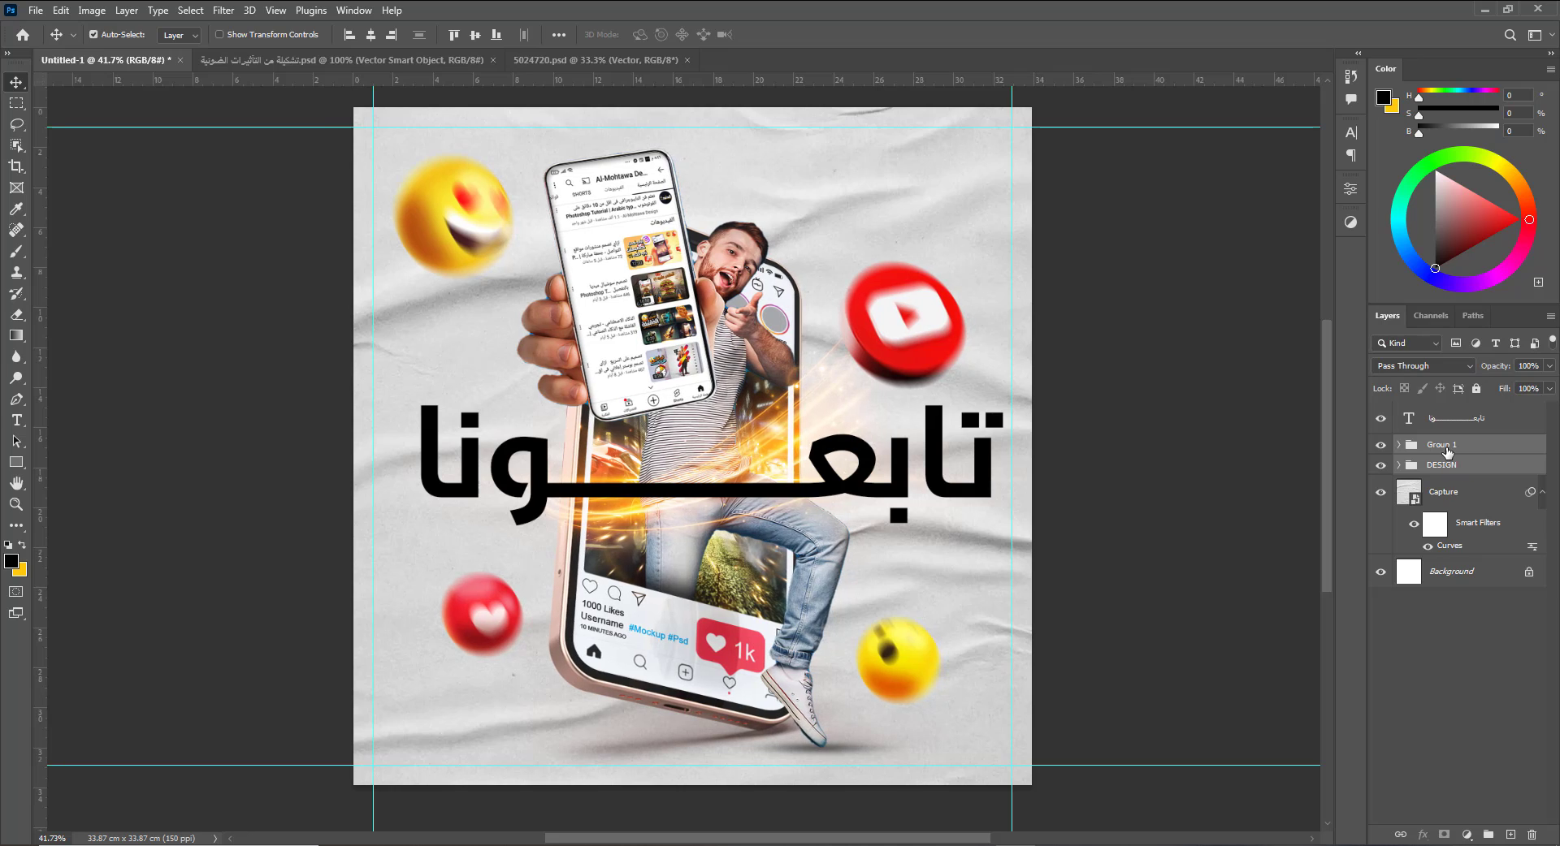
pyautogui.hotkey('shift', 'Left')
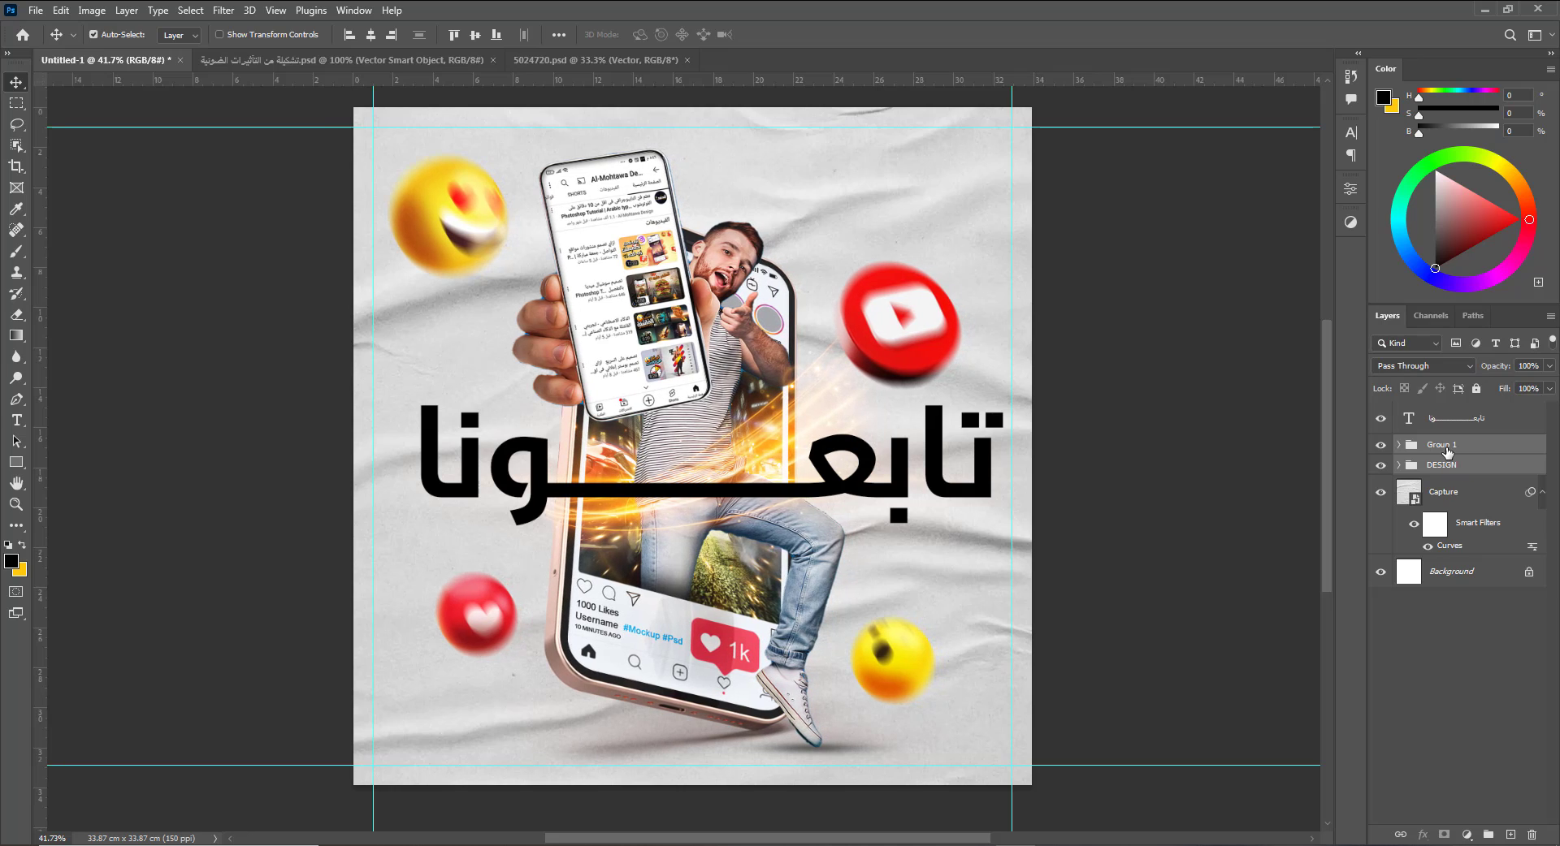
pyautogui.press('Right')
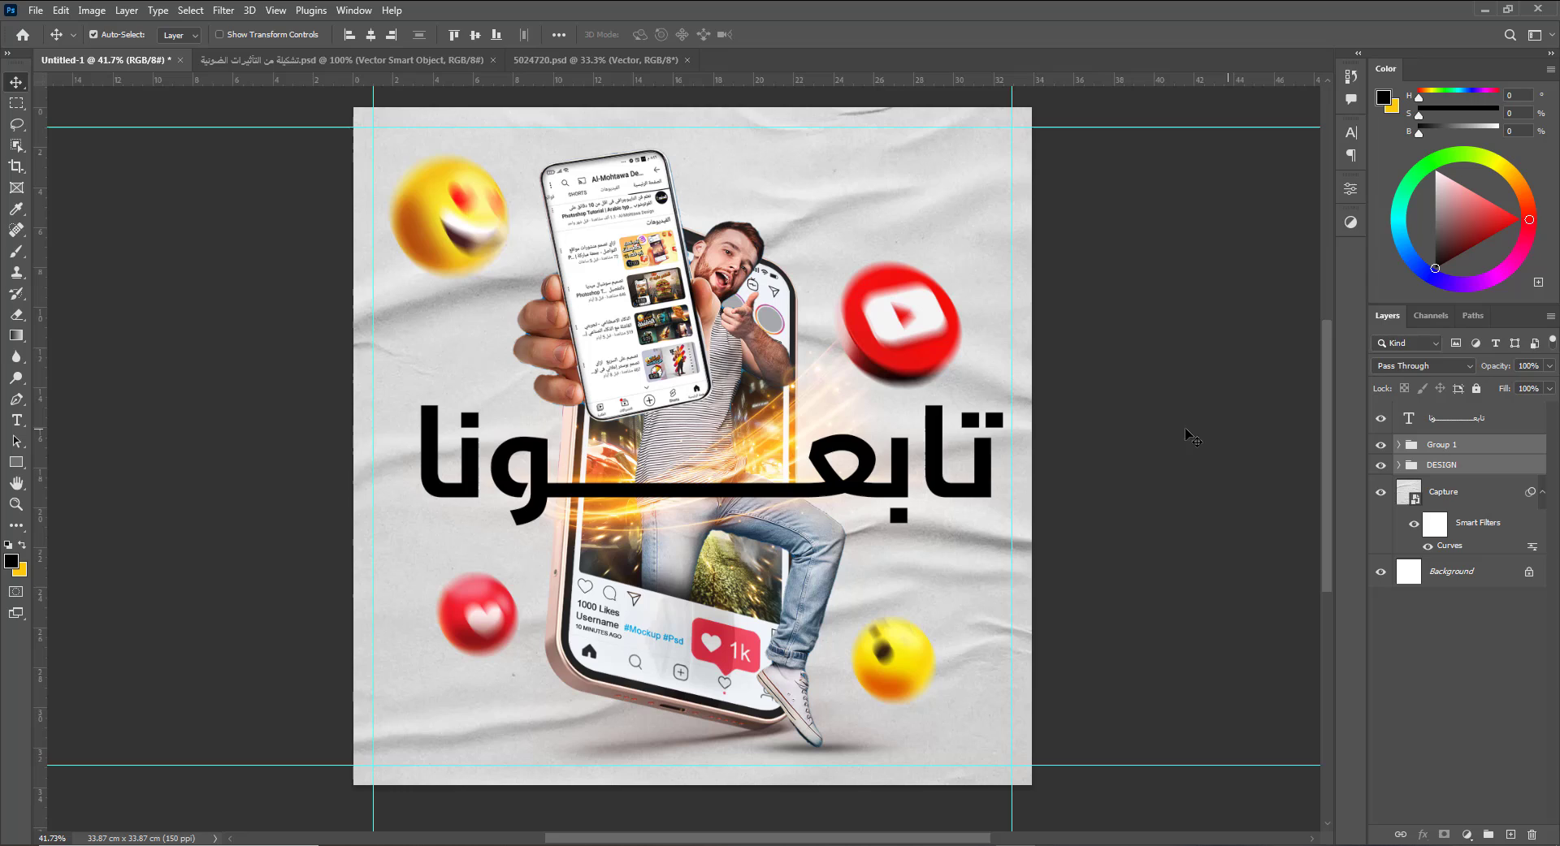
# Widen the repositioned headline slightly by inserting more kashida into its middle.
pyautogui.click(936, 479)
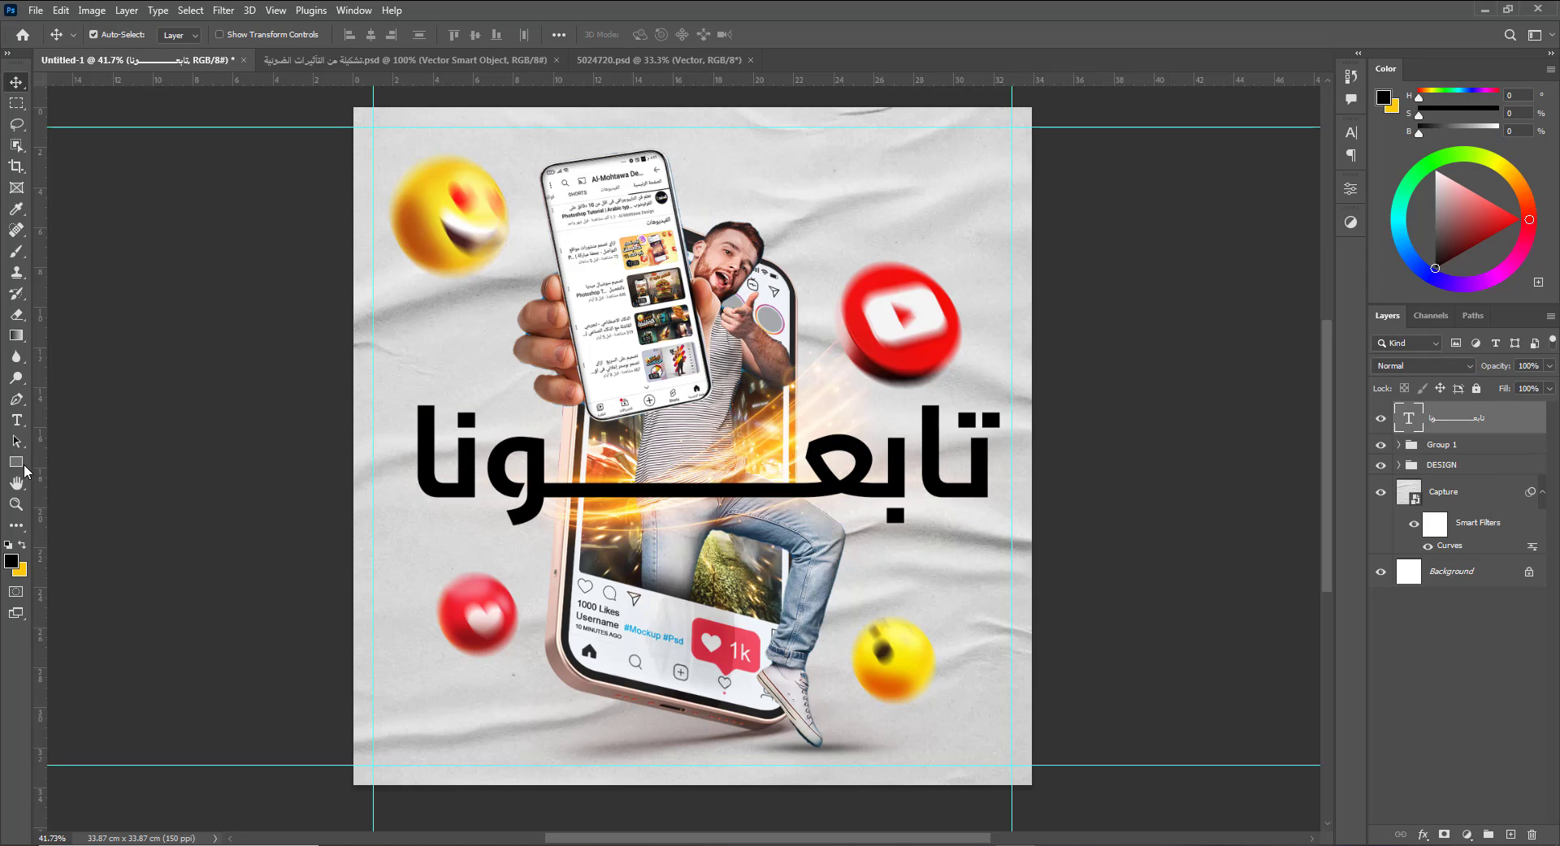
pyautogui.click(17, 420)
pyautogui.click(646, 489)
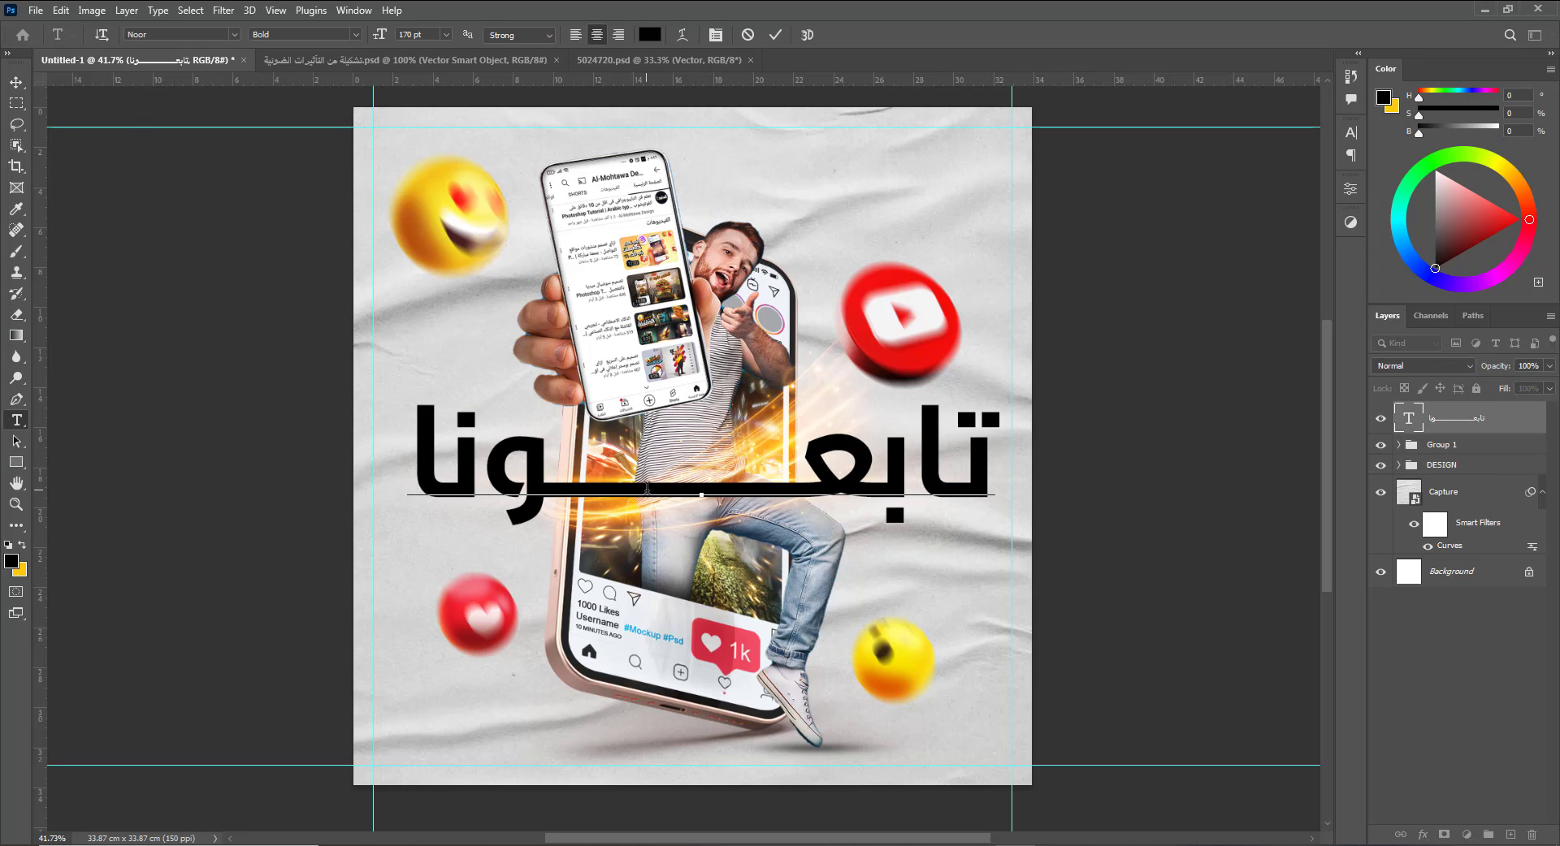
pyautogui.hotkey('ctrl', 'Return')
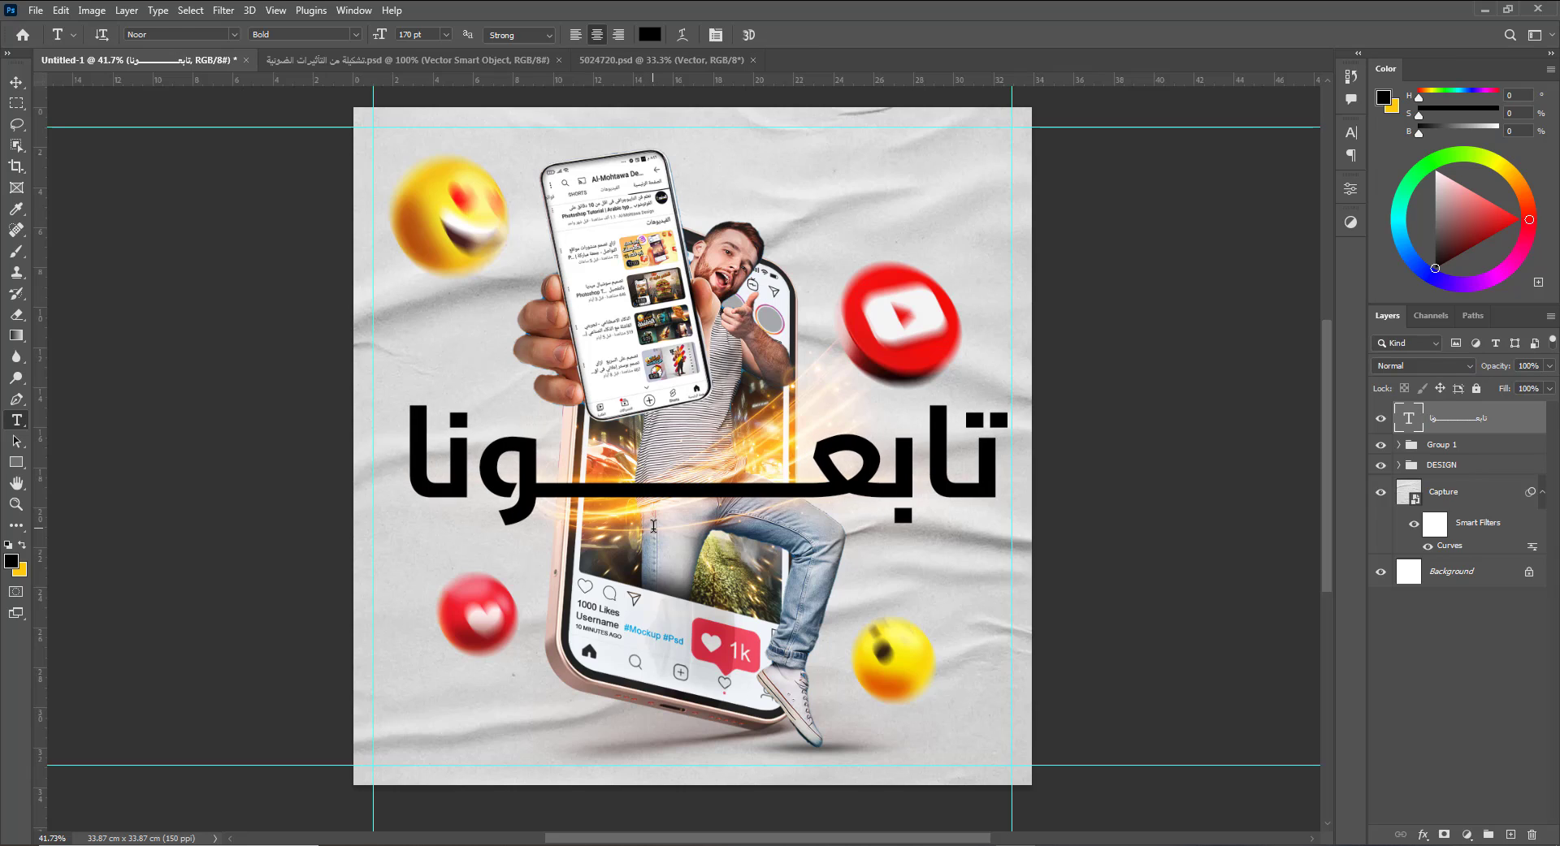
pyautogui.press('v')
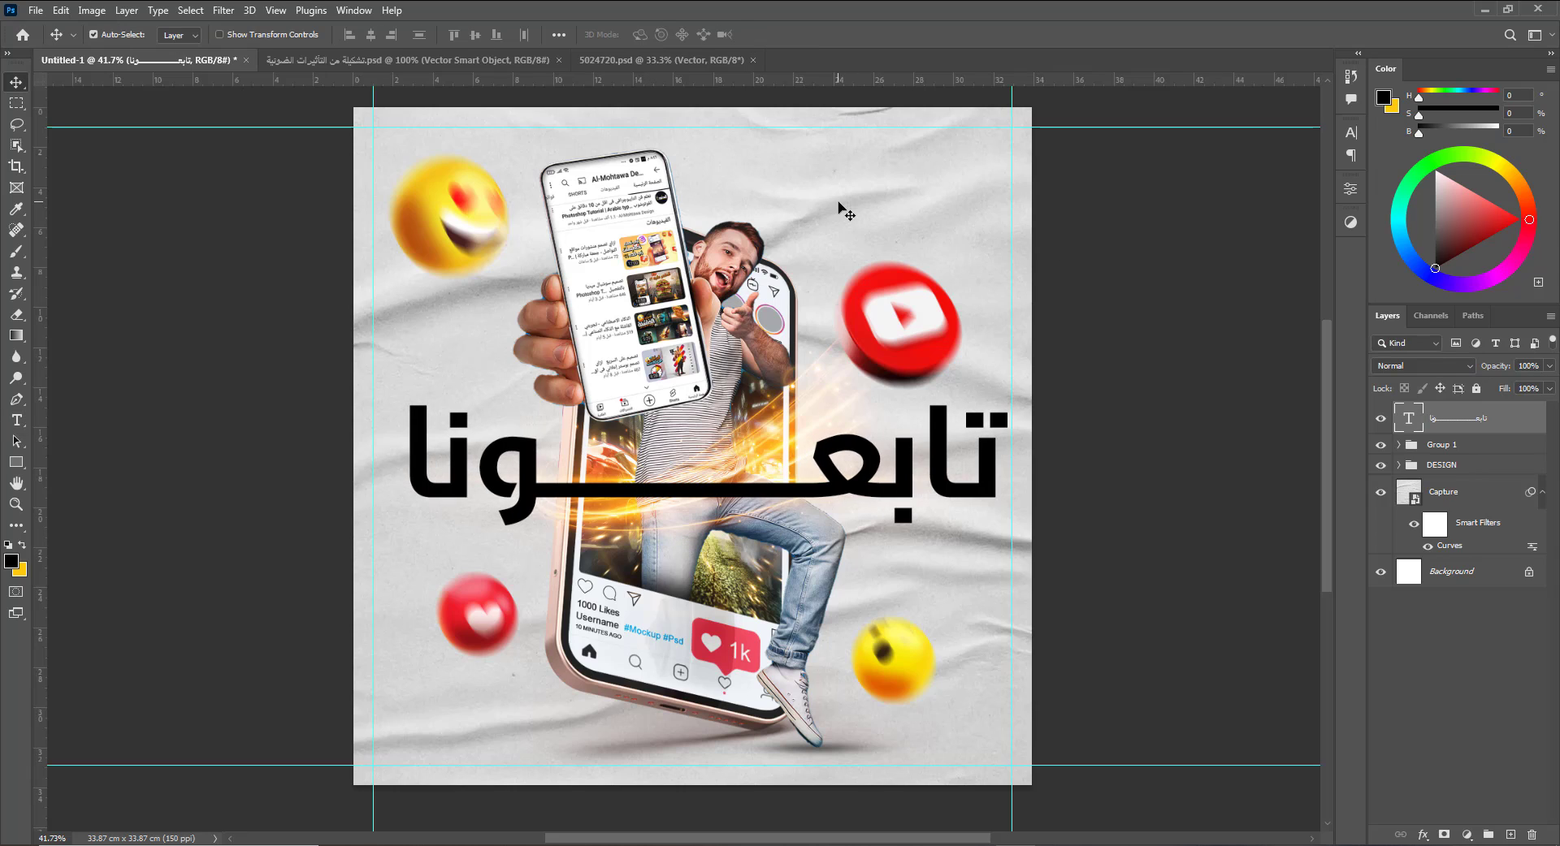
# Recolour the headline deep red #c32337, sampling the red of the 1k badge and darkening it slightly.
pyautogui.click(16, 422)
pyautogui.click(659, 36)
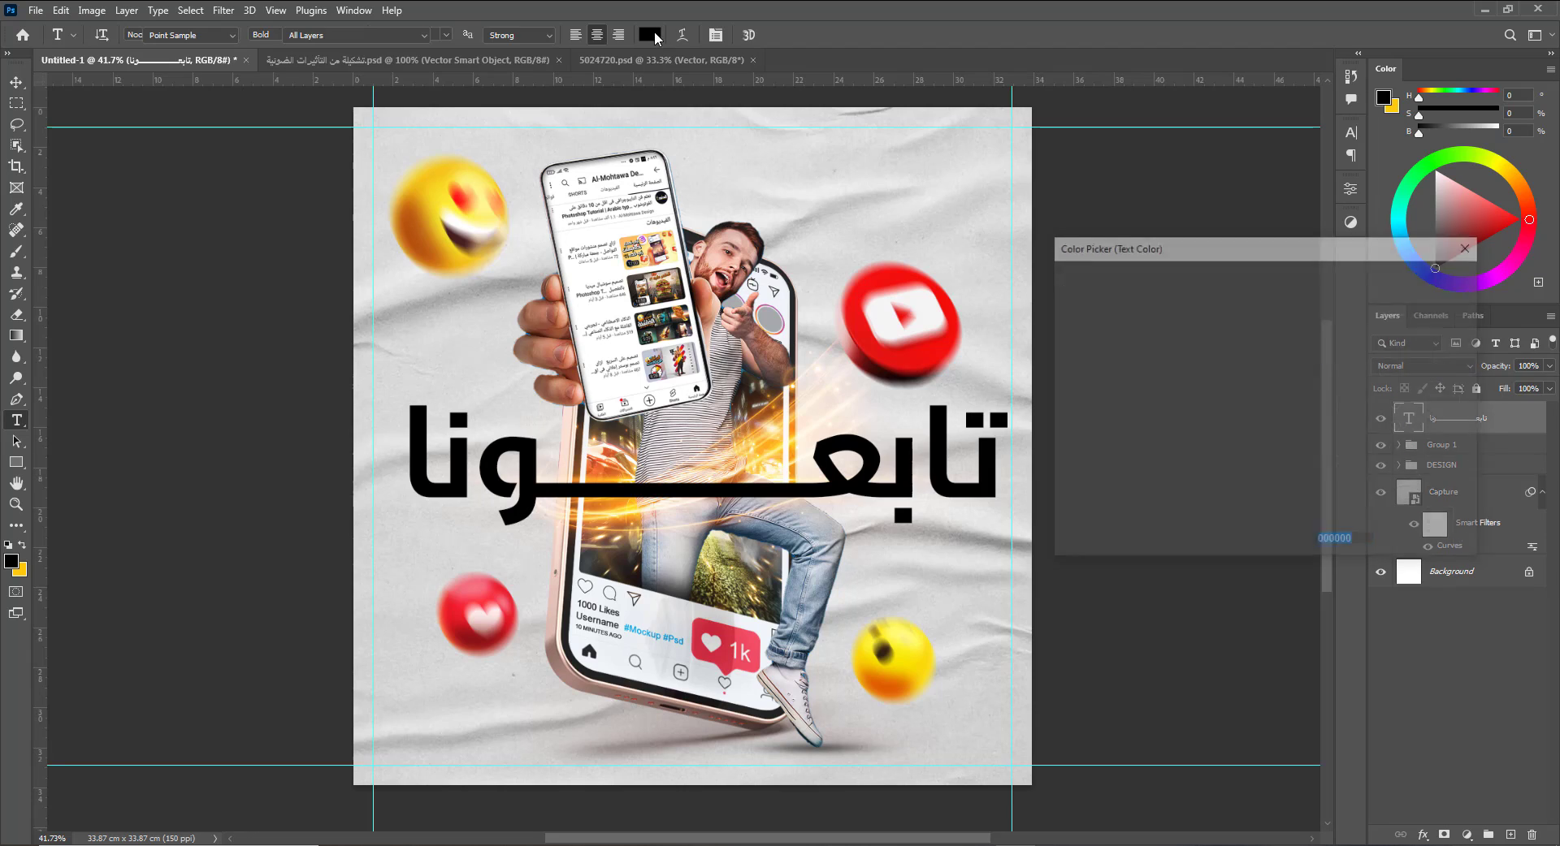
pyautogui.click(701, 626)
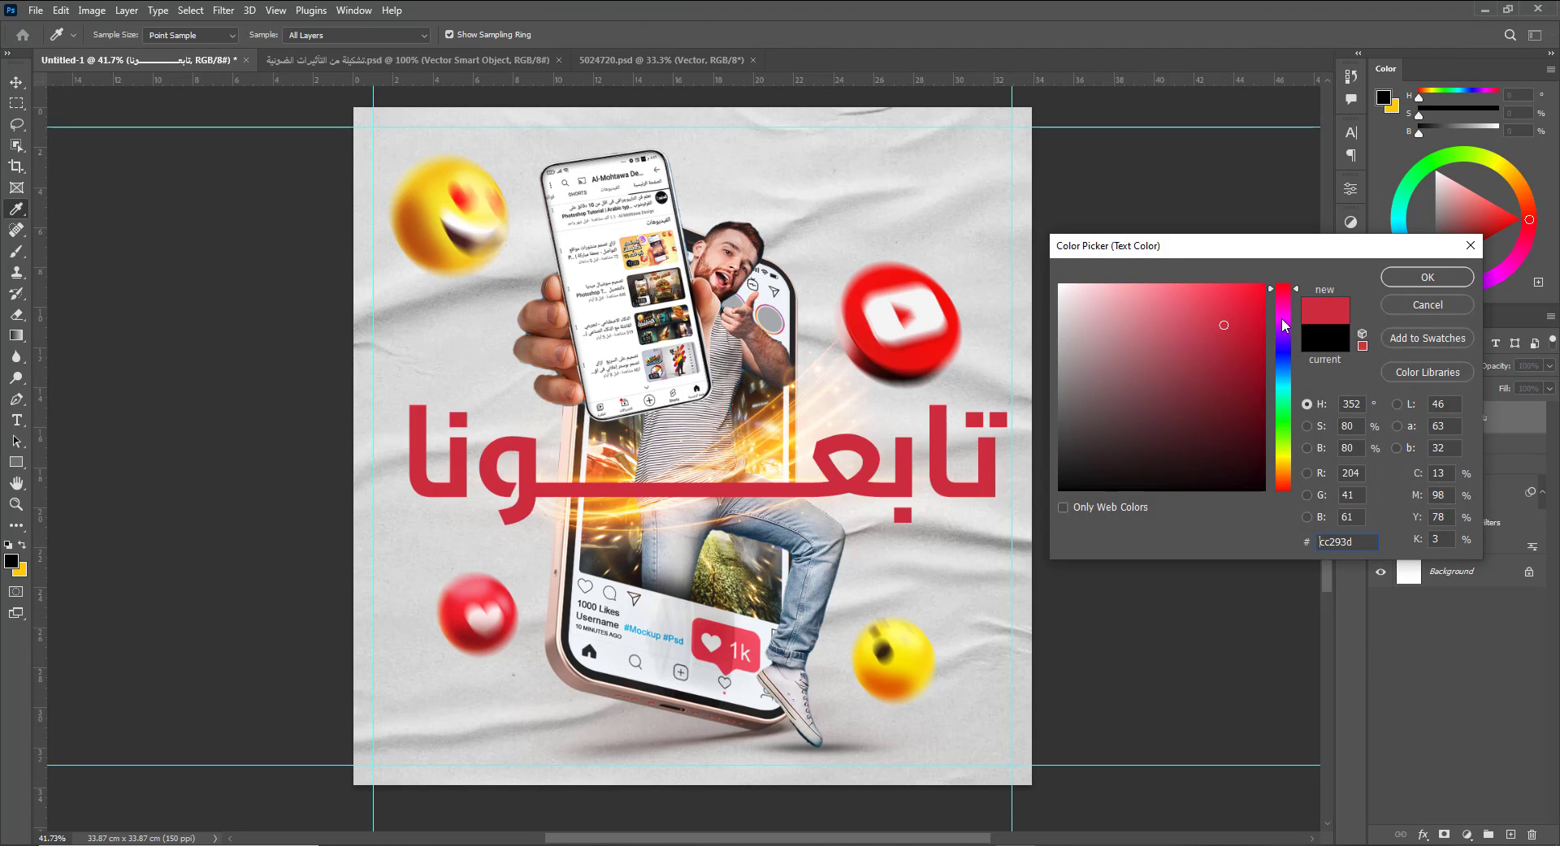
pyautogui.click(1227, 332)
pyautogui.click(1427, 277)
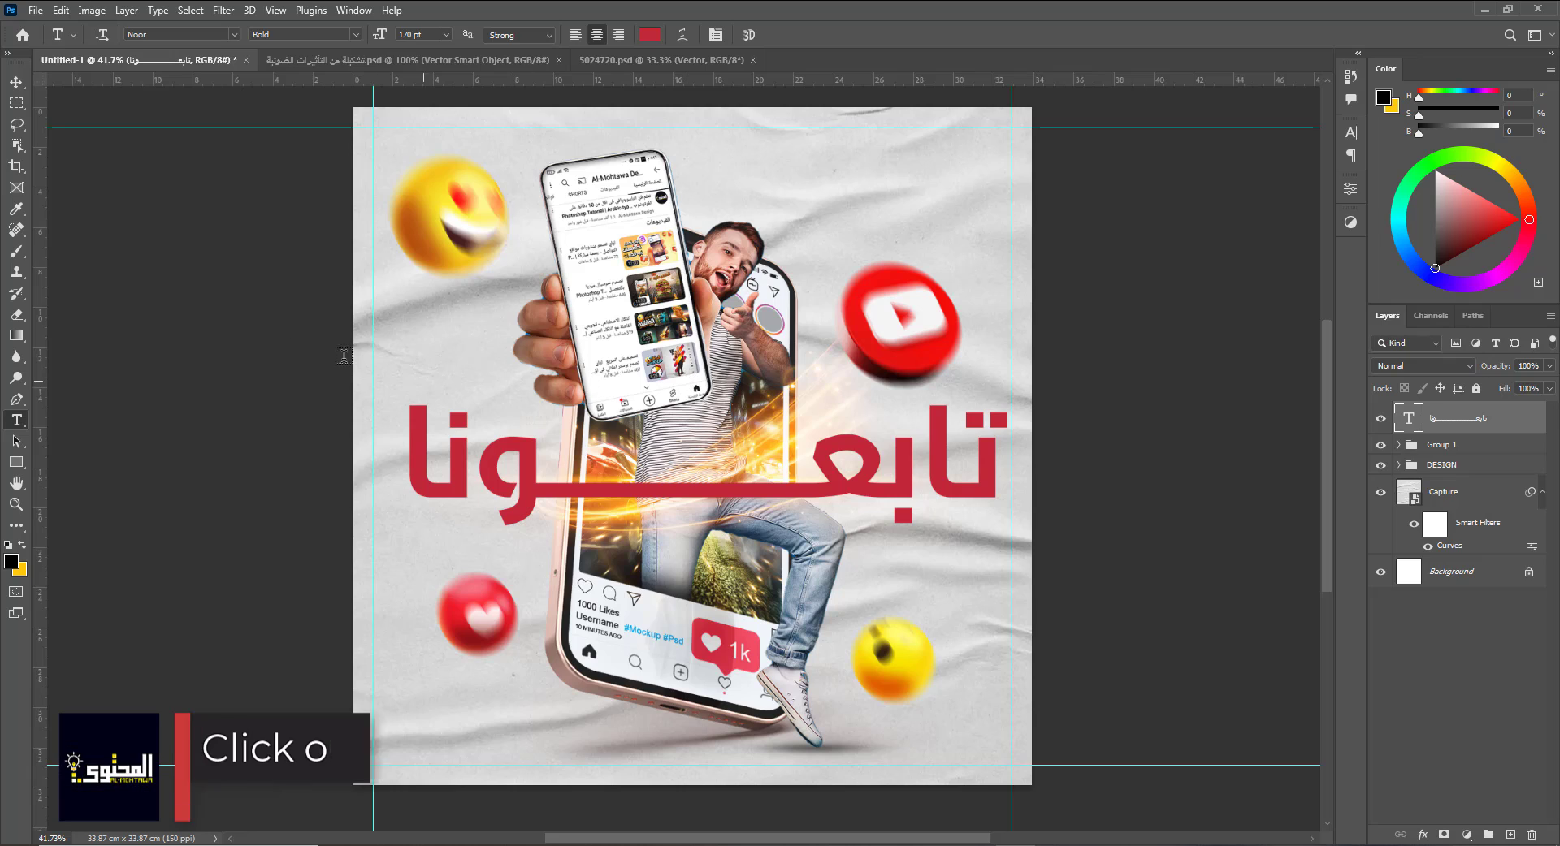
# Transform the headline with a vertical skew of -5 degrees so it slopes upward to the right.
pyautogui.click(17, 85)
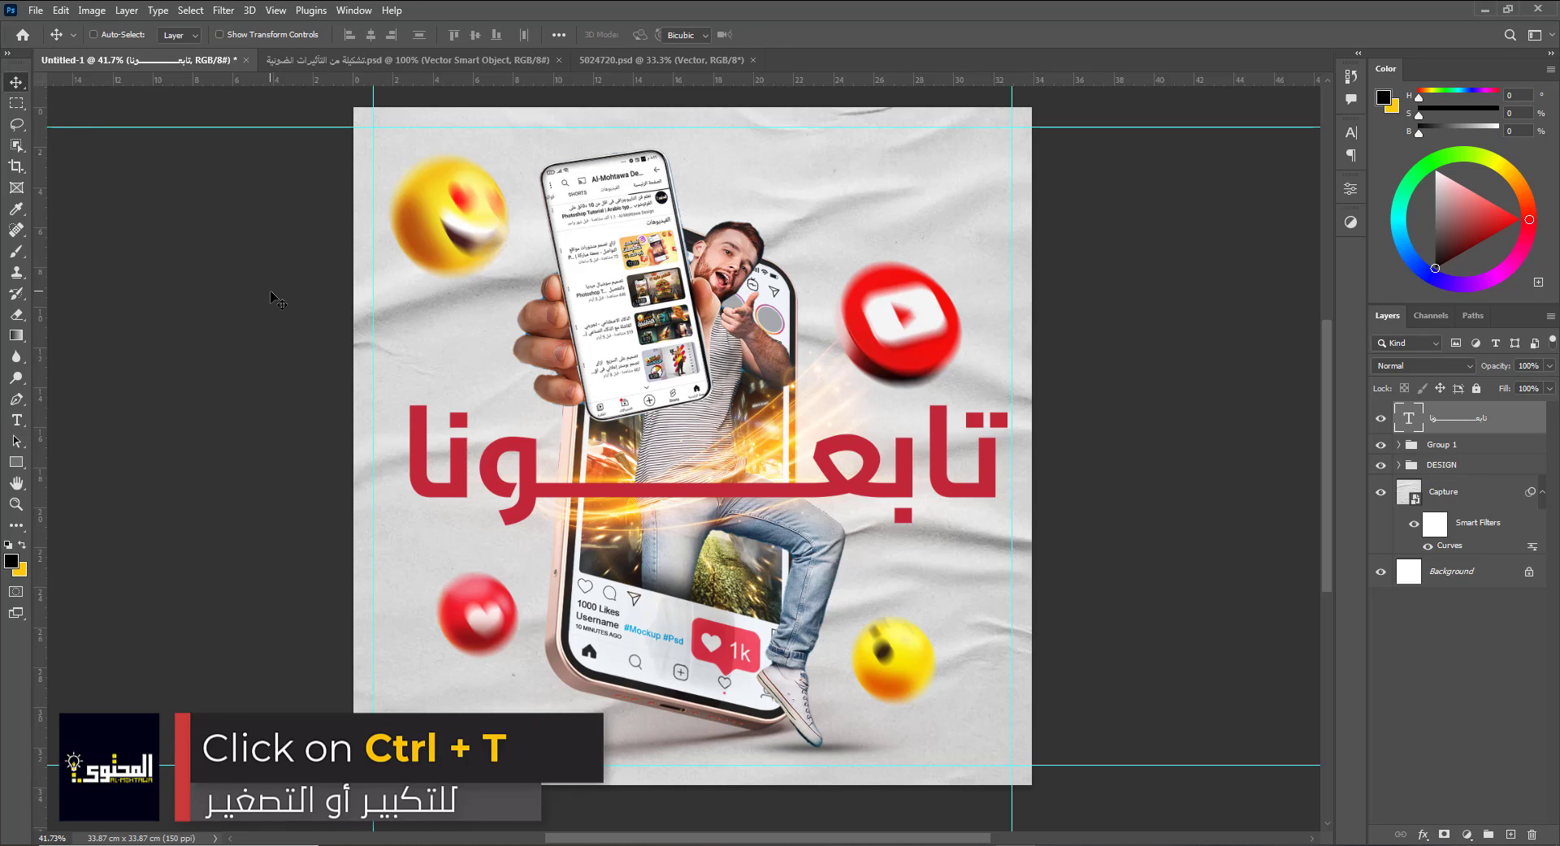
pyautogui.hotkey('ctrl', 't')
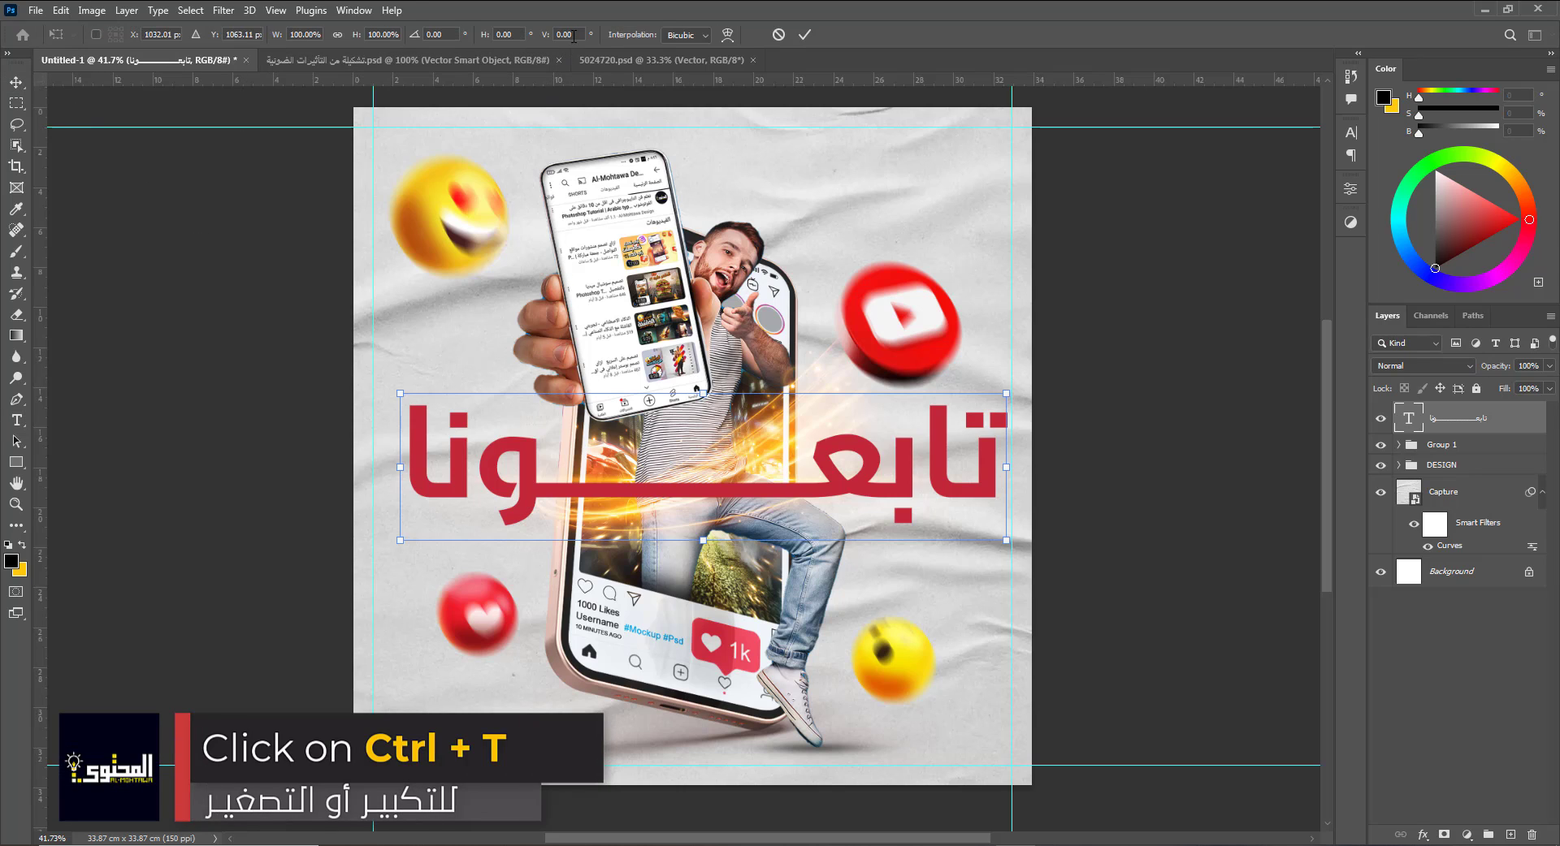
pyautogui.click(567, 34)
pyautogui.write('-5')
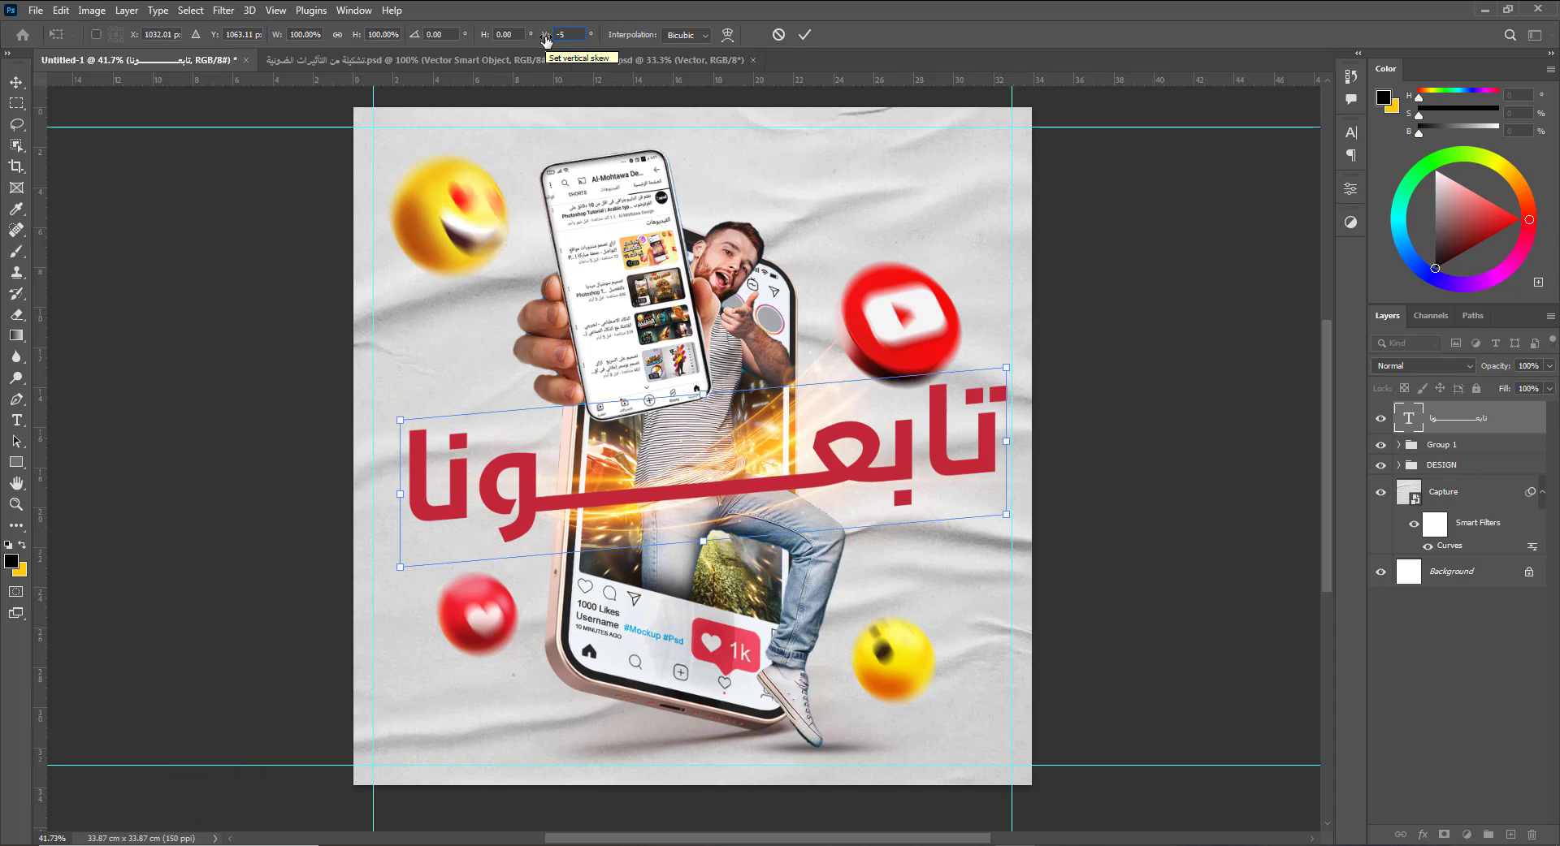
pyautogui.press('Return')
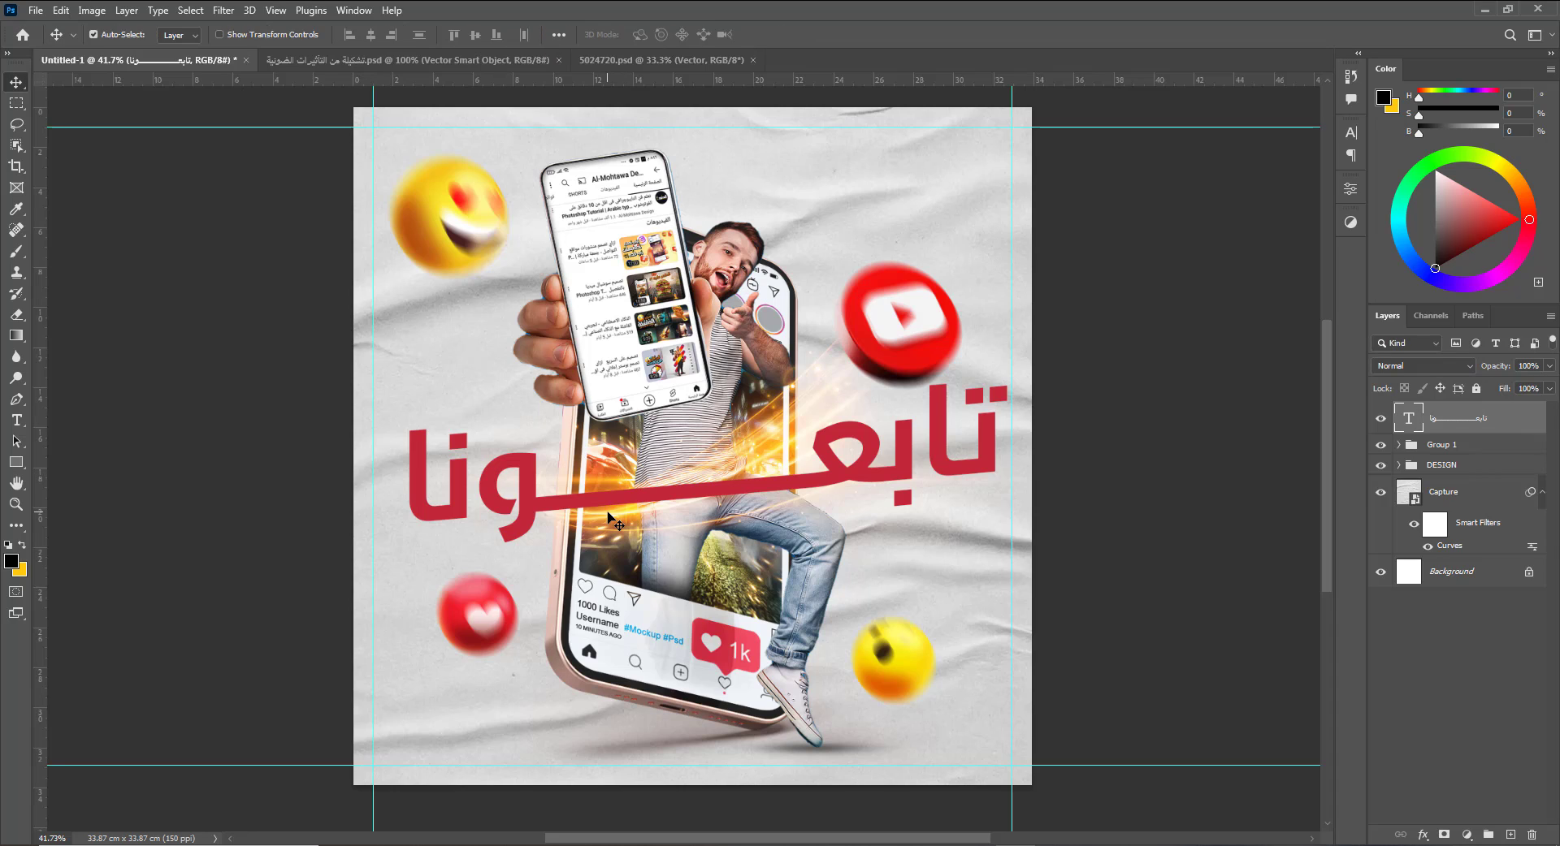
# Nudge the skewed headline slightly left and further down over the phone.
pyautogui.press('Left')
pyautogui.press('Left')
pyautogui.press('Down')
pyautogui.press('Down')
pyautogui.press('Down')
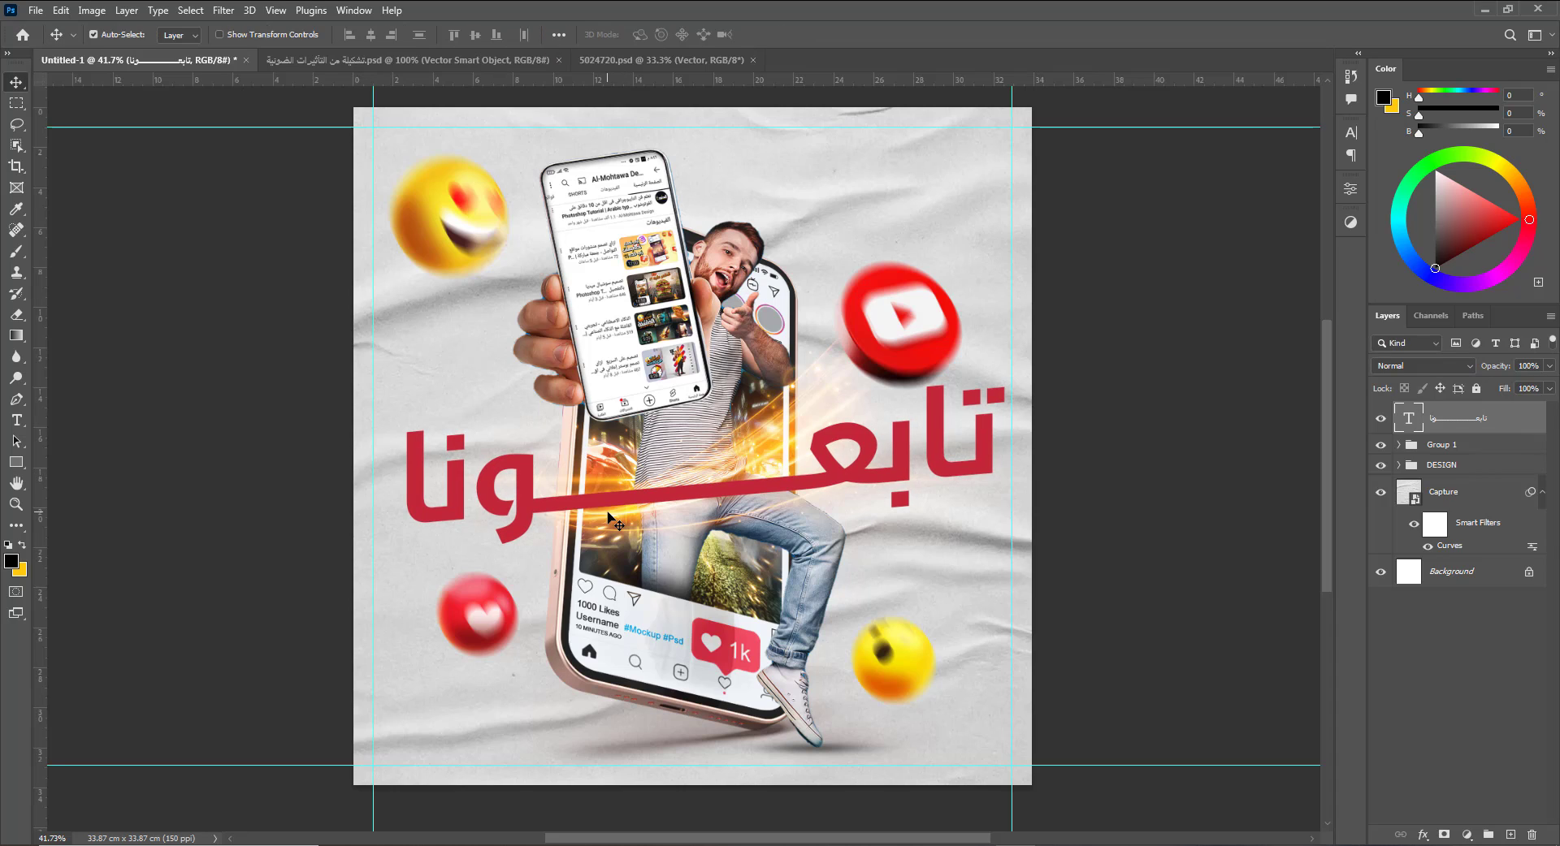
pyautogui.press('Down')
pyautogui.press('Down')
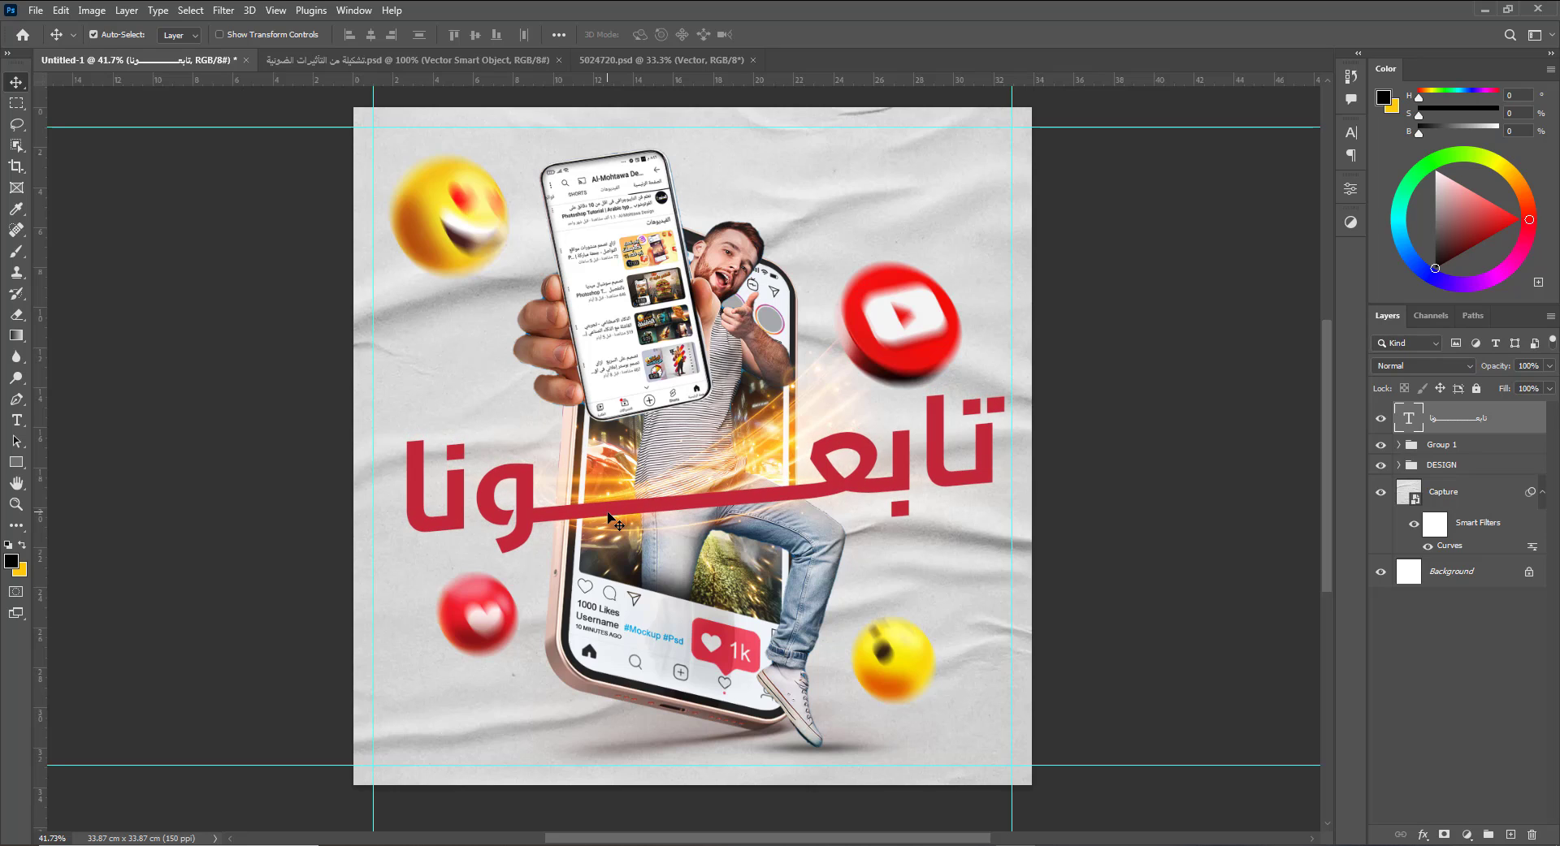
pyautogui.press('Down')
pyautogui.press('Down')
pyautogui.press('Down')
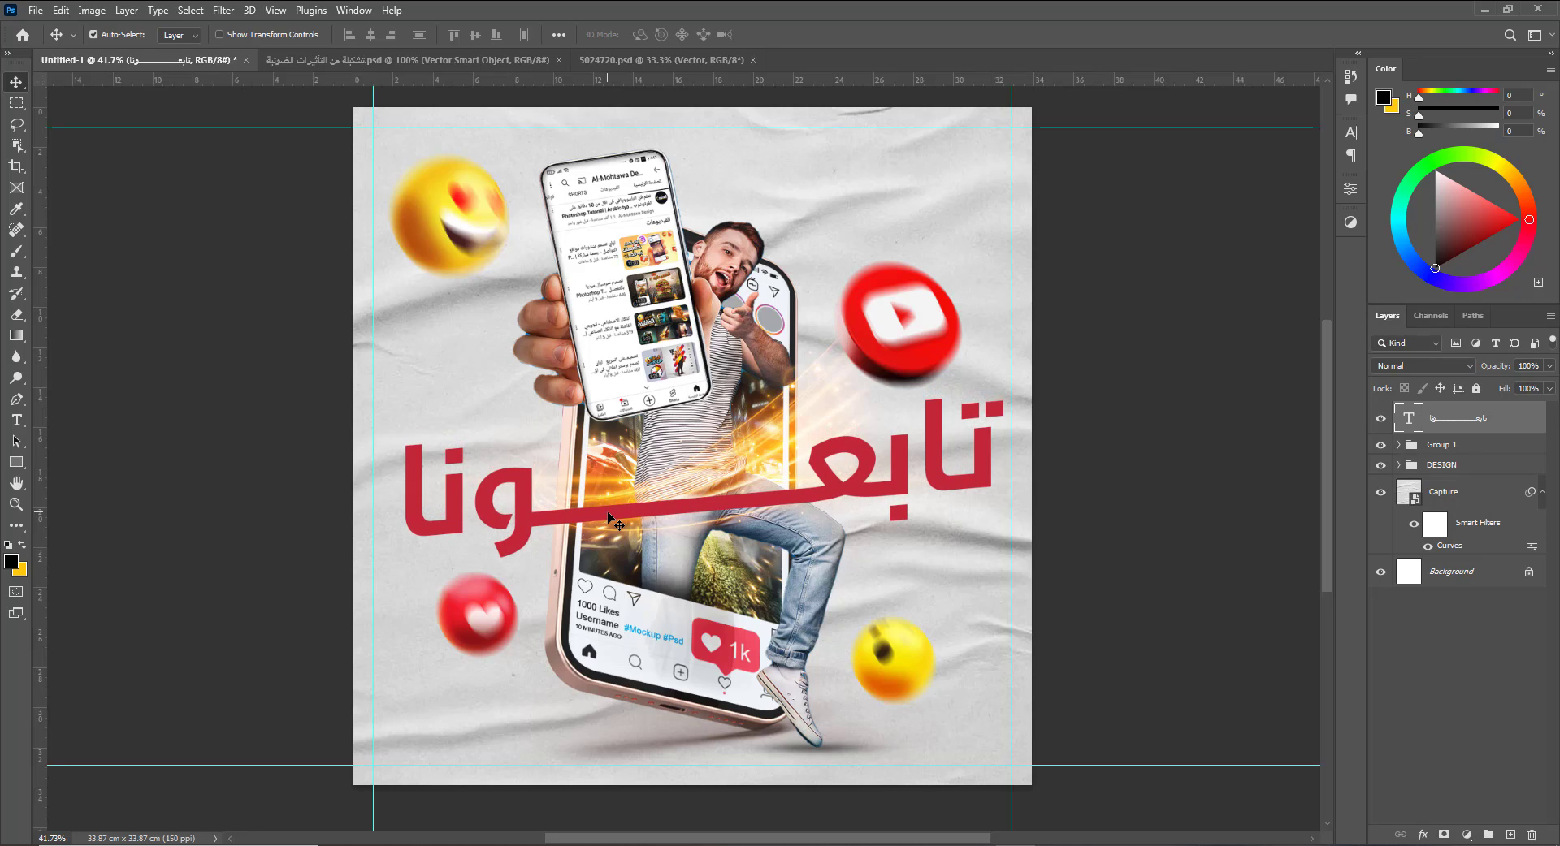
# Place the headline layer beneath the DESIGN group and duplicate it.
pyautogui.moveTo(1473, 426); pyautogui.dragTo(1477, 478)
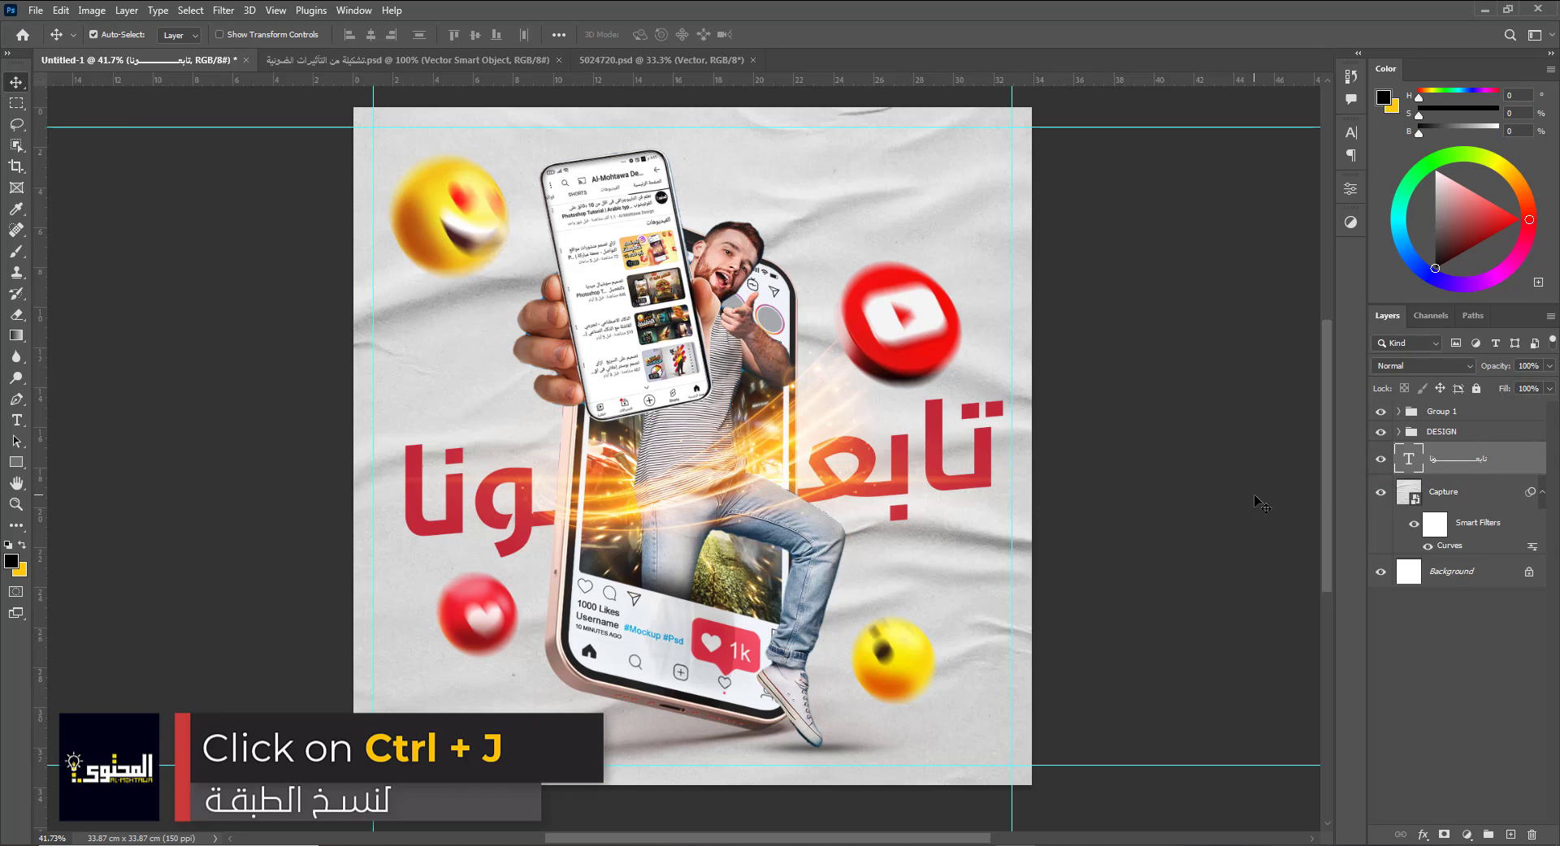
pyautogui.hotkey('ctrl', 'j')
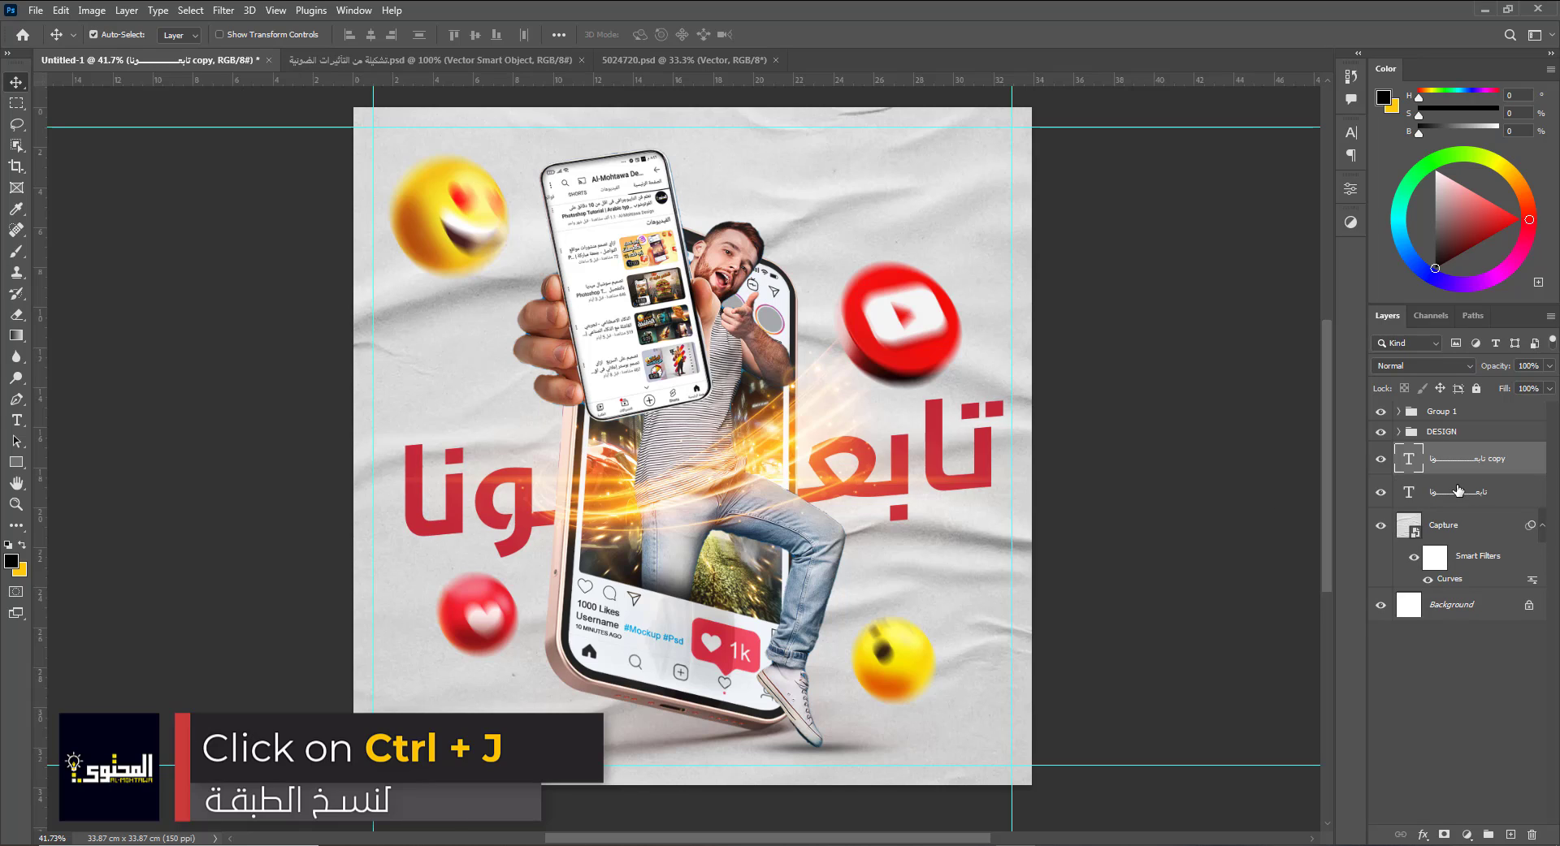
# Set the original headline layer's fill to 0% and add an outside Stroke effect to it.
pyautogui.click(1454, 493)
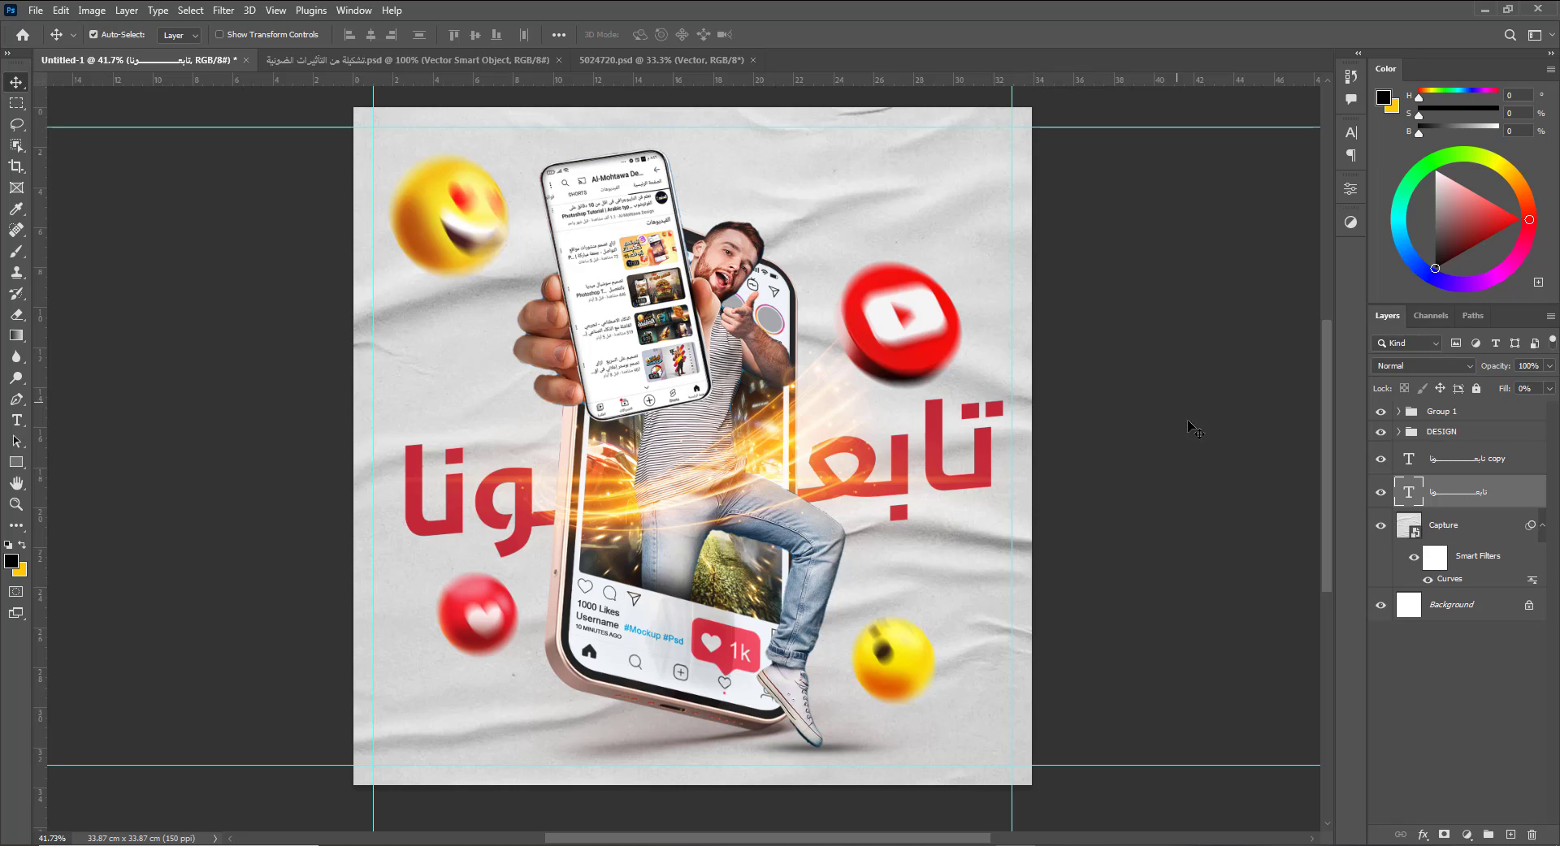
pyautogui.click(1422, 836)
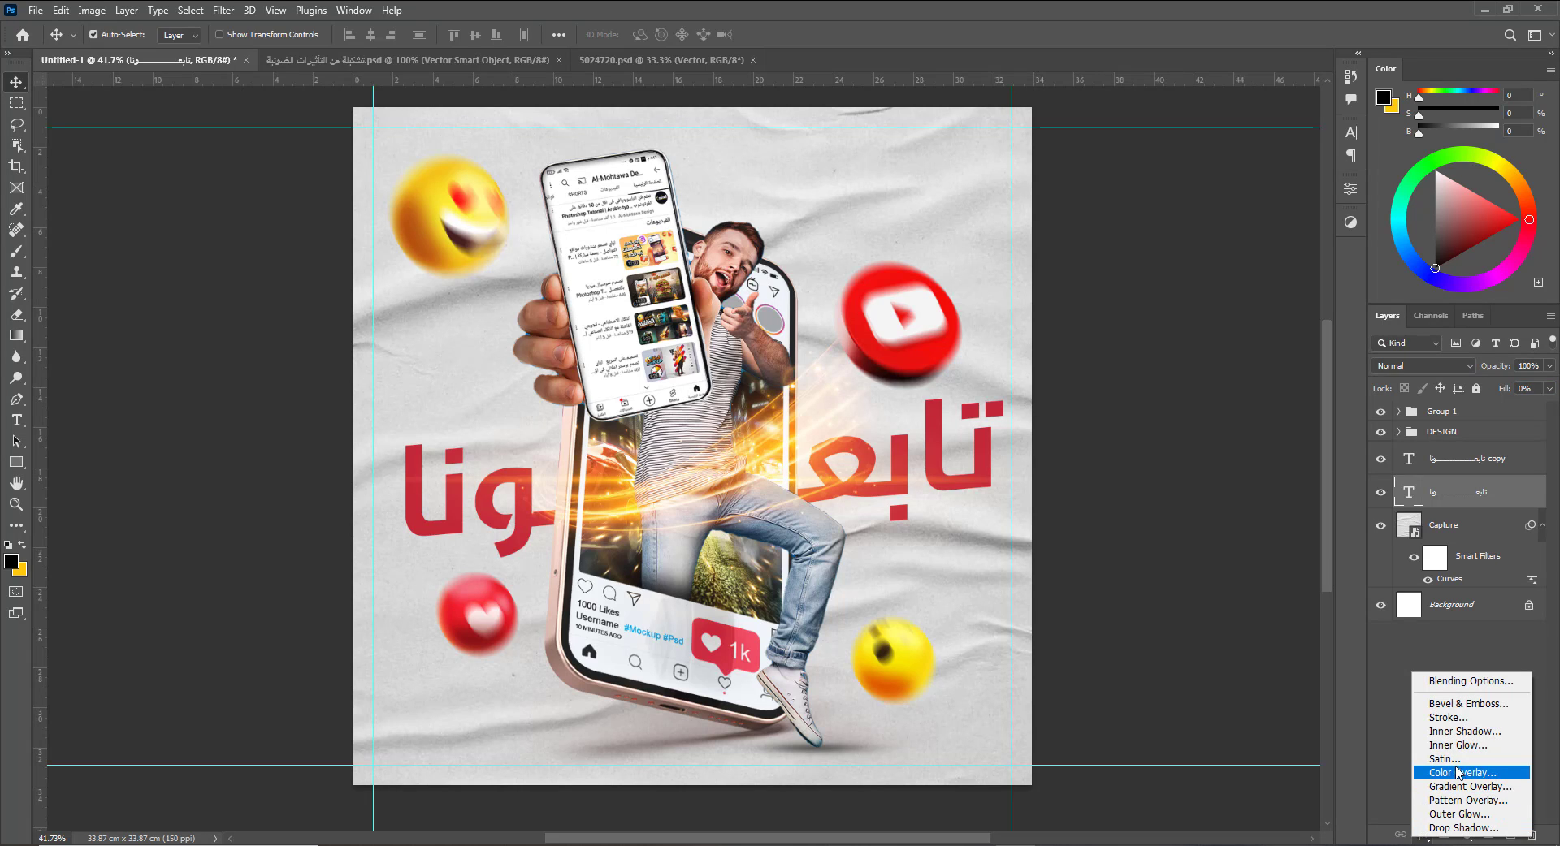
pyautogui.click(1459, 718)
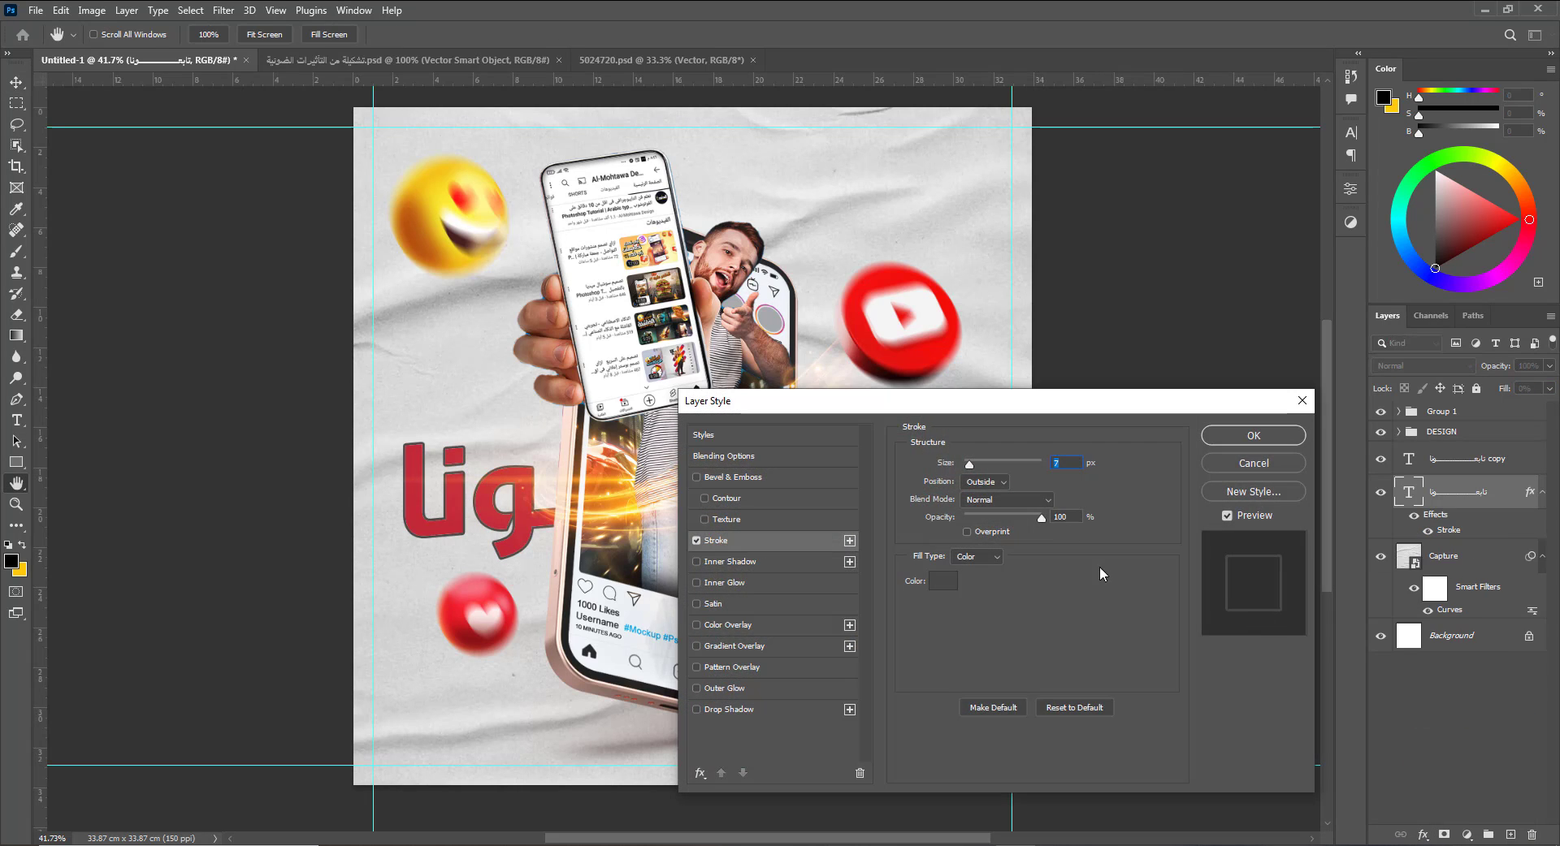
pyautogui.moveTo(1065, 409); pyautogui.dragTo(1160, 394)
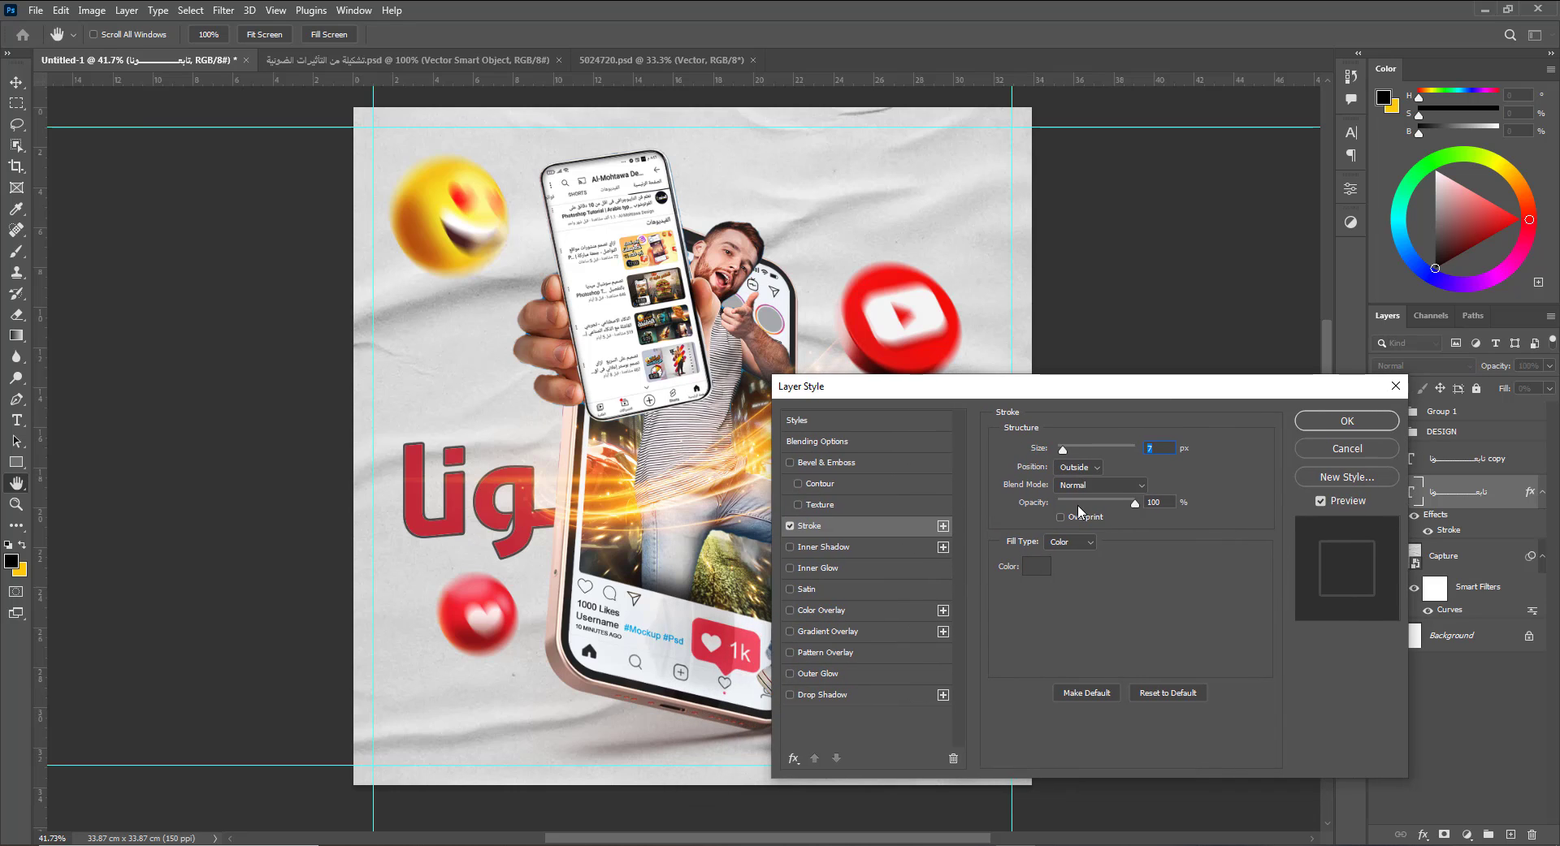
# Set the headline stroke's colour to RGB 240, 180, 0 and its size to 5 px, and apply the style.
pyautogui.click(1037, 567)
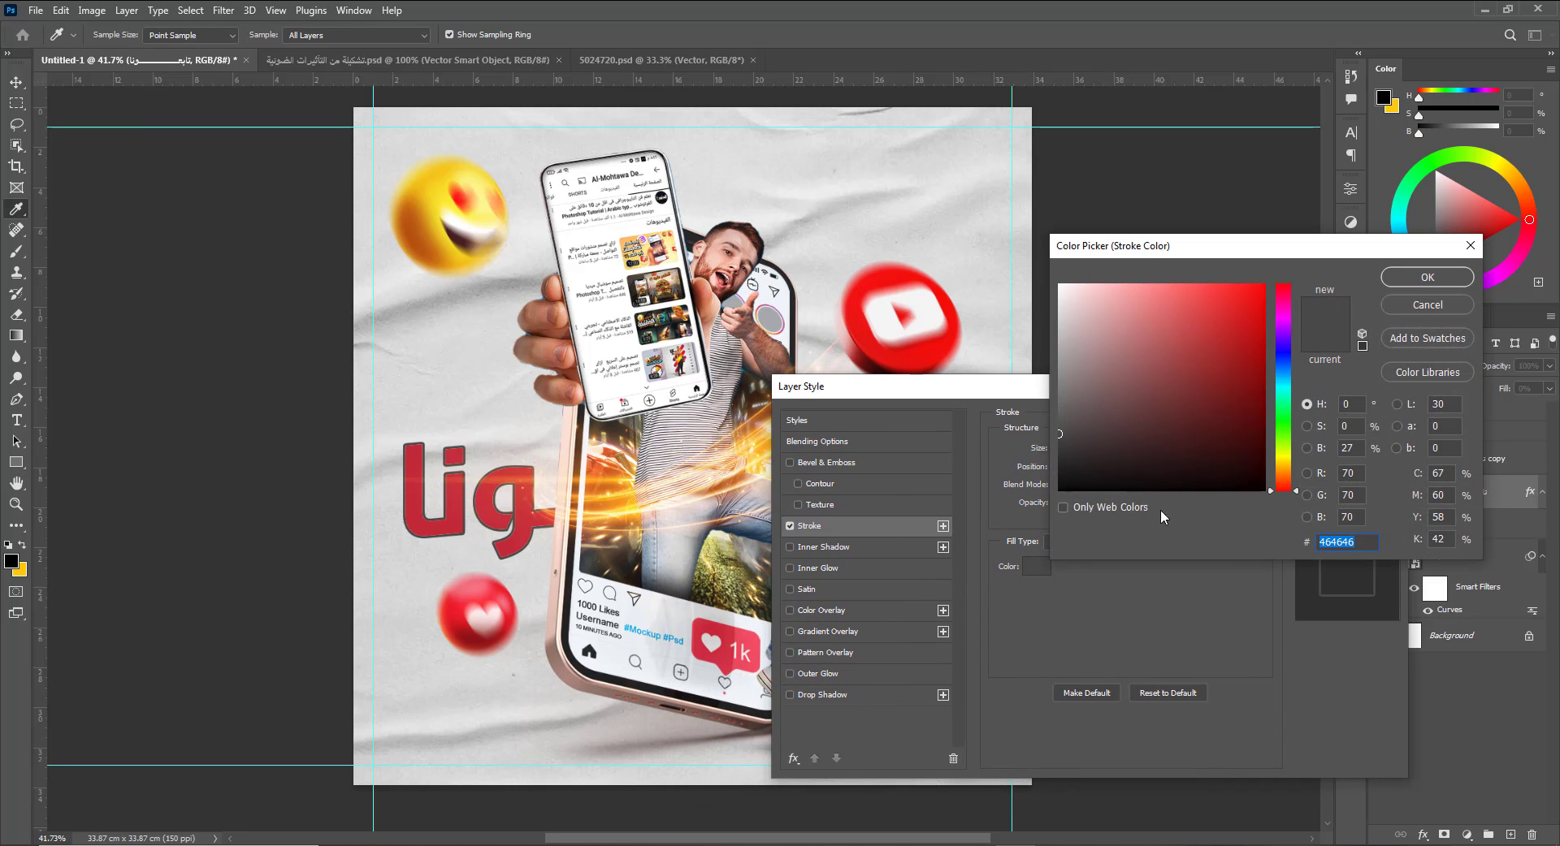
pyautogui.click(1355, 472)
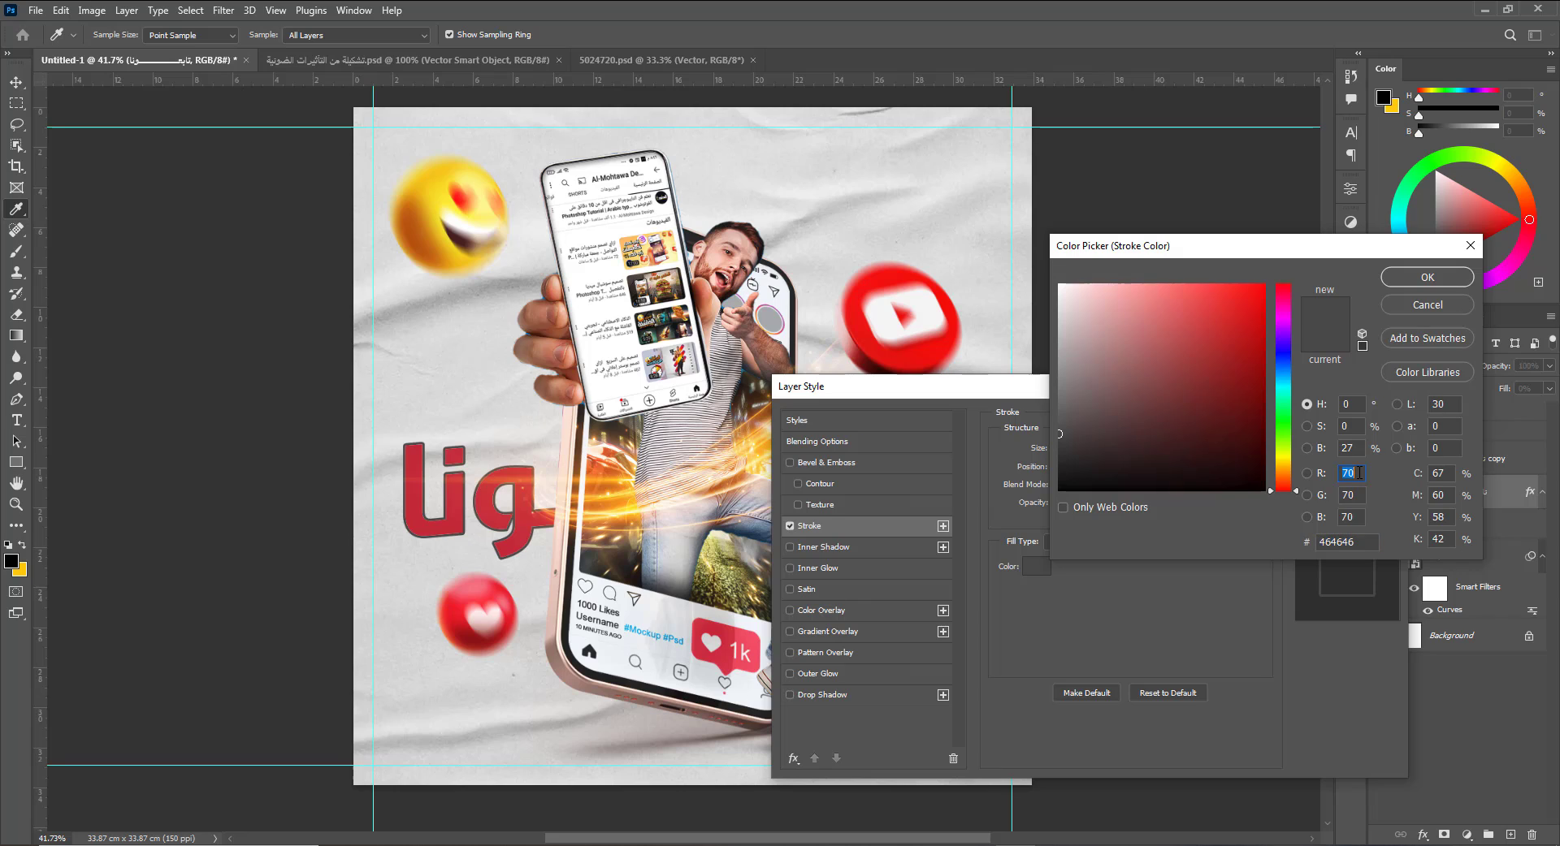
pyautogui.write('240')
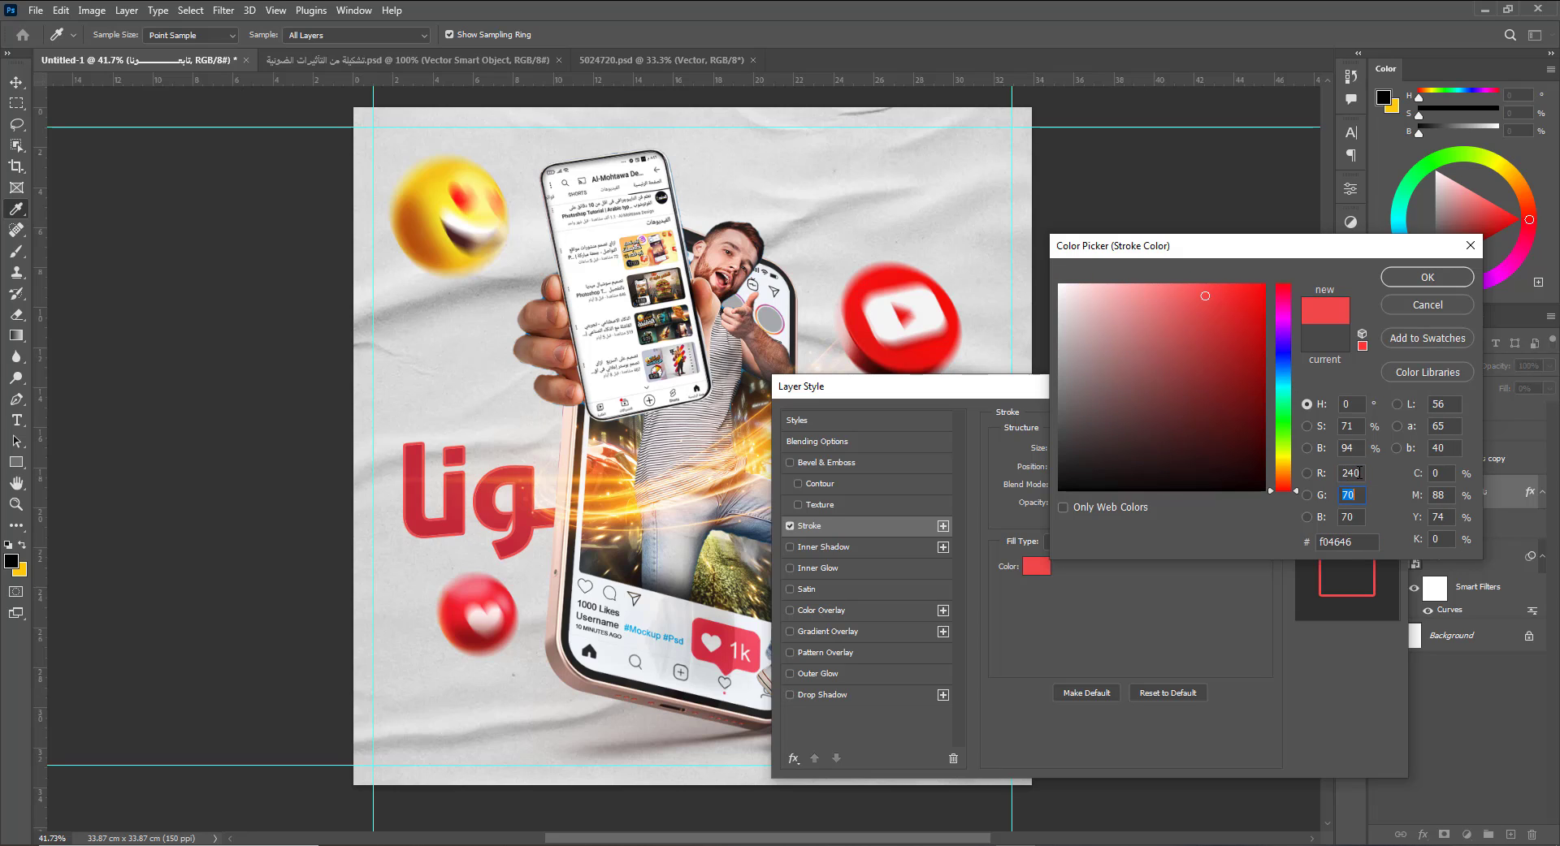
pyautogui.write('180')
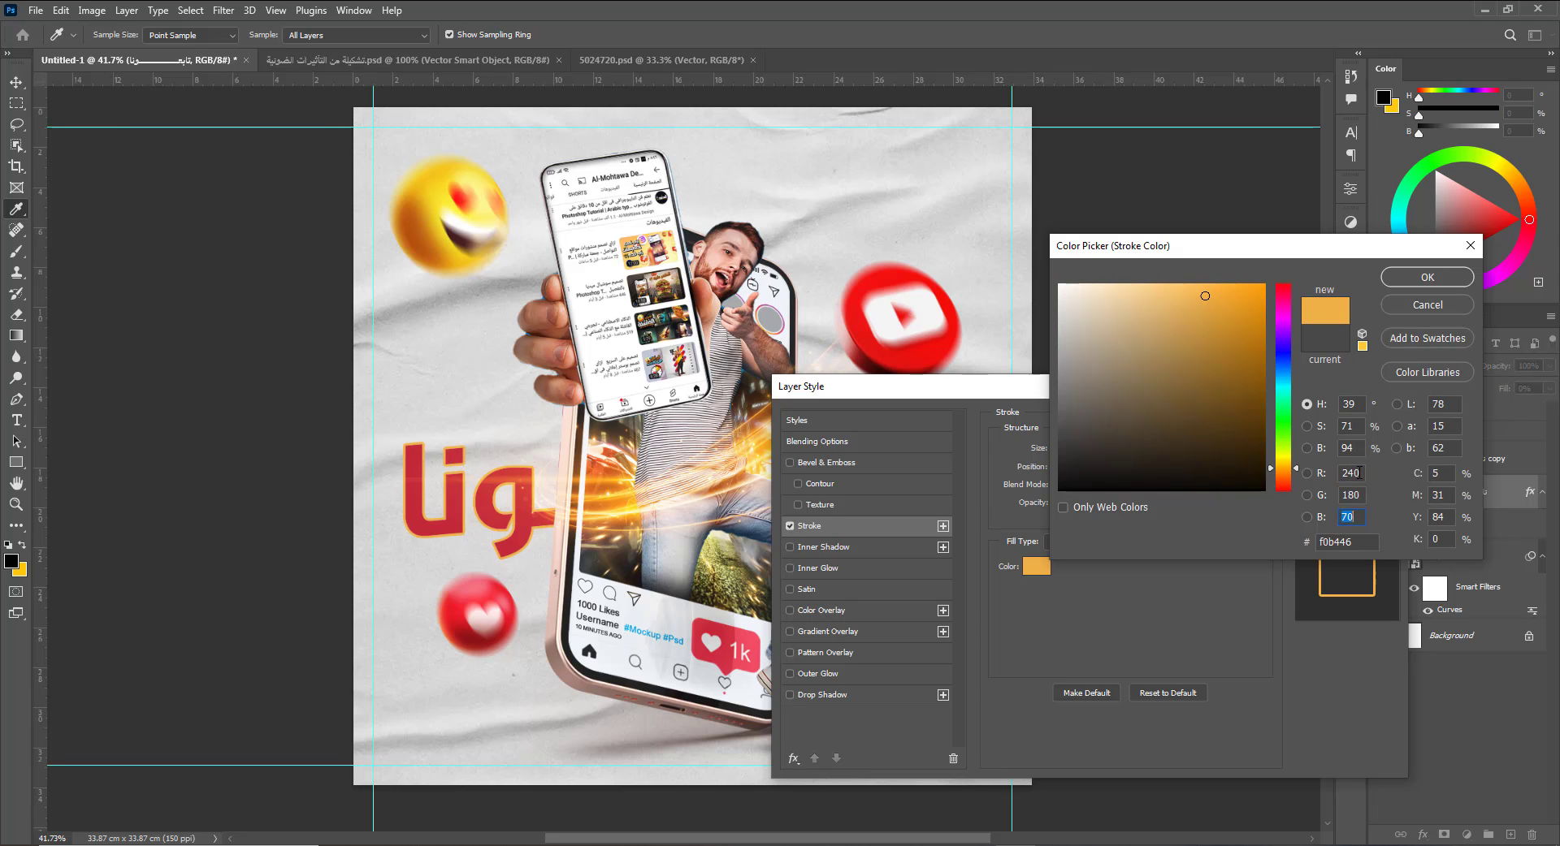
pyautogui.write('0')
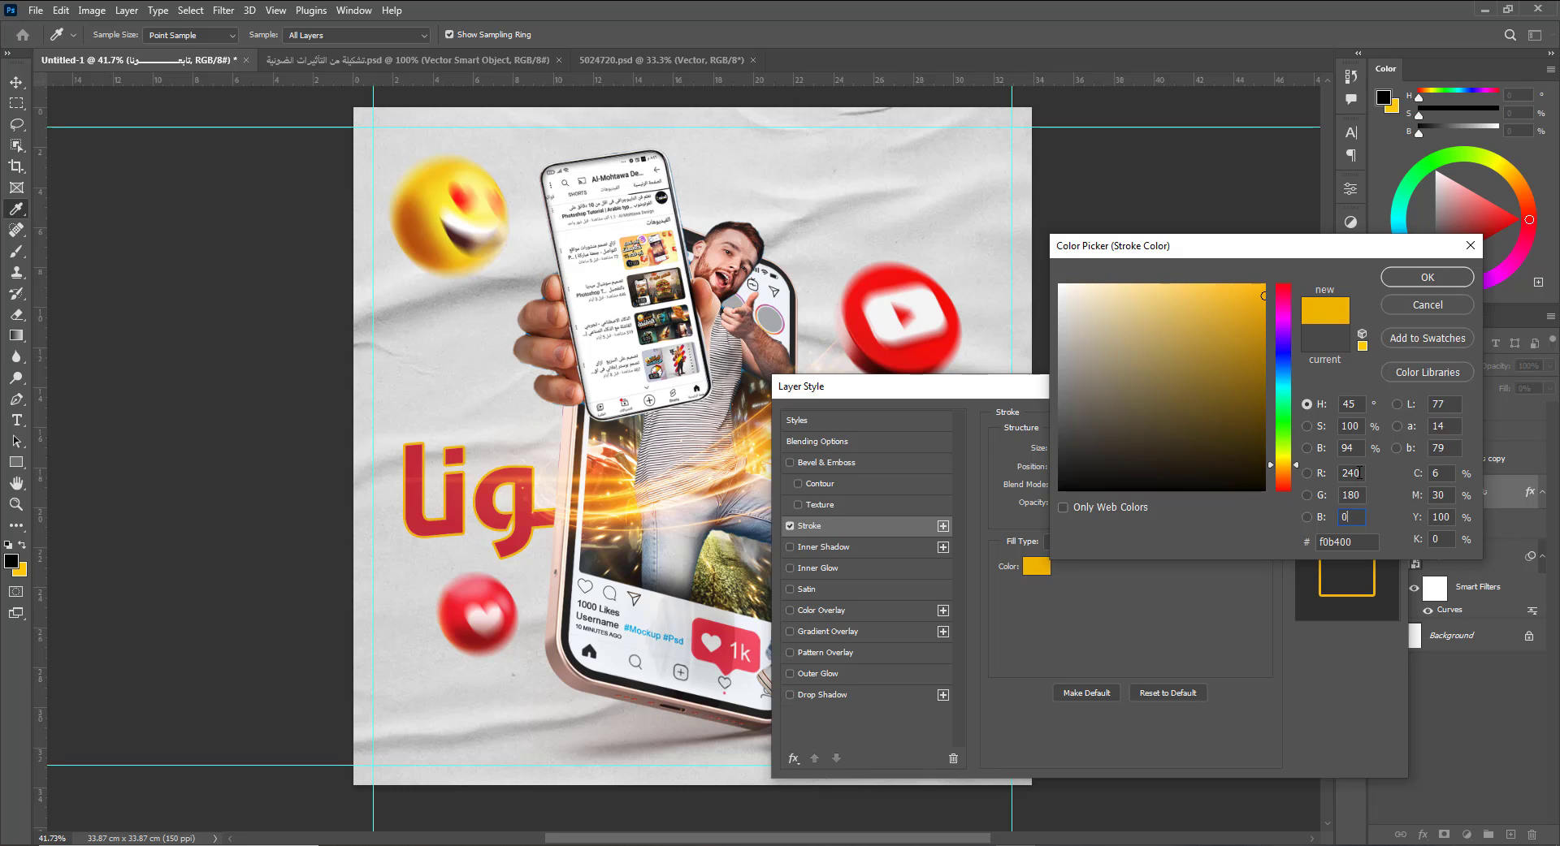
pyautogui.press('Return')
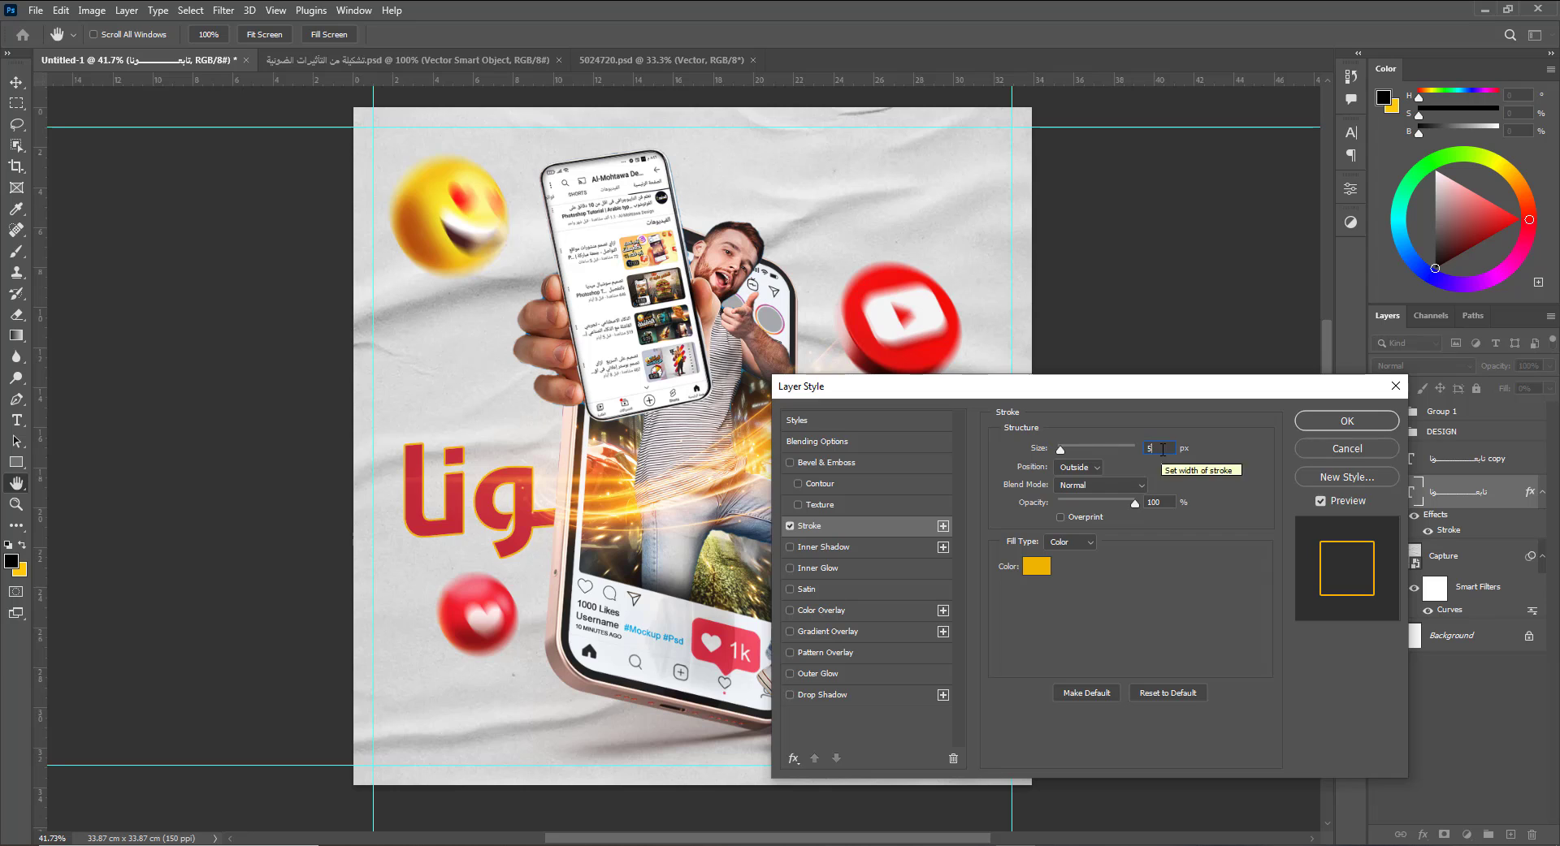
pyautogui.press('Return')
# Nudge the outlined headline layer right and down to offset it from the red copy.
pyautogui.scroll(2, 658, 548)
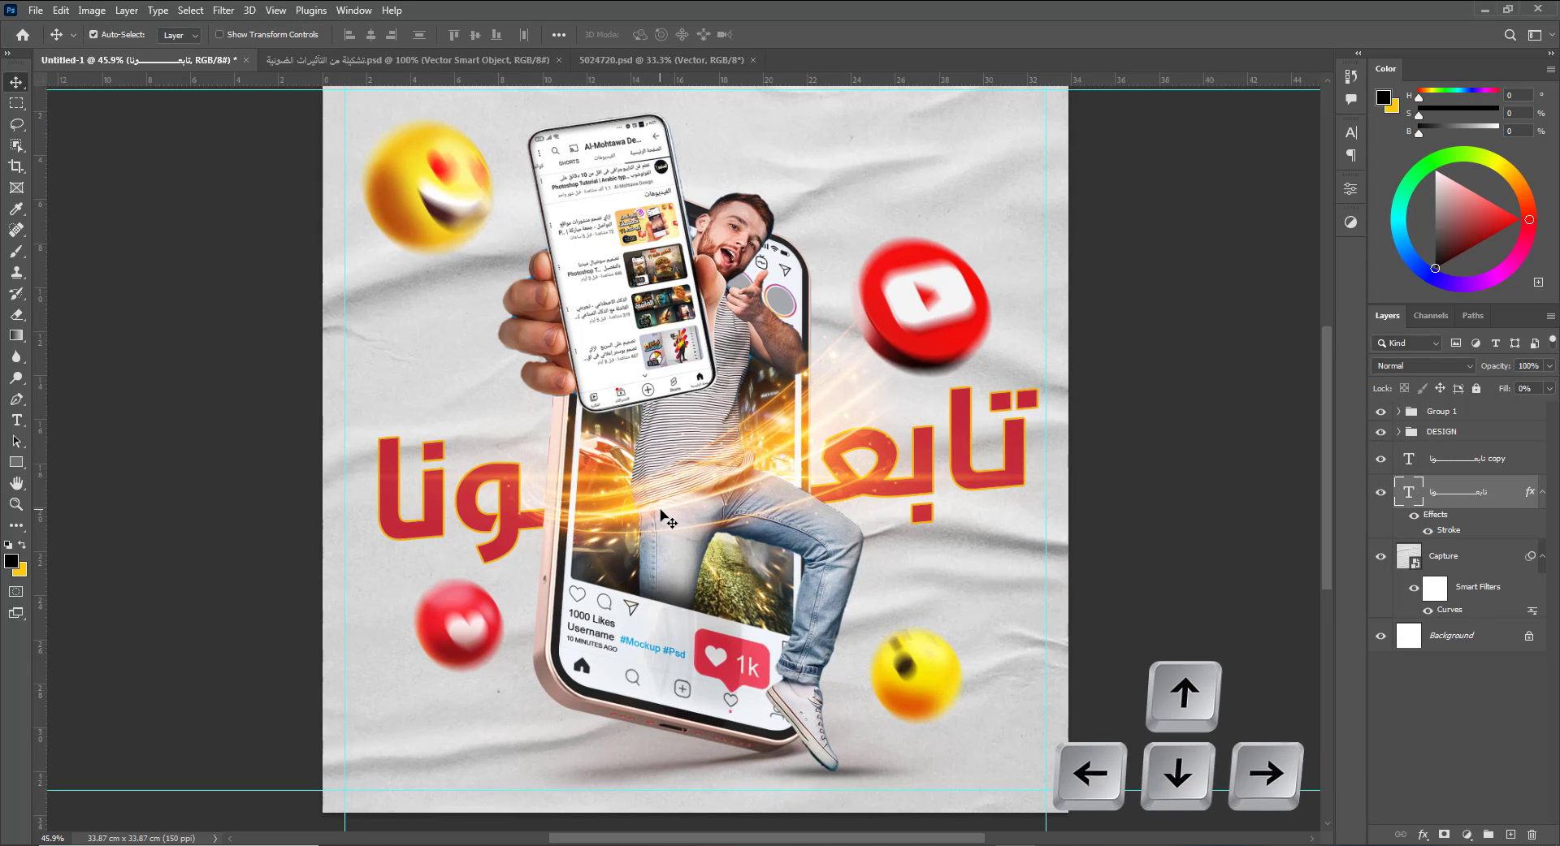
pyautogui.press('Right')
pyautogui.press('Right')
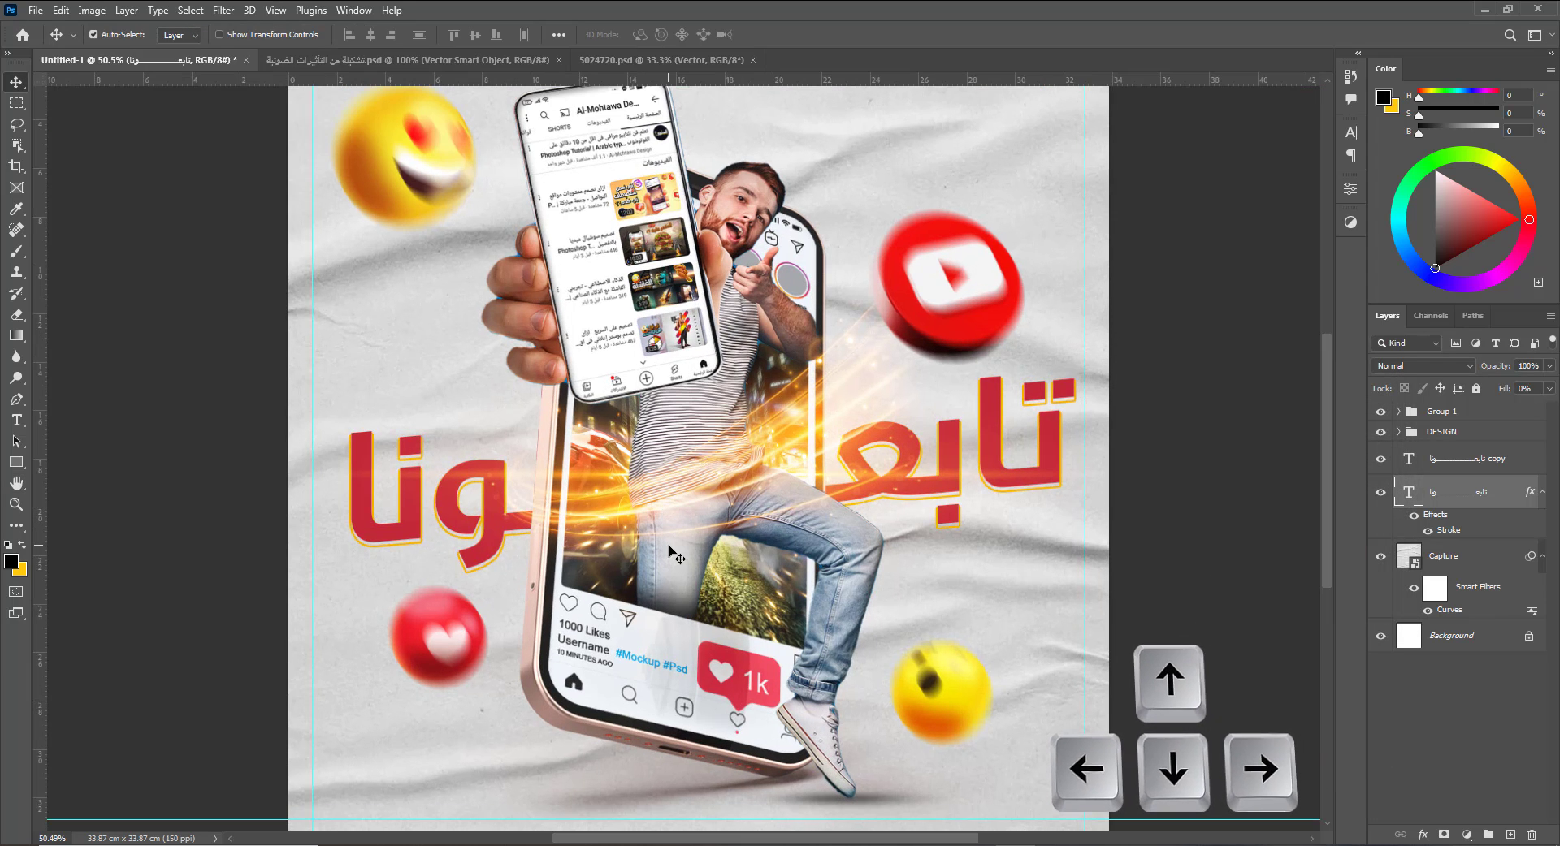
pyautogui.press('Down')
pyautogui.press('Down')
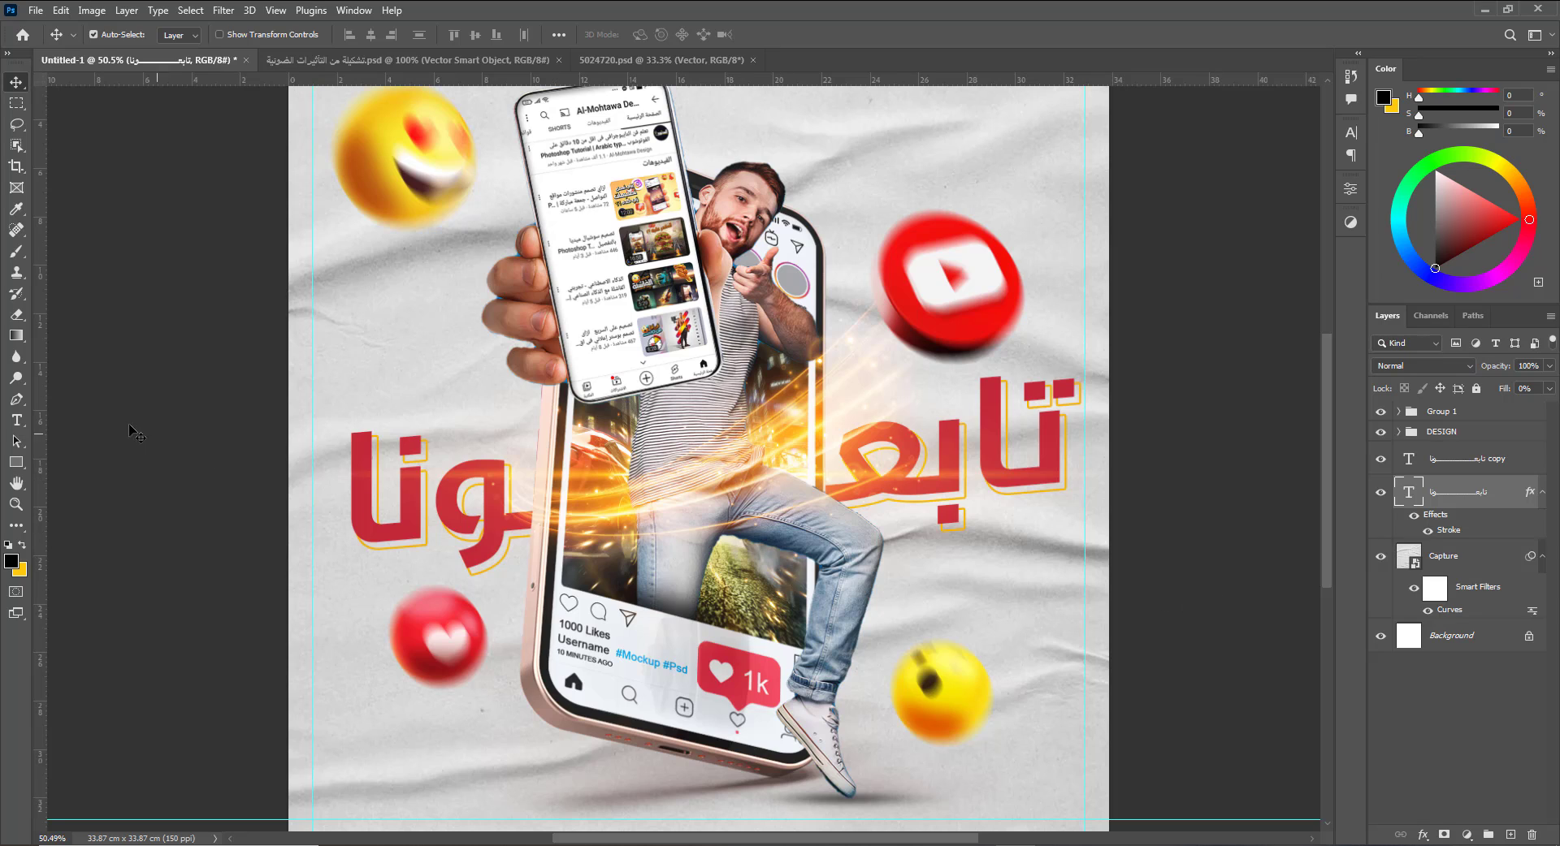
# Add the text "على الصفحة" above the left part of the headline, beside the hand holding the phone.
pyautogui.click(16, 420)
pyautogui.click(457, 383)
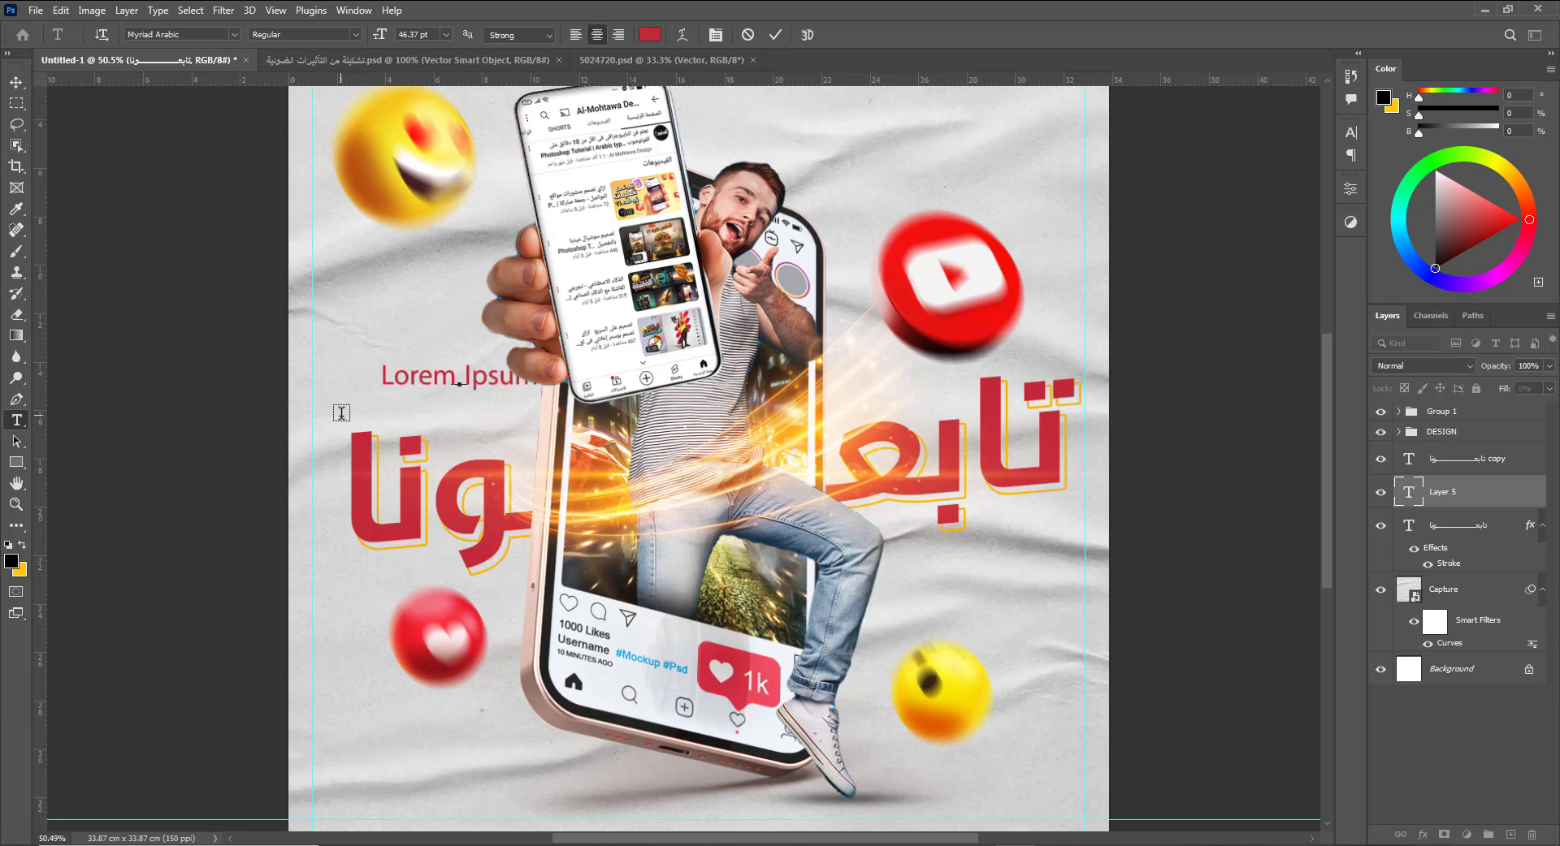
pyautogui.write('على ال')
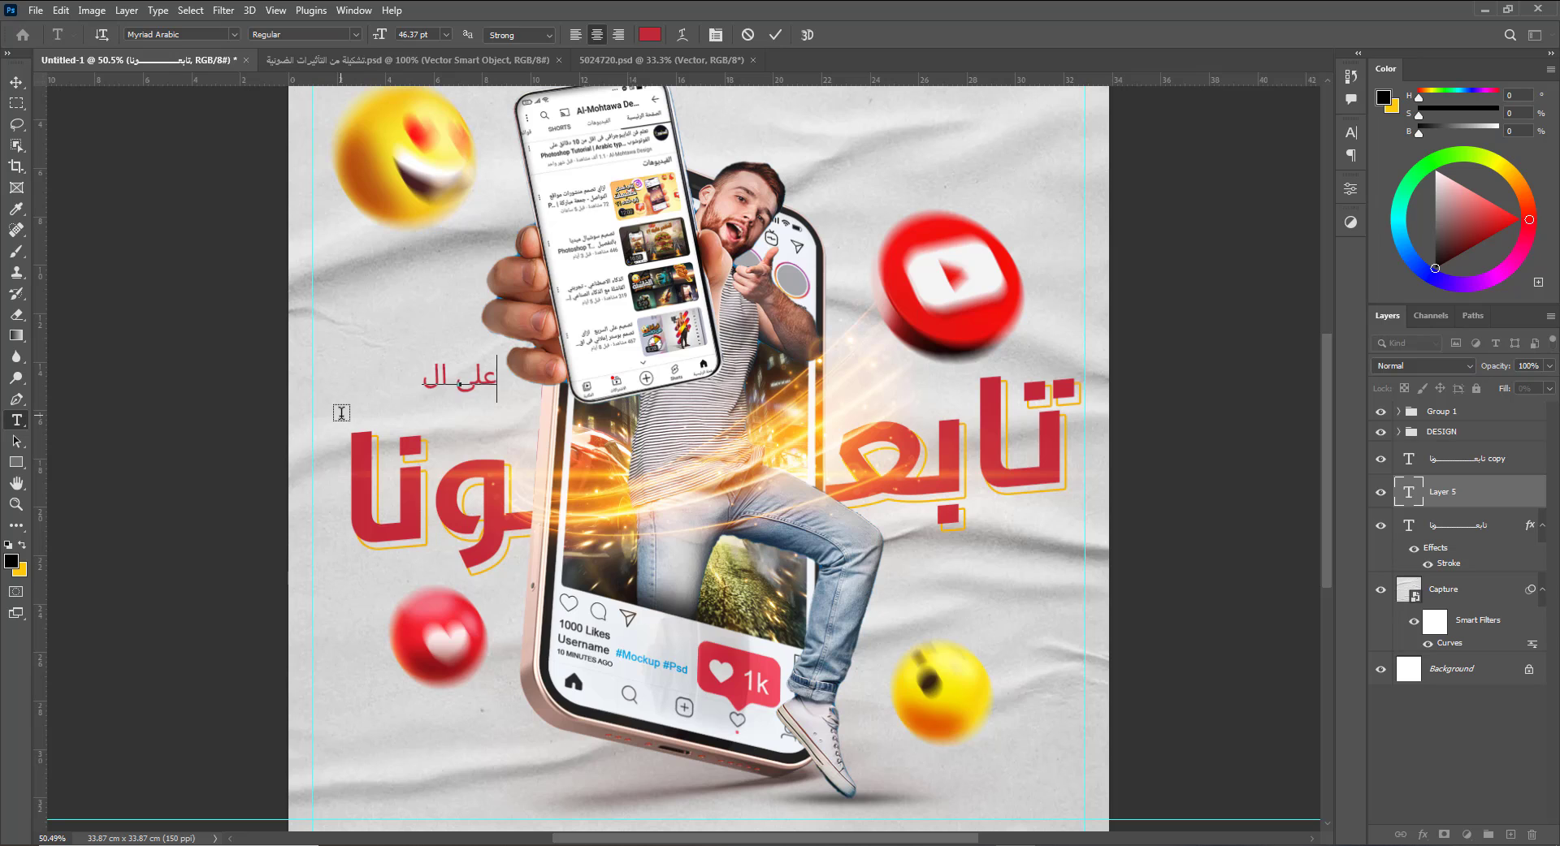
pyautogui.write('صفحة')
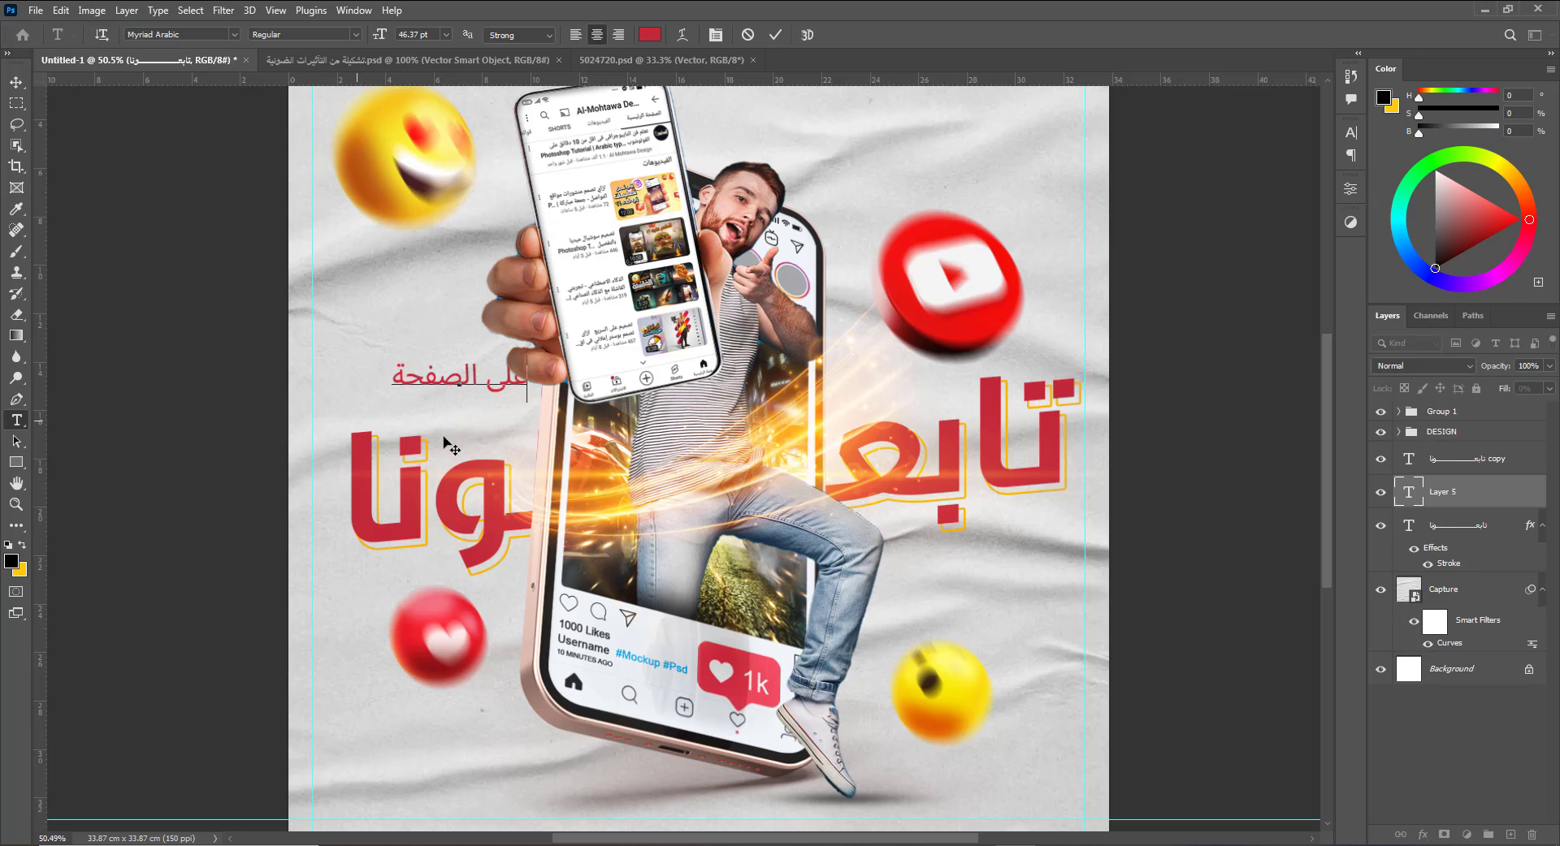
pyautogui.hotkey('ctrl', 'Return')
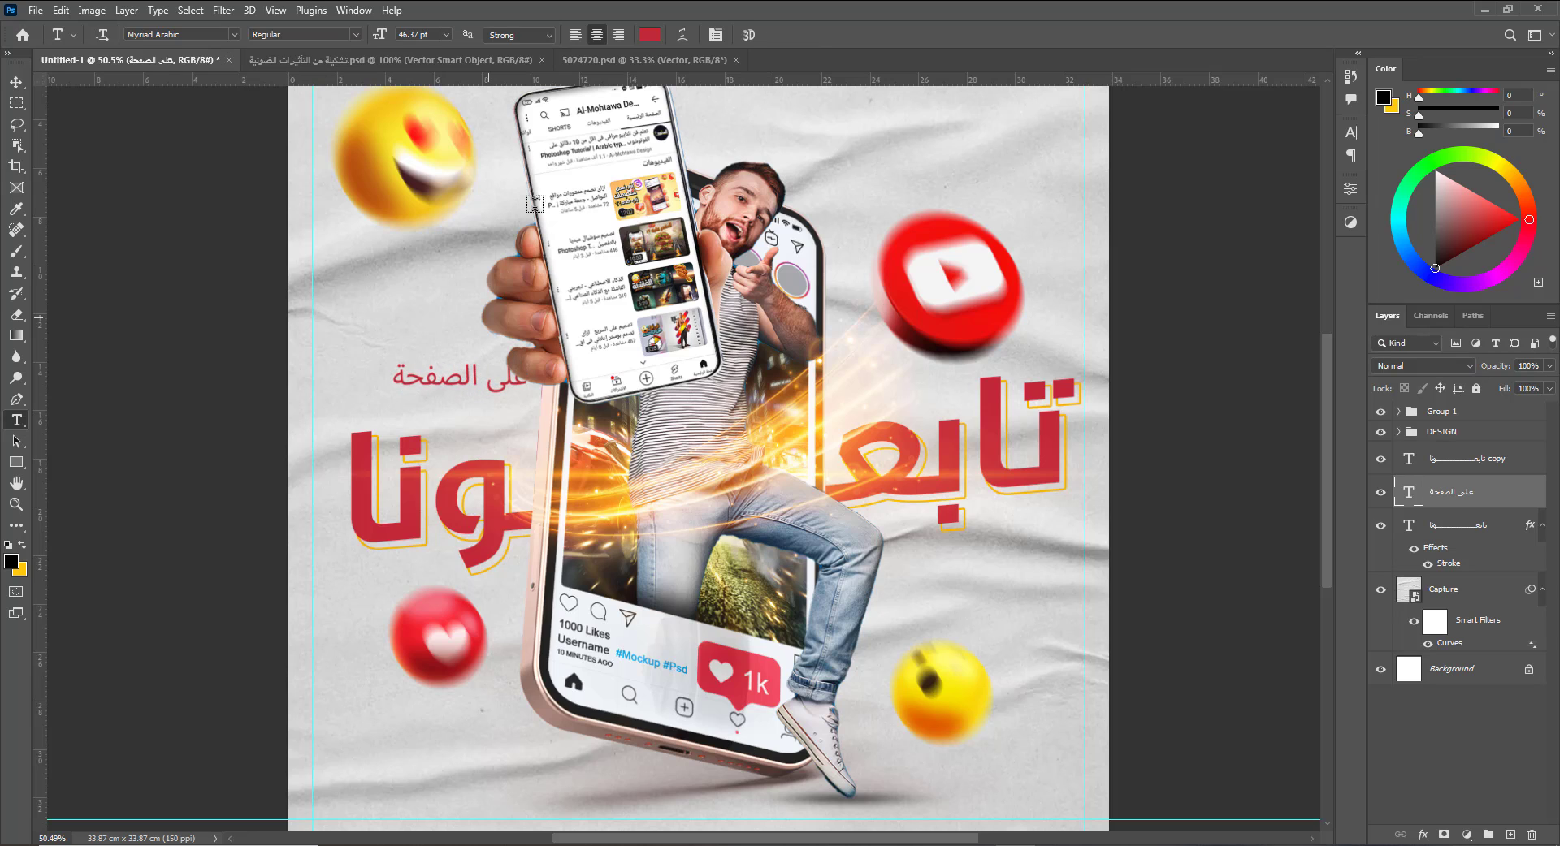
# Set the colour of the "على الصفحة" text to black, RGB 0, 0, 0.
pyautogui.click(653, 36)
pyautogui.click(1355, 473)
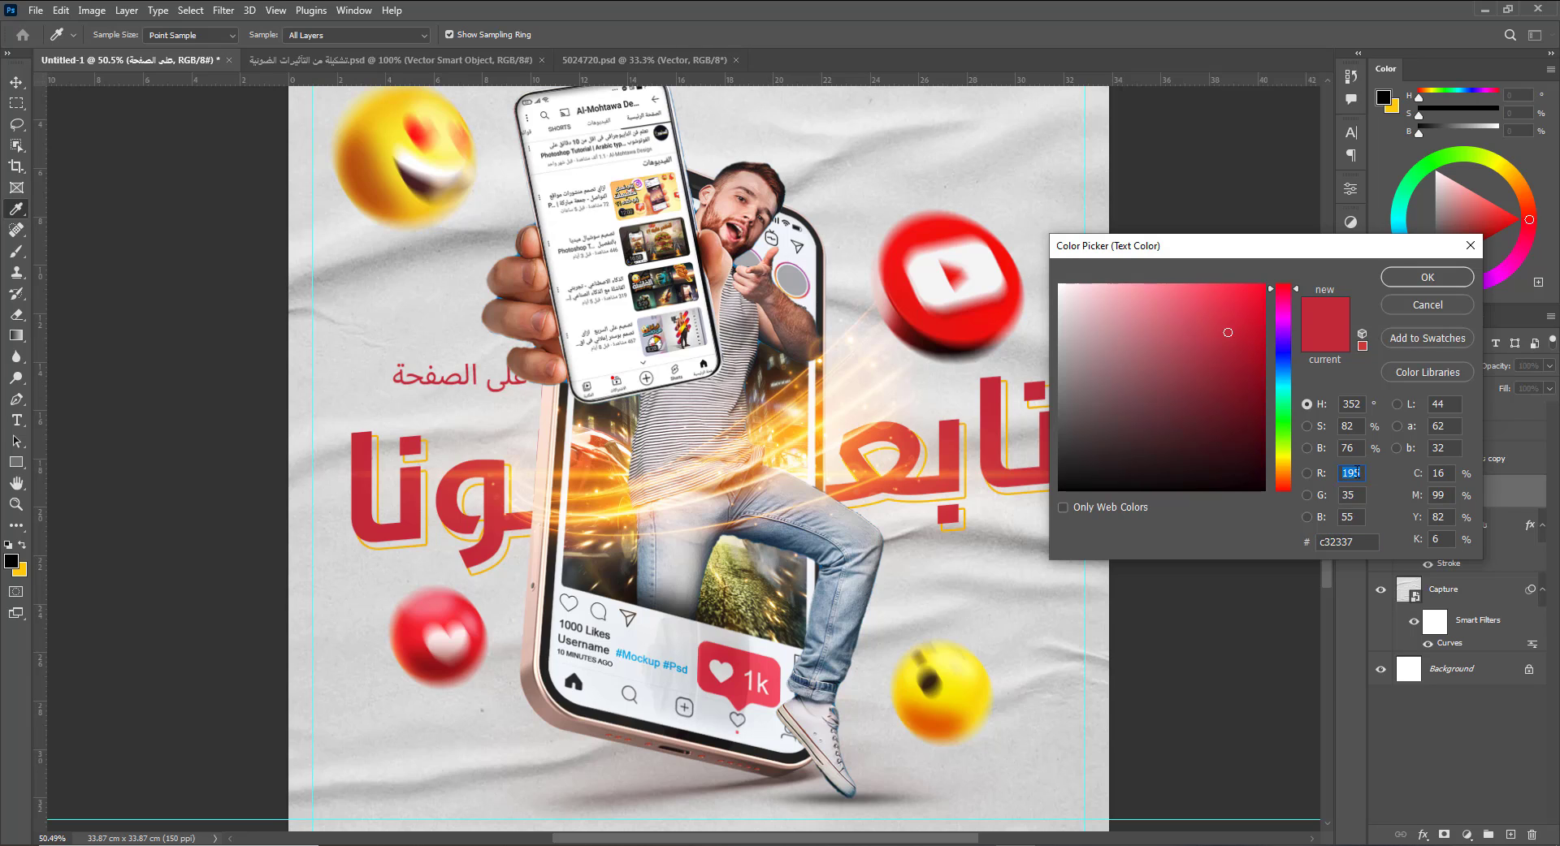
pyautogui.write('0')
pyautogui.press('Tab')
pyautogui.write('0')
pyautogui.press('Tab')
pyautogui.write('0')
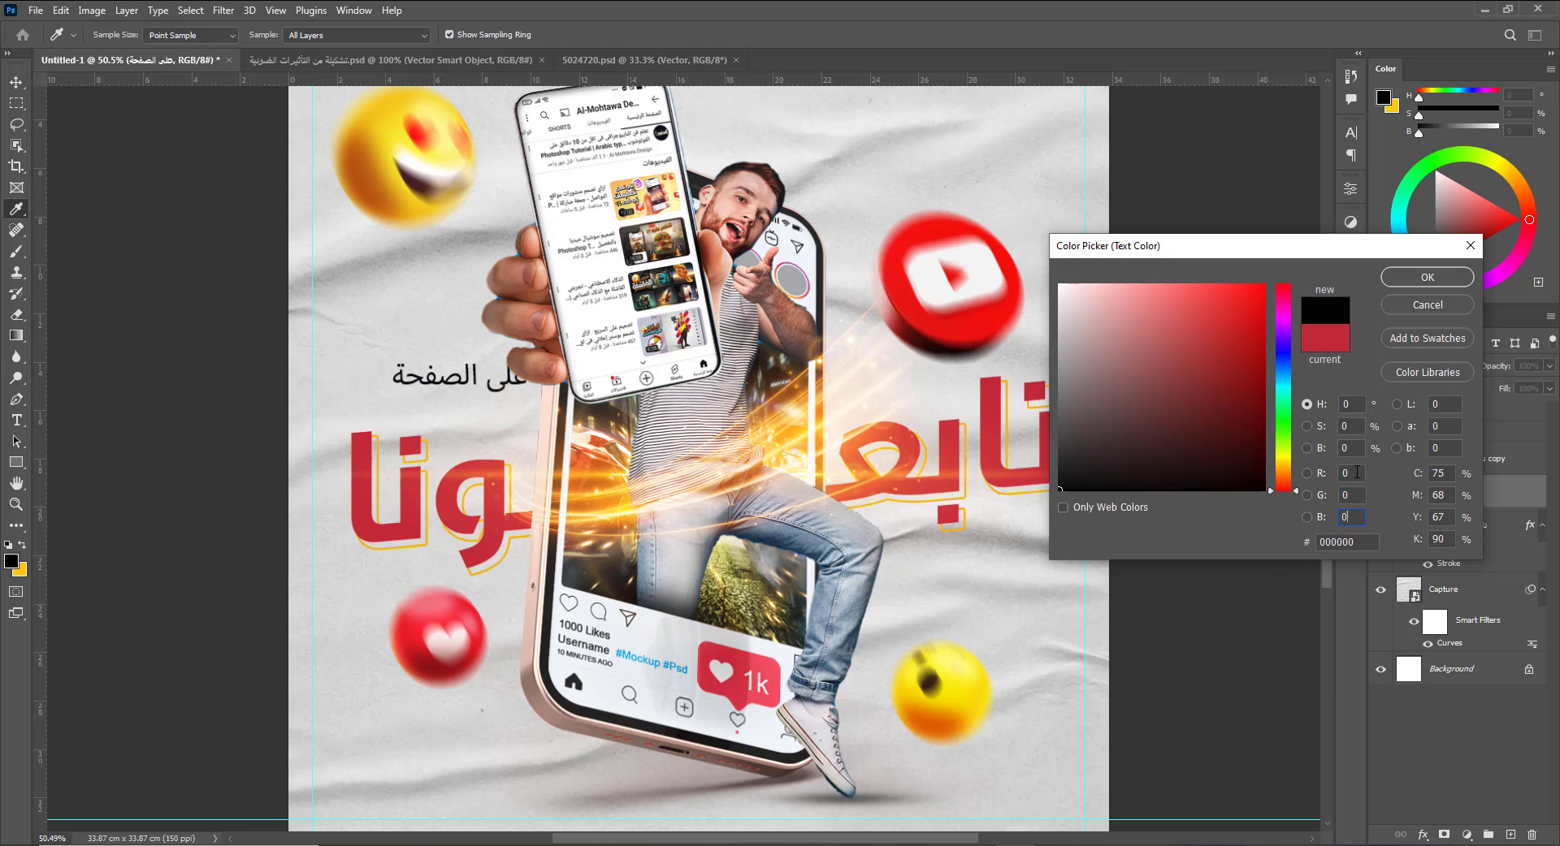
pyautogui.press('Return')
# Change the font of the "على الصفحة" text to Aviny.
pyautogui.click(234, 34)
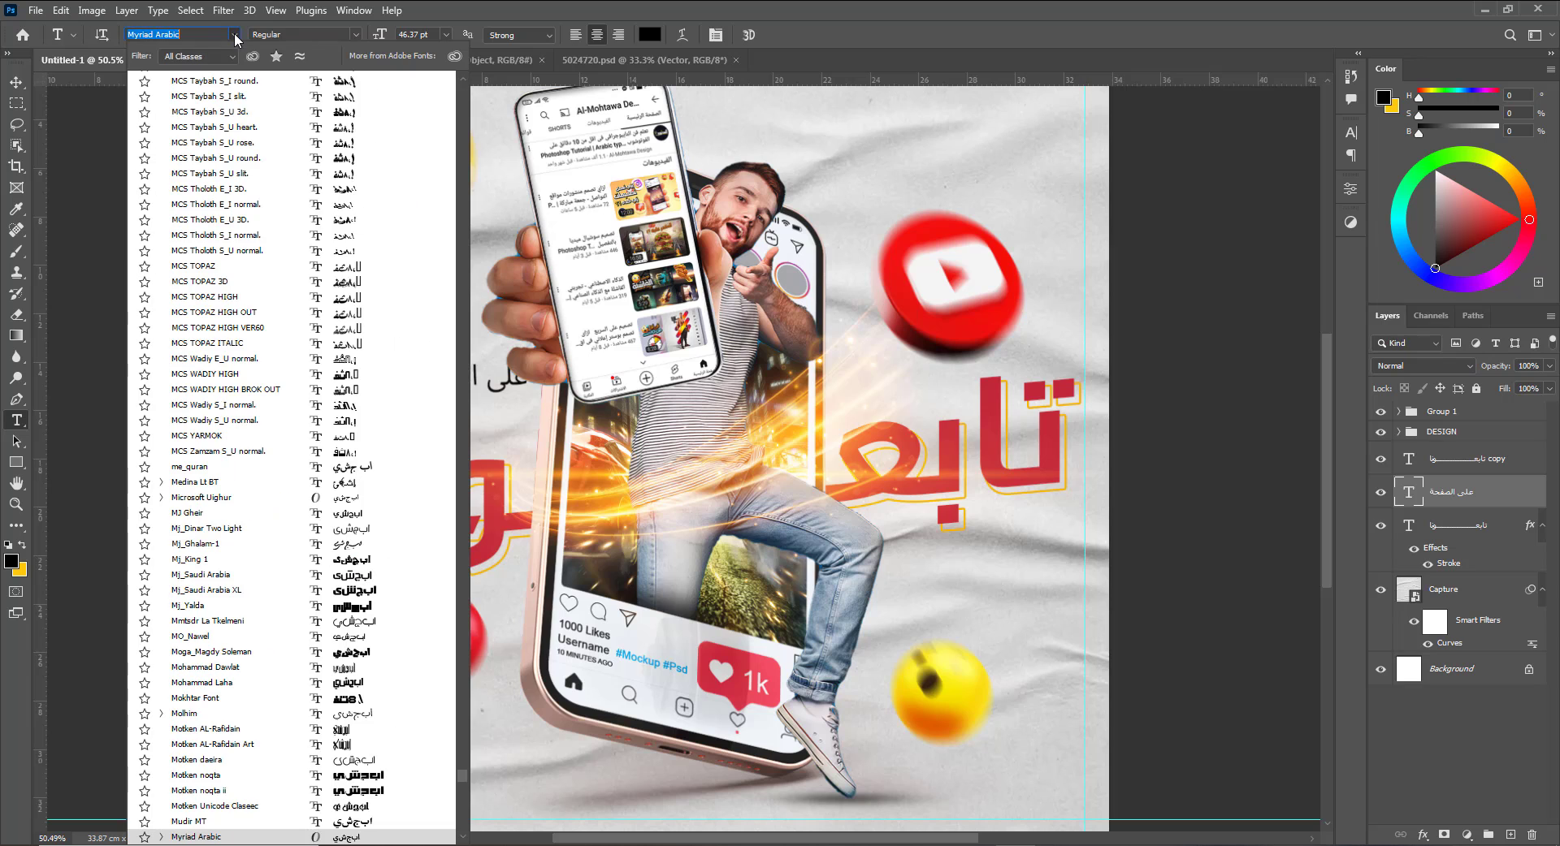
pyautogui.moveTo(465, 776); pyautogui.dragTo(463, 88)
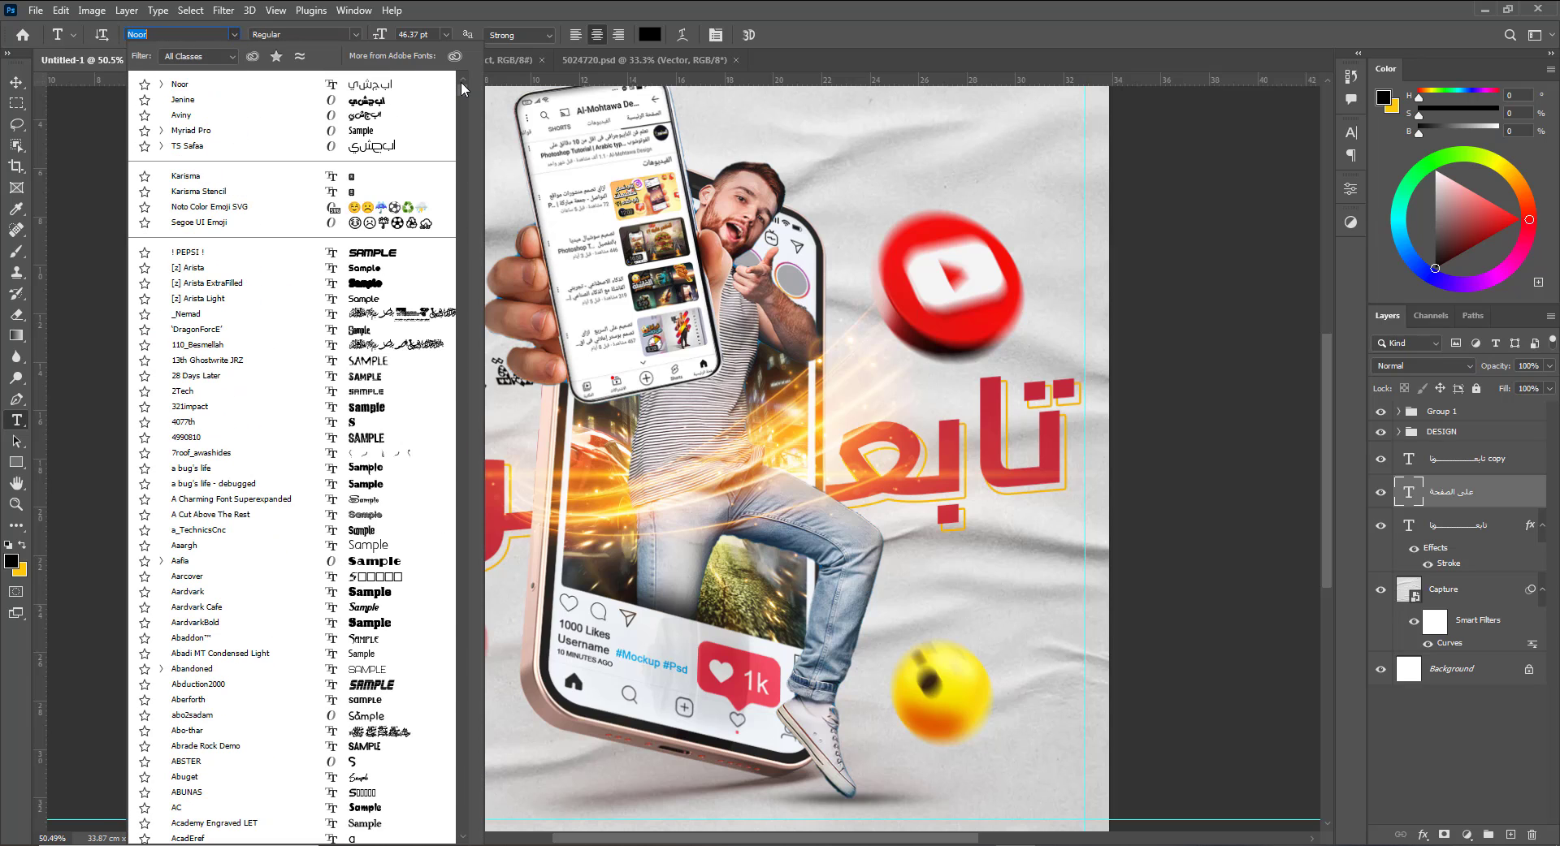
pyautogui.click(376, 120)
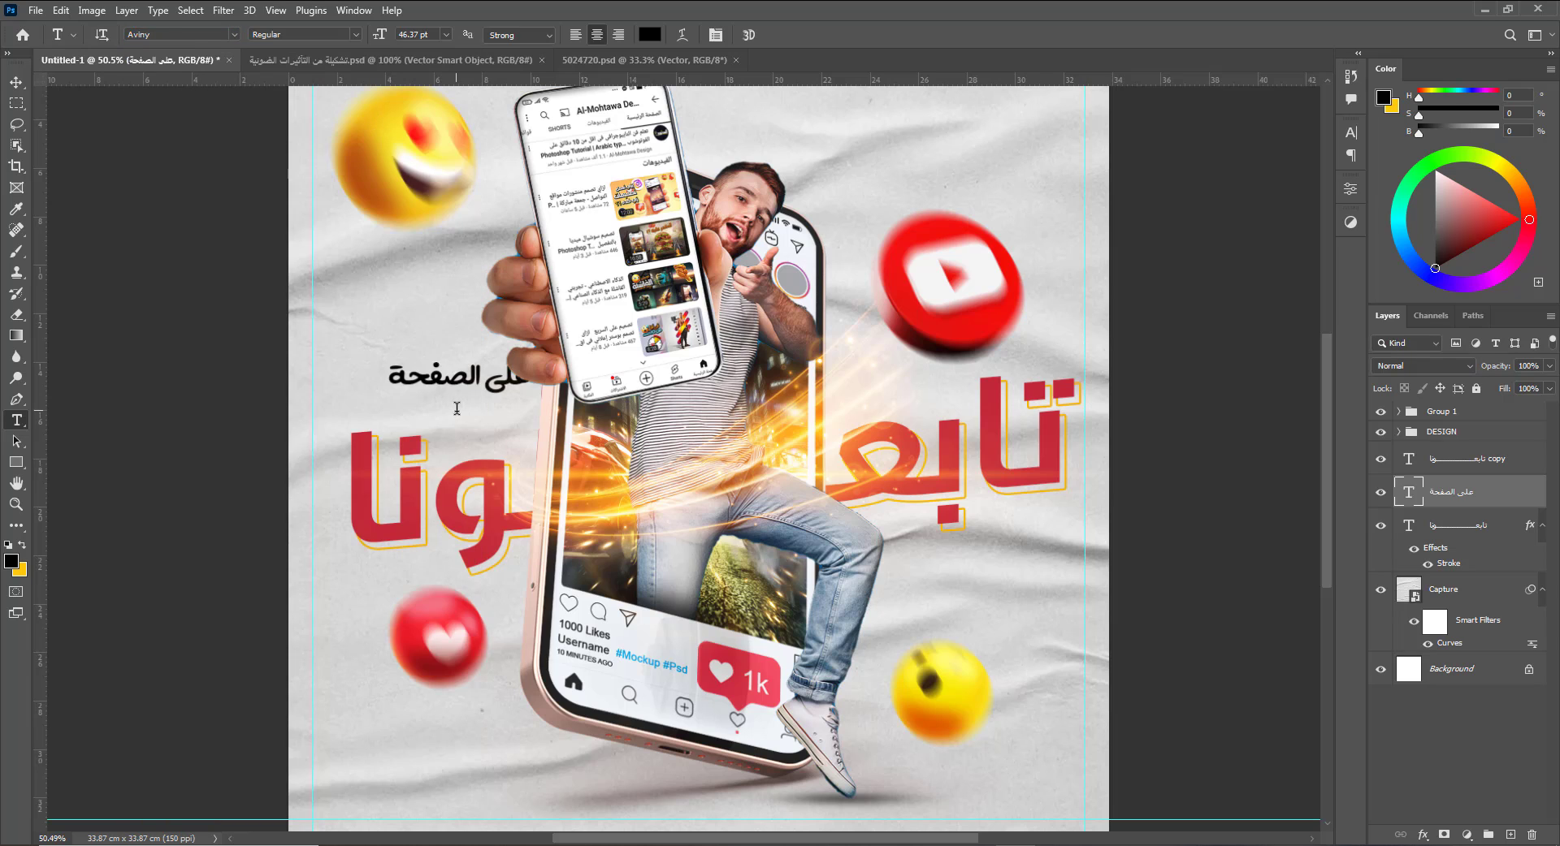
# Move the "على الصفحة" text down just above the headline's left part and skew it vertically by -5°.
pyautogui.press('v')
pyautogui.moveTo(458, 390); pyautogui.dragTo(442, 416)
pyautogui.hotkey('ctrl', 't')
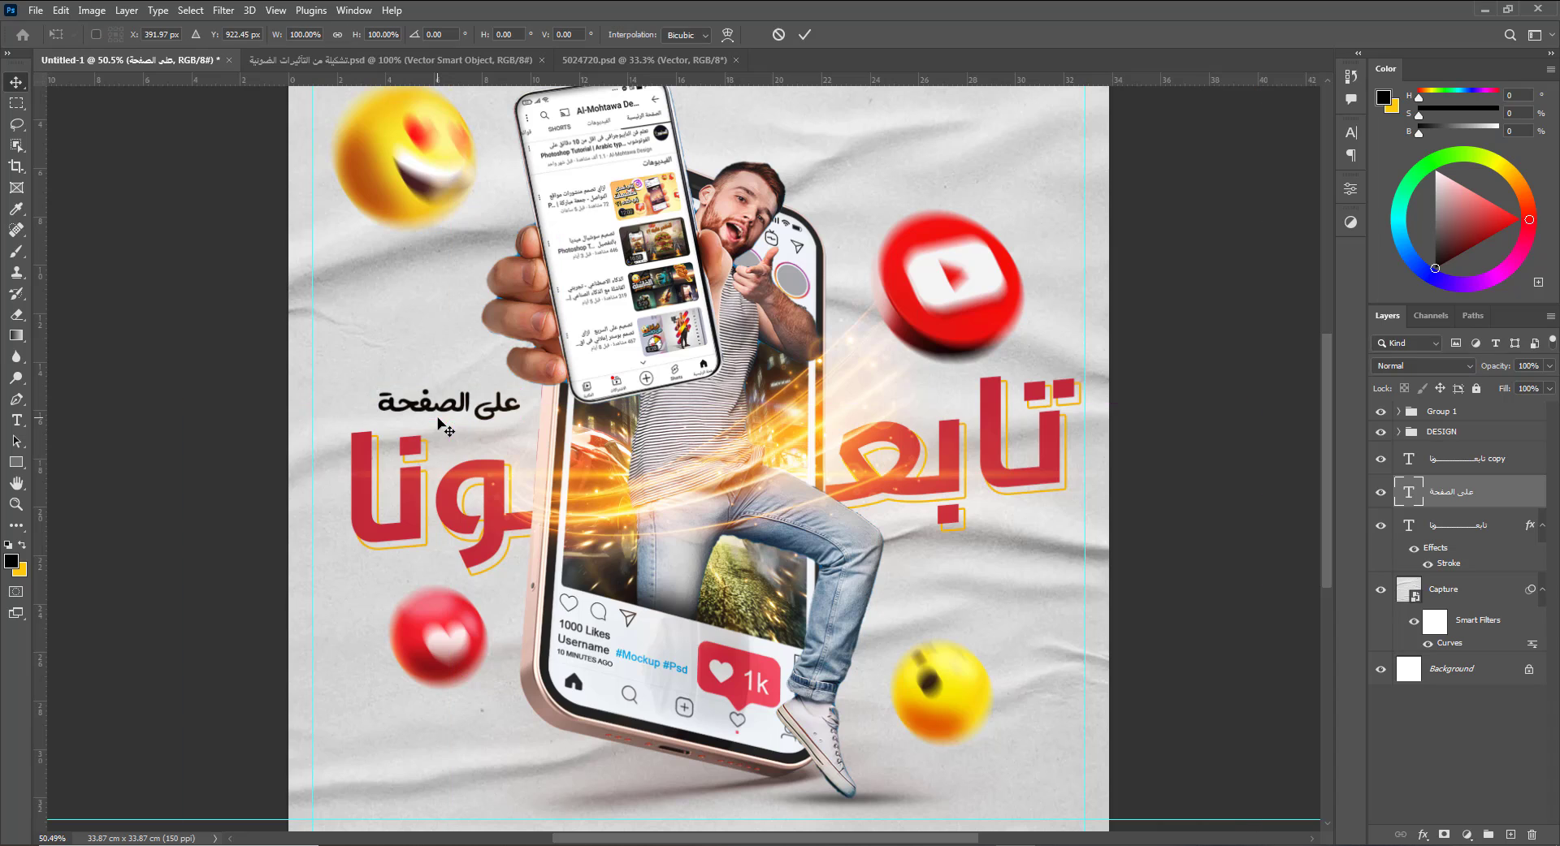
pyautogui.click(578, 36)
pyautogui.write('-')
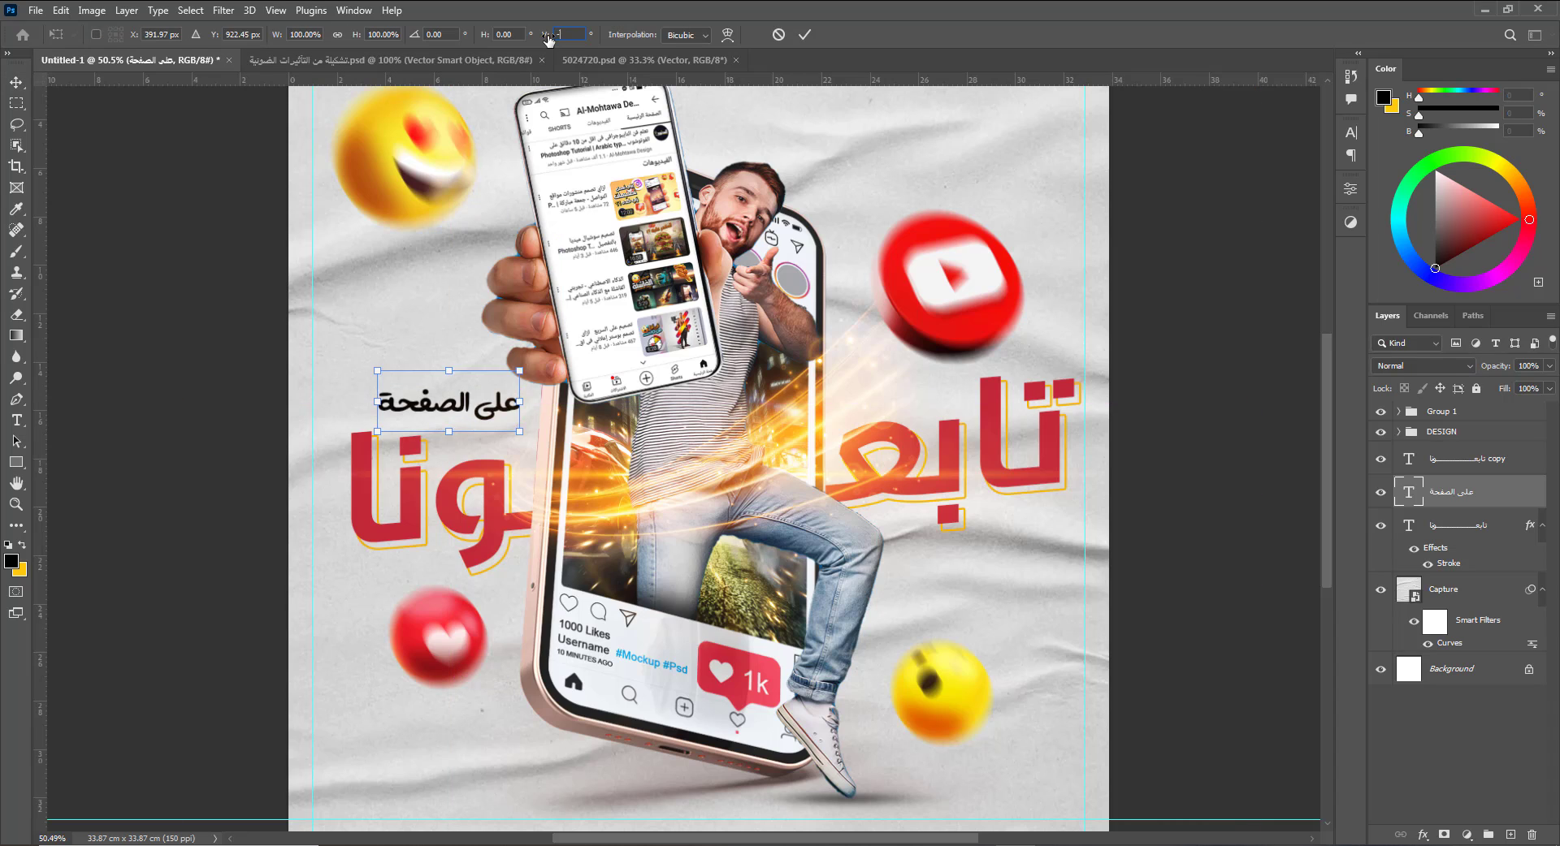
pyautogui.write('5')
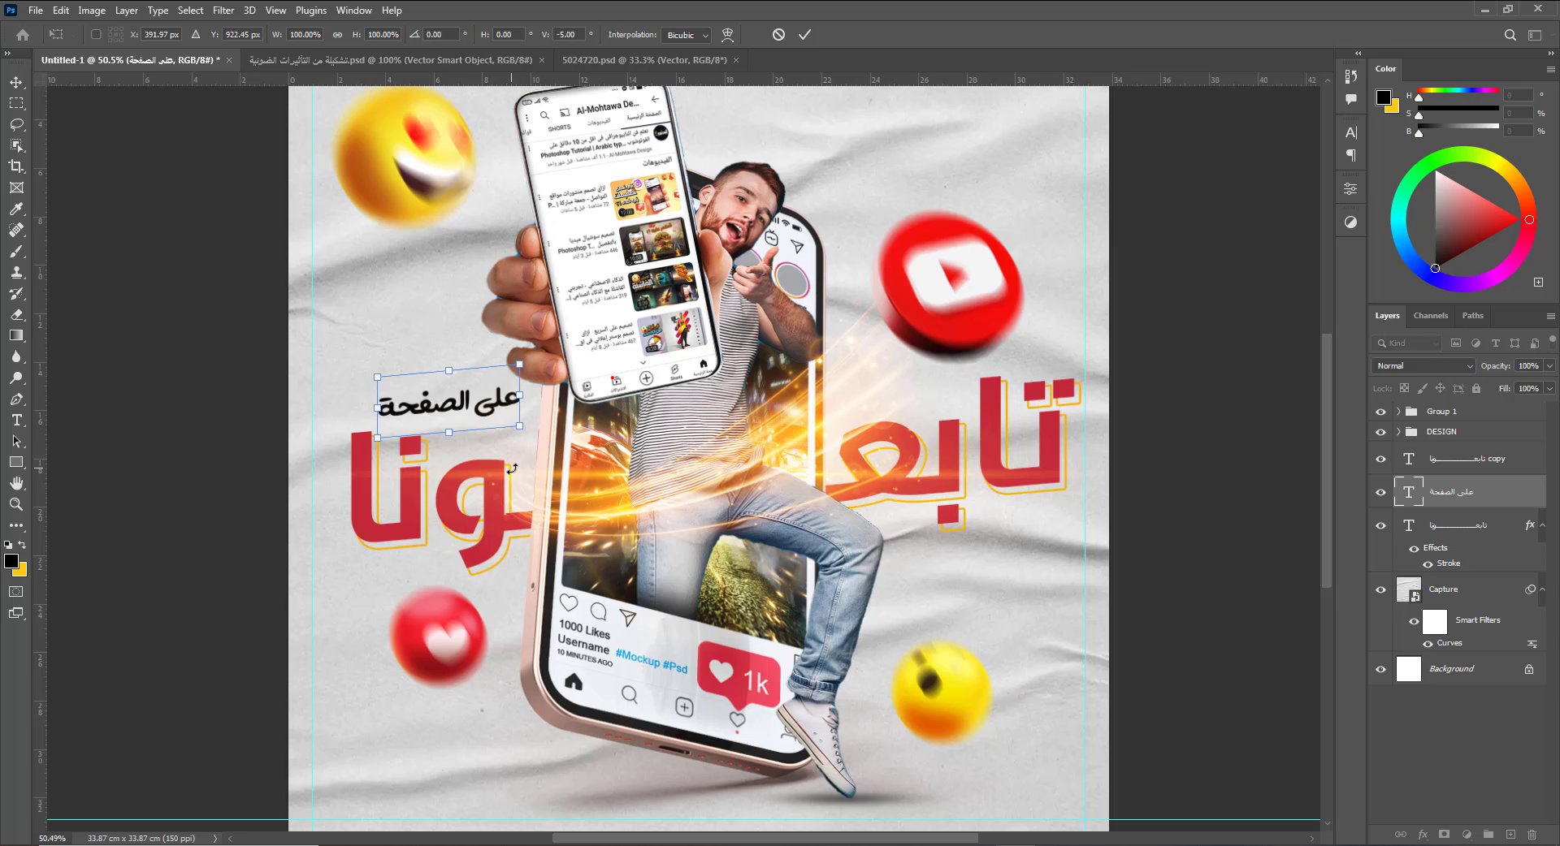
pyautogui.press('Return')
# Scale the "على الصفحة" text up to about 136% so it spans the headline's left part.
pyautogui.hotkey('ctrl', 't')
pyautogui.moveTo(520, 439); pyautogui.dragTo(548, 452)
pyautogui.press('Return')
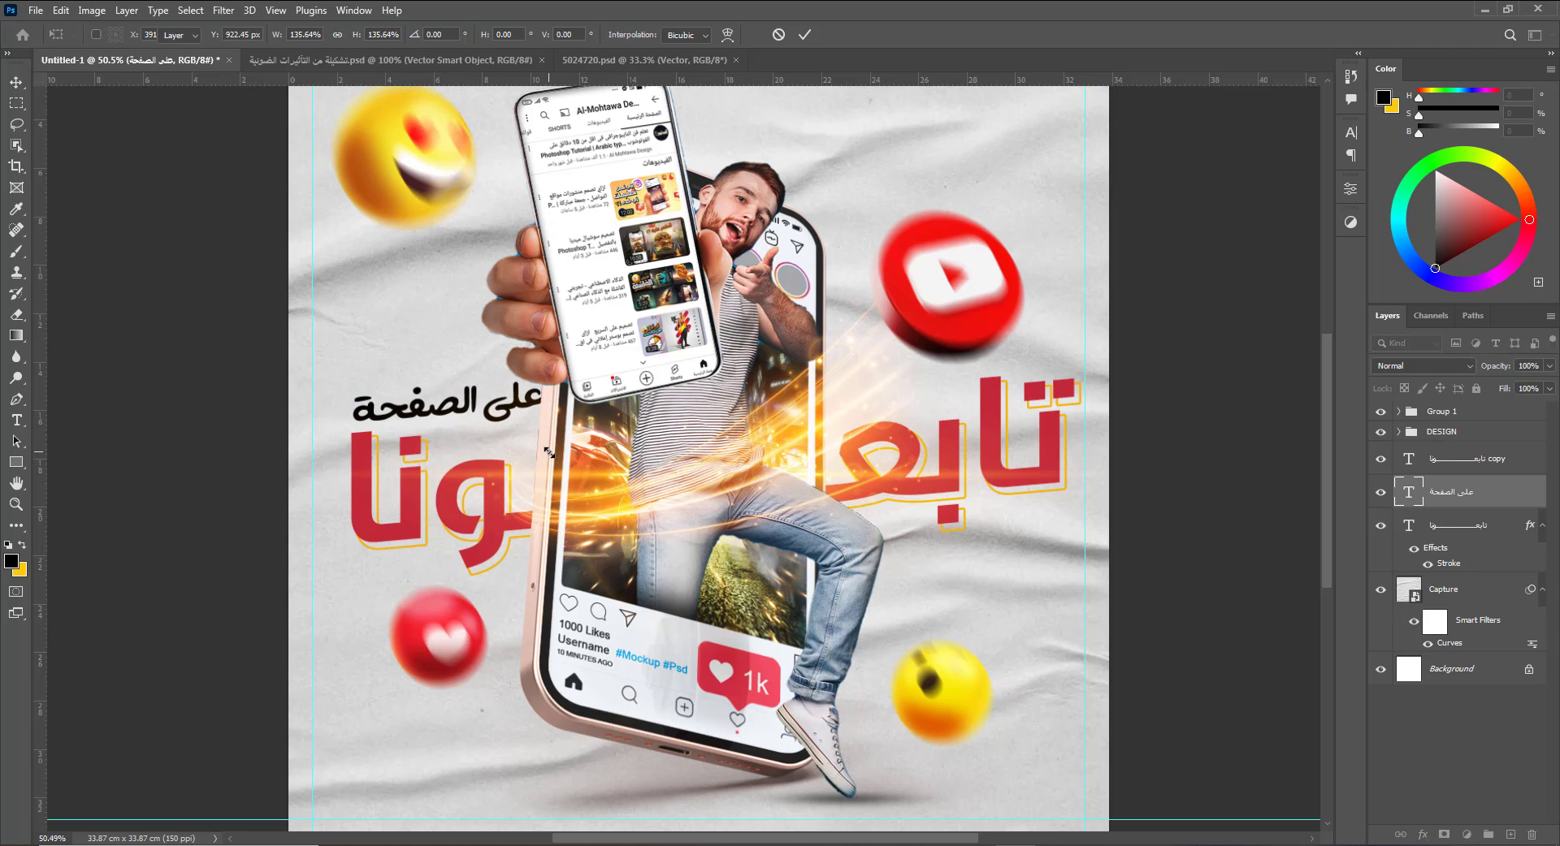
# Nudge the red headline and its outlined copy slightly down, away from the "على الصفحة" text.
pyautogui.click(1472, 467)
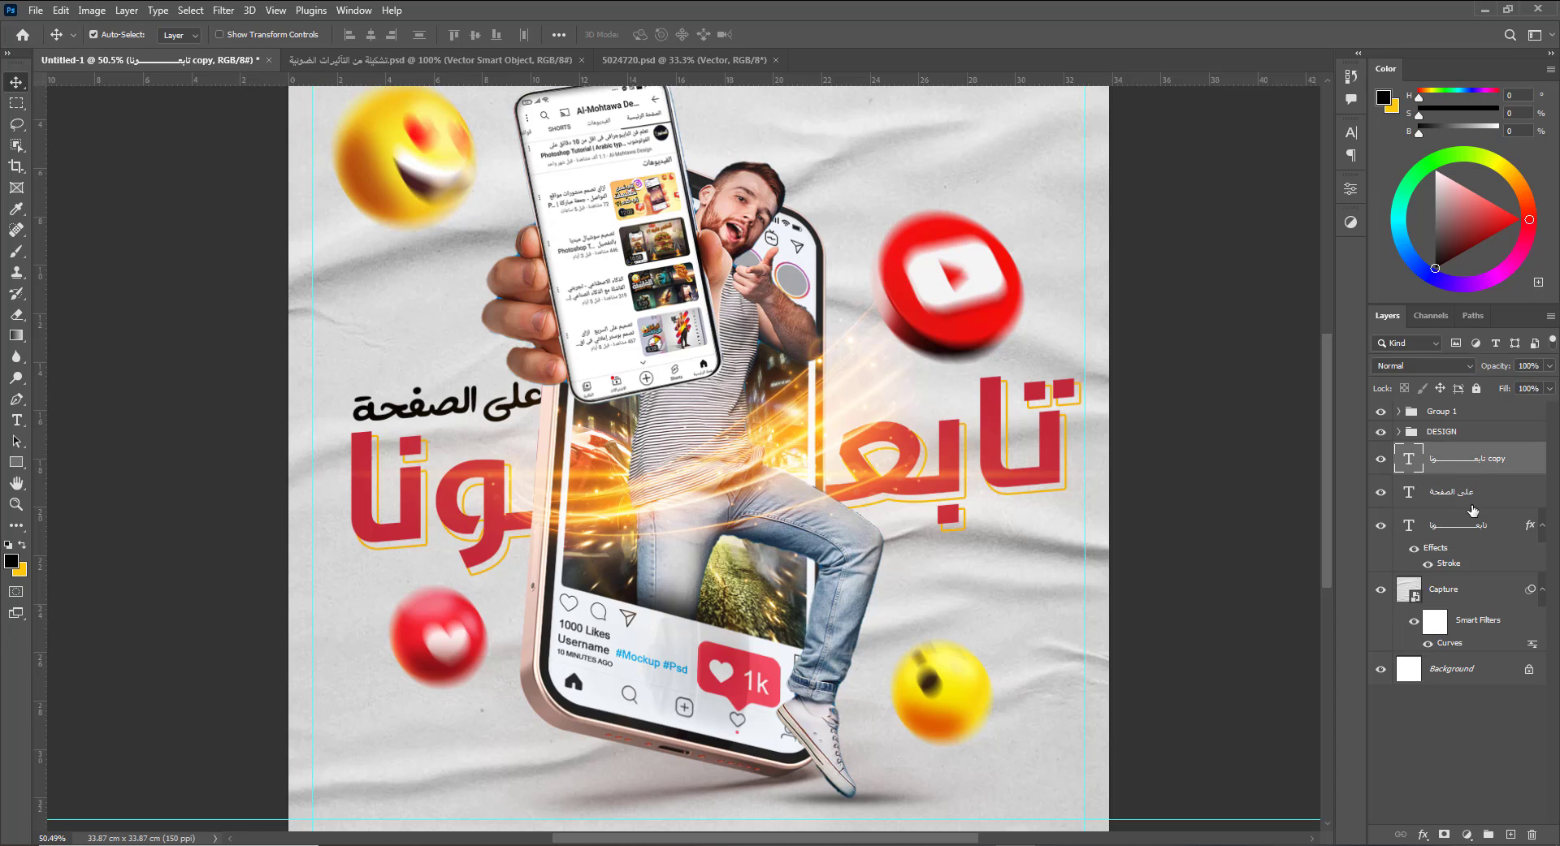
pyautogui.keyDown('shift'); pyautogui.click(1476, 528); pyautogui.keyUp('shift')
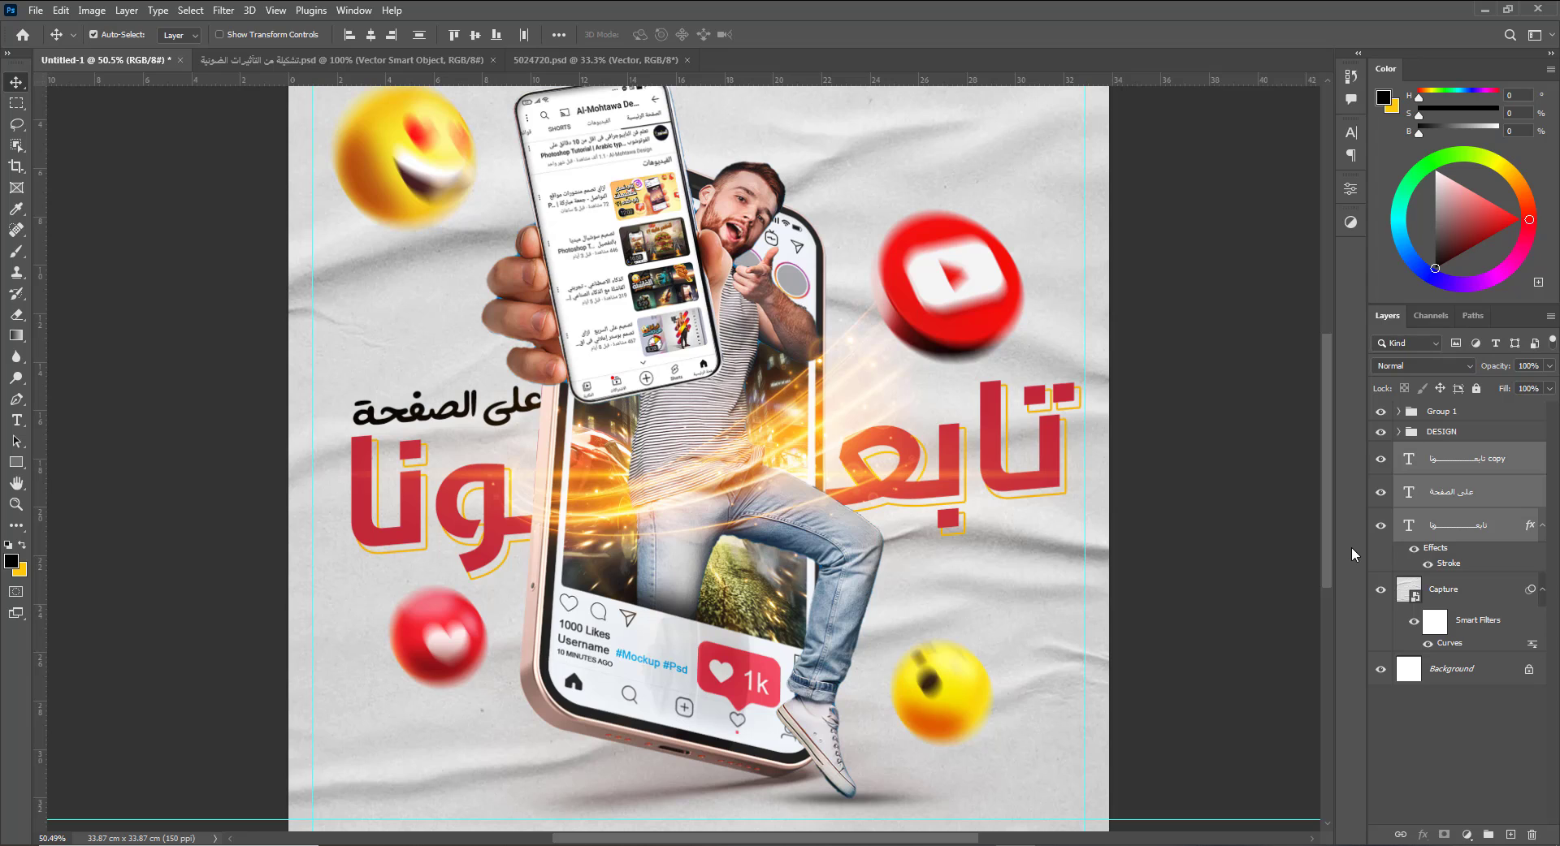
pyautogui.scroll(-1, 1352, 548)
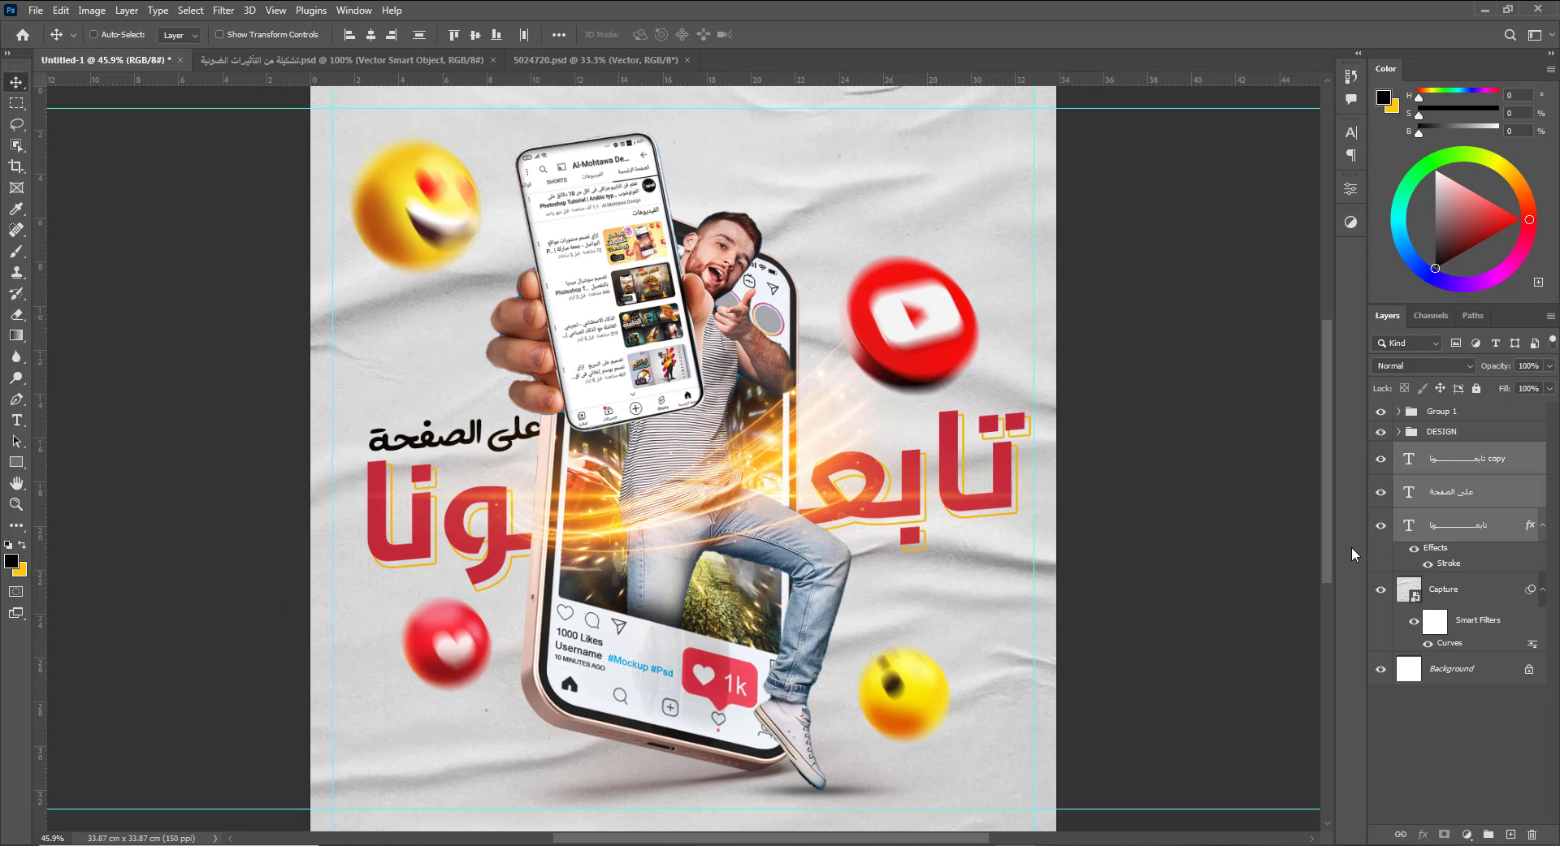
pyautogui.click(1109, 666)
# Create a new layer above all the others and set up the dot-grid brush at 300 px.
pyautogui.click(1510, 835)
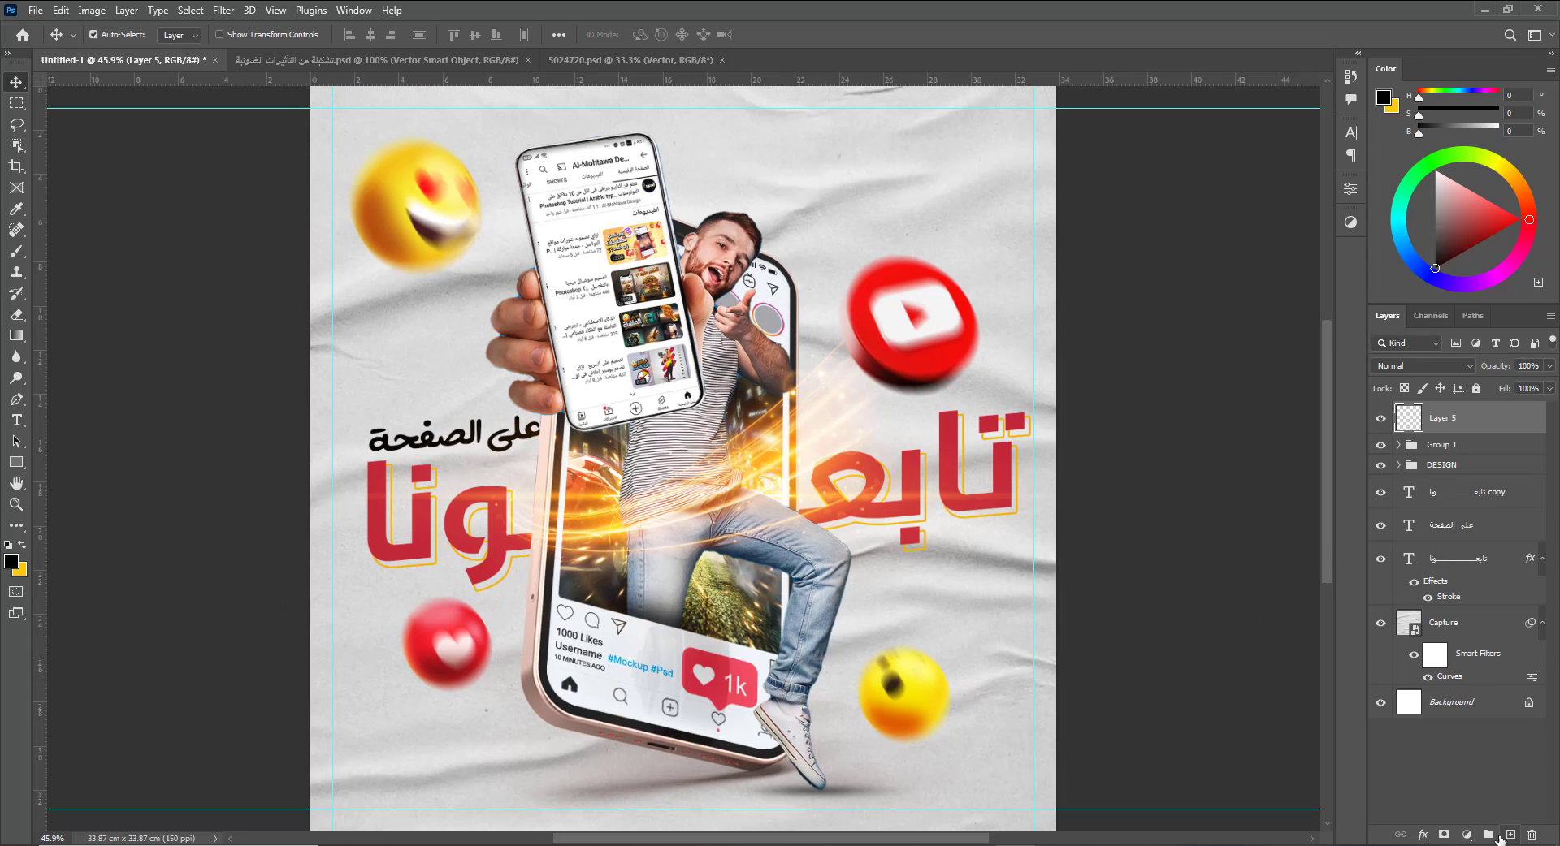
pyautogui.press('b')
pyautogui.rightClick(406, 313)
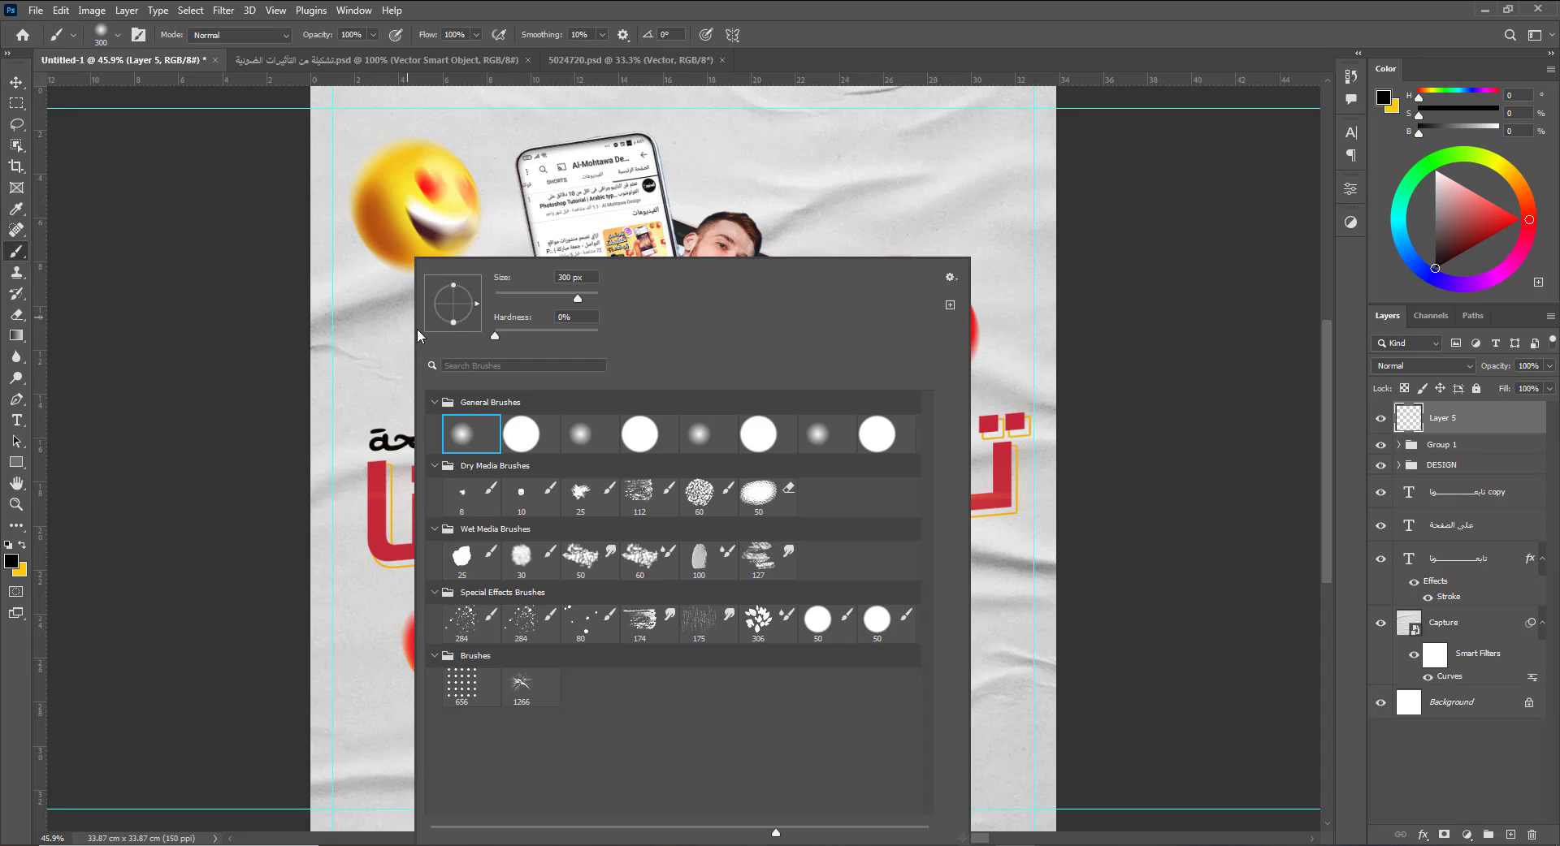
pyautogui.click(461, 687)
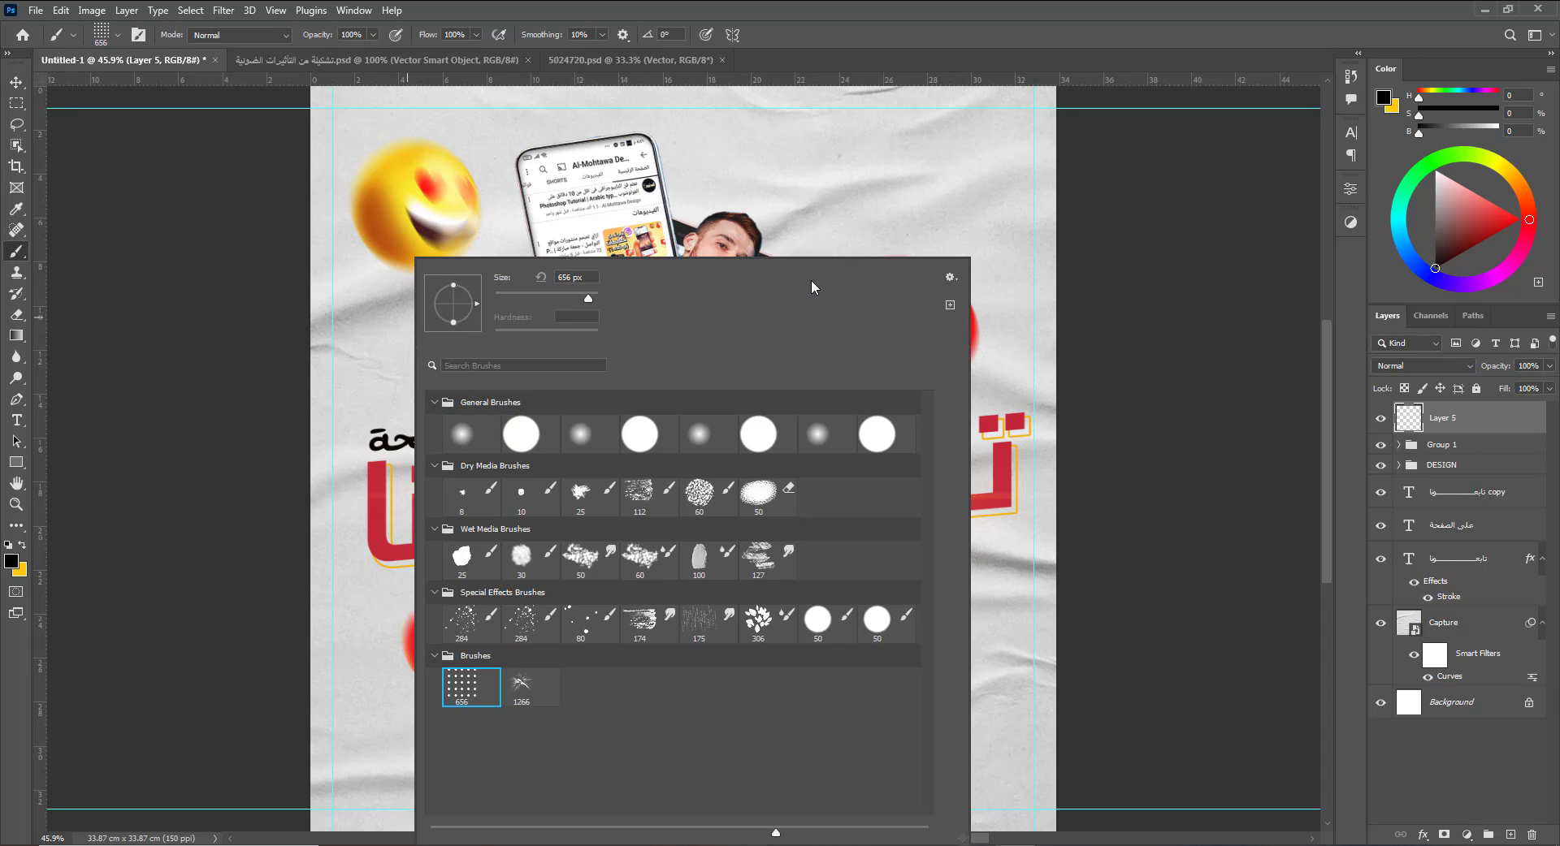
pyautogui.write('300')
pyautogui.press('Return')
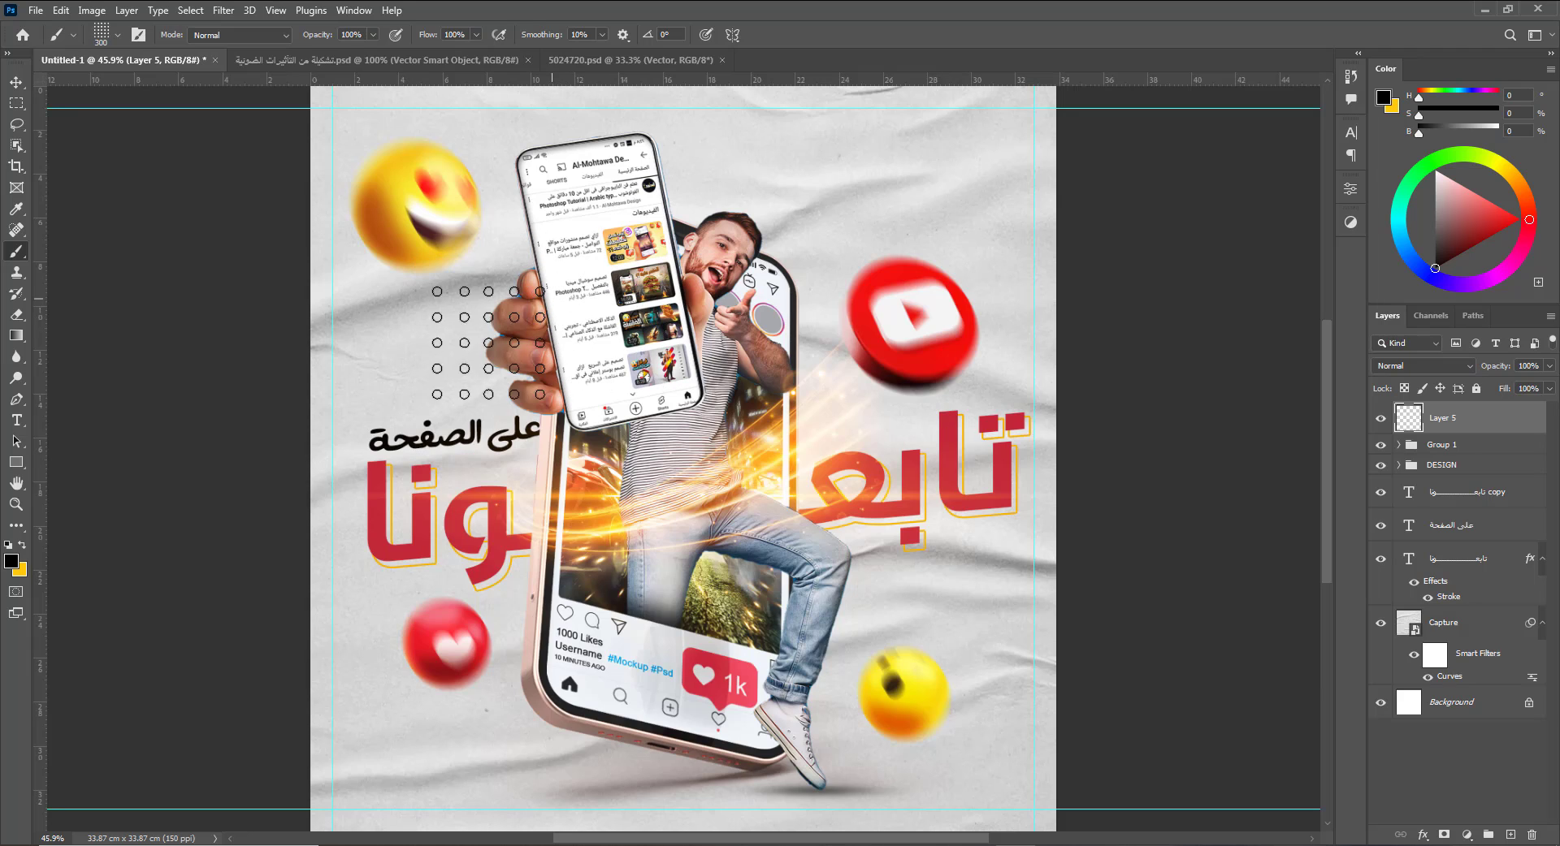
# Sample the headline's red as the foreground colour and stamp one dot grid above the YouTube icon.
pyautogui.click(10, 560)
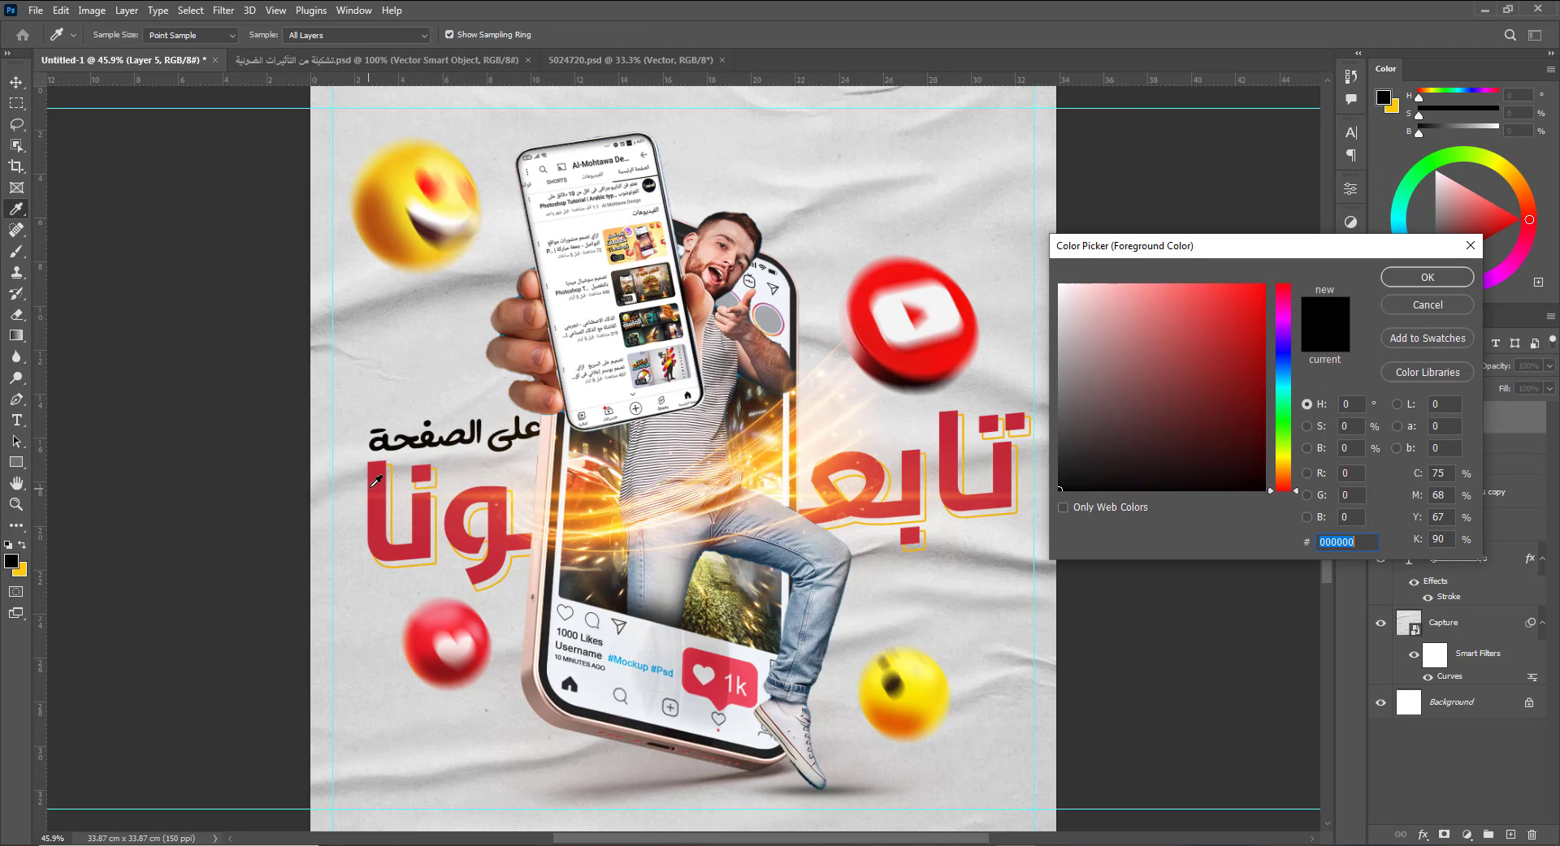
pyautogui.click(376, 476)
pyautogui.click(1427, 277)
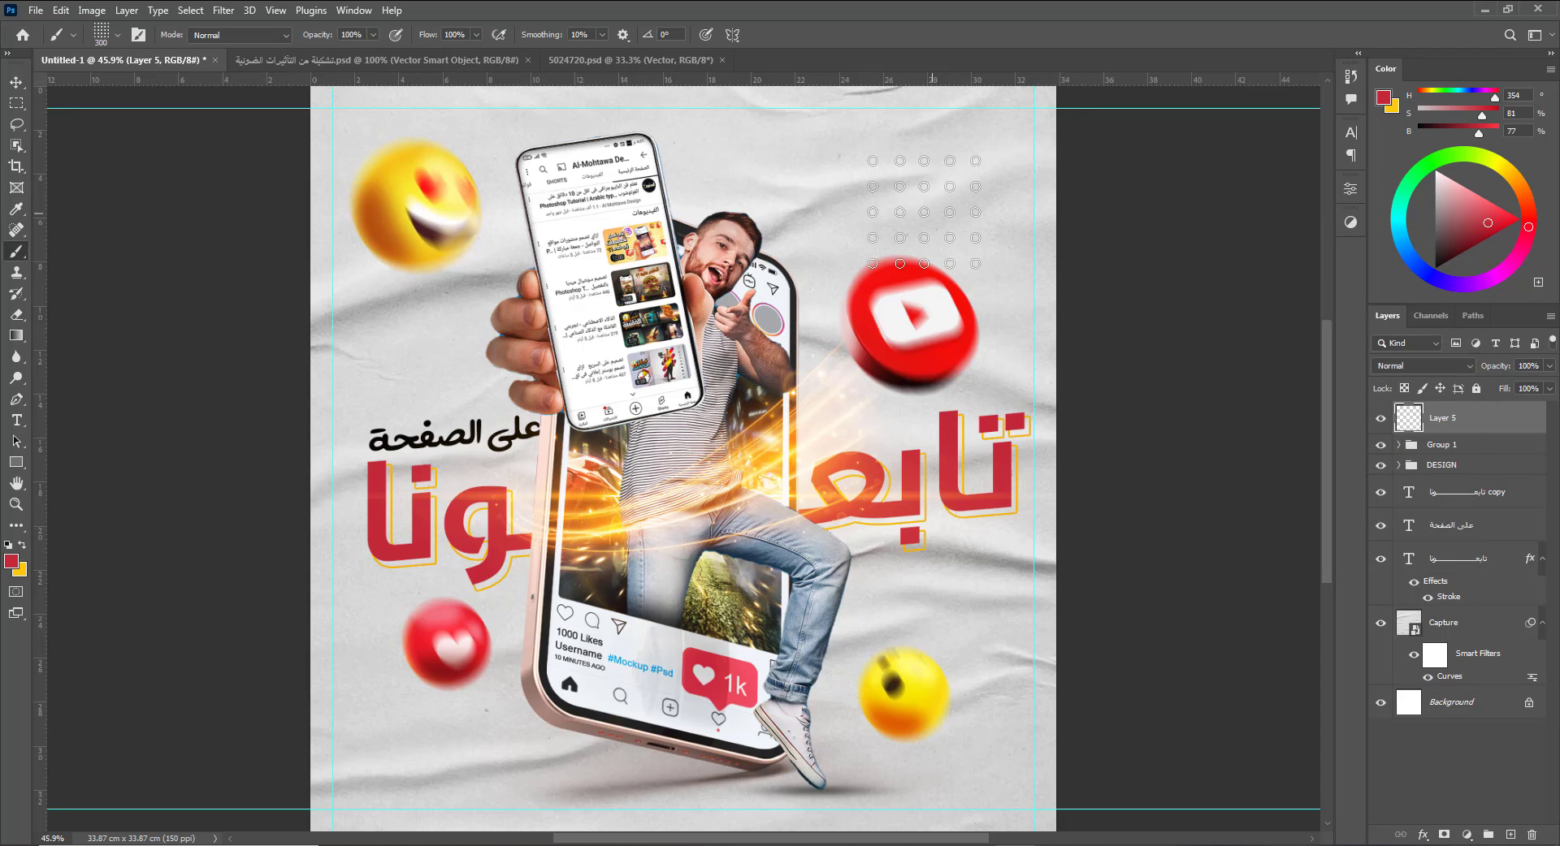
pyautogui.click(932, 193)
# Select the lower three rows of the dot grid with a rectangular marquee and delete them.
pyautogui.click(16, 104)
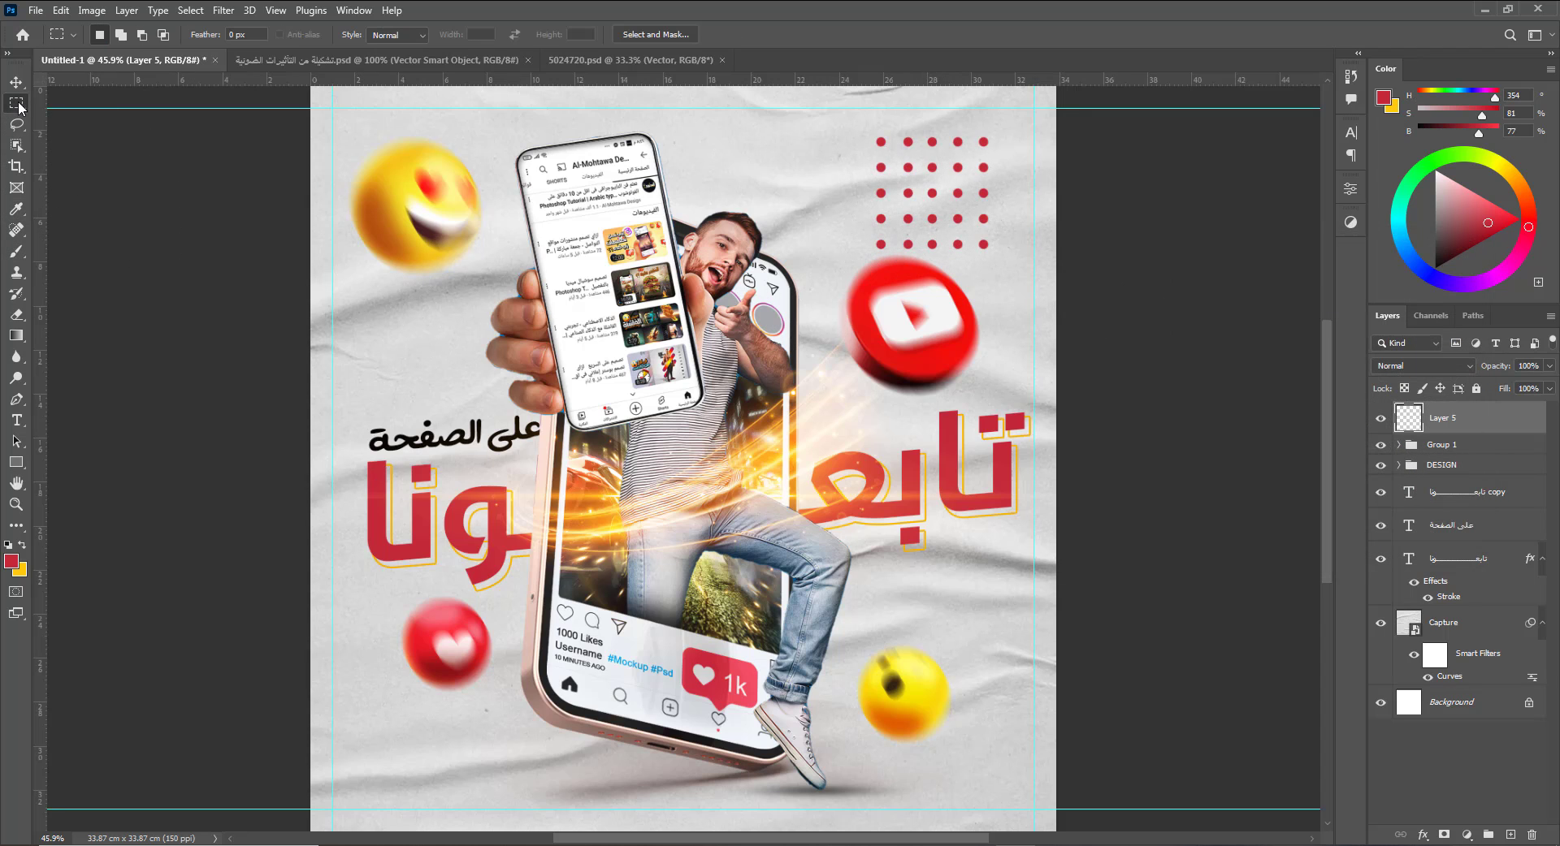
pyautogui.moveTo(853, 264); pyautogui.dragTo(1058, 181)
pyautogui.press('Delete')
# Select the second row of dots and shift it left by about half a dot spacing to stagger the rows.
pyautogui.moveTo(854, 159); pyautogui.dragTo(994, 192)
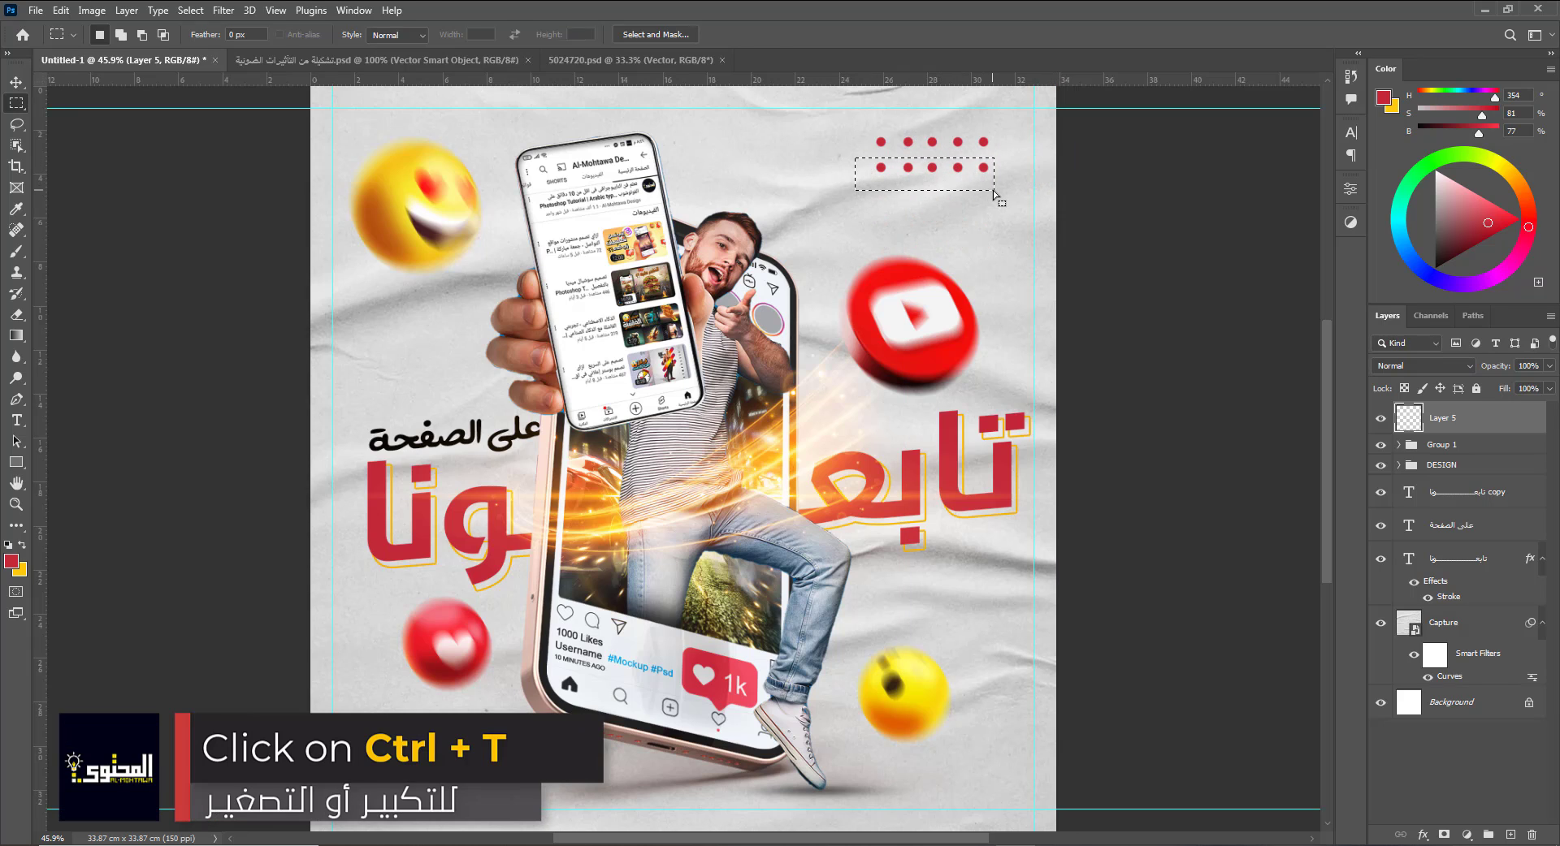
pyautogui.hotkey('ctrl', 't')
pyautogui.press('Left')
pyautogui.press('Left')
pyautogui.press('Left')
pyautogui.press('Left')
pyautogui.press('Left')
pyautogui.press('Left')
pyautogui.press('Left')
pyautogui.press('Left')
pyautogui.press('Left')
pyautogui.press('Left')
pyautogui.press('Left')
pyautogui.press('Left')
pyautogui.press('Left')
pyautogui.press('Left')
pyautogui.press('Left')
pyautogui.press('Left')
pyautogui.press('Left')
pyautogui.press('Left')
pyautogui.press('Left')
pyautogui.press('Left')
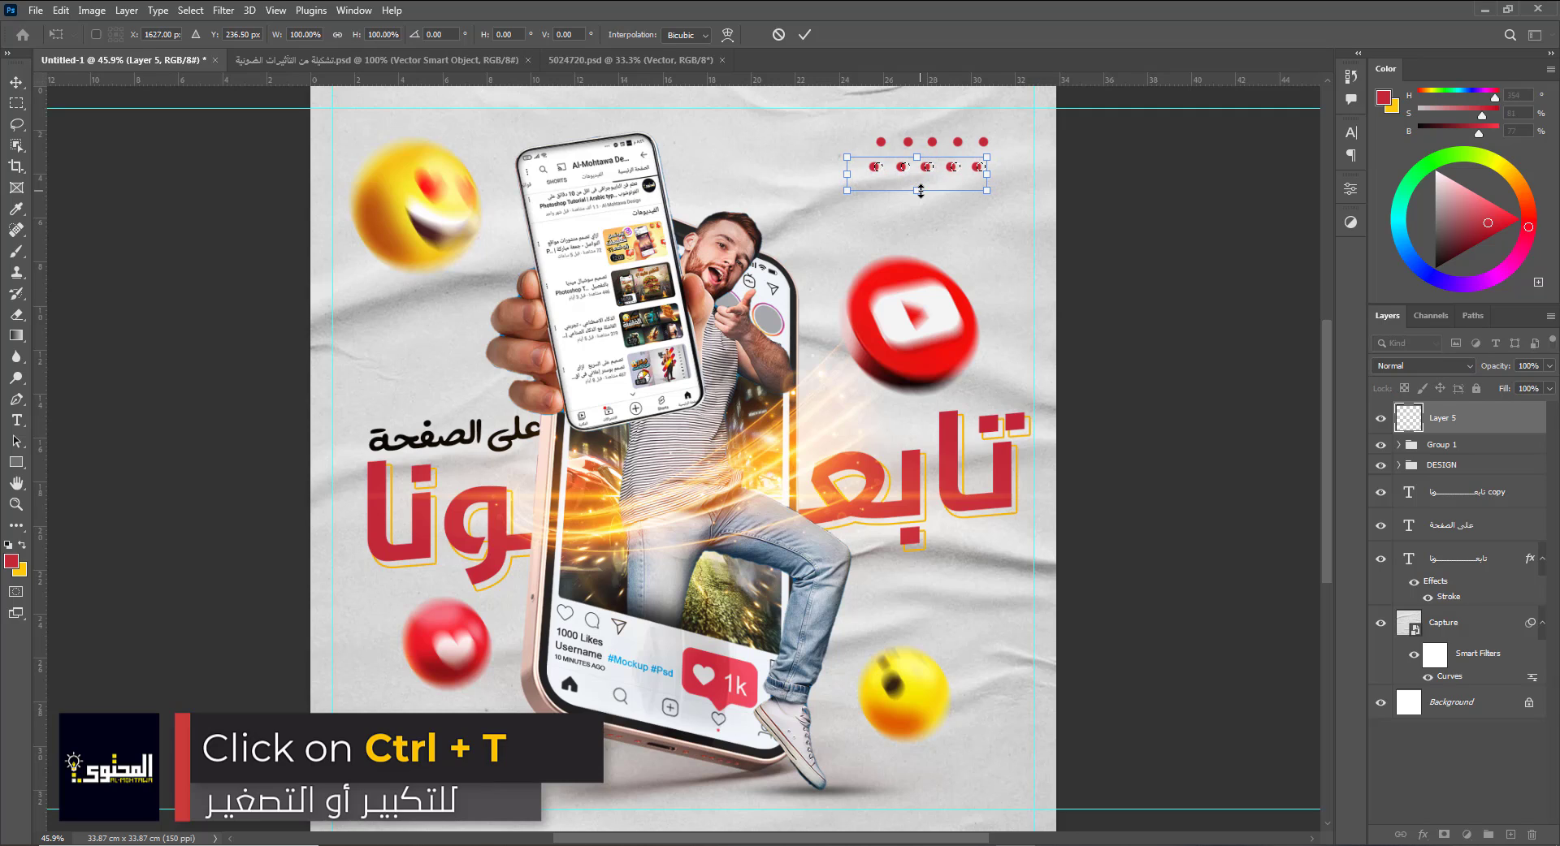
pyautogui.press('Left')
pyautogui.press('Left')
pyautogui.press('Left')
pyautogui.press('Left')
pyautogui.press('Left')
pyautogui.press('Left')
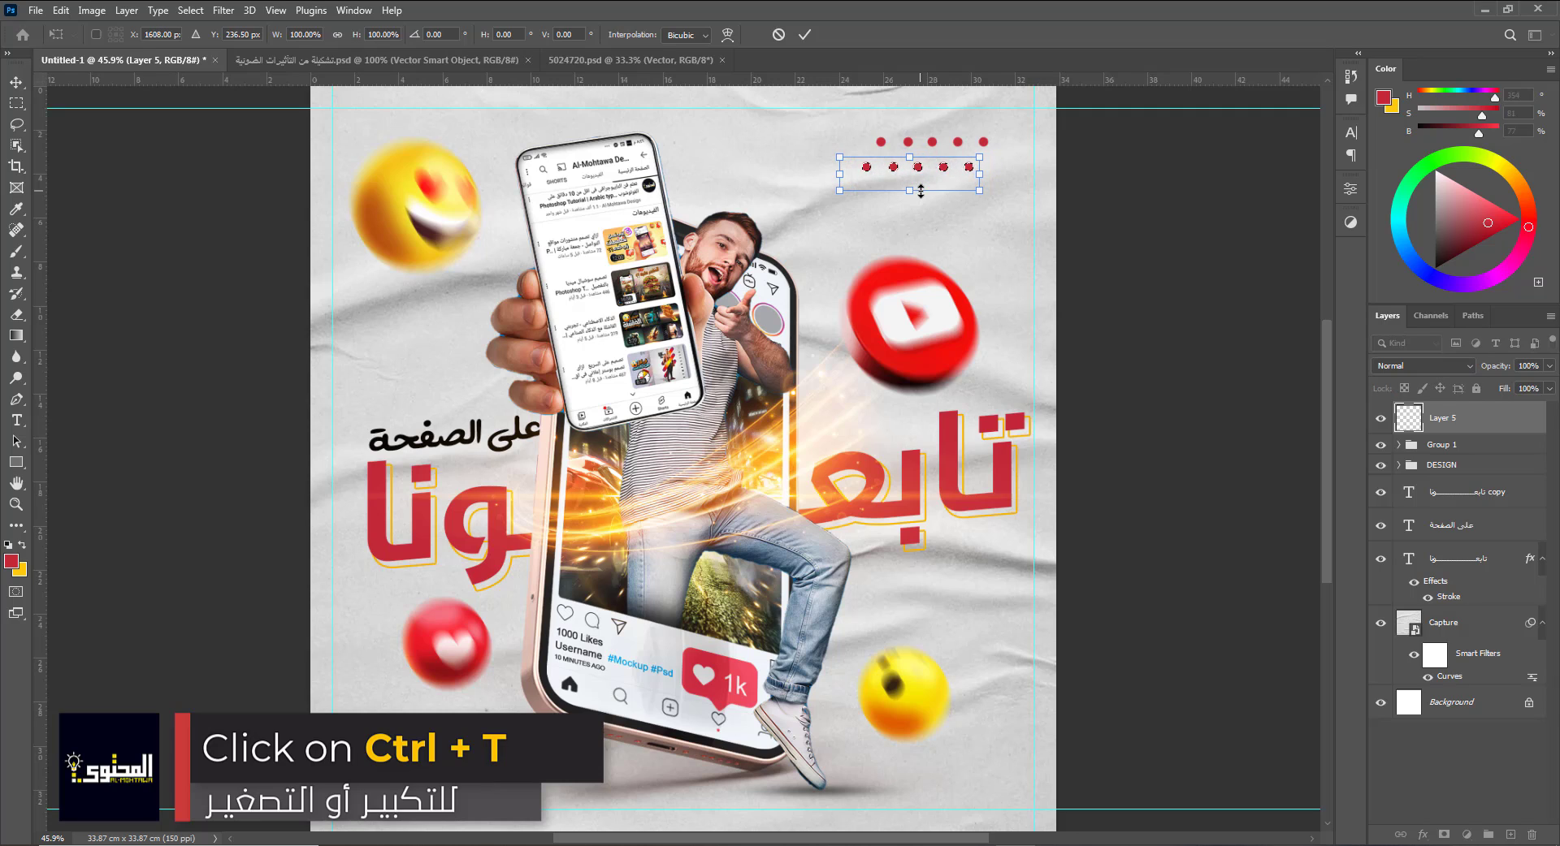
pyautogui.press('Return')
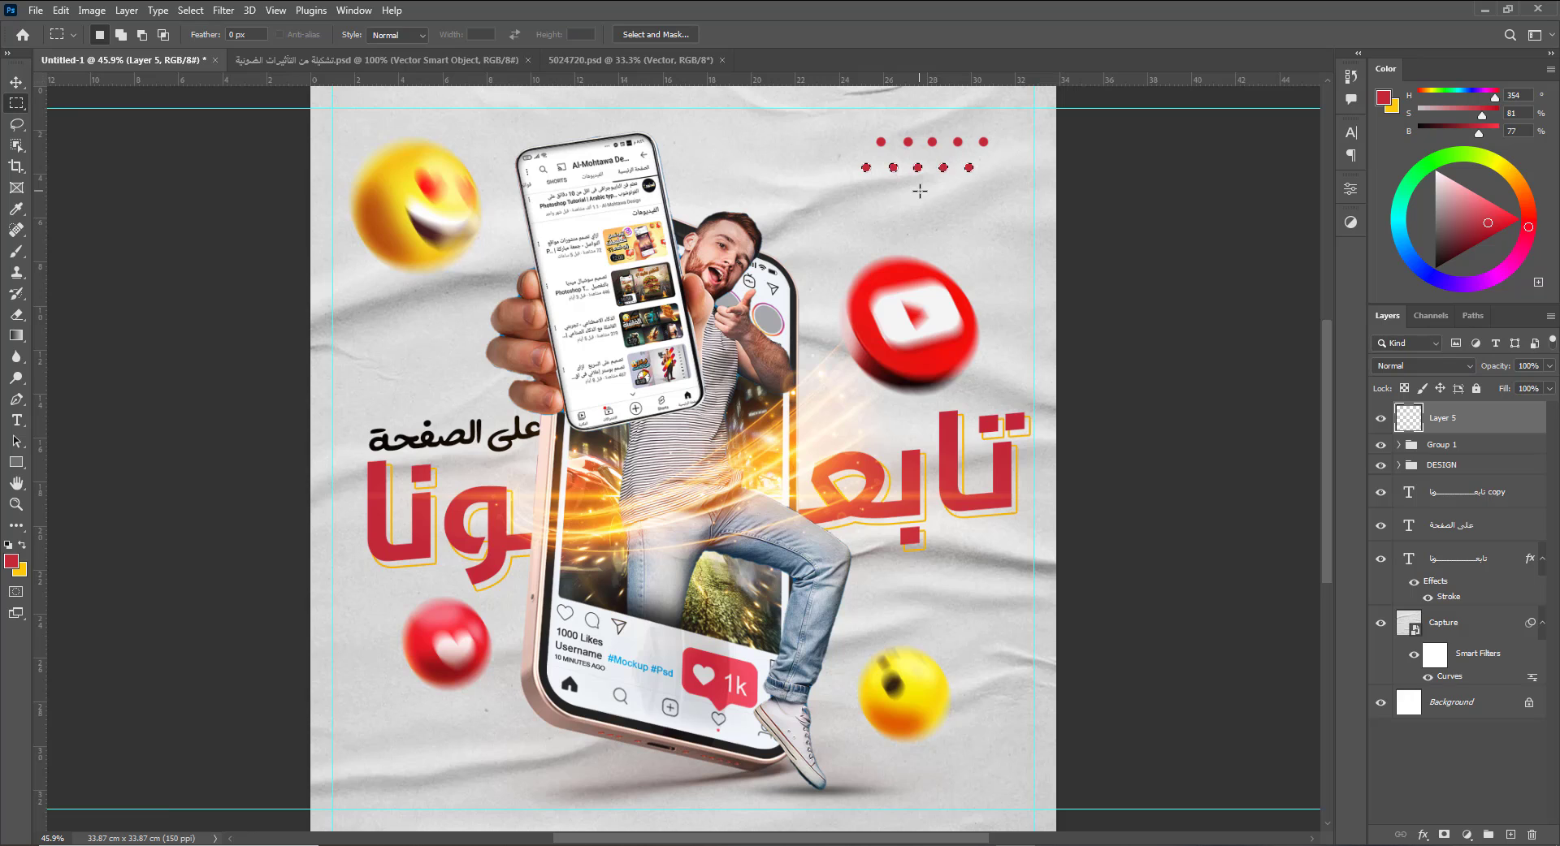
# Place a copy of the dot pattern in the canvas's lower-left corner, rotated 90° and scaled to about 70%.
pyautogui.press('v')
pyautogui.moveTo(972, 177); pyautogui.dragTo(420, 823)
pyautogui.hotkey('ctrl', 't')
pyautogui.moveTo(502, 735); pyautogui.dragTo(423, 813)
pyautogui.moveTo(429, 683); pyautogui.dragTo(376, 735)
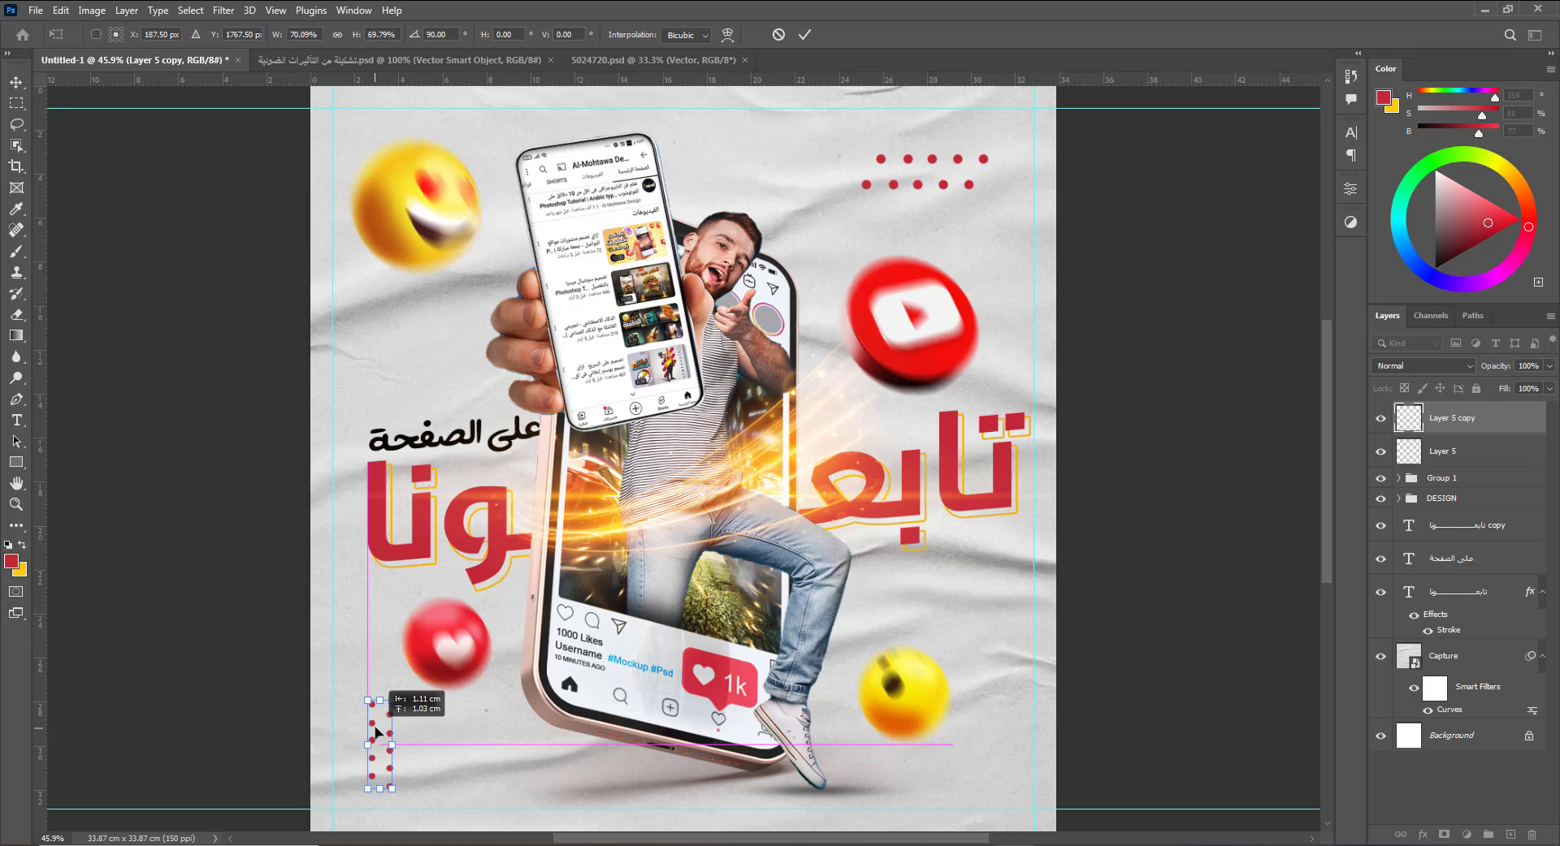
pyautogui.press('Return')
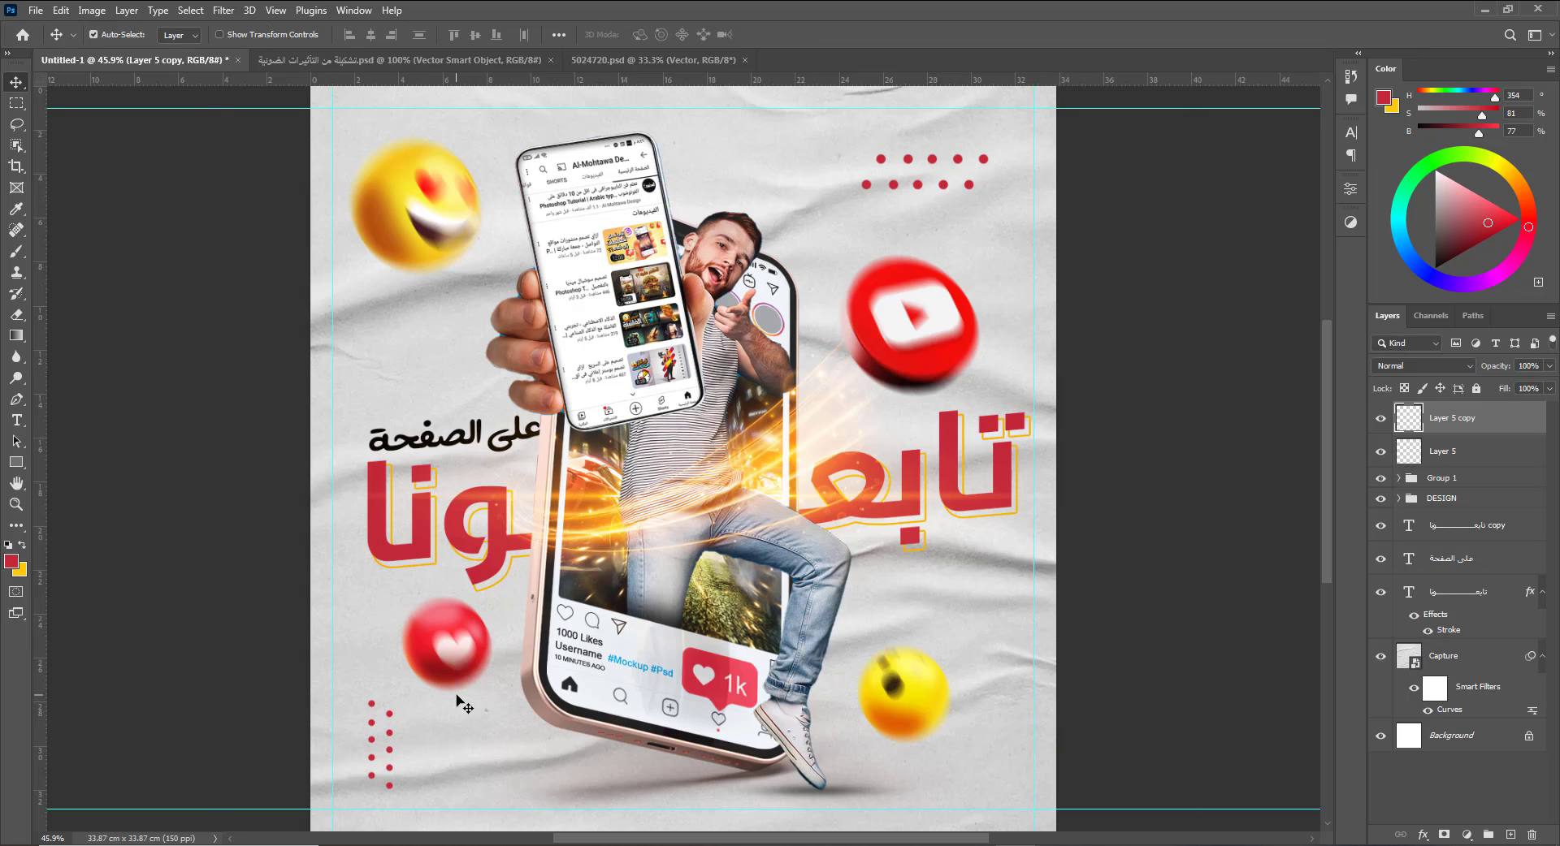
# Hide the guides and review the finished design enlarged in full-screen mode.
pyautogui.click(1120, 636)
pyautogui.hotkey('ctrl', ';')
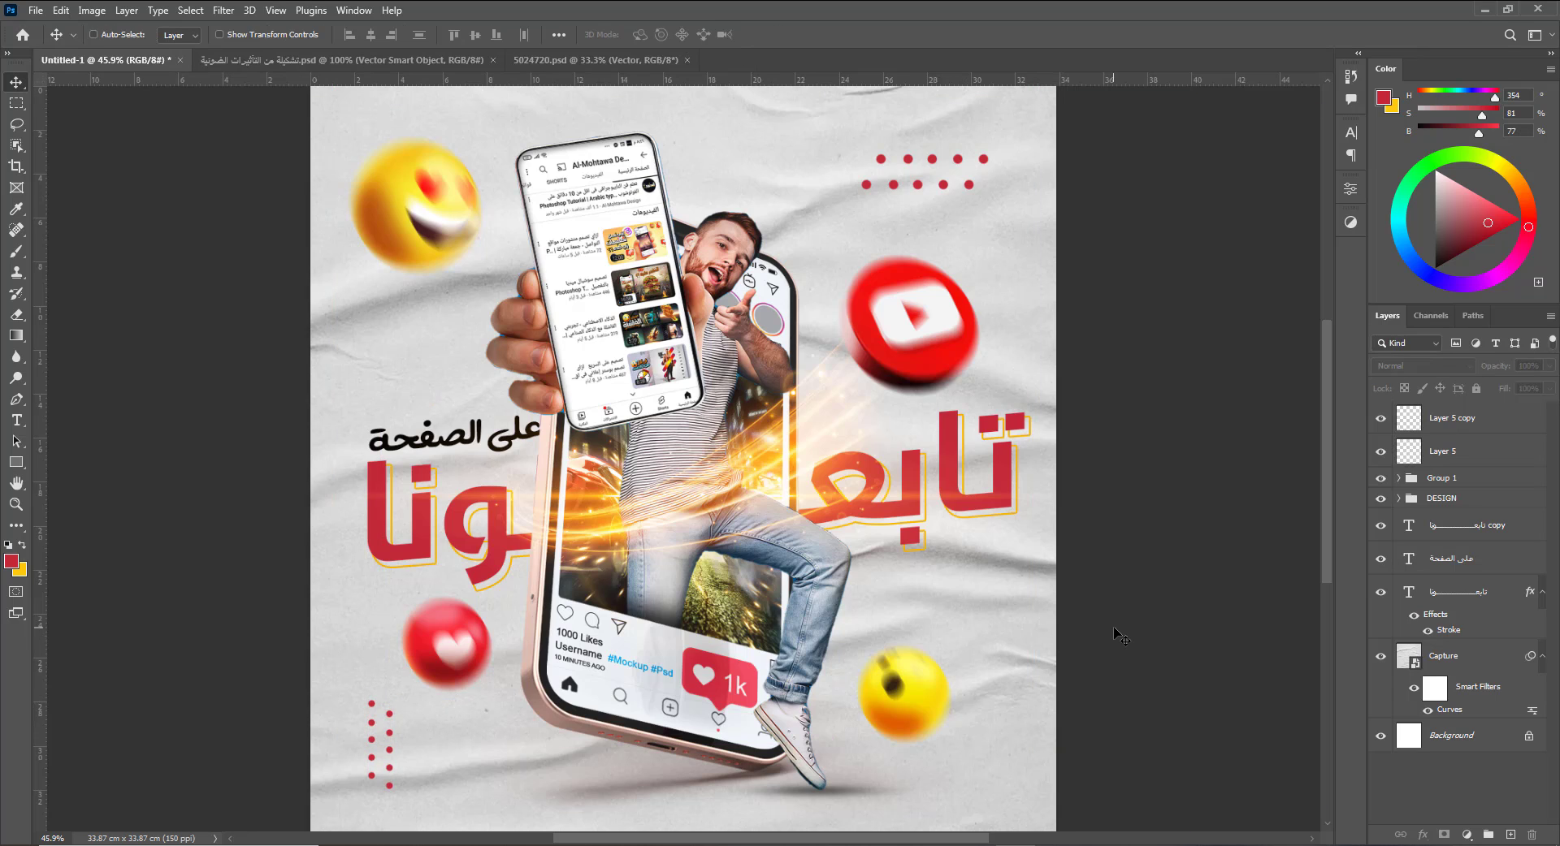
pyautogui.press('f')
pyautogui.press('f')
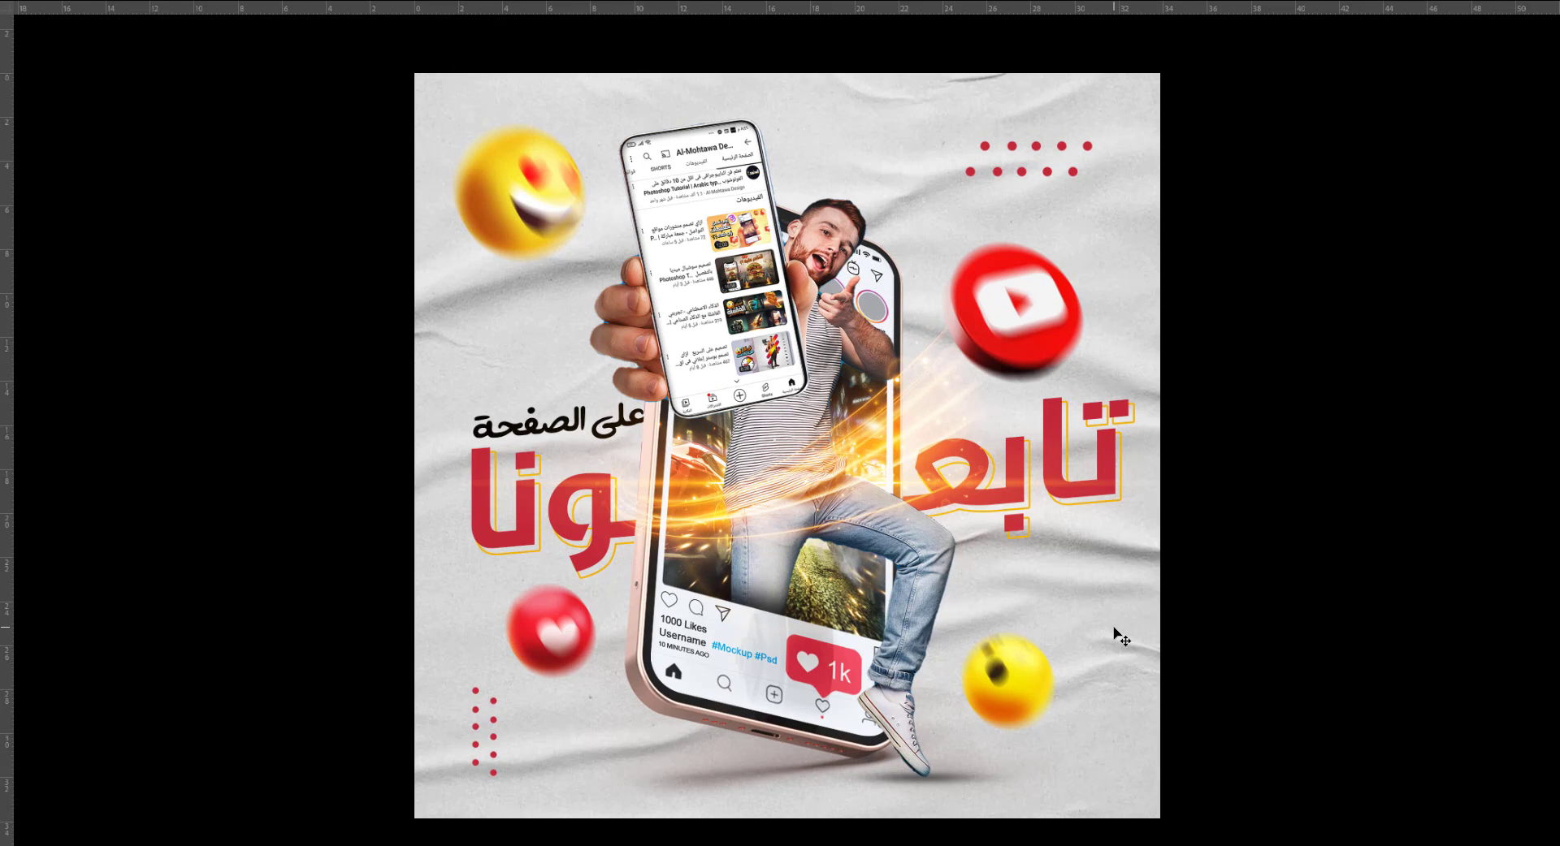
pyautogui.hotkey('ctrl', '+')
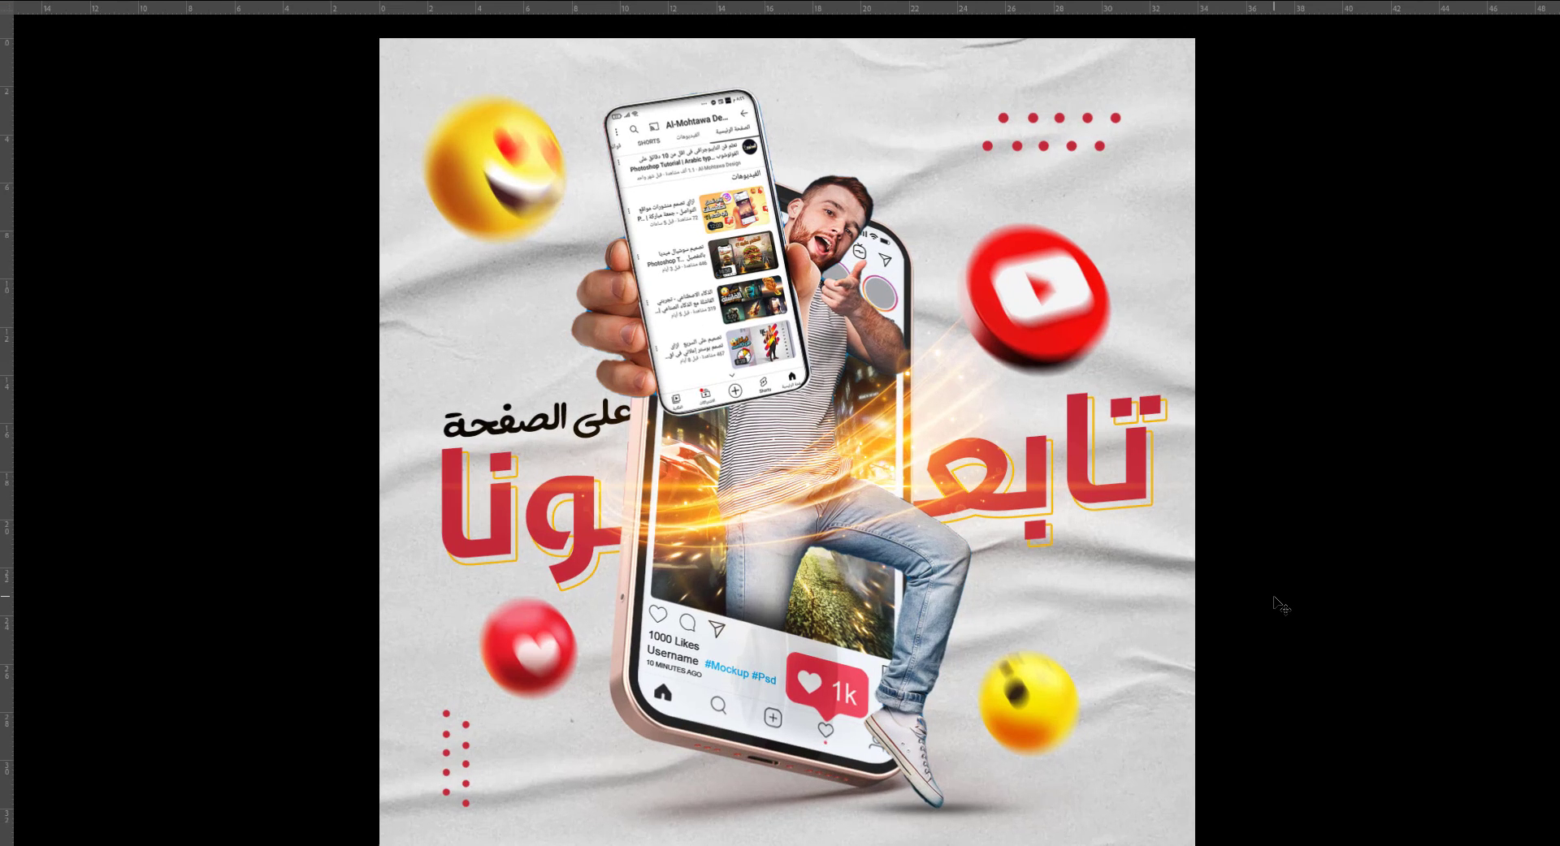